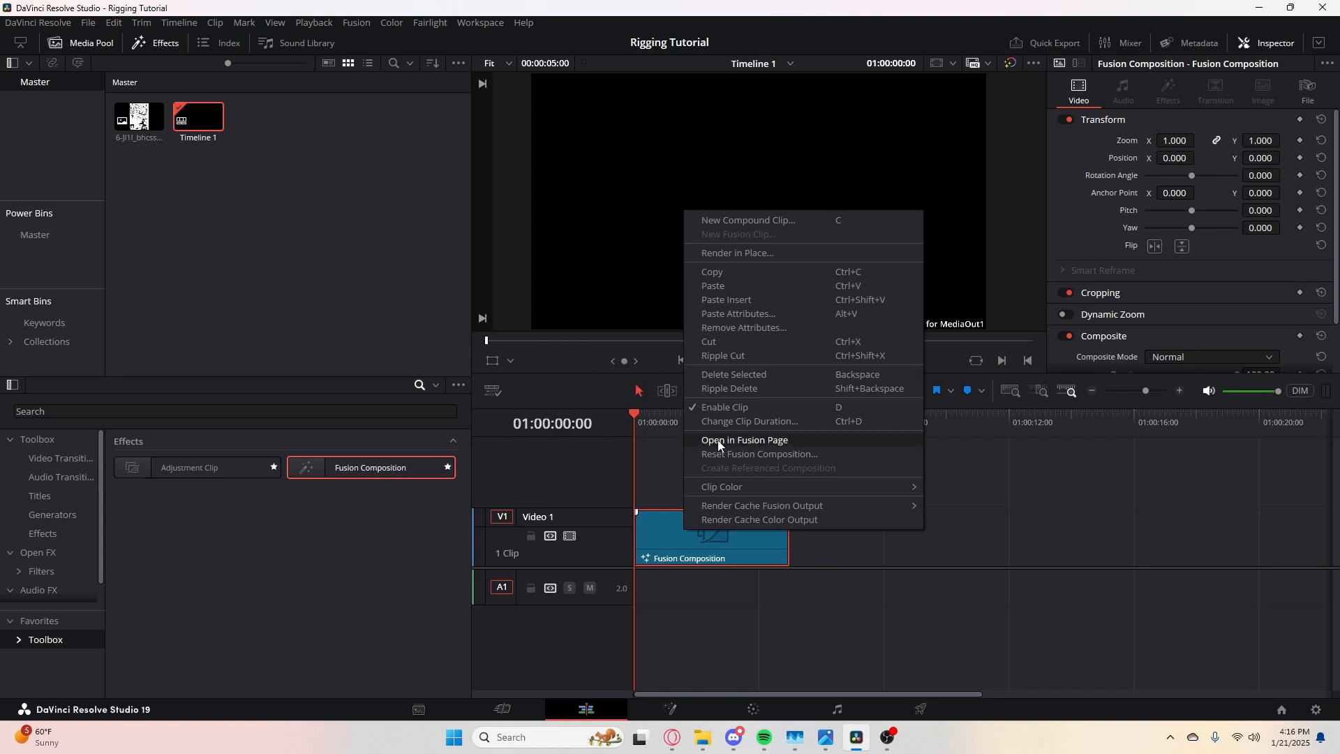
# - Open the Fusion Composition clip in the Fusion page and add the 6-JI1I_bhcssRQg.jpg image to the node graph
pyautogui.click(719, 439)
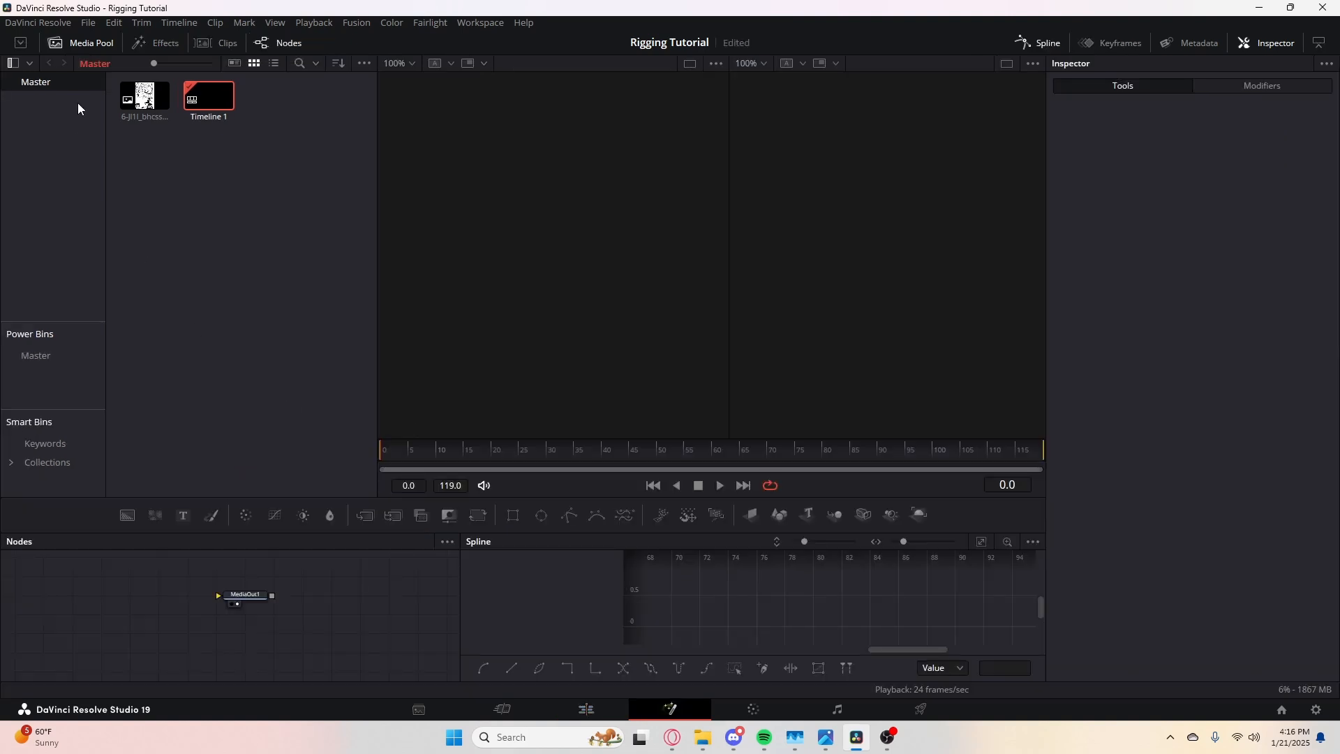
pyautogui.moveTo(140, 119); pyautogui.dragTo(81, 603)
# - Return to the Edit page and reopen the Fusion Composition clip in the Fusion page
pyautogui.click(586, 712)
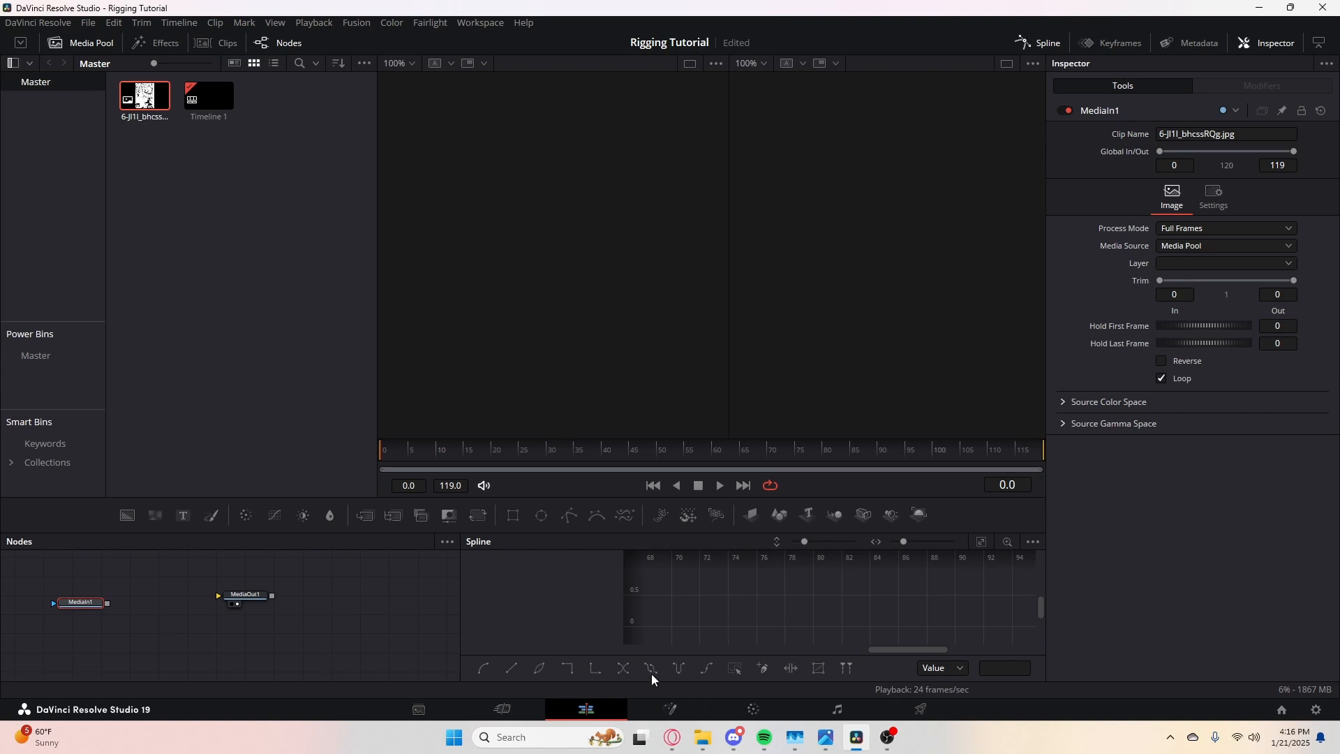
pyautogui.rightClick(726, 536)
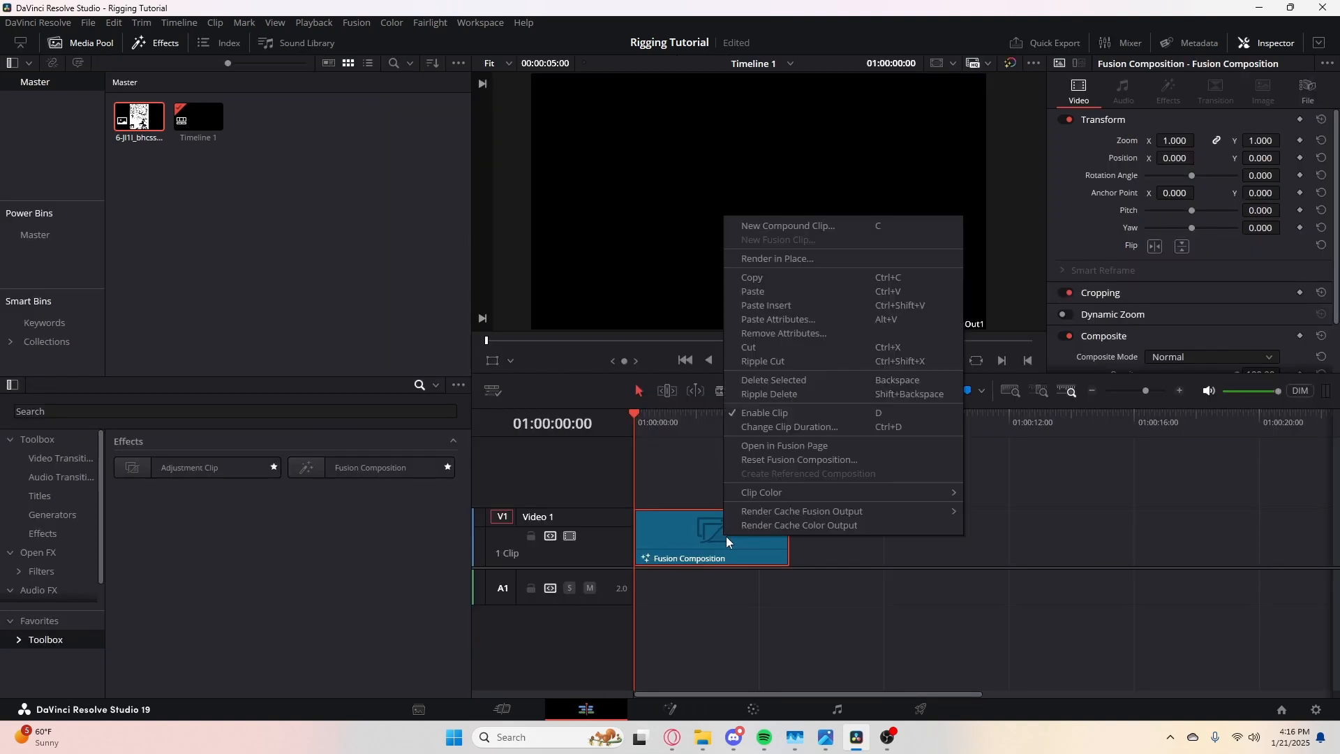
pyautogui.click(809, 446)
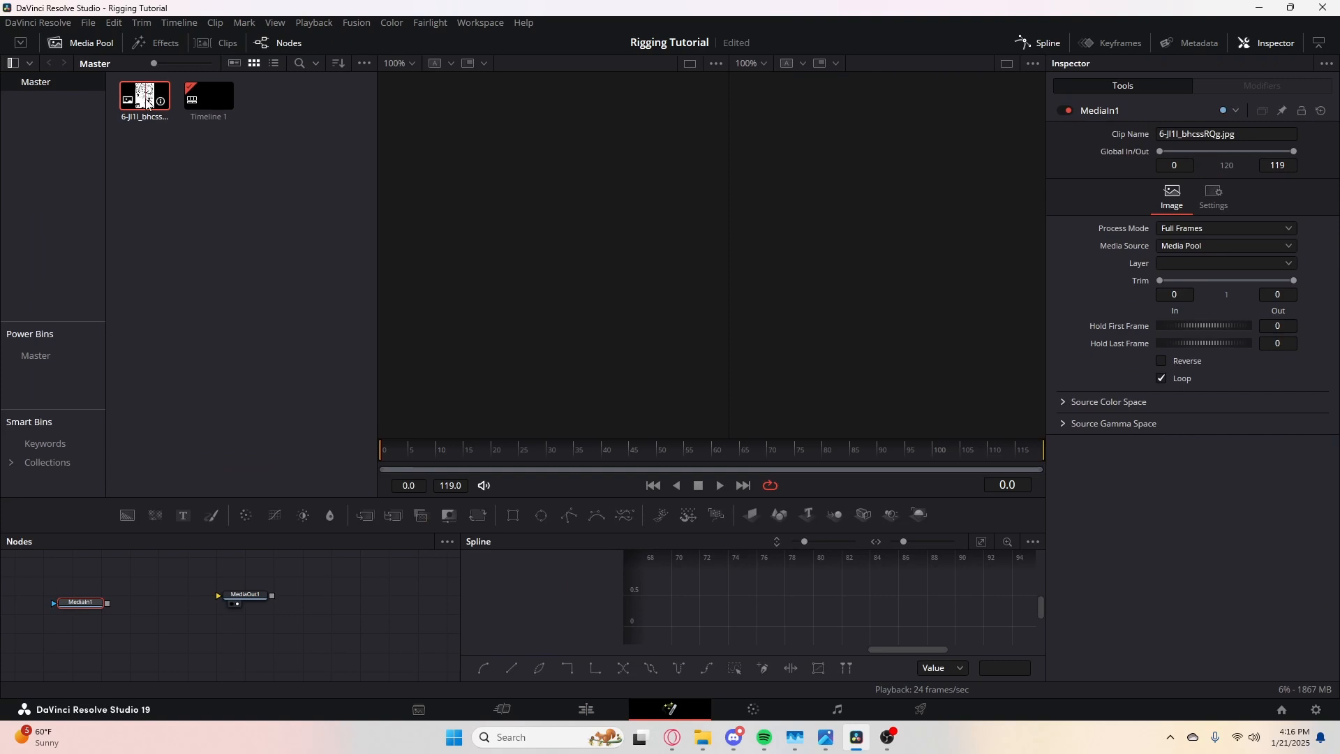
# - Add the manga page image to the node graph again and delete its first copy, MediaIn1
pyautogui.moveTo(150, 103); pyautogui.dragTo(95, 580)
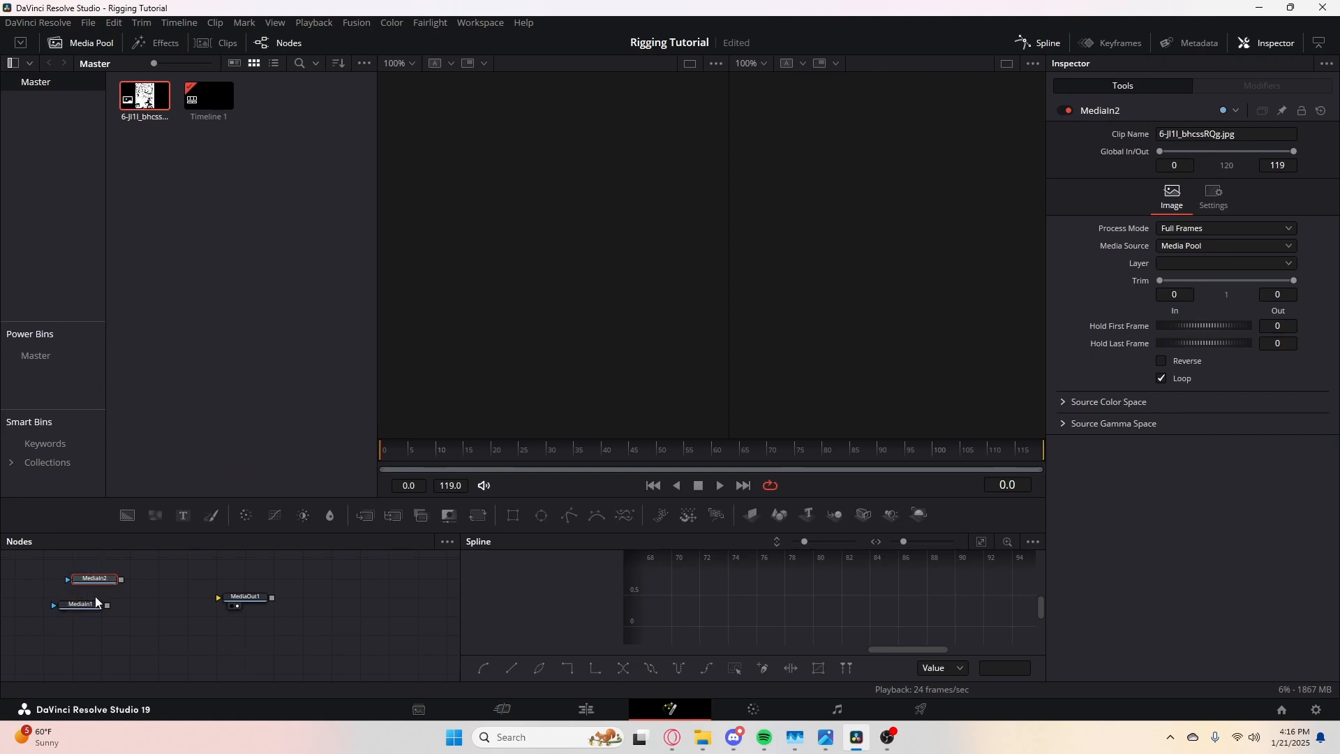
pyautogui.press('Delete')
# - Add a Background node connected to MediaOut1 and make it transparent by setting its Alpha to 0.0
pyautogui.click(126, 516)
pyautogui.moveTo(148, 610); pyautogui.dragTo(219, 599)
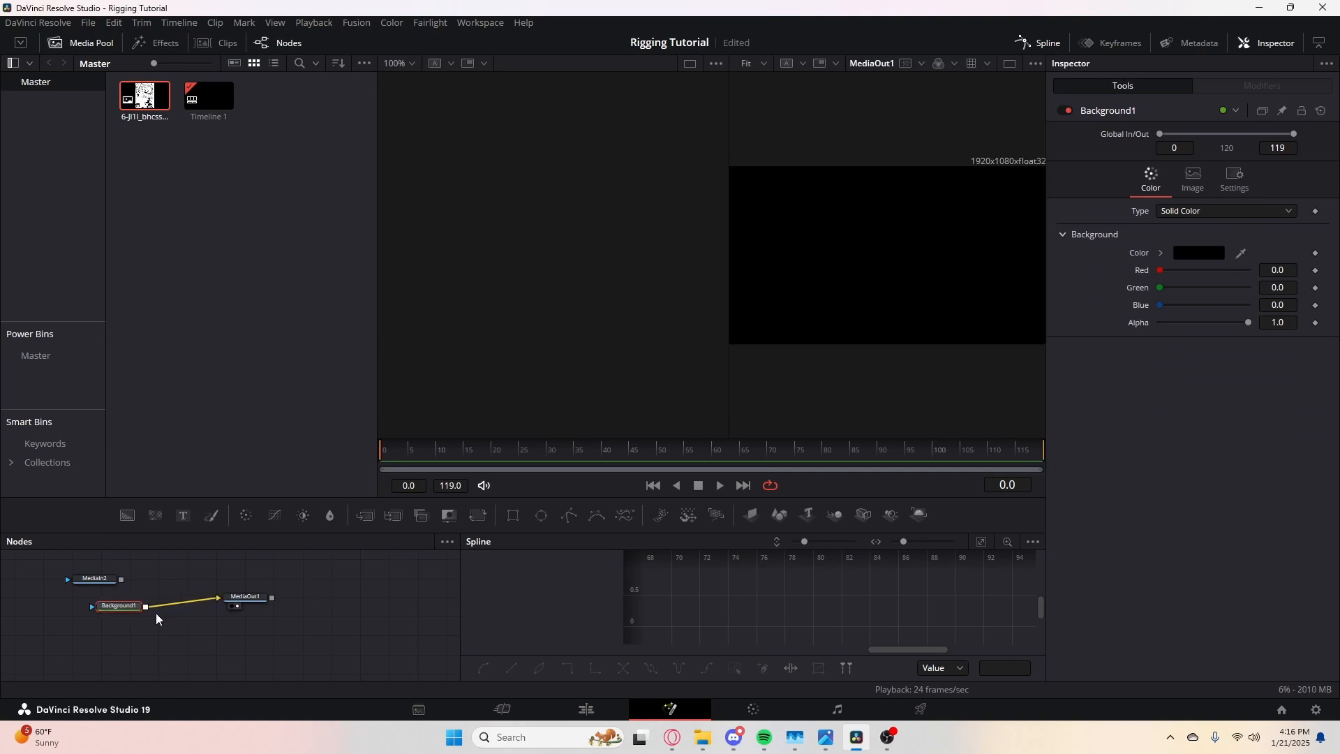
pyautogui.moveTo(135, 609); pyautogui.dragTo(90, 602)
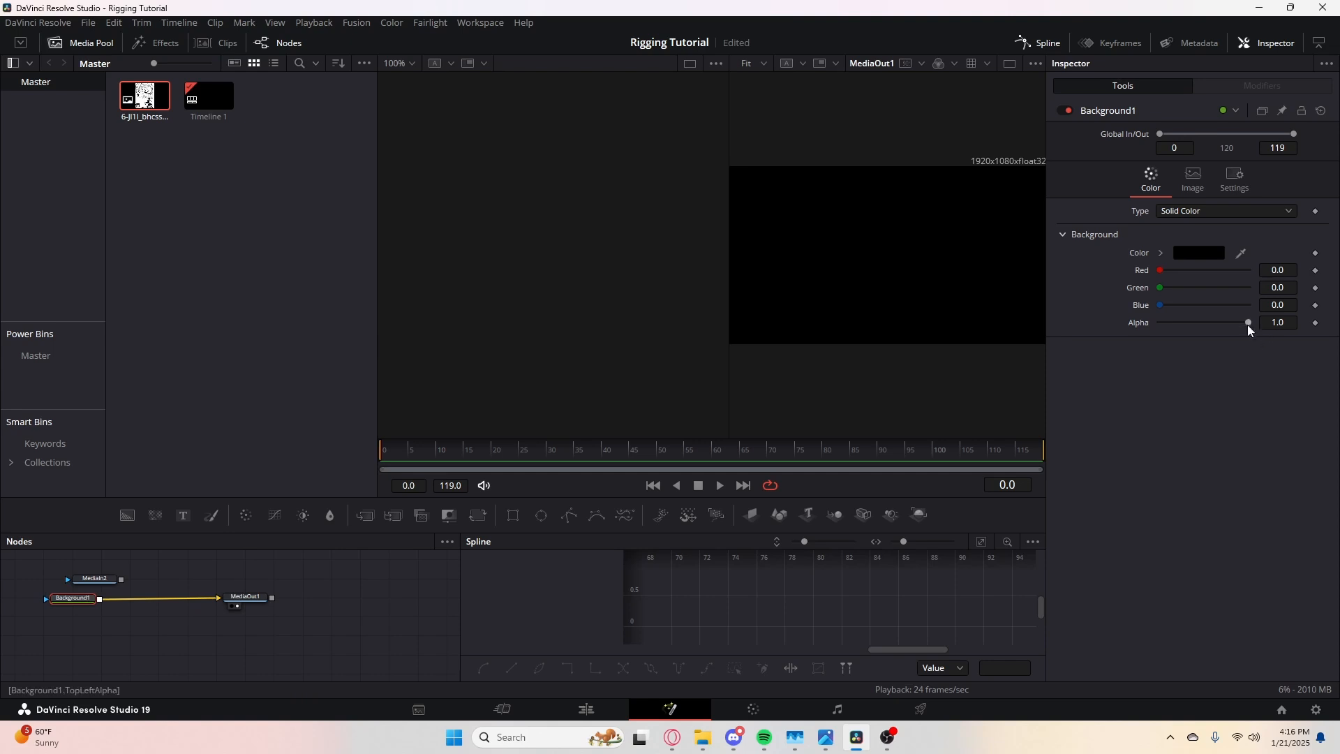
pyautogui.moveTo(1248, 323); pyautogui.dragTo(1129, 326)
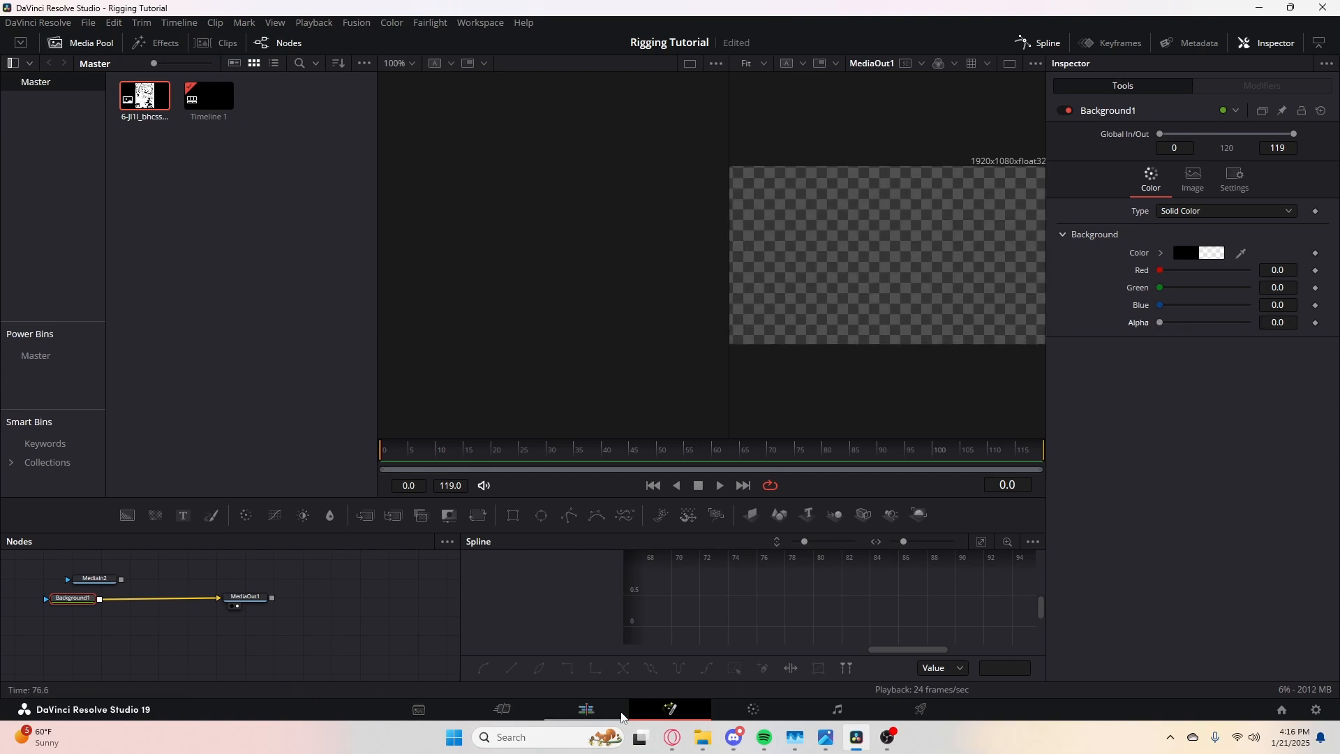
# - Go back to the timeline on the Edit page and open the Fusion Composition clip in Fusion again
pyautogui.click(587, 709)
pyautogui.rightClick(725, 548)
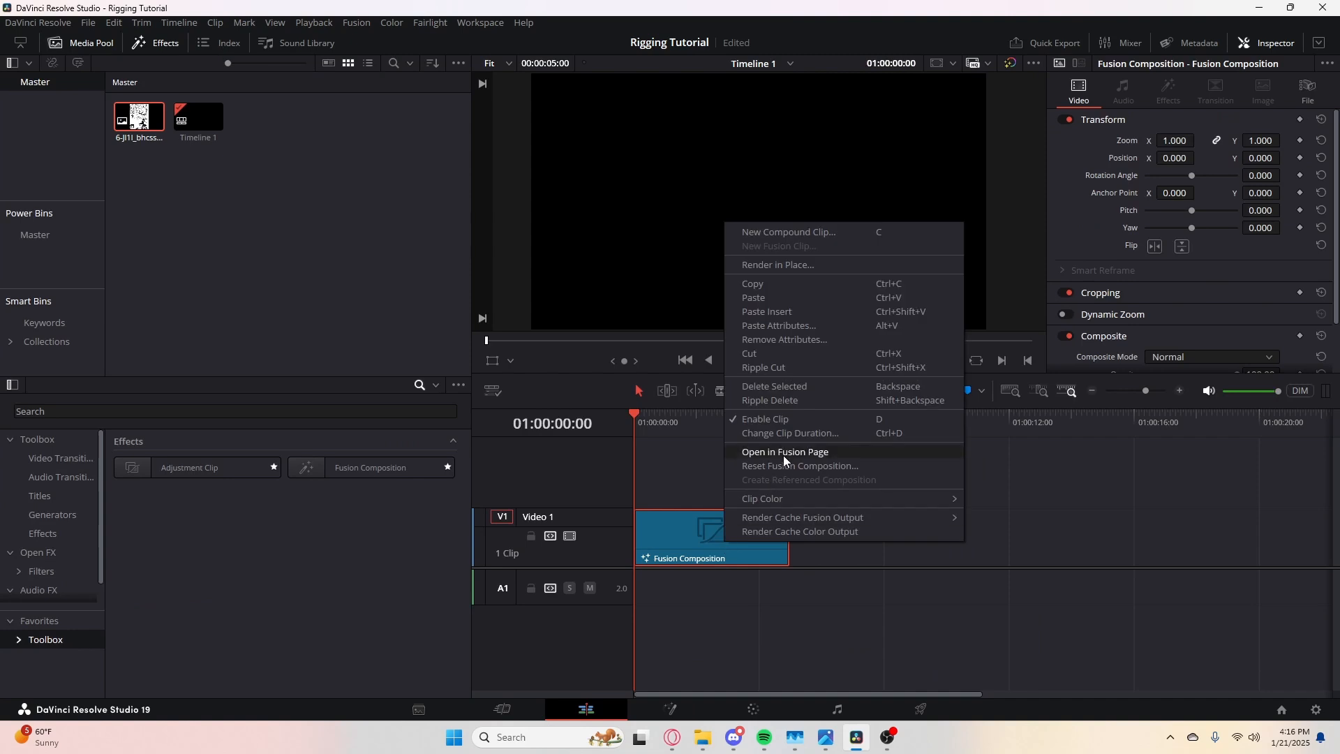
pyautogui.click(784, 455)
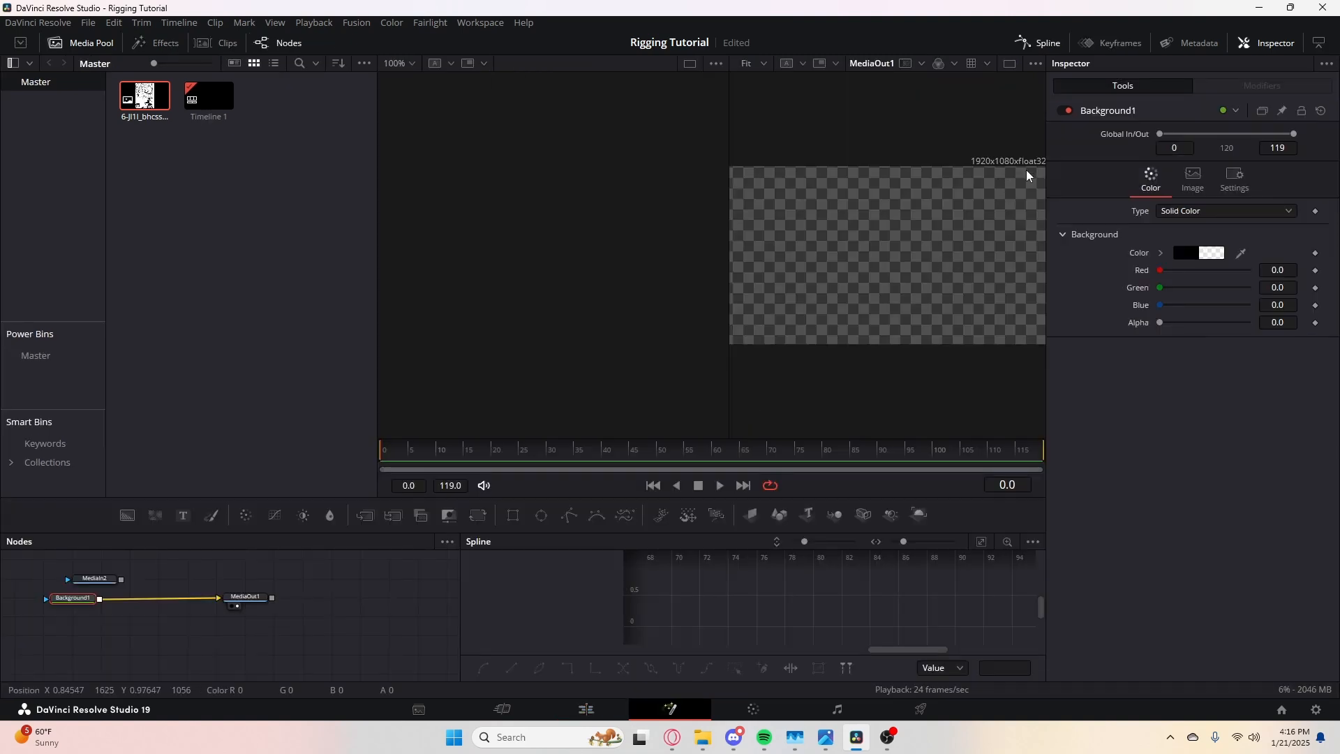
# - Composite MediaIn2 over Background1 through two chained Merge nodes feeding MediaOut1, and tidy the node layout
pyautogui.click(108, 585)
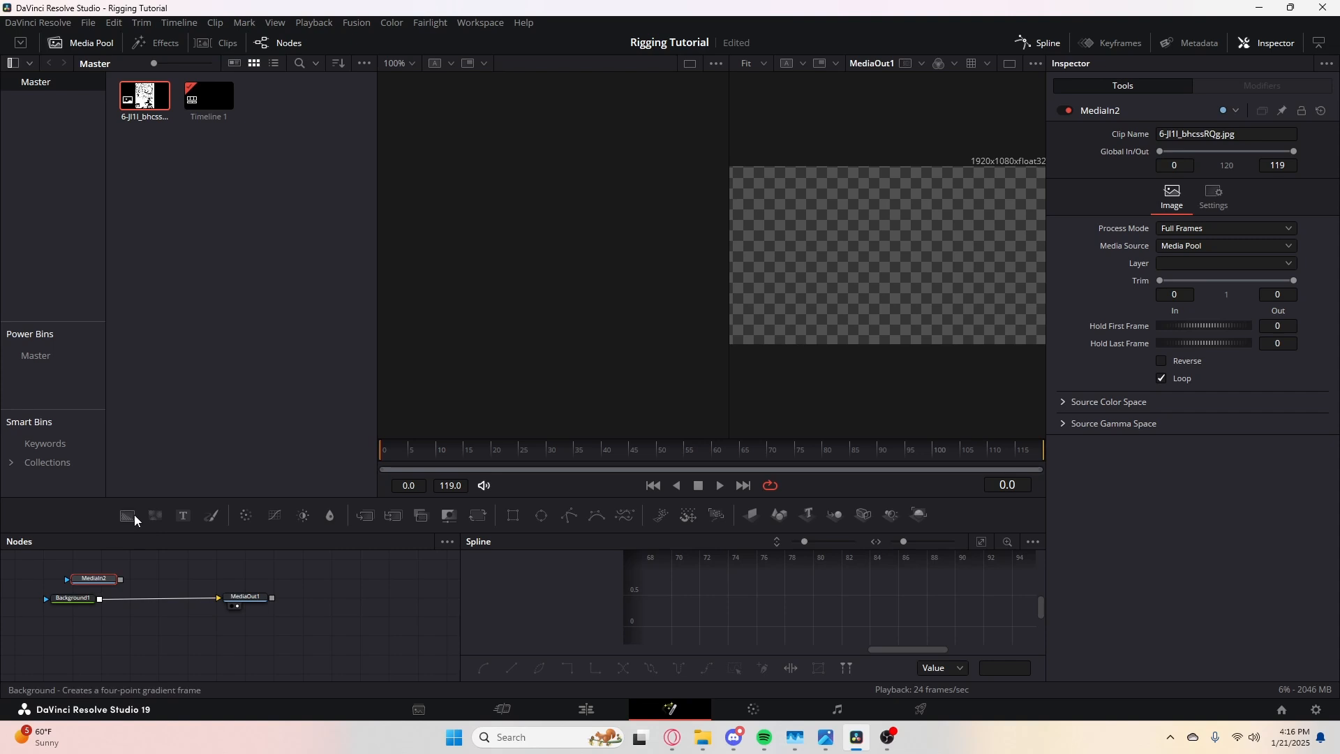
pyautogui.click(133, 515)
pyautogui.moveTo(155, 595); pyautogui.dragTo(100, 617)
pyautogui.click(104, 598)
pyautogui.press('Delete')
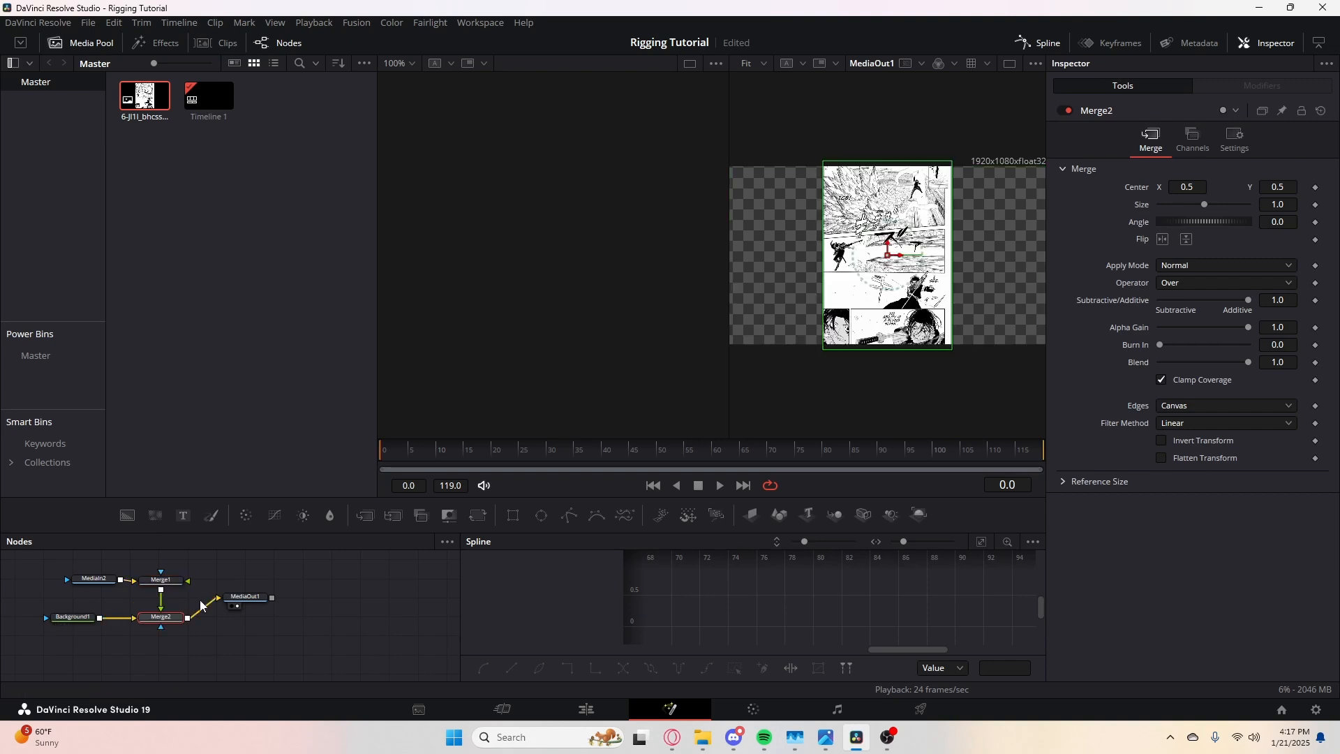
pyautogui.moveTo(241, 597); pyautogui.dragTo(249, 621)
pyautogui.click(162, 580)
pyautogui.click(191, 626)
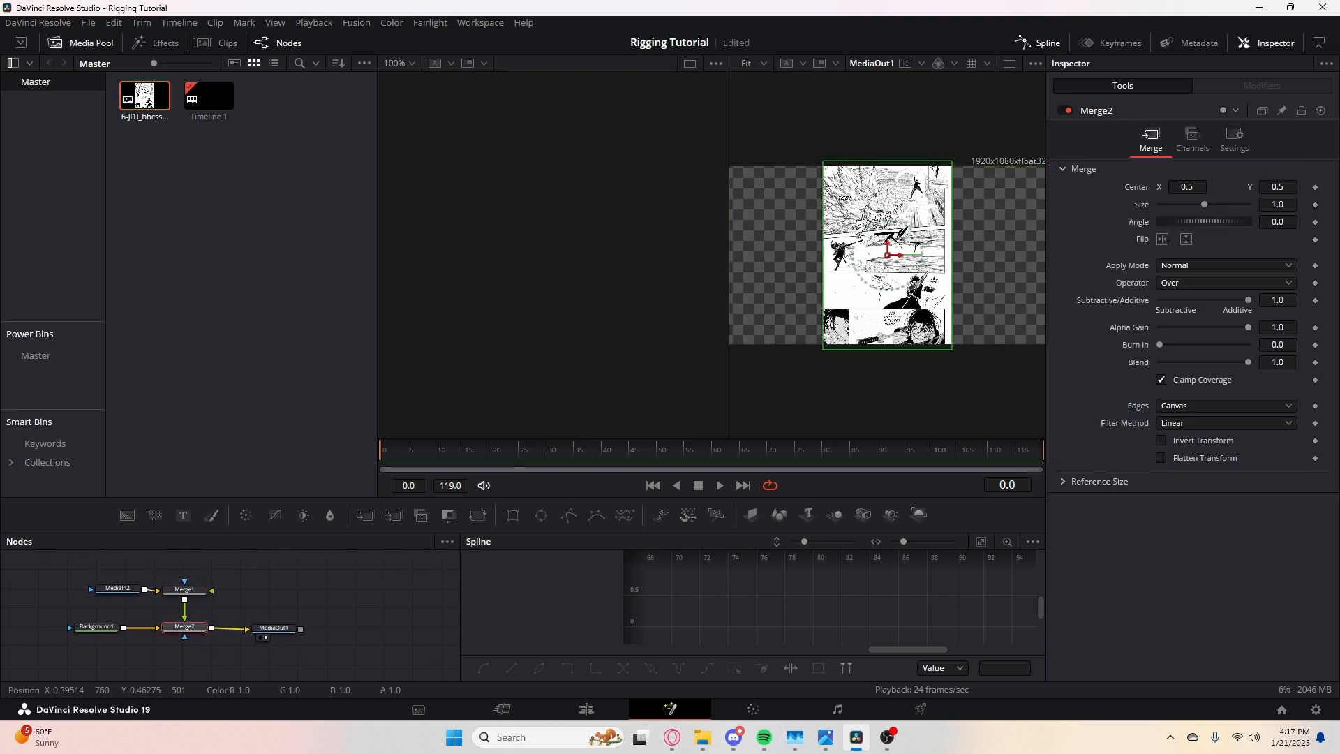
# - Examine the manga page composited over the transparent background in the MediaOut1 viewer
pyautogui.scroll(3, 855, 253)
pyautogui.scroll(-3, 980, 259)
pyautogui.moveTo(980, 260); pyautogui.dragTo(854, 227)
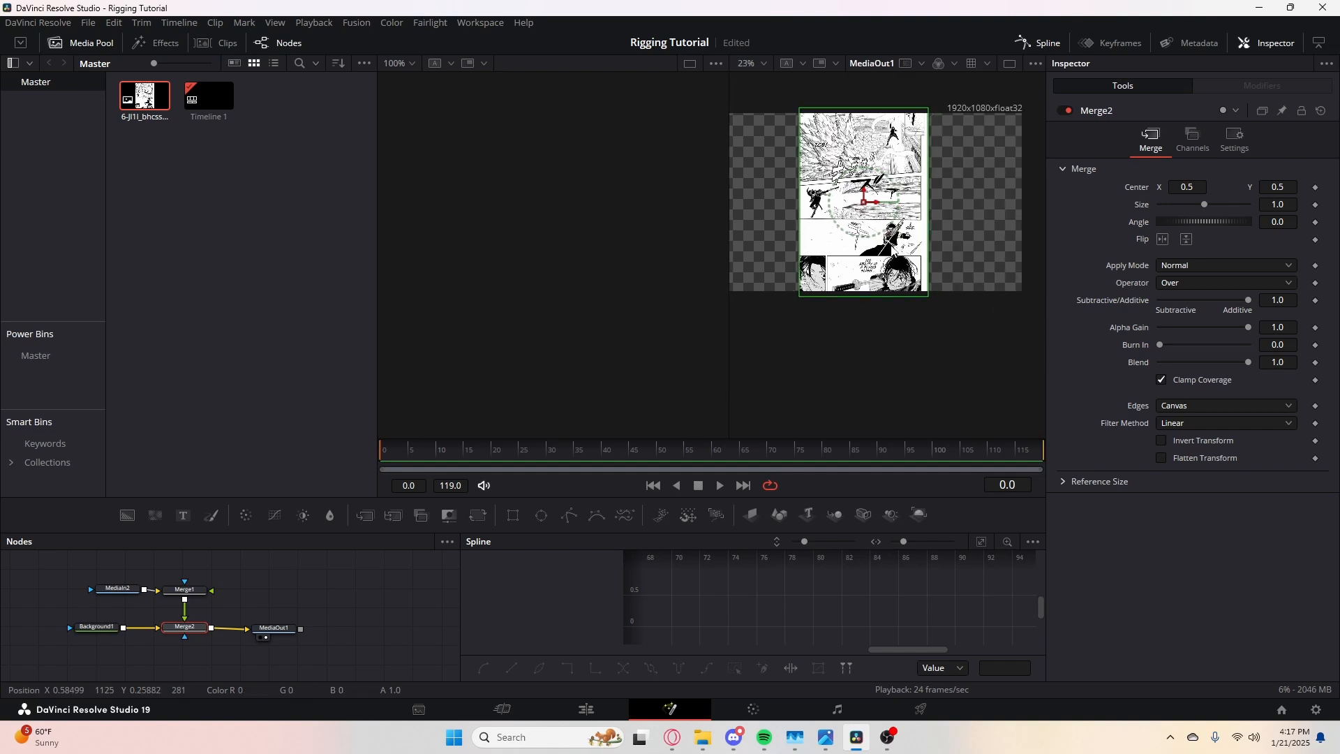
pyautogui.scroll(2, 891, 259)
pyautogui.moveTo(926, 266); pyautogui.dragTo(997, 303)
pyautogui.scroll(-4, 869, 254)
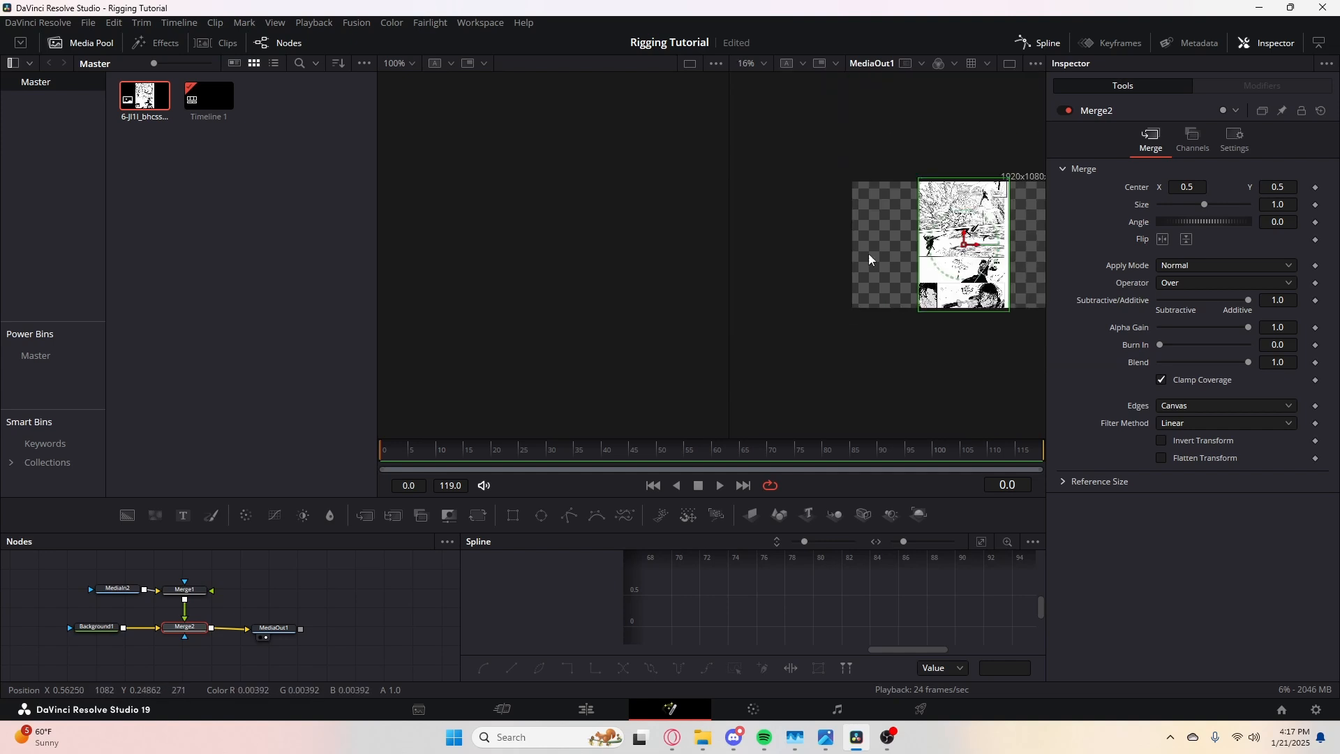
pyautogui.moveTo(897, 230); pyautogui.dragTo(934, 234)
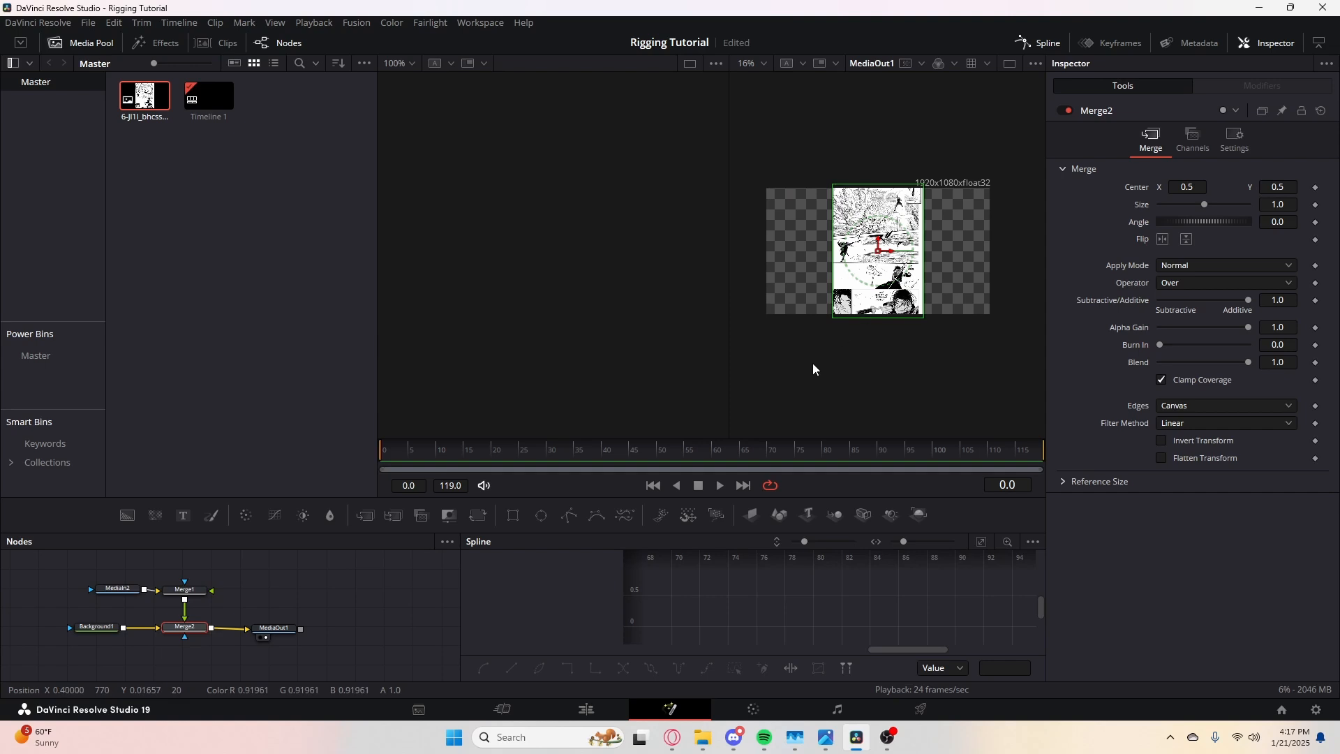
pyautogui.moveTo(286, 632); pyautogui.dragTo(288, 628)
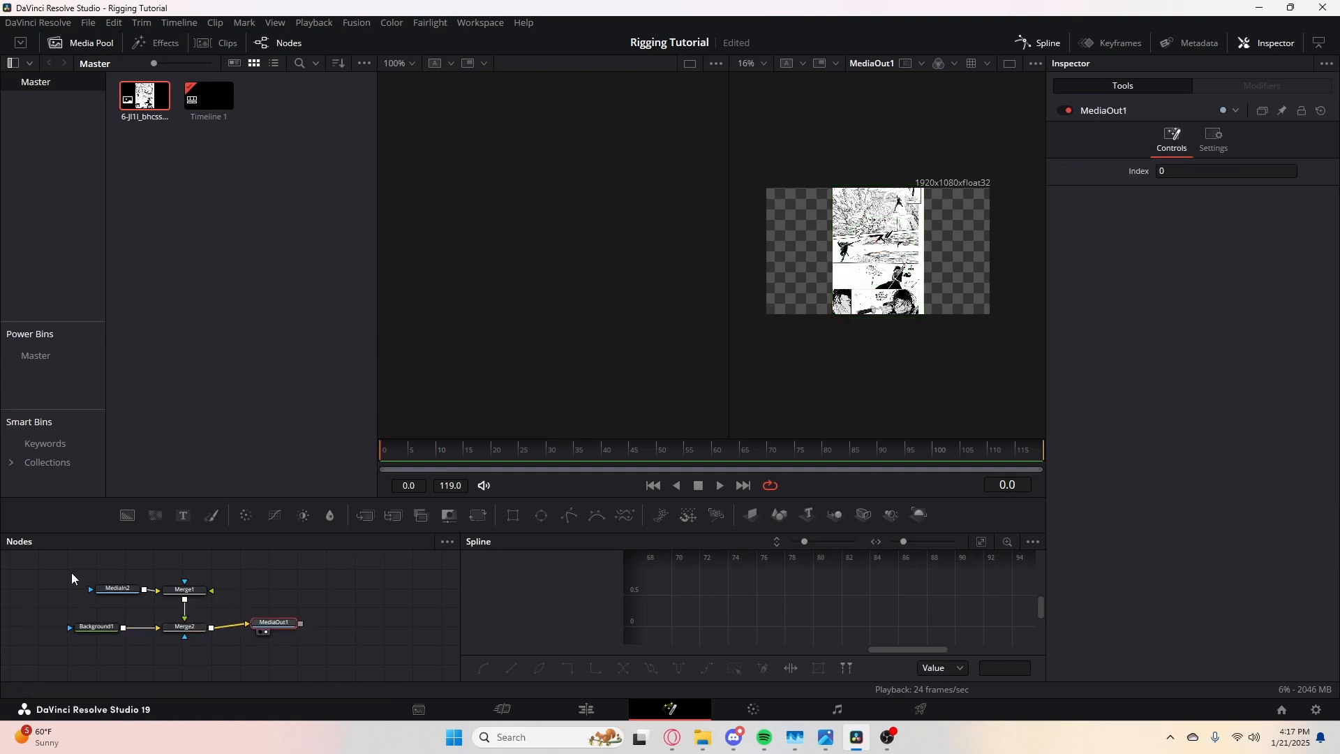
pyautogui.scroll(3, 890, 269)
pyautogui.moveTo(872, 265); pyautogui.dragTo(968, 313)
# - Delete the MediaIn2 node and open the manga folder in File Explorer
pyautogui.click(121, 590)
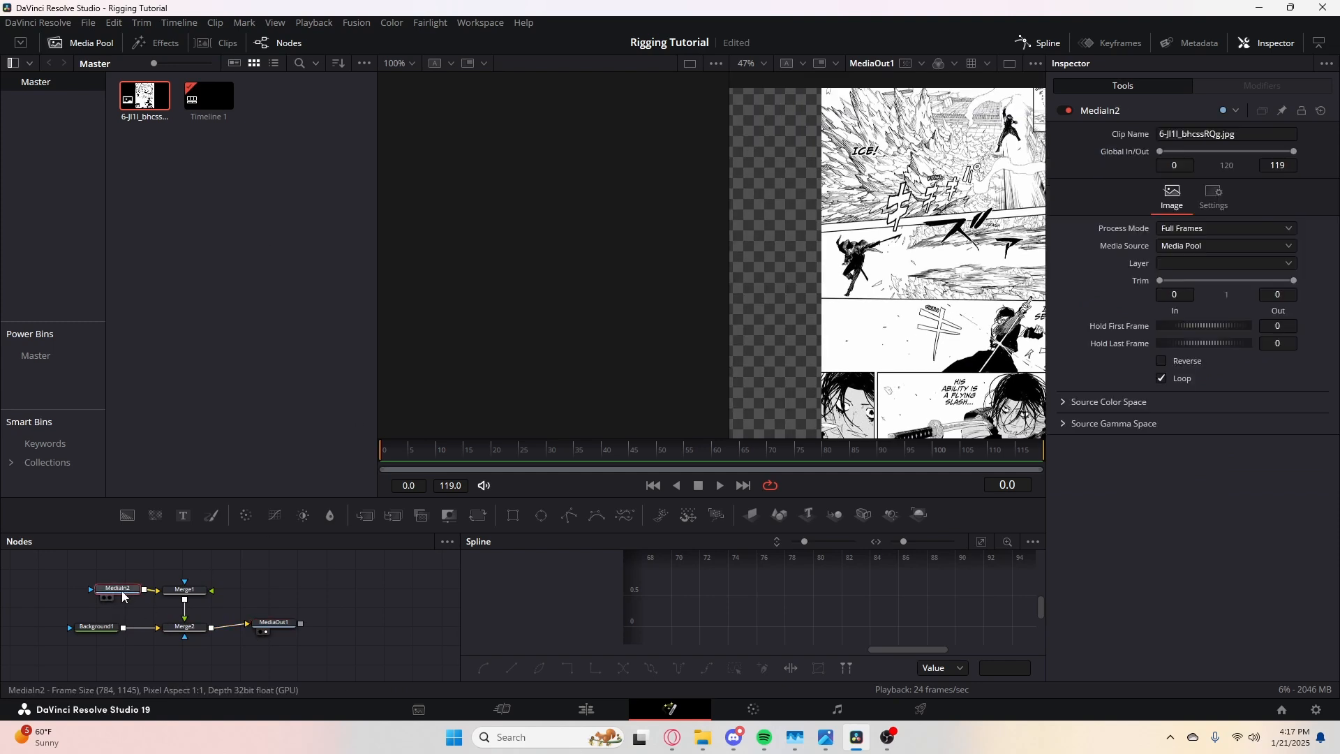
pyautogui.press('Delete')
pyautogui.moveTo(711, 748)
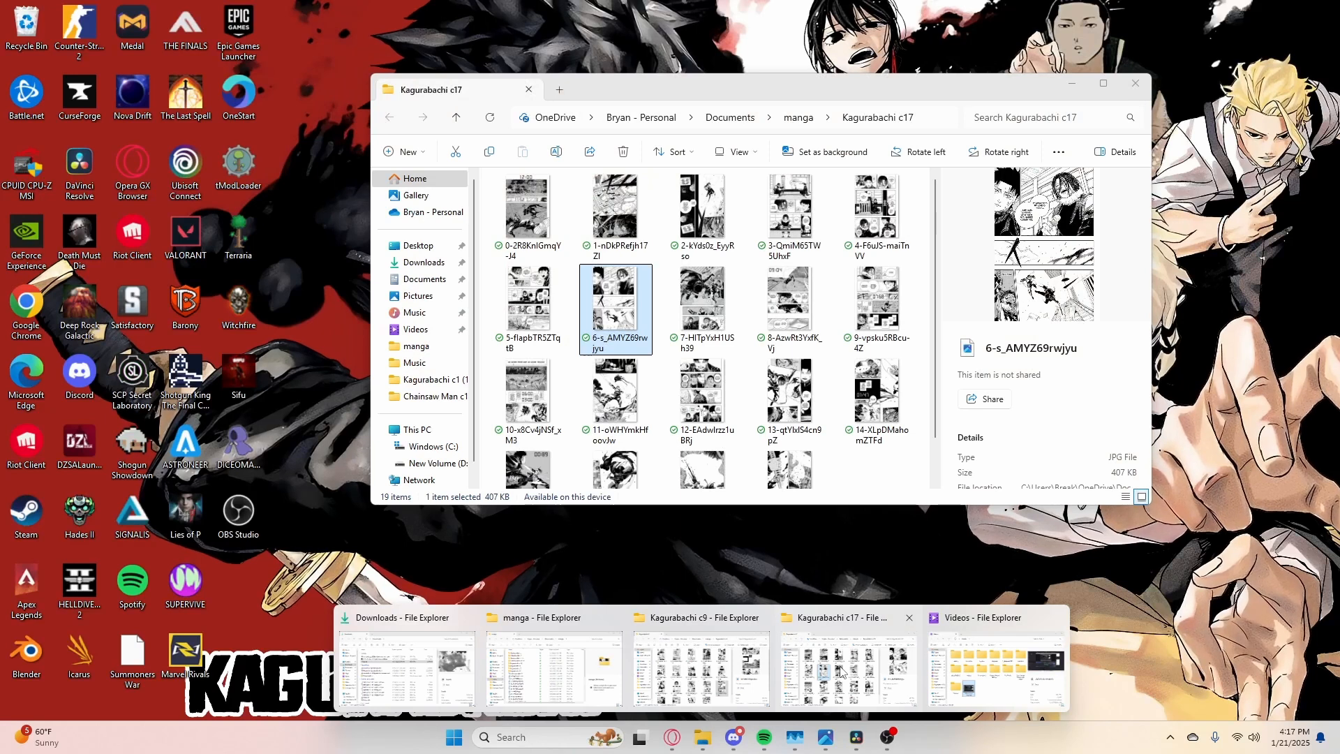
pyautogui.click(841, 672)
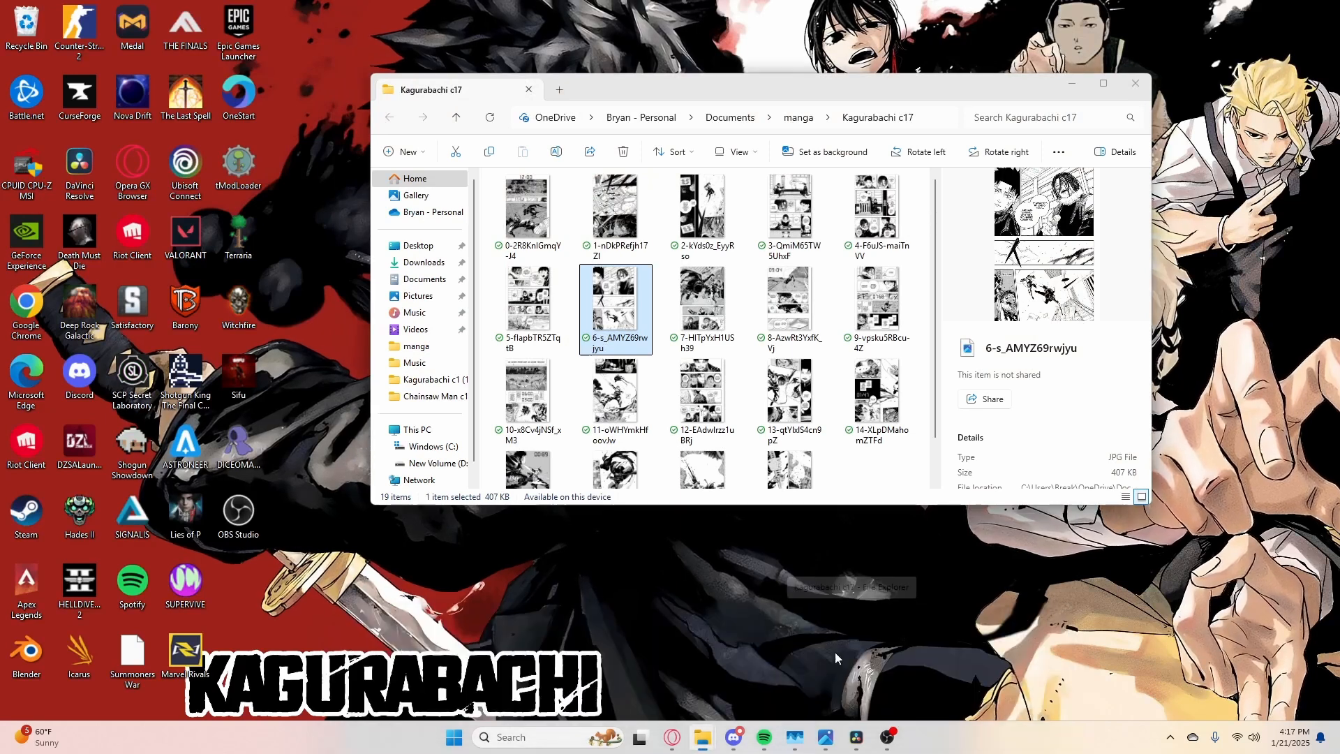
pyautogui.click(424, 279)
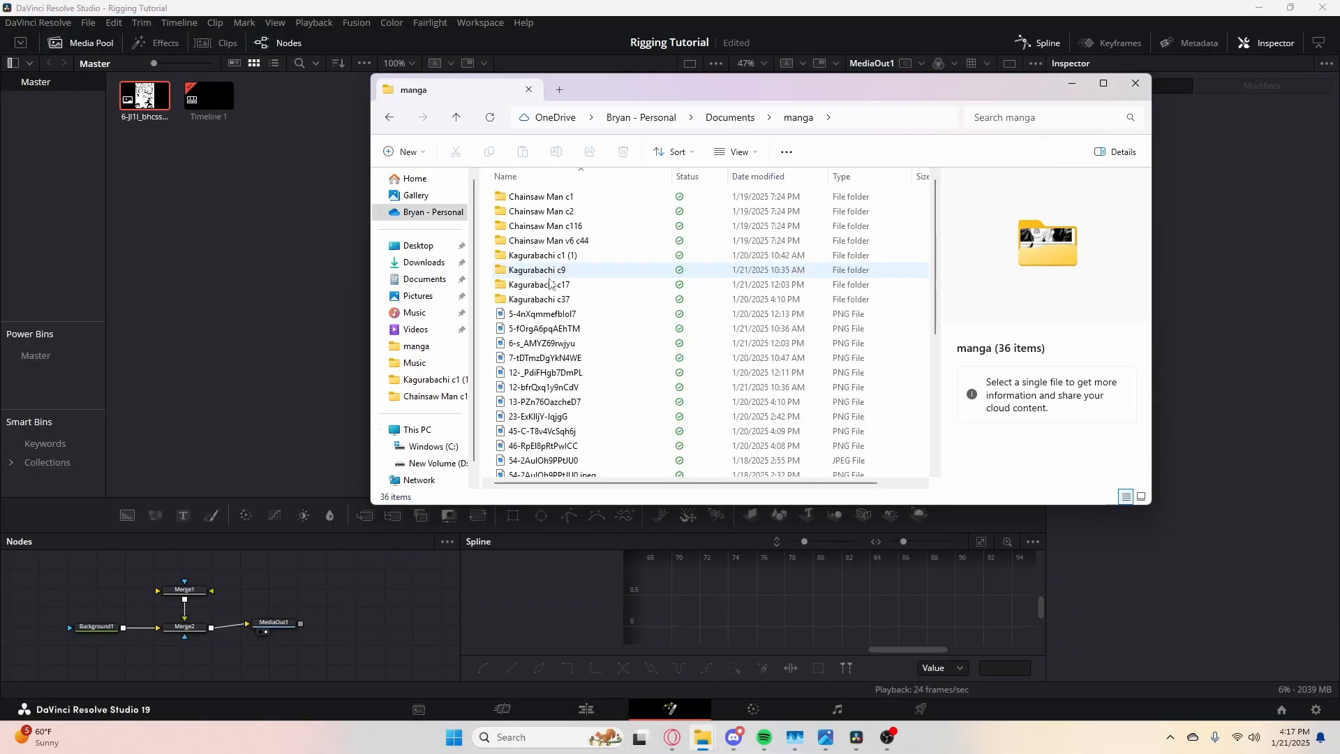
# - Preview the manga page images in the folder and import 12-bfrQxq1y9nCdV.png into the media pool
pyautogui.click(564, 330)
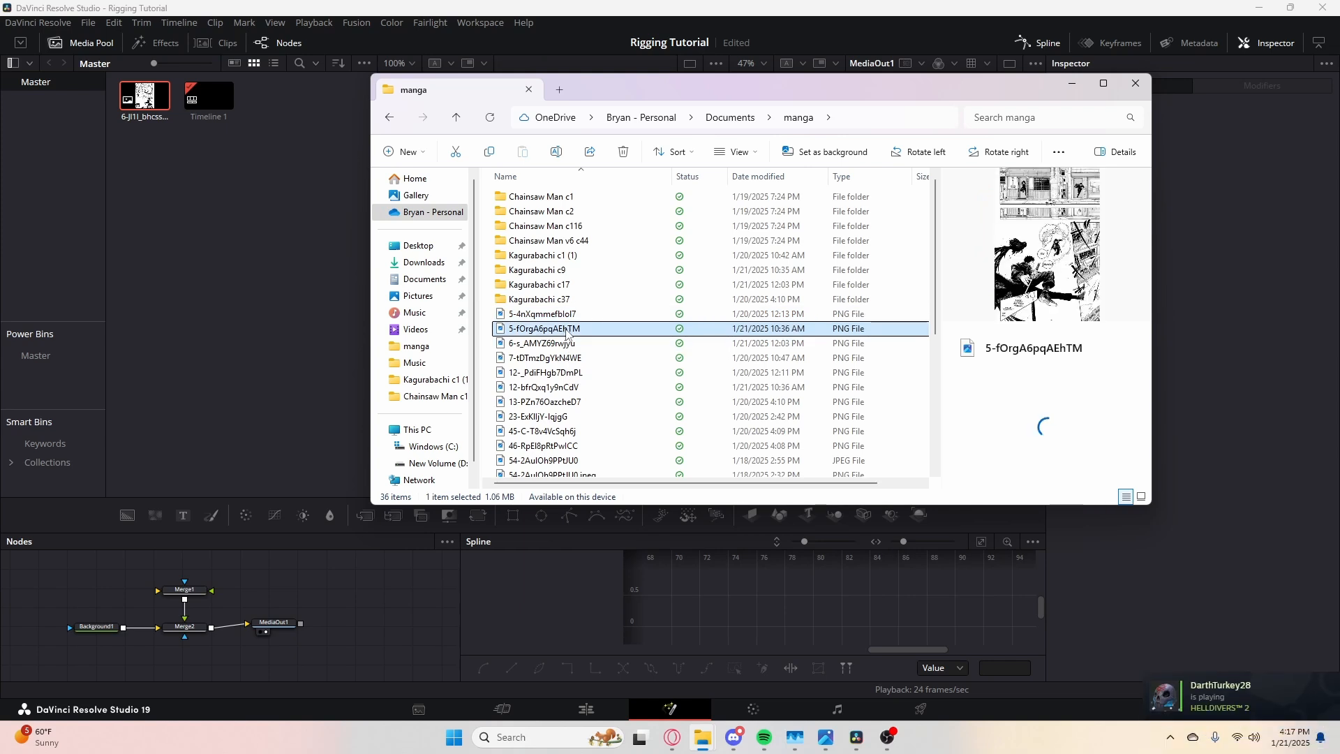
pyautogui.click(574, 344)
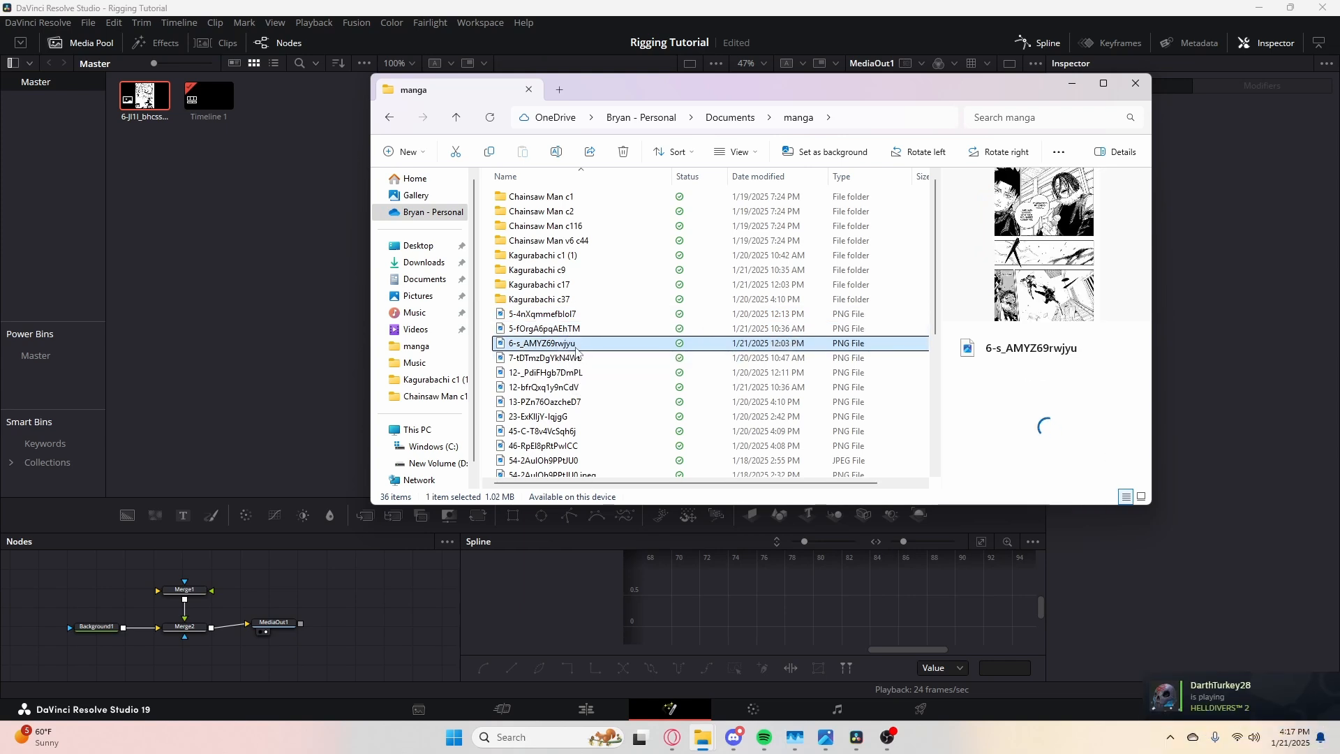
pyautogui.click(577, 358)
pyautogui.click(583, 374)
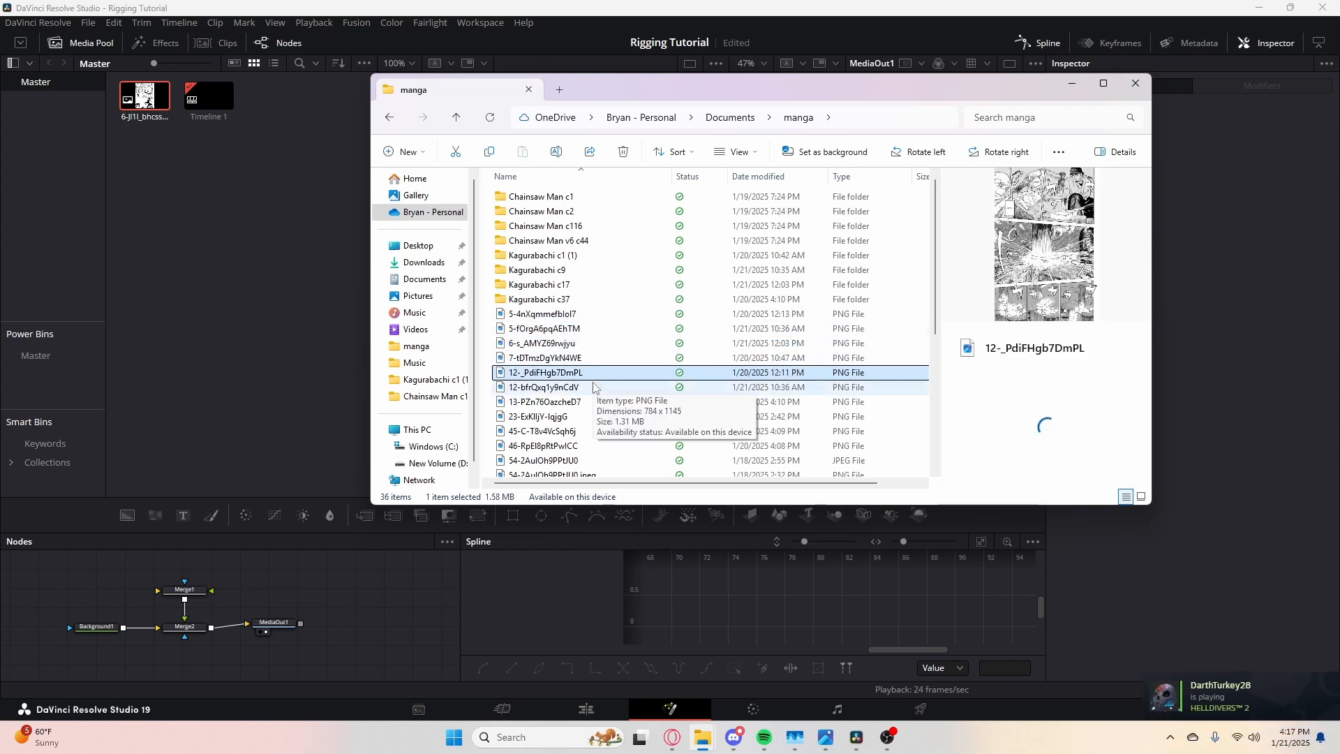
pyautogui.click(592, 387)
pyautogui.click(595, 402)
pyautogui.click(597, 388)
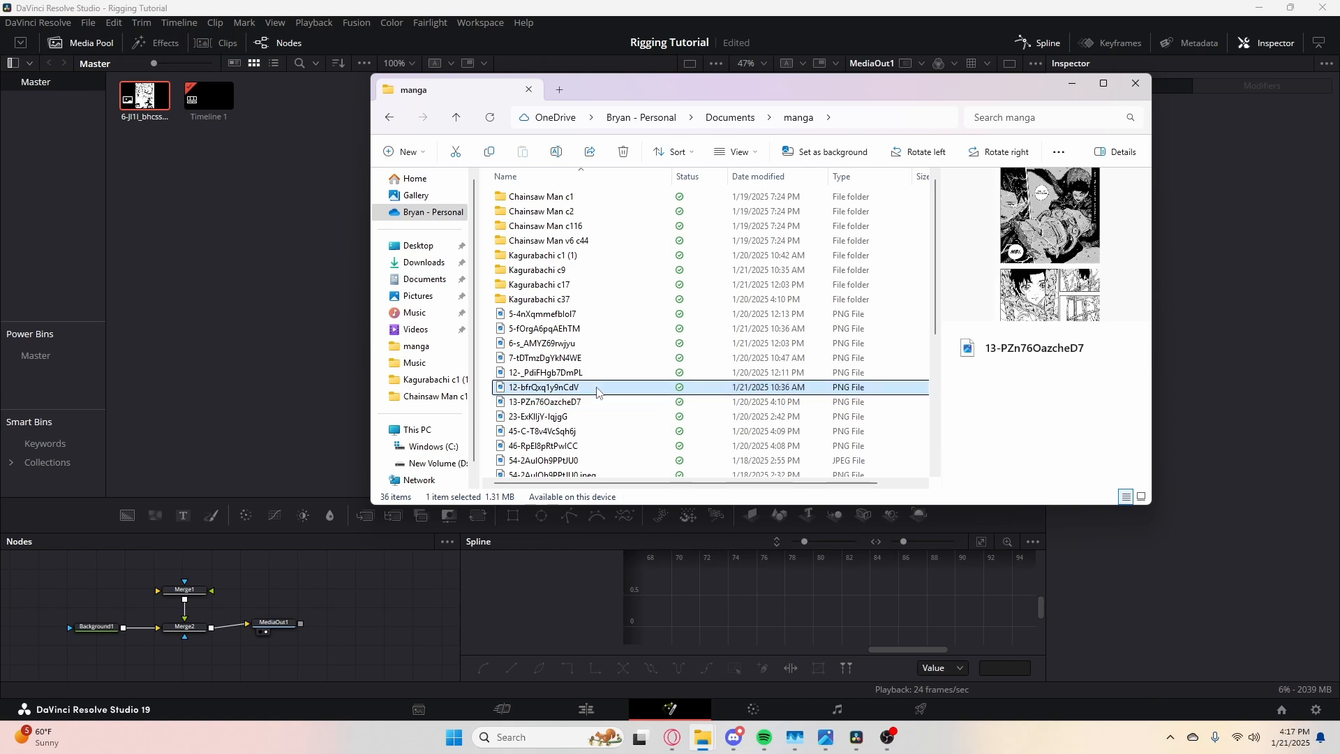
pyautogui.moveTo(597, 388); pyautogui.dragTo(269, 267)
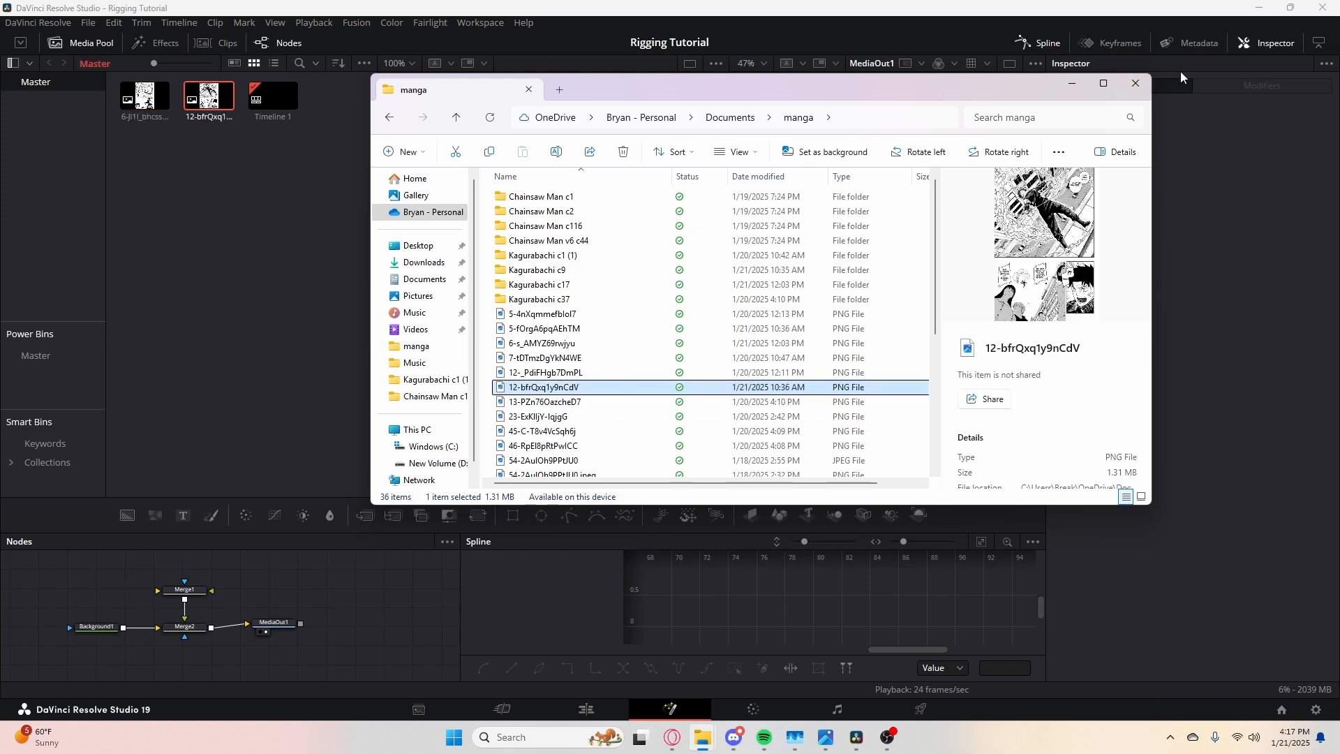
# - Return to DaVinci Resolve and add 12-bfrQxq1y9nCdV.png to the node graph, feeding Merge1
pyautogui.click(1054, 85)
pyautogui.moveTo(209, 97); pyautogui.dragTo(116, 589)
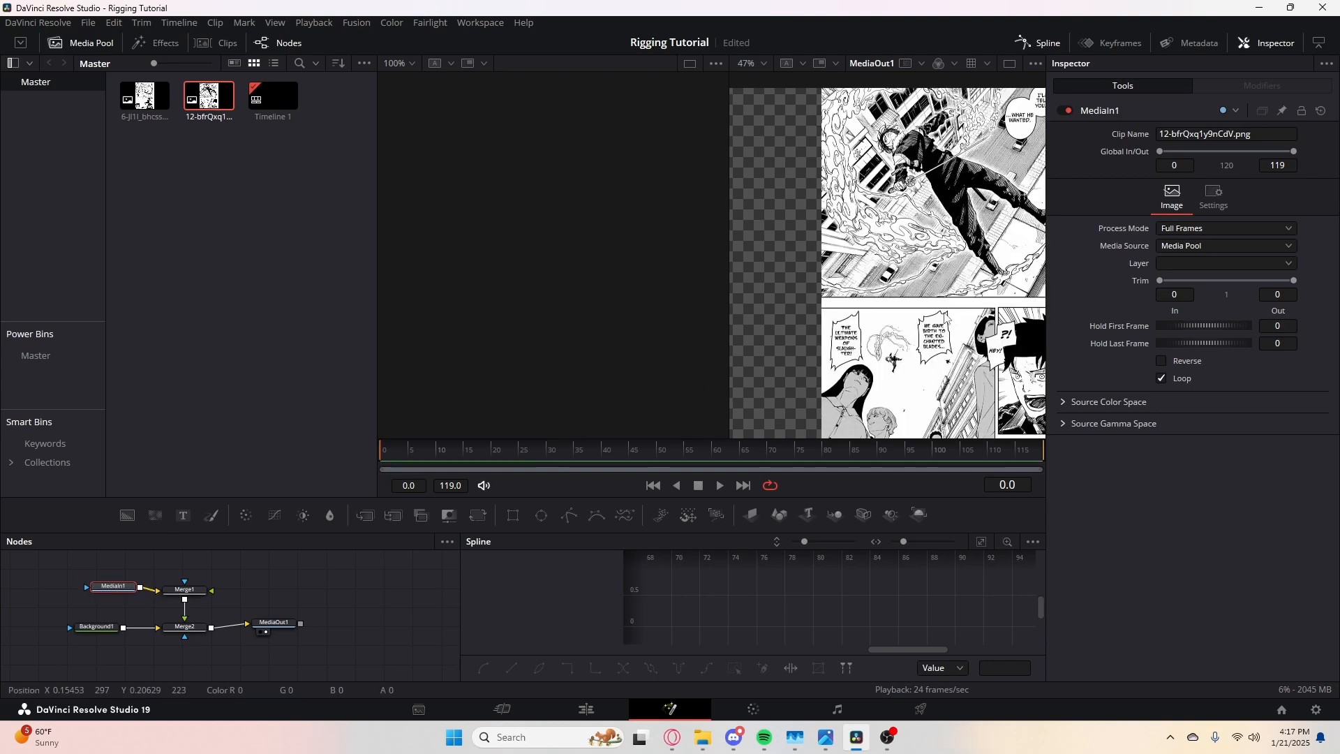
pyautogui.moveTo(1018, 317); pyautogui.dragTo(892, 302)
pyautogui.scroll(-5, 851, 300)
pyautogui.scroll(2, 880, 293)
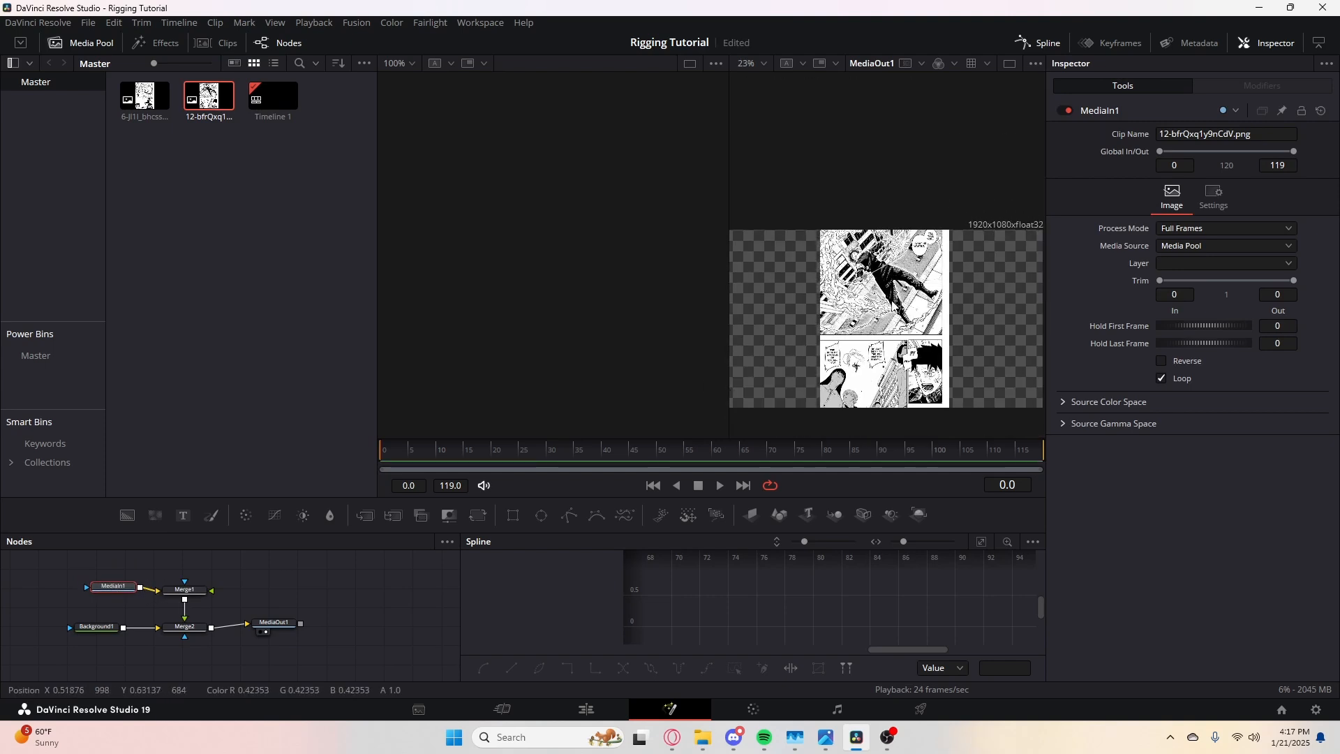
# - Add a Polygon mask to MediaIn1 and disable it so the full manga page stays visible for tracing
pyautogui.scroll(3, 892, 296)
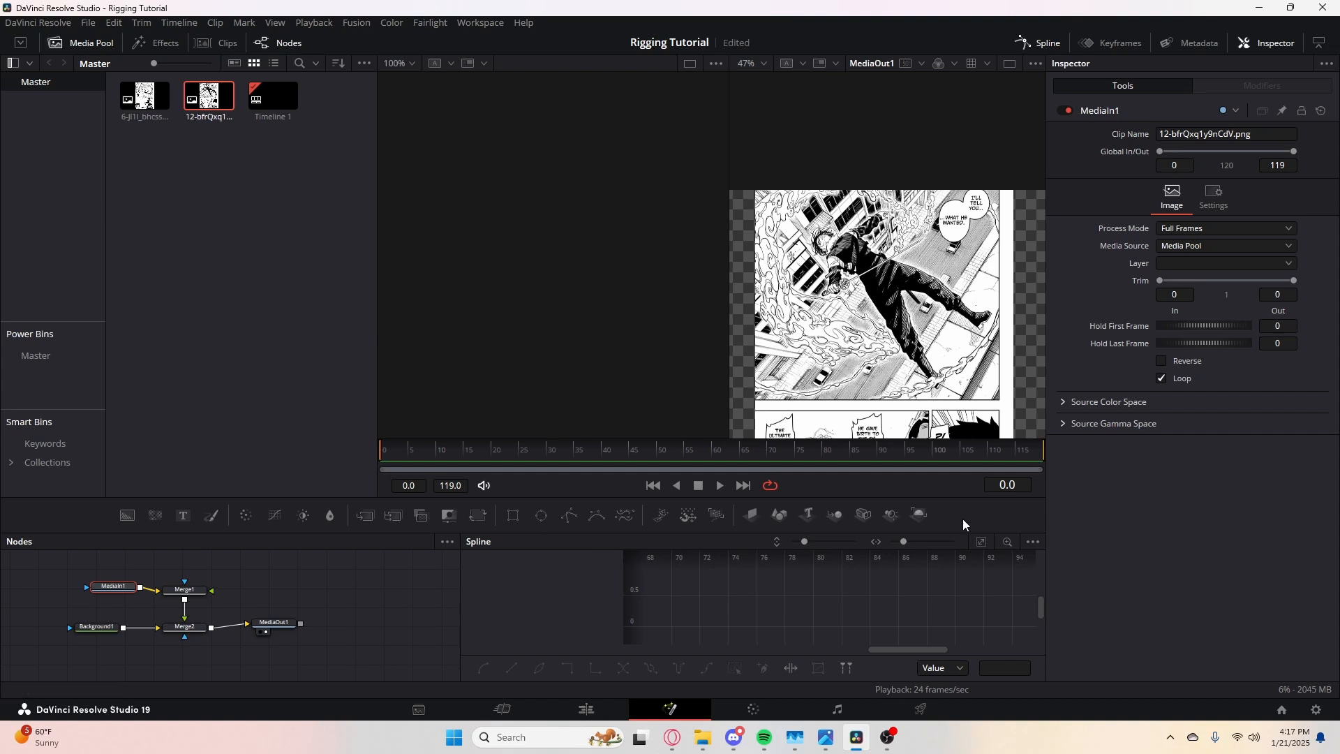
pyautogui.click(571, 513)
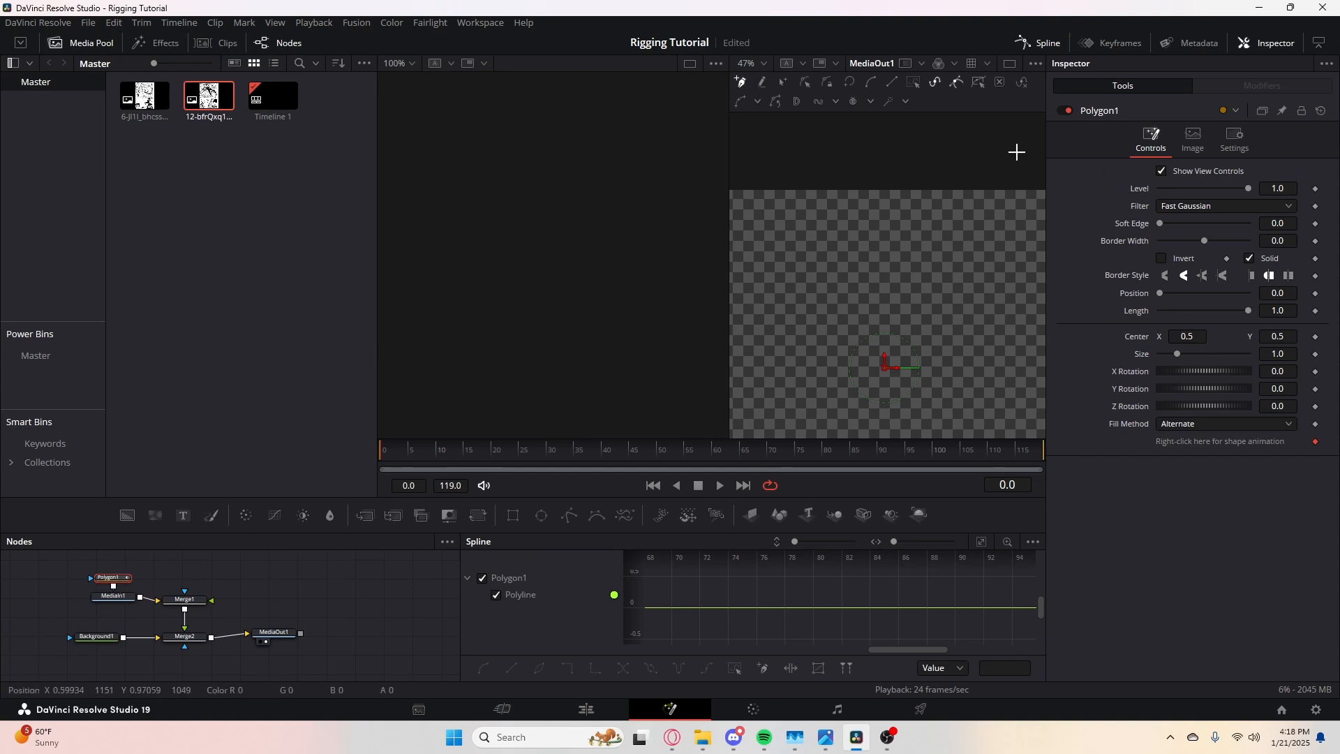
pyautogui.click(1069, 111)
pyautogui.scroll(-2, 923, 289)
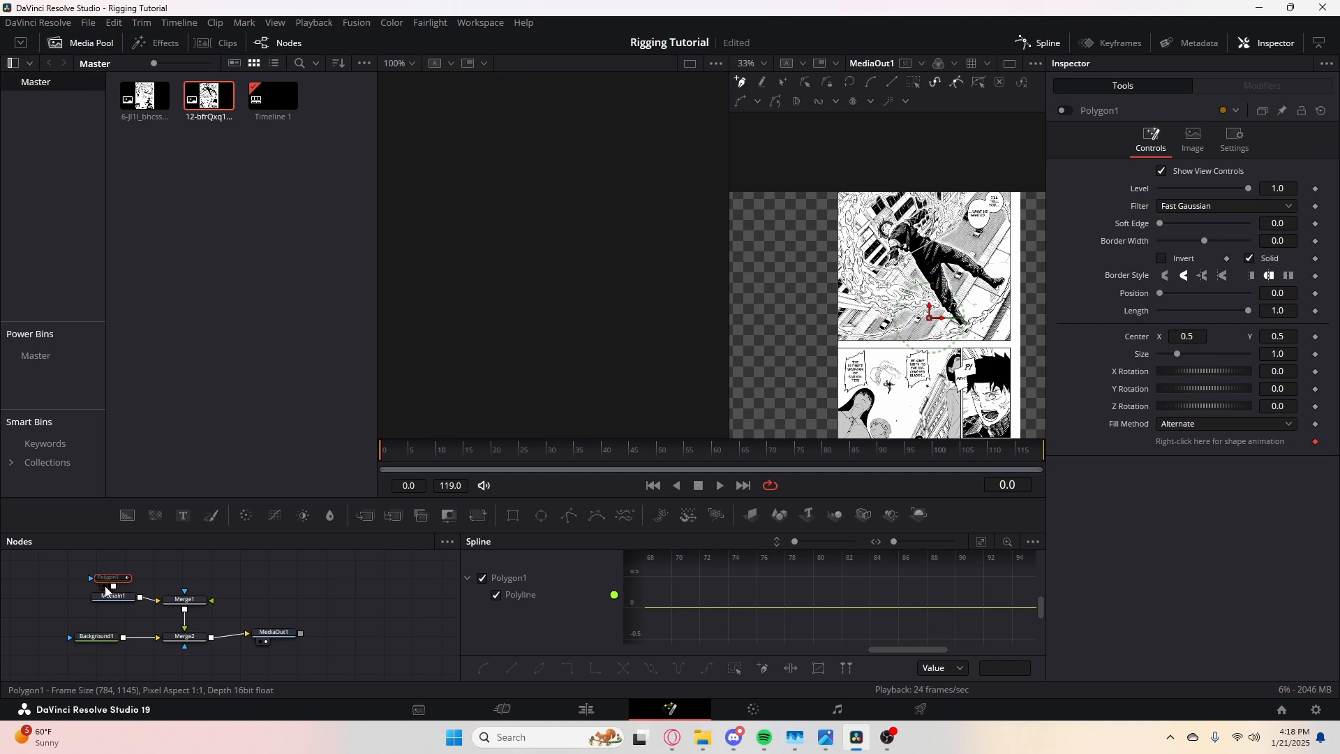
# - Start tracing the Polygon1 outline at the toe of the falling character's lower foot
pyautogui.scroll(8, 874, 311)
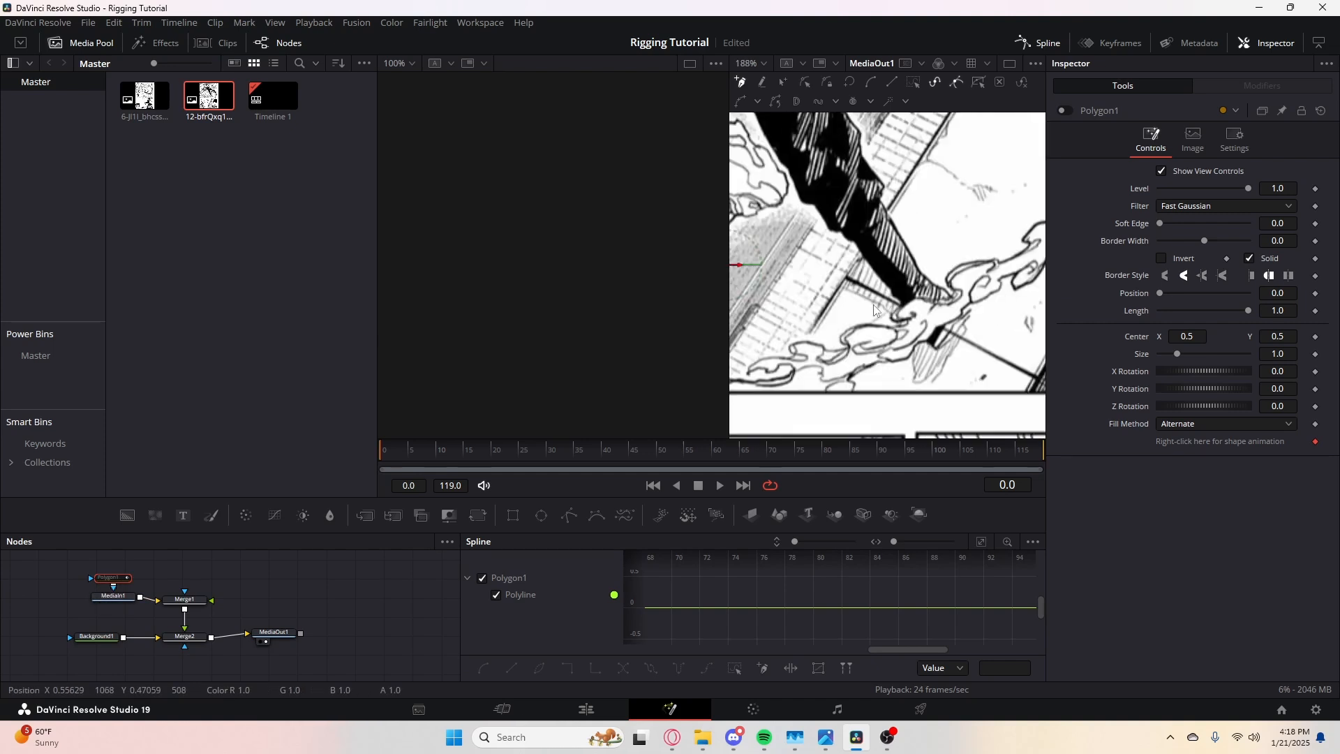
pyautogui.scroll(4, 875, 310)
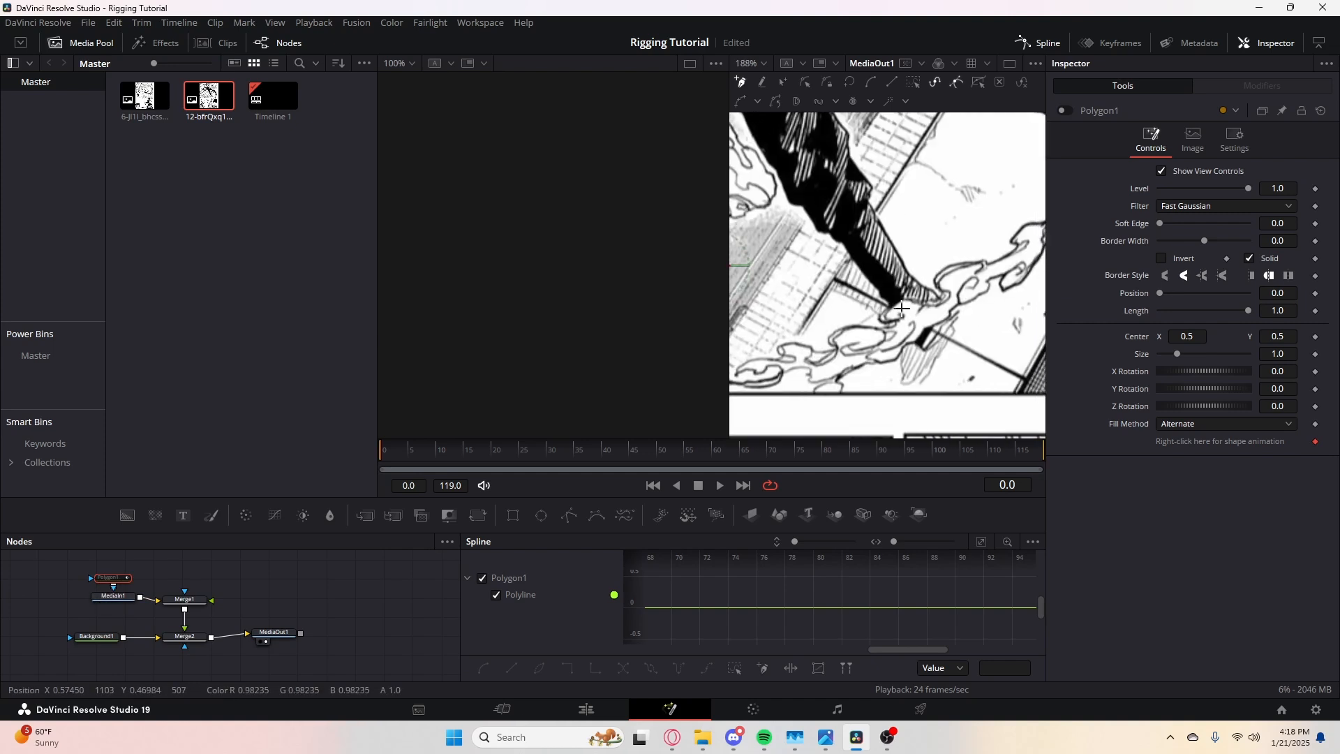
pyautogui.click(913, 354)
pyautogui.click(934, 329)
pyautogui.click(955, 303)
pyautogui.click(962, 286)
pyautogui.click(960, 272)
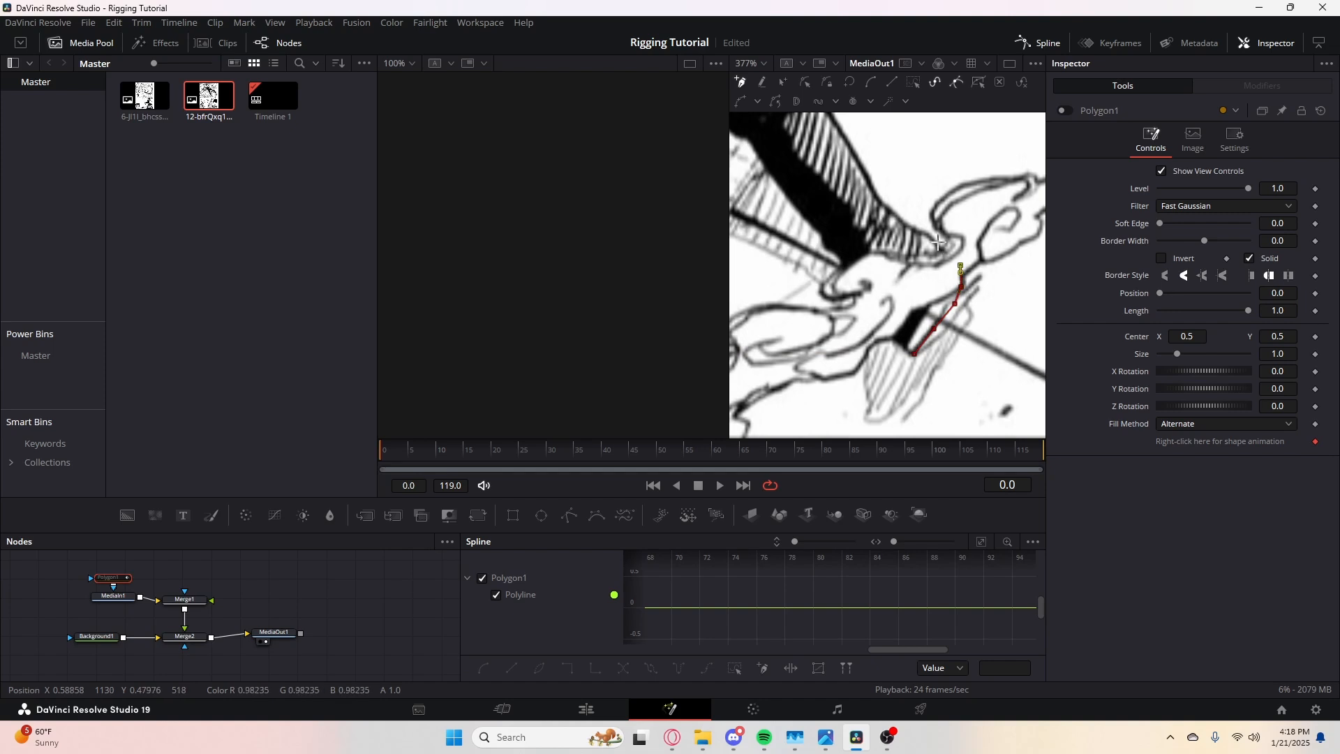
# - Continue the Polygon1 outline from the lower foot along the inner edge of that leg to the crotch
pyautogui.click(937, 242)
pyautogui.click(929, 235)
pyautogui.click(895, 214)
pyautogui.scroll(3, 907, 293)
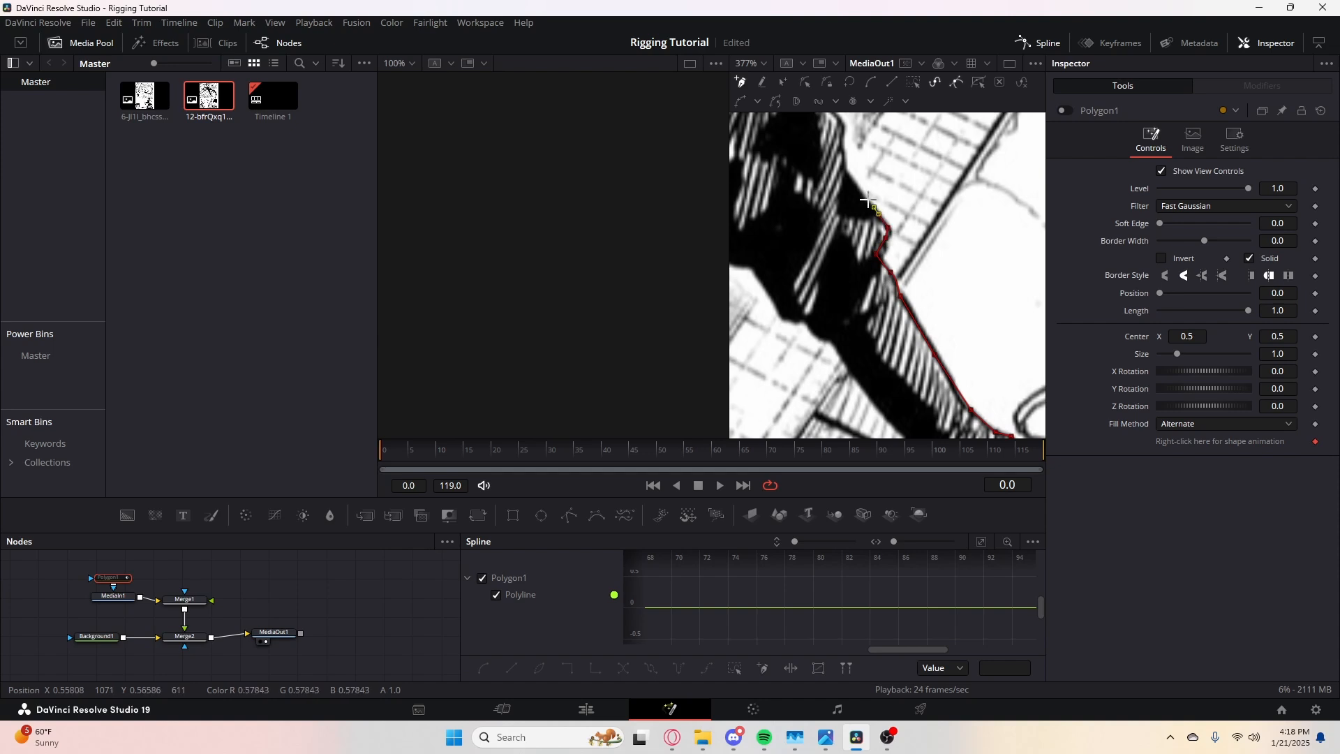
pyautogui.click(843, 148)
pyautogui.scroll(3, 855, 209)
pyautogui.click(856, 224)
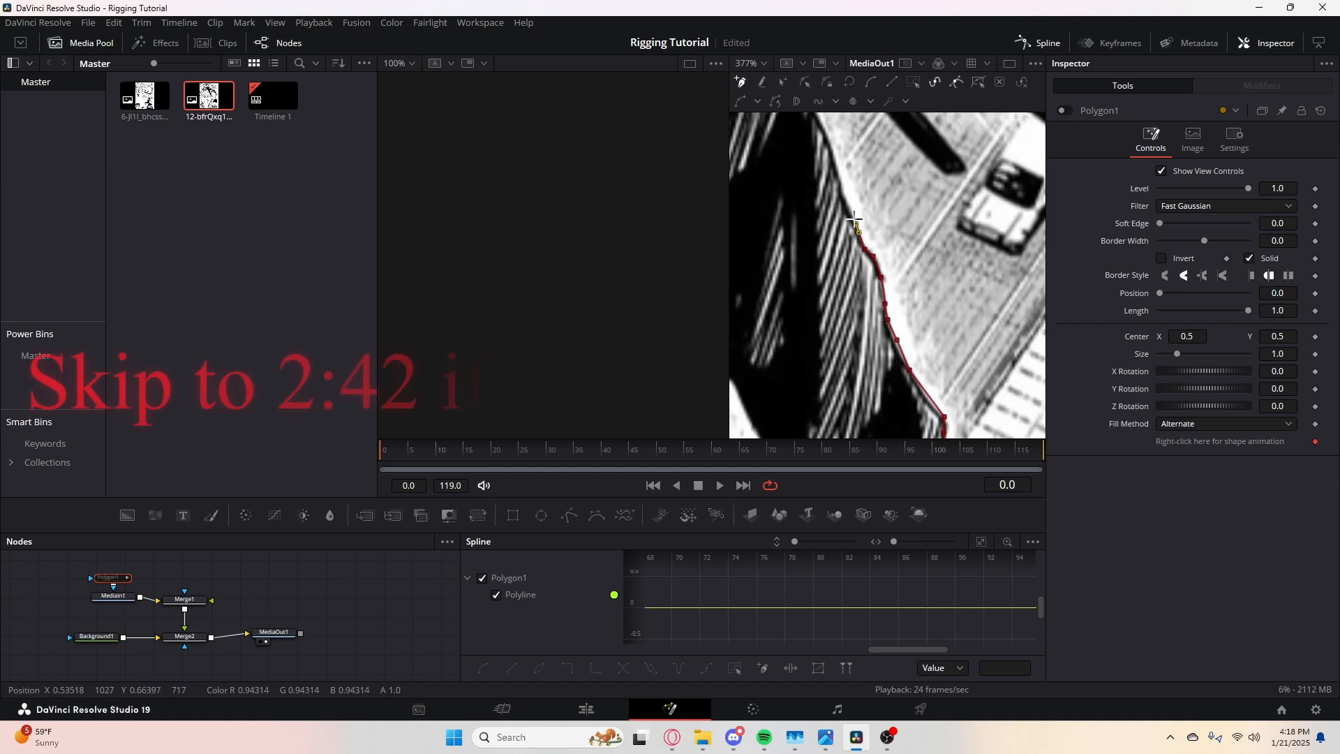
# - Trace the Polygon1 outline from the crotch along the underside of the outstretched leg
pyautogui.scroll(-4, 890, 223)
pyautogui.scroll(4, 890, 223)
pyautogui.click(946, 267)
pyautogui.click(989, 274)
pyautogui.click(1010, 278)
pyautogui.click(1021, 283)
pyautogui.click(955, 312)
pyautogui.scroll(3, 901, 294)
pyautogui.click(842, 340)
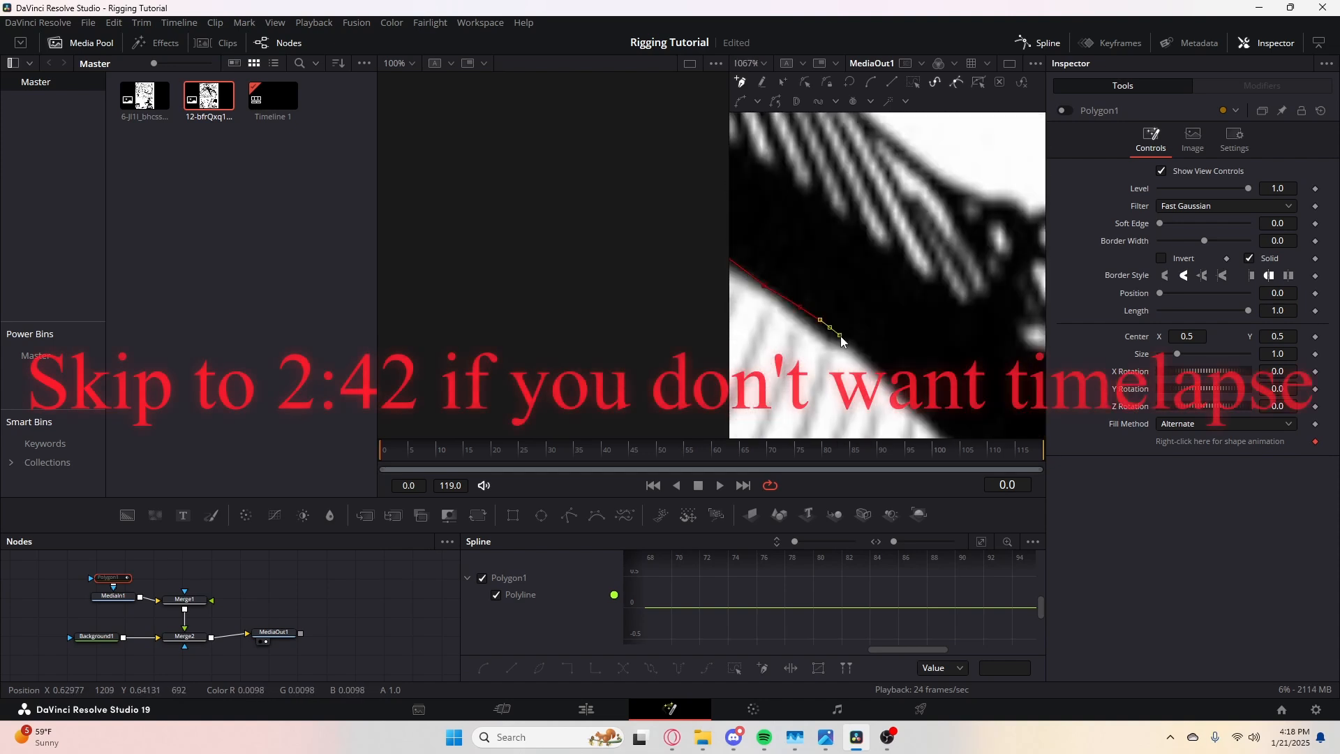
# - Carry the Polygon1 outline around the outstretched foot and back along that leg's upper edge
pyautogui.click(853, 290)
pyautogui.scroll(2, 853, 287)
pyautogui.click(809, 307)
pyautogui.click(849, 246)
pyautogui.scroll(-3, 832, 271)
pyautogui.click(906, 263)
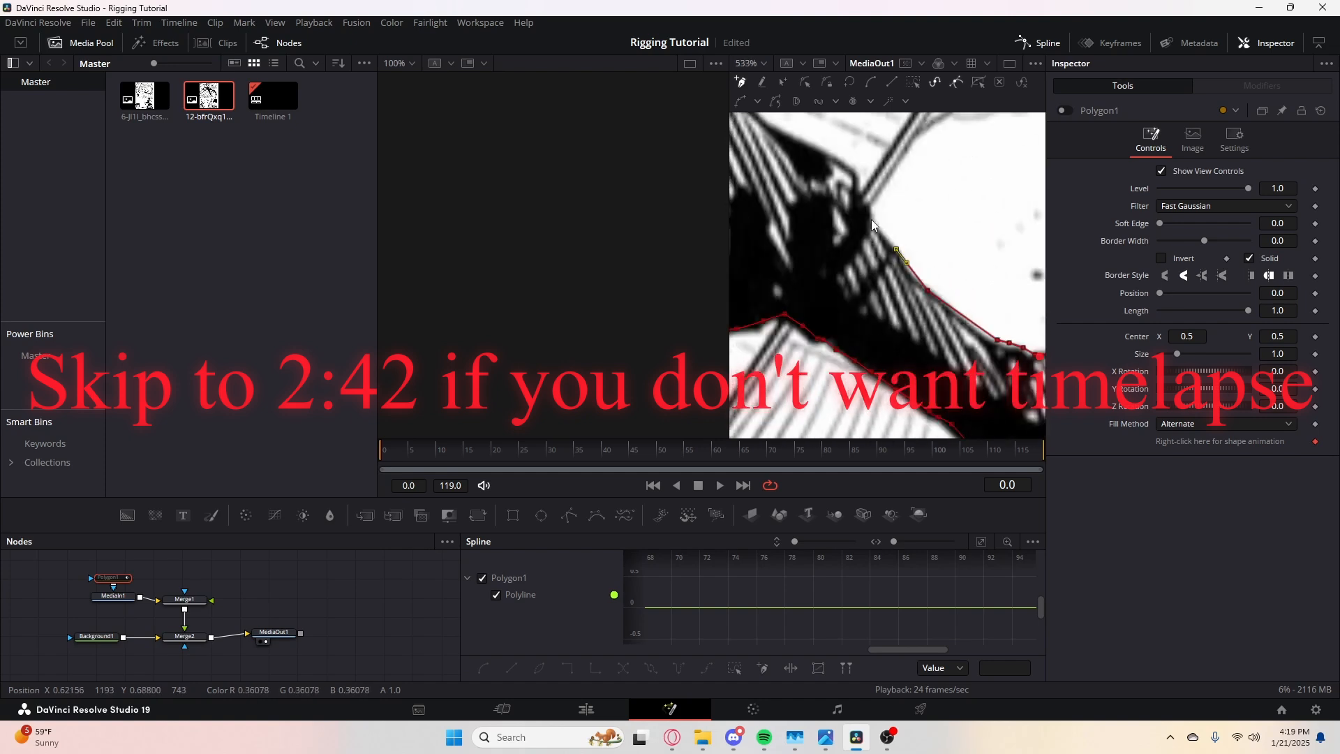
# - Extend the Polygon1 outline along the upper edge of the torso and shoulder and around the hair strands
pyautogui.scroll(2, 838, 224)
pyautogui.scroll(1, 838, 224)
pyautogui.click(986, 328)
pyautogui.click(888, 257)
pyautogui.click(906, 222)
pyautogui.click(843, 198)
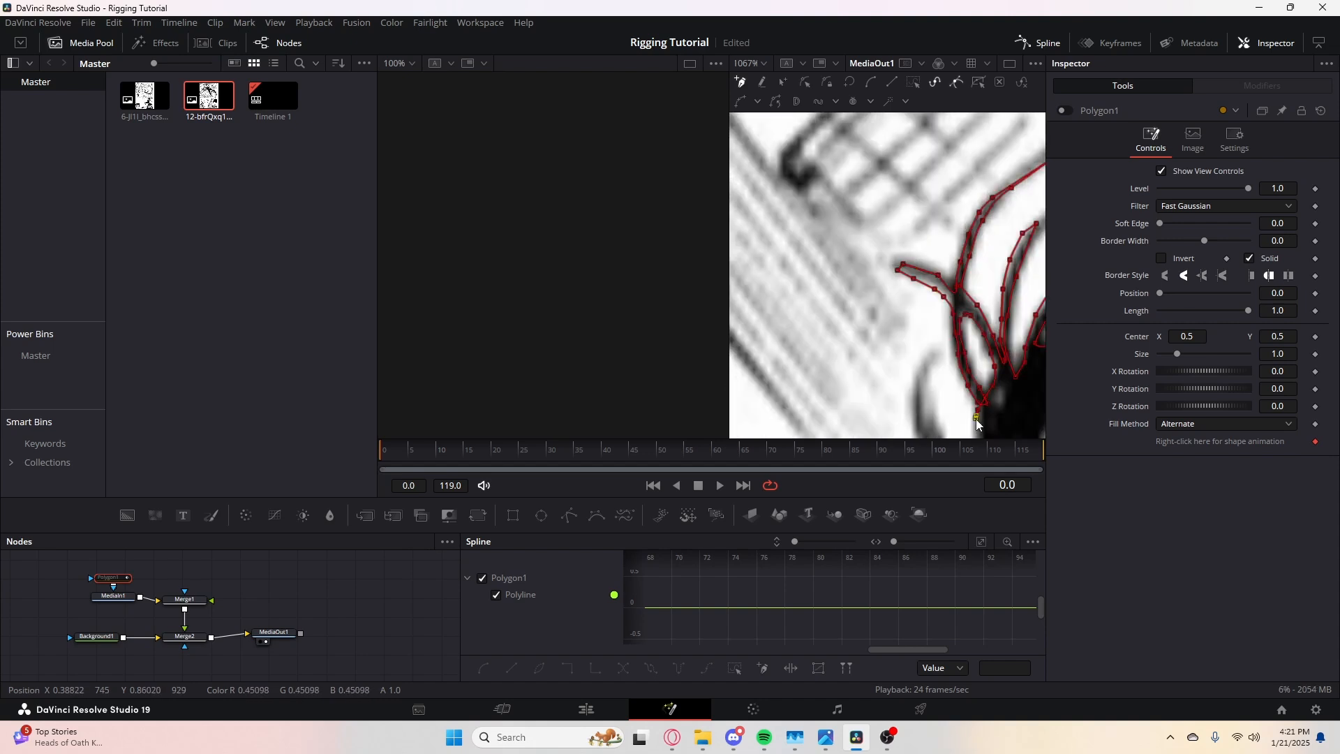
# - Trace the Polygon1 outline from the last hair strands down the side of the head toward the neck
pyautogui.scroll(1, 976, 420)
pyautogui.moveTo(976, 419); pyautogui.dragTo(838, 131)
pyautogui.click(843, 153)
pyautogui.click(841, 188)
pyautogui.click(834, 210)
pyautogui.click(825, 223)
pyautogui.click(813, 227)
pyautogui.click(817, 234)
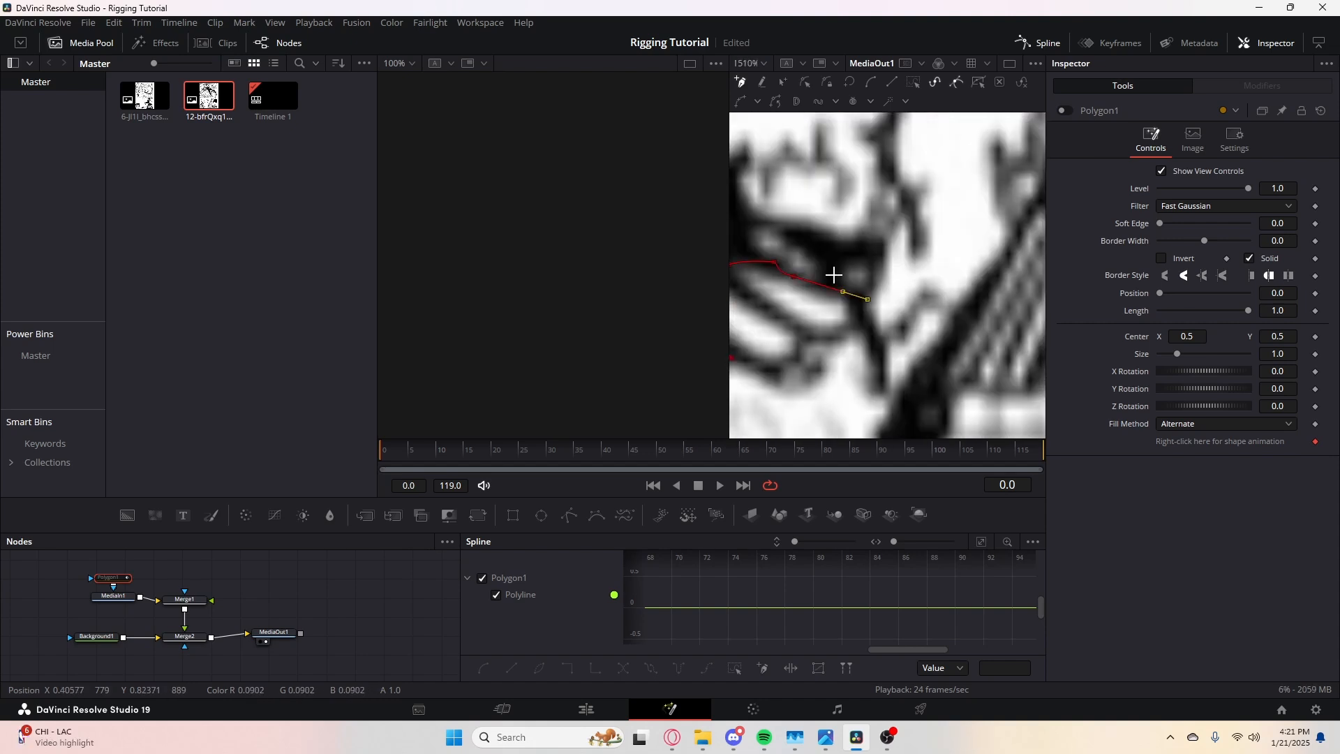
# - Continue the Polygon1 outline from the neck along the jacket edge, leaving out the left arm, to the waist
pyautogui.click(936, 315)
pyautogui.moveTo(957, 319)
pyautogui.mouseDown()
pyautogui.moveTo(807, 154)
pyautogui.moveTo(820, 229)
pyautogui.mouseUp()
pyautogui.click(915, 293)
pyautogui.scroll(1, 915, 293)
pyautogui.click(958, 314)
pyautogui.moveTo(960, 314); pyautogui.dragTo(821, 168)
pyautogui.click(931, 347)
pyautogui.scroll(-3, 909, 290)
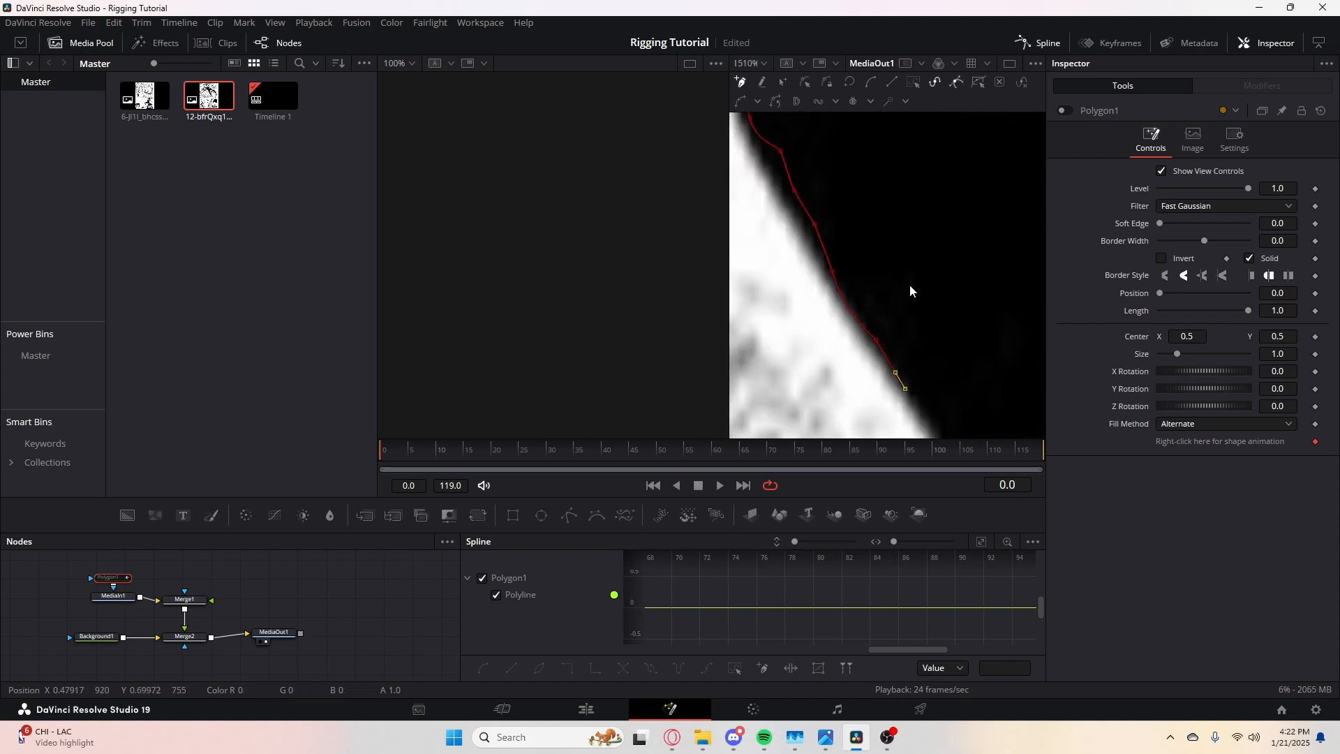
# - Trace the Polygon1 outline down the outer edge of the lower leg to the ankle
pyautogui.scroll(-5, 918, 343)
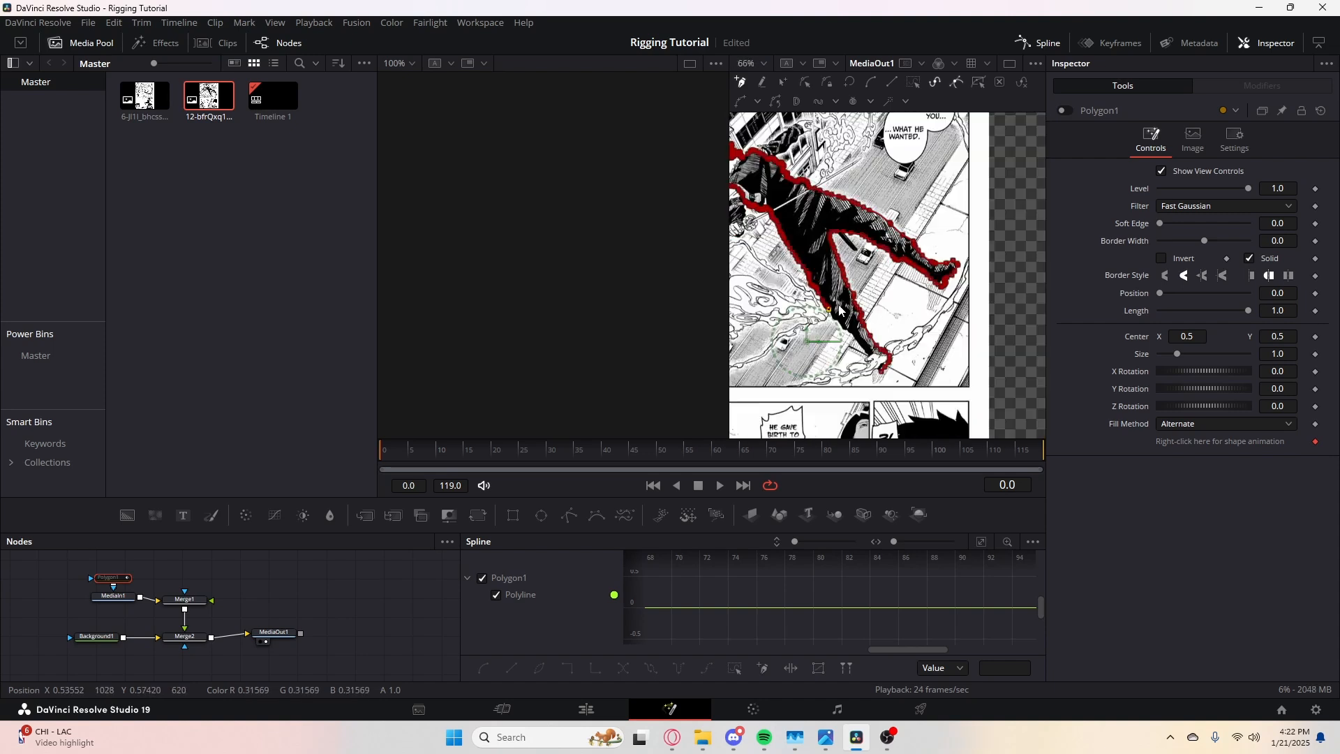
pyautogui.scroll(6, 918, 343)
pyautogui.click(878, 381)
pyautogui.moveTo(883, 383); pyautogui.dragTo(803, 272)
pyautogui.click(972, 367)
pyautogui.moveTo(981, 374); pyautogui.dragTo(775, 237)
pyautogui.click(822, 314)
pyautogui.click(833, 323)
# - Finish tracing around the lower foot and close the Polygon1 outline at its starting point
pyautogui.scroll(-2, 846, 328)
pyautogui.moveTo(846, 328); pyautogui.dragTo(745, 193)
pyautogui.click(808, 284)
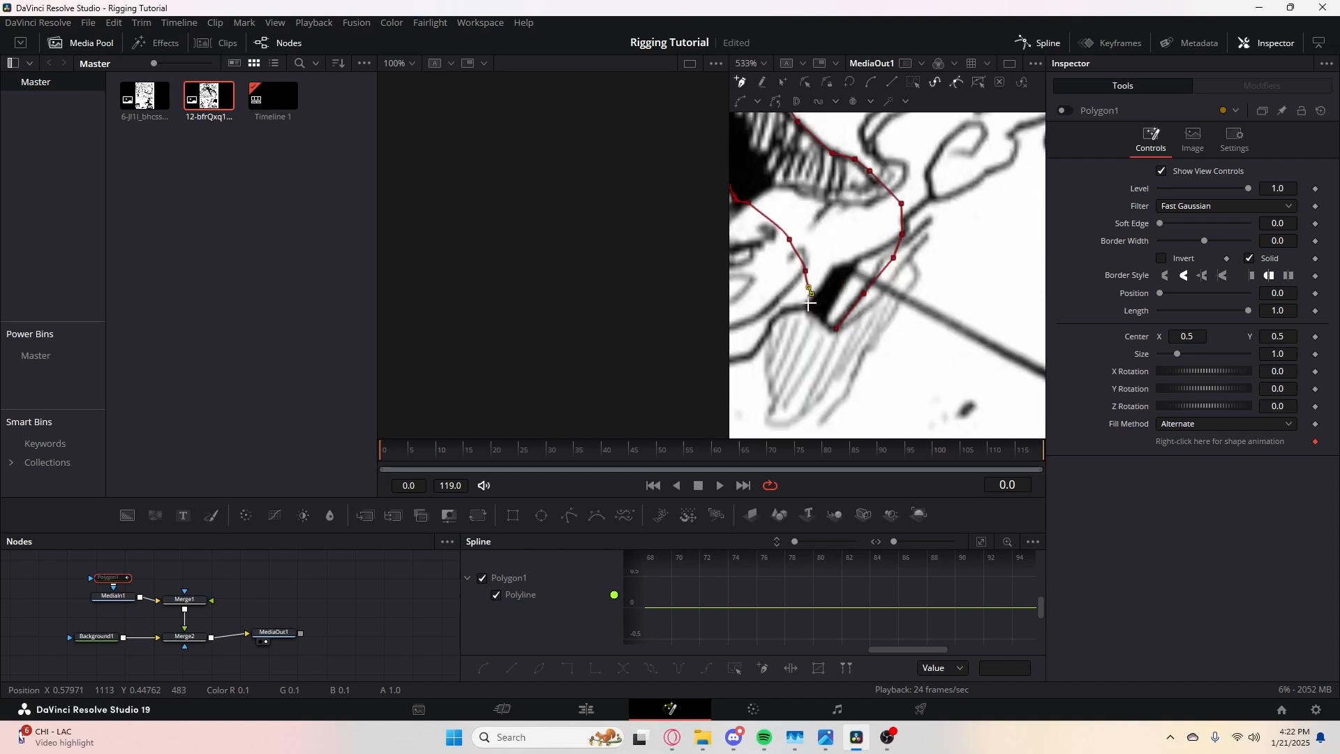
pyautogui.click(814, 311)
pyautogui.scroll(-6, 828, 264)
pyautogui.moveTo(822, 256); pyautogui.dragTo(911, 327)
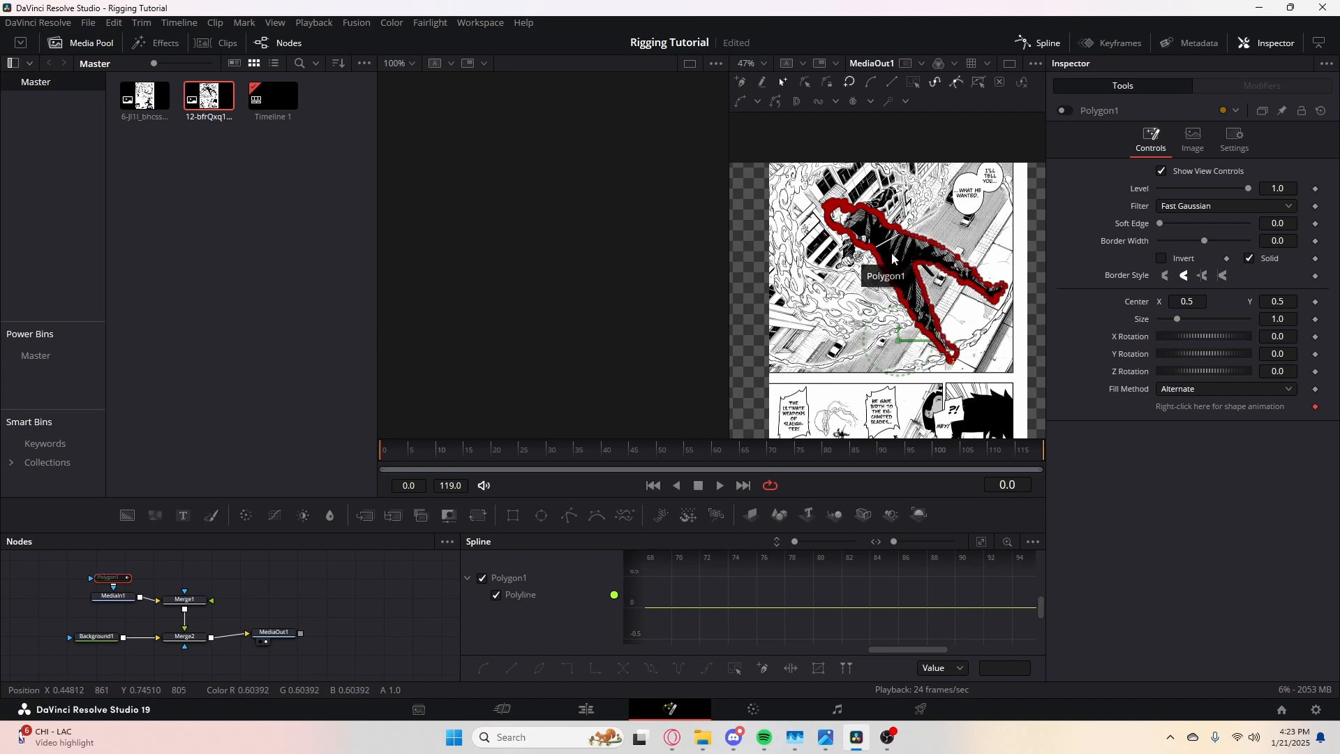
pyautogui.scroll(4, 871, 270)
pyautogui.scroll(-3, 899, 243)
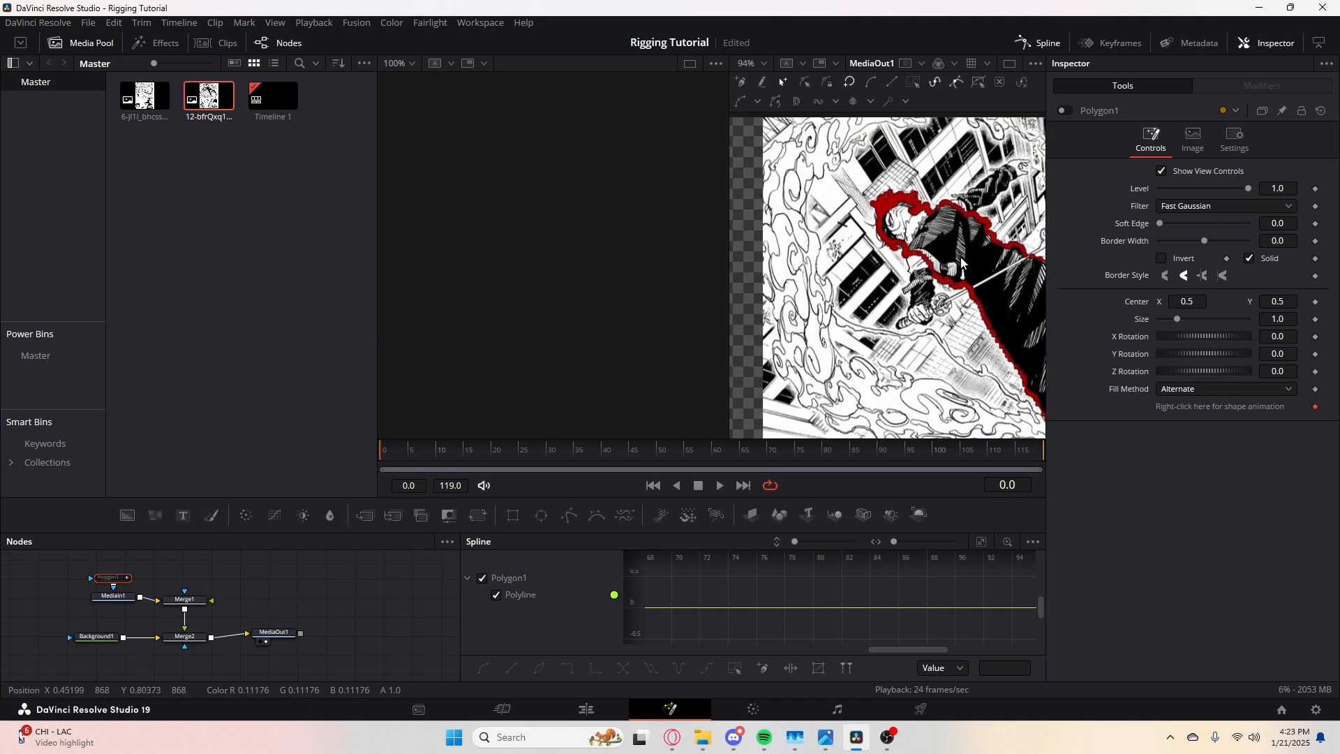
pyautogui.scroll(3, 928, 254)
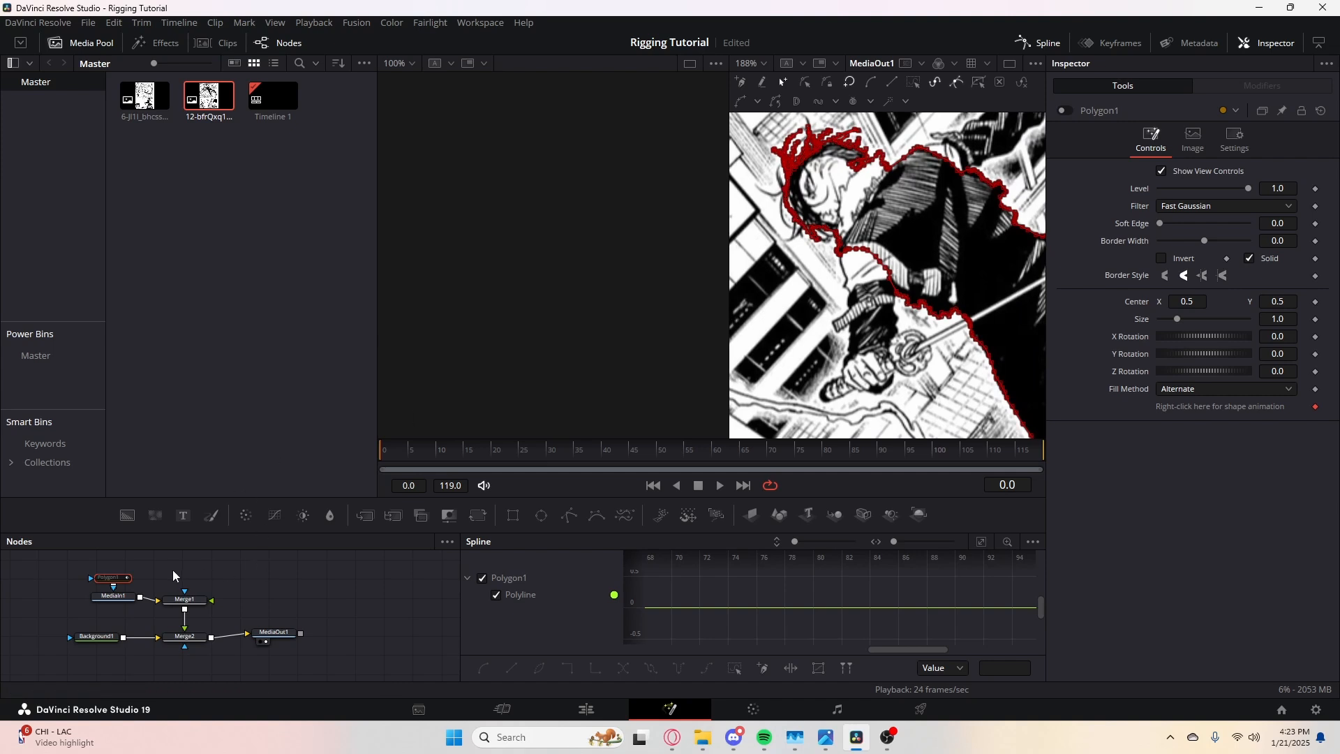
pyautogui.moveTo(876, 277); pyautogui.dragTo(835, 322)
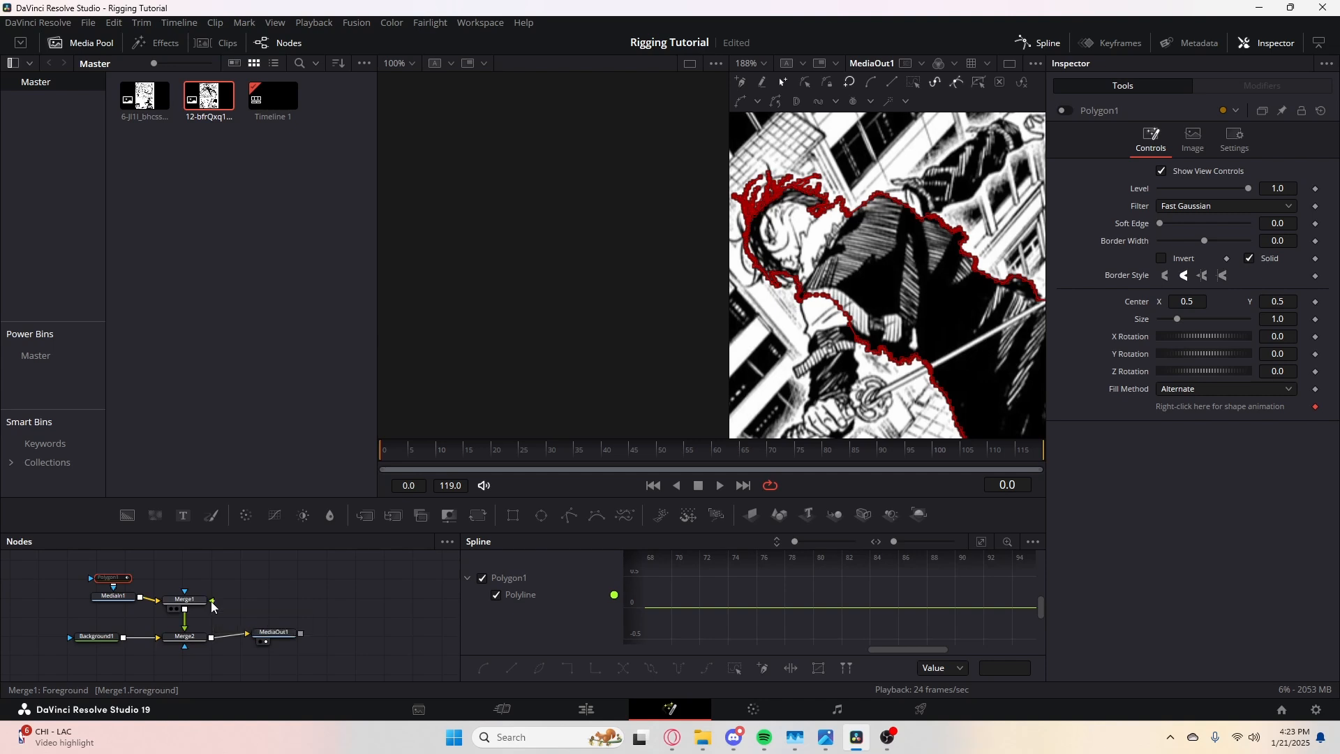
pyautogui.moveTo(848, 268); pyautogui.dragTo(889, 257)
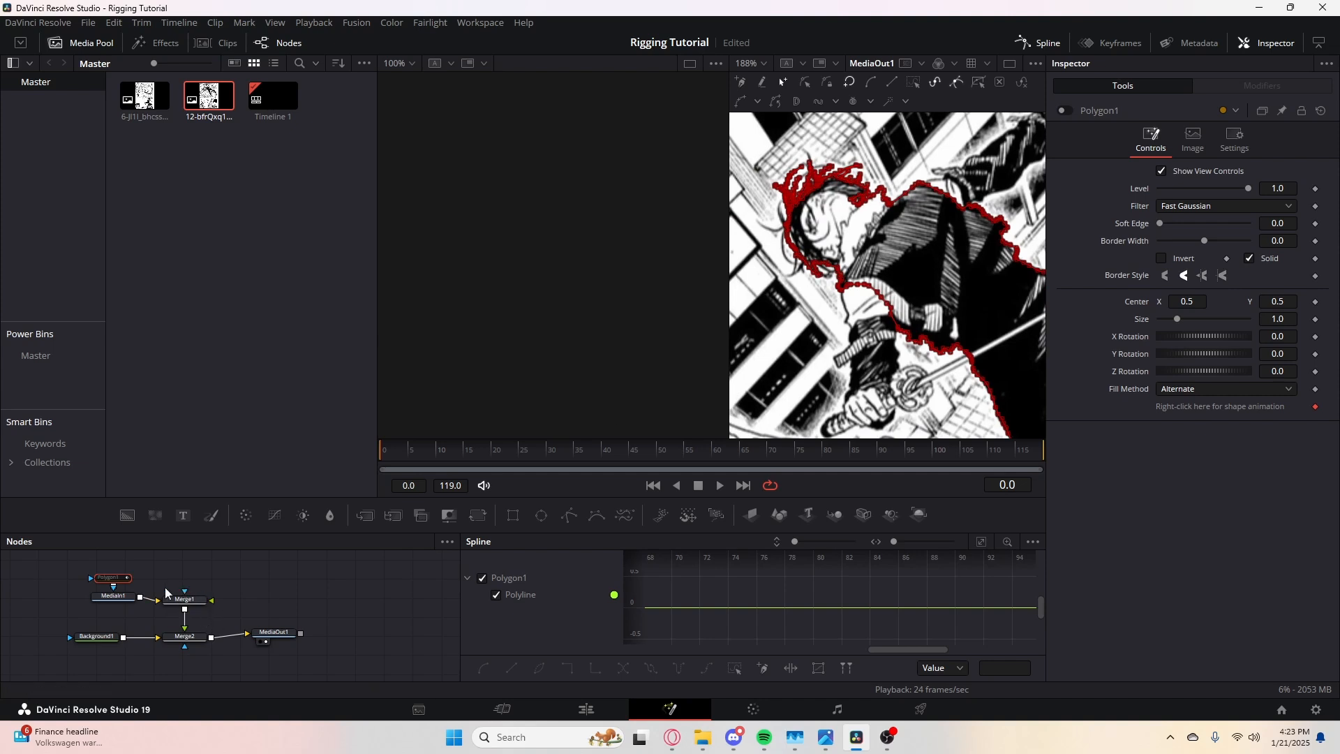
# - Duplicate the MediaIn1 node and rename Merge1 to Body
pyautogui.click(115, 597)
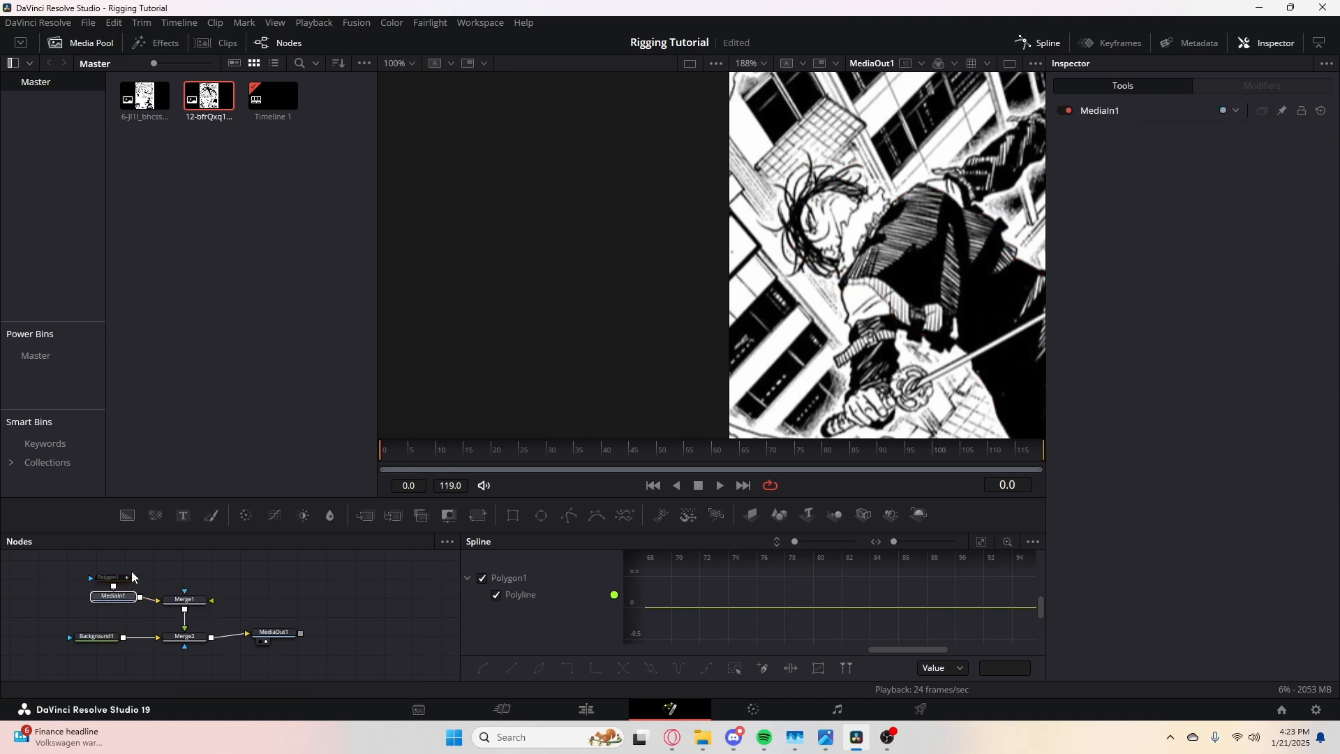
pyautogui.hotkey('ctrl', 'v')
pyautogui.click(201, 628)
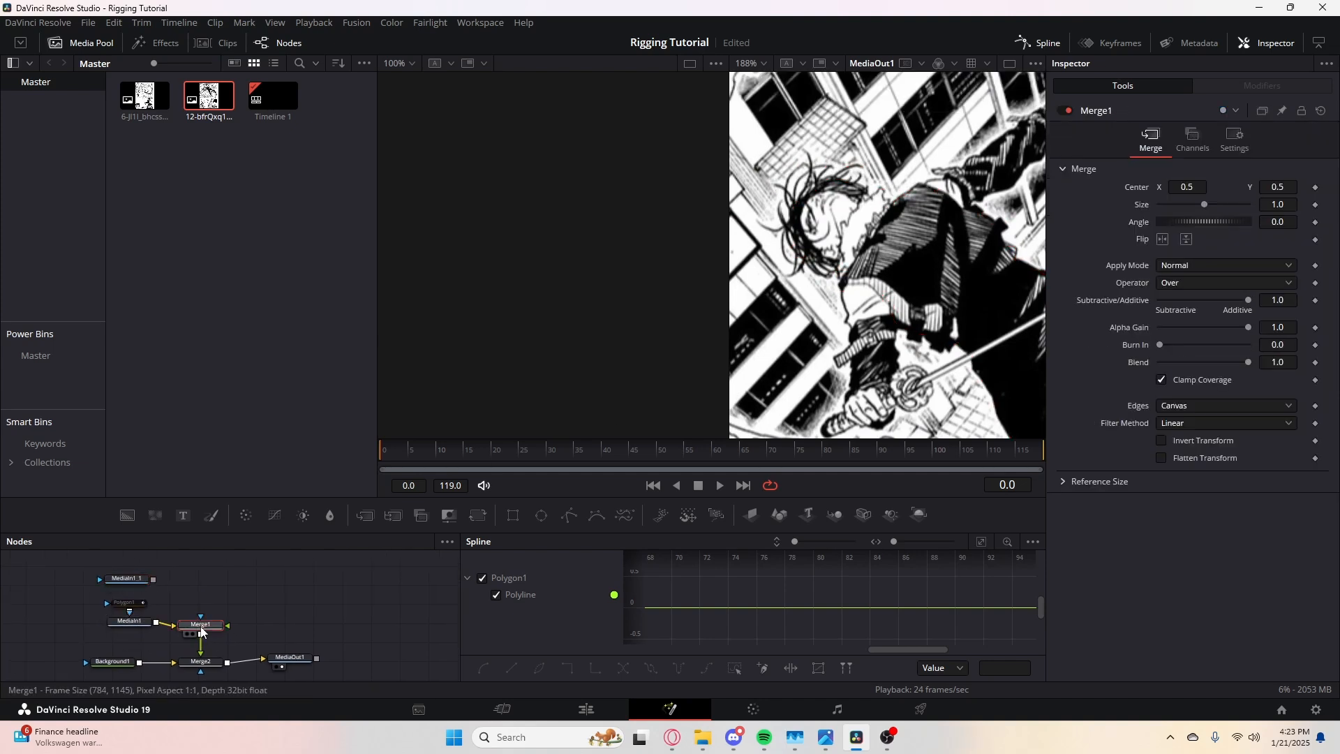
pyautogui.press('F2')
pyautogui.press('BackSpace')
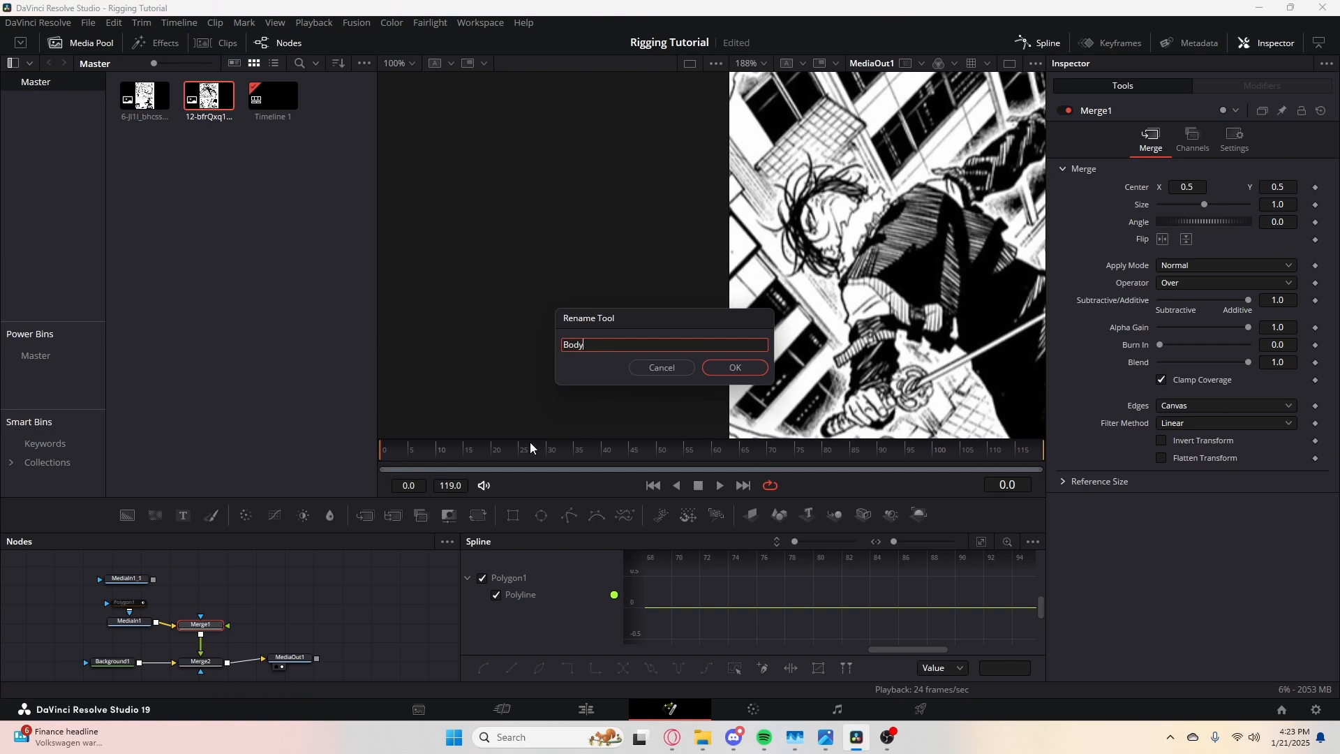
pyautogui.click(752, 364)
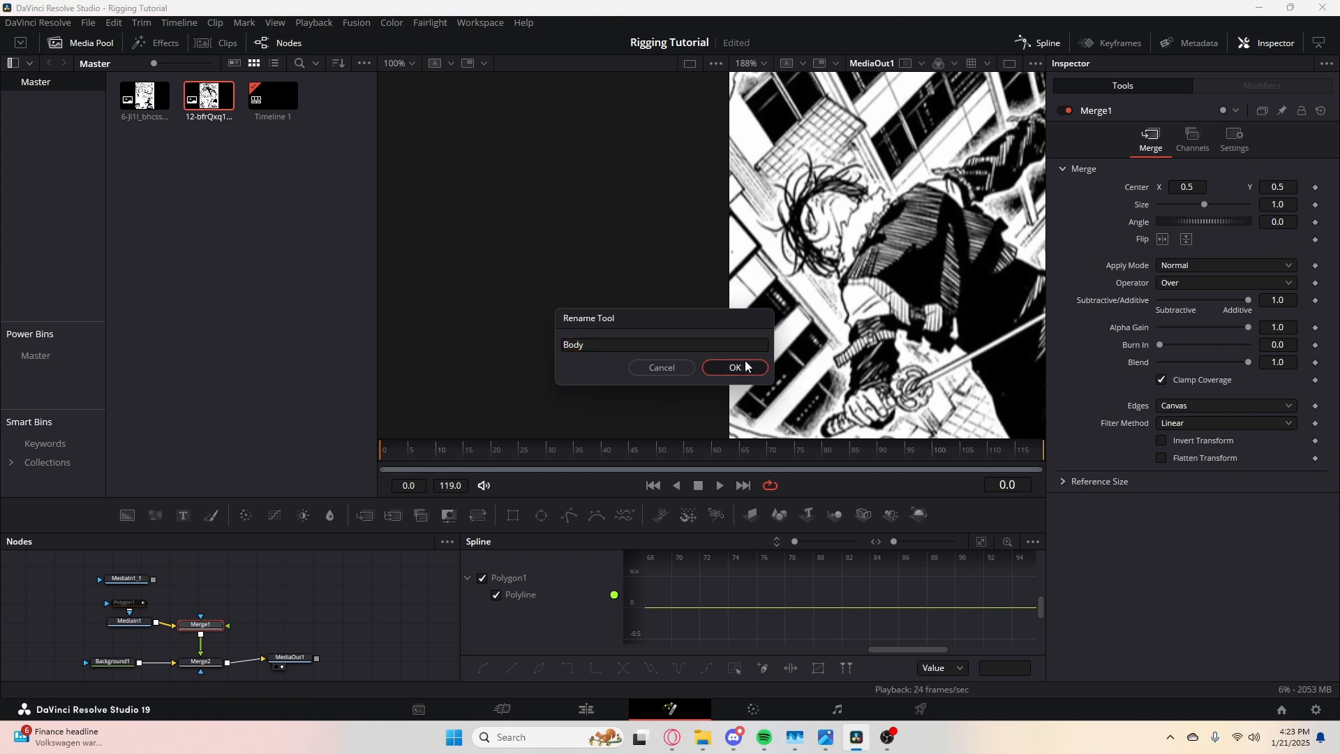
# - Add a Merge node after MediaIn1_1, space the two nodes apart and connect the new Merge to Body's foreground input
pyautogui.click(148, 579)
pyautogui.click(365, 515)
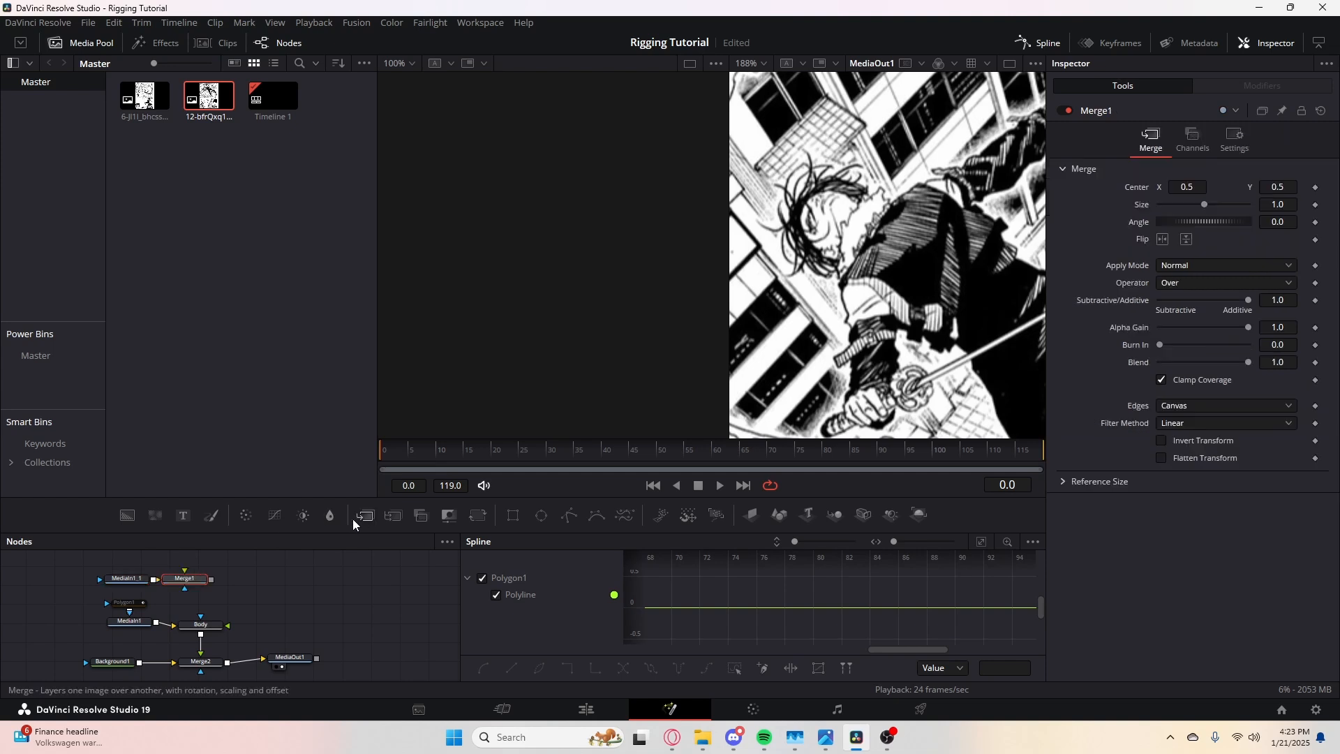
pyautogui.moveTo(203, 580); pyautogui.dragTo(89, 579)
pyautogui.click(127, 579)
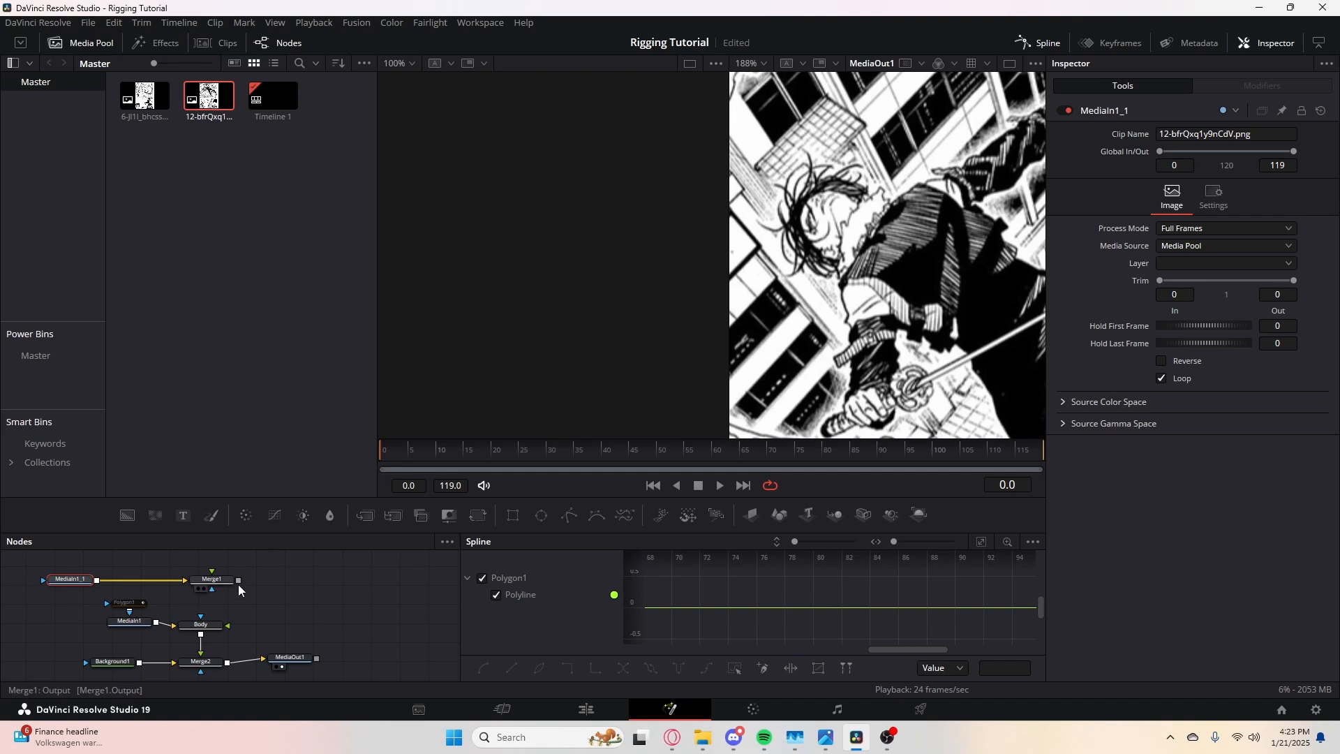
pyautogui.moveTo(238, 583); pyautogui.dragTo(226, 634)
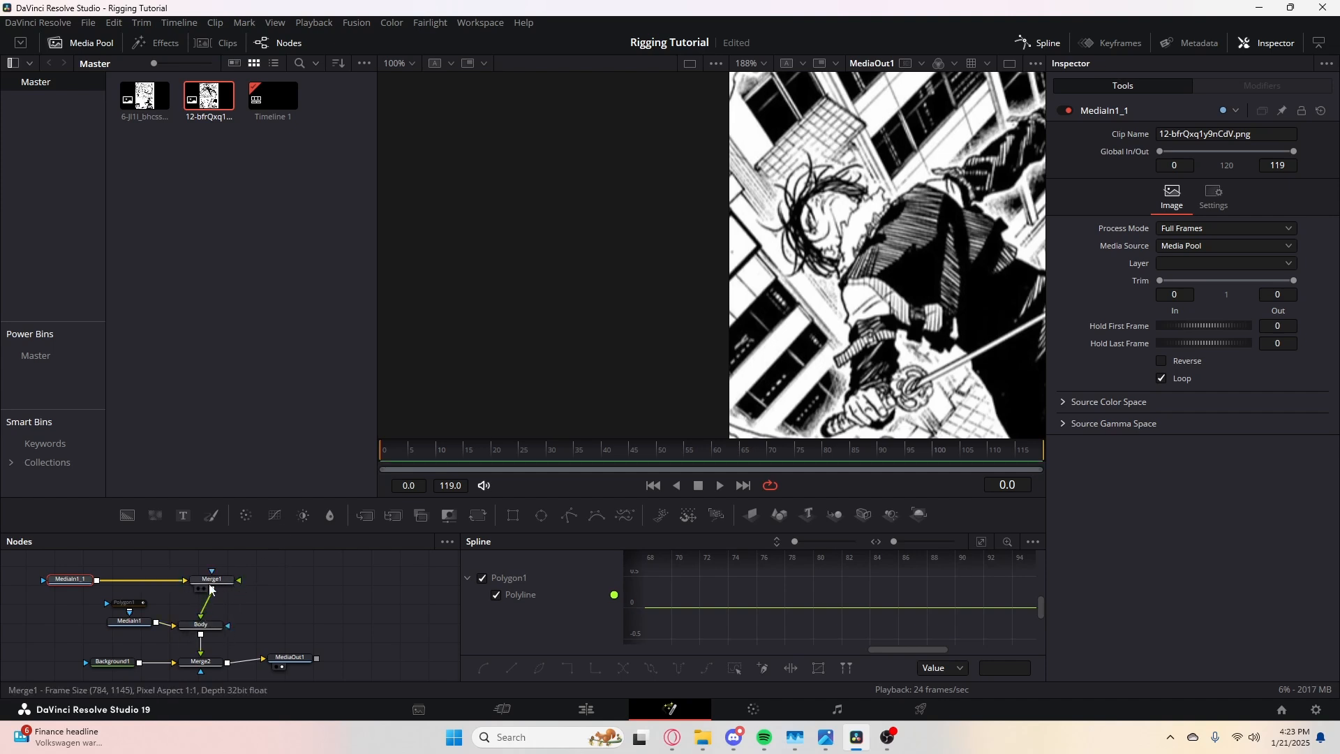
# - Add a Polygon mask to MediaIn1_1 for the left arm
pyautogui.moveTo(945, 305); pyautogui.dragTo(897, 264)
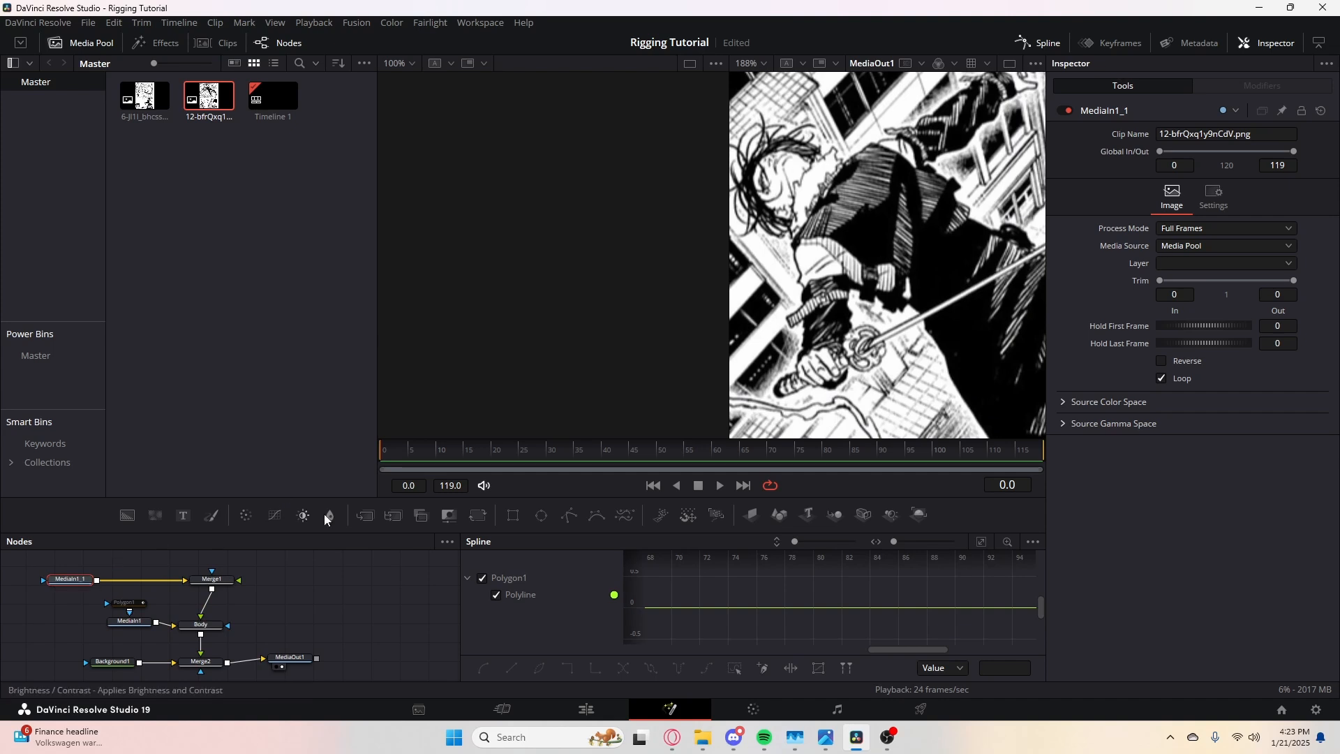
pyautogui.click(565, 519)
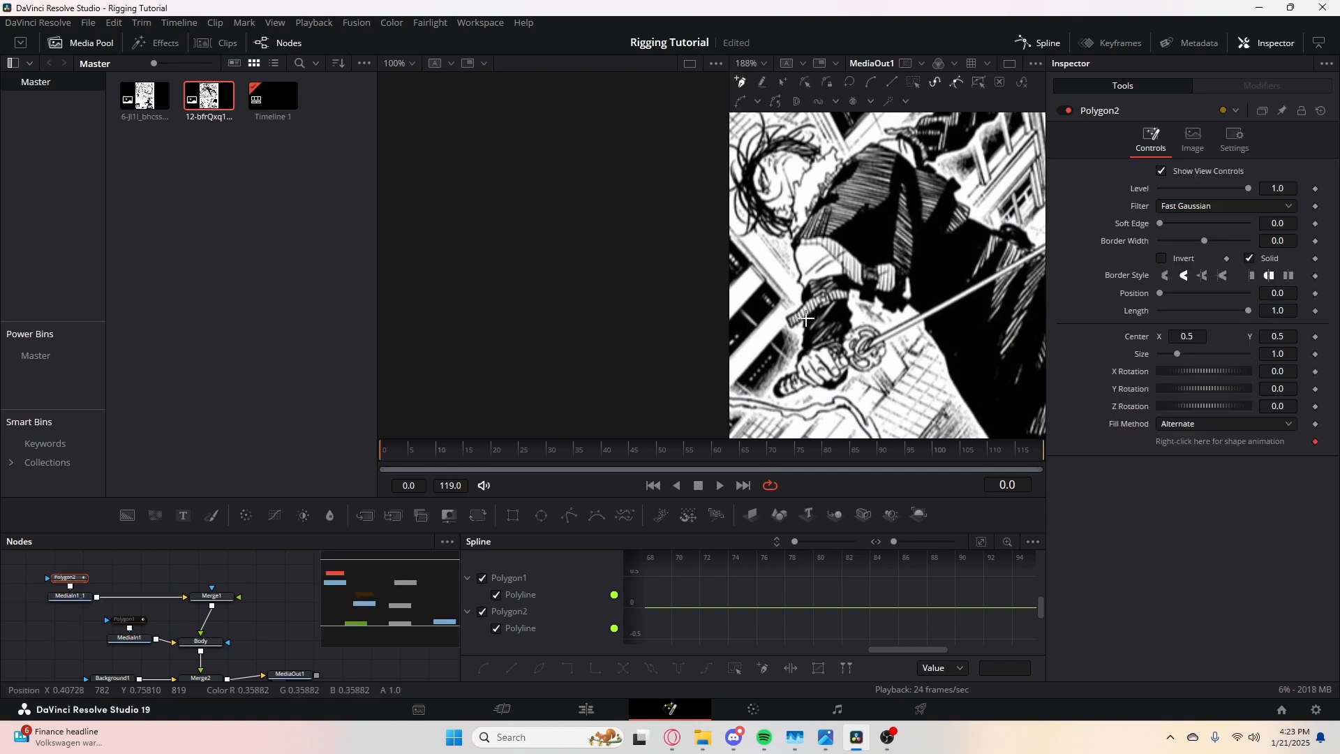
pyautogui.scroll(5, 833, 279)
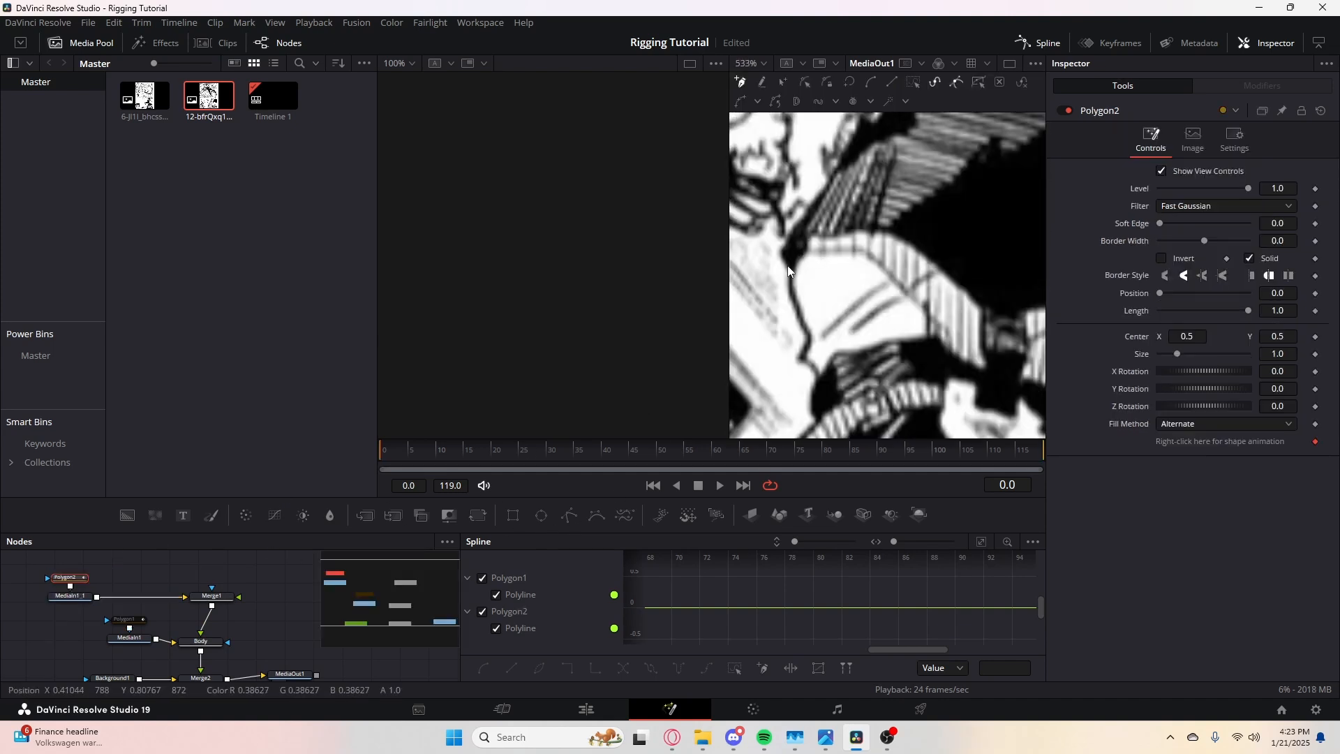
# - Rename the Merge1 node fed by MediaIn1_1 to Left arm
pyautogui.click(227, 597)
pyautogui.press('F2')
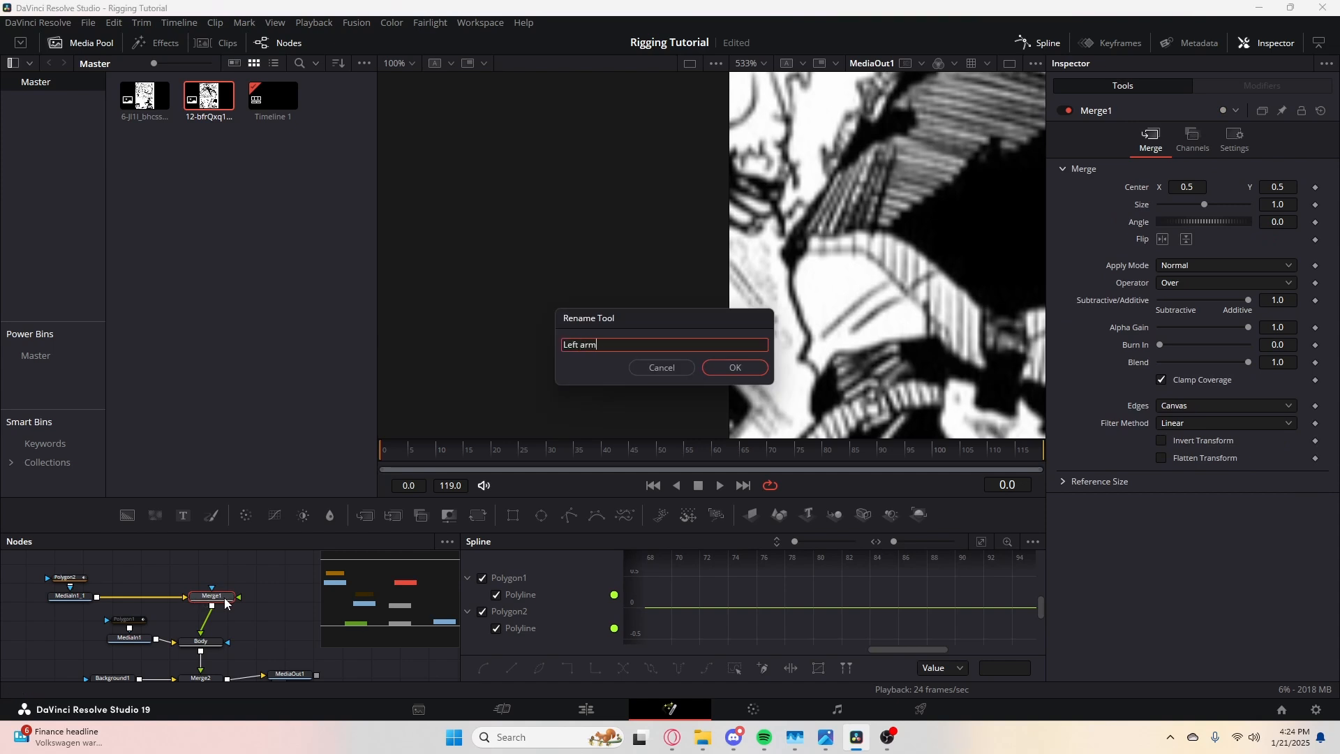
pyautogui.press('Return')
# - Examine the left shoulder area and the Polygon1 outline there to see where the arm meets the body mask
pyautogui.click(70, 595)
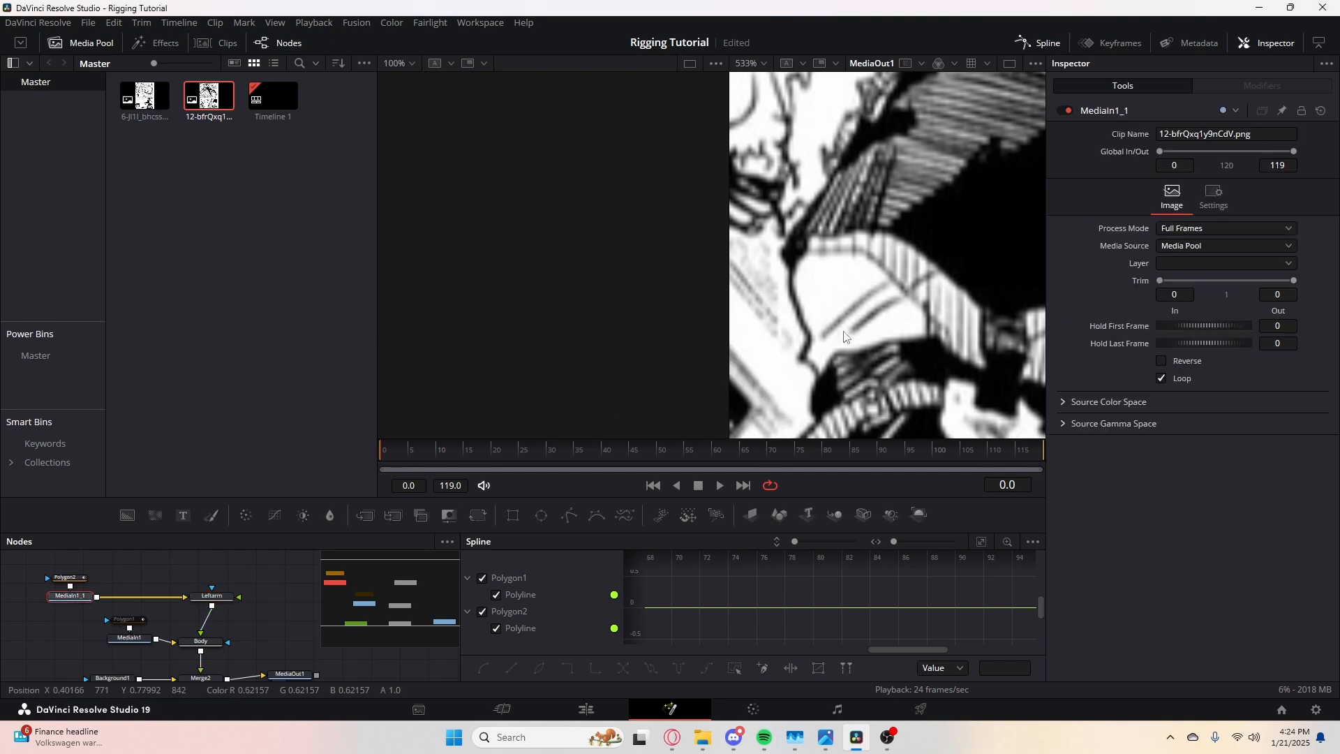
pyautogui.scroll(5, 813, 269)
pyautogui.click(68, 587)
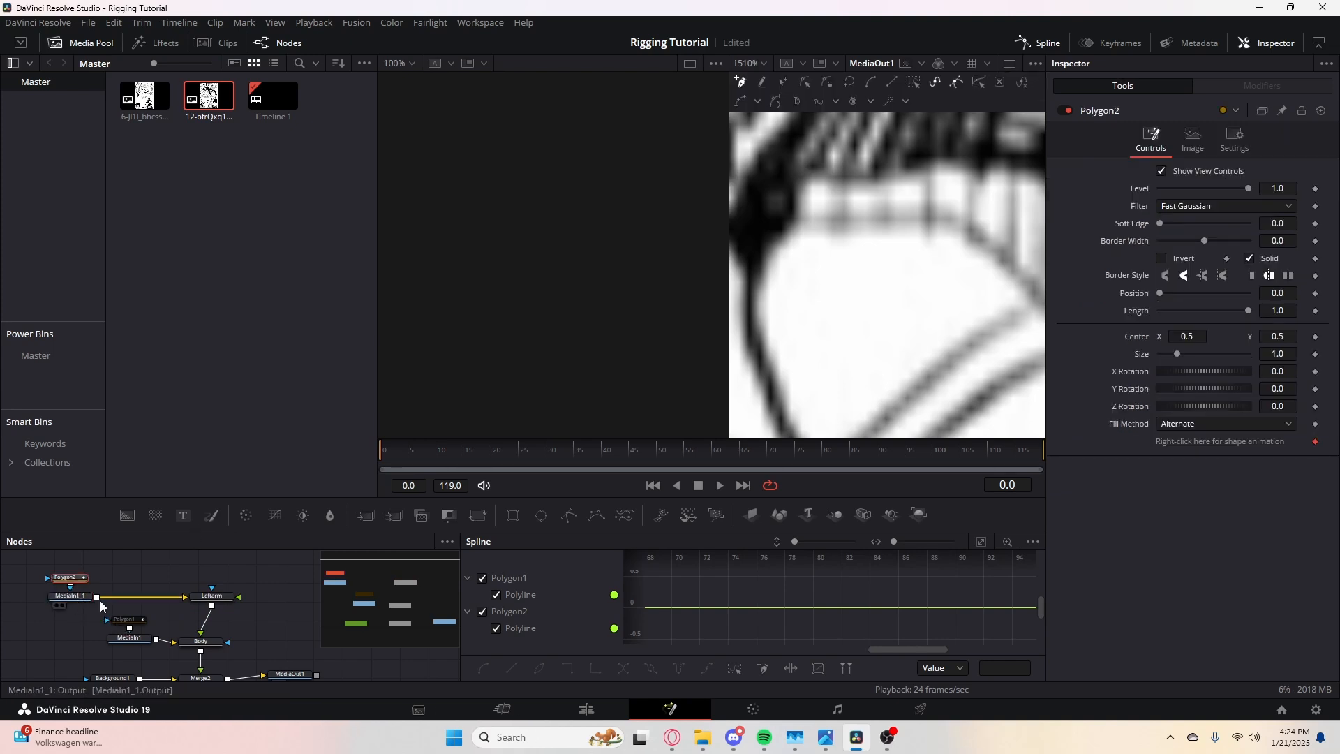
pyautogui.moveTo(191, 571); pyautogui.dragTo(211, 564)
pyautogui.scroll(-10, 811, 286)
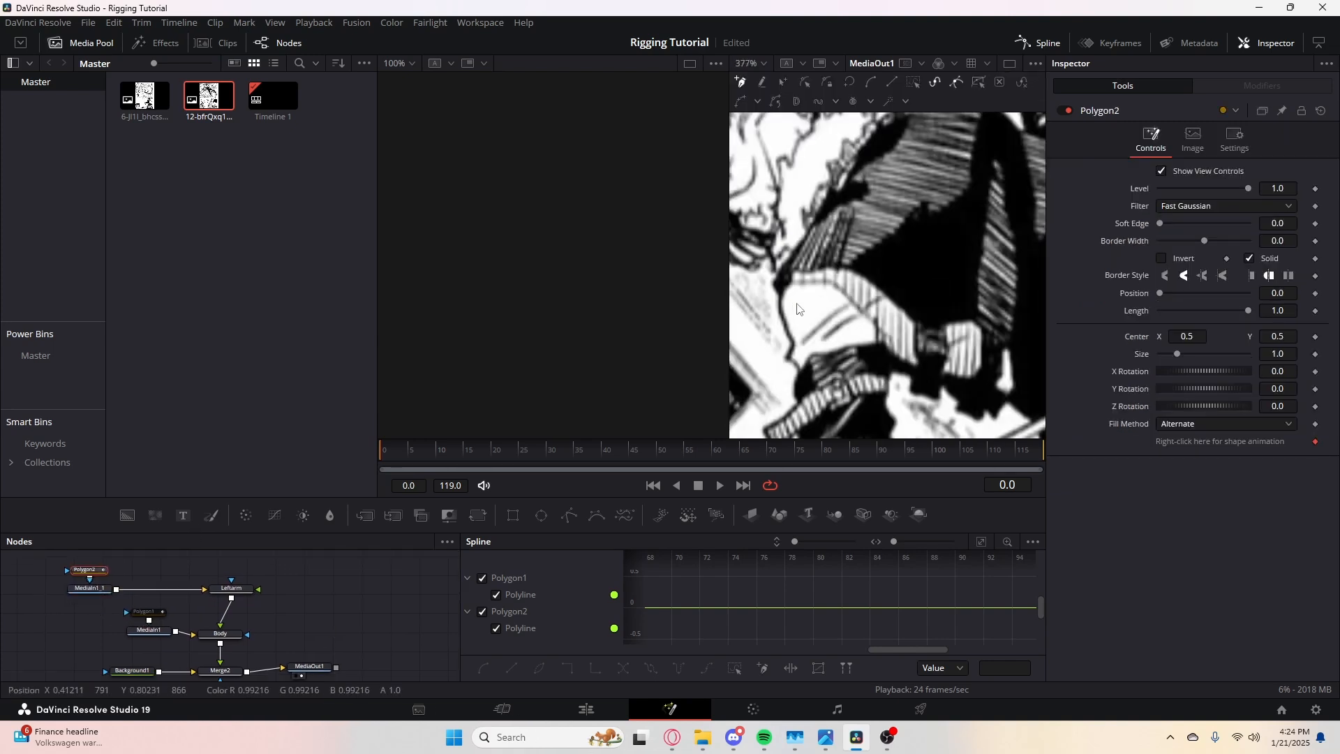
pyautogui.scroll(2, 811, 287)
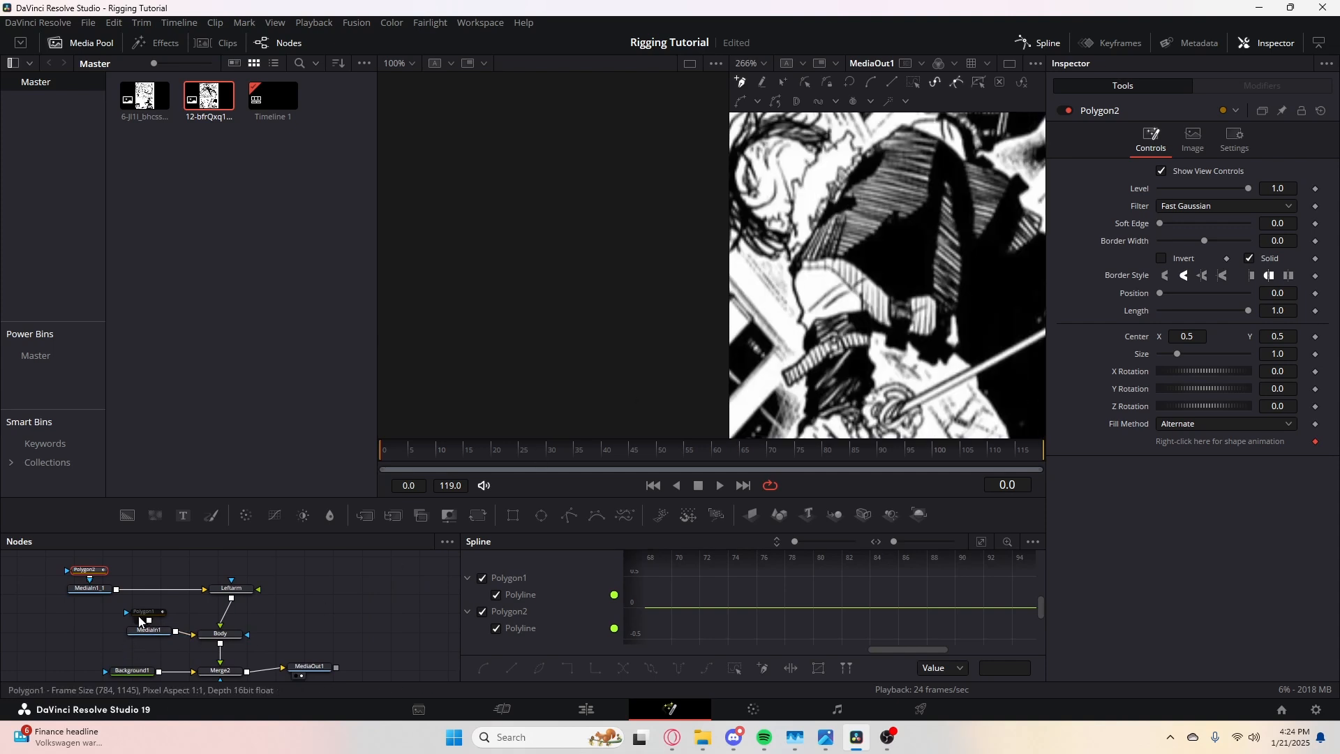
pyautogui.click(127, 610)
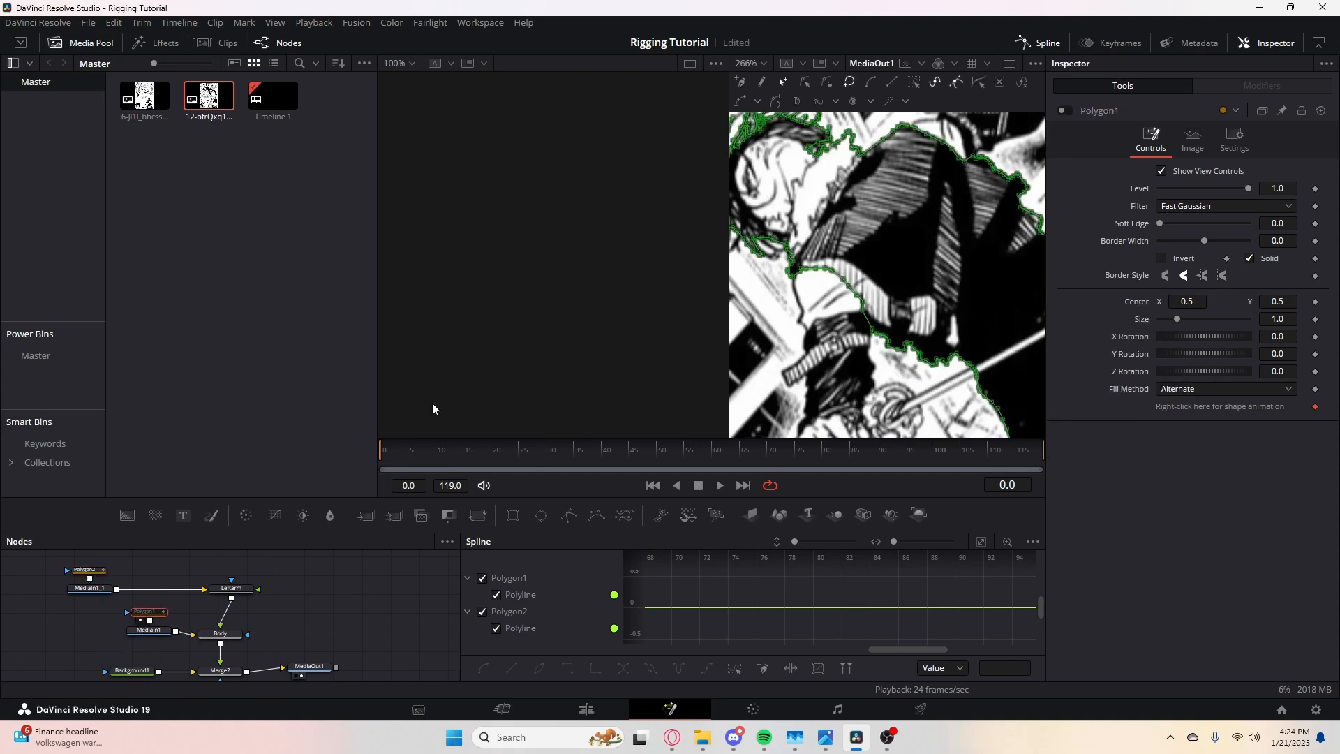
pyautogui.scroll(-1, 804, 260)
pyautogui.scroll(3, 804, 260)
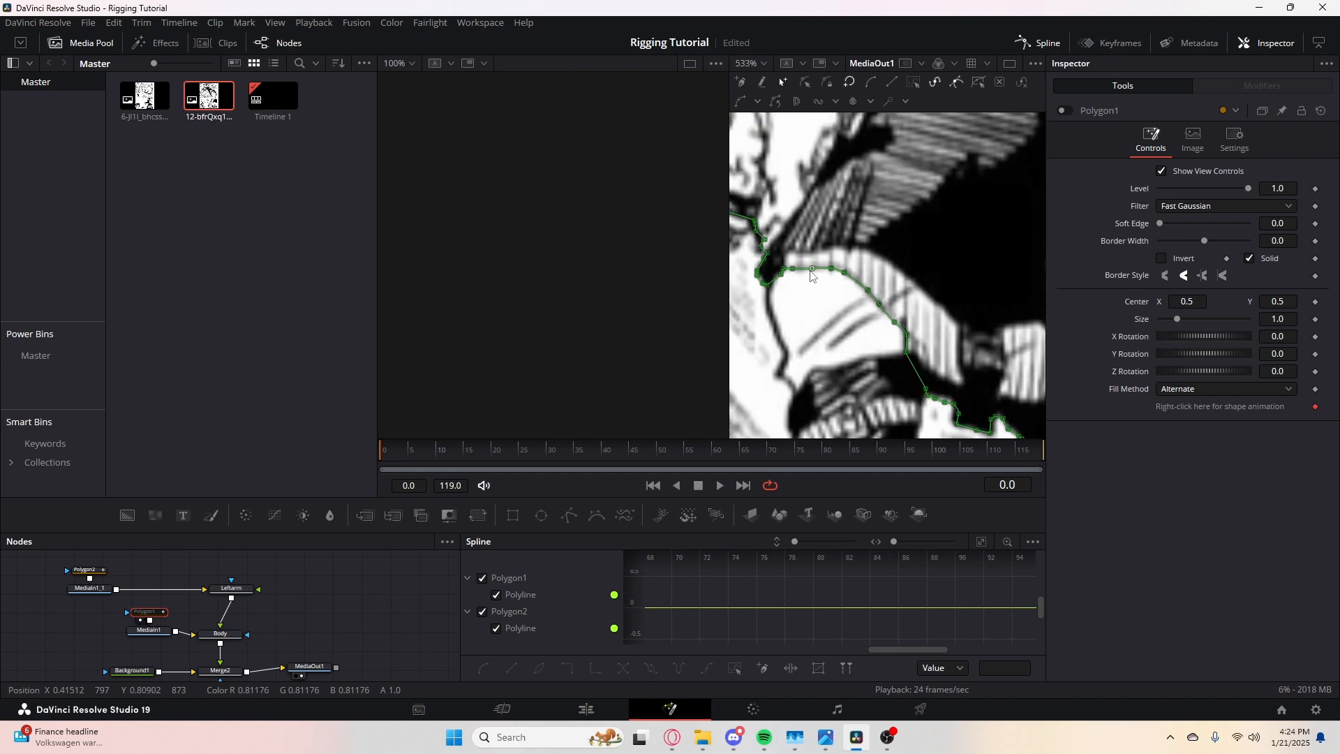
pyautogui.moveTo(811, 270); pyautogui.dragTo(819, 262)
pyautogui.scroll(2, 799, 270)
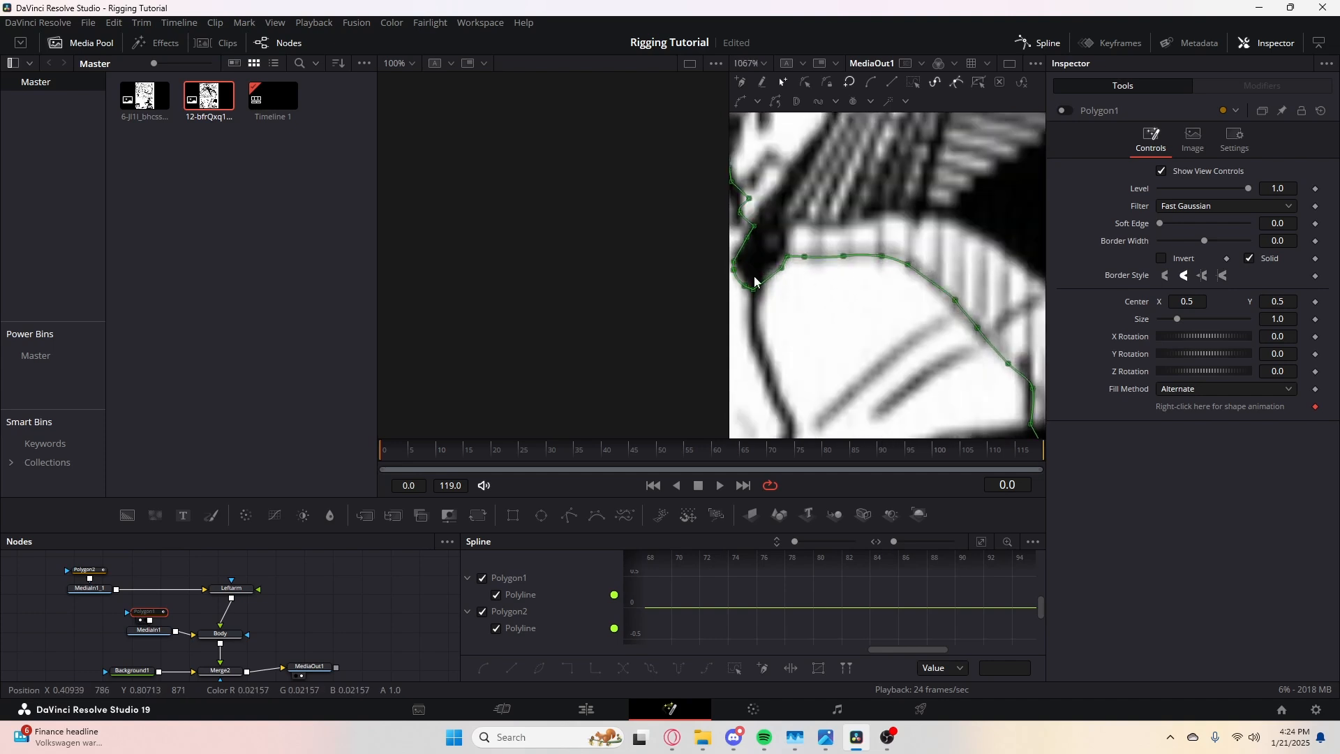
# - Begin the left arm outline in Polygon2 at the shoulder, tracing around the shoulder and along the body-side edge of the arm
pyautogui.moveTo(943, 295); pyautogui.dragTo(865, 249)
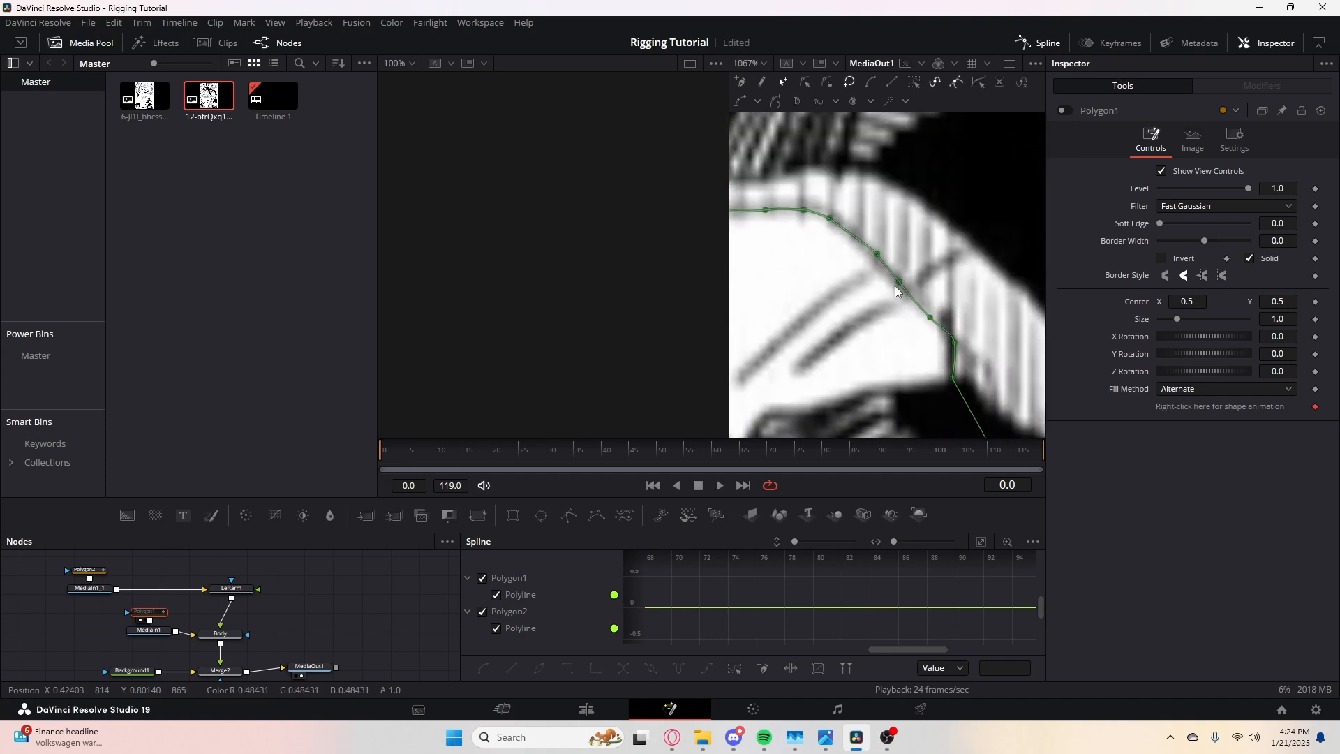
pyautogui.scroll(-2, 954, 374)
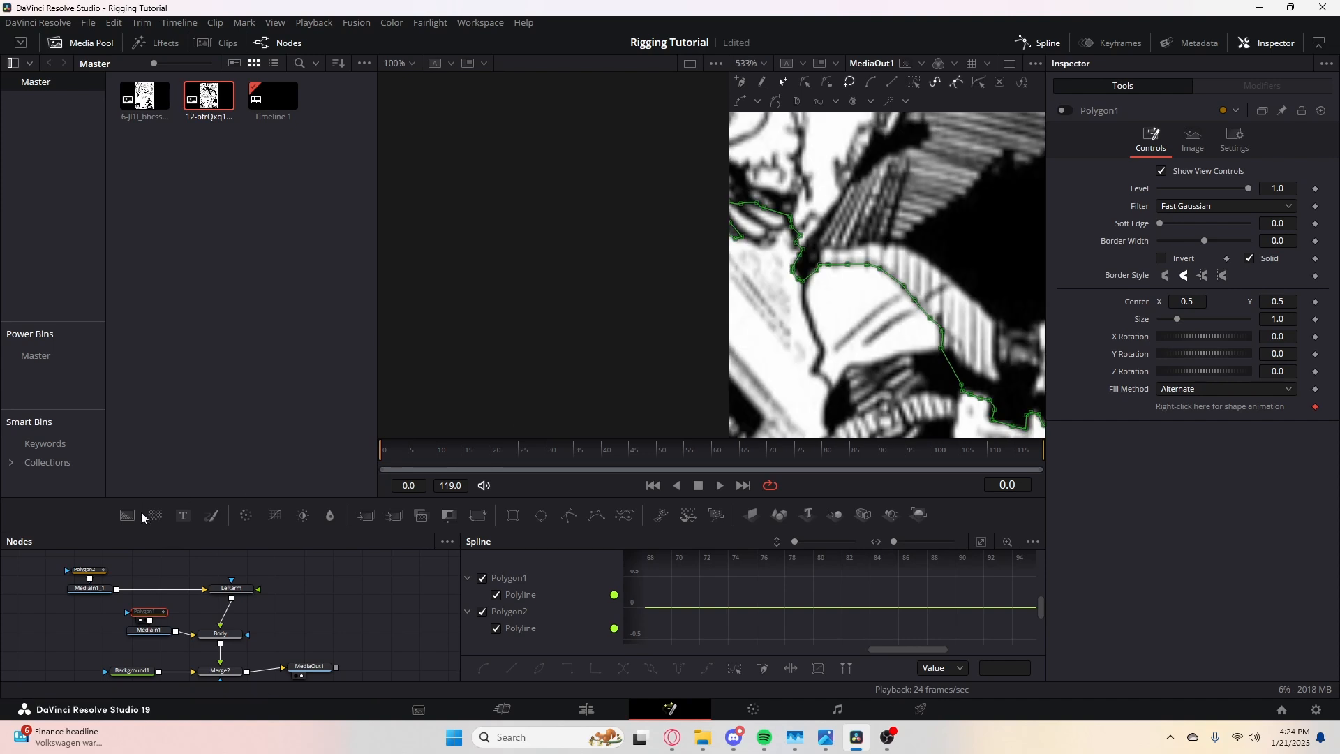
pyautogui.click(88, 569)
pyautogui.scroll(3, 818, 239)
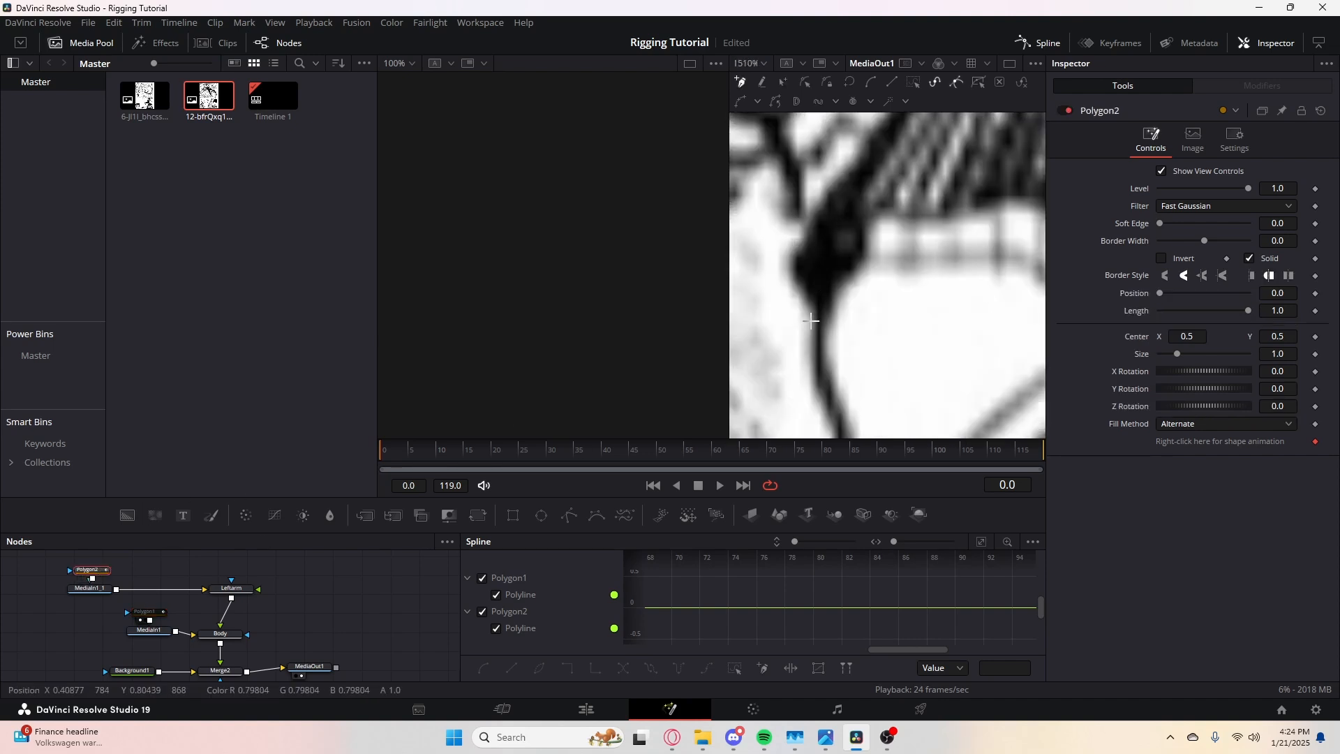
pyautogui.click(833, 281)
pyautogui.click(847, 242)
pyautogui.click(969, 321)
pyautogui.click(954, 409)
pyautogui.click(976, 209)
pyautogui.click(964, 234)
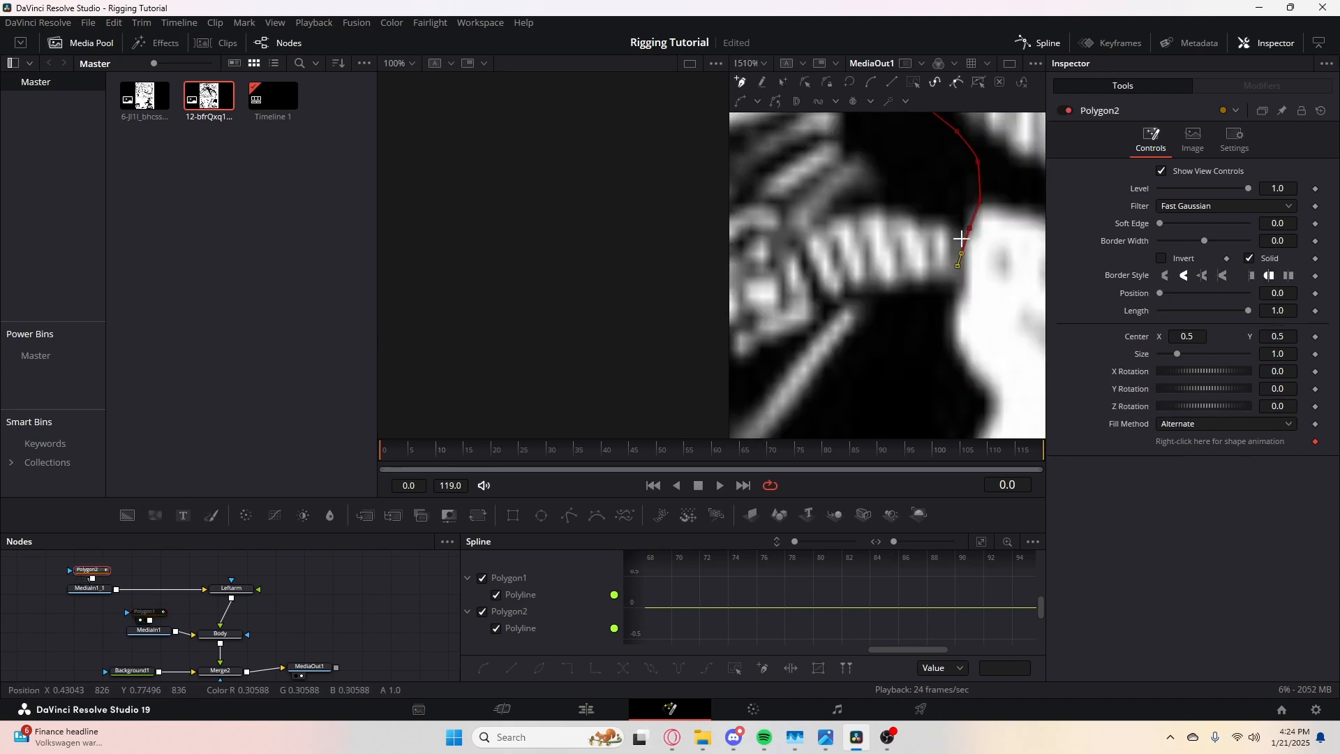
# - Continue the Polygon2 outline down the sleeve to the hand and along the sword's upper edge towards its tip
pyautogui.click(992, 284)
pyautogui.click(994, 362)
pyautogui.moveTo(992, 374)
pyautogui.mouseDown()
pyautogui.moveTo(929, 264)
pyautogui.moveTo(931, 230)
pyautogui.moveTo(839, 191)
pyautogui.moveTo(1004, 163)
pyautogui.moveTo(789, 326)
pyautogui.mouseUp()
pyautogui.click(936, 248)
pyautogui.moveTo(936, 249); pyautogui.dragTo(874, 323)
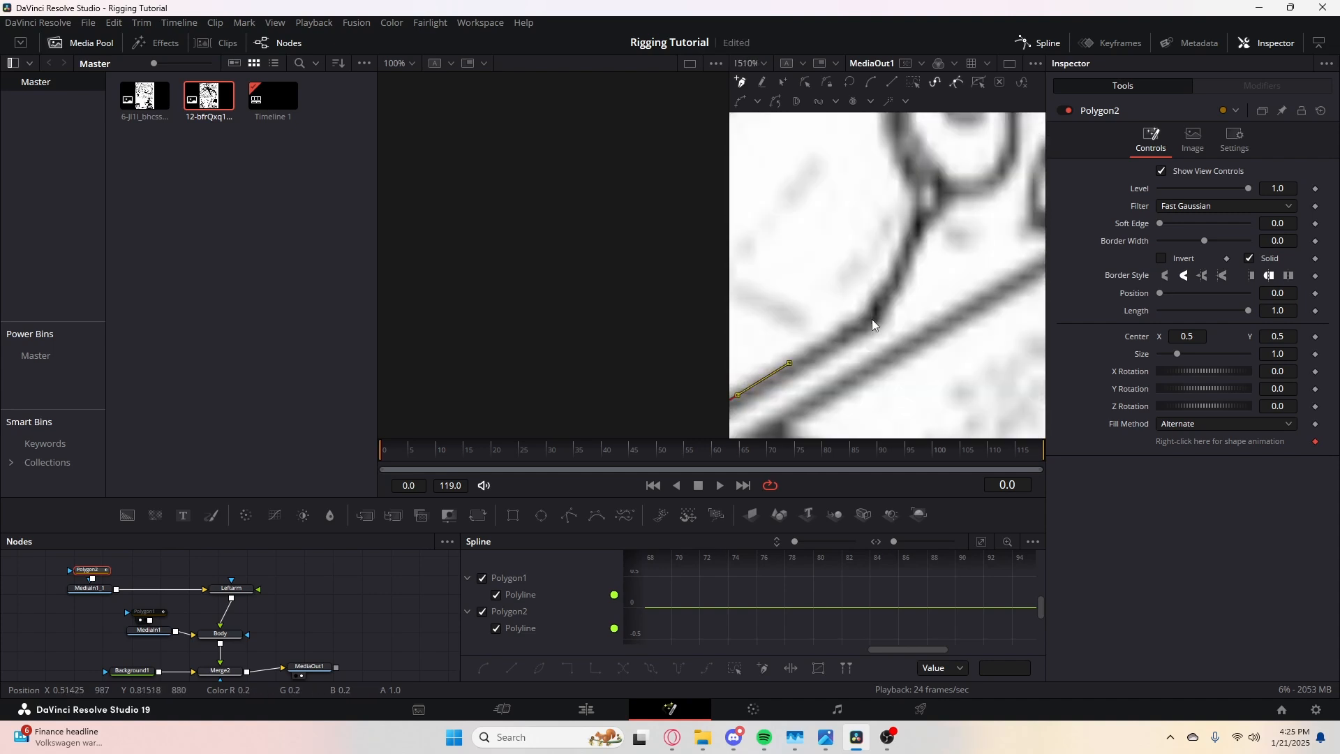
pyautogui.click(799, 392)
pyautogui.click(856, 358)
pyautogui.click(1006, 269)
pyautogui.moveTo(1005, 273)
pyautogui.mouseDown()
pyautogui.moveTo(847, 362)
pyautogui.moveTo(912, 165)
pyautogui.mouseUp()
pyautogui.click(999, 149)
# - Trace the Polygon2 outline back along the sword's lower edge and around the hilt to the underside of the hand
pyautogui.moveTo(900, 242); pyautogui.dragTo(781, 261)
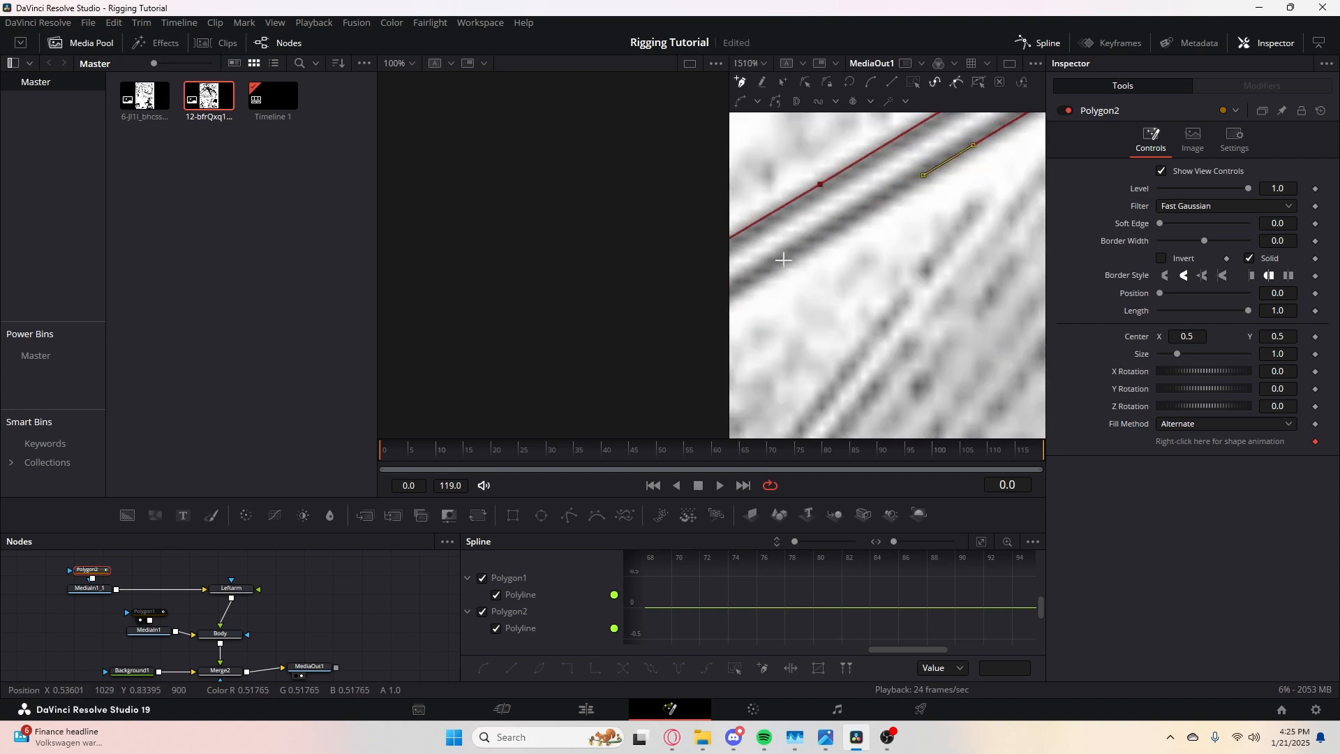
pyautogui.scroll(-2, 868, 246)
pyautogui.scroll(10, 869, 253)
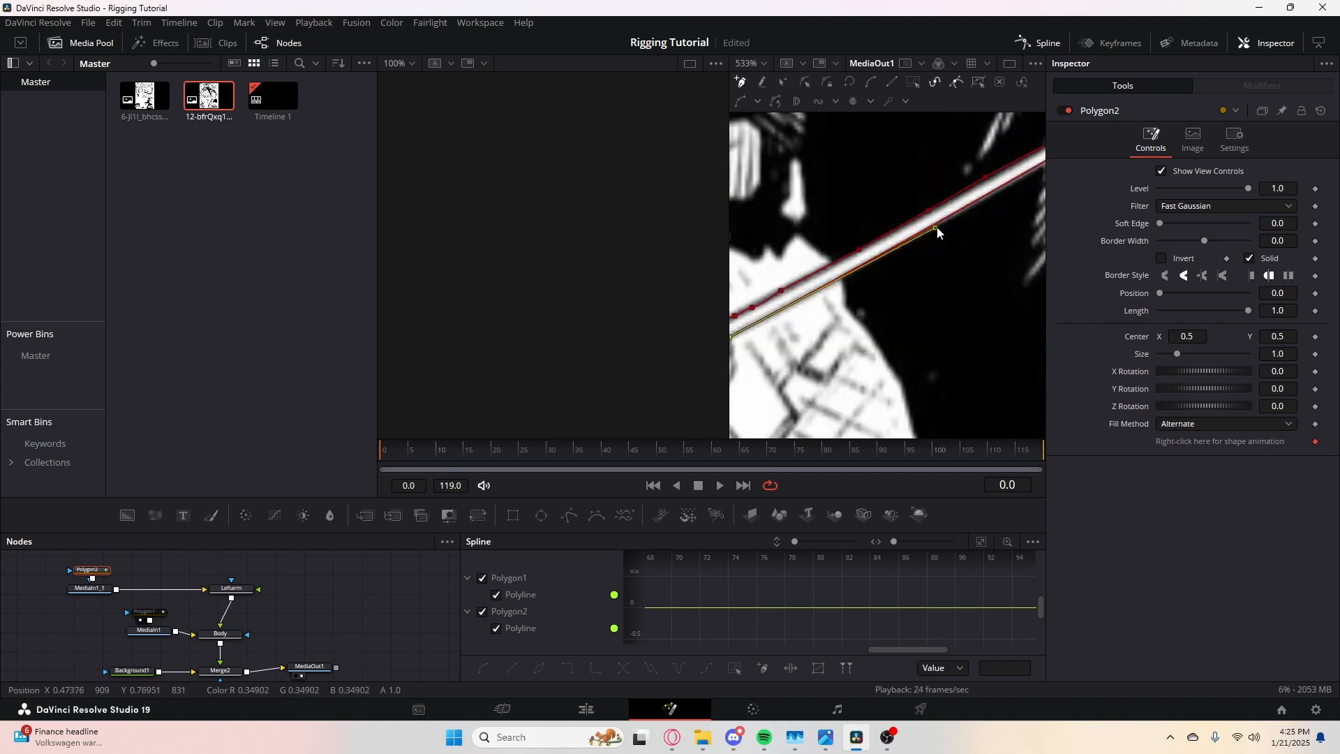
pyautogui.moveTo(863, 277); pyautogui.dragTo(991, 168)
pyautogui.click(808, 347)
pyautogui.moveTo(808, 347); pyautogui.dragTo(921, 286)
pyautogui.click(741, 336)
pyautogui.moveTo(764, 335); pyautogui.dragTo(1026, 300)
pyautogui.click(886, 380)
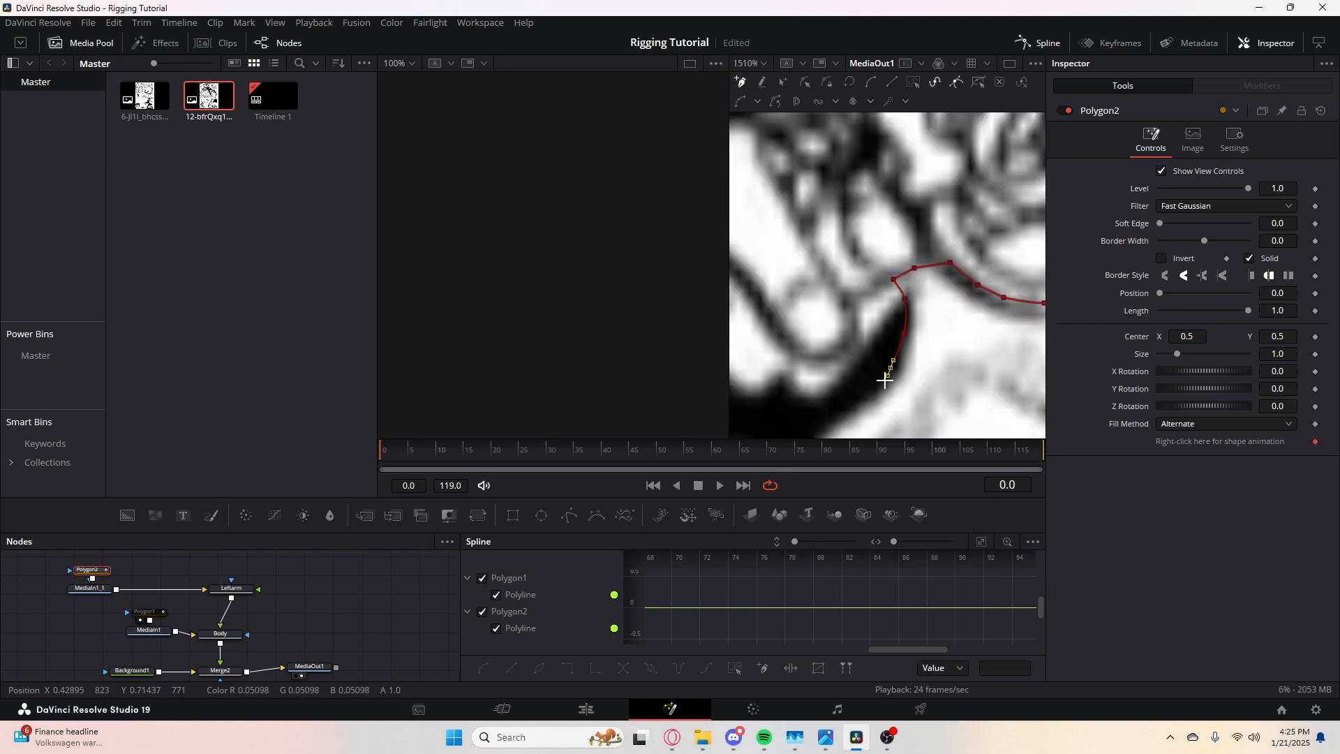
# - Trace the outer edge of the hand and sleeve up to the shoulder and close the Polygon2 outline
pyautogui.scroll(-2, 886, 349)
pyautogui.click(890, 320)
pyautogui.scroll(7, 871, 317)
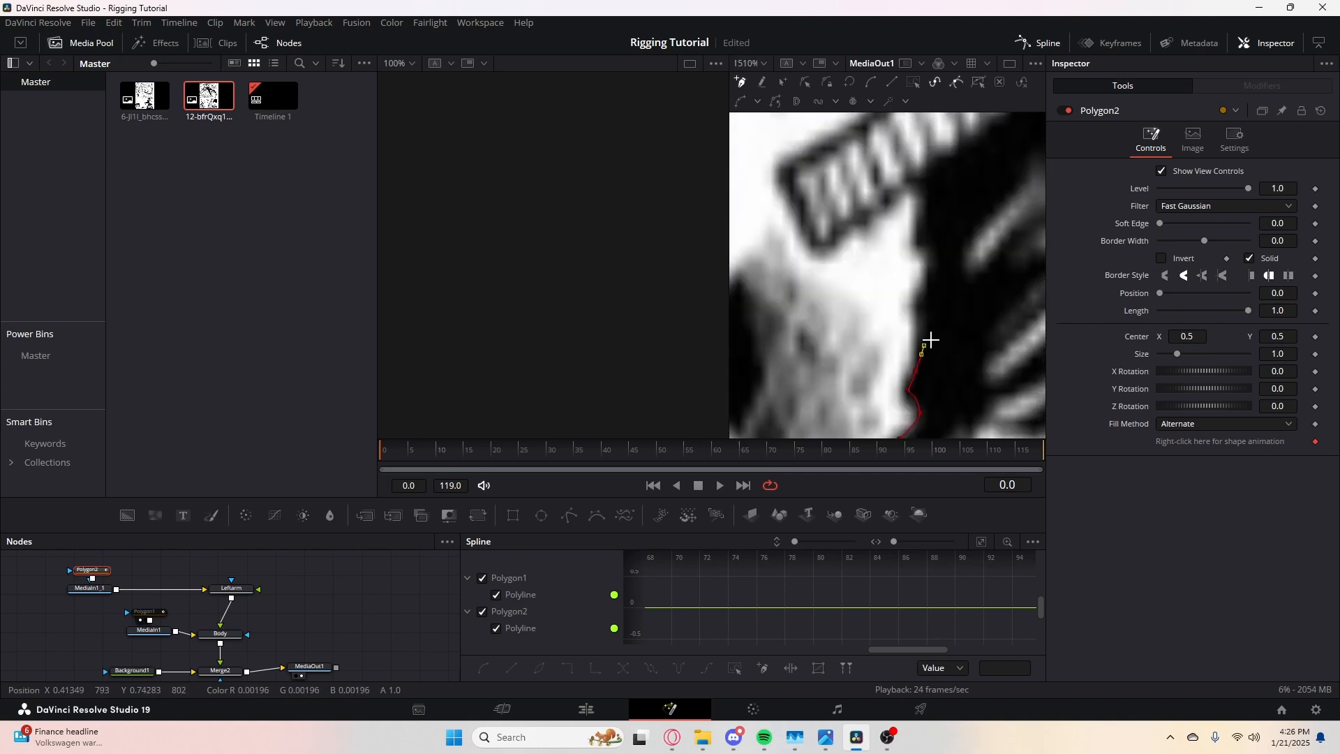
pyautogui.click(865, 306)
pyautogui.scroll(-20, 866, 305)
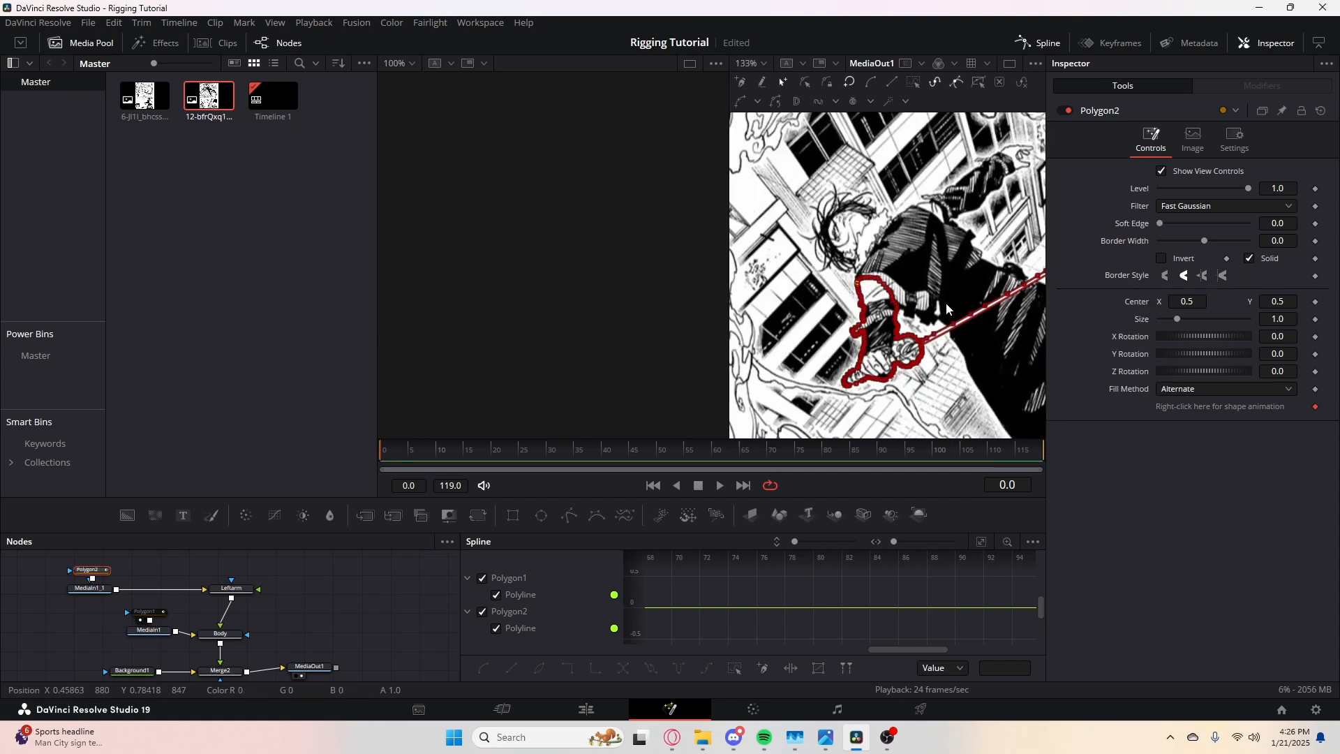
# - Examine the closed Polygon2 outline around the left arm and along the sword against the artwork
pyautogui.moveTo(946, 302); pyautogui.dragTo(915, 281)
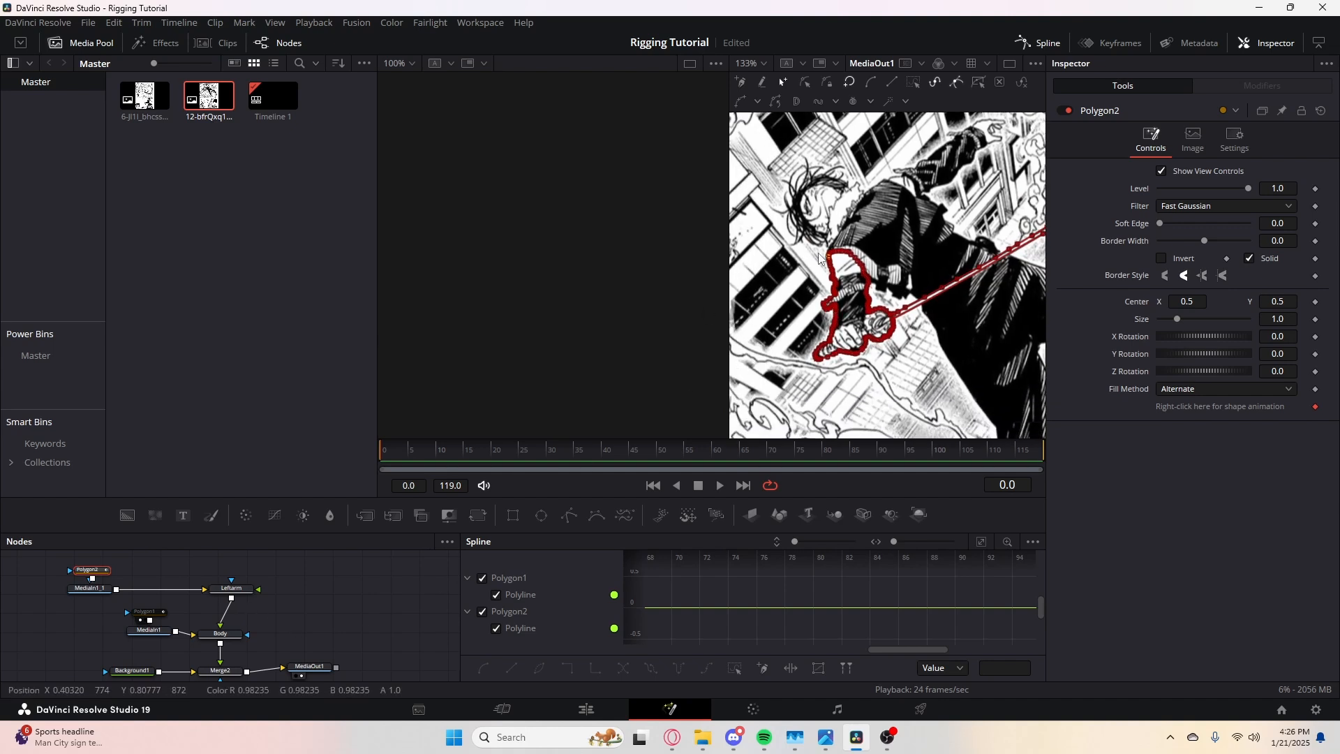
pyautogui.scroll(-5, 868, 216)
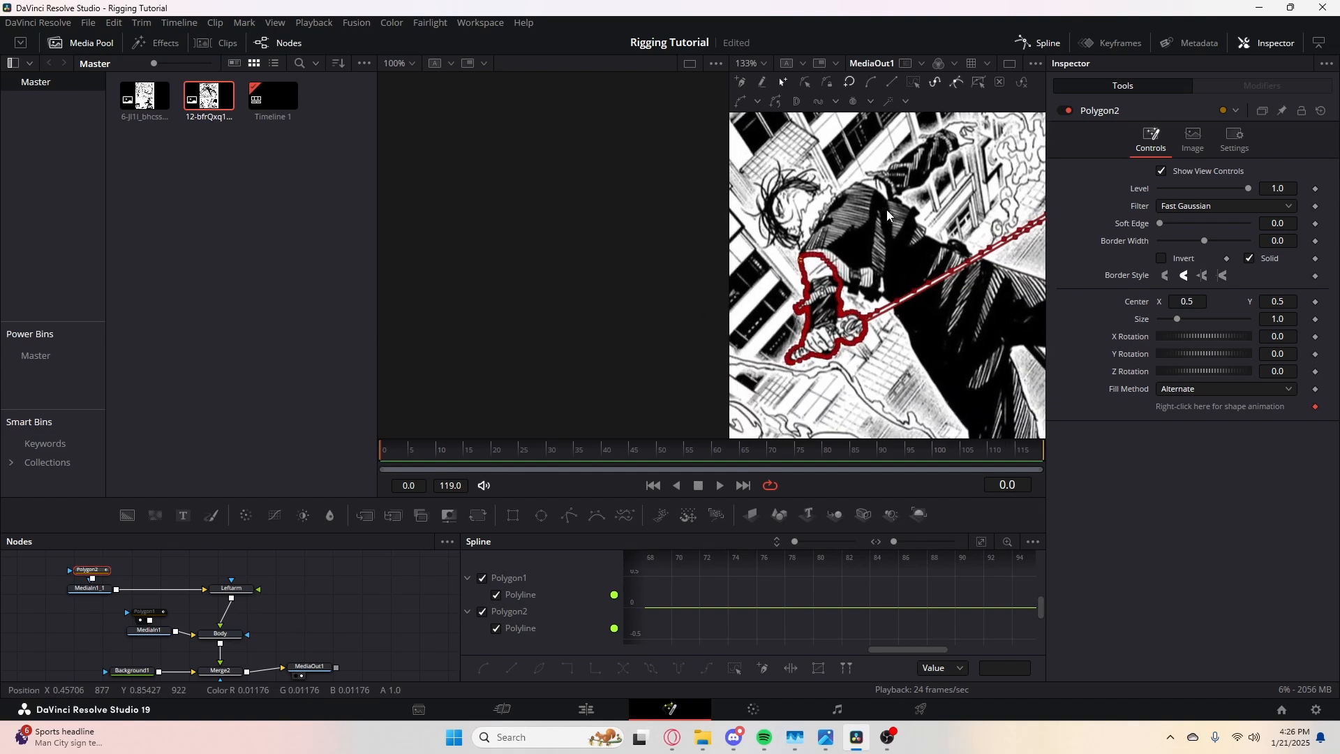
pyautogui.scroll(6, 846, 345)
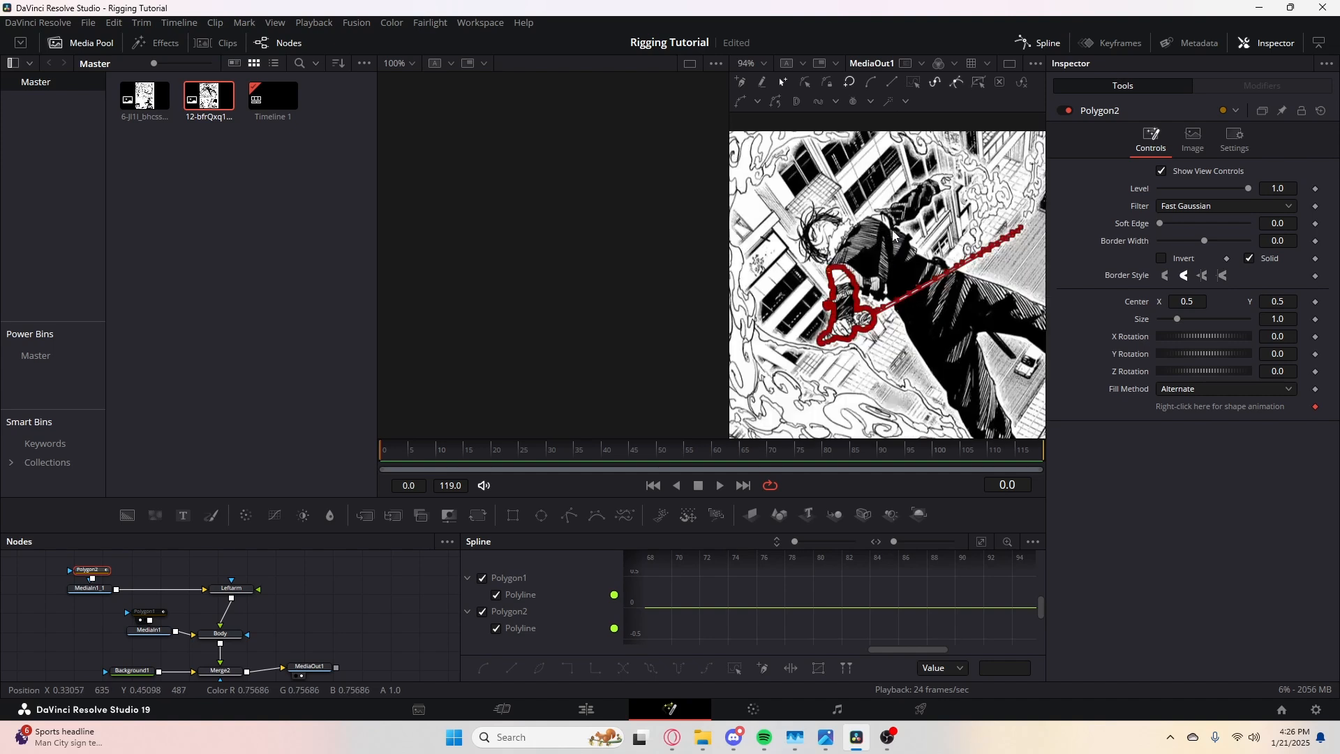
pyautogui.moveTo(963, 239); pyautogui.dragTo(845, 286)
pyautogui.moveTo(991, 206); pyautogui.dragTo(848, 257)
pyautogui.moveTo(740, 321); pyautogui.dragTo(829, 324)
pyautogui.scroll(-2, 932, 257)
pyautogui.scroll(2, 931, 249)
pyautogui.scroll(3, 795, 357)
pyautogui.moveTo(963, 279); pyautogui.dragTo(796, 330)
pyautogui.moveTo(1011, 216); pyautogui.dragTo(841, 312)
pyautogui.scroll(2, 845, 328)
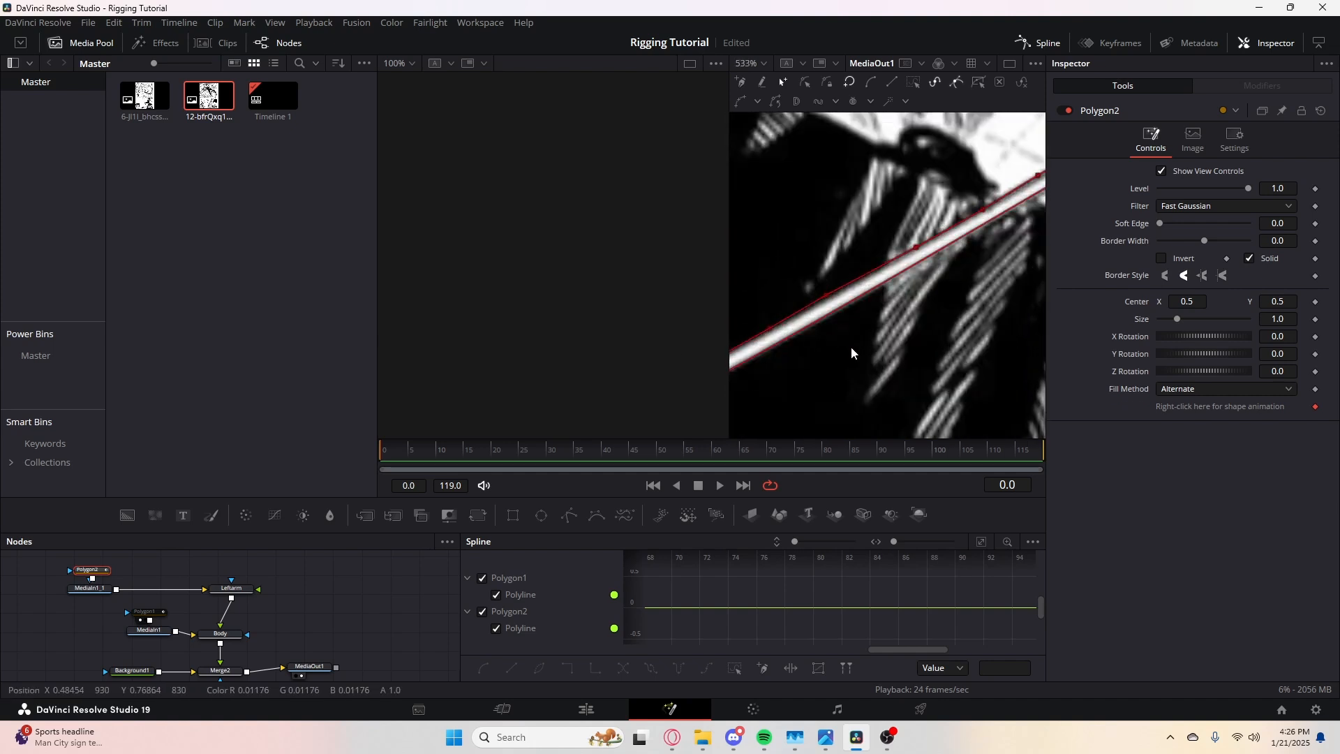
pyautogui.scroll(-4, 850, 329)
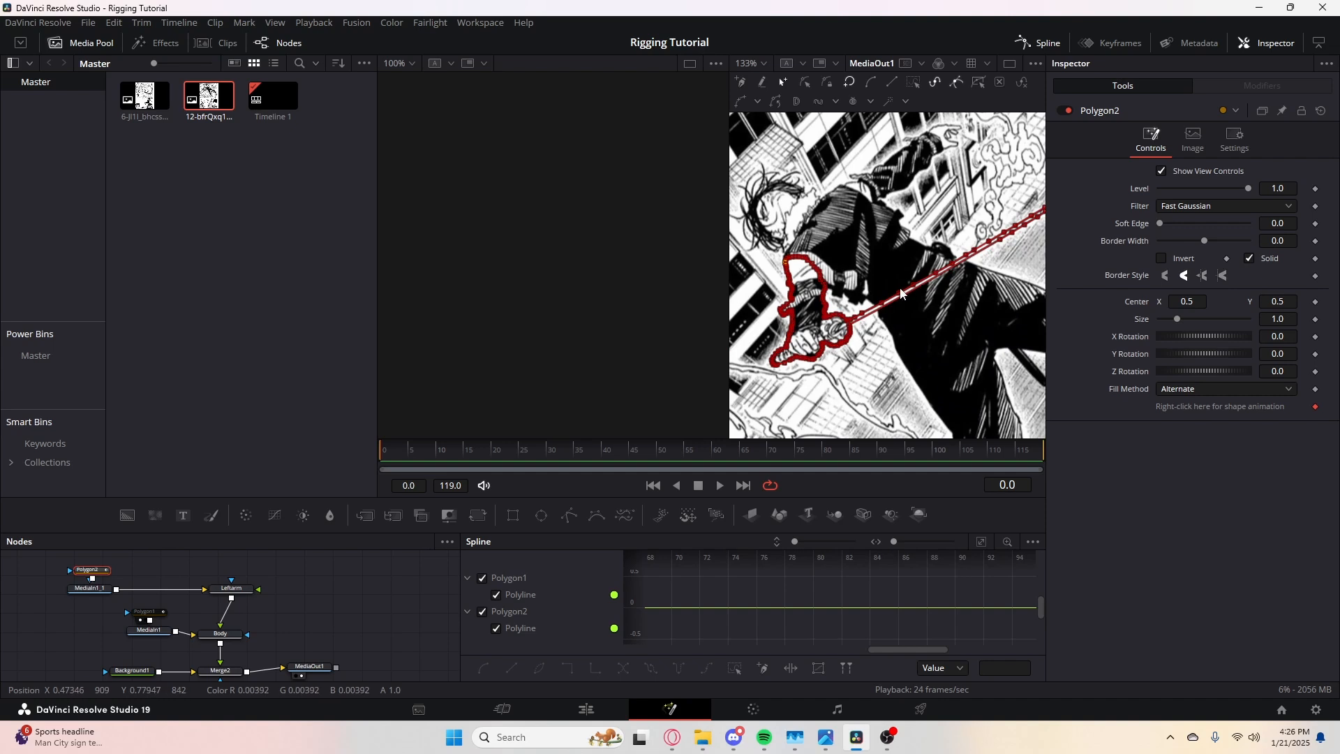
pyautogui.scroll(4, 901, 293)
pyautogui.scroll(-6, 833, 266)
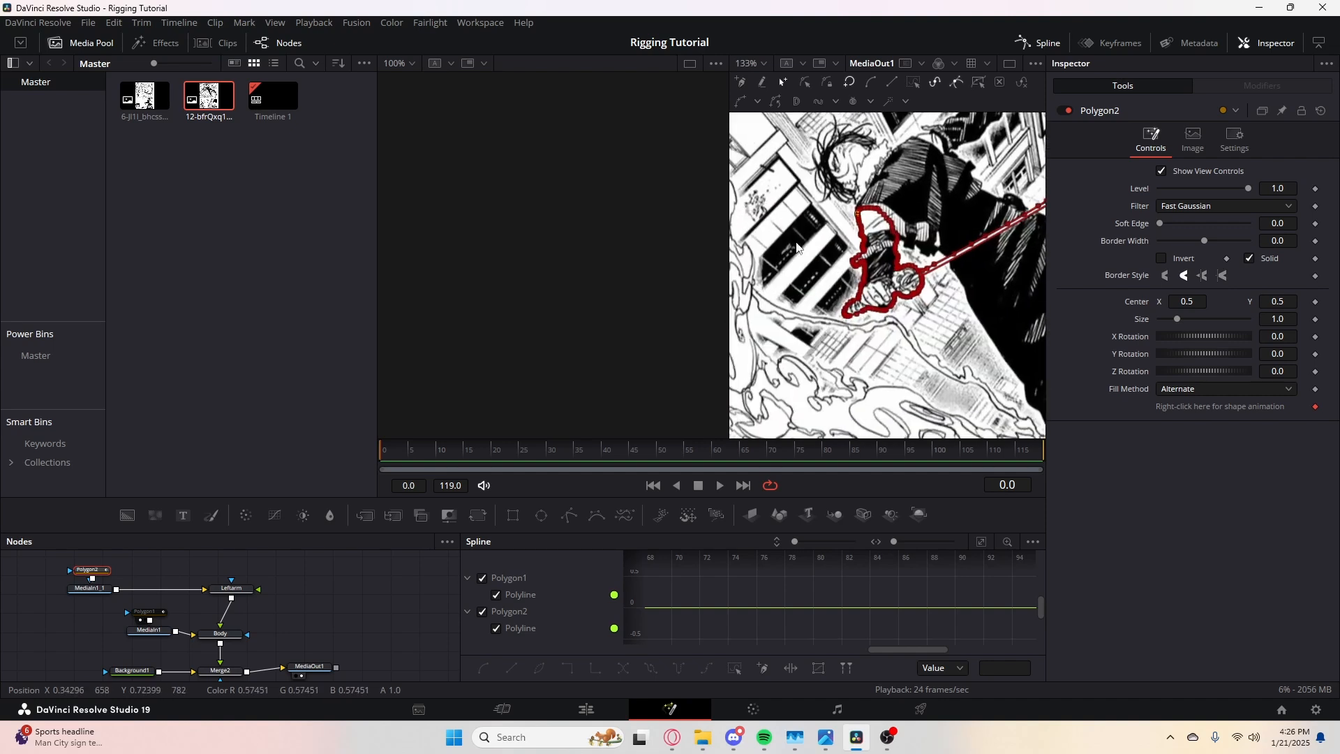
# - Examine the artwork around the masked arm, from the smoke and buildings across to the character's legs
pyautogui.moveTo(897, 305); pyautogui.dragTo(904, 278)
pyautogui.scroll(2, 837, 359)
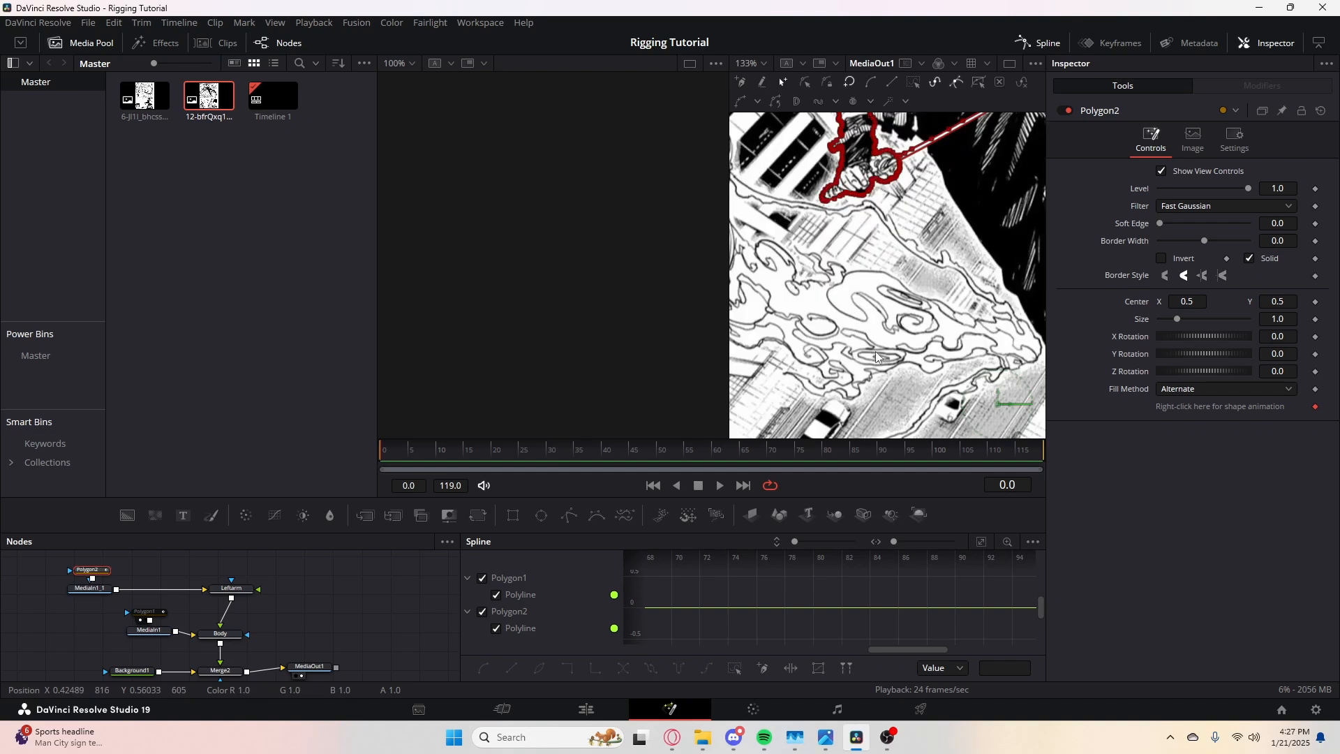
pyautogui.scroll(4, 837, 238)
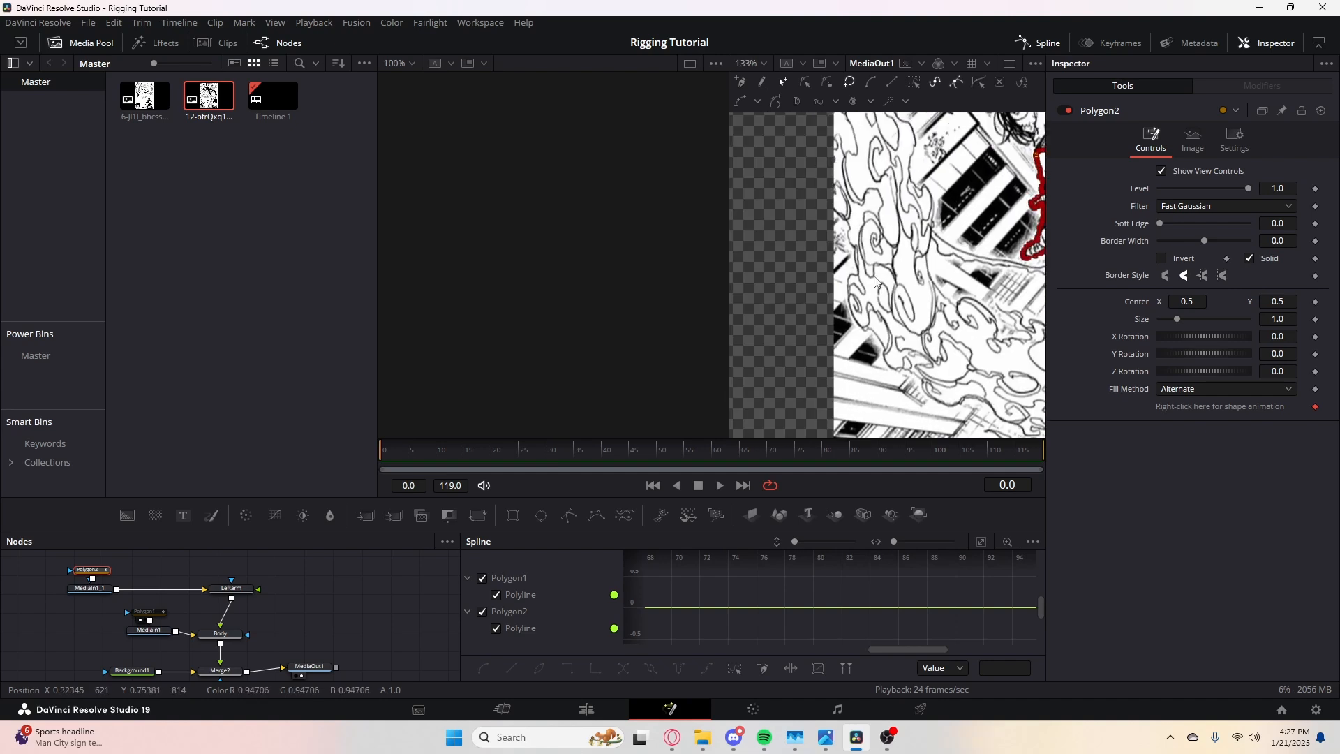
pyautogui.scroll(-6, 850, 250)
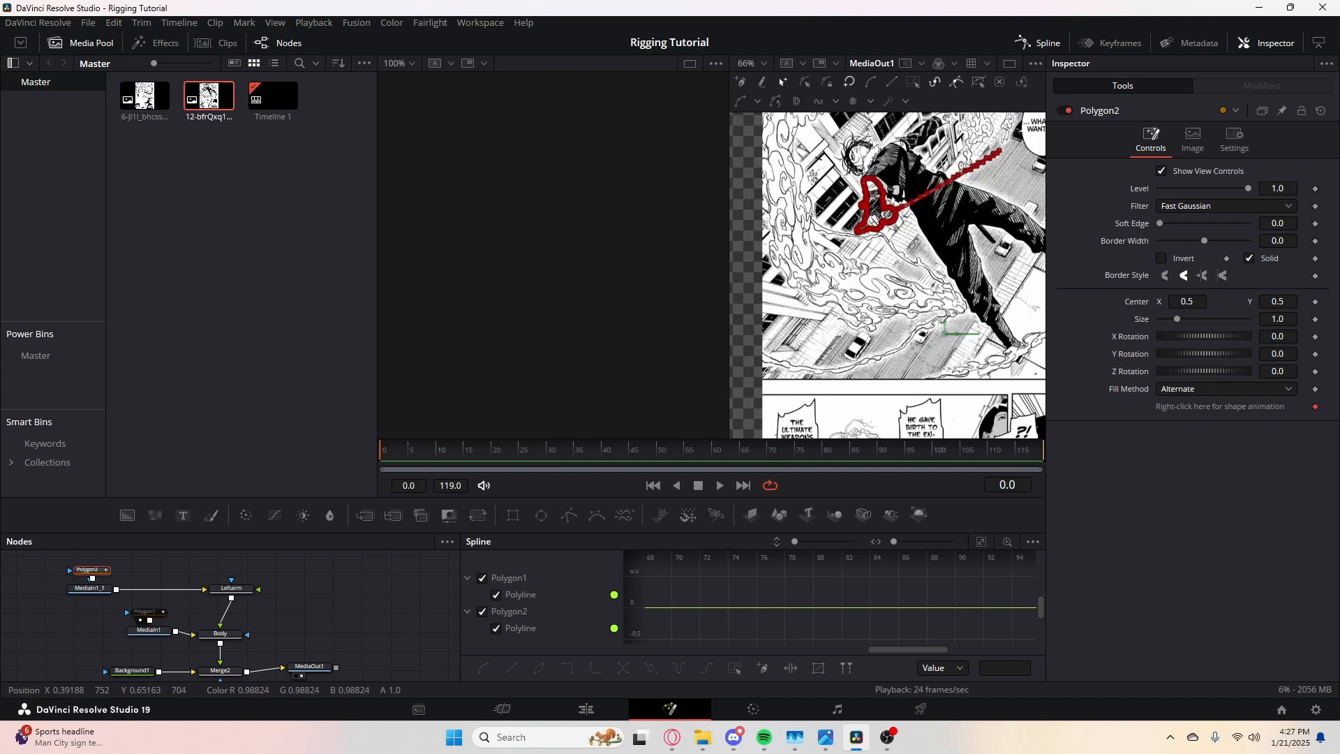
pyautogui.scroll(2, 803, 297)
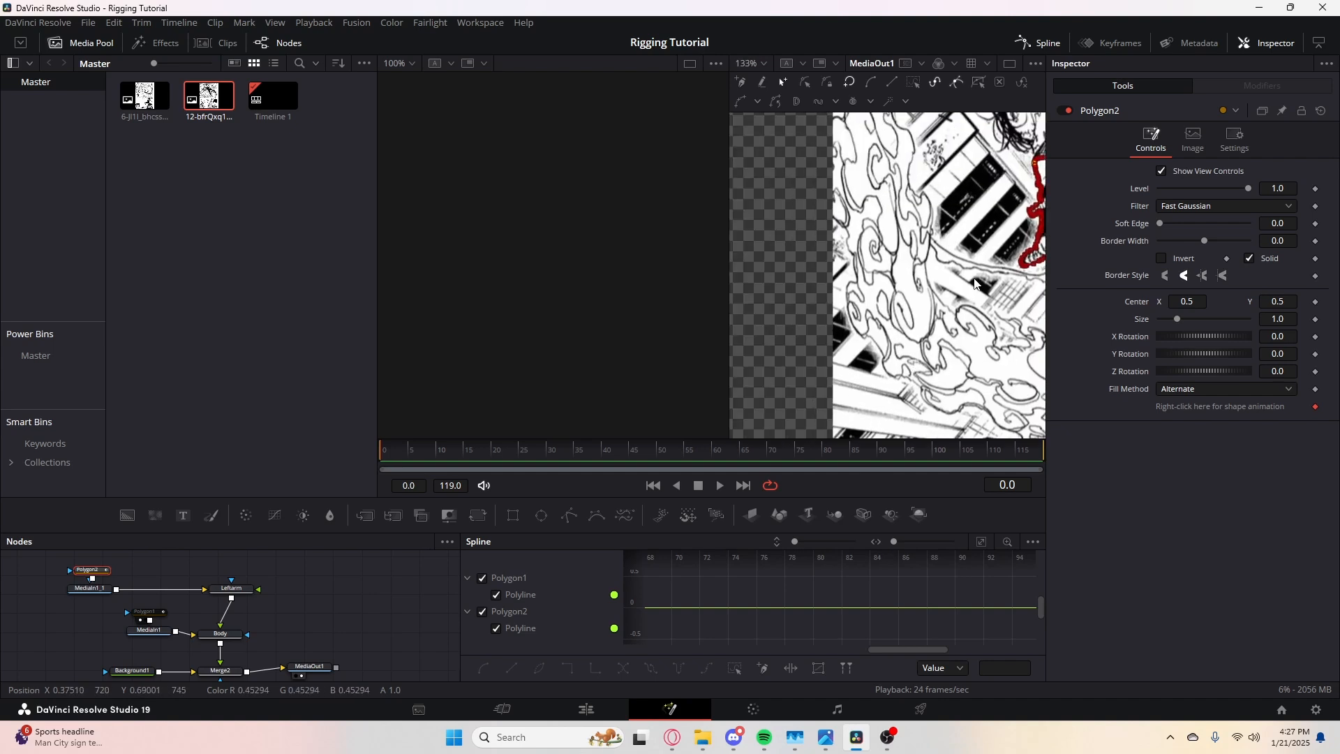
pyautogui.moveTo(893, 364); pyautogui.dragTo(800, 282)
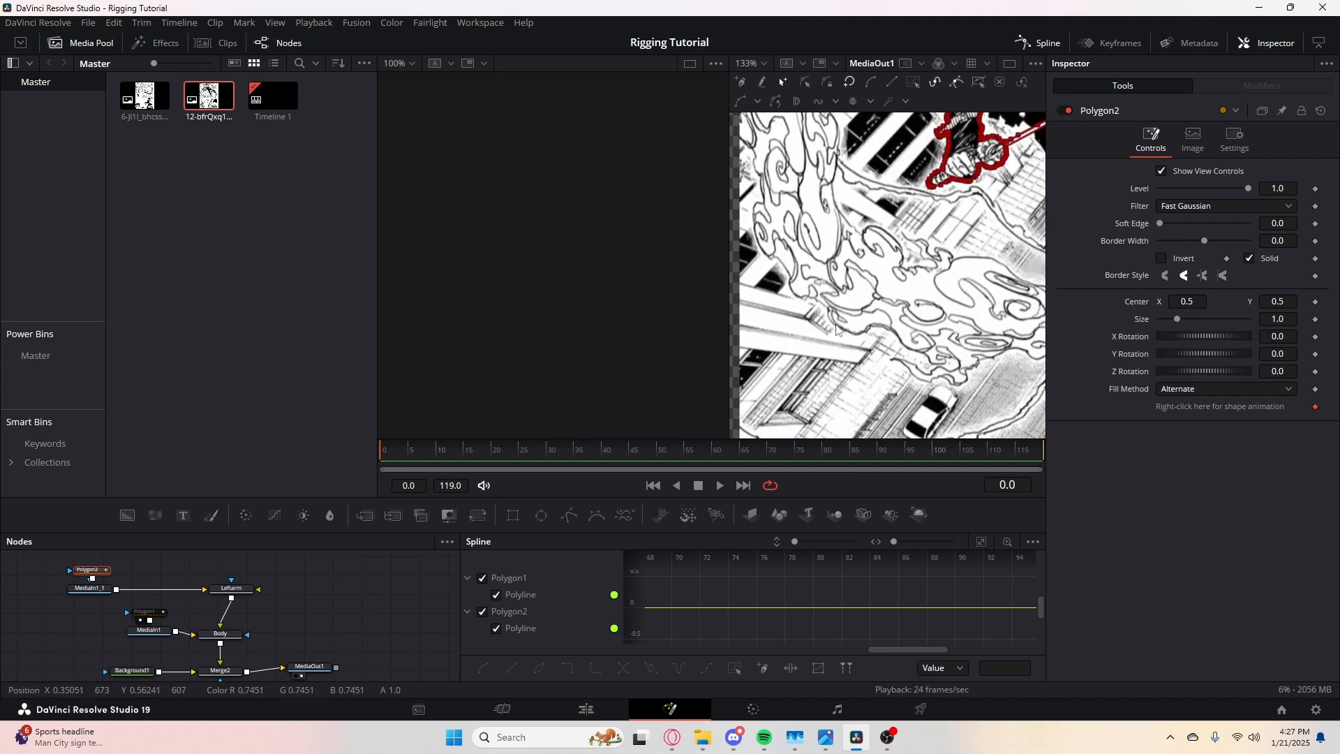
pyautogui.moveTo(930, 351); pyautogui.dragTo(800, 324)
pyautogui.moveTo(939, 312); pyautogui.dragTo(818, 343)
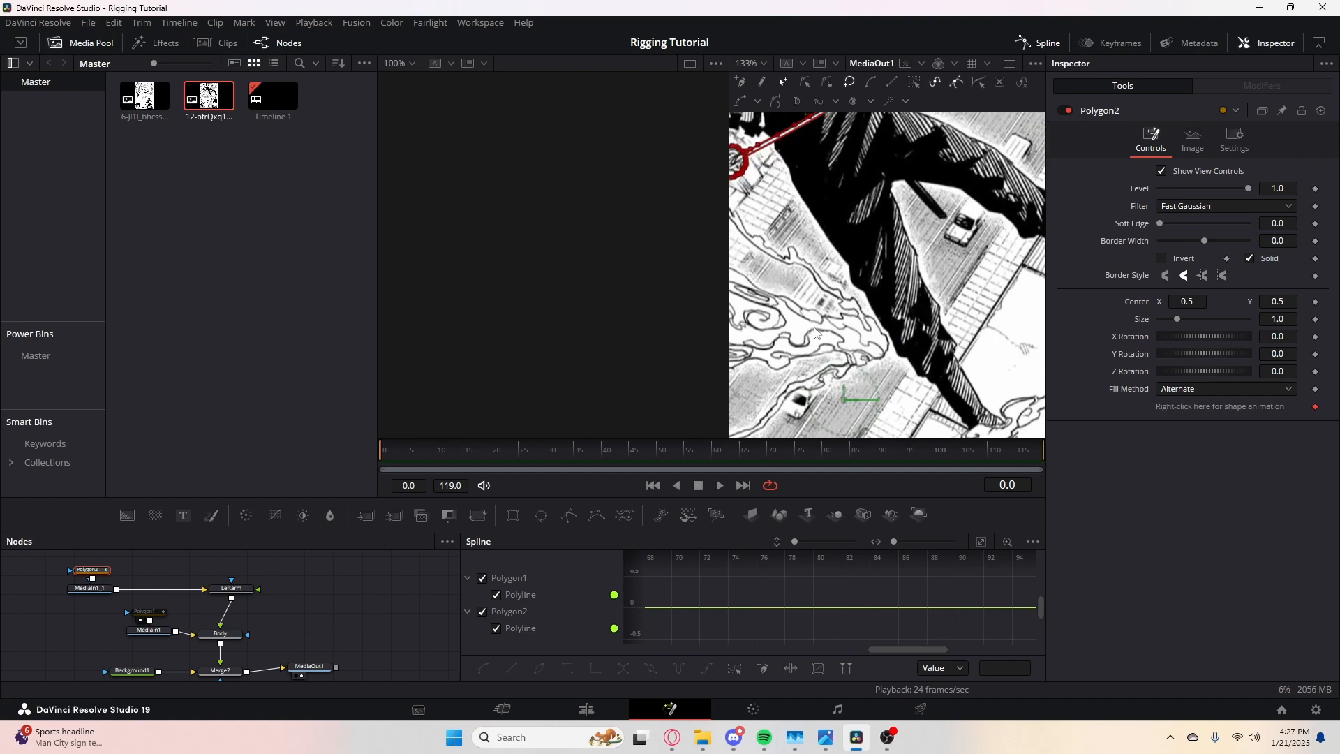
pyautogui.moveTo(942, 252); pyautogui.dragTo(851, 313)
pyautogui.moveTo(987, 202); pyautogui.dragTo(1001, 282)
pyautogui.scroll(-3, 872, 290)
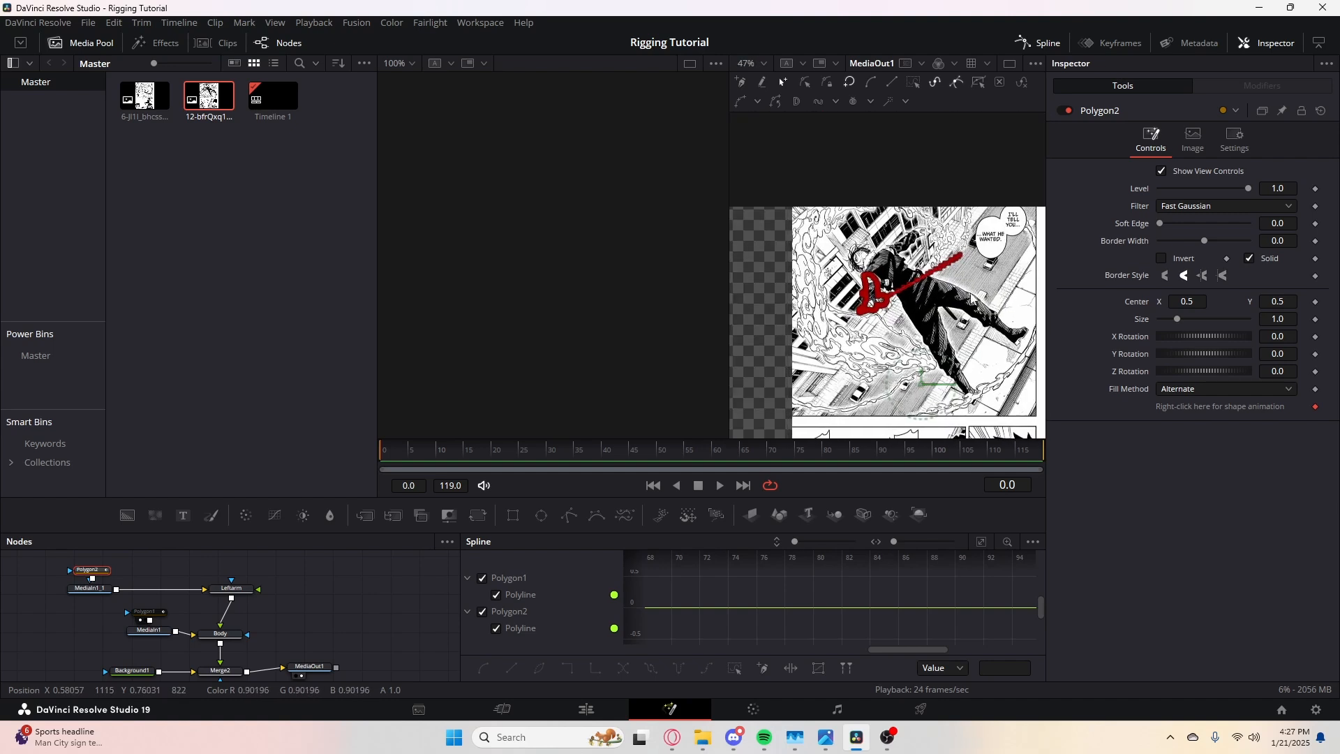
# - Re-enable the body's Polygon1 mask, load it in the empty viewer, and check the masked body and arm together
pyautogui.click(152, 614)
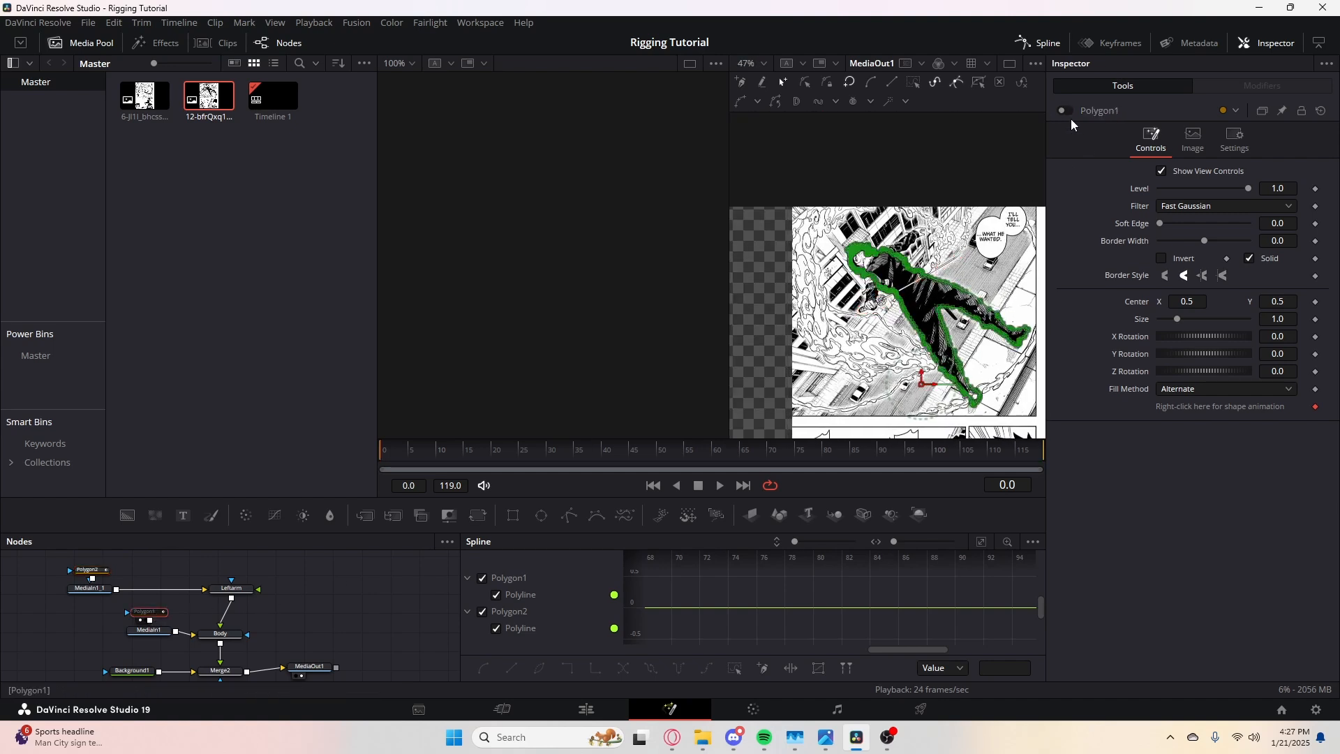
pyautogui.press('1')
pyautogui.click(108, 571)
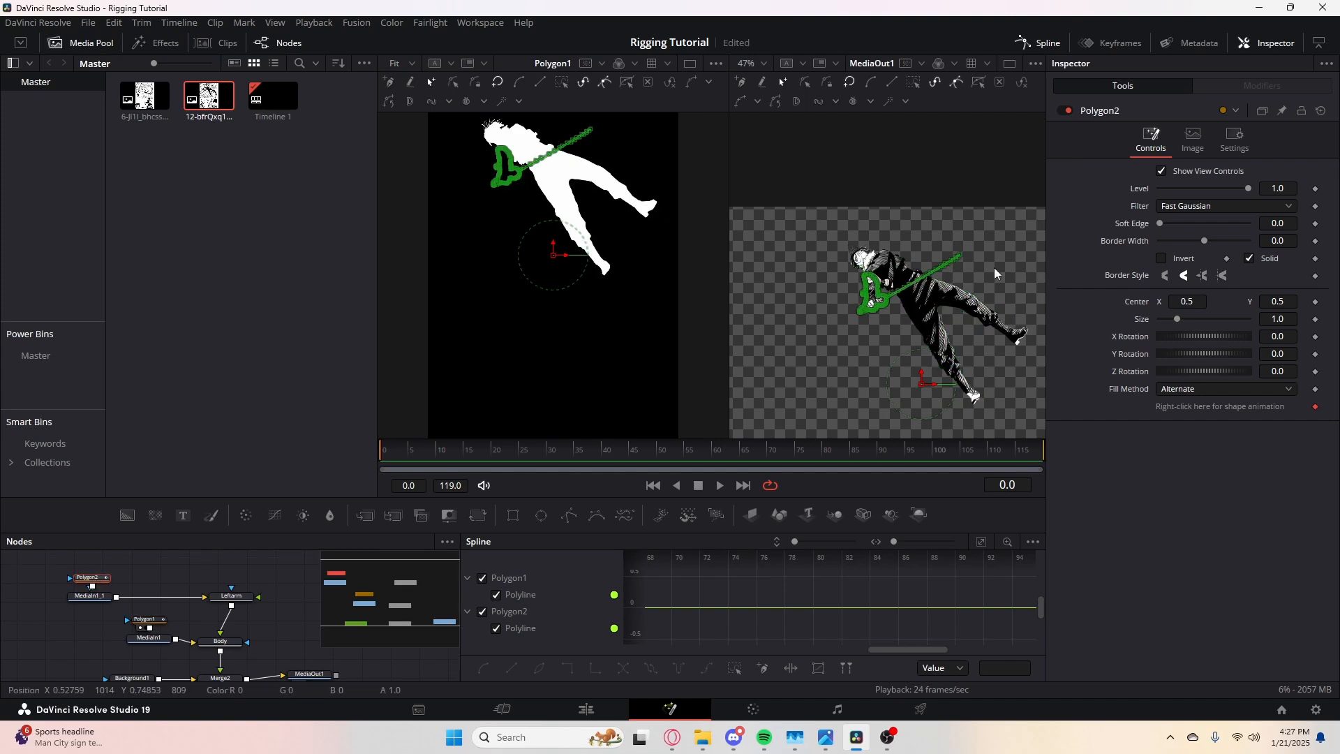
pyautogui.scroll(5, 885, 293)
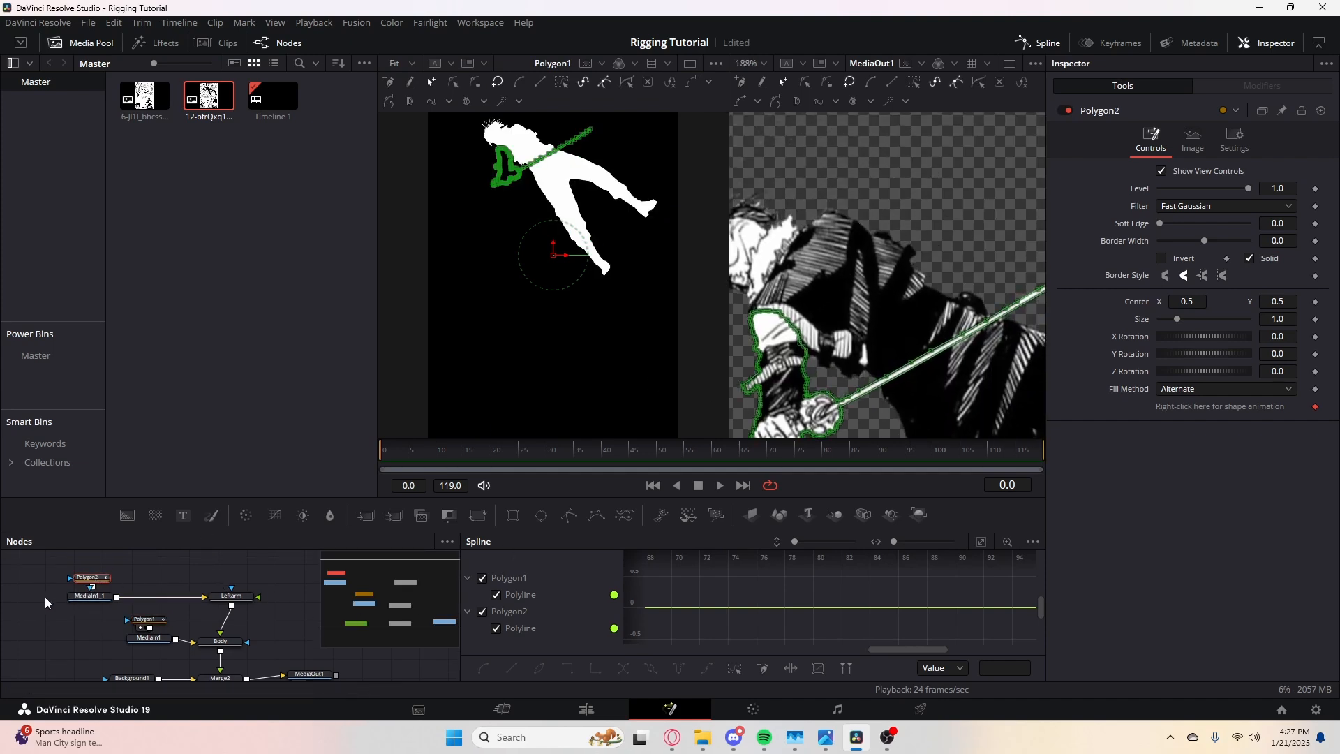
# - Duplicate the MediaIn1_1 and Left arm Merge nodes and place the copies above the originals
pyautogui.moveTo(36, 598); pyautogui.dragTo(246, 603)
pyautogui.hotkey('ctrl', 'c')
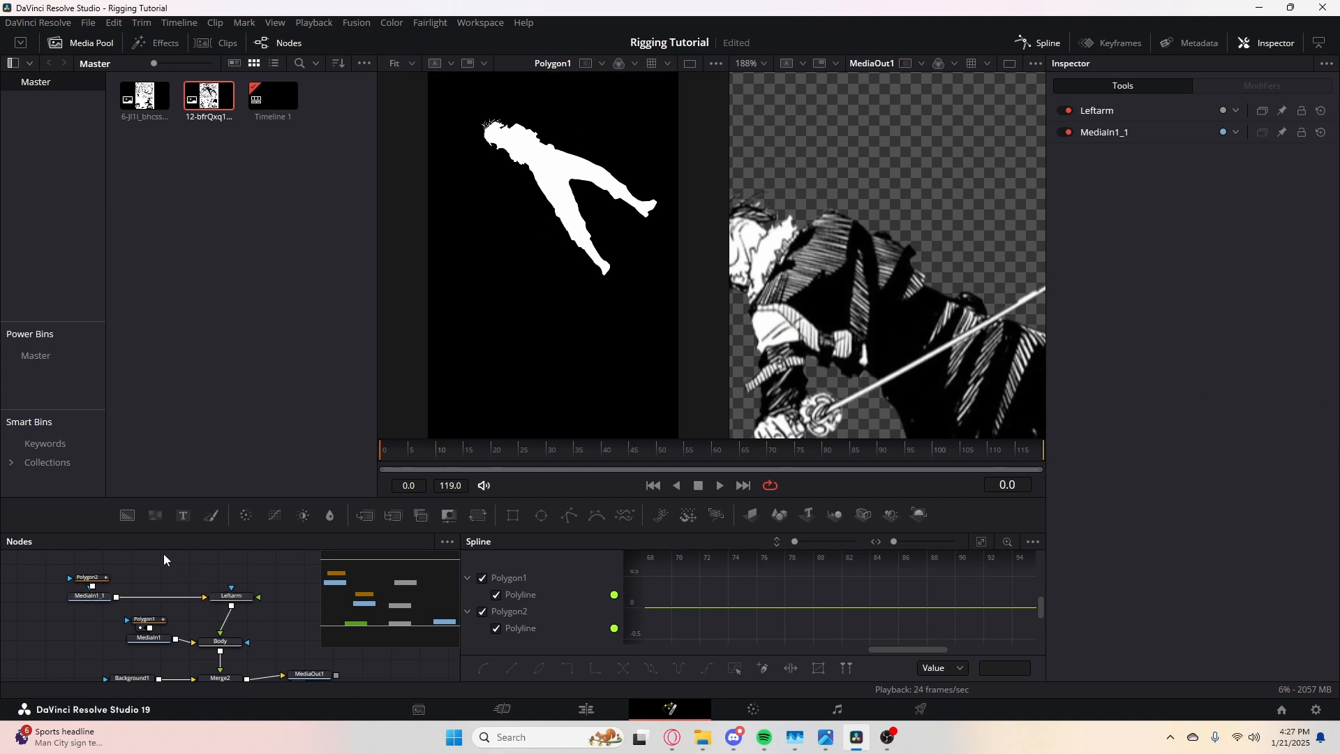
pyautogui.hotkey('ctrl', 'v')
pyautogui.moveTo(136, 581); pyautogui.dragTo(52, 575)
pyautogui.moveTo(258, 582); pyautogui.dragTo(165, 577)
# - Rename the duplicated Left arm Merge to Right arm
pyautogui.click(166, 578)
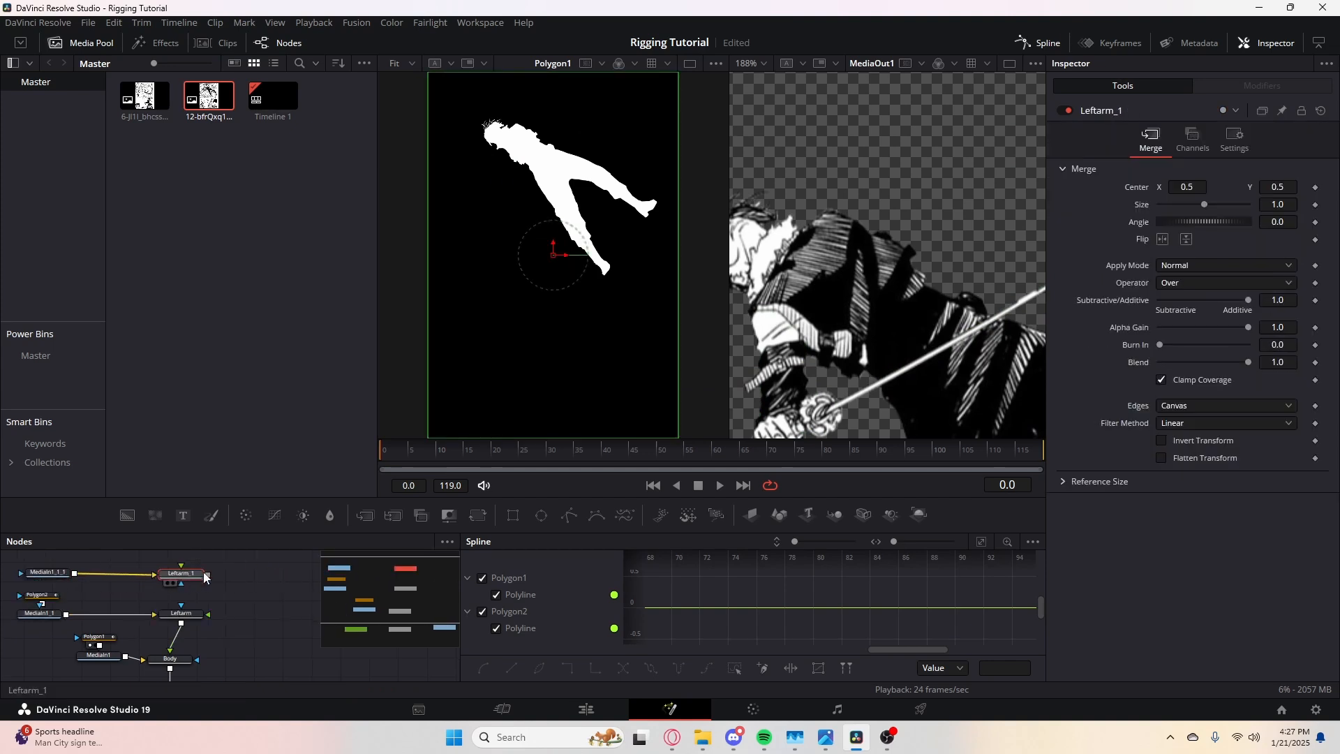
pyautogui.press('F2')
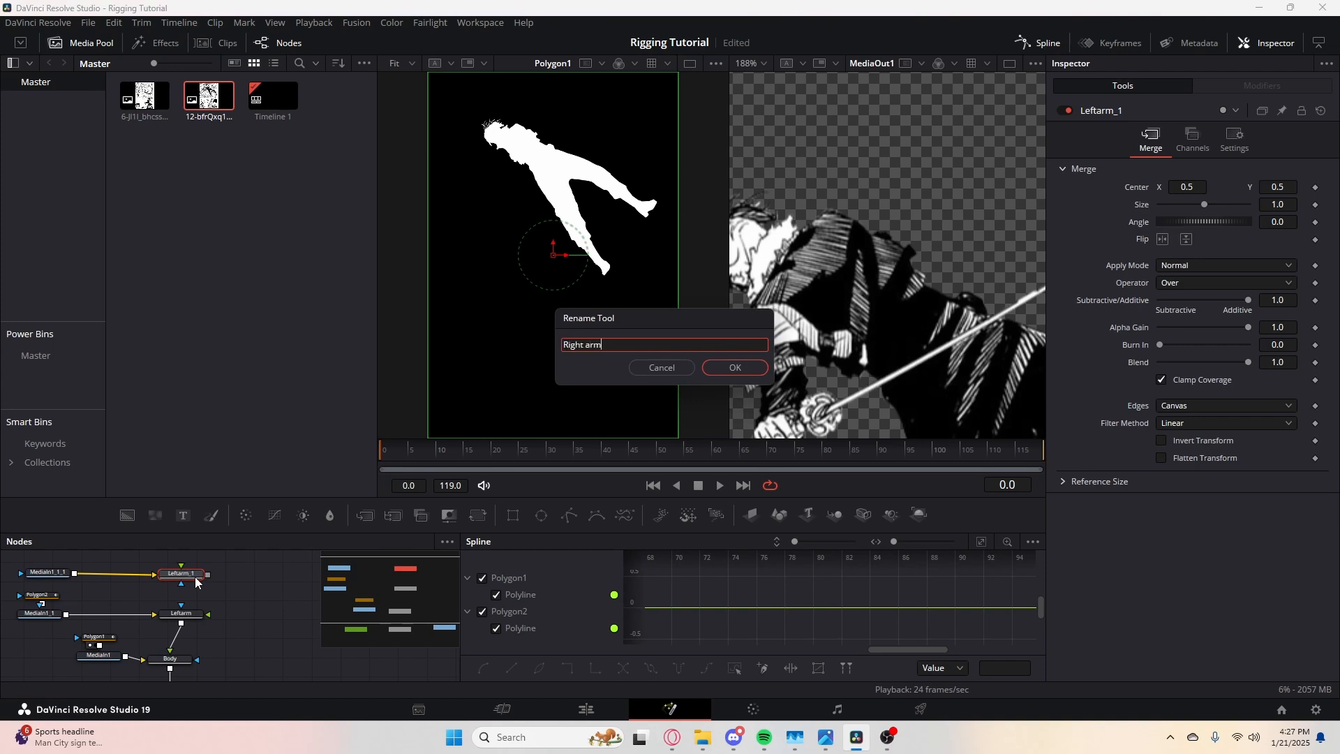
pyautogui.click(745, 372)
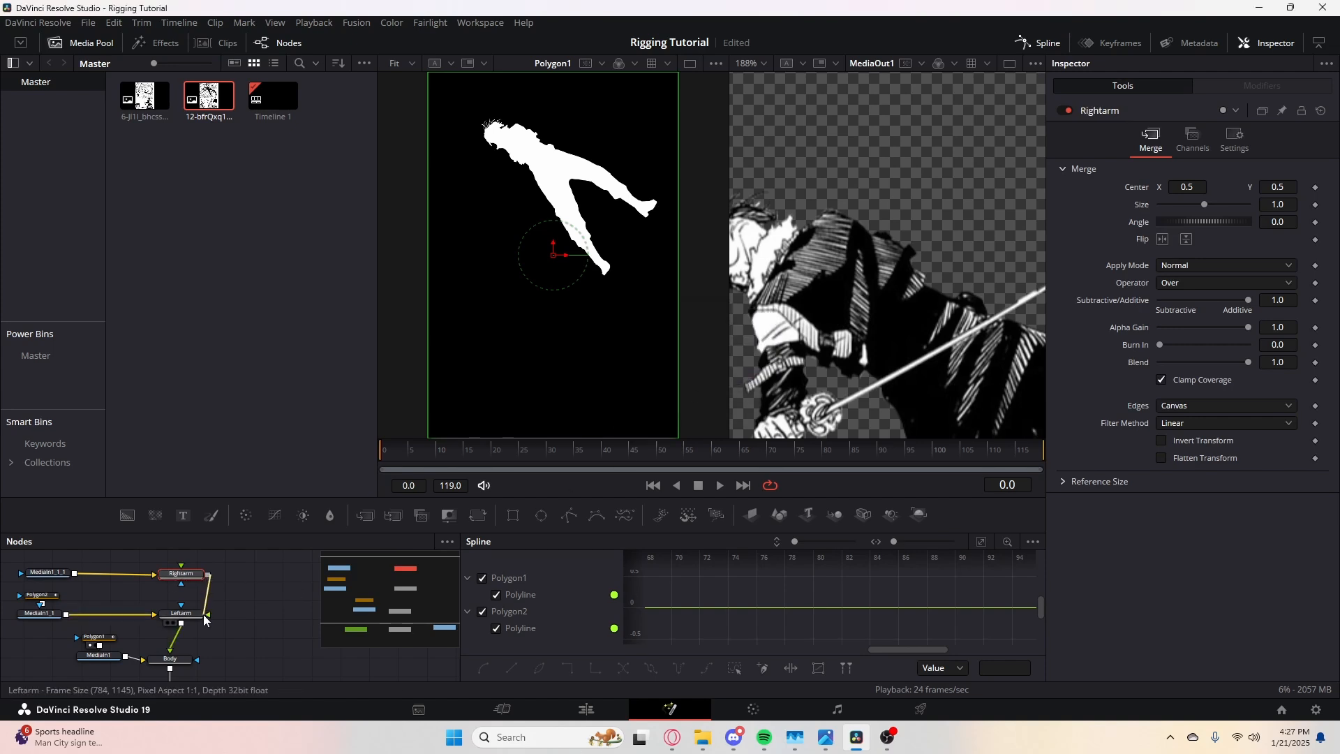
# - Connect the Right arm Merge to Left arm's foreground input and look over the right arm in the artwork
pyautogui.moveTo(207, 583); pyautogui.dragTo(181, 614)
pyautogui.click(176, 620)
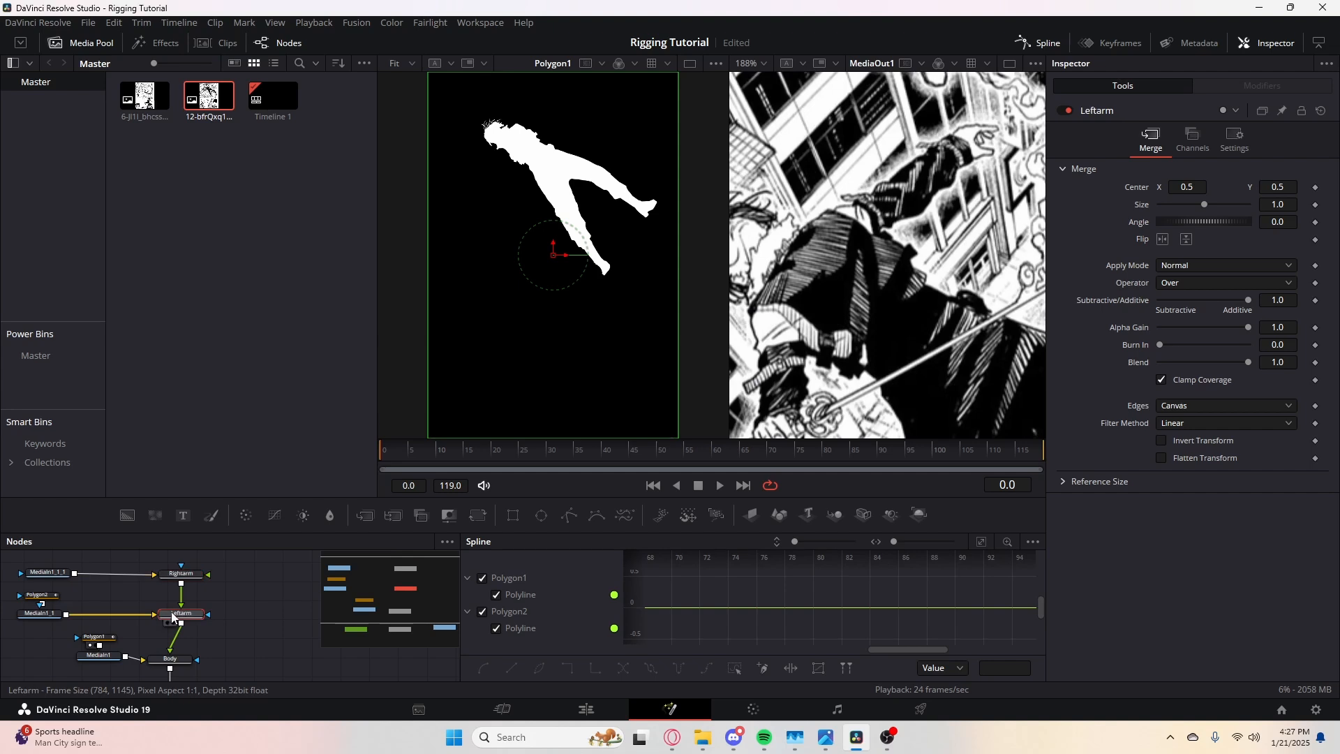
pyautogui.moveTo(879, 275); pyautogui.dragTo(934, 291)
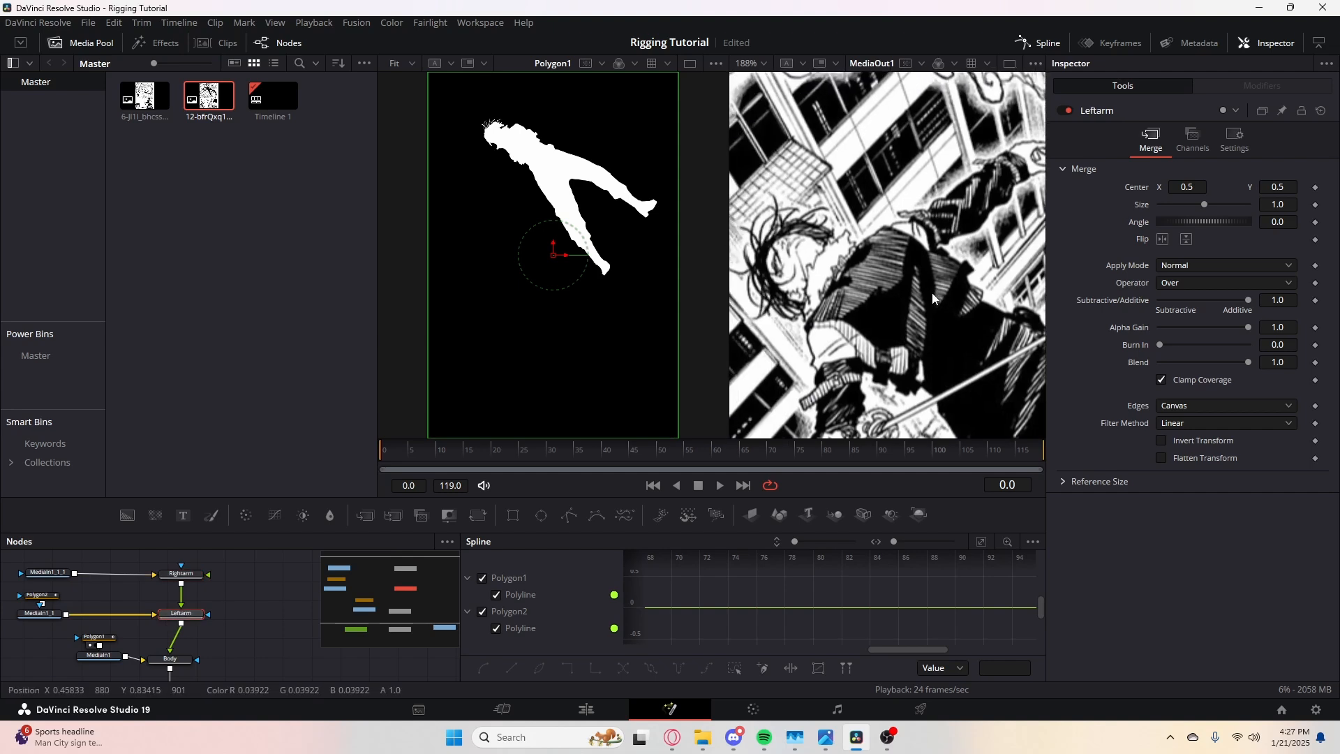
pyautogui.moveTo(931, 292); pyautogui.dragTo(903, 289)
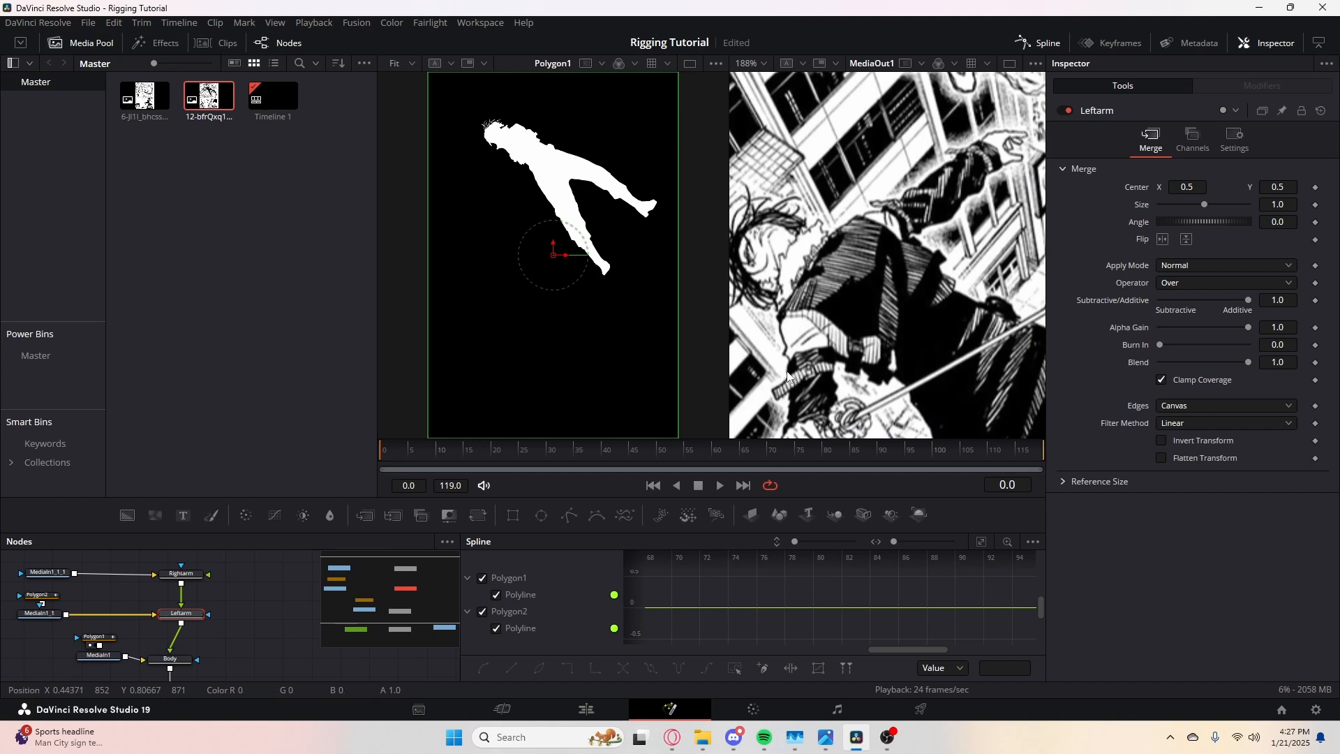
pyautogui.click(193, 575)
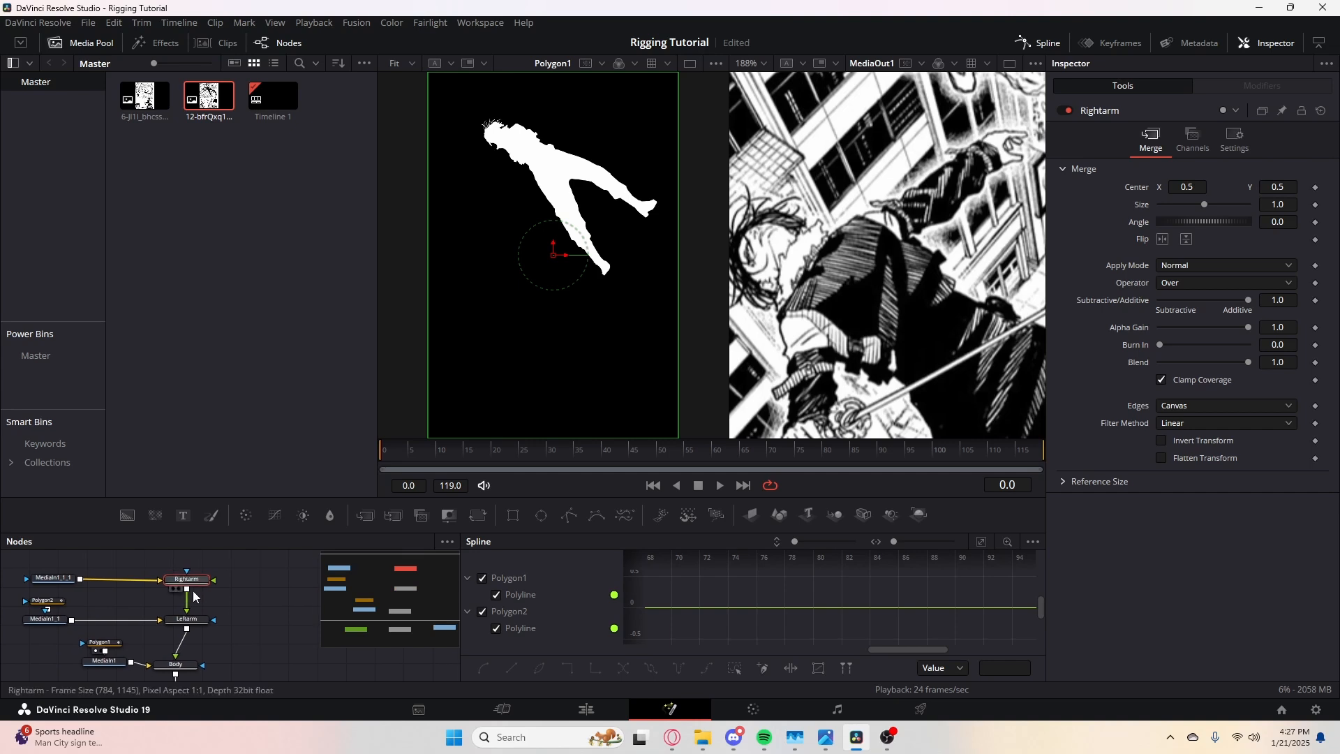
pyautogui.scroll(-4, 876, 278)
pyautogui.scroll(1, 926, 253)
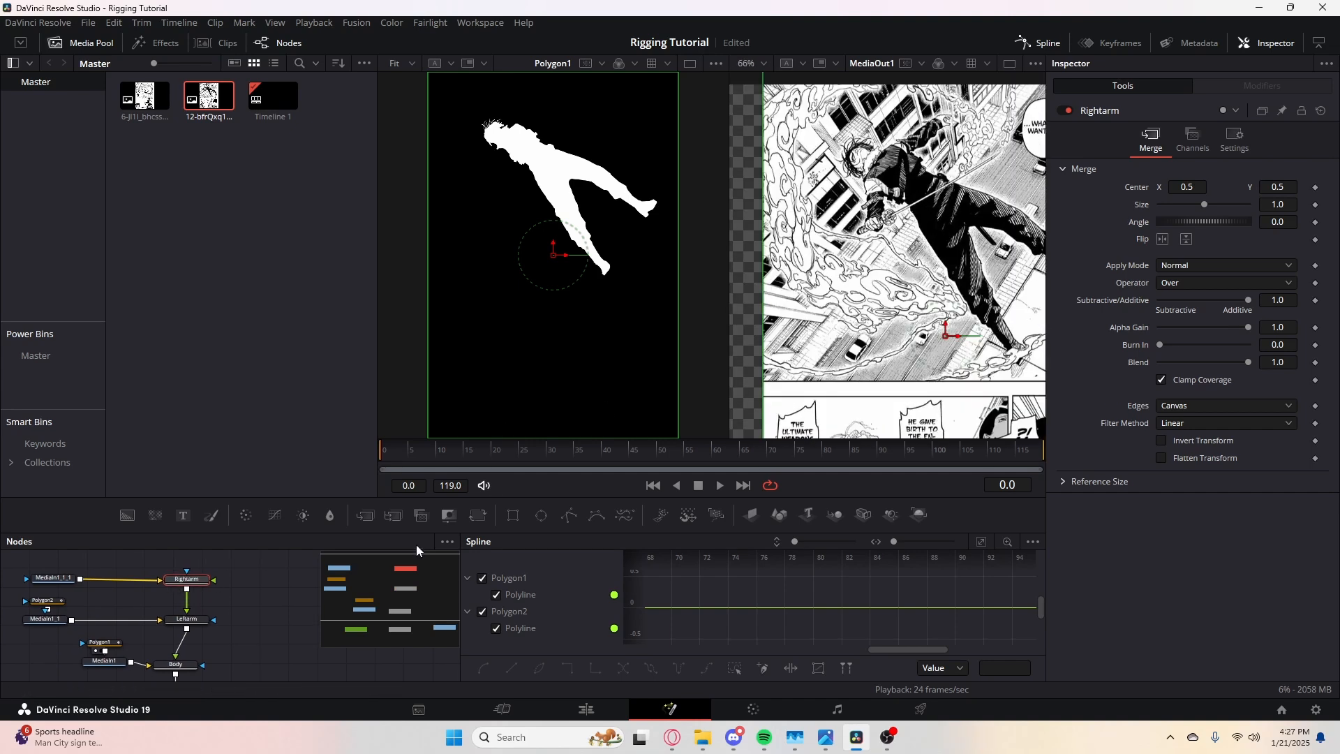
# - Reposition the Right arm Merge between Body and Merge2 and place its MediaIn1_1_1 node beside it
pyautogui.click(187, 601)
pyautogui.moveTo(199, 592); pyautogui.dragTo(215, 671)
pyautogui.moveTo(90, 559); pyautogui.dragTo(143, 601)
pyautogui.scroll(2, 245, 594)
pyautogui.moveTo(245, 592)
pyautogui.mouseDown()
pyautogui.moveTo(252, 572)
pyautogui.moveTo(249, 640)
pyautogui.moveTo(264, 608)
pyautogui.mouseUp()
pyautogui.moveTo(45, 622); pyautogui.dragTo(65, 615)
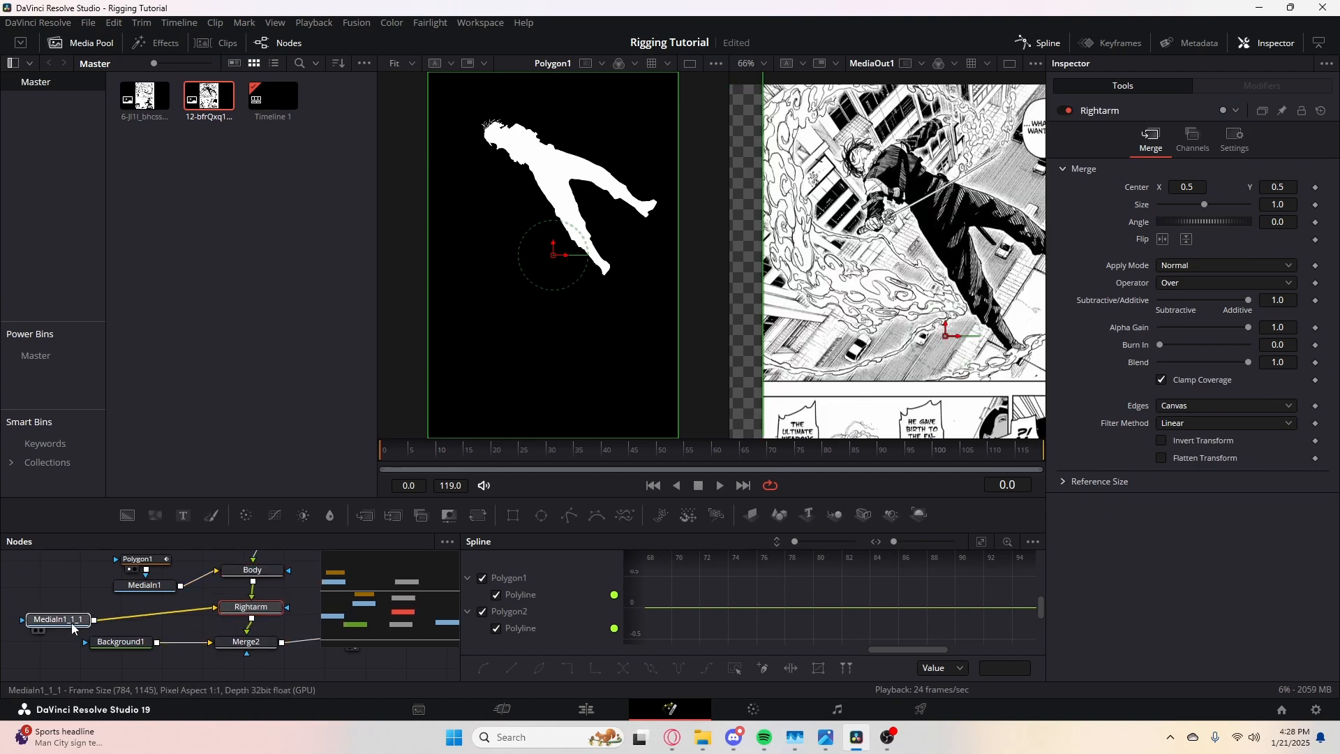
# - Add a polygon mask to MediaIn1_1_1 and trace the outstretched right arm with it while the body's Polygon1 mask is disabled
pyautogui.click(571, 515)
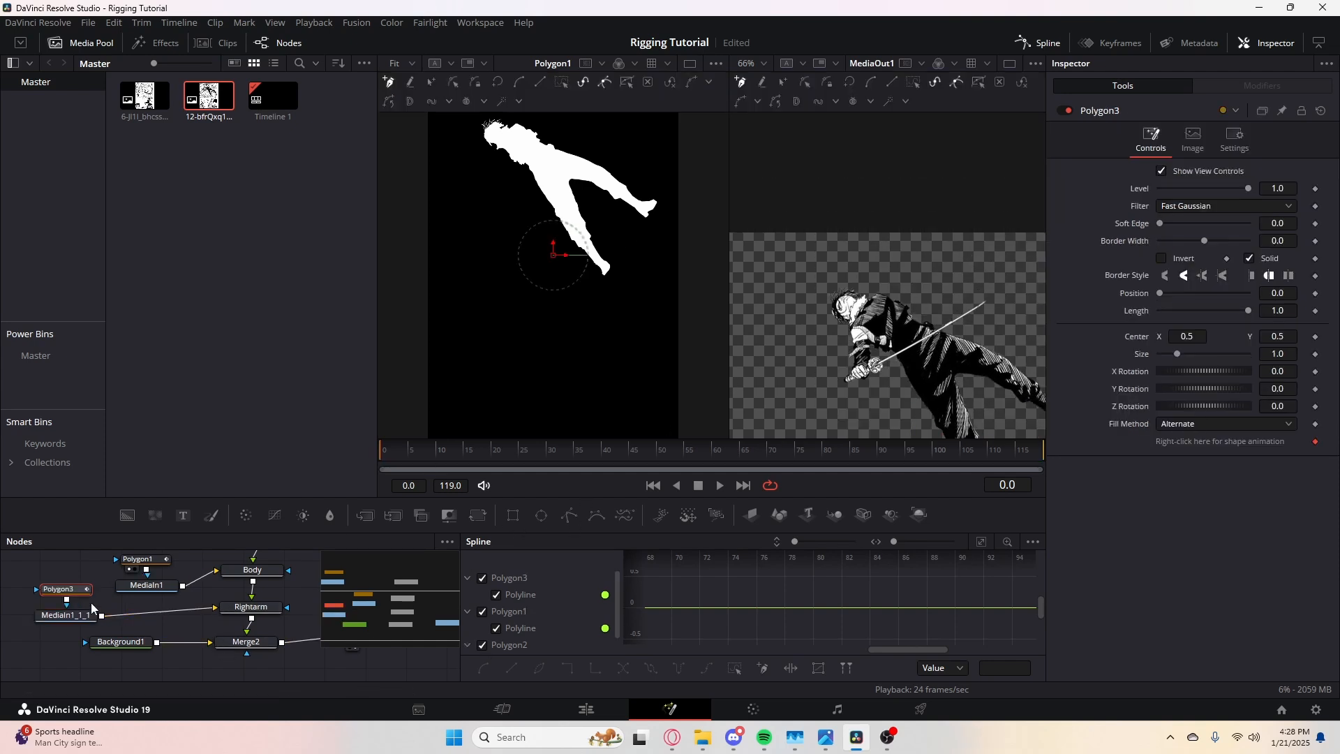
pyautogui.click(144, 562)
pyautogui.click(1064, 110)
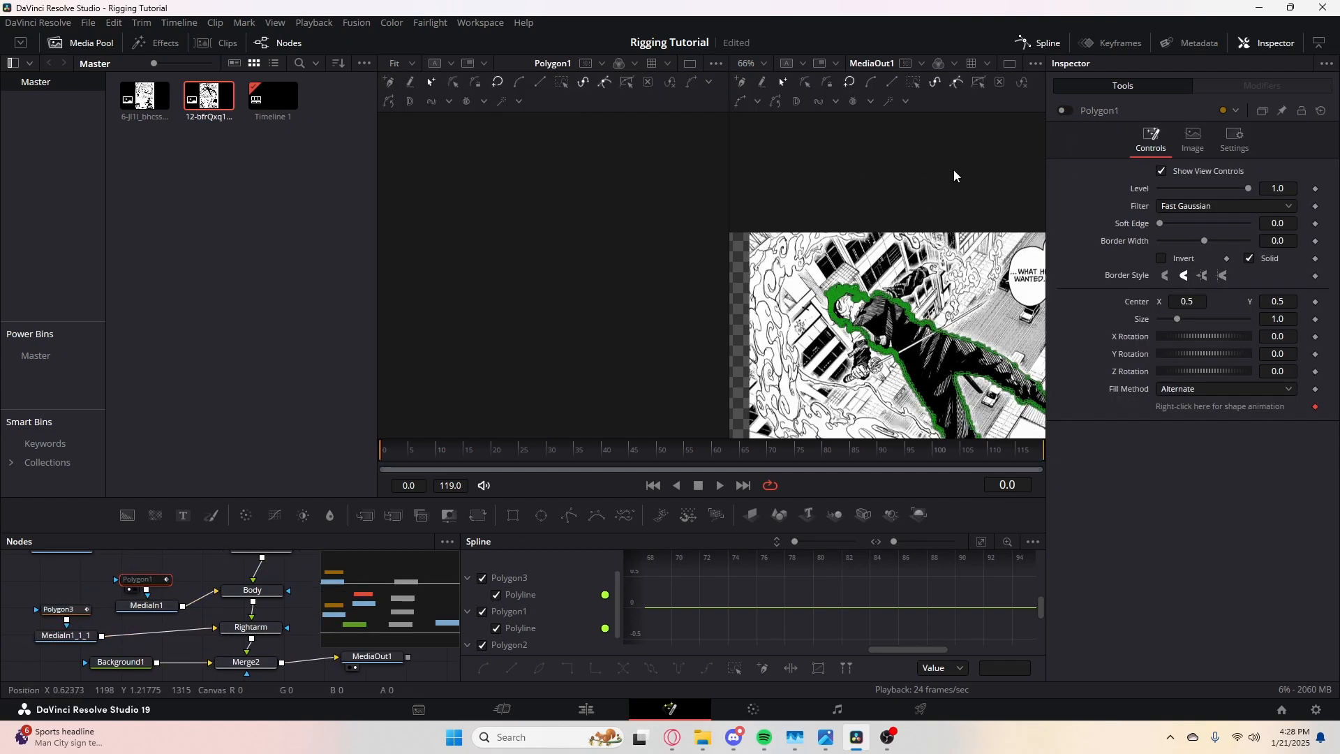
pyautogui.moveTo(227, 633); pyautogui.dragTo(248, 583)
pyautogui.click(95, 566)
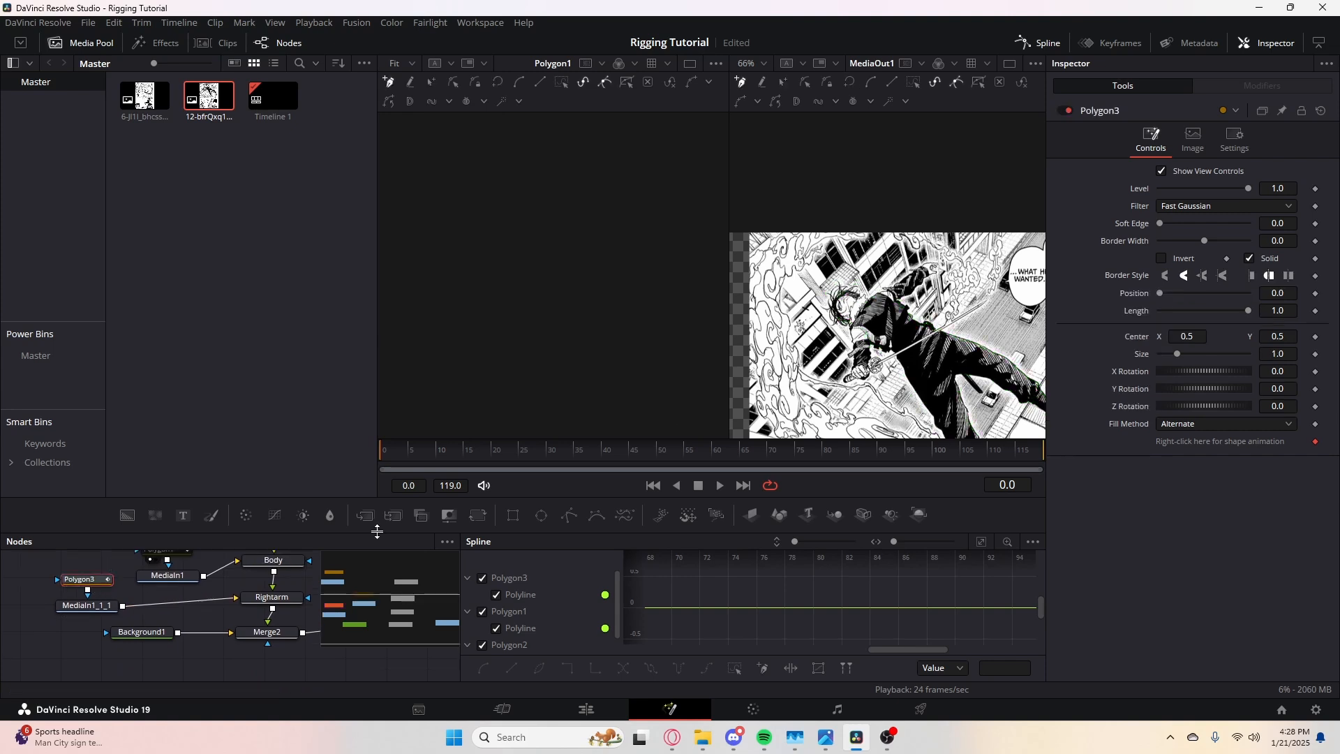
pyautogui.scroll(10, 813, 283)
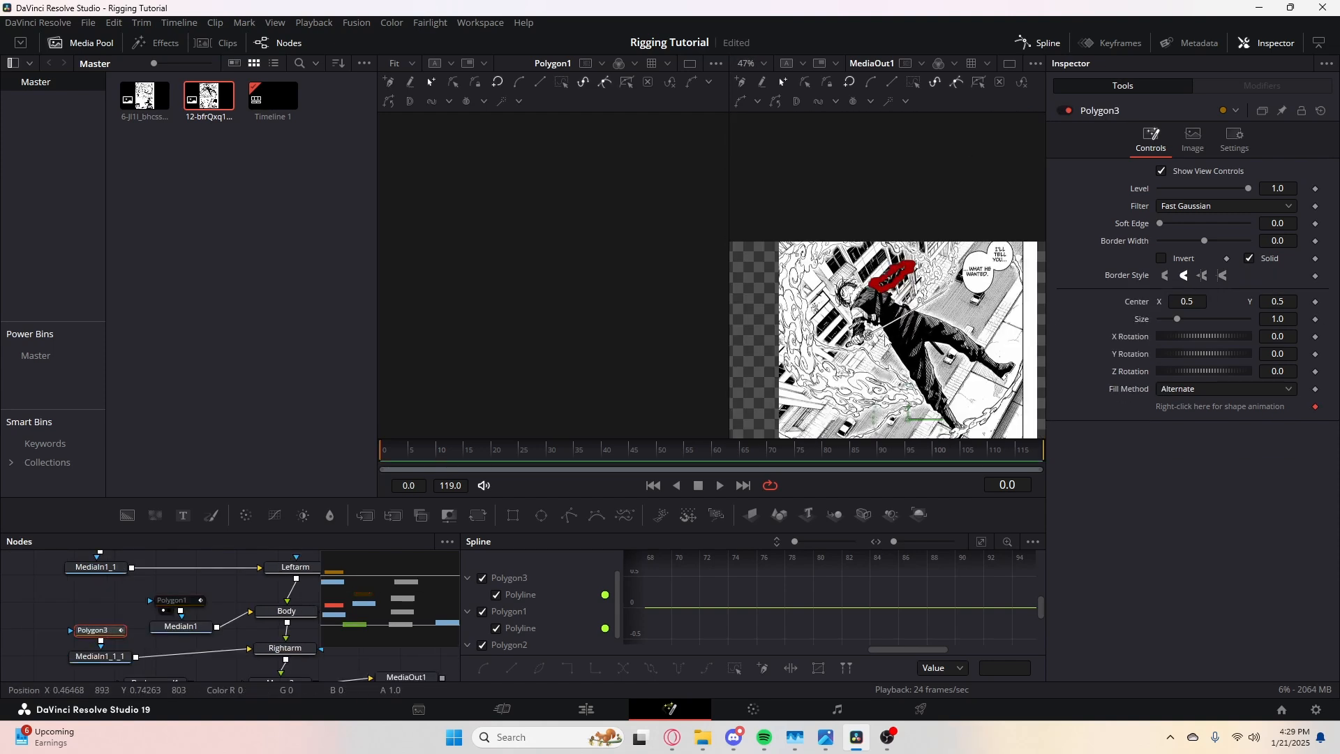
# - Re-enable the body's Polygon1 mask and check the cut-out edges around the arms and feet
pyautogui.click(173, 601)
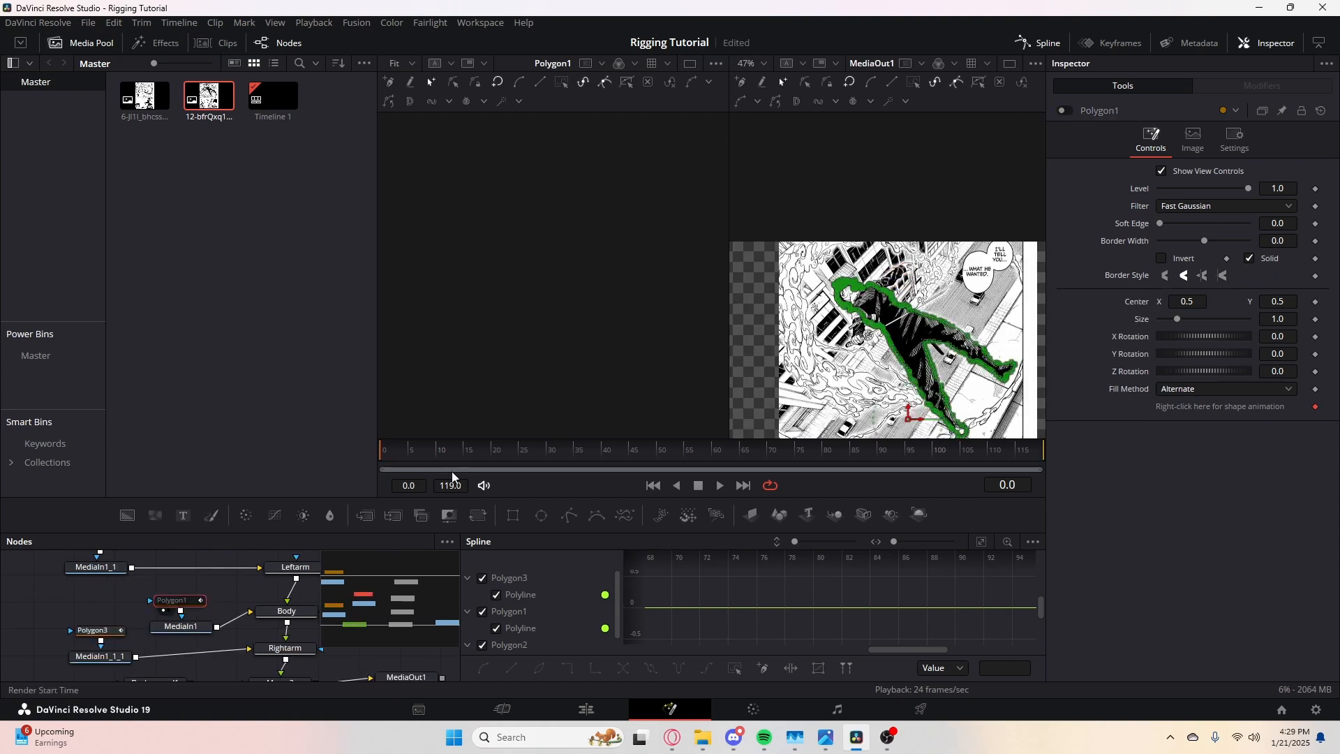
pyautogui.click(1064, 110)
pyautogui.moveTo(932, 309); pyautogui.dragTo(894, 269)
pyautogui.scroll(3, 894, 268)
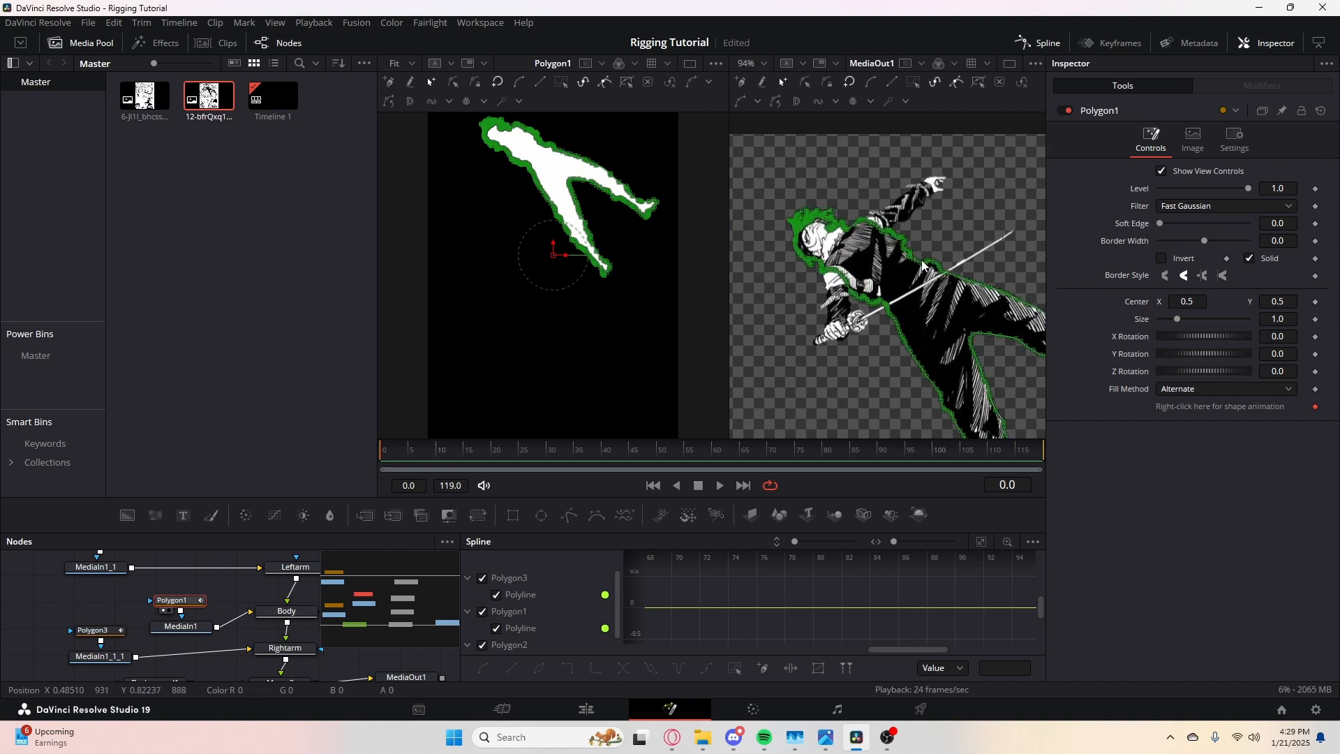
pyautogui.moveTo(878, 373); pyautogui.dragTo(908, 257)
pyautogui.scroll(4, 910, 257)
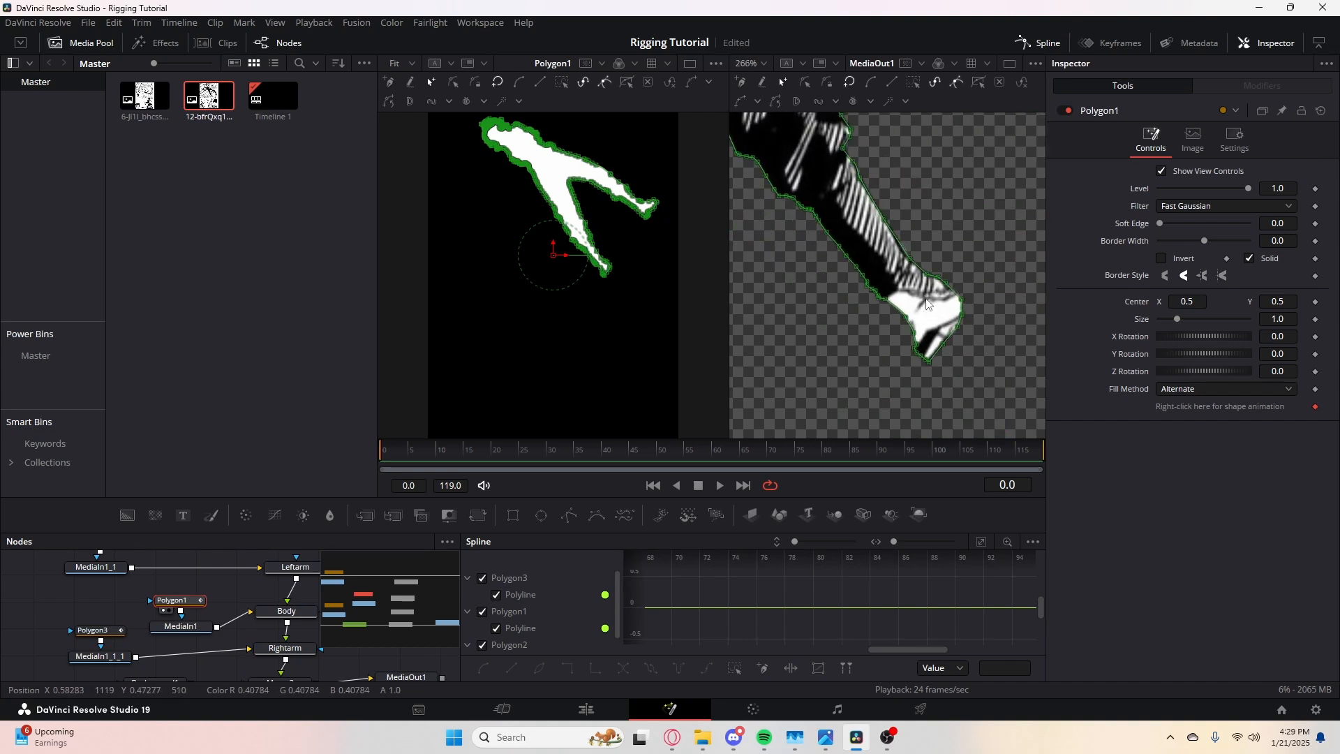
pyautogui.scroll(3, 928, 305)
pyautogui.scroll(-6, 928, 304)
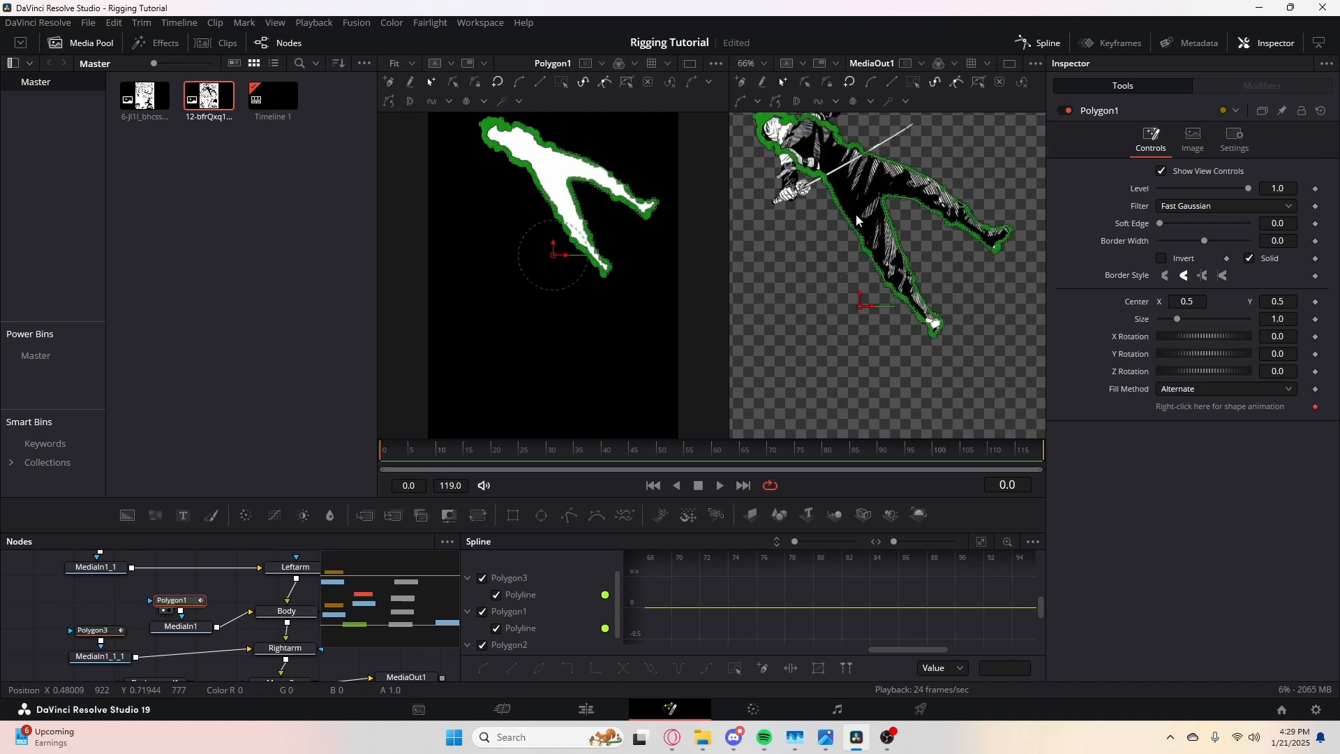
# - Examine where the sword blade crosses the body cut-out
pyautogui.moveTo(791, 140); pyautogui.dragTo(925, 258)
pyautogui.scroll(1, 924, 259)
pyautogui.scroll(8, 925, 259)
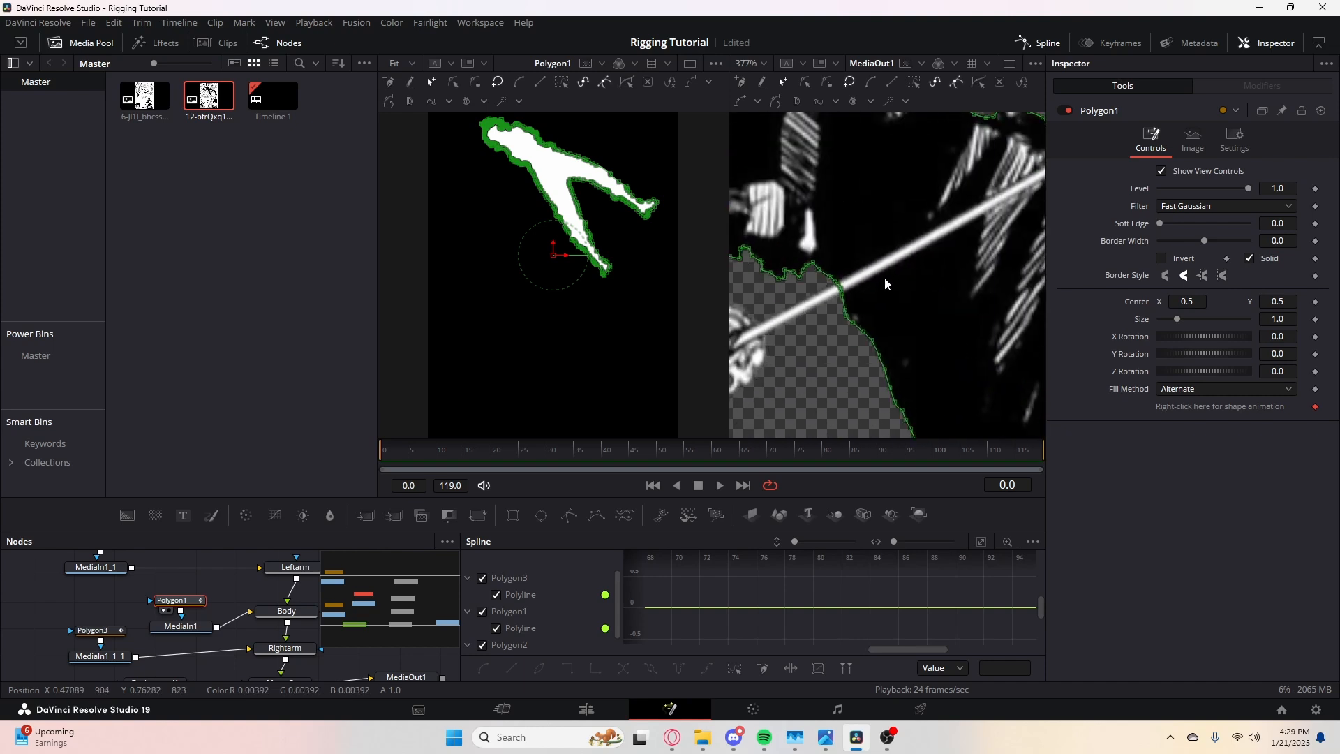
pyautogui.moveTo(1029, 178); pyautogui.dragTo(901, 248)
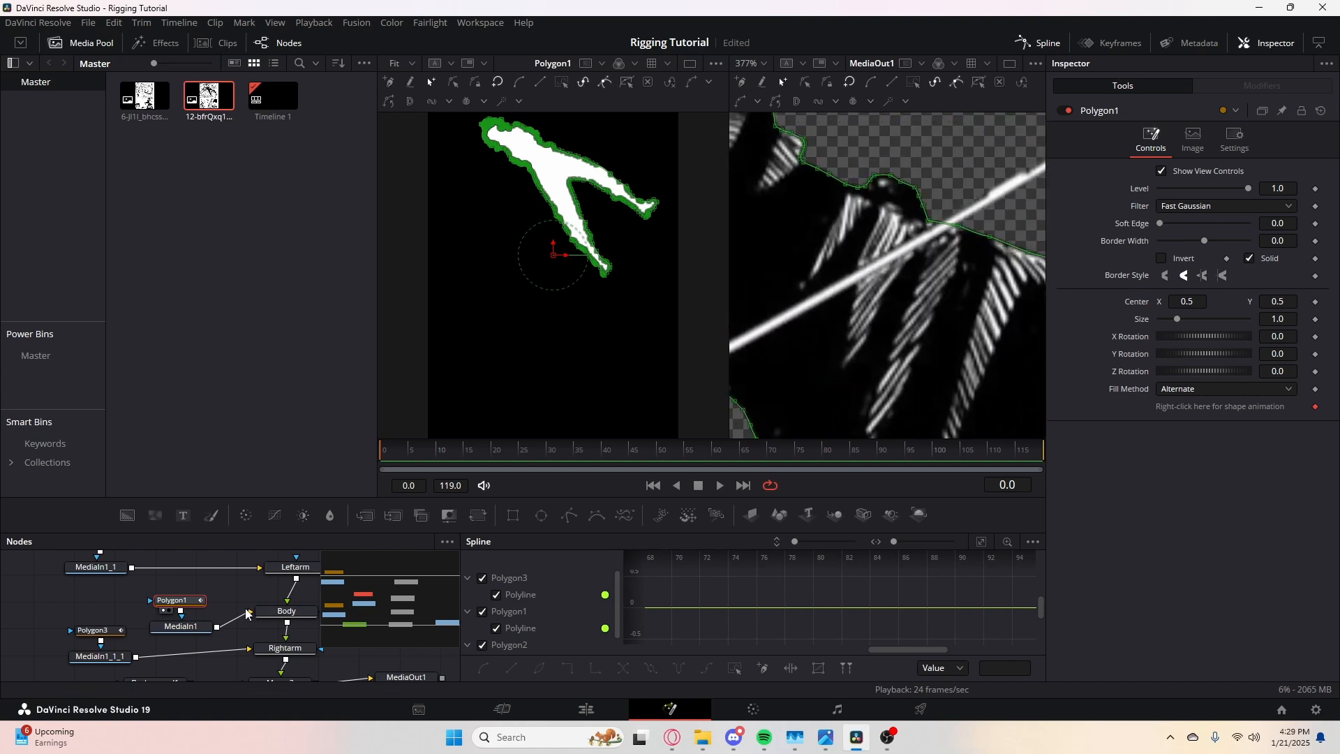
# - Align MediaIn1 and its Polygon1 mask with the other media nodes, and select the Left arm Merge
pyautogui.moveTo(198, 629); pyautogui.dragTo(180, 601)
pyautogui.moveTo(182, 618); pyautogui.dragTo(101, 608)
pyautogui.click(192, 628)
pyautogui.scroll(-3, 189, 632)
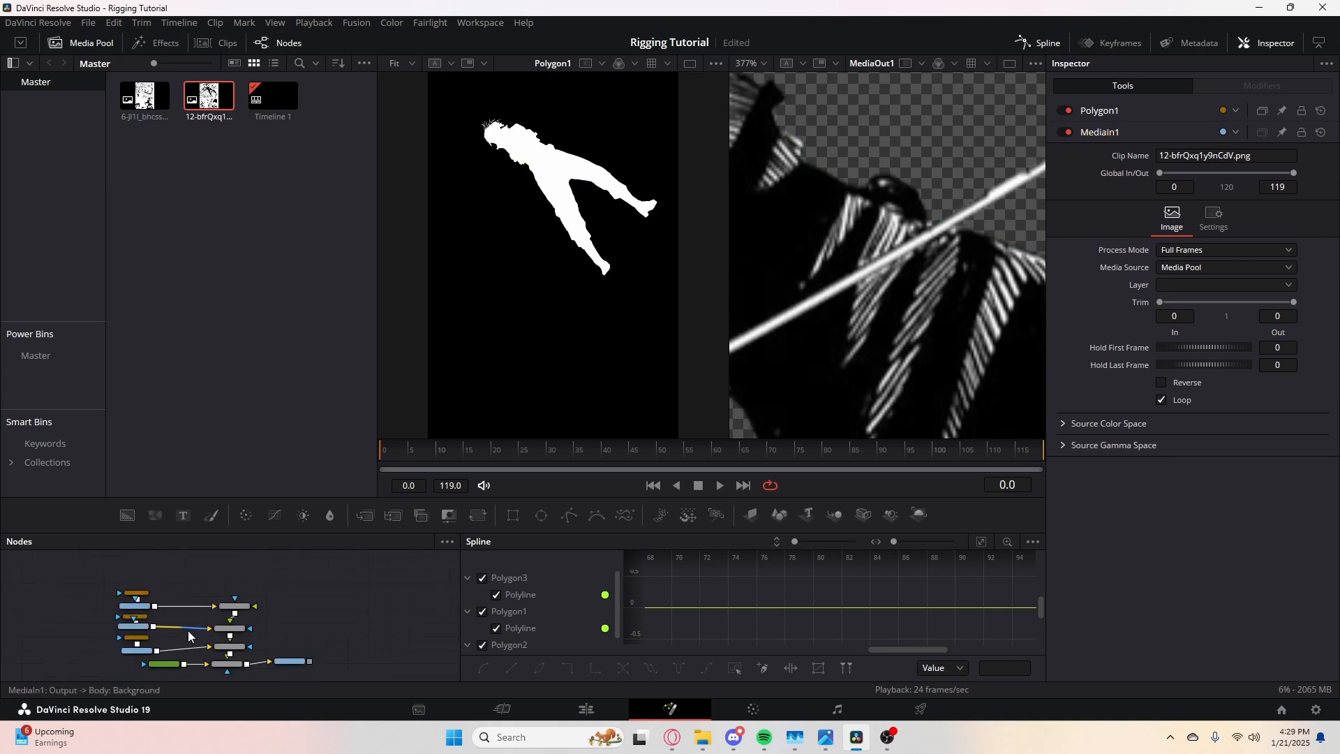
pyautogui.scroll(4, 188, 635)
pyautogui.click(246, 599)
pyautogui.scroll(-3, 907, 272)
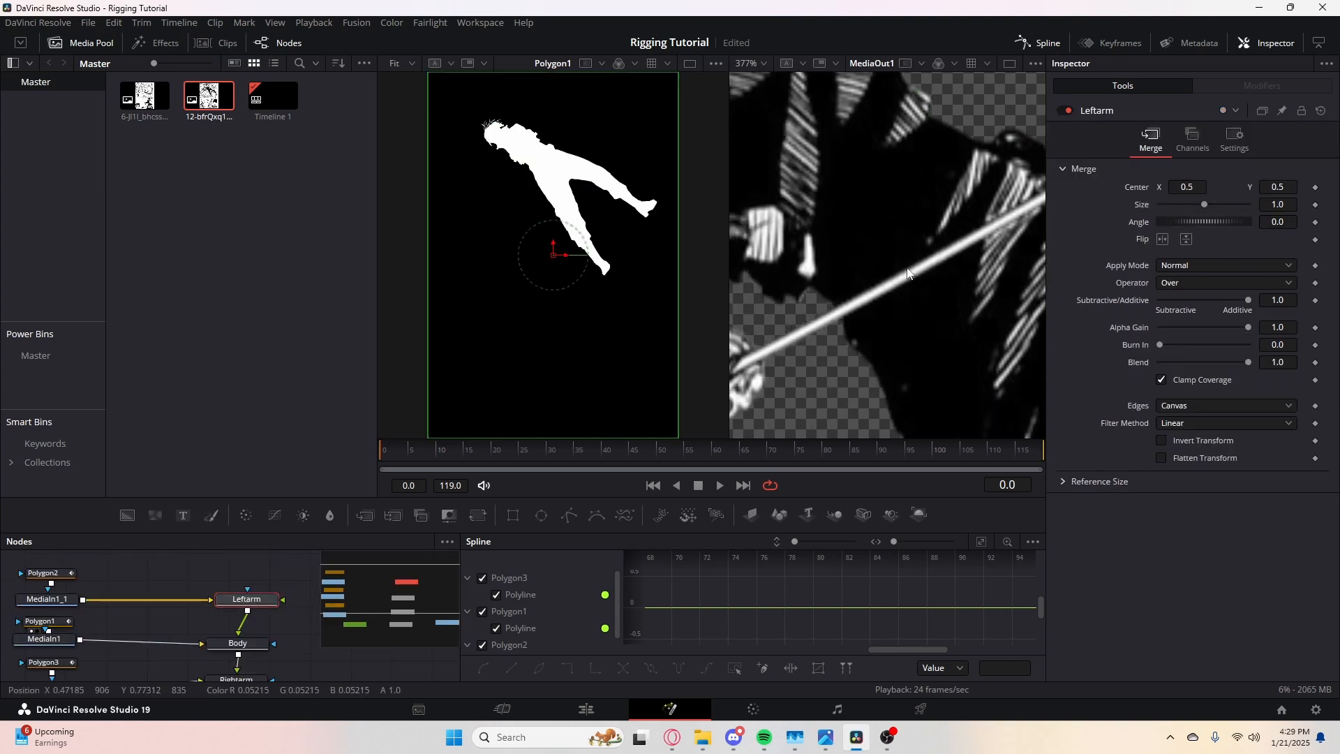
pyautogui.scroll(-5, 907, 272)
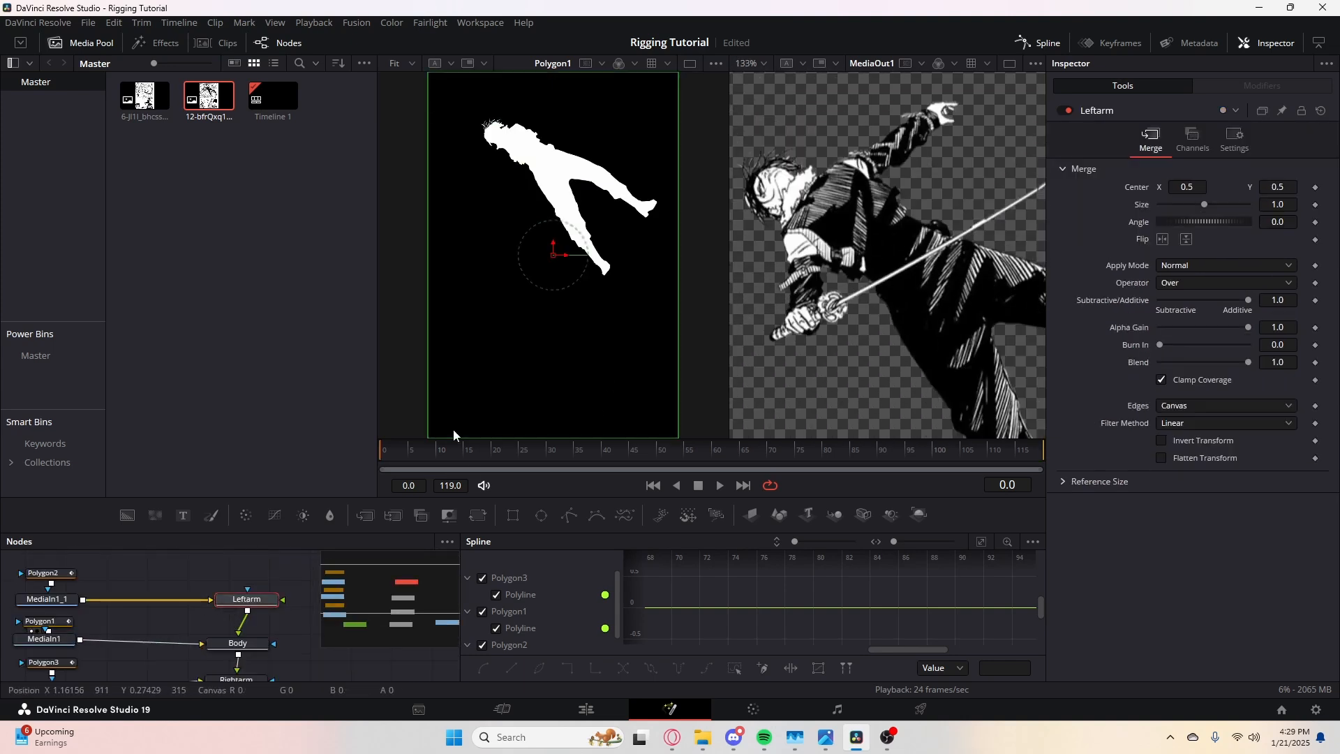
# - Add a Transform node between MediaIn1_1 and the Left arm Merge
pyautogui.click(88, 601)
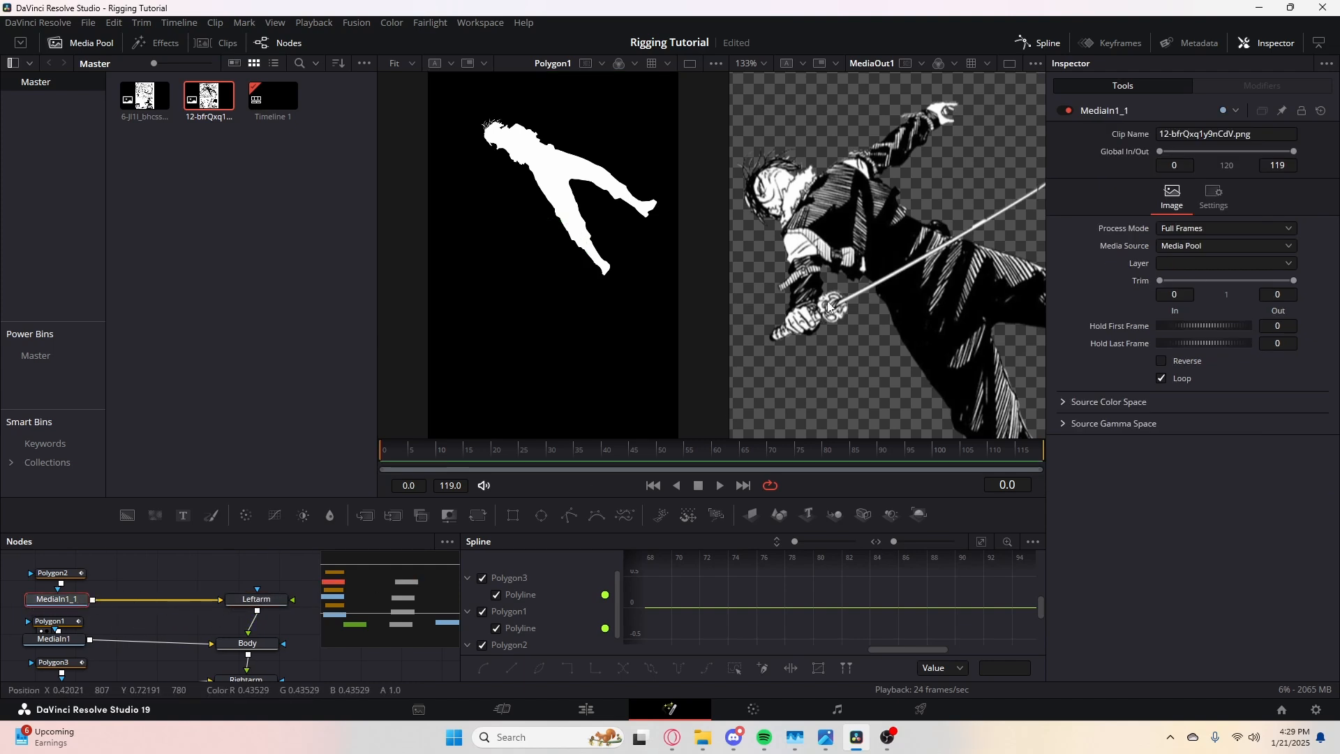
pyautogui.hotkey('shift', 'space')
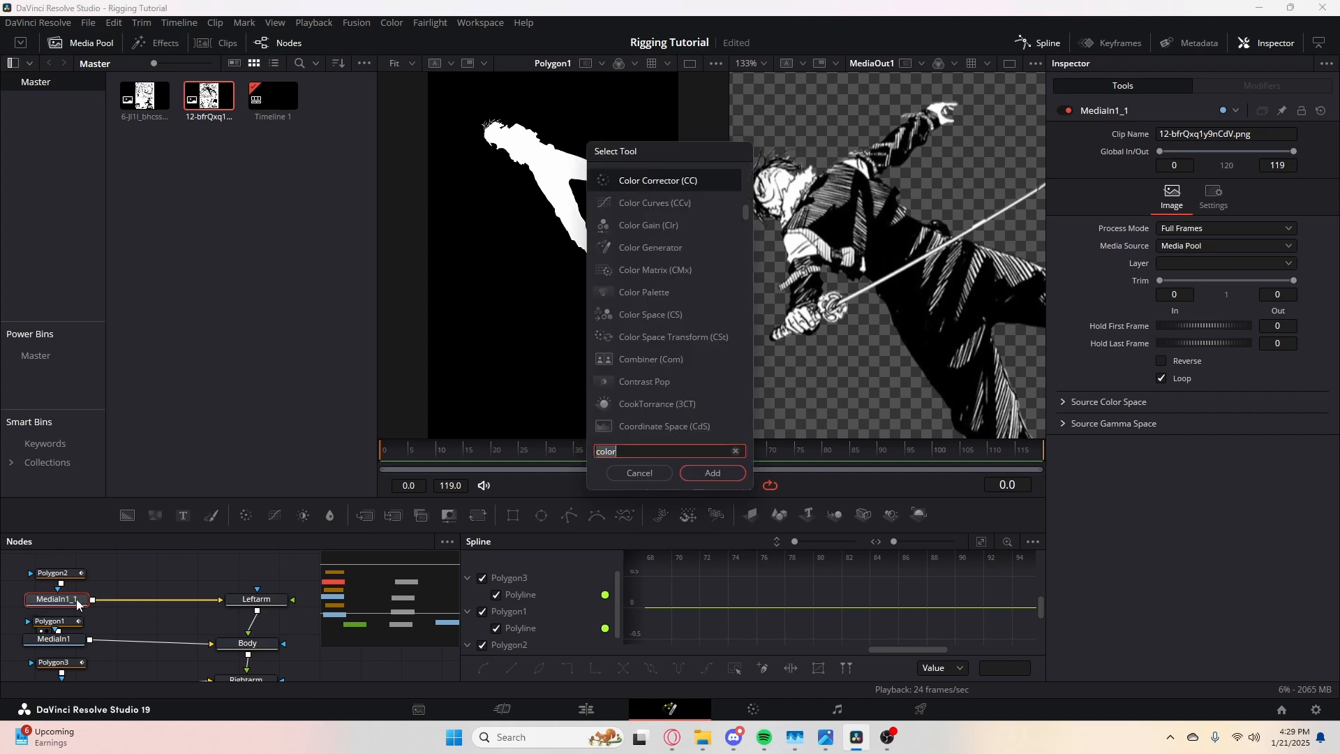
pyautogui.write('transform')
pyautogui.press('Return')
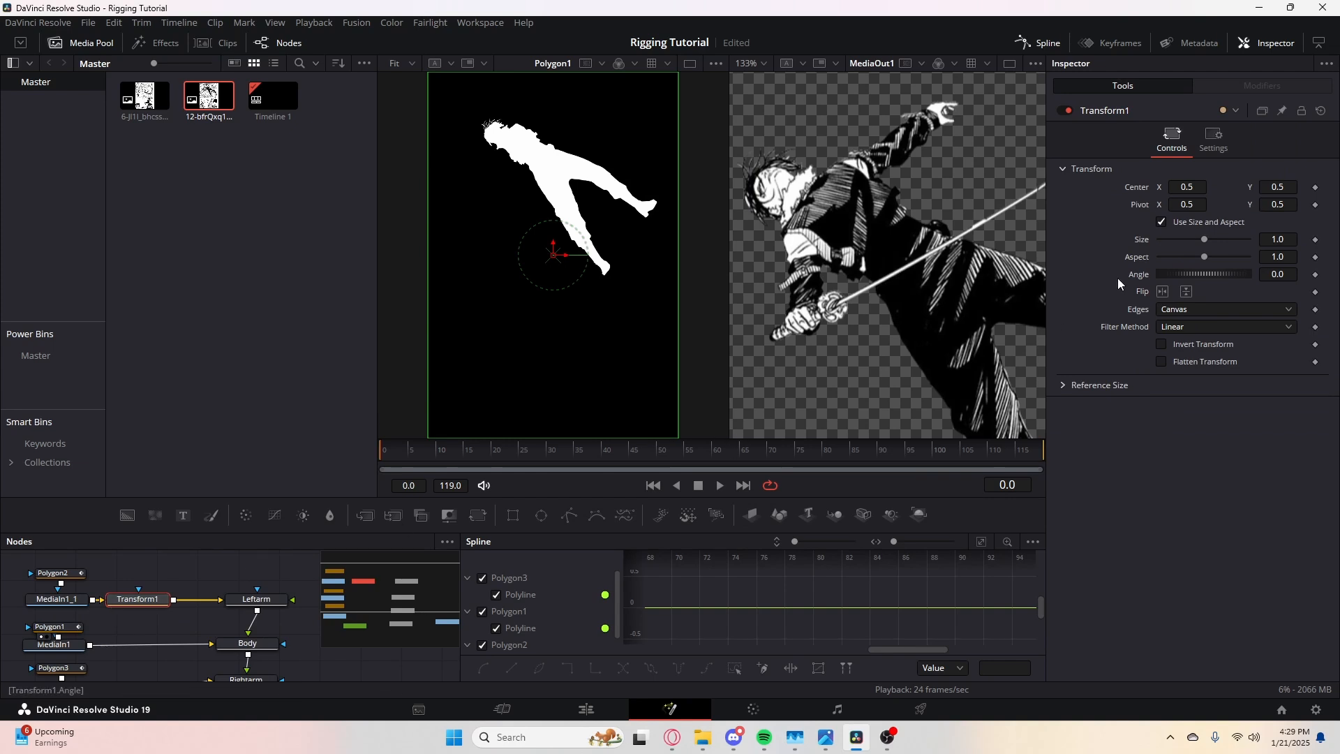
# - Try rotating the sword arm to an angle of 15.7 with Transform1, and reset the angle to 0
pyautogui.moveTo(1207, 275); pyautogui.dragTo(1206, 270)
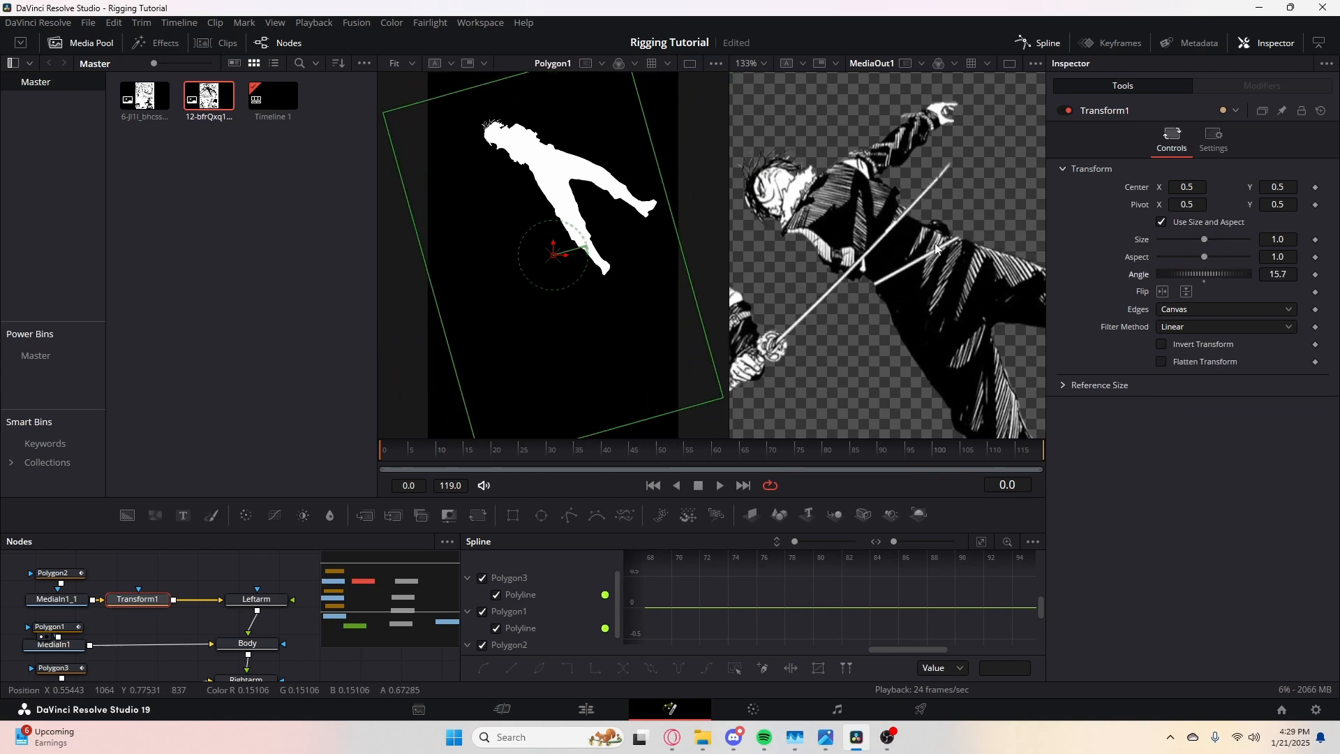
pyautogui.scroll(3, 948, 257)
pyautogui.scroll(-2, 948, 256)
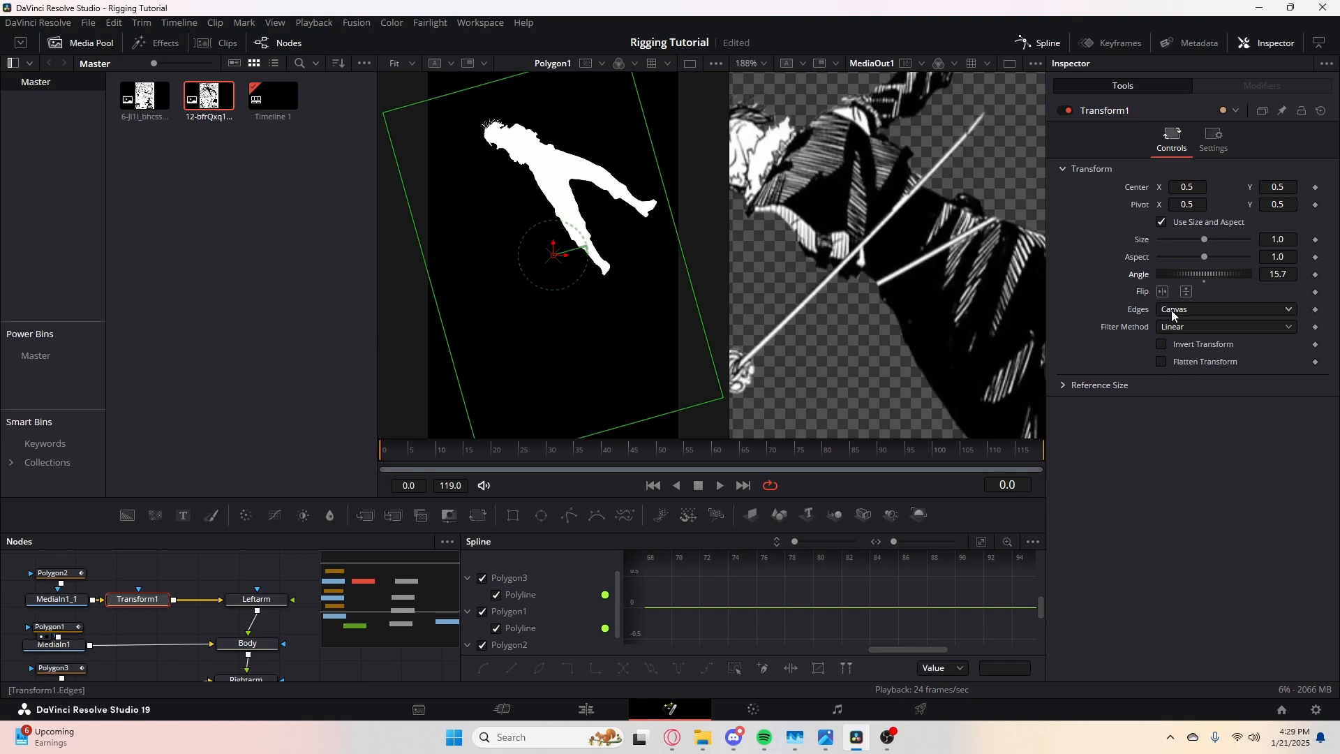
pyautogui.click(1274, 274)
pyautogui.write('0')
pyautogui.press('Return')
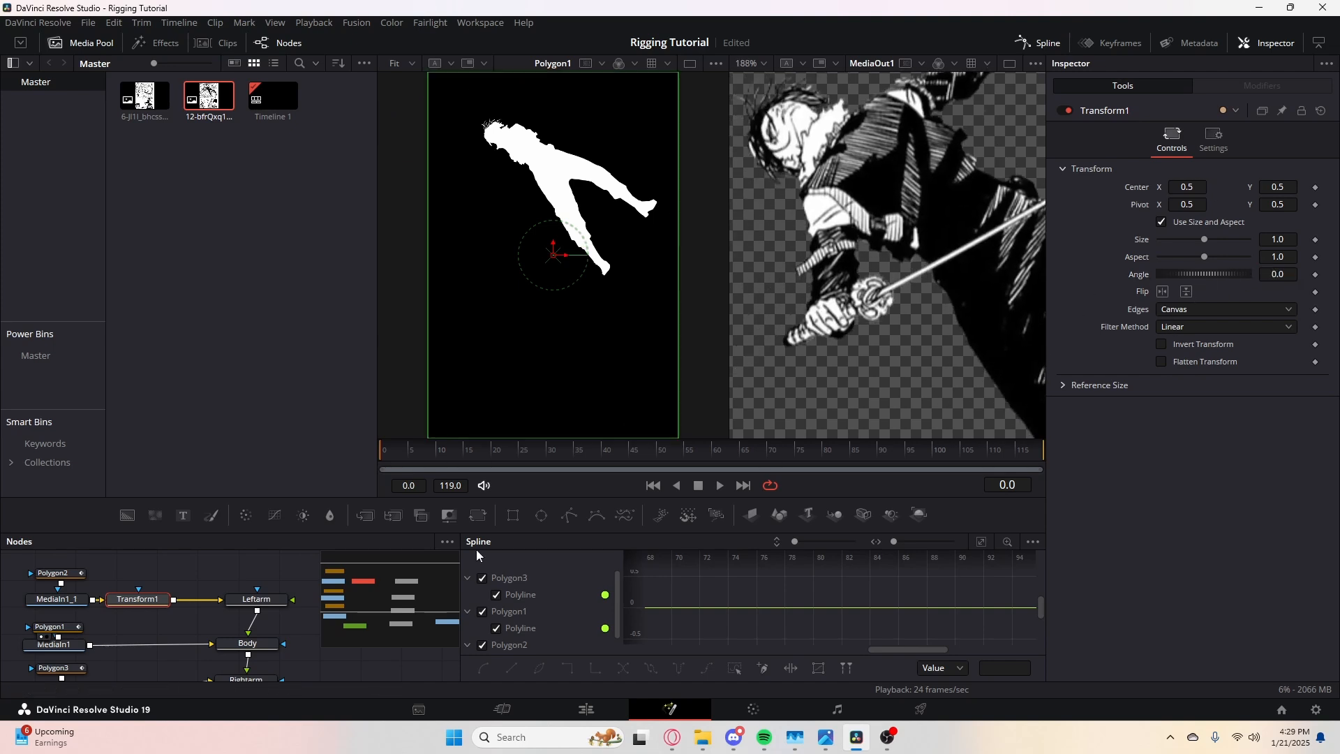
# - Insert a Paint node between MediaIn1 and the Body Merge, and move Polygon1 back above MediaIn1
pyautogui.moveTo(212, 611); pyautogui.dragTo(233, 580)
pyautogui.click(101, 615)
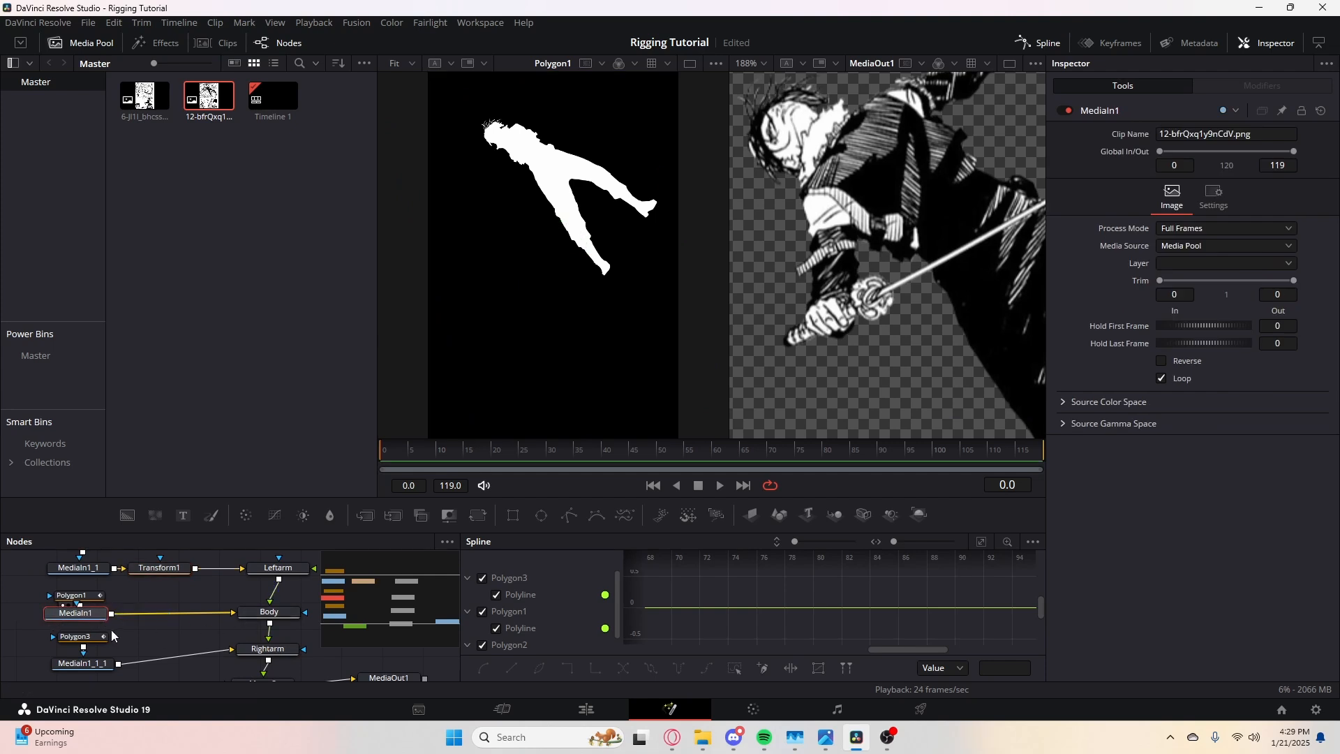
pyautogui.hotkey('shift', 'space')
pyautogui.write('transformpaint')
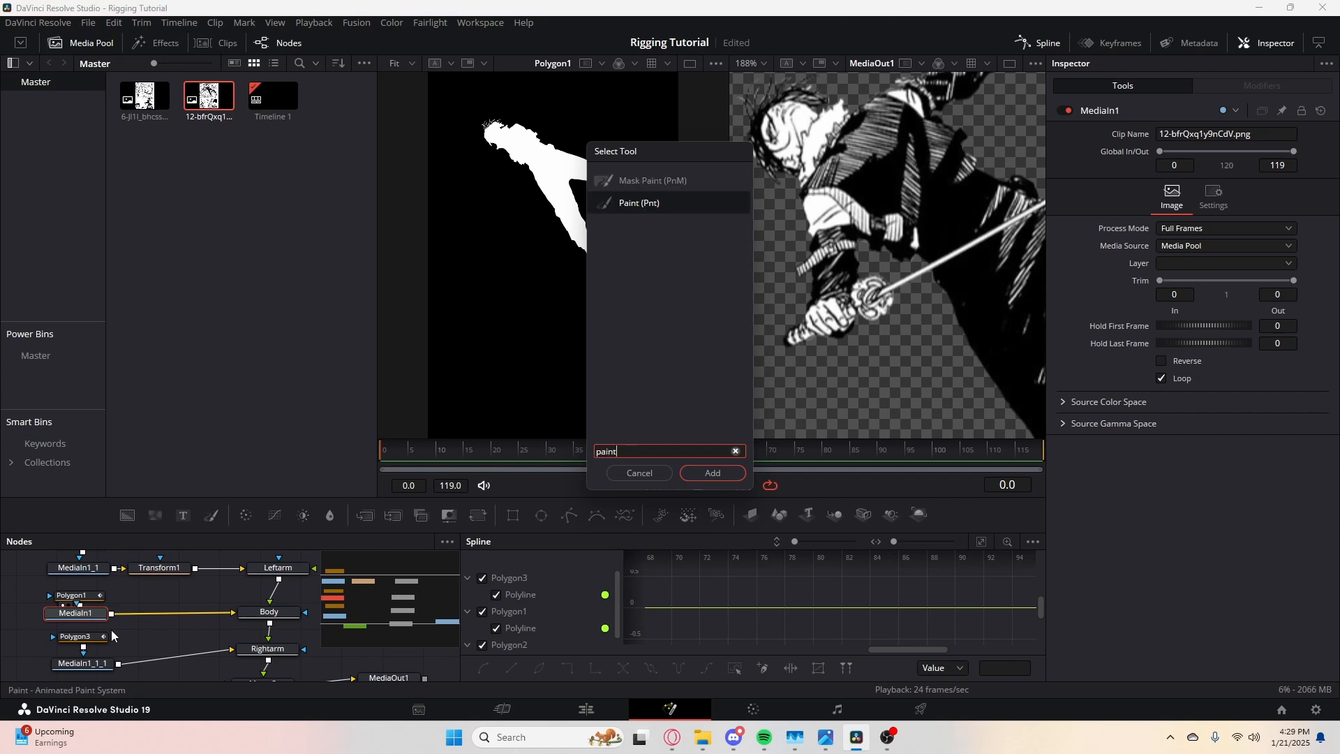
pyautogui.press('Return')
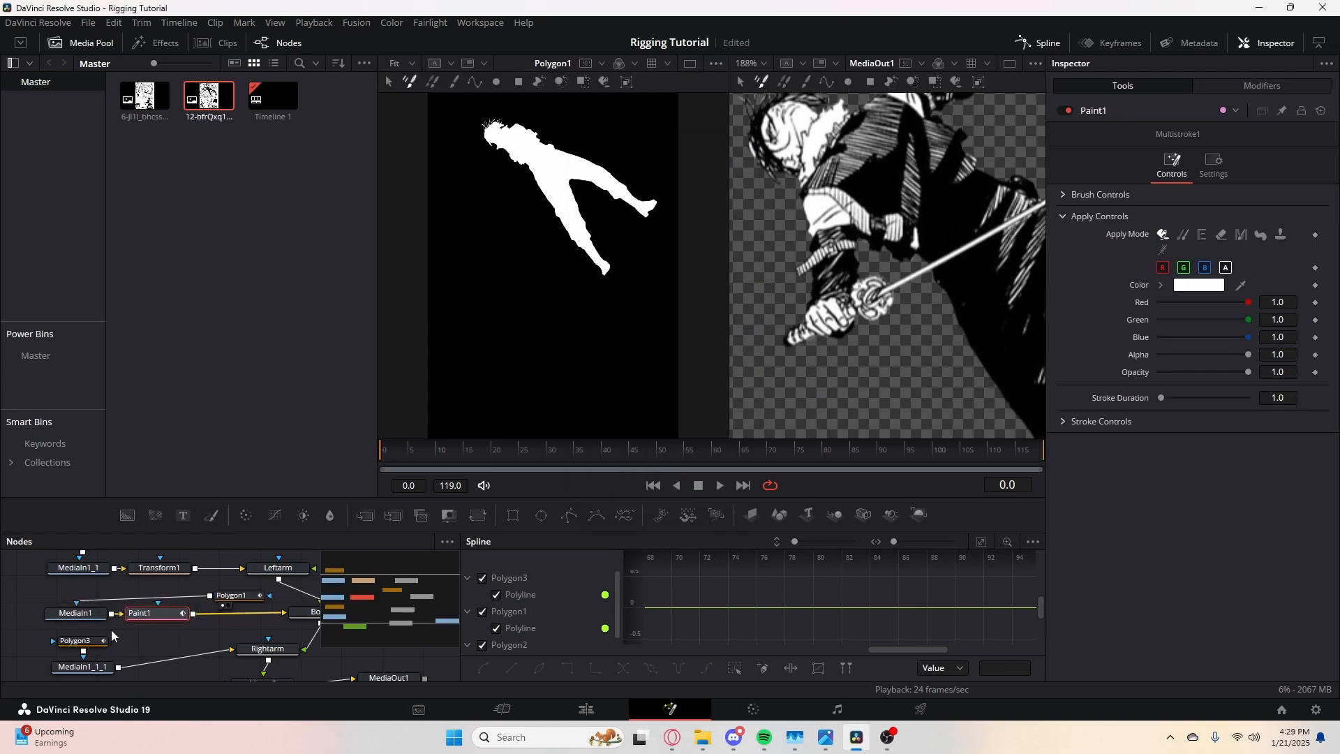
pyautogui.click(64, 599)
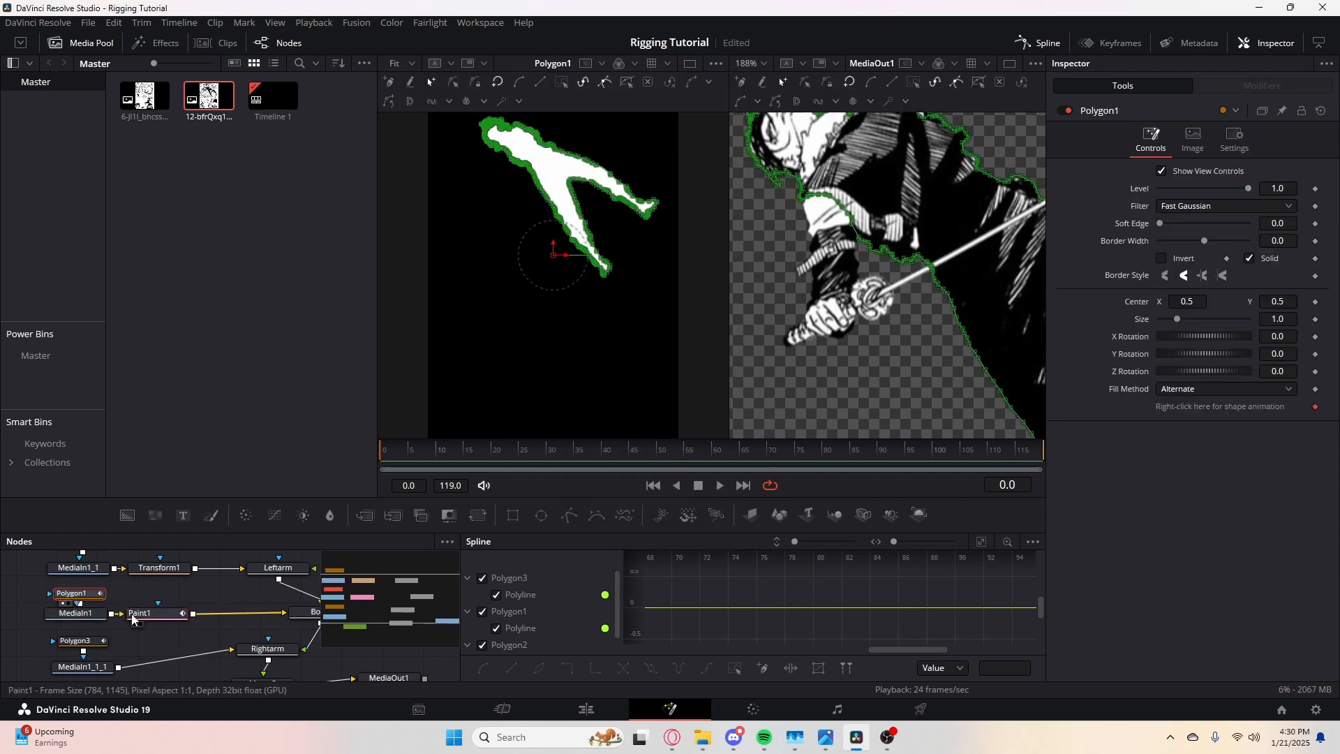
# - Set Paint1's stroke duration to 900 with the playhead at frame 0
pyautogui.click(136, 614)
pyautogui.click(382, 453)
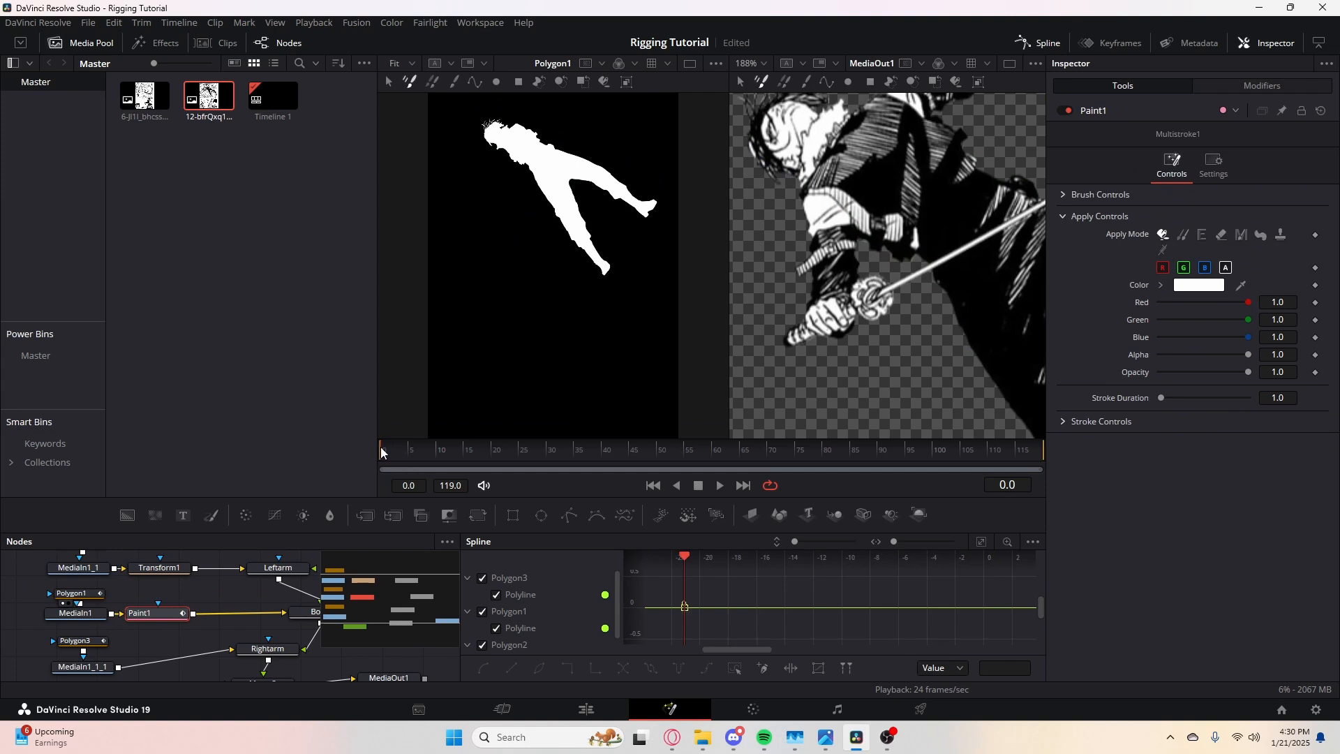
pyautogui.moveTo(387, 453)
pyautogui.mouseDown()
pyautogui.moveTo(412, 451)
pyautogui.moveTo(384, 455)
pyautogui.mouseUp()
pyautogui.click(1281, 399)
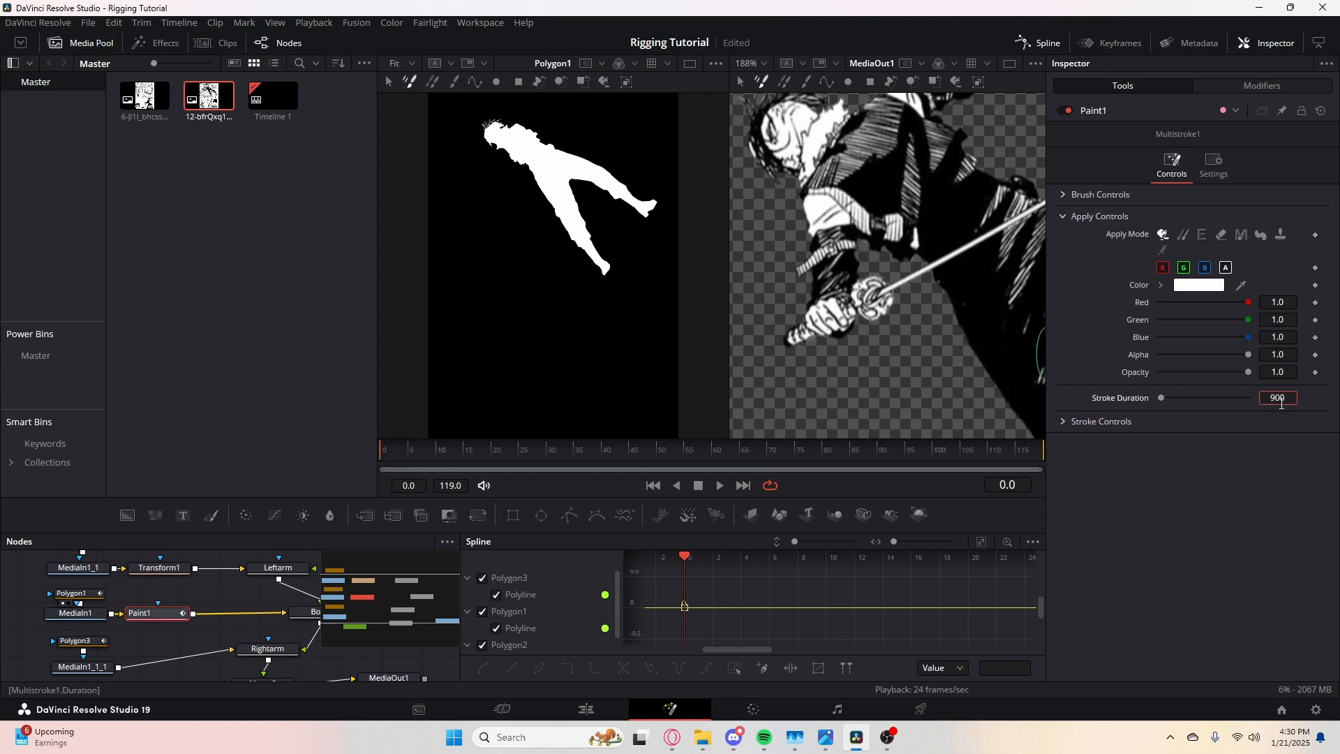
pyautogui.write('900')
pyautogui.press('Tab')
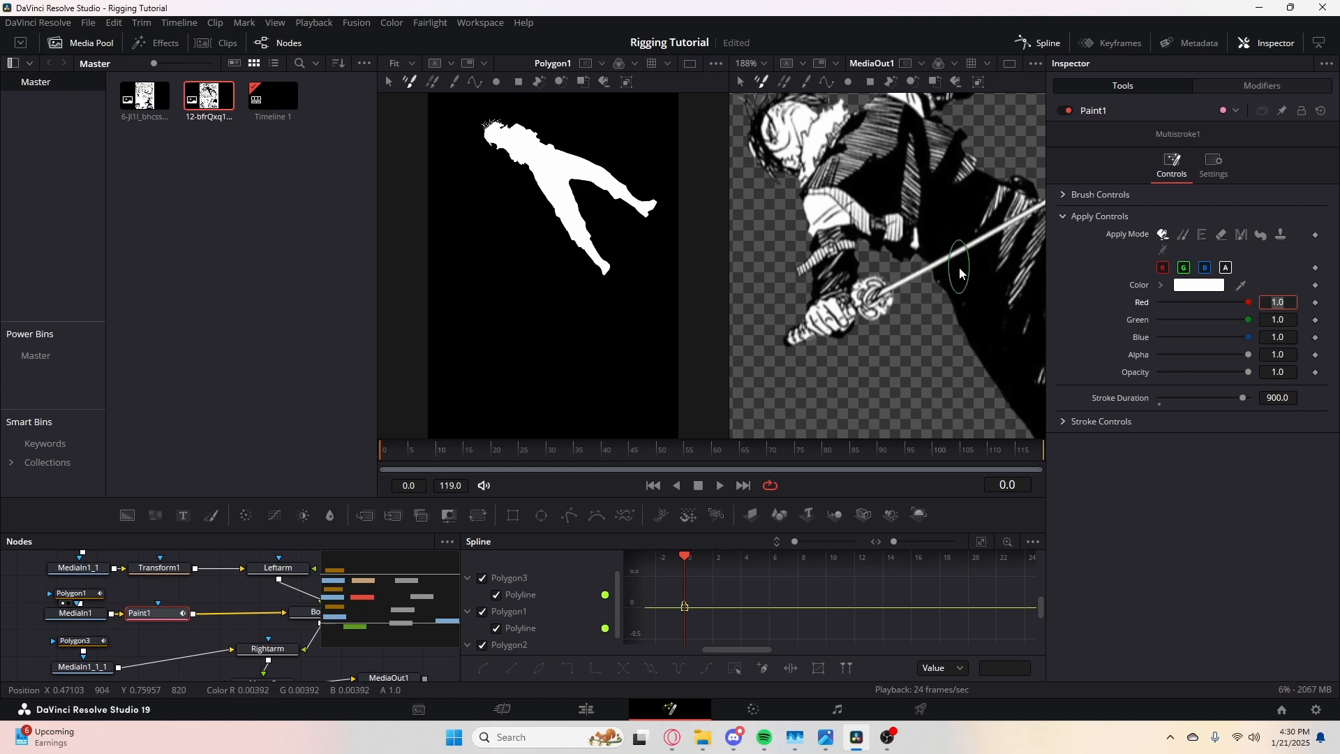
# - Sample black from the body as the Paint1 brush colour and set the brush softness to 0.001
pyautogui.moveTo(1001, 239); pyautogui.dragTo(948, 234)
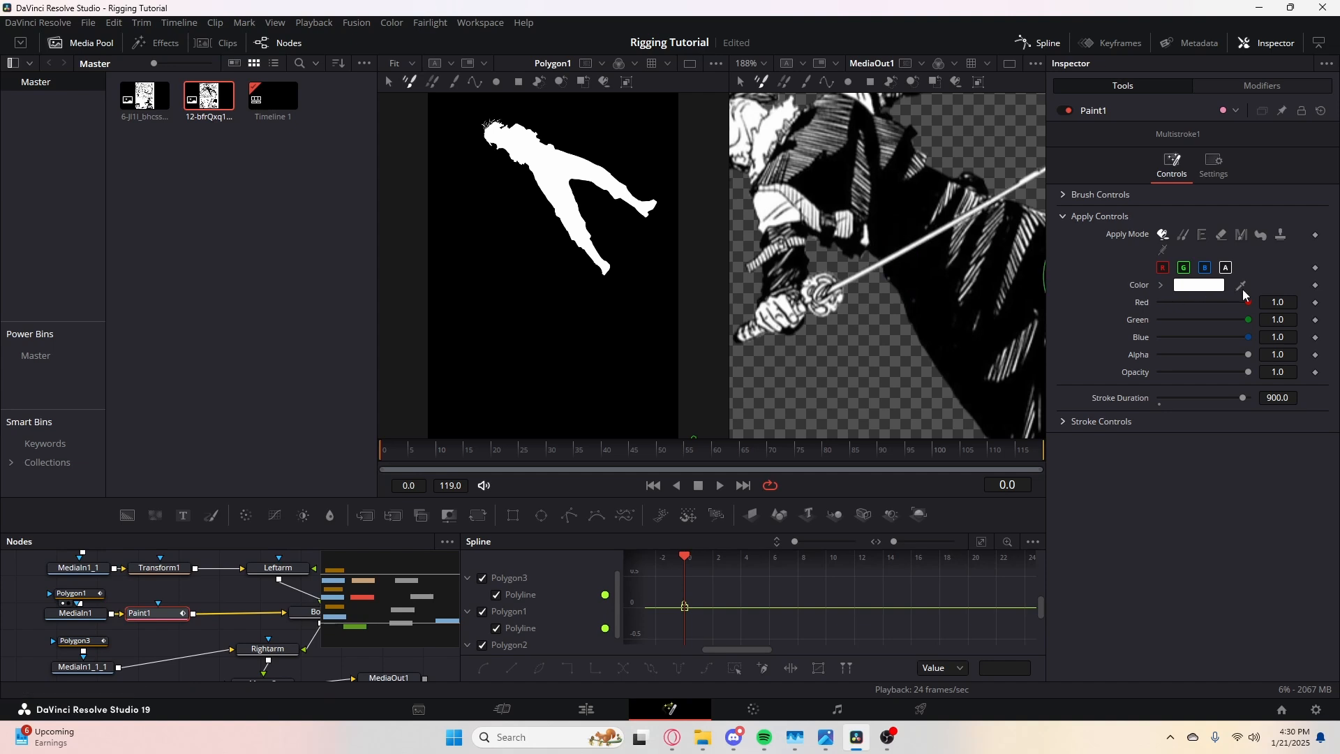
pyautogui.moveTo(1241, 286); pyautogui.dragTo(934, 261)
pyautogui.click(1078, 196)
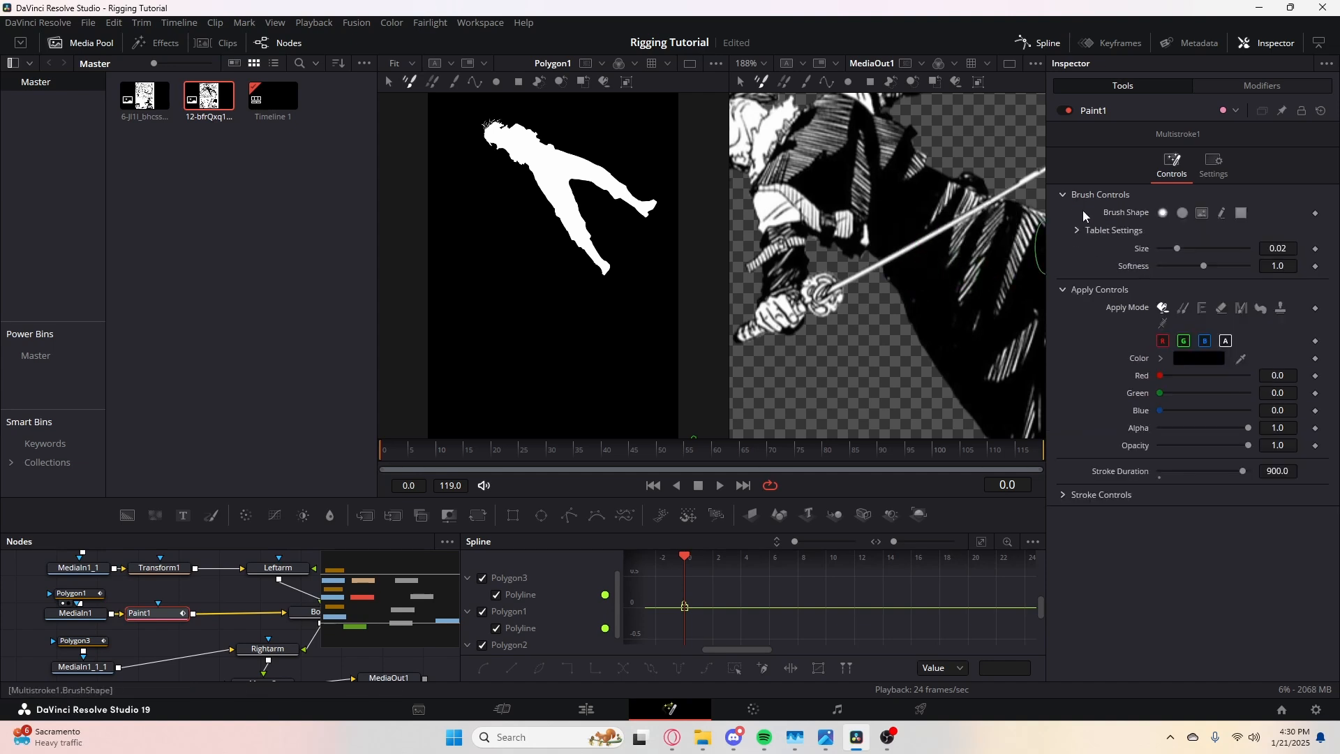
pyautogui.moveTo(1203, 266); pyautogui.dragTo(1187, 264)
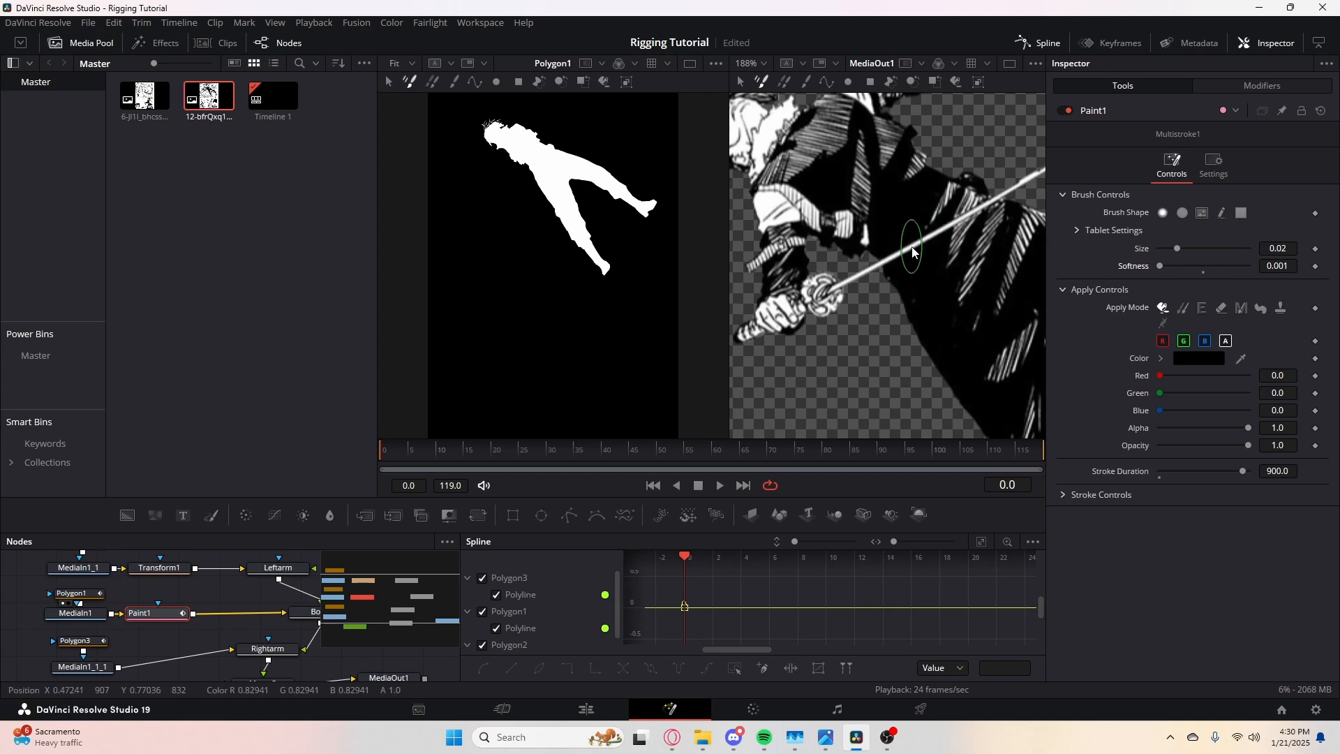
# - Reduce the Paint1 brush size to about 0.0101 for the sword blade, and load Paint1 in the other viewer
pyautogui.scroll(5, 913, 252)
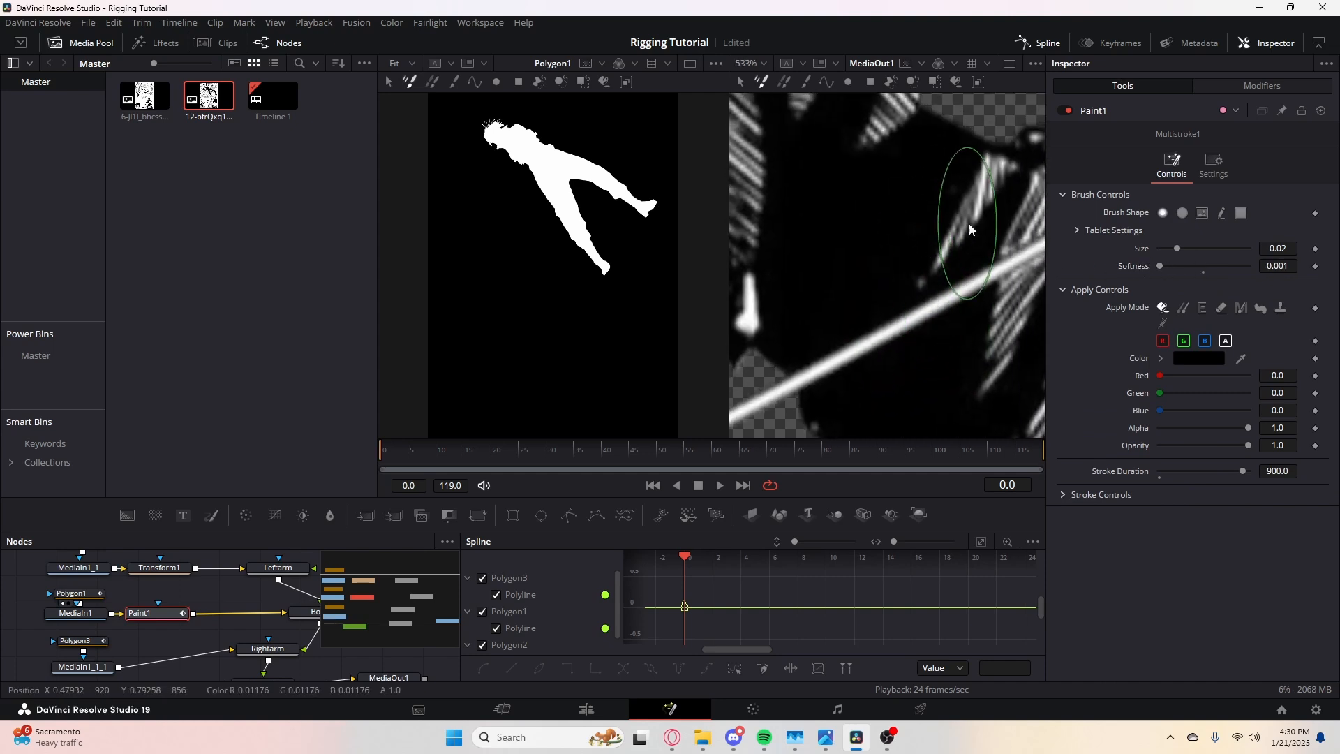
pyautogui.moveTo(953, 263); pyautogui.dragTo(957, 189)
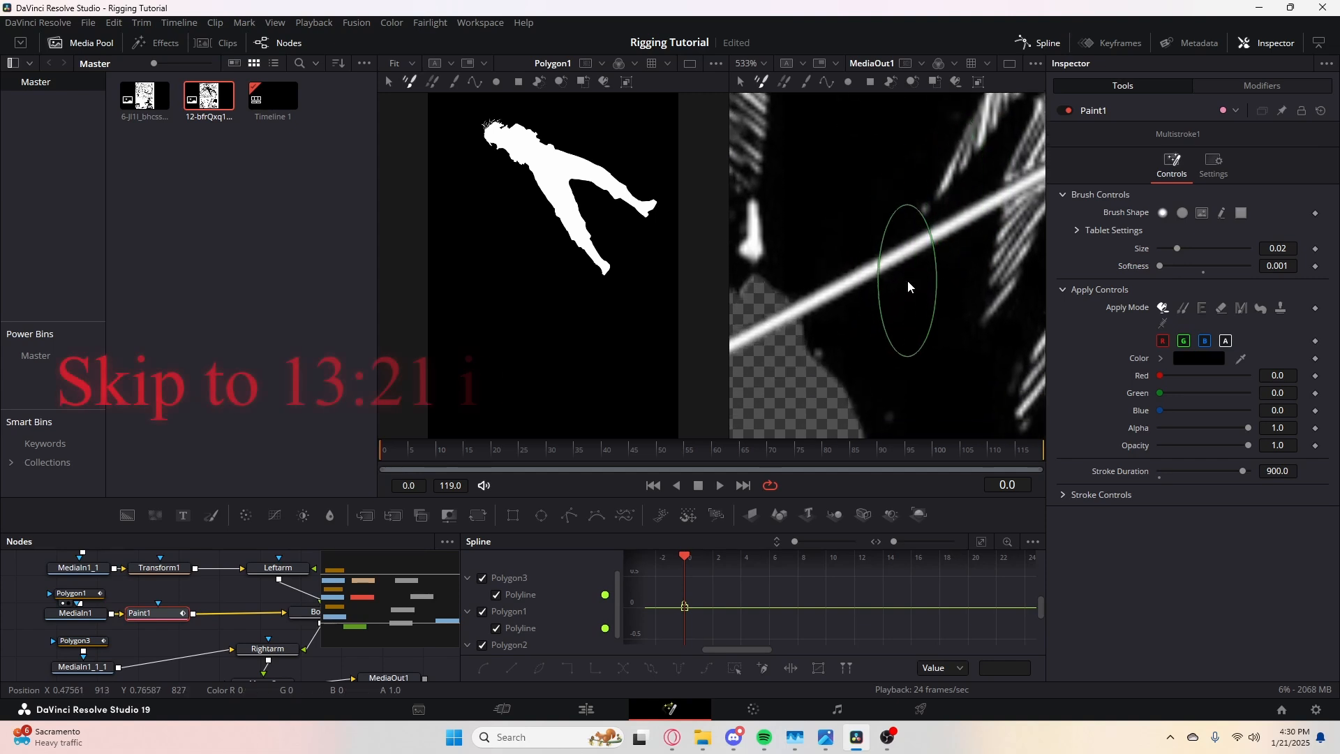
pyautogui.moveTo(908, 280)
pyautogui.mouseDown()
pyautogui.moveTo(848, 287)
pyautogui.moveTo(870, 279)
pyautogui.mouseUp()
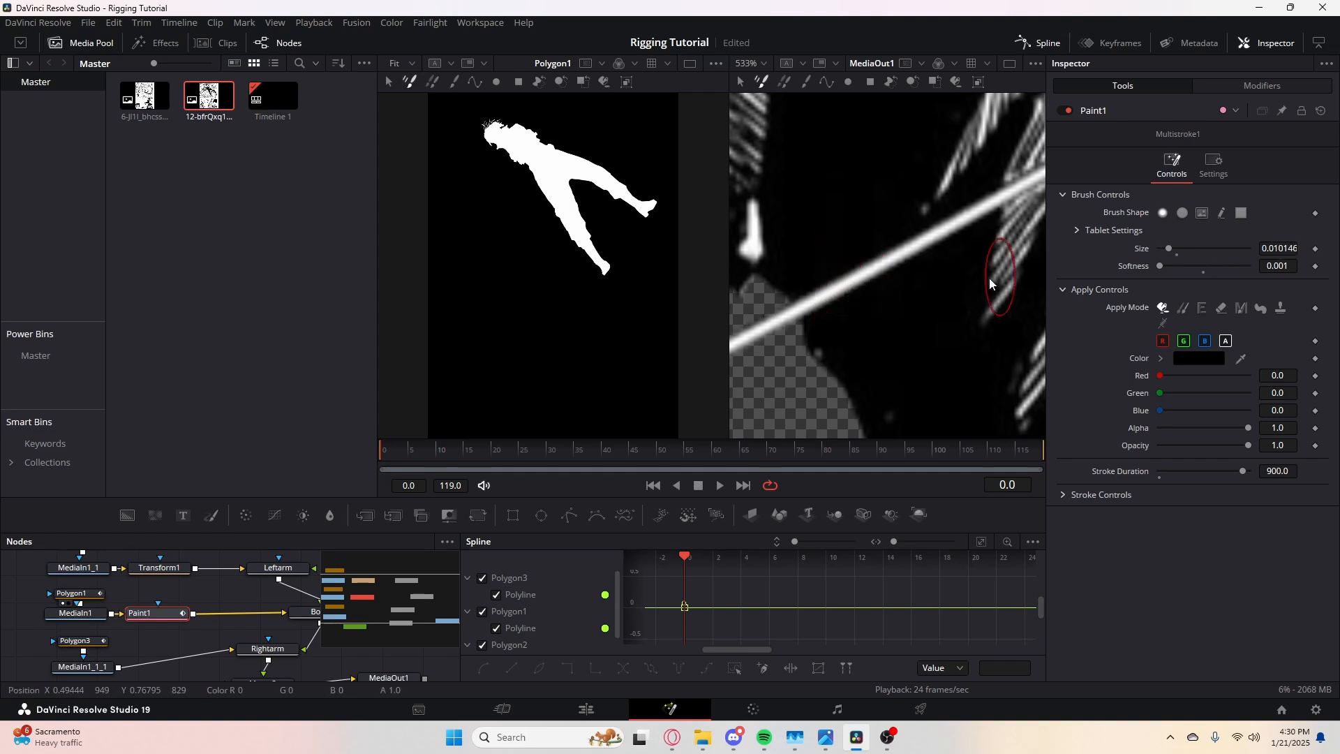
pyautogui.scroll(-3, 906, 275)
pyautogui.scroll(3, 894, 284)
pyautogui.scroll(1, 847, 302)
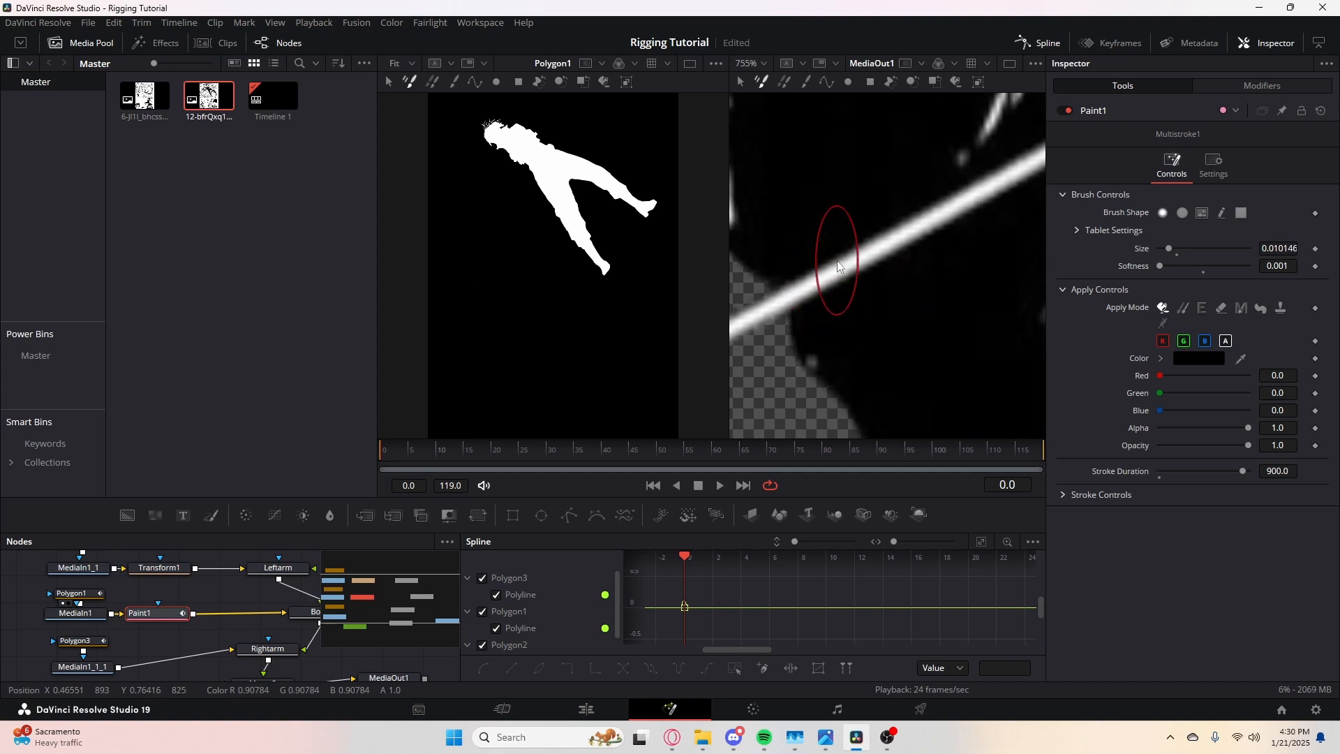
pyautogui.click(137, 622)
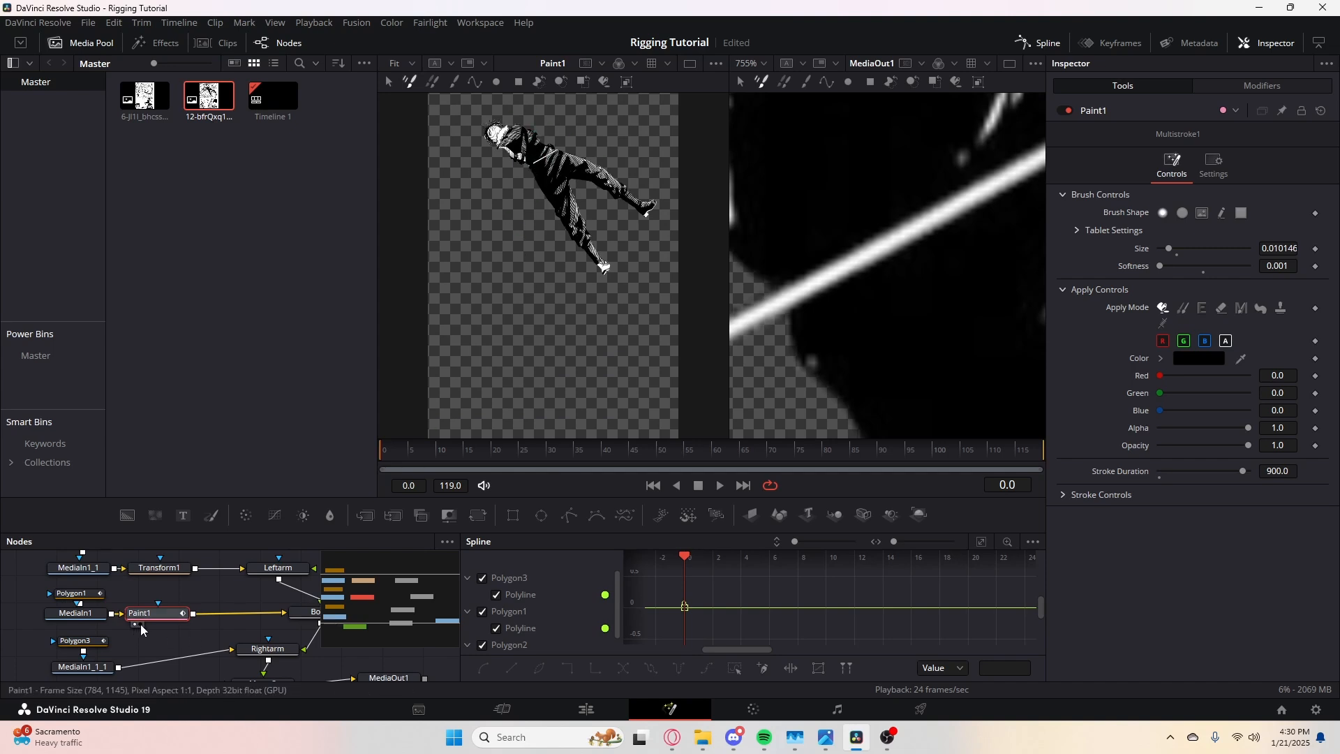
# - Paint black over the sword blade where it crosses the solid black part of the torso
pyautogui.scroll(5, 541, 233)
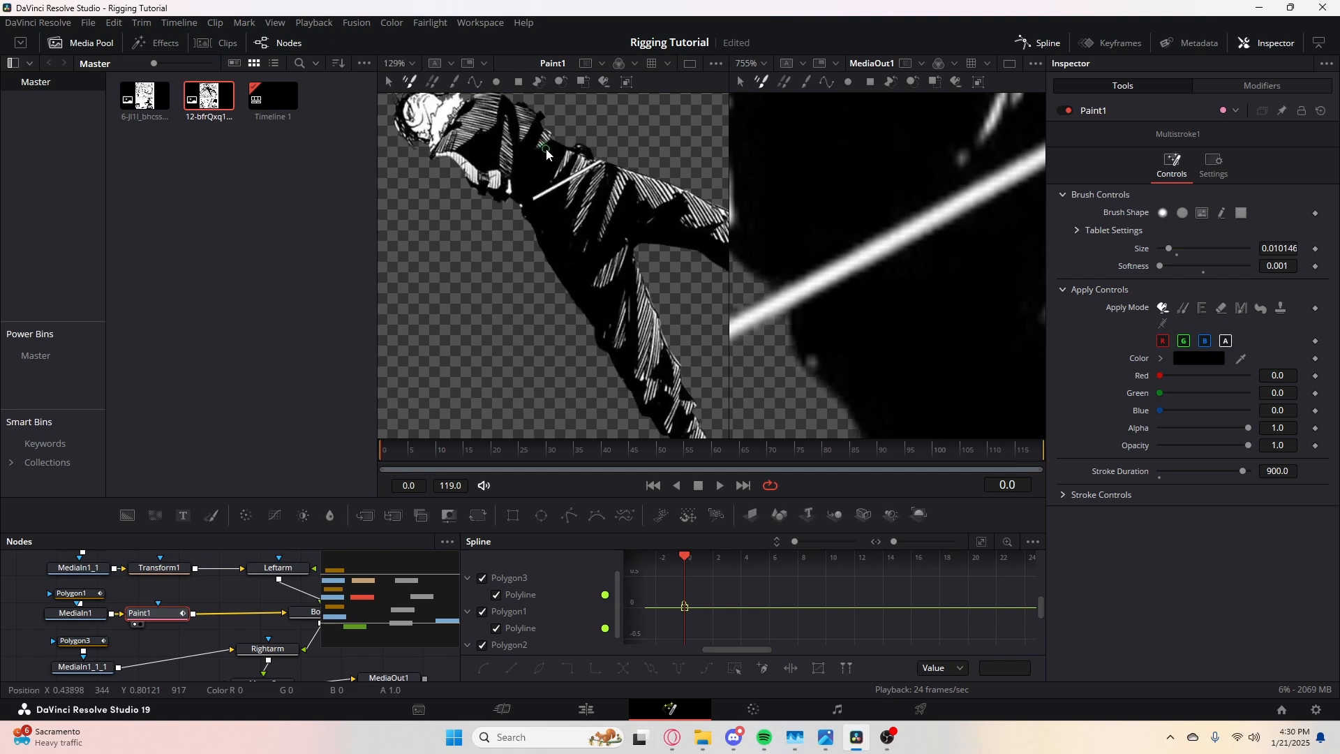
pyautogui.scroll(4, 502, 252)
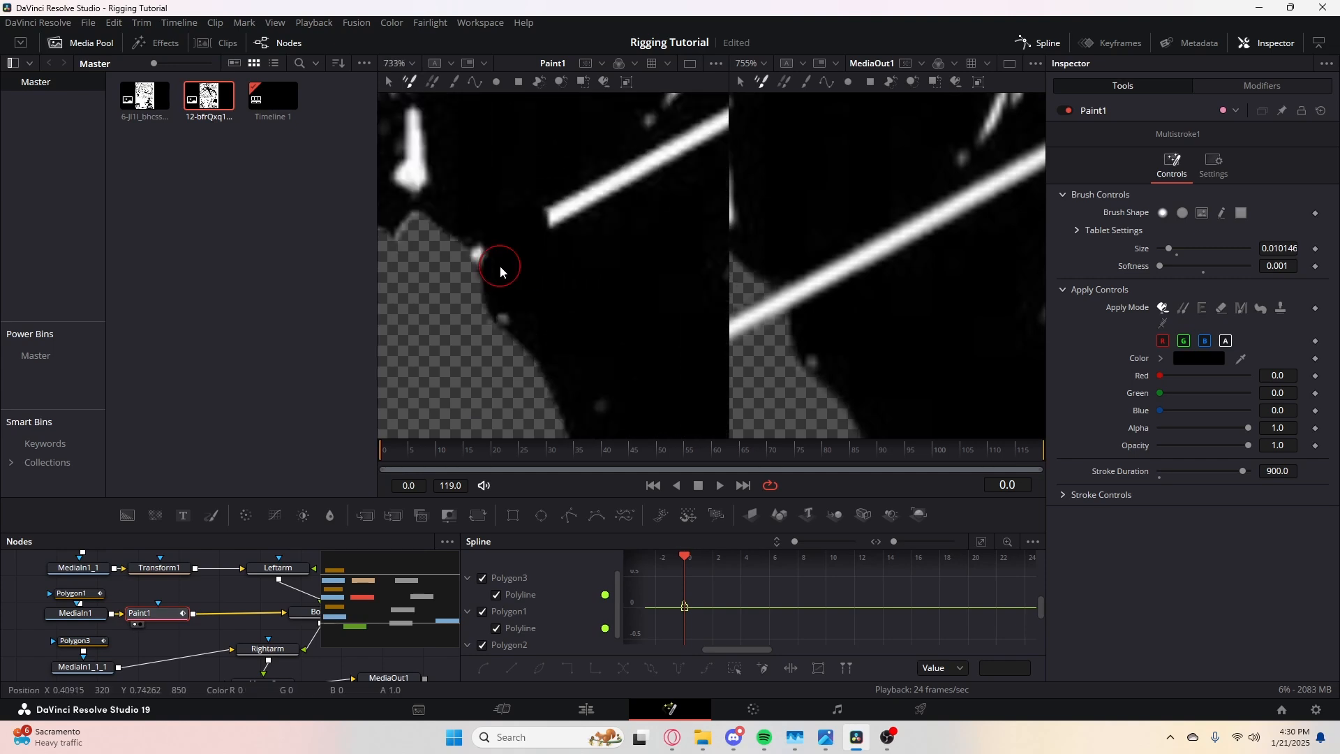
pyautogui.moveTo(538, 216)
pyautogui.mouseDown()
pyautogui.moveTo(626, 182)
pyautogui.moveTo(543, 278)
pyautogui.moveTo(613, 240)
pyautogui.moveTo(576, 277)
pyautogui.moveTo(422, 358)
pyautogui.mouseUp()
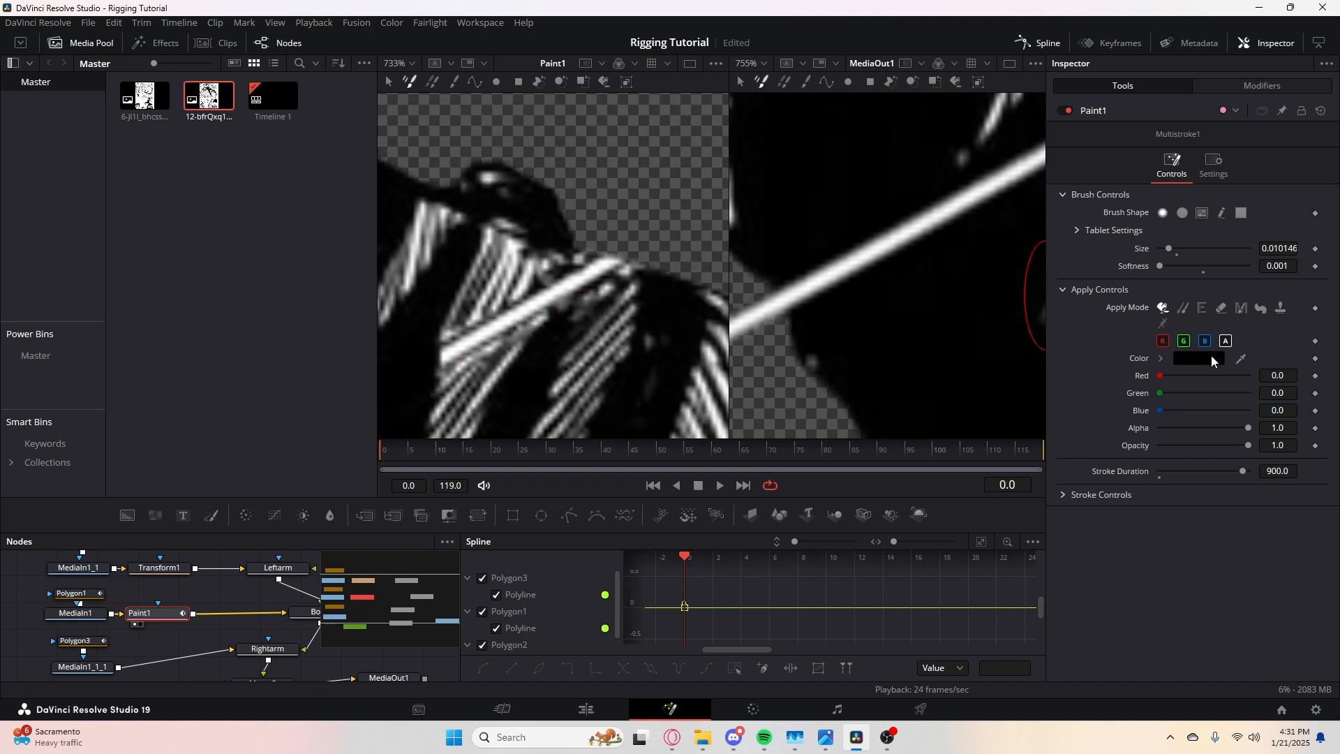
# - Sample dark grey (about 0.247) from the torso hatching and paint over the blade crossing the hatched folds, enlarging the brush to about 0.0033
pyautogui.moveTo(676, 362); pyautogui.dragTo(748, 332)
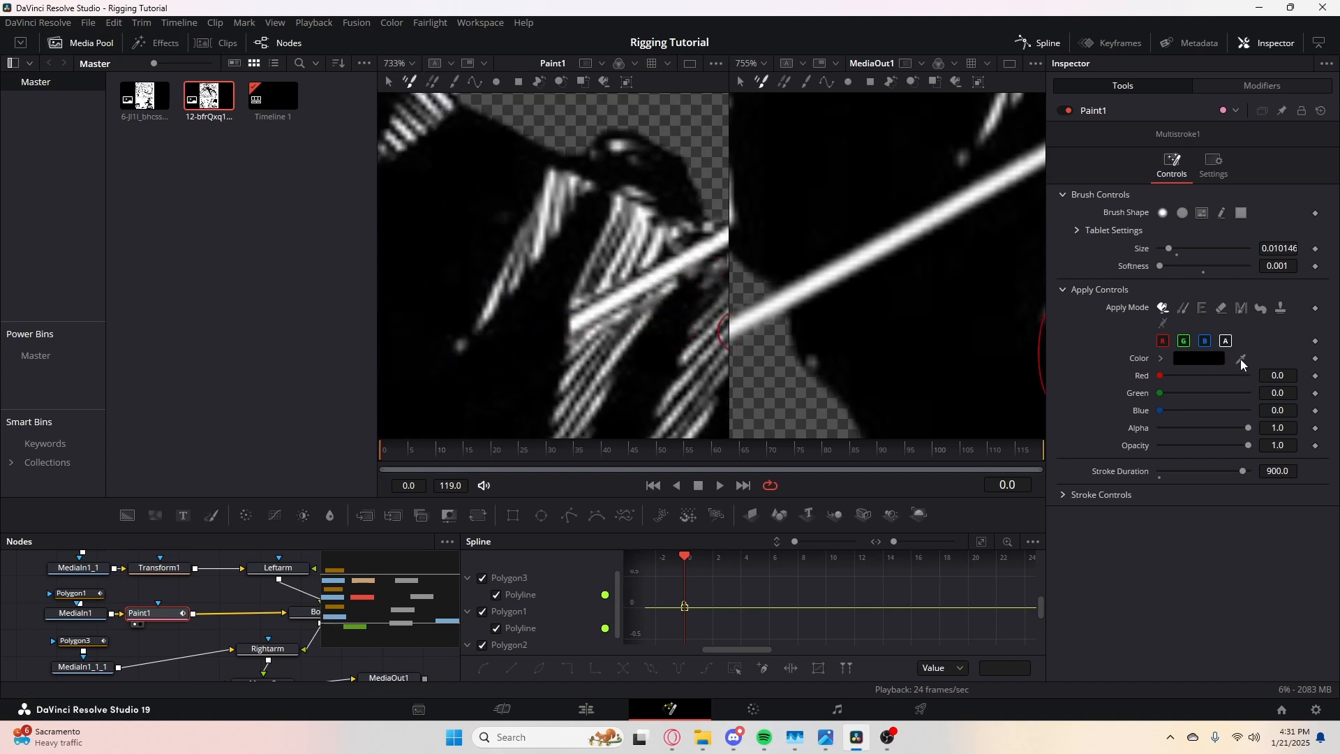
pyautogui.moveTo(1241, 359)
pyautogui.mouseDown()
pyautogui.moveTo(593, 325)
pyautogui.moveTo(604, 321)
pyautogui.moveTo(586, 364)
pyautogui.moveTo(569, 334)
pyautogui.moveTo(540, 335)
pyautogui.mouseUp()
pyautogui.scroll(5, 592, 300)
pyautogui.click(569, 338)
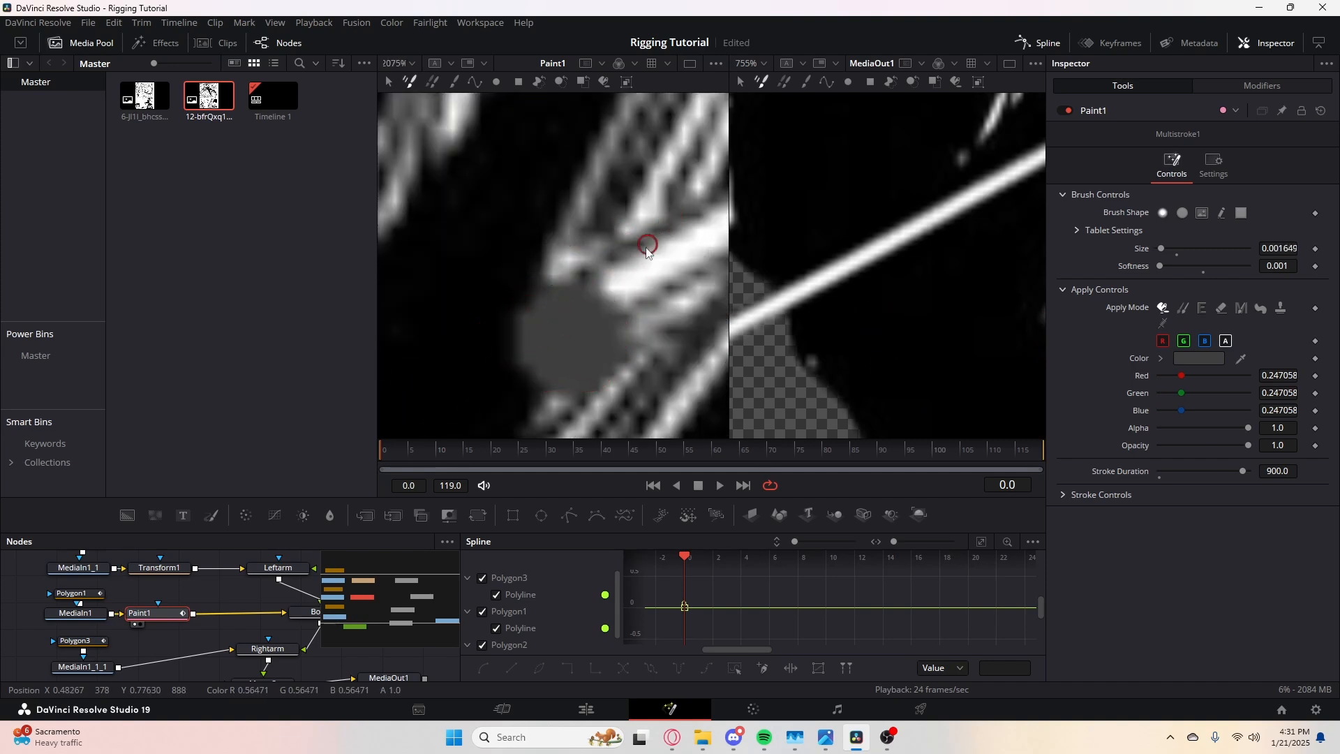
pyautogui.moveTo(622, 324); pyautogui.dragTo(548, 302)
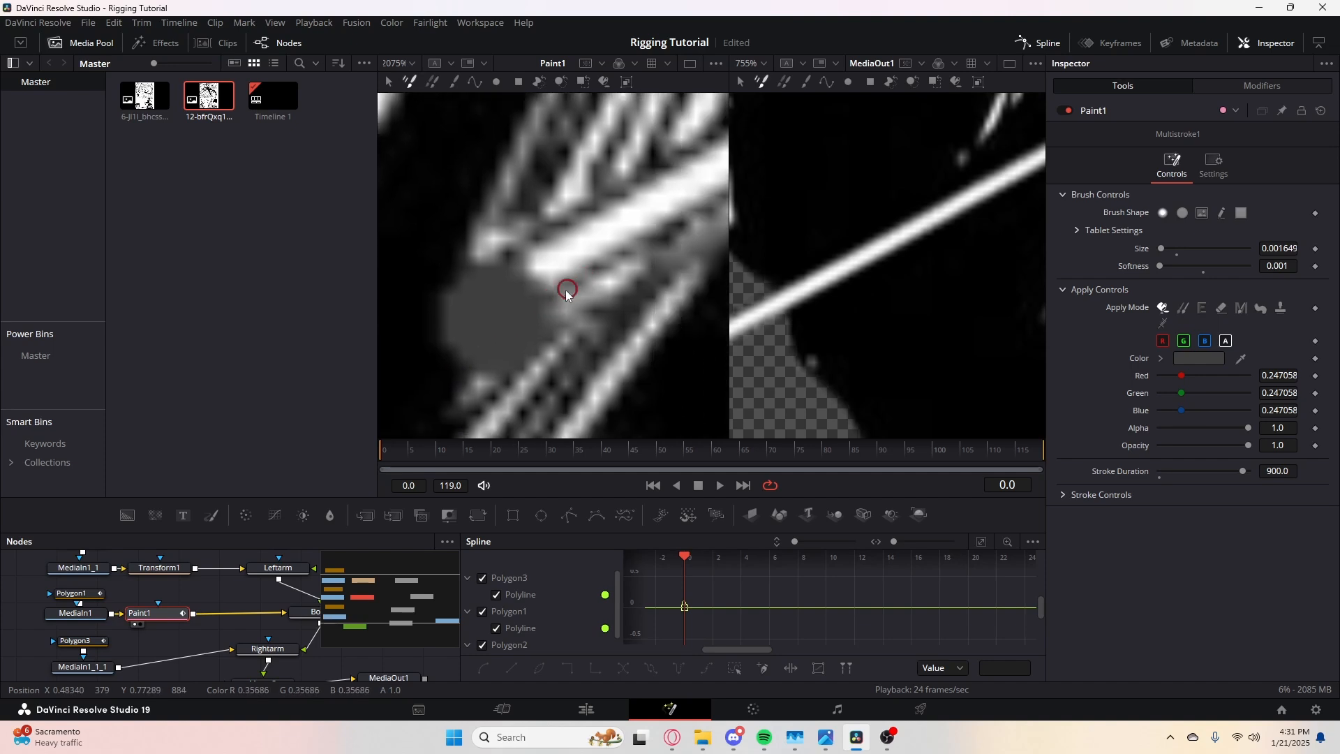
pyautogui.moveTo(592, 200)
pyautogui.mouseDown()
pyautogui.moveTo(477, 370)
pyautogui.moveTo(542, 318)
pyautogui.moveTo(468, 368)
pyautogui.moveTo(596, 202)
pyautogui.moveTo(594, 227)
pyautogui.moveTo(492, 303)
pyautogui.mouseUp()
pyautogui.hscroll(2, 513, 353)
pyautogui.moveTo(458, 367); pyautogui.dragTo(578, 237)
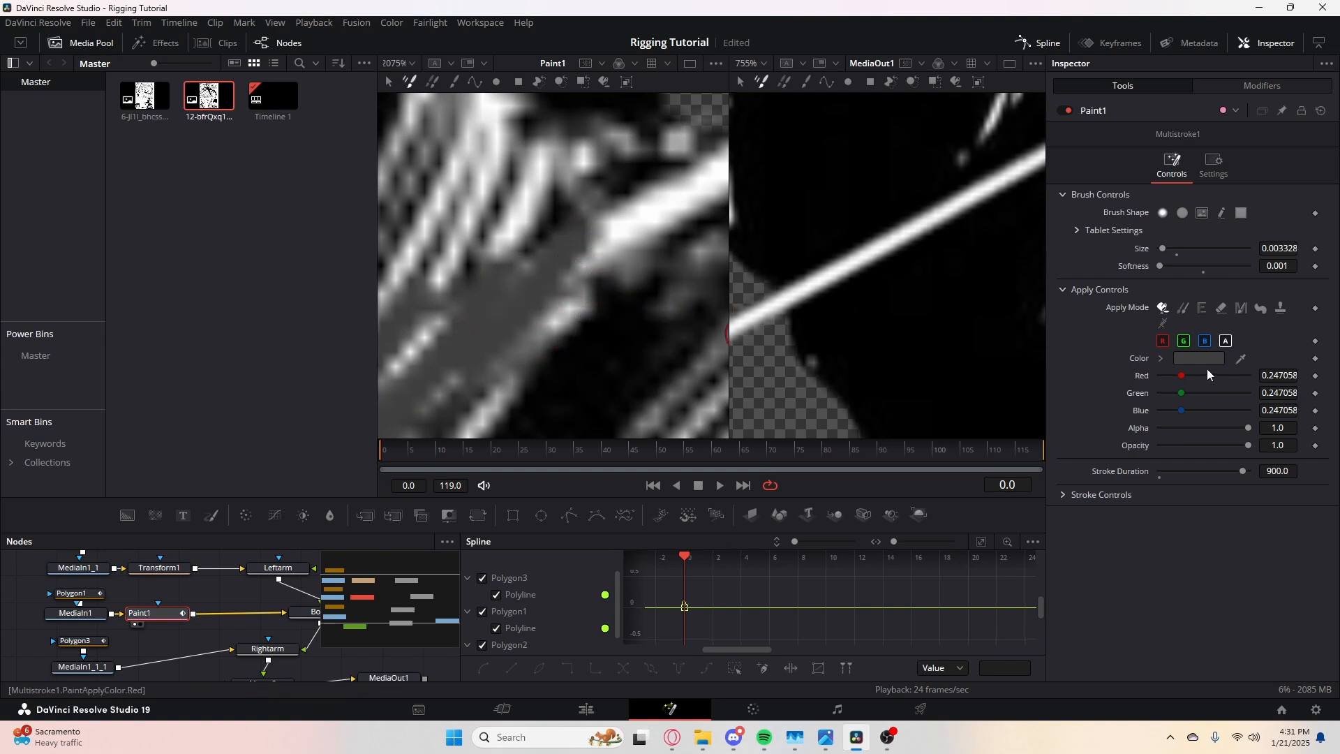
# - Sample black from the body and paint out the remaining end of the blade near the torso's upper edge
pyautogui.moveTo(1156, 364)
pyautogui.mouseDown()
pyautogui.moveTo(620, 342)
pyautogui.moveTo(610, 306)
pyautogui.moveTo(684, 224)
pyautogui.moveTo(544, 296)
pyautogui.mouseUp()
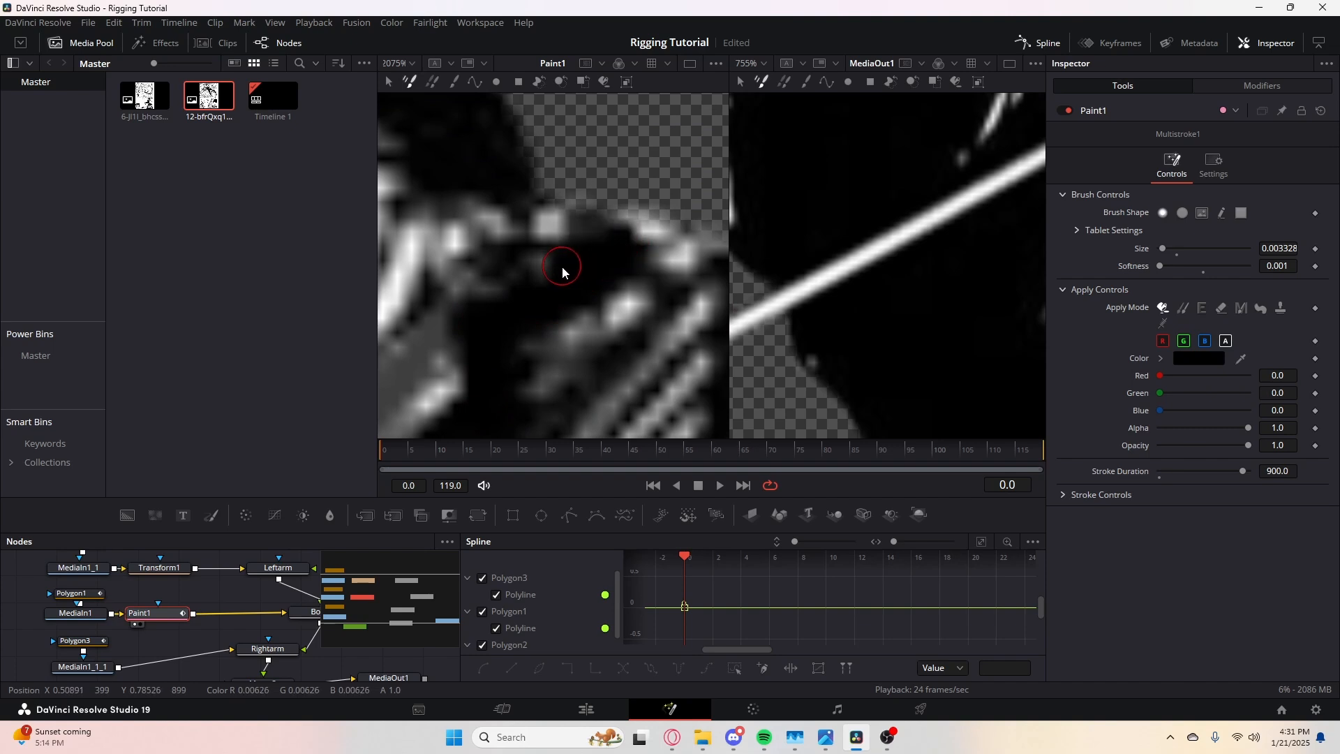
pyautogui.scroll(-10, 590, 276)
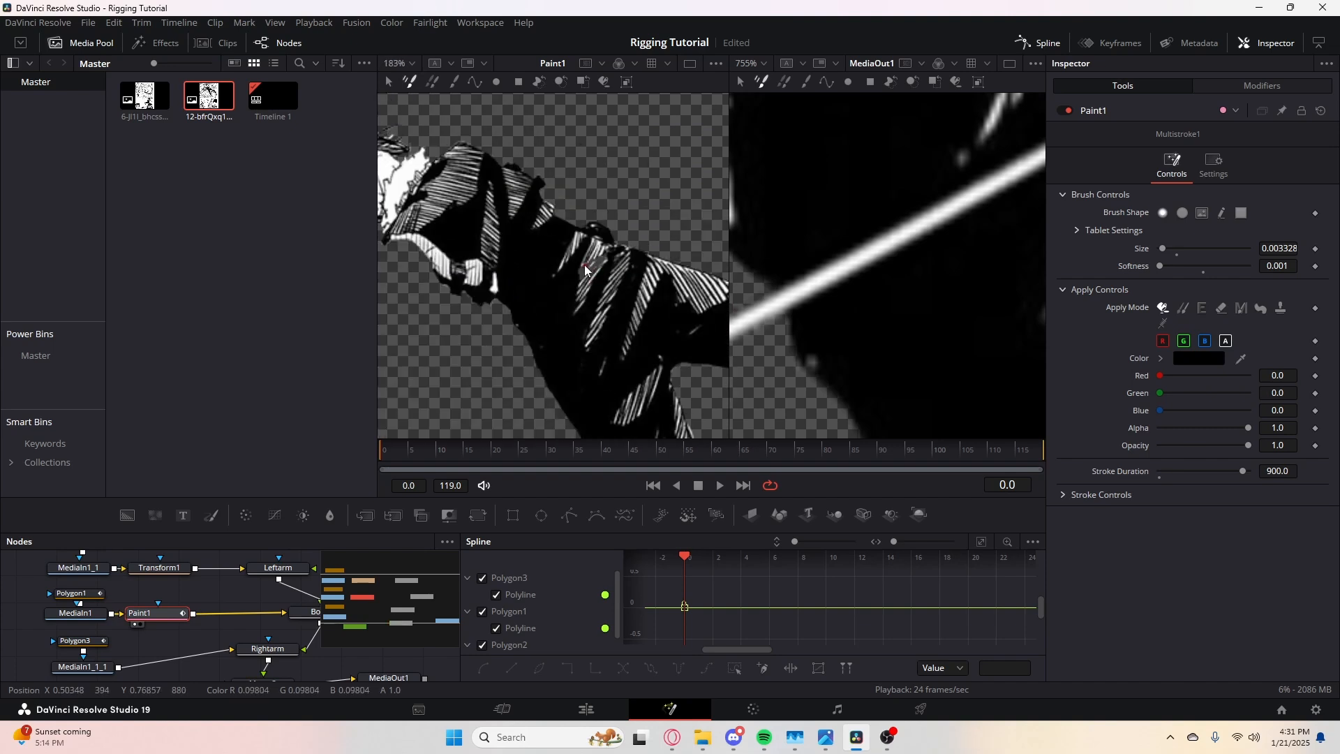
pyautogui.scroll(7, 586, 264)
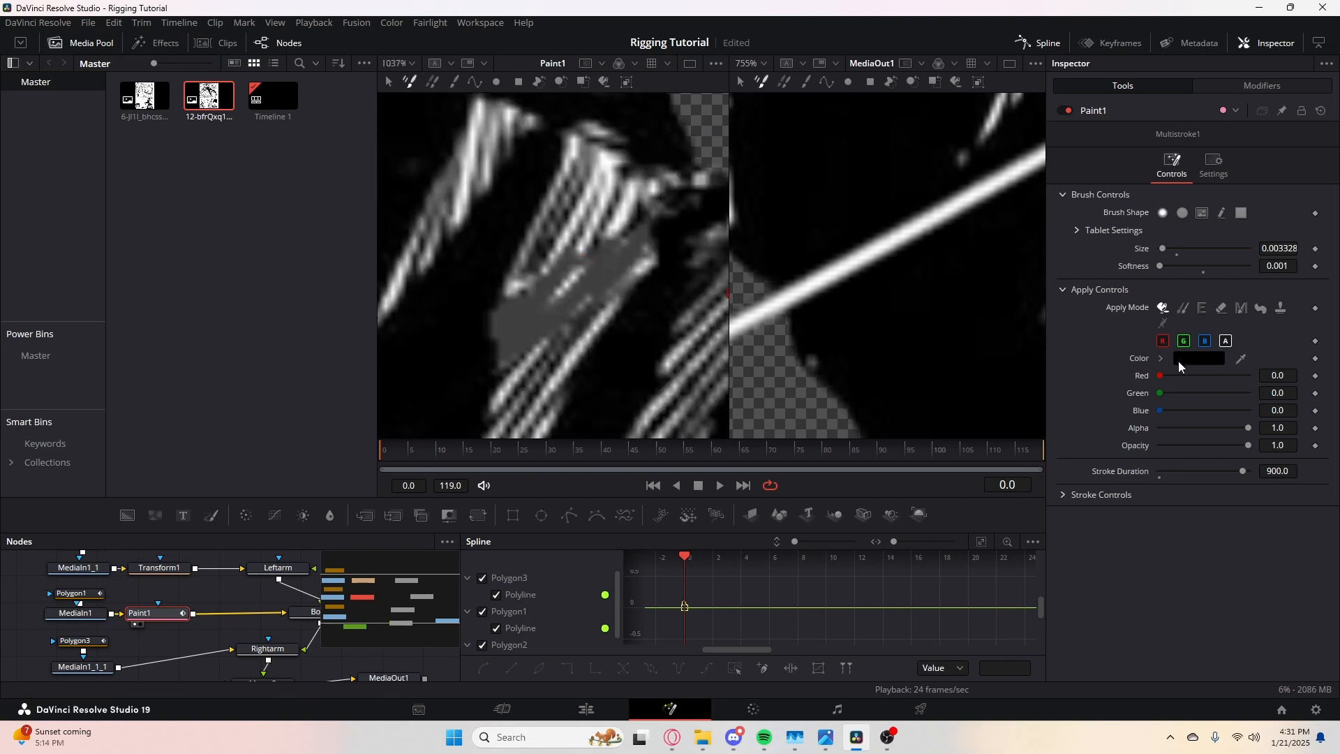
# - Sample light grey (about 0.788) and paint hatch strokes across the dark grey patch with brush sizes of about 0.0015 to 0.0023
pyautogui.moveTo(1241, 359); pyautogui.dragTo(518, 332)
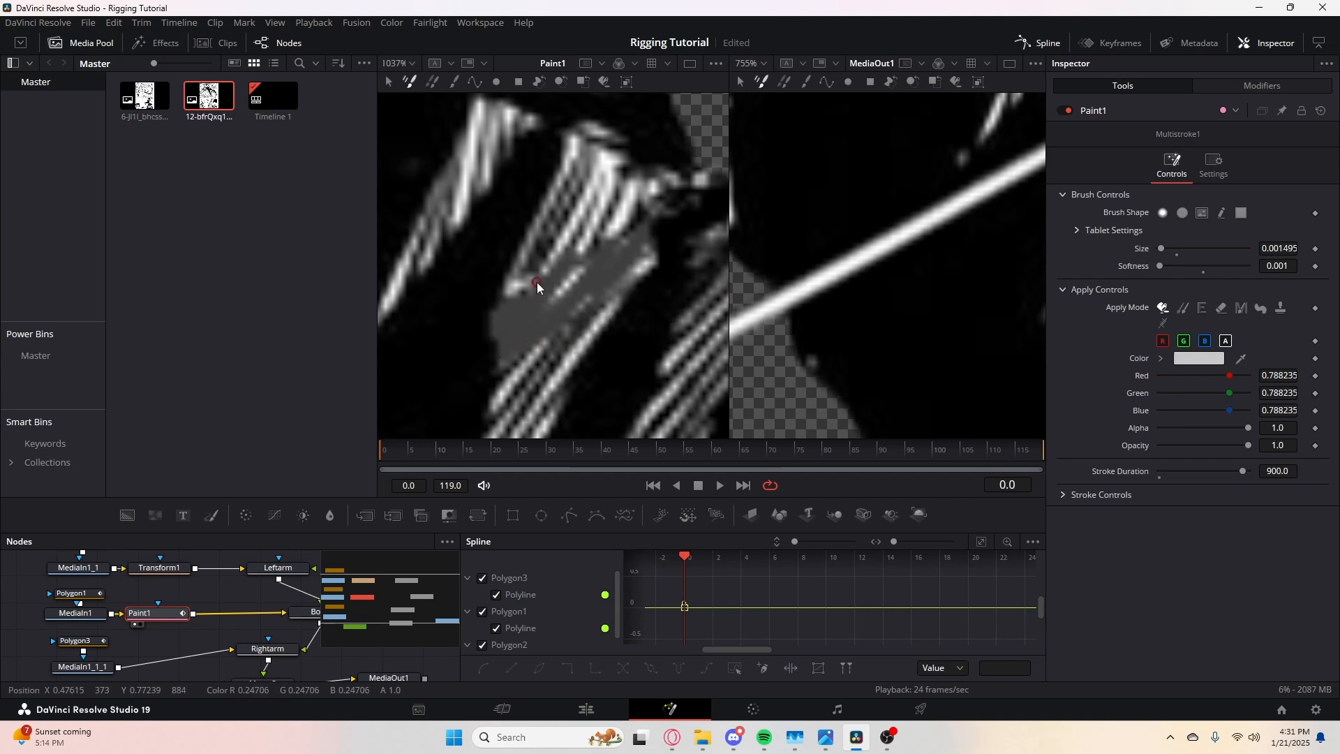
pyautogui.scroll(1, 558, 297)
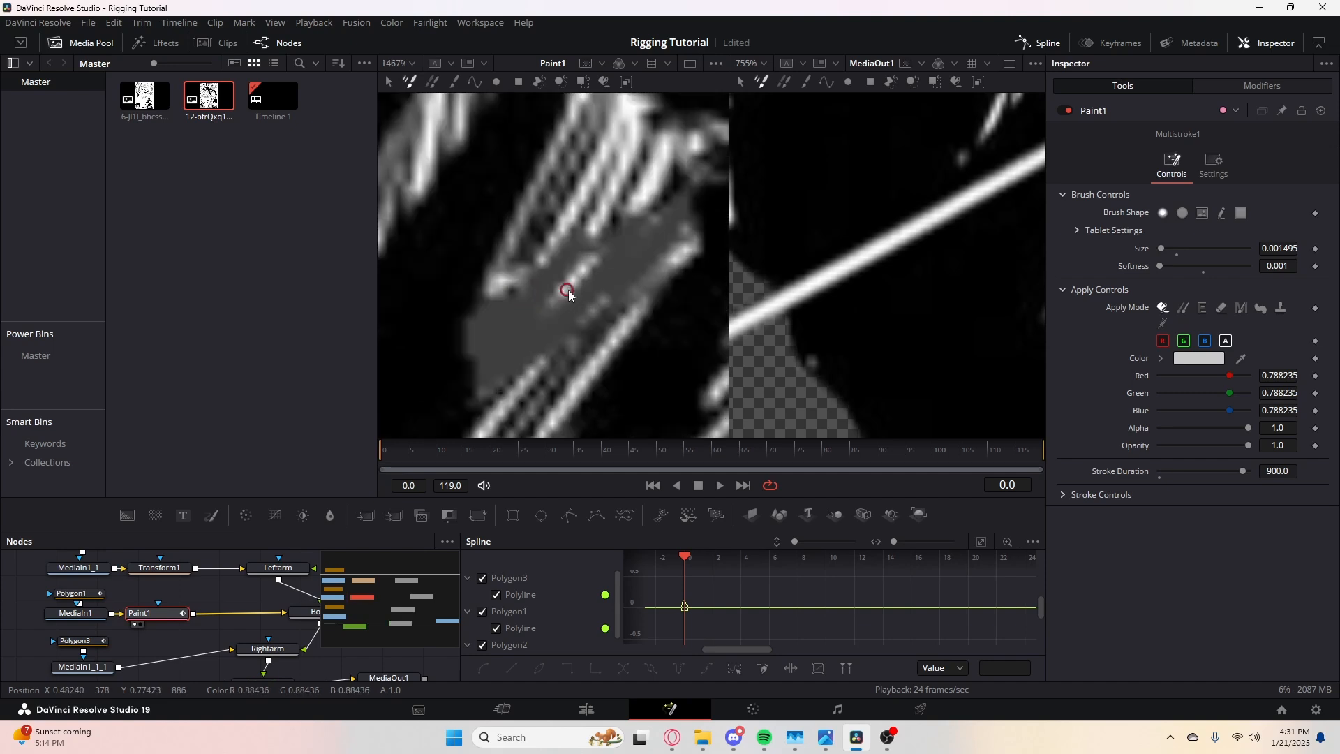
pyautogui.moveTo(568, 288); pyautogui.dragTo(572, 288)
pyautogui.moveTo(599, 233)
pyautogui.mouseDown()
pyautogui.moveTo(479, 363)
pyautogui.moveTo(471, 337)
pyautogui.moveTo(500, 294)
pyautogui.mouseUp()
pyautogui.moveTo(528, 378); pyautogui.dragTo(569, 343)
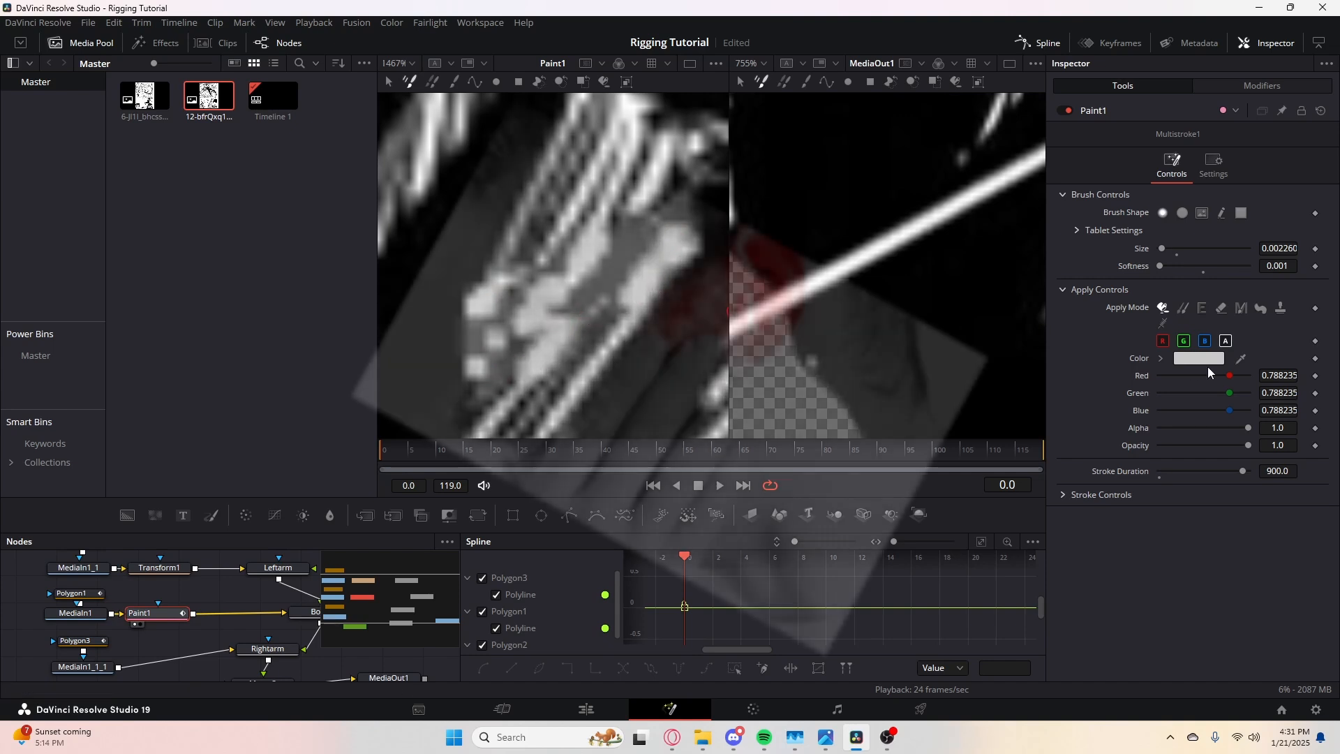
# - Touch up the patched hatching with sampled black at brush size about 0.0014, and with sampled dark grey (about 0.247) at about 0.0018
pyautogui.moveTo(1241, 358); pyautogui.dragTo(559, 349)
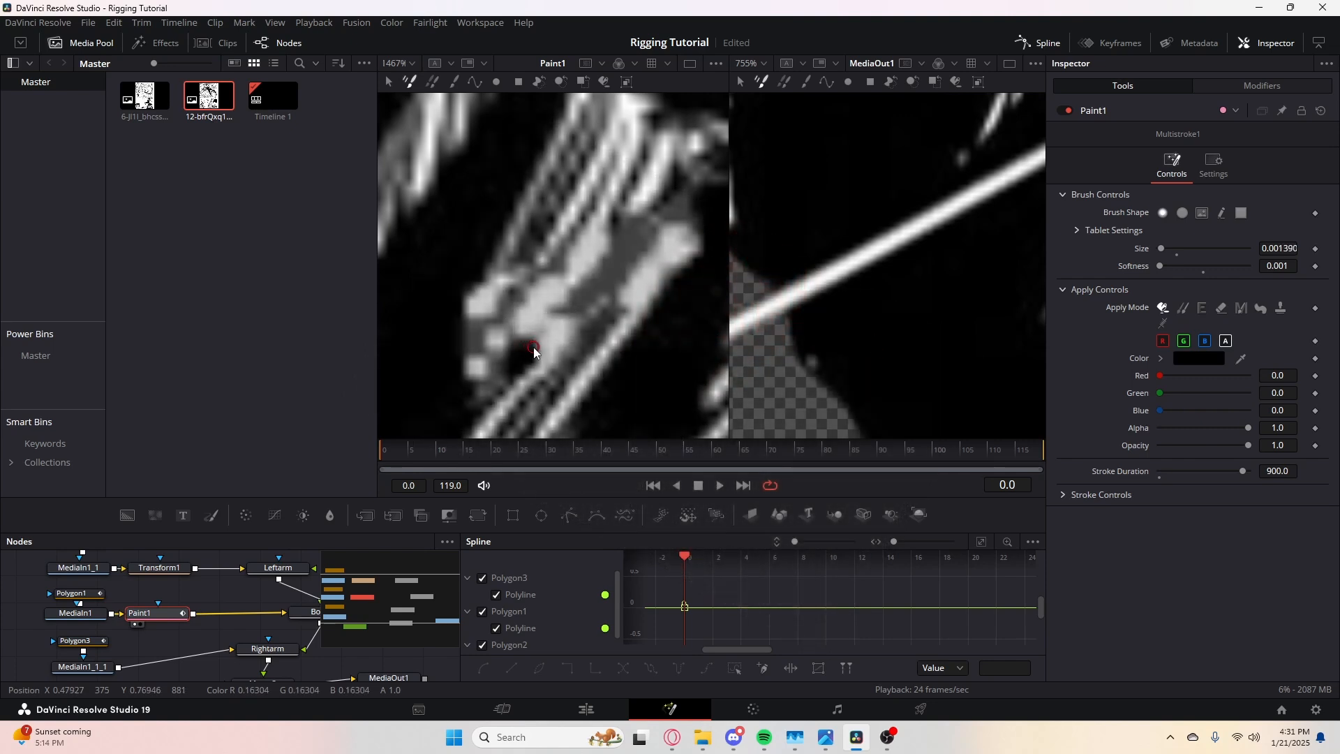
pyautogui.moveTo(545, 340); pyautogui.dragTo(585, 309)
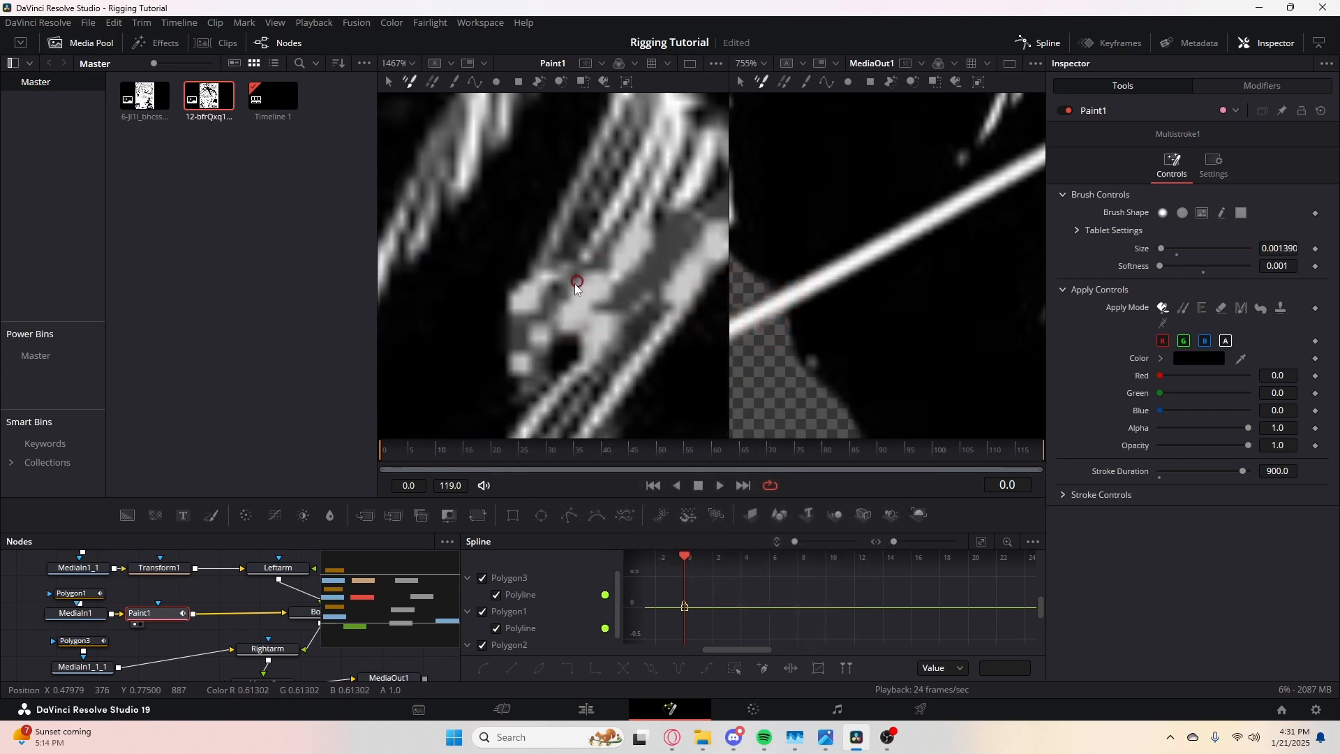
pyautogui.moveTo(1236, 363)
pyautogui.mouseDown()
pyautogui.moveTo(885, 375)
pyautogui.moveTo(626, 338)
pyautogui.moveTo(535, 358)
pyautogui.moveTo(521, 341)
pyautogui.mouseUp()
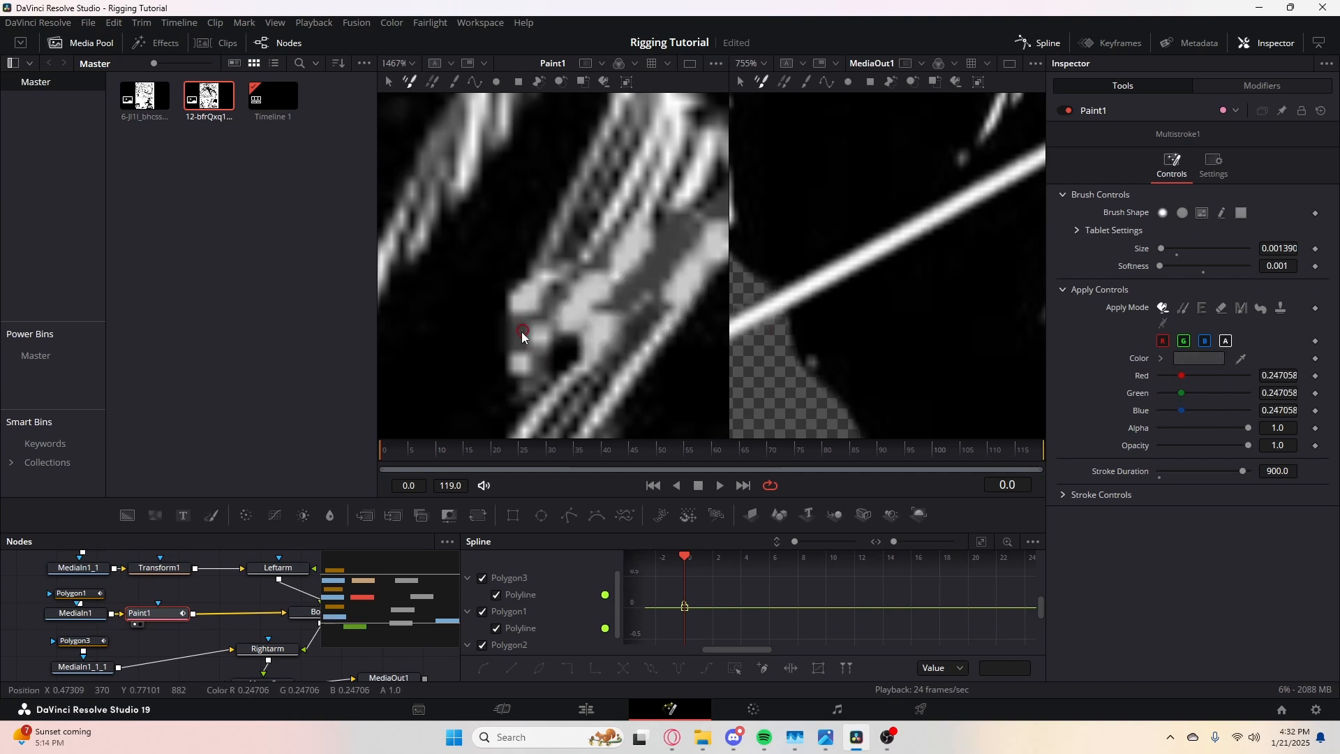
pyautogui.scroll(2, 567, 333)
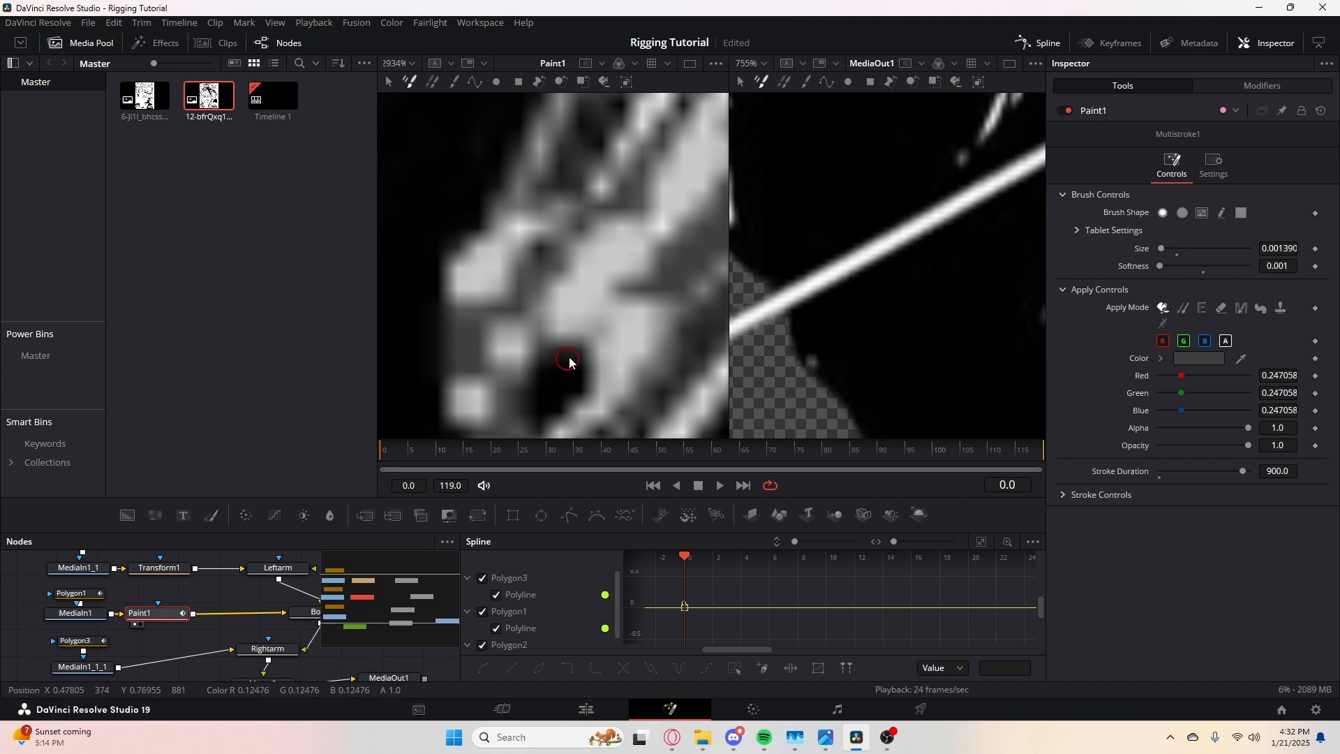
pyautogui.moveTo(594, 331)
pyautogui.keyDown('ctrl'); pyautogui.mouseDown()
pyautogui.moveTo(606, 332)
pyautogui.moveTo(588, 342)
pyautogui.moveTo(612, 320)
pyautogui.mouseUp(); pyautogui.keyUp('ctrl')
# - Sample black and paint dark gaps between the hatch lines across the patched area of the torso
pyautogui.scroll(-3, 614, 322)
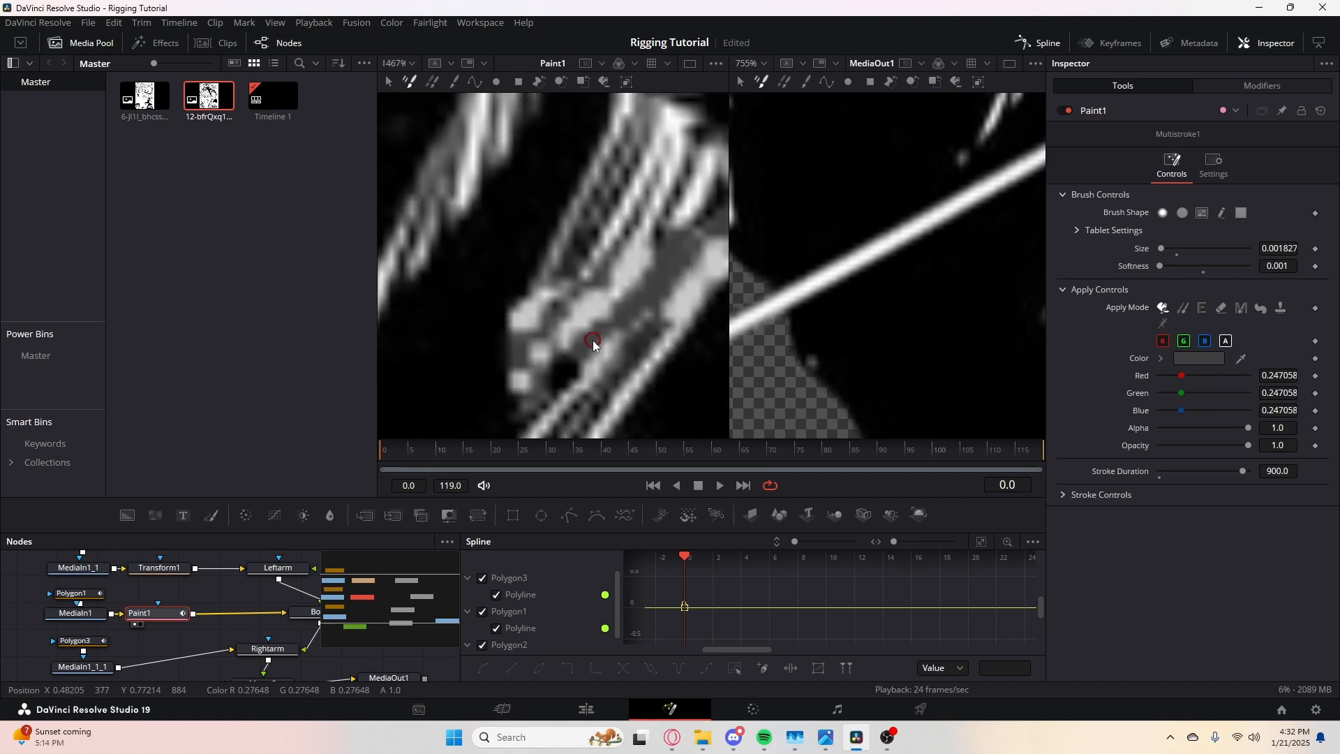
pyautogui.scroll(-5, 665, 300)
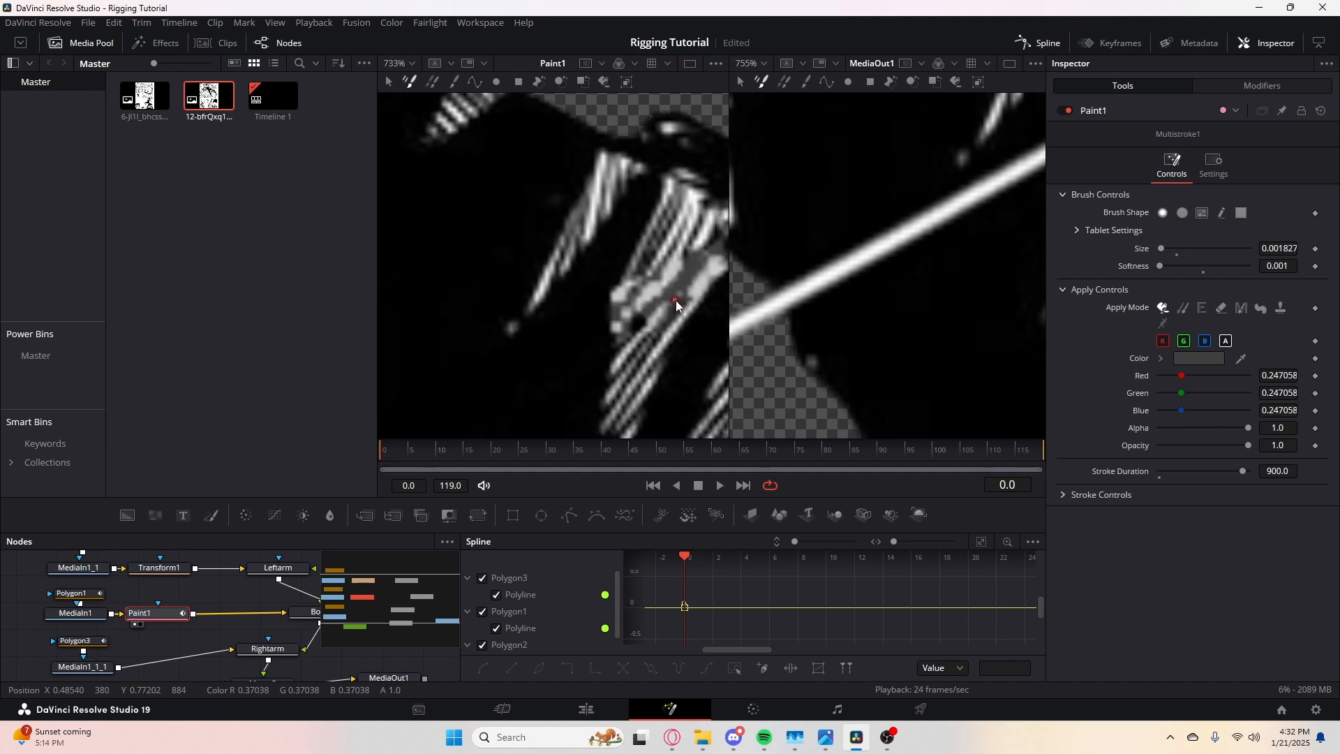
pyautogui.scroll(6, 701, 314)
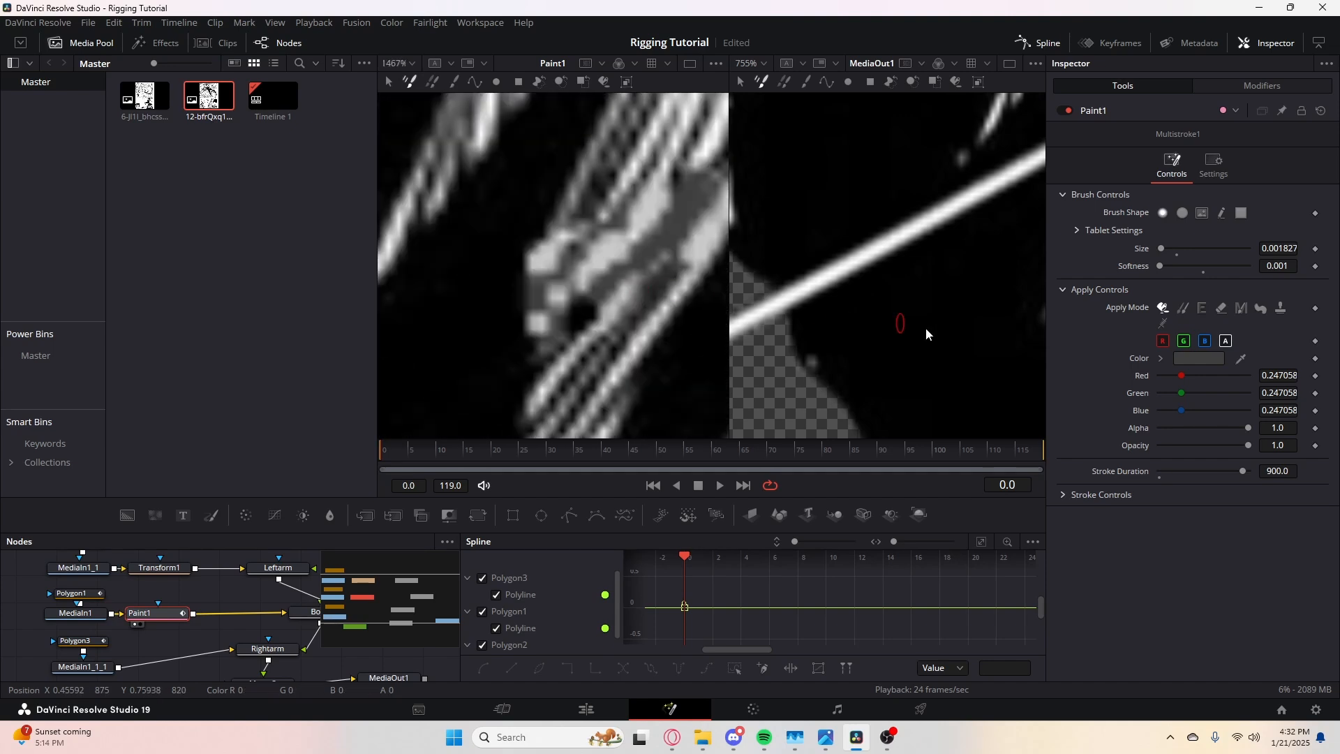
pyautogui.moveTo(1240, 360); pyautogui.dragTo(611, 350)
pyautogui.moveTo(560, 293); pyautogui.dragTo(617, 226)
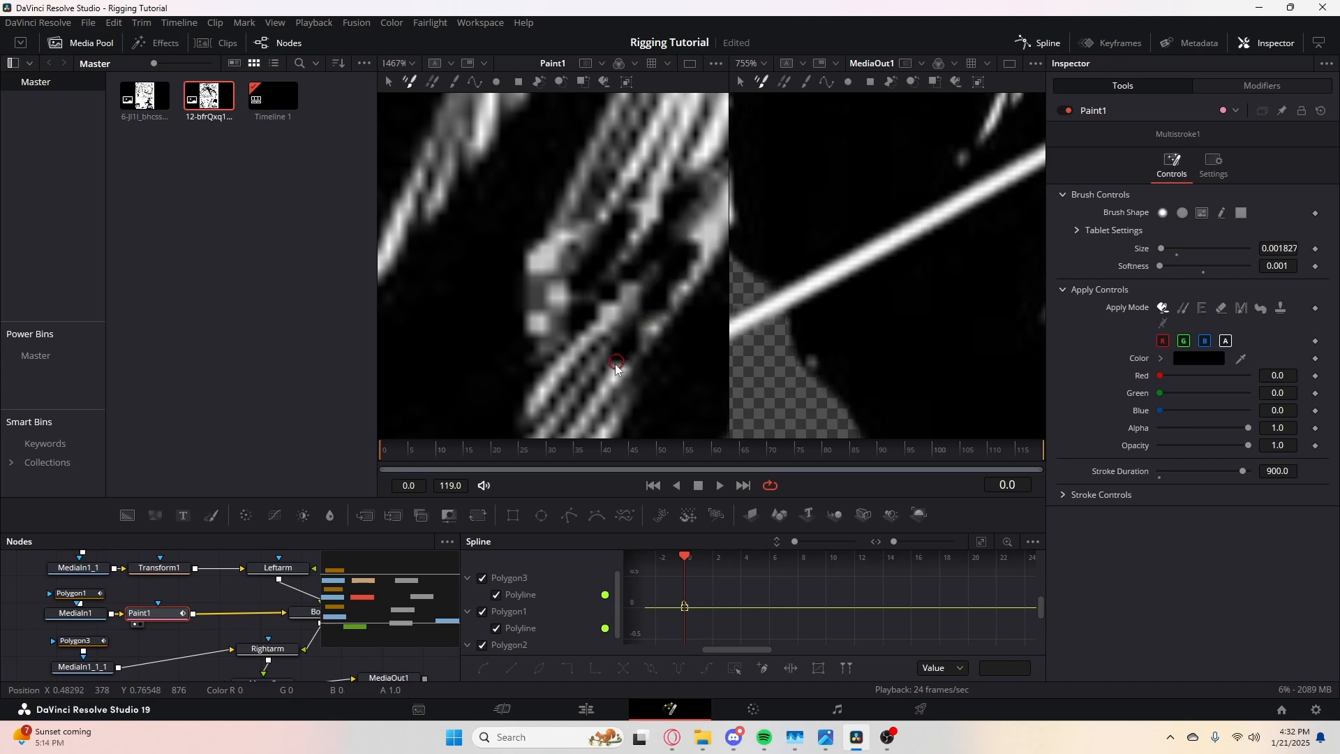
pyautogui.moveTo(672, 256); pyautogui.dragTo(553, 399)
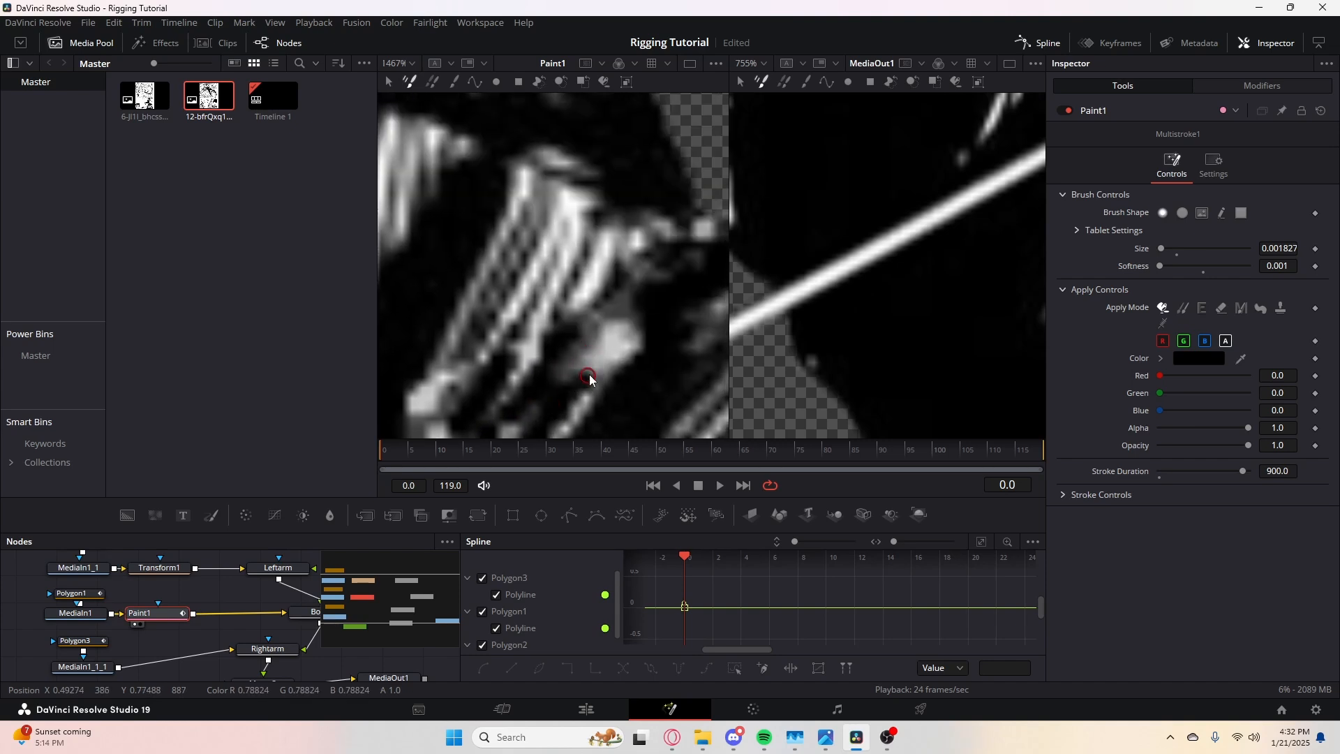
# - Cover the remaining light blotch with sampled mid grey (about 0.55), and redraw the patch's hatch lines in sampled light grey (about 0.788)
pyautogui.moveTo(1241, 358)
pyautogui.mouseDown()
pyautogui.moveTo(611, 371)
pyautogui.moveTo(658, 264)
pyautogui.mouseUp()
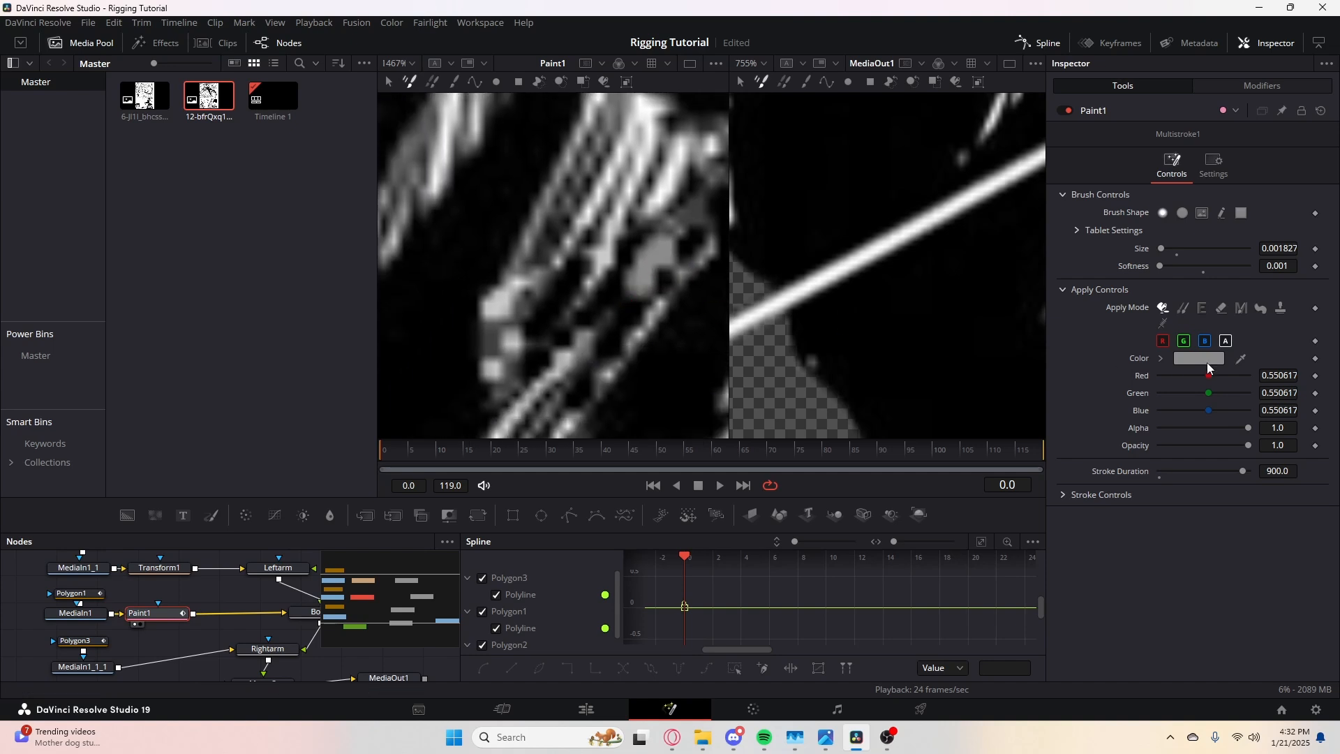
pyautogui.moveTo(1001, 377); pyautogui.dragTo(609, 372)
pyautogui.scroll(2, 609, 372)
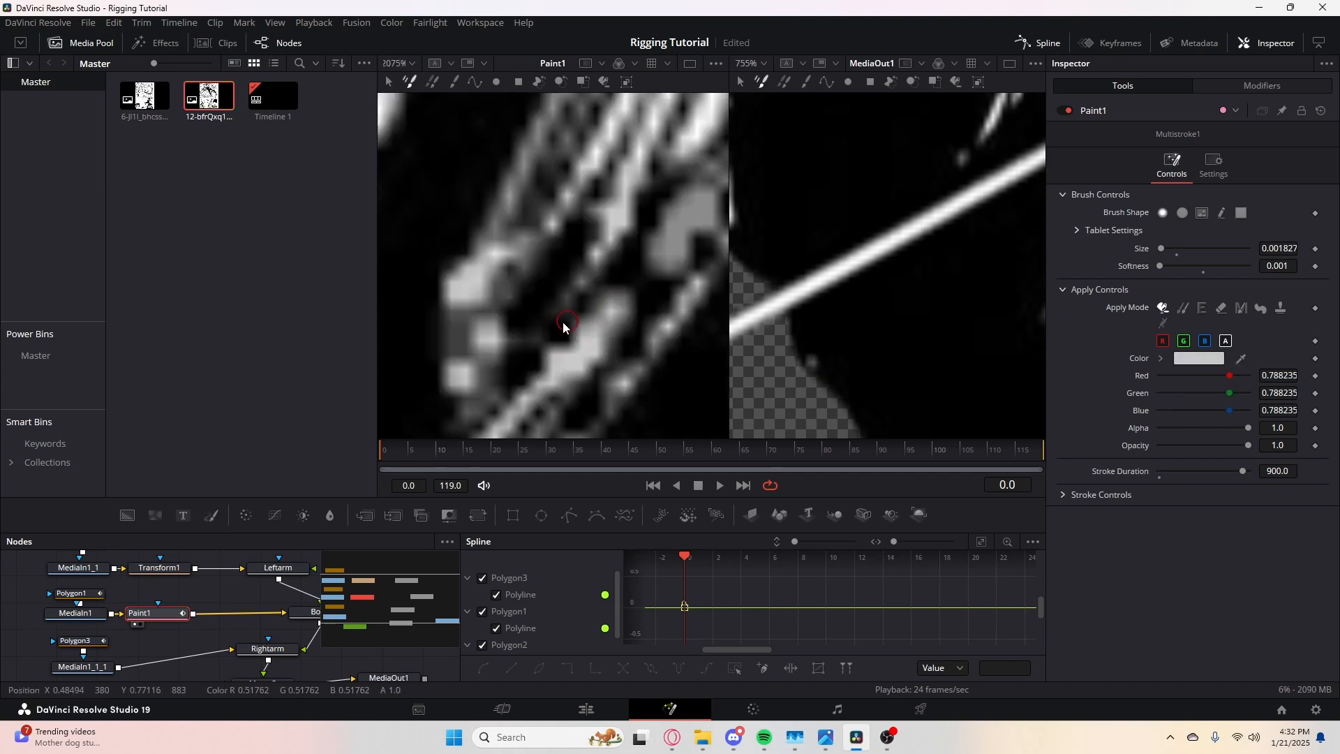
pyautogui.moveTo(564, 322); pyautogui.dragTo(585, 303)
pyautogui.scroll(1, 616, 278)
pyautogui.scroll(-2, 619, 278)
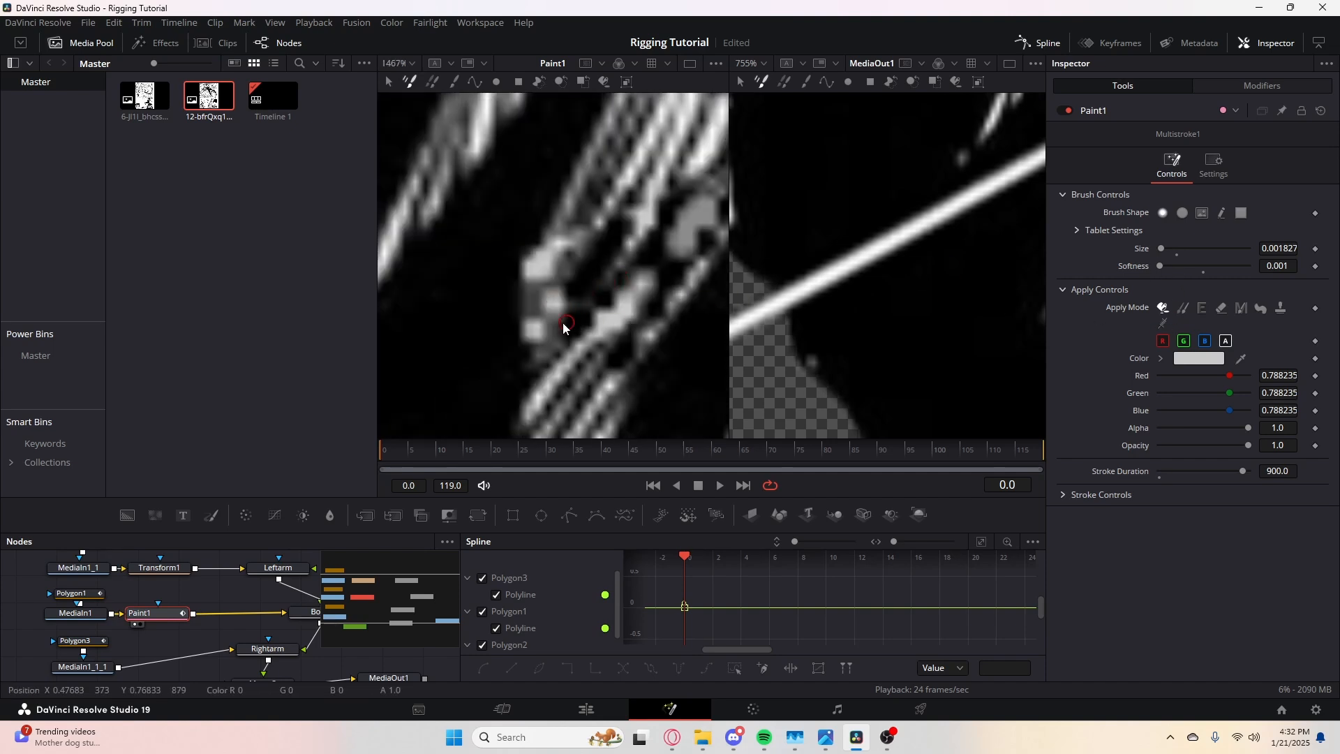
pyautogui.scroll(2, 547, 318)
pyautogui.moveTo(541, 312); pyautogui.dragTo(583, 329)
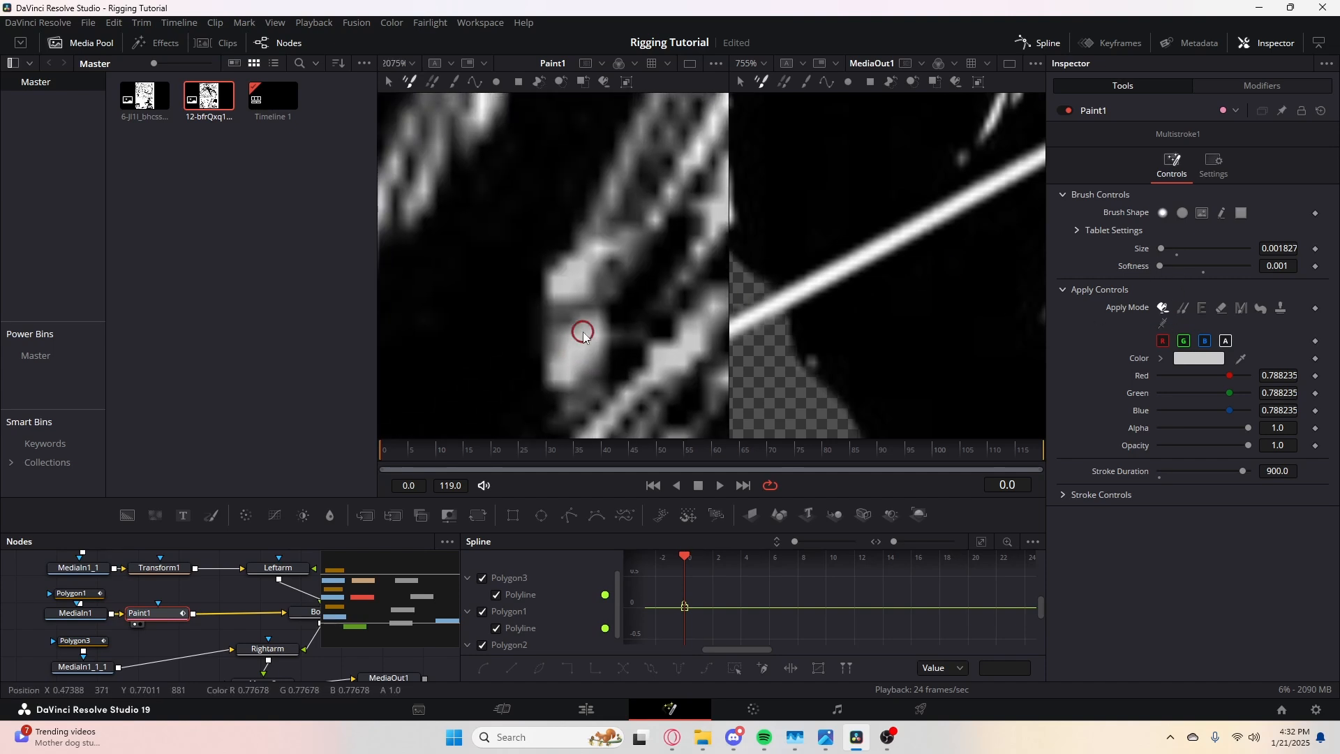
pyautogui.moveTo(560, 281)
pyautogui.mouseDown()
pyautogui.moveTo(652, 333)
pyautogui.moveTo(709, 240)
pyautogui.mouseUp()
# - Extend and join the light grey hatch strokes over the mid grey blotch so they blend with the surrounding folds
pyautogui.scroll(-10, 718, 308)
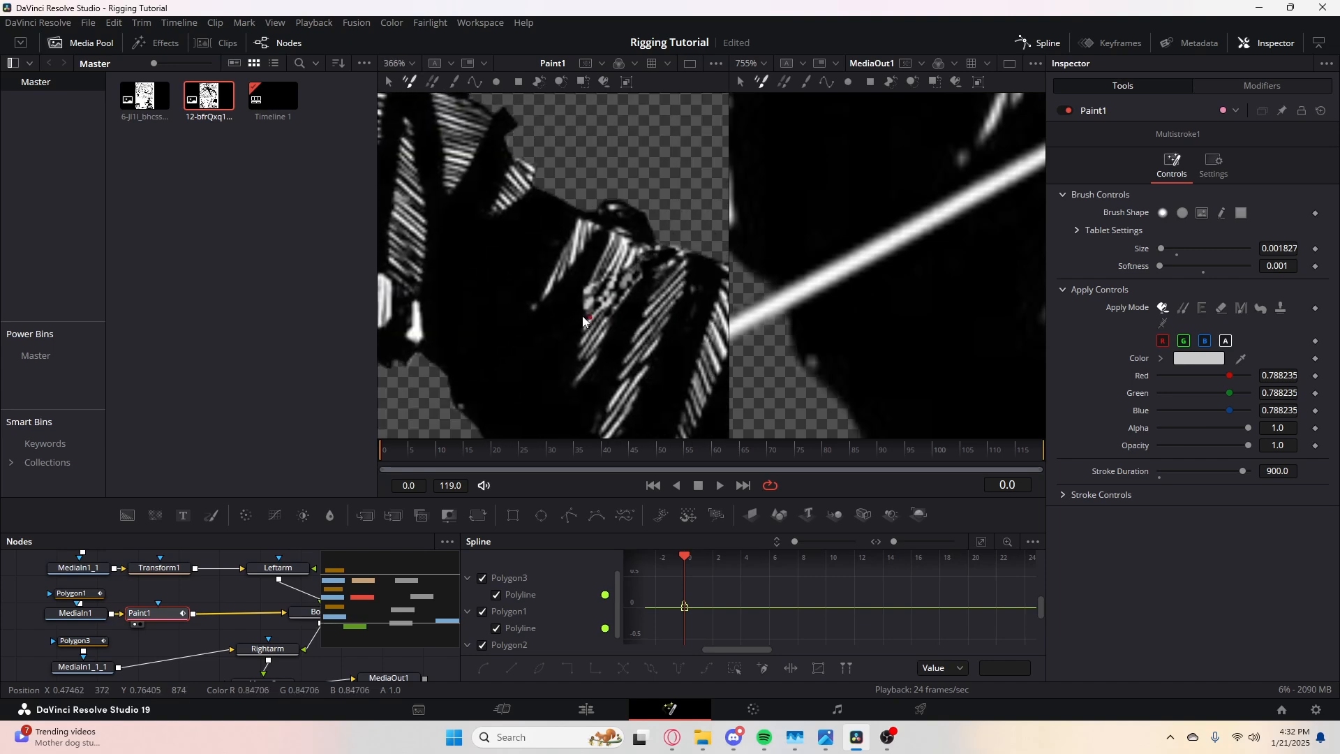
pyautogui.scroll(-5, 583, 320)
pyautogui.scroll(10, 577, 305)
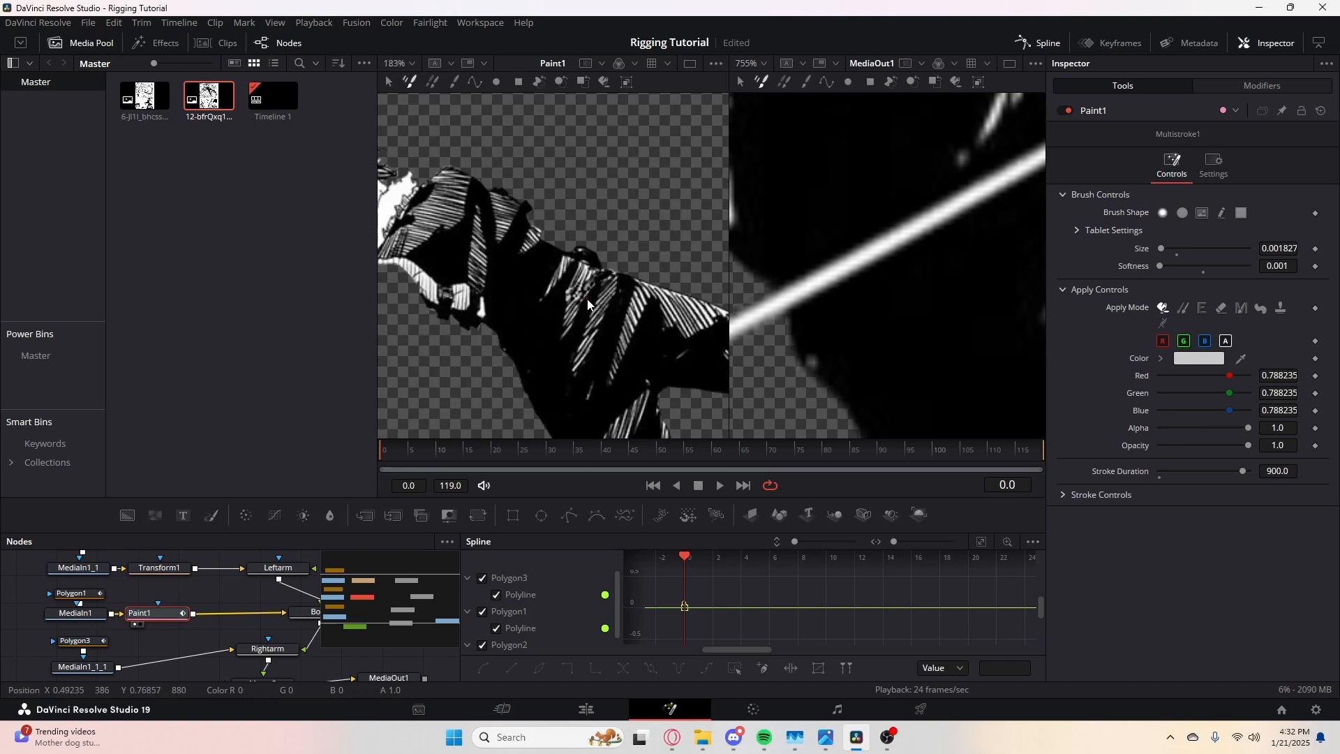
pyautogui.moveTo(578, 305)
pyautogui.mouseDown()
pyautogui.moveTo(640, 212)
pyautogui.moveTo(594, 205)
pyautogui.moveTo(615, 189)
pyautogui.mouseUp()
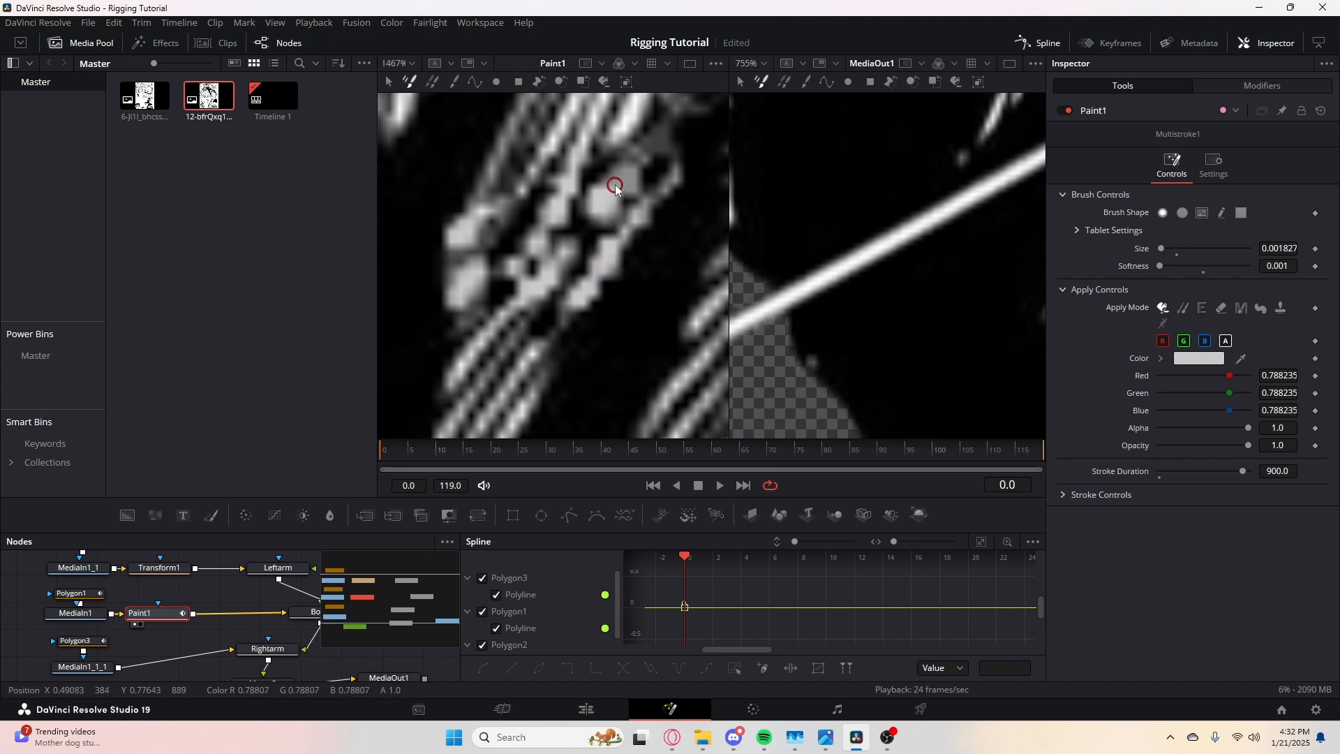
pyautogui.scroll(-7, 620, 216)
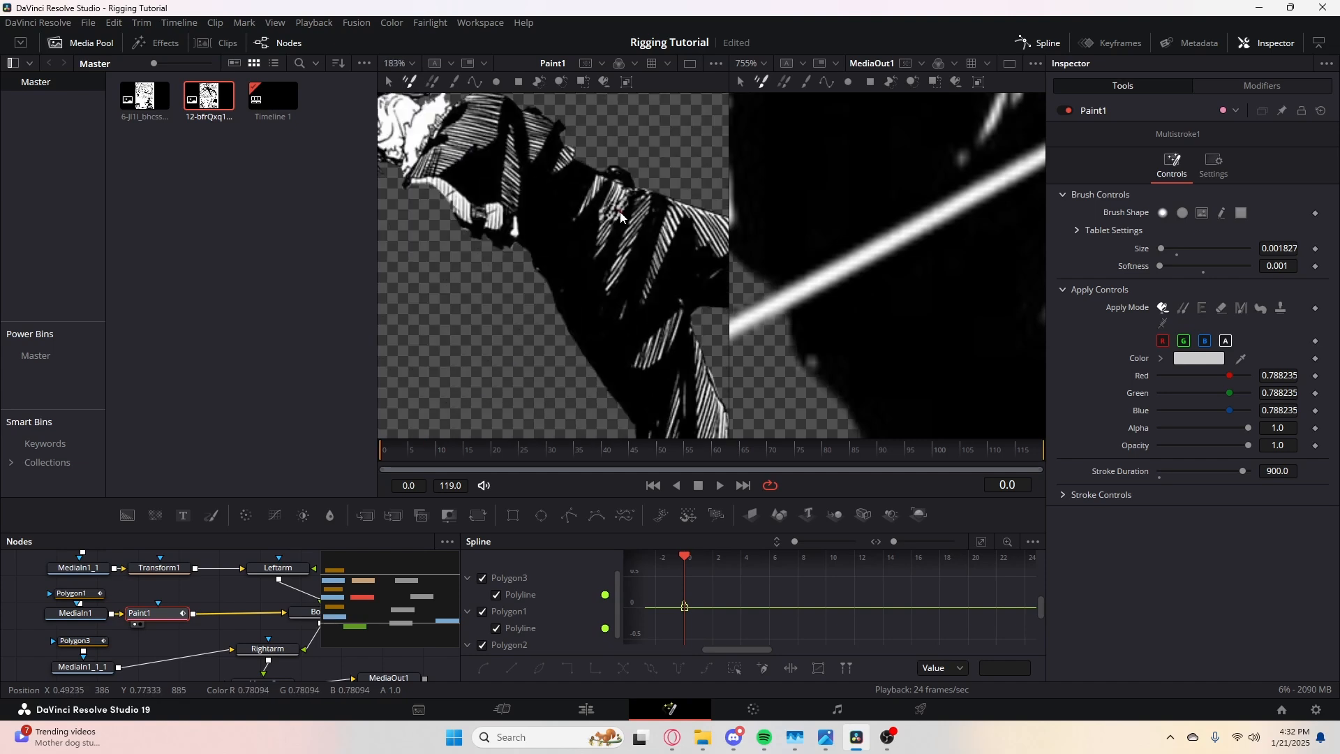
pyautogui.scroll(4, 621, 217)
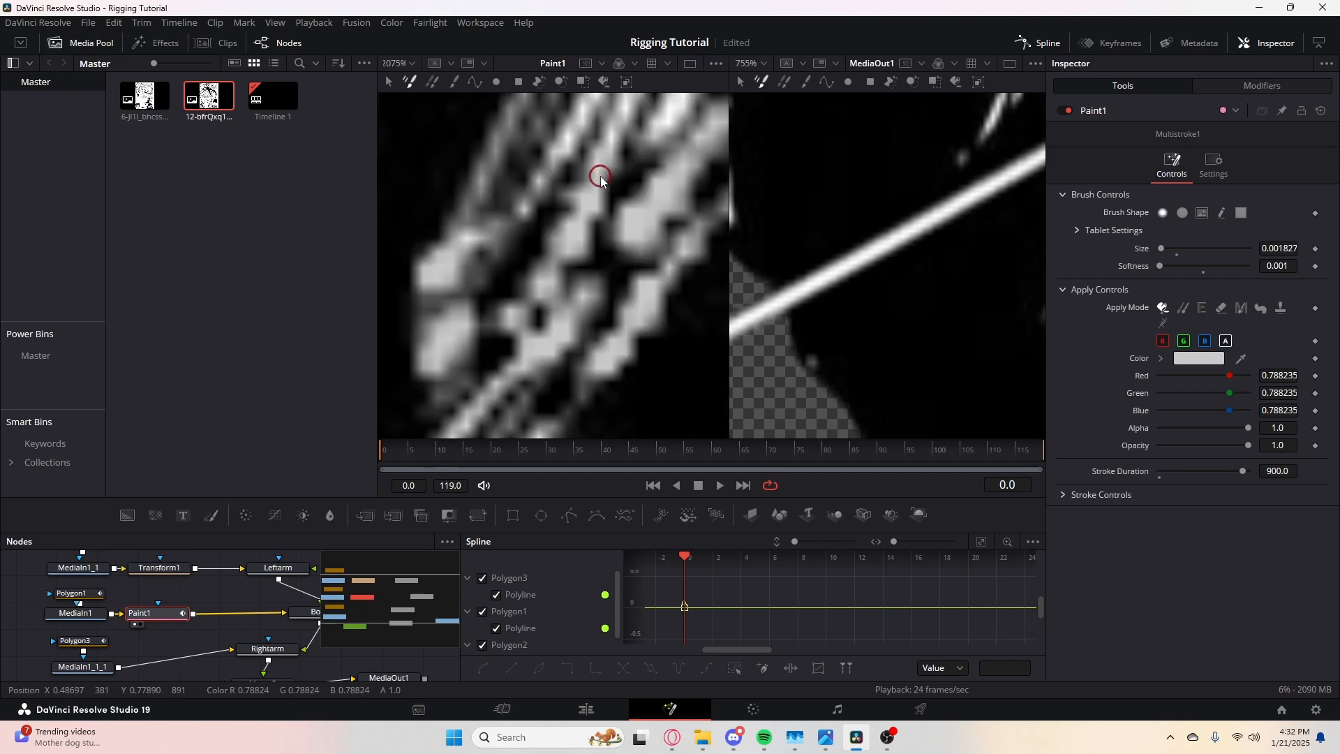
pyautogui.scroll(1, 557, 189)
pyautogui.scroll(-1, 557, 189)
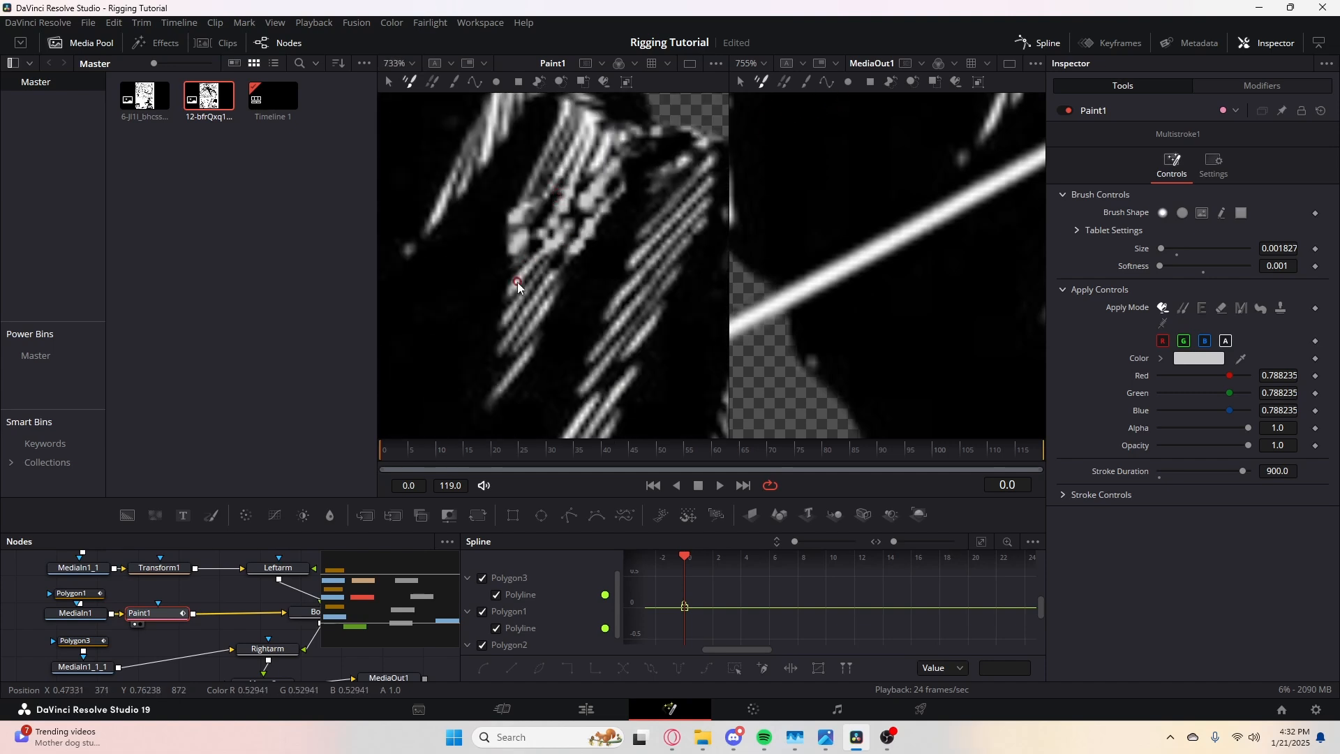
# - Clean the gap below the patch with black, and bridge the broken hatch line with sampled light grey (about 0.875)
pyautogui.scroll(4, 554, 262)
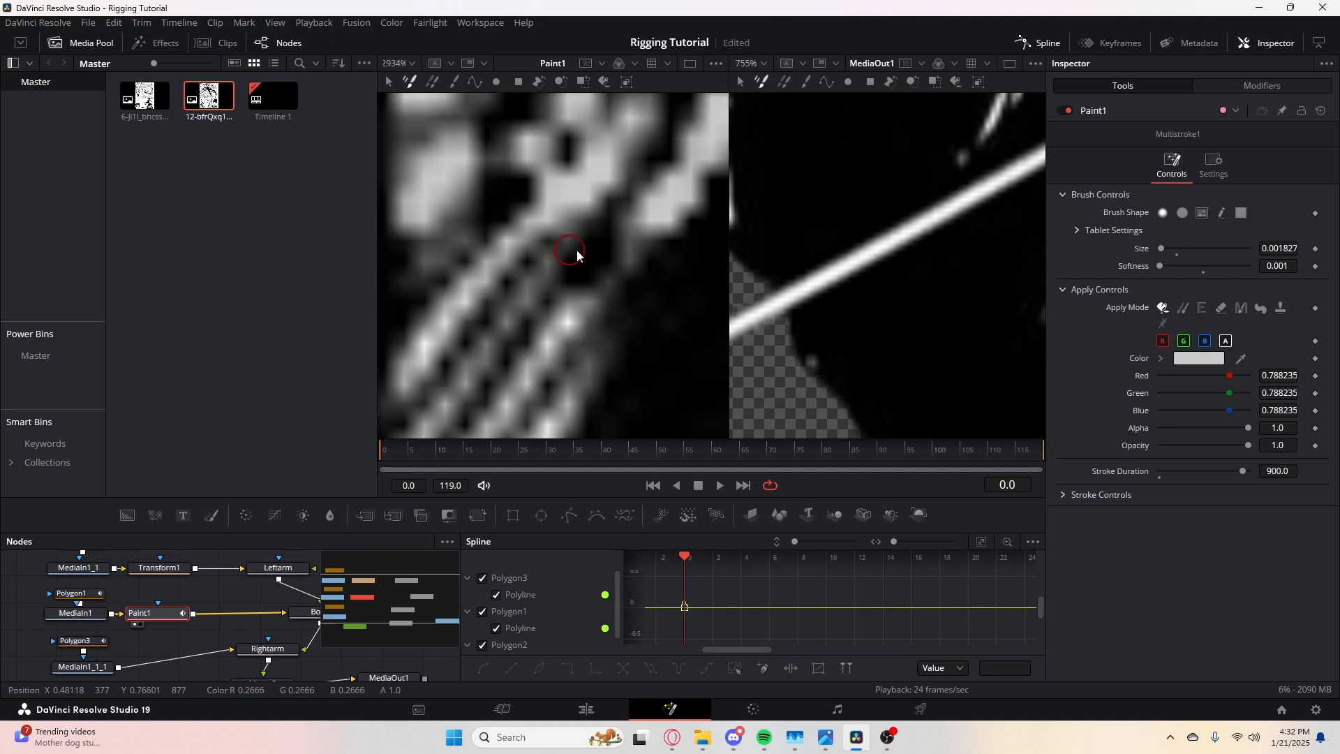
pyautogui.moveTo(1241, 359)
pyautogui.mouseDown()
pyautogui.moveTo(588, 268)
pyautogui.moveTo(569, 248)
pyautogui.moveTo(627, 187)
pyautogui.mouseUp()
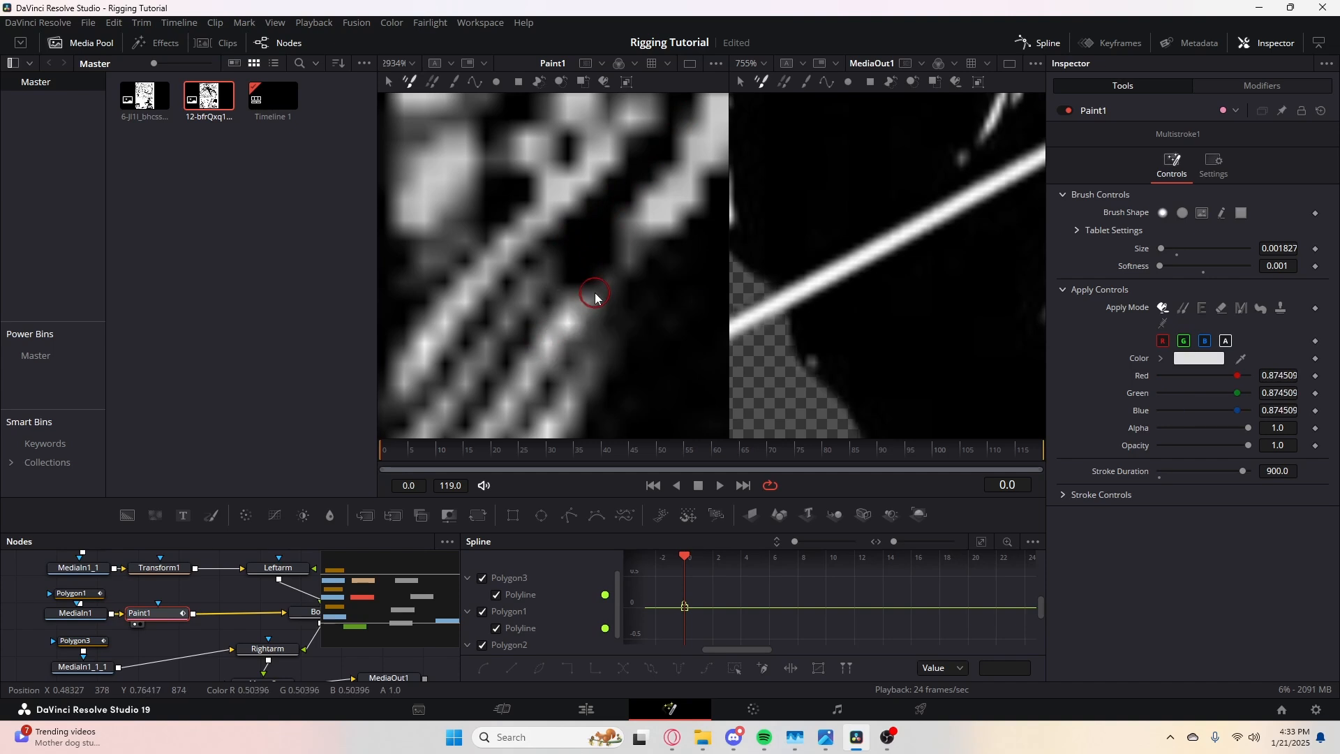
pyautogui.moveTo(585, 290); pyautogui.dragTo(617, 251)
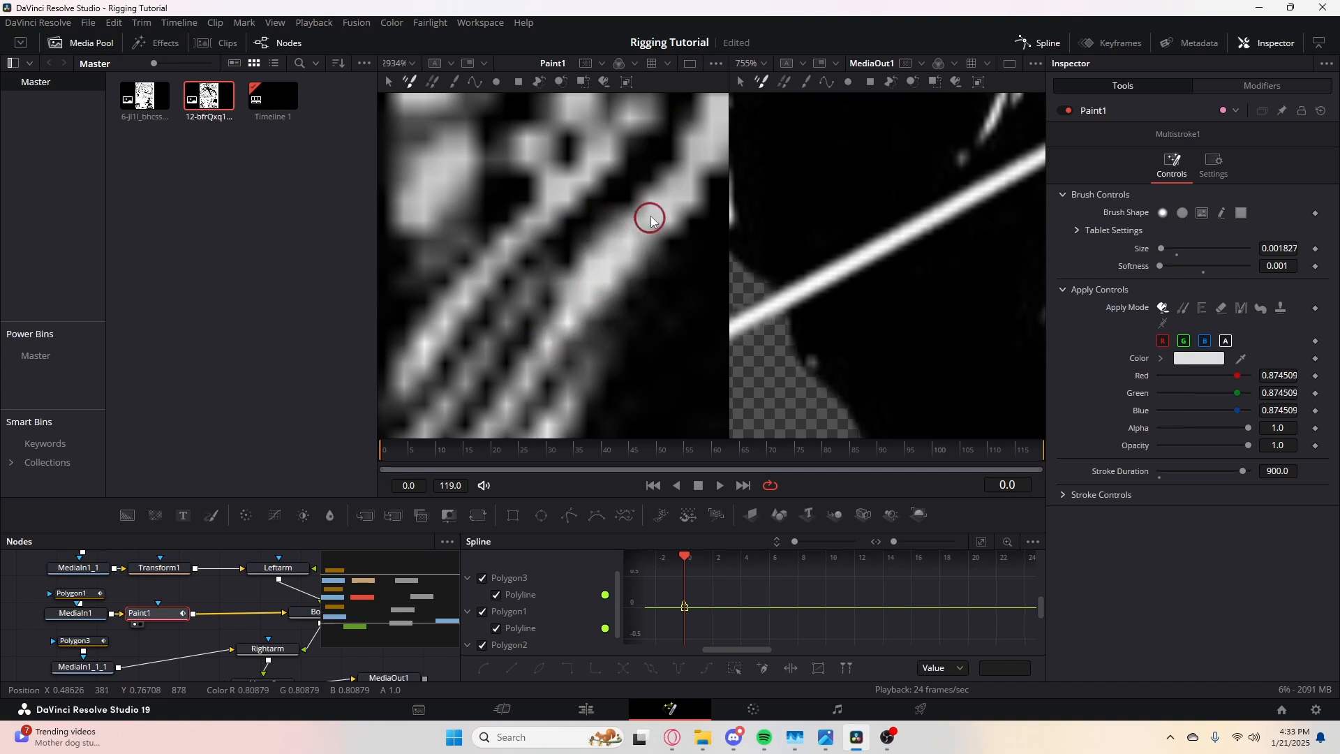
# - Extend the light grey (about 0.875) strokes over the torso patch to join the broken hatch lines with the fold above
pyautogui.scroll(-10, 681, 159)
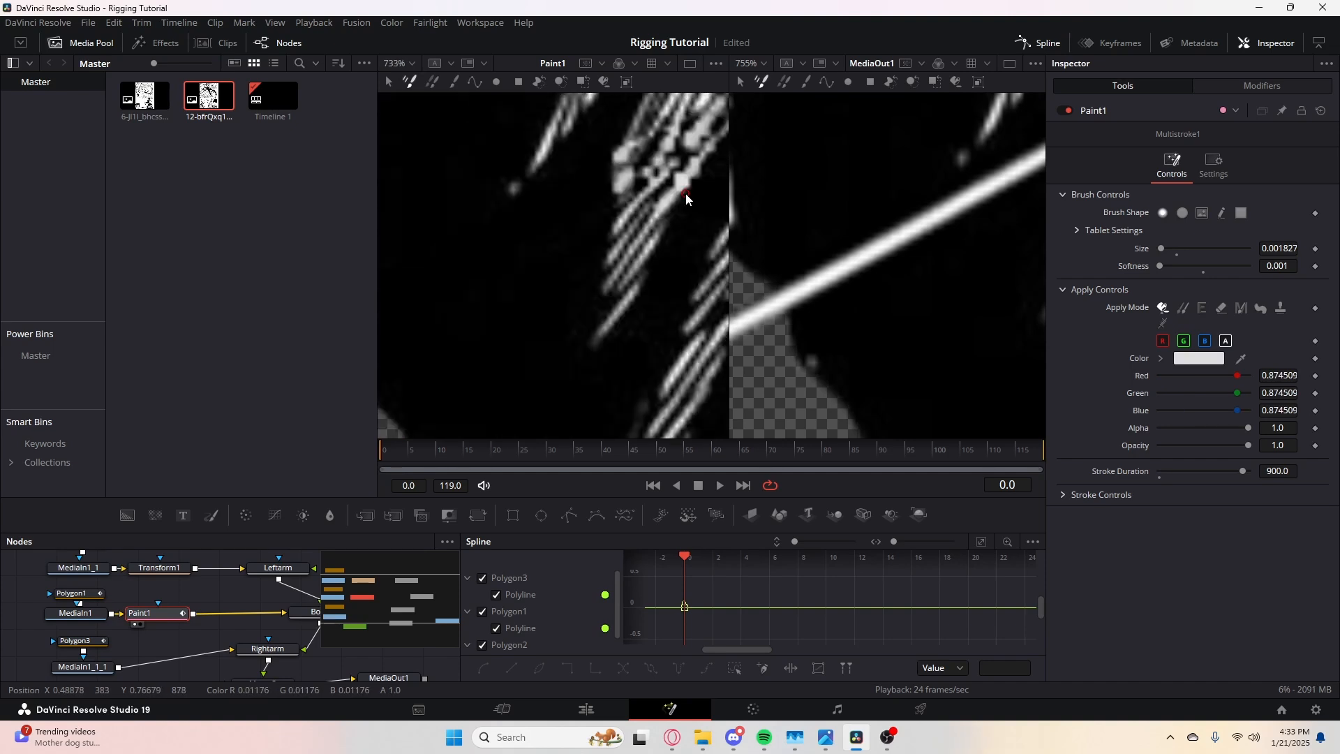
pyautogui.scroll(8, 644, 277)
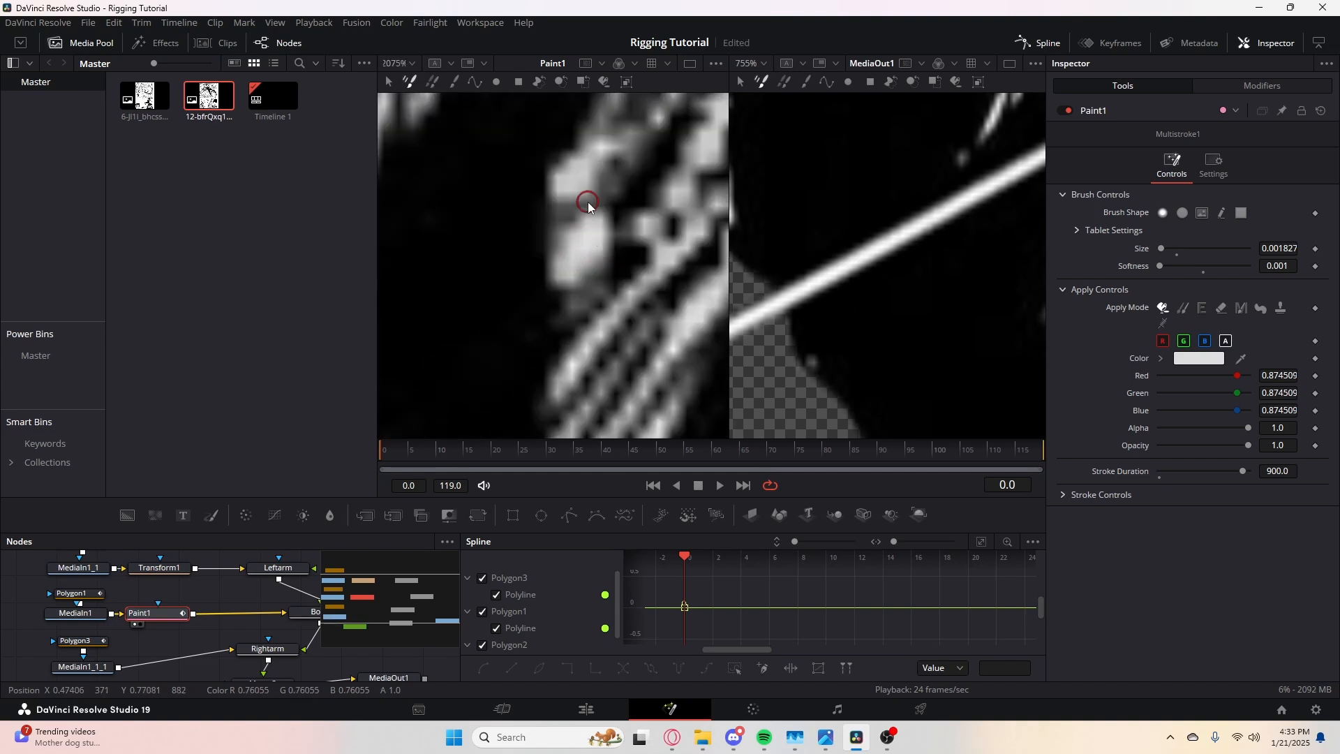
pyautogui.moveTo(606, 212); pyautogui.dragTo(501, 299)
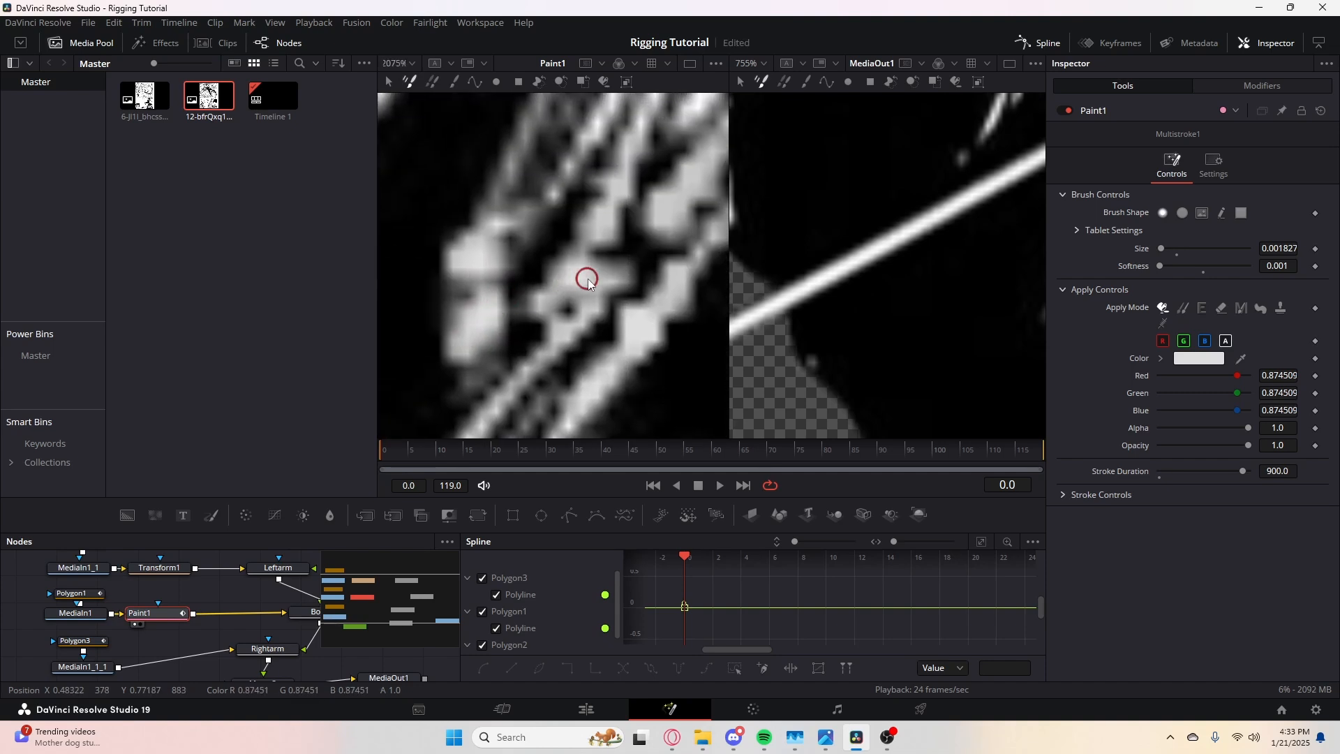
pyautogui.moveTo(626, 270); pyautogui.dragTo(543, 330)
pyautogui.moveTo(601, 284); pyautogui.dragTo(641, 291)
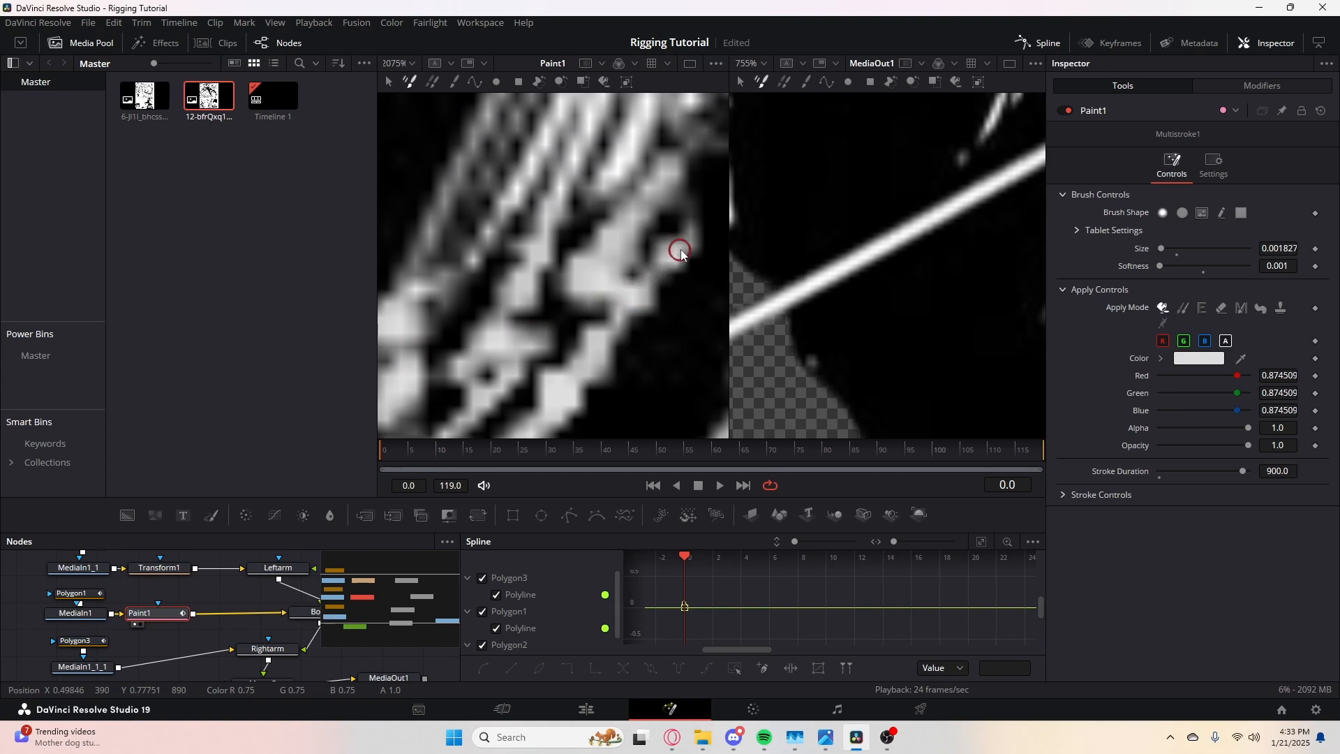
# - Sample near-black (about 0.005) and paint dark gaps through the light blotches between the torso hatch lines, undoing the last stroke
pyautogui.moveTo(1241, 358); pyautogui.dragTo(572, 332)
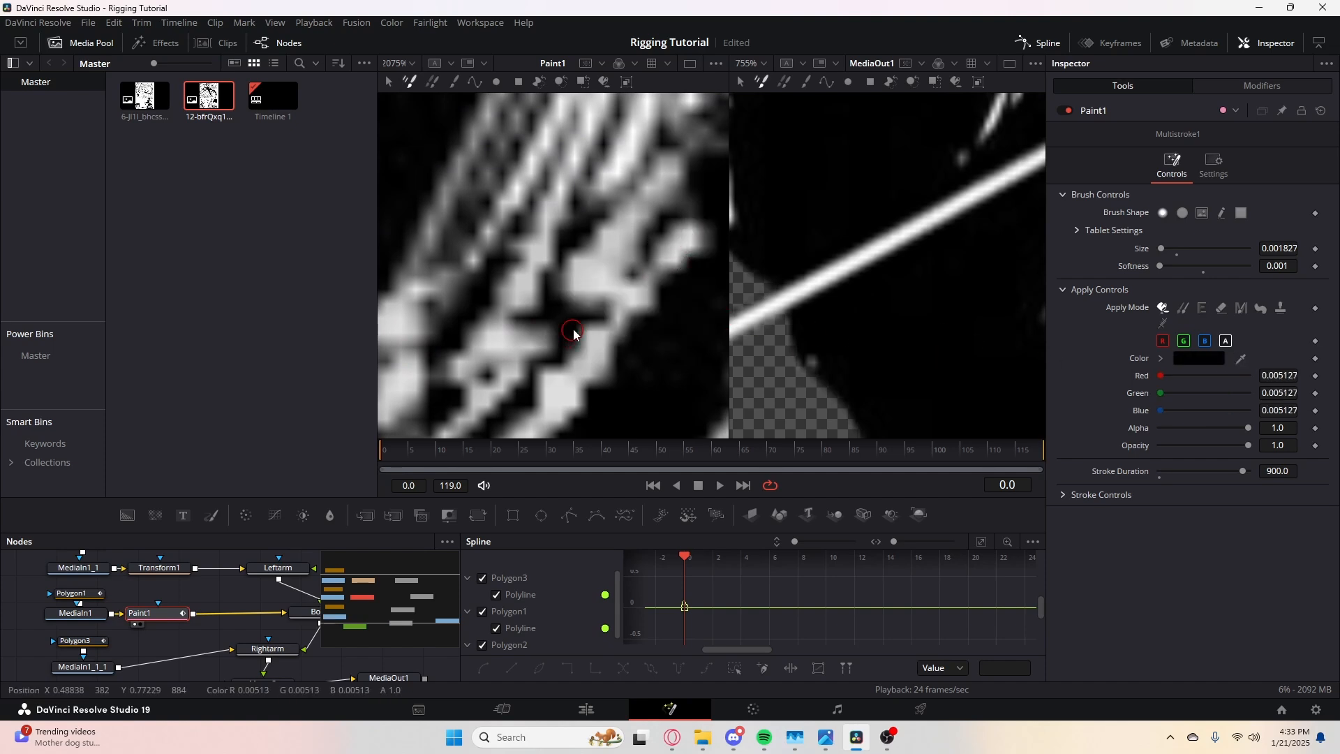
pyautogui.moveTo(502, 306); pyautogui.dragTo(626, 266)
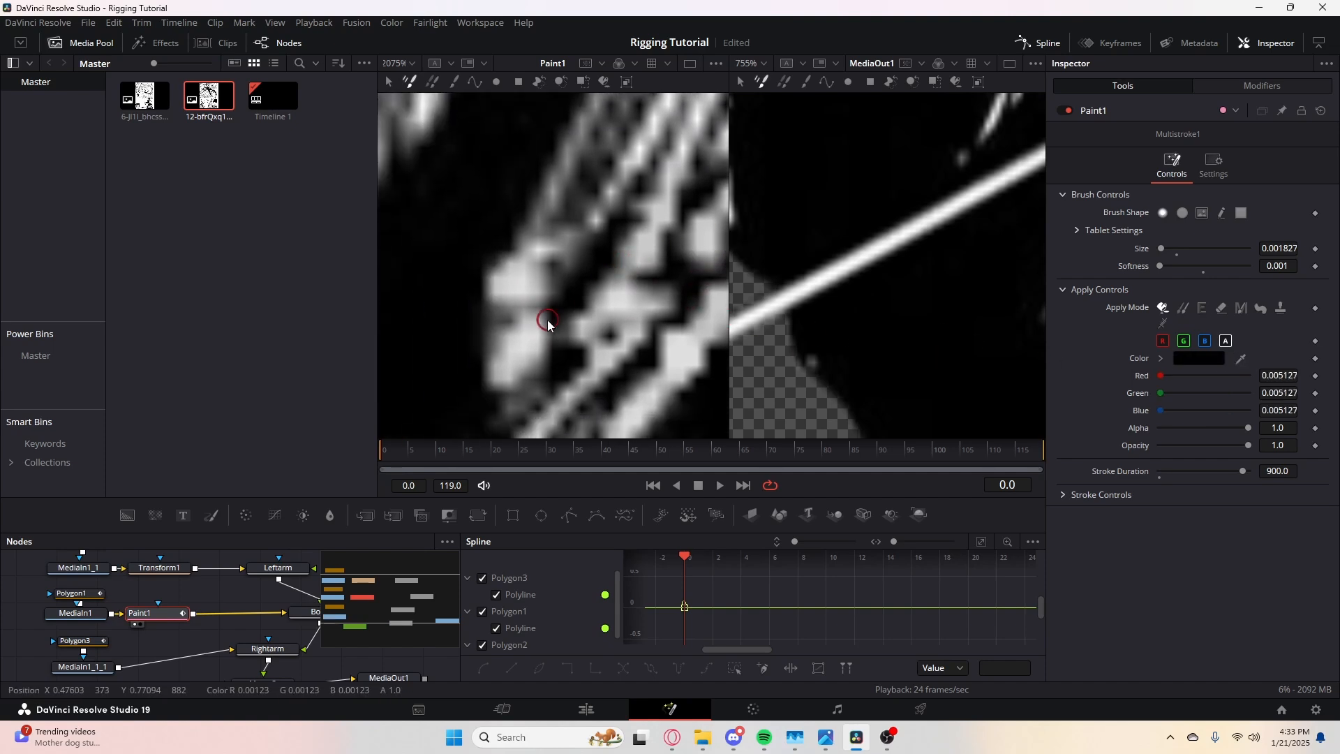
pyautogui.moveTo(591, 342); pyautogui.dragTo(652, 266)
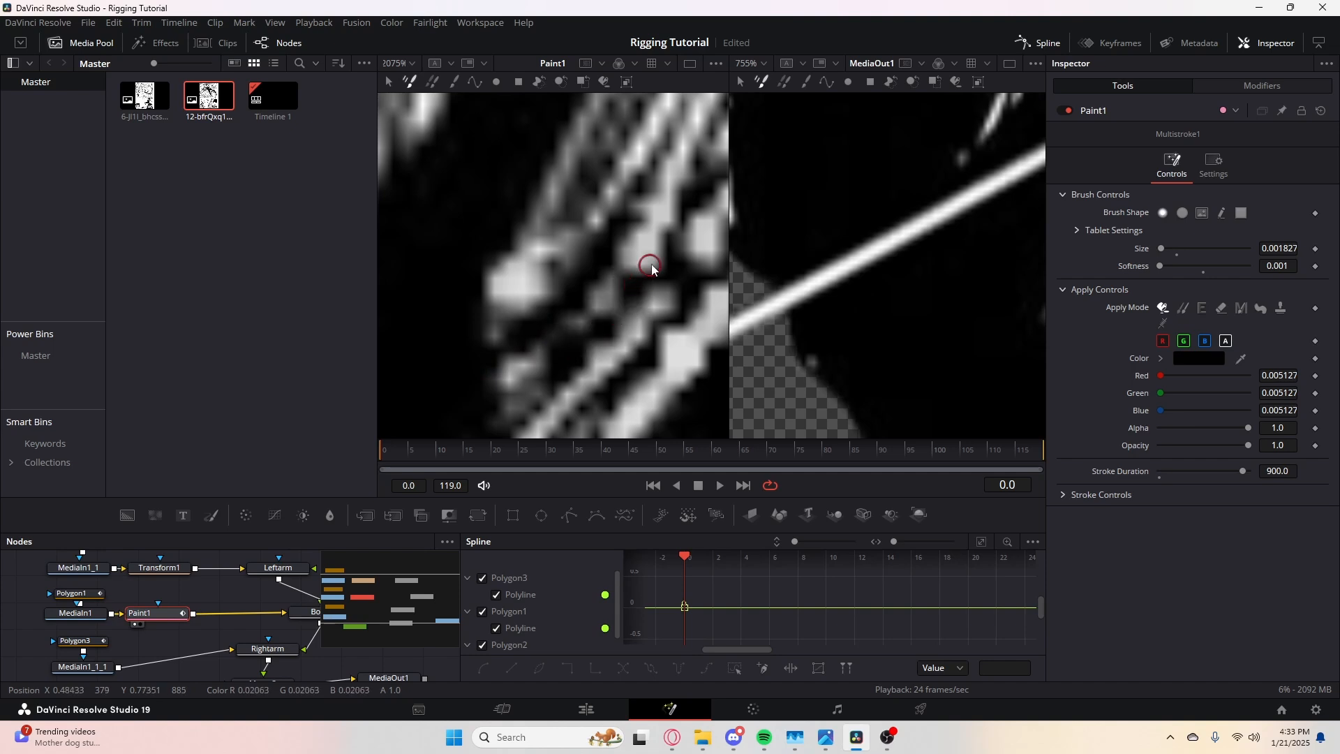
pyautogui.hotkey('ctrl', 'z')
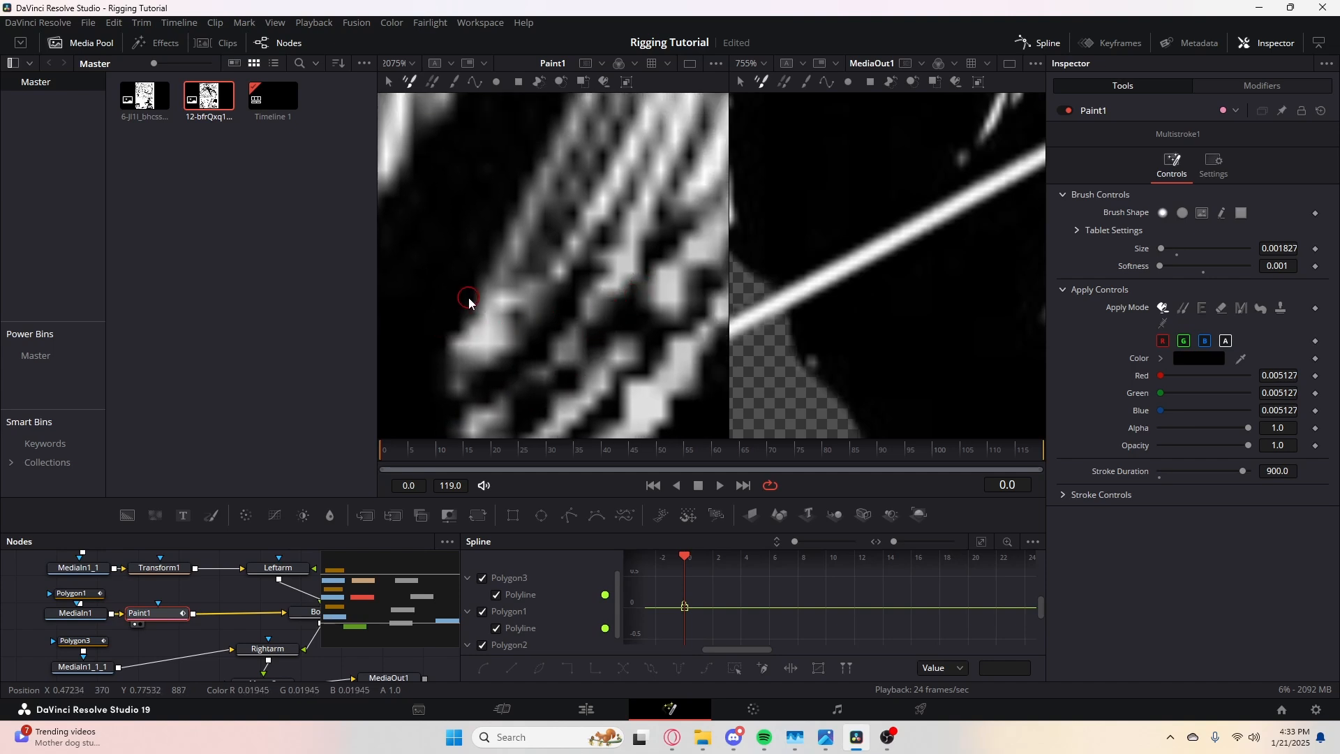
# - Trim the outer edges of the patched hatching with near-black strokes, thinning the bright line along the fold's lower side
pyautogui.moveTo(469, 301)
pyautogui.mouseDown()
pyautogui.moveTo(438, 371)
pyautogui.moveTo(509, 184)
pyautogui.moveTo(489, 365)
pyautogui.mouseUp()
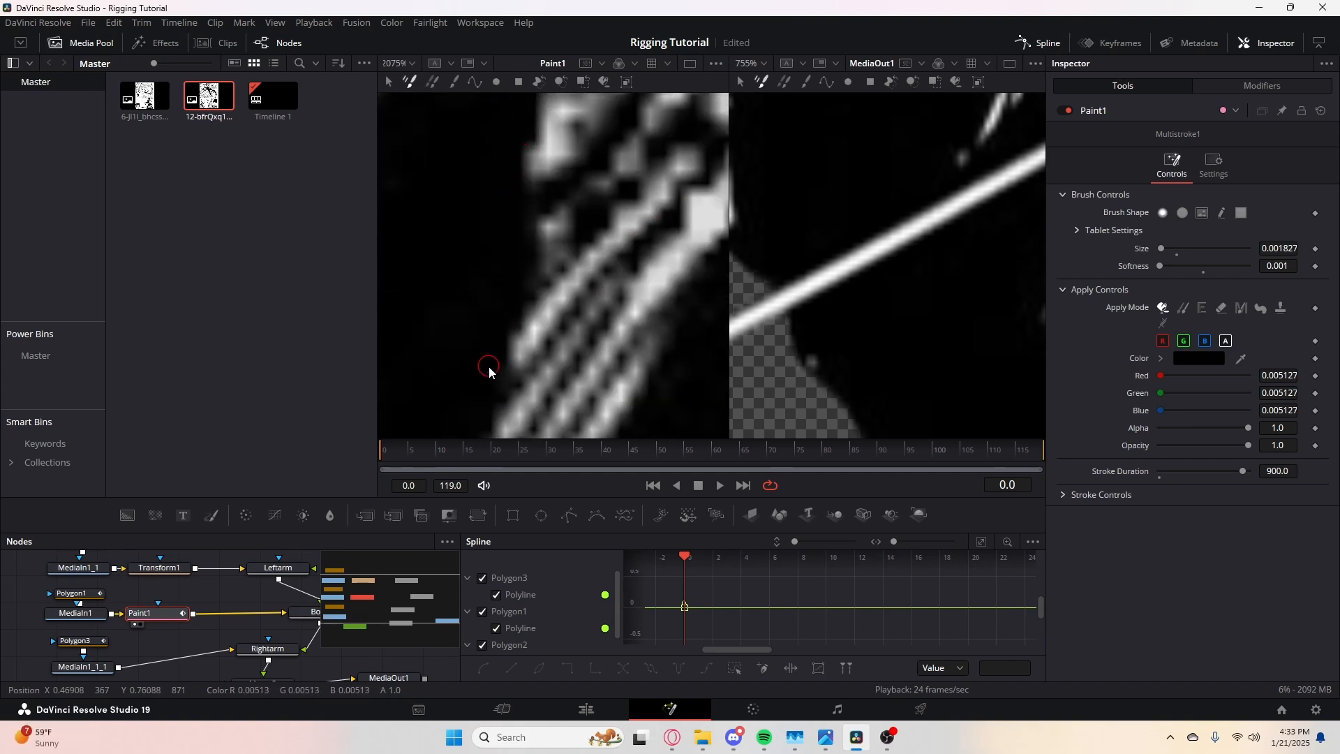
pyautogui.moveTo(508, 178); pyautogui.dragTo(491, 328)
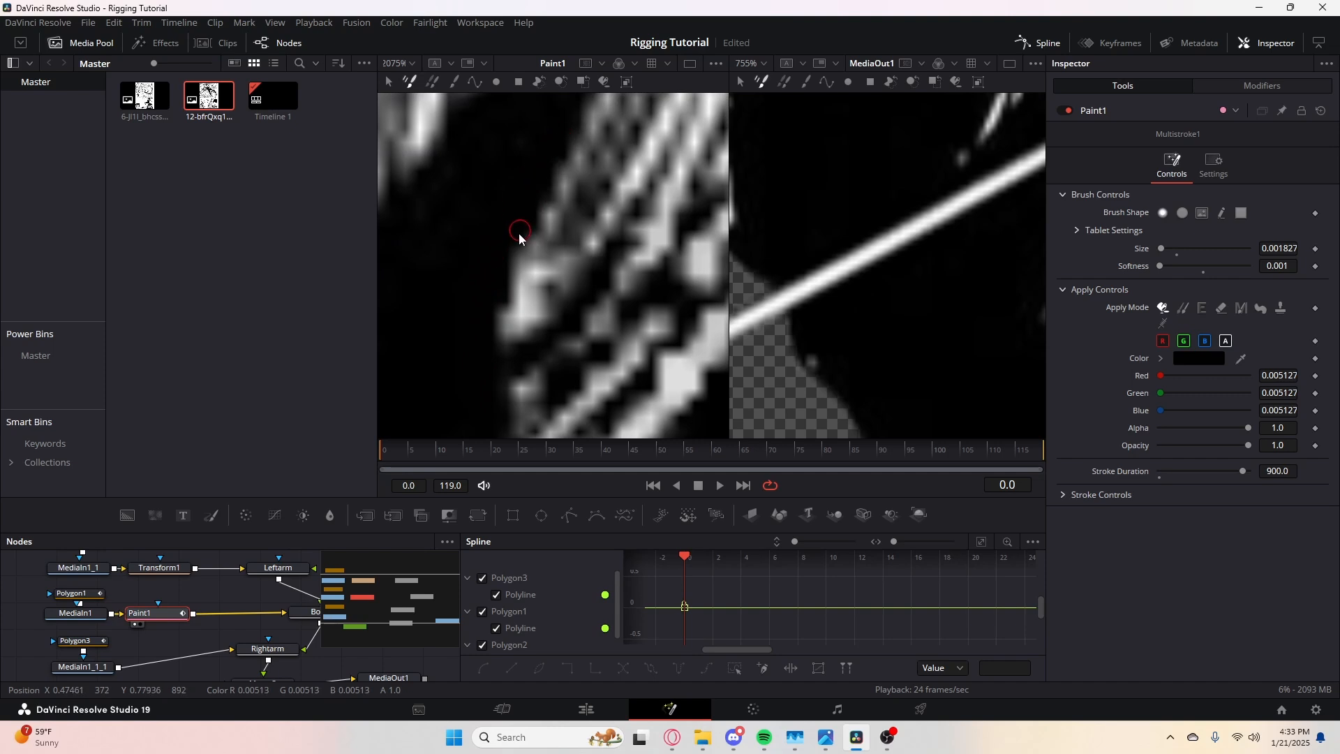
pyautogui.moveTo(677, 363)
pyautogui.mouseDown()
pyautogui.moveTo(649, 314)
pyautogui.moveTo(520, 260)
pyautogui.mouseUp()
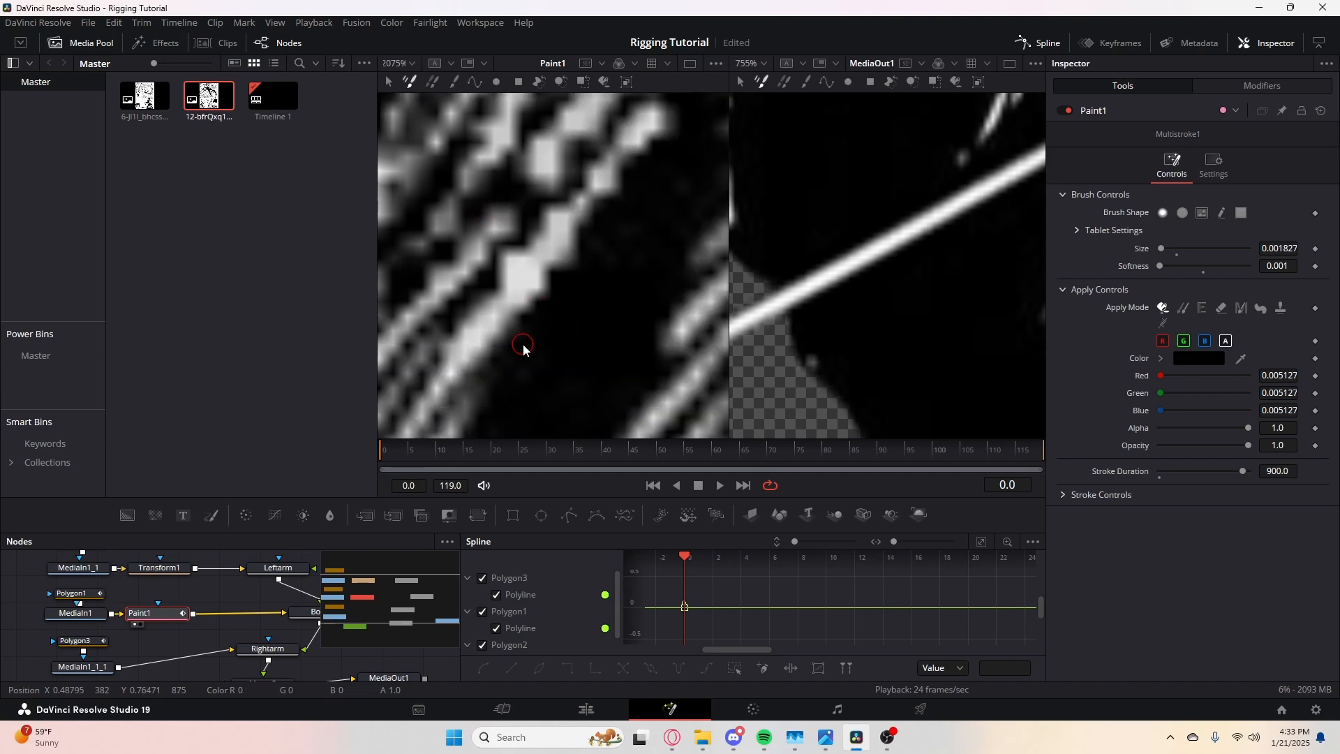
pyautogui.moveTo(524, 349)
pyautogui.mouseDown()
pyautogui.moveTo(580, 246)
pyautogui.moveTo(684, 131)
pyautogui.mouseUp()
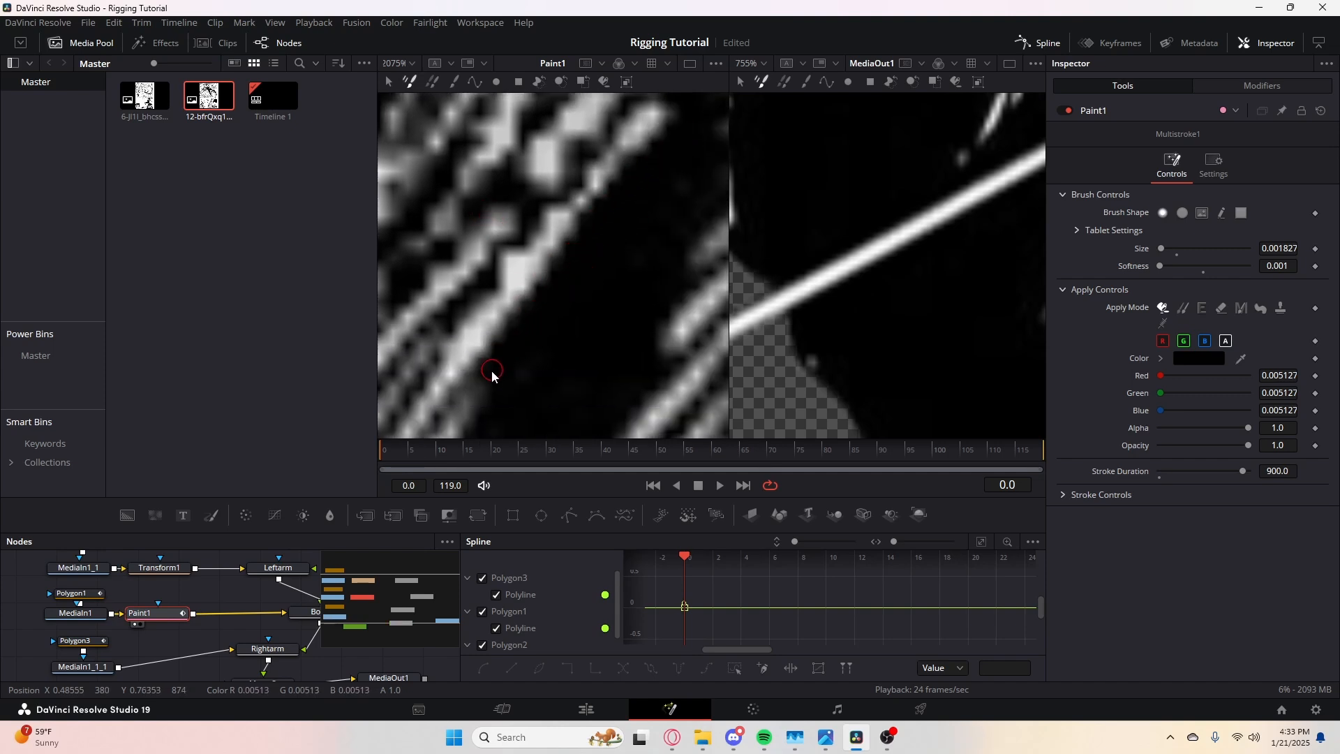
# - Inspect the patched torso hatching at several magnifications, and look over the rest of the figure down to the foot
pyautogui.scroll(-10, 547, 349)
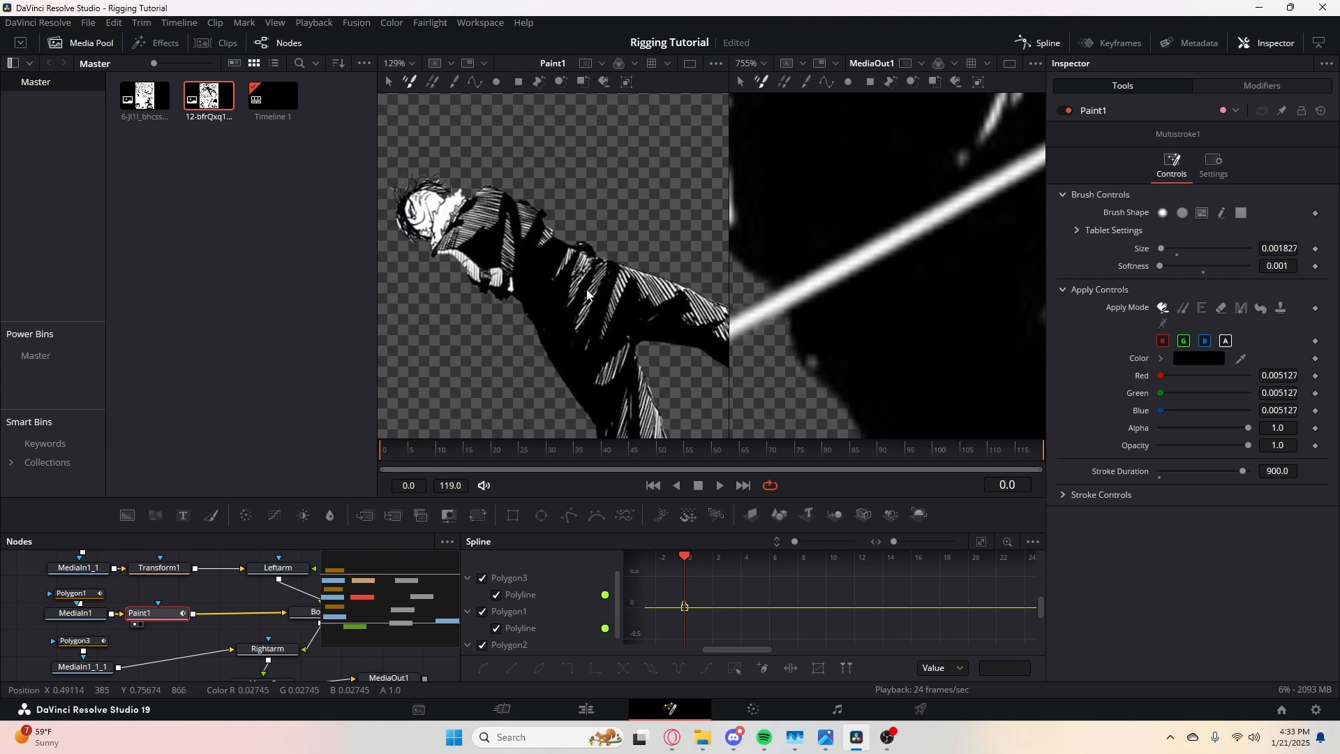
pyautogui.scroll(3, 579, 258)
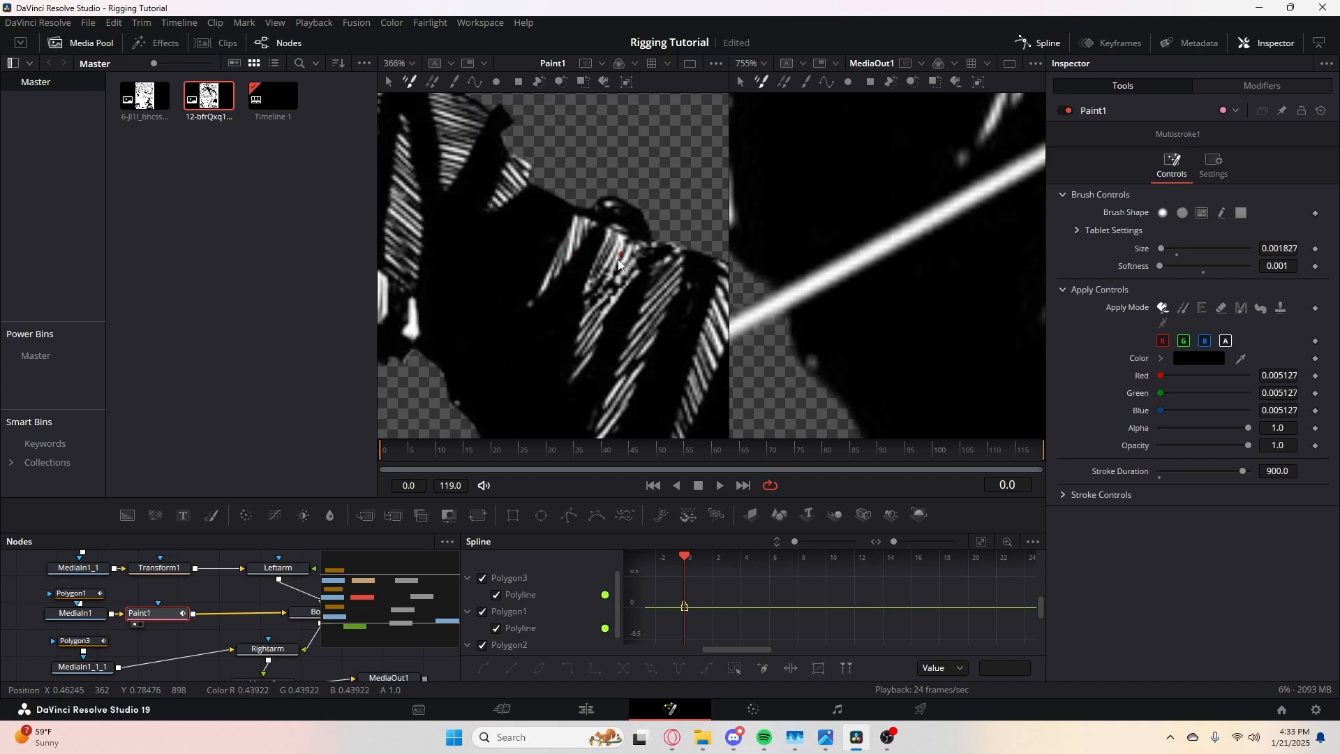
pyautogui.moveTo(557, 315); pyautogui.dragTo(592, 284)
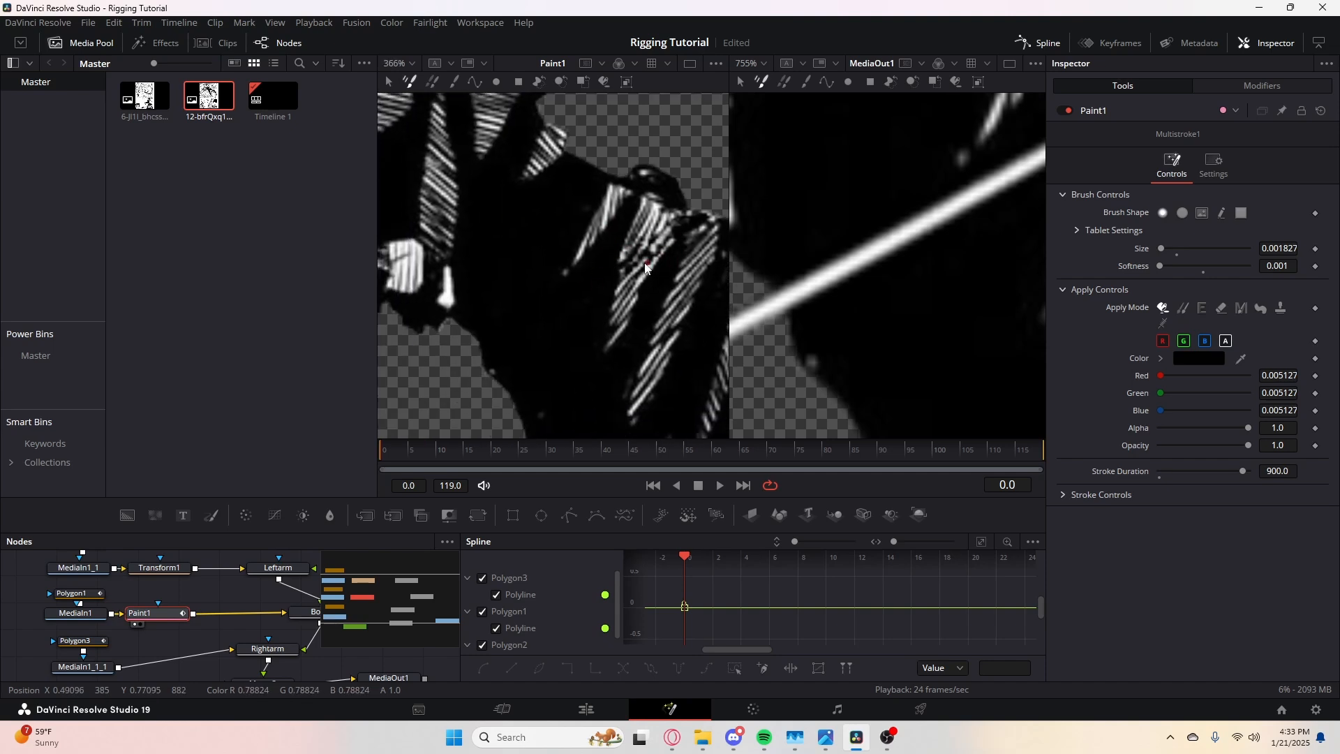
pyautogui.scroll(-5, 648, 311)
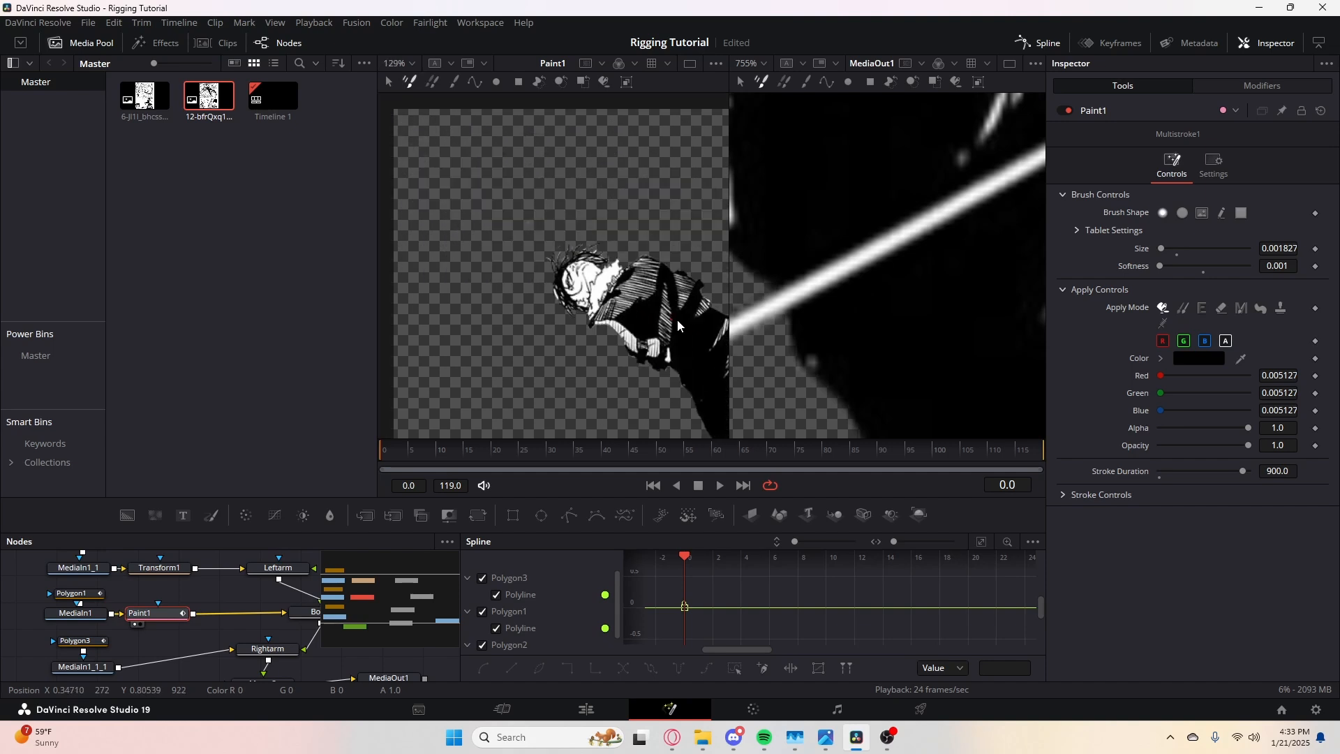
pyautogui.scroll(8, 612, 310)
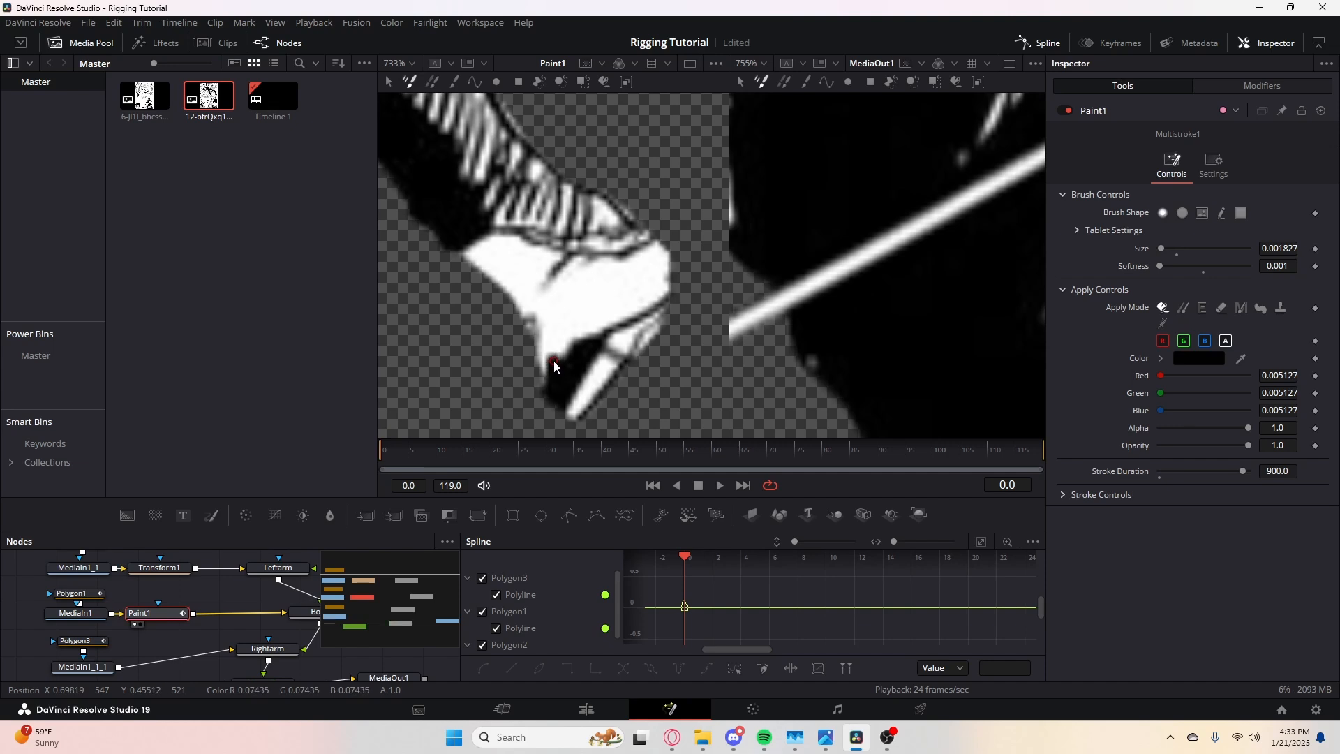
pyautogui.scroll(-9, 592, 293)
pyautogui.scroll(-2, 603, 304)
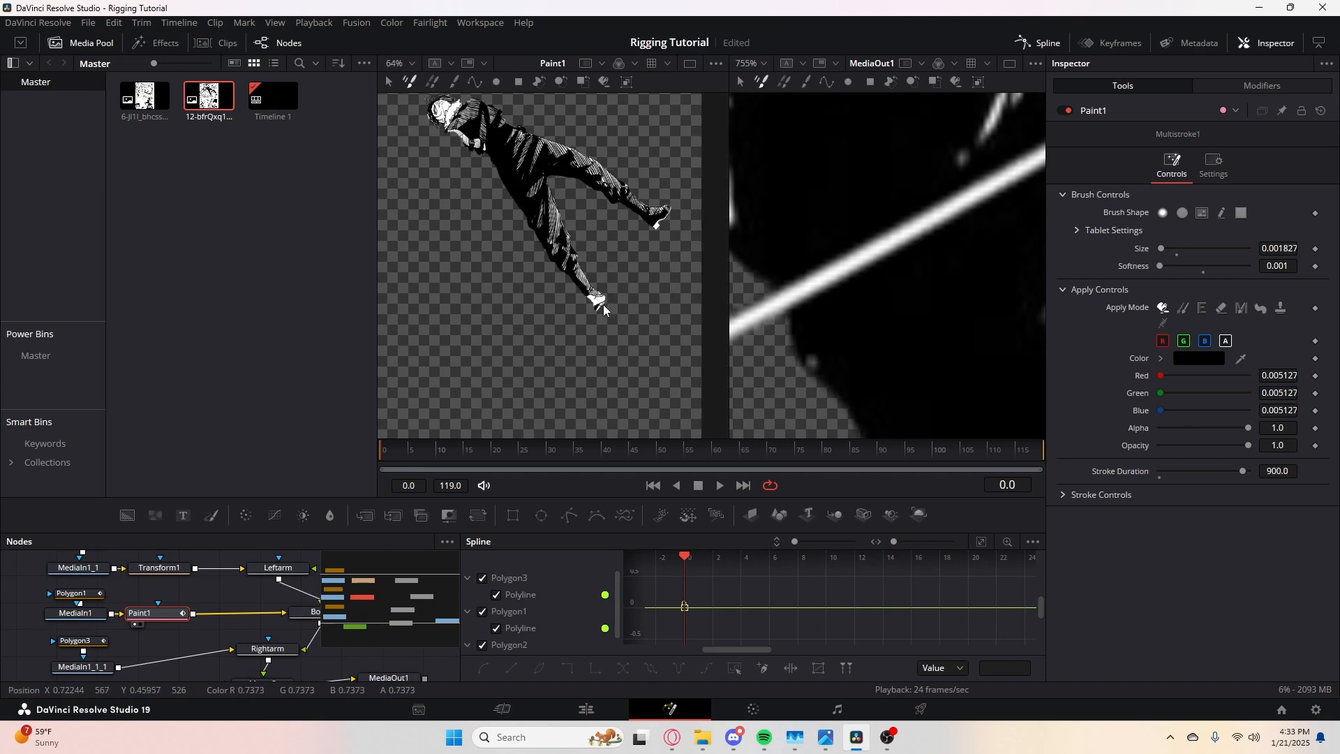
# - Draw a near-black curve across the white foot of the lower leg, and fill the heel area with near-black
pyautogui.scroll(4, 603, 310)
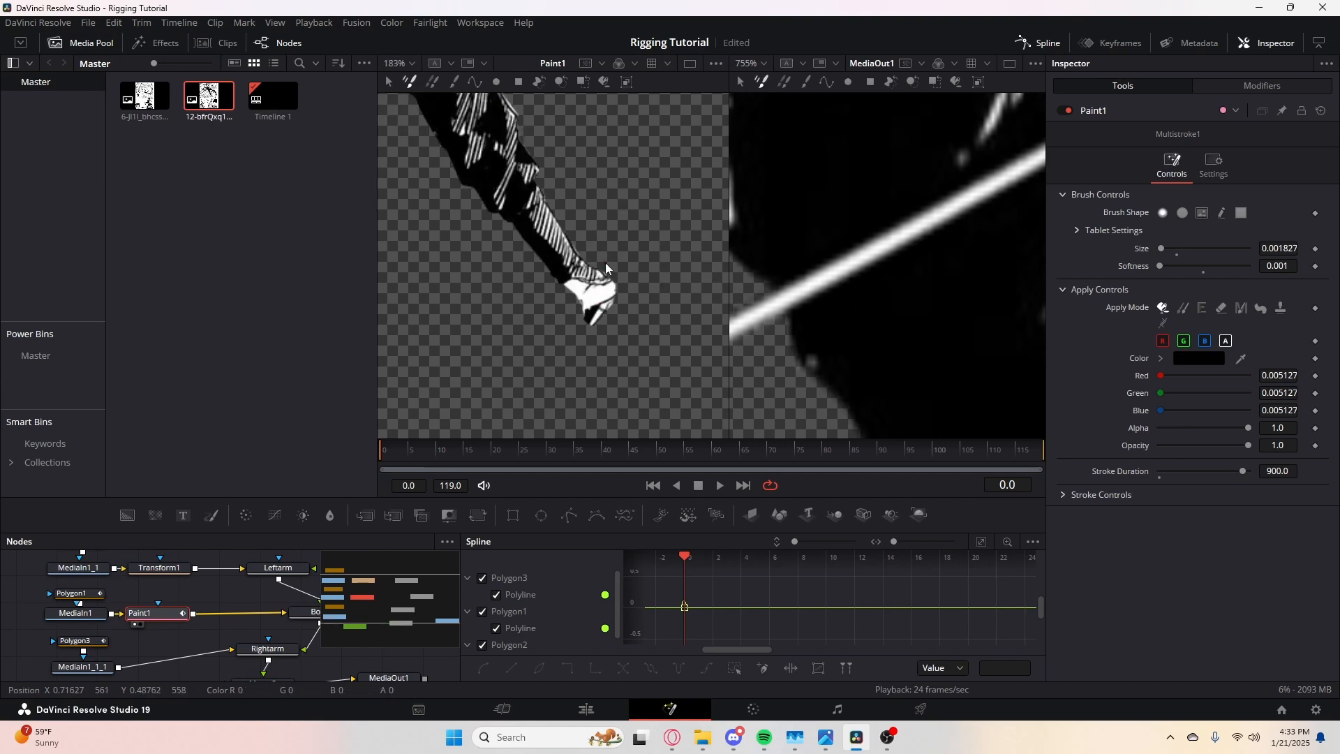
pyautogui.scroll(4, 582, 318)
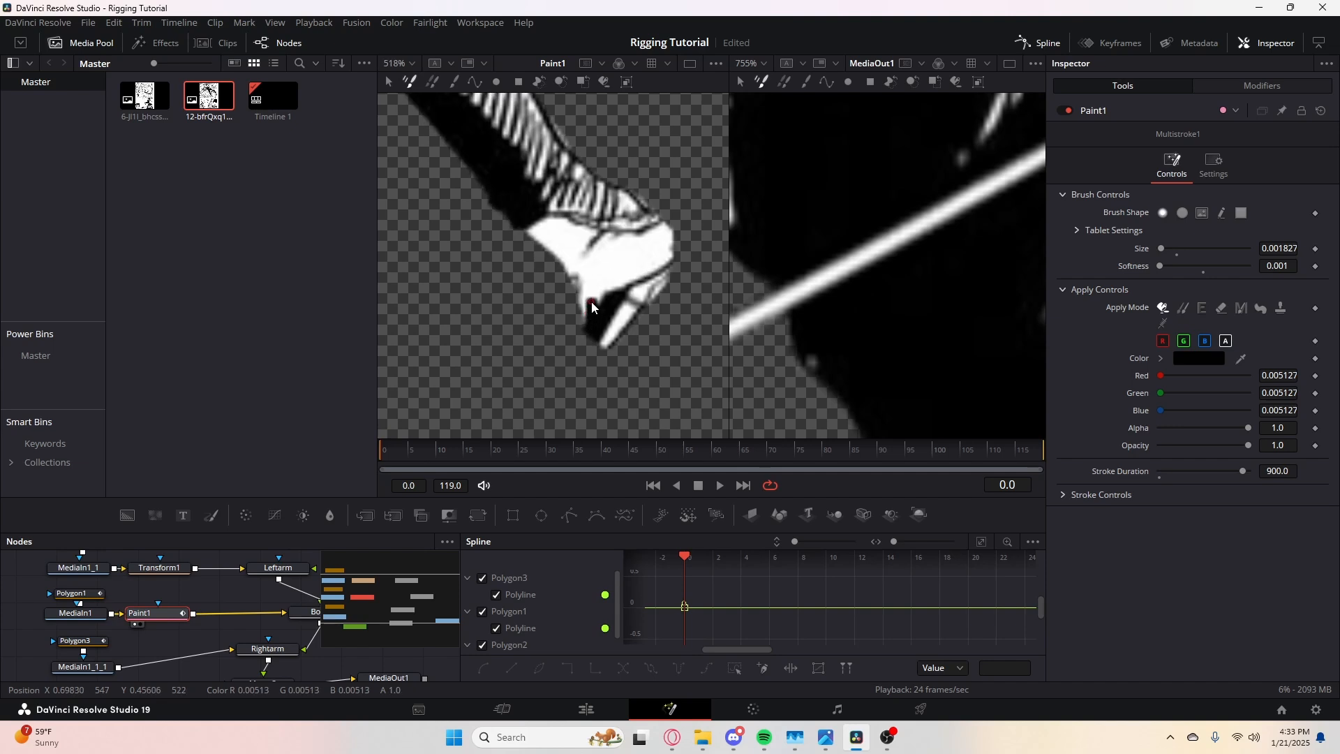
pyautogui.moveTo(578, 264); pyautogui.dragTo(521, 229)
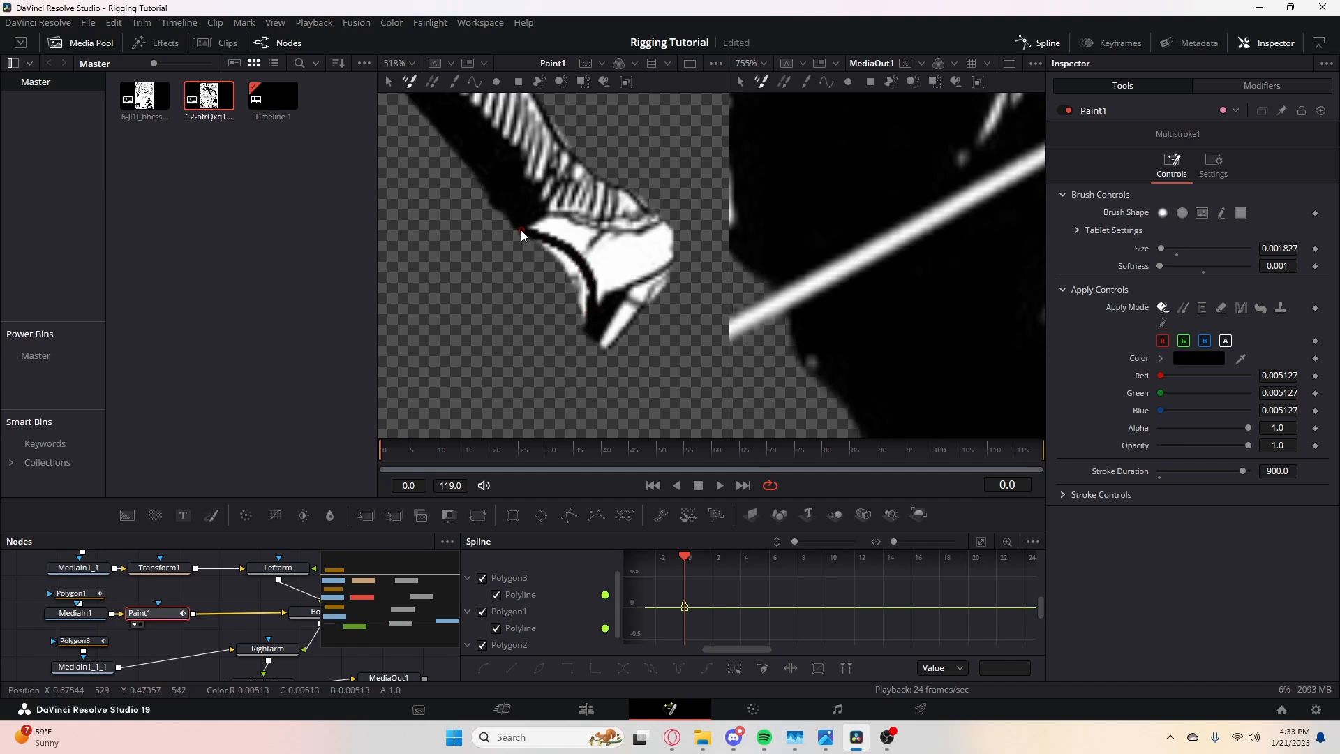
pyautogui.scroll(4, 554, 259)
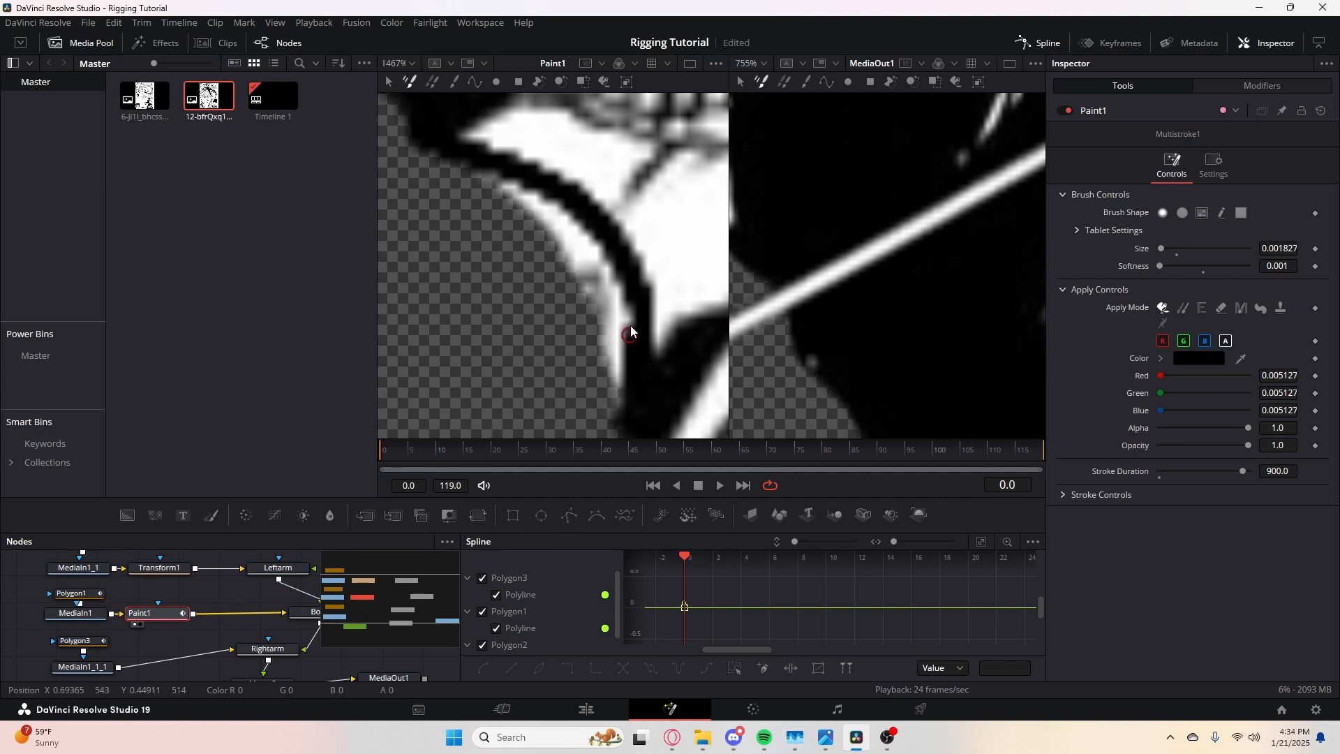
pyautogui.moveTo(626, 392)
pyautogui.mouseDown()
pyautogui.moveTo(626, 267)
pyautogui.moveTo(612, 231)
pyautogui.moveTo(486, 145)
pyautogui.moveTo(484, 121)
pyautogui.moveTo(527, 123)
pyautogui.moveTo(516, 135)
pyautogui.moveTo(544, 144)
pyautogui.moveTo(566, 128)
pyautogui.moveTo(557, 155)
pyautogui.moveTo(589, 180)
pyautogui.moveTo(633, 160)
pyautogui.moveTo(616, 166)
pyautogui.moveTo(628, 172)
pyautogui.moveTo(626, 143)
pyautogui.moveTo(647, 154)
pyautogui.moveTo(526, 209)
pyautogui.moveTo(532, 193)
pyautogui.moveTo(557, 194)
pyautogui.moveTo(510, 229)
pyautogui.moveTo(535, 384)
pyautogui.mouseUp()
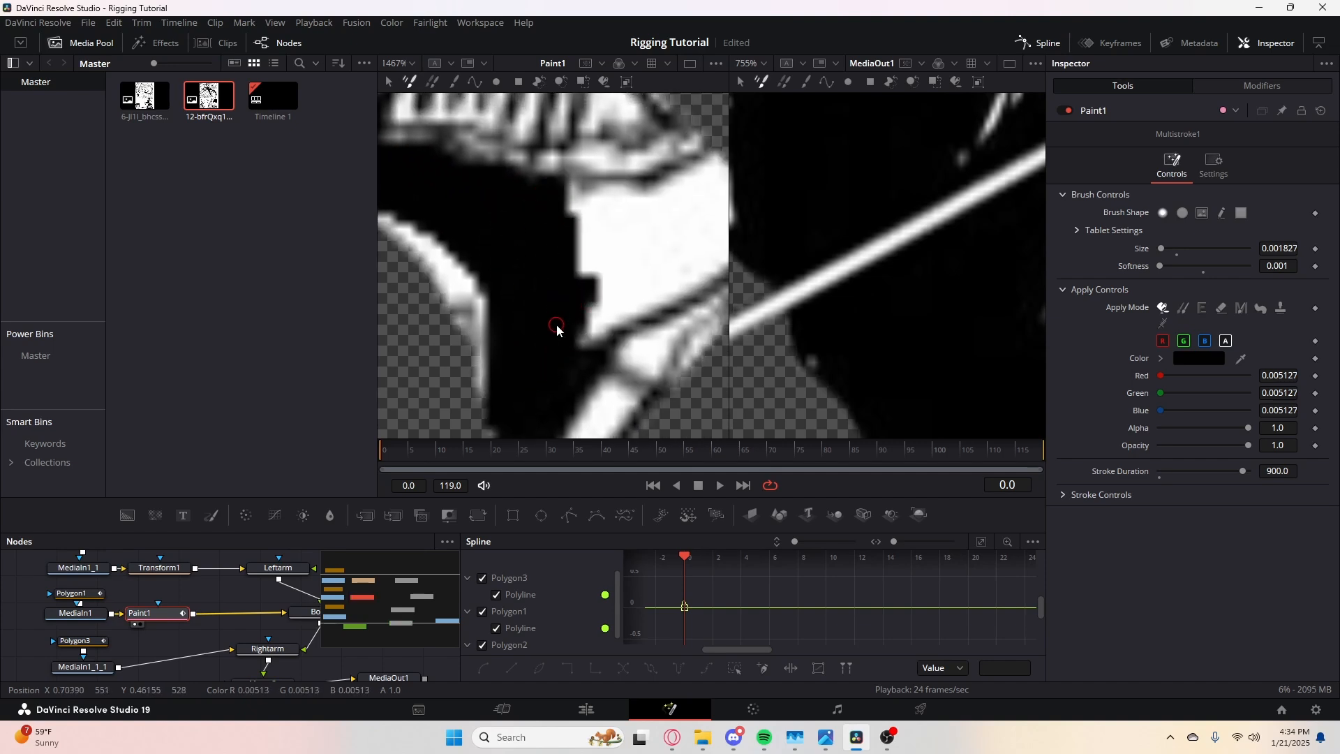
# - Cover the white strip left along the outer edge of the heel with near-black
pyautogui.scroll(-10, 579, 321)
pyautogui.scroll(10, 601, 312)
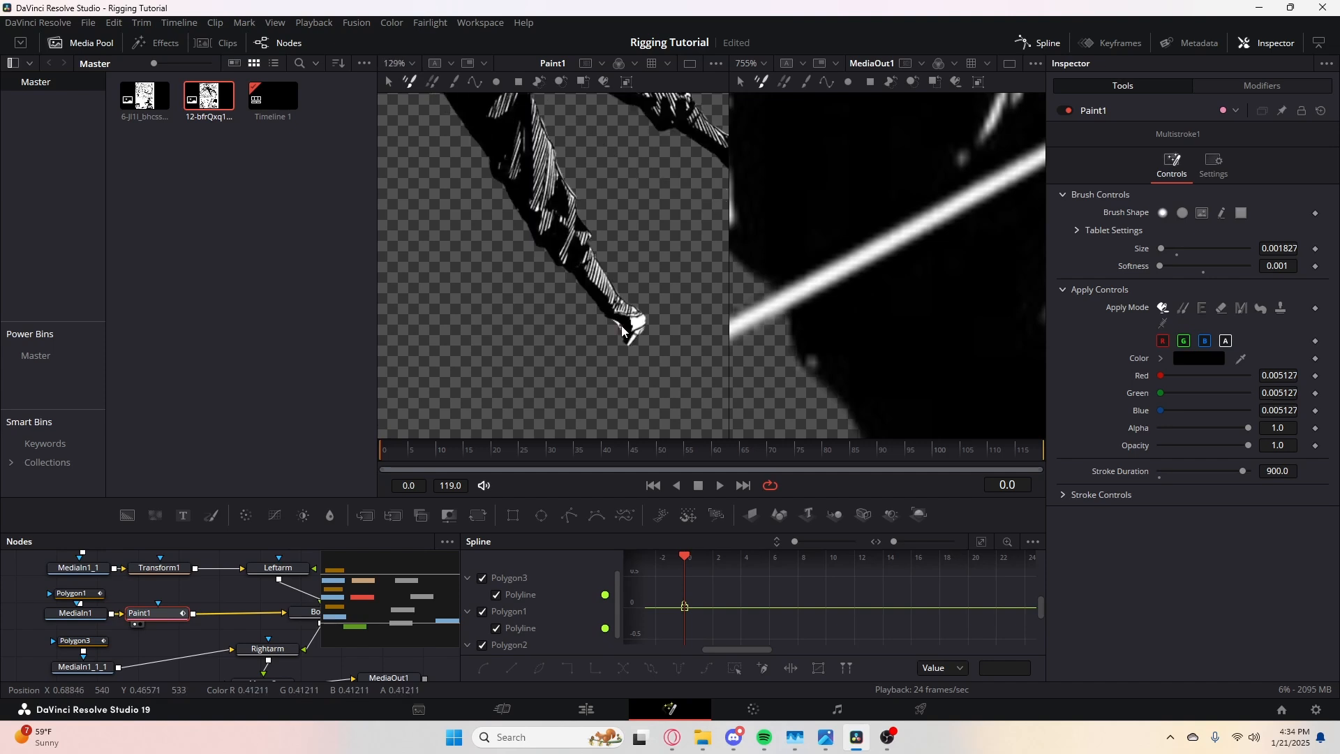
pyautogui.moveTo(612, 344); pyautogui.dragTo(556, 281)
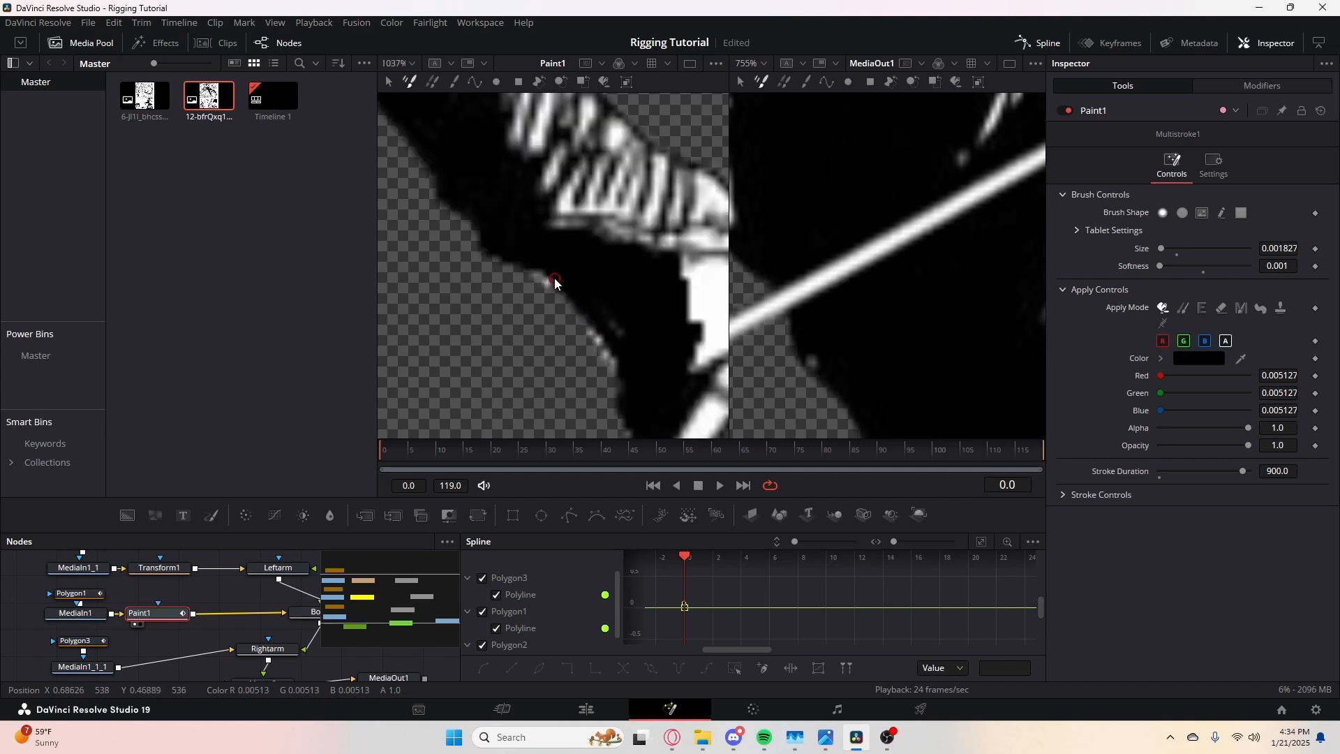
pyautogui.scroll(-7, 623, 343)
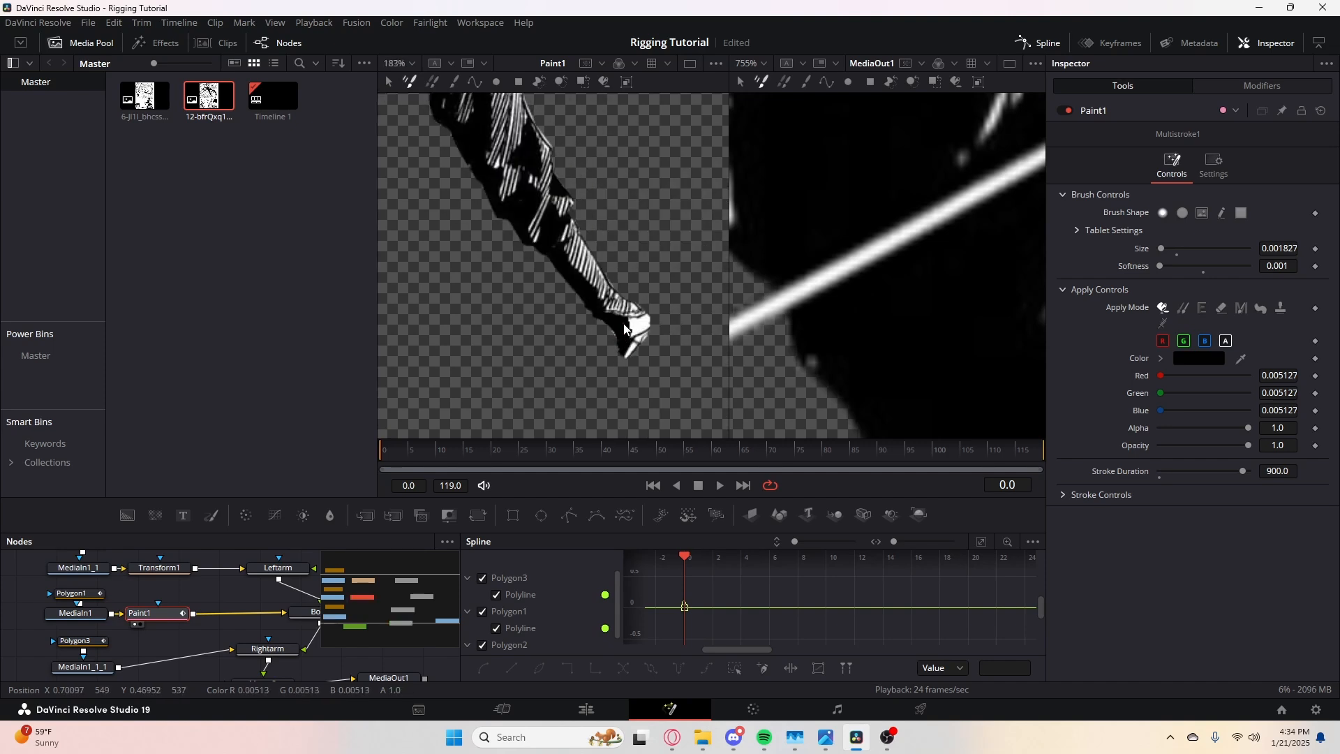
# - Show the Polygon1 mask outline around the body to check it, and return to the Paint1 node
pyautogui.scroll(-4, 624, 328)
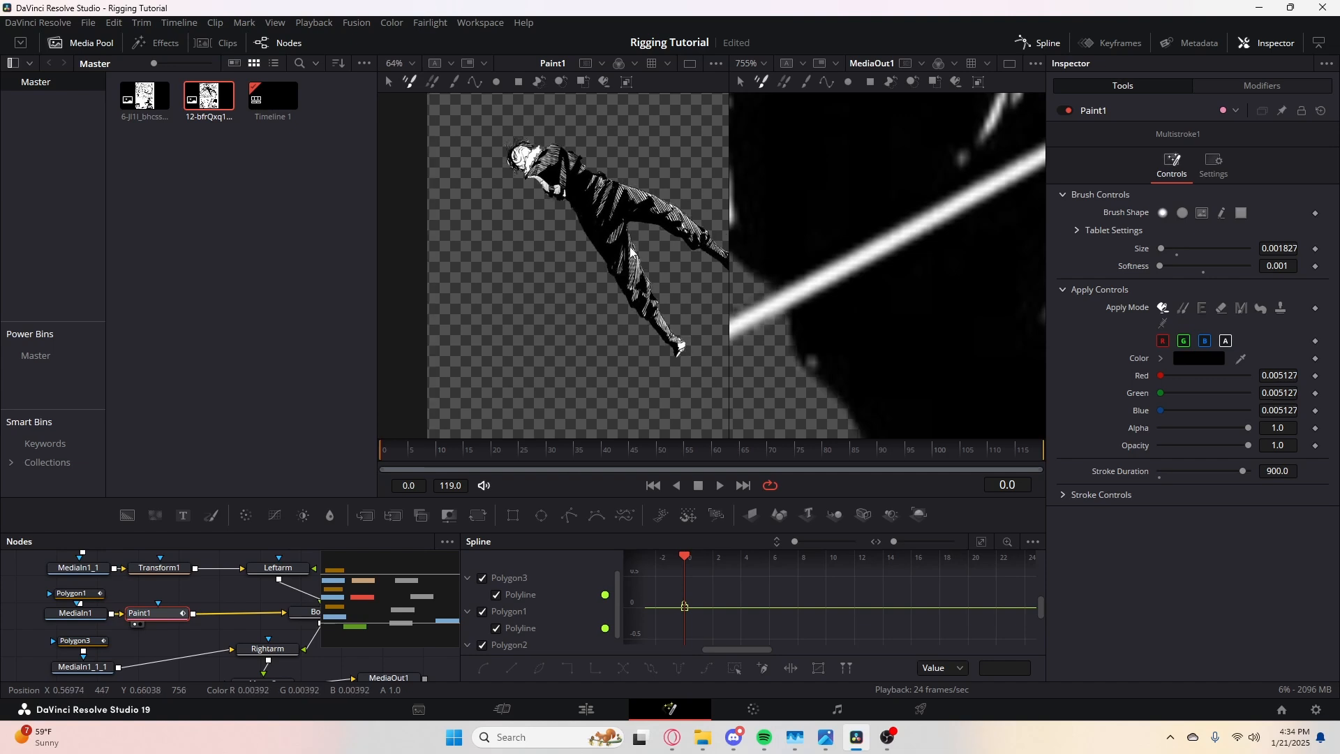
pyautogui.scroll(3, 537, 175)
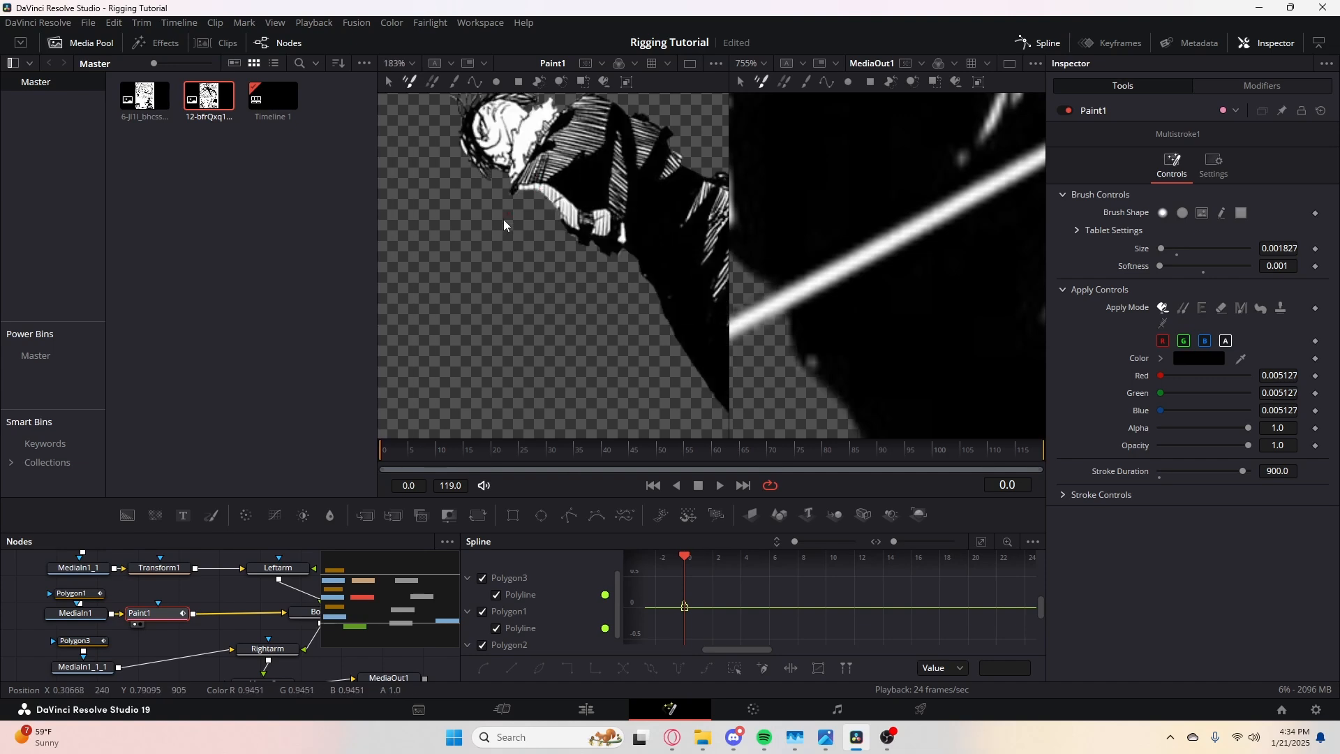
pyautogui.click(87, 597)
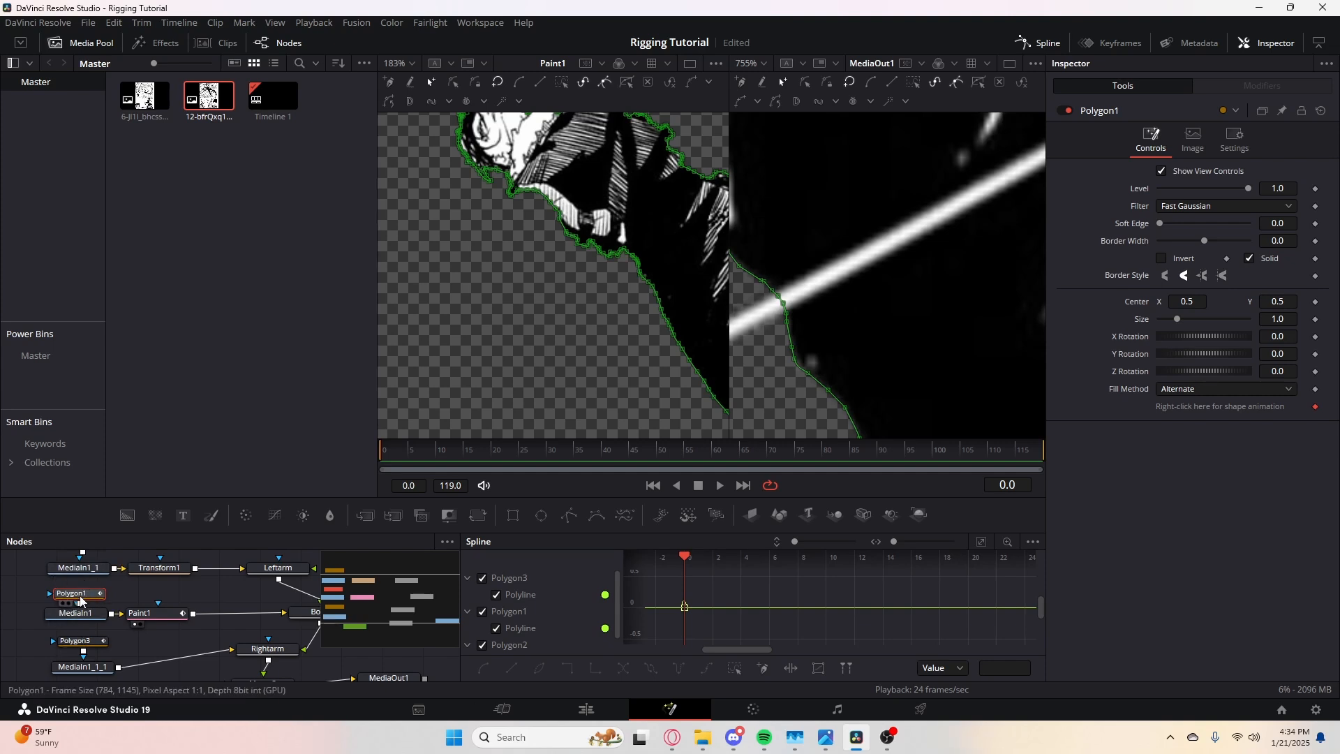
pyautogui.moveTo(440, 264); pyautogui.dragTo(470, 290)
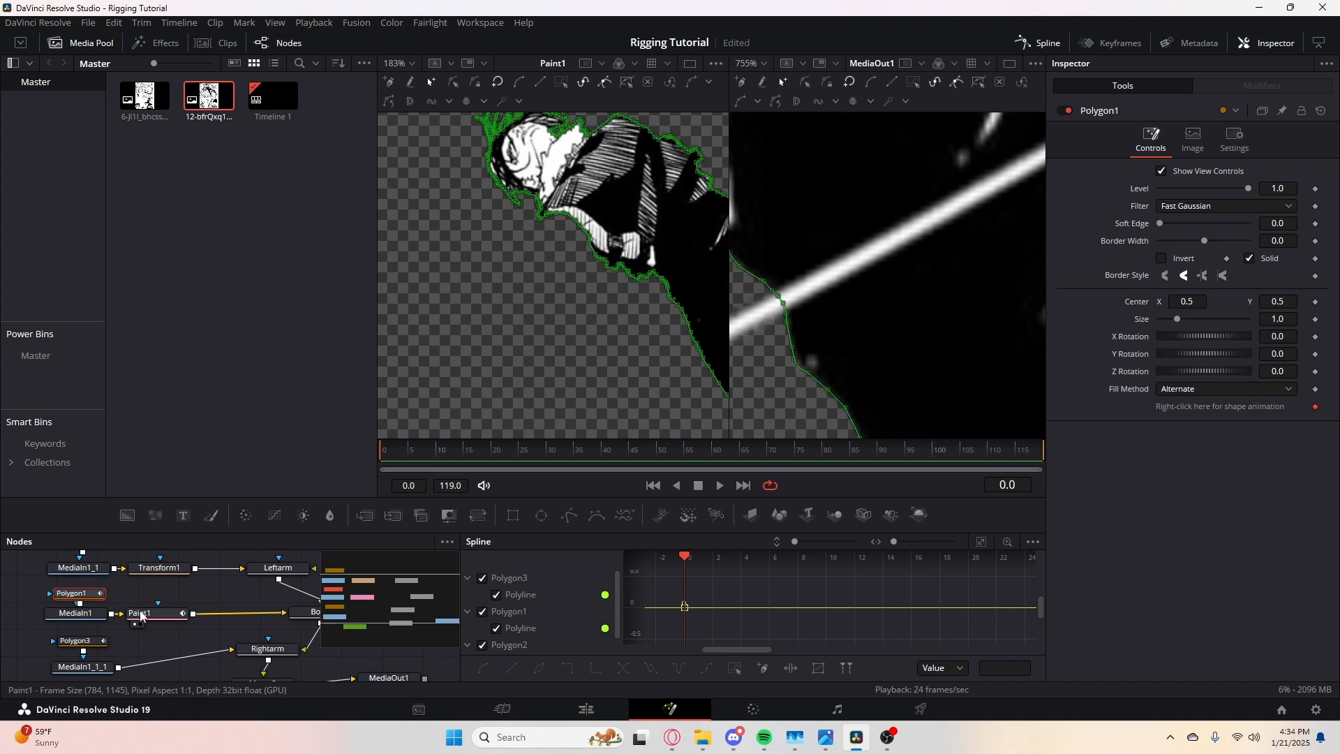
pyautogui.click(140, 615)
# - Smooth the jagged black edge beside the white foot area, and repaint the white part with sampled white (1.0)
pyautogui.scroll(2, 686, 315)
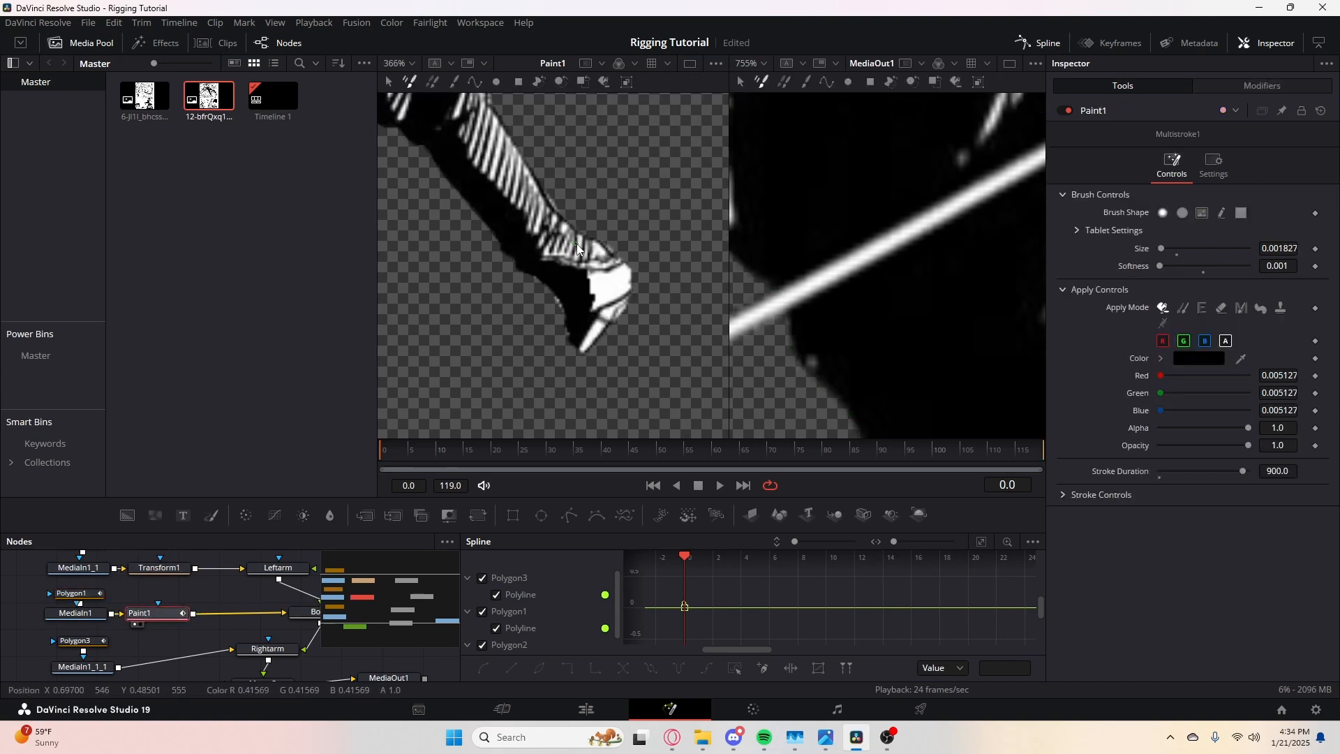
pyautogui.scroll(2, 577, 245)
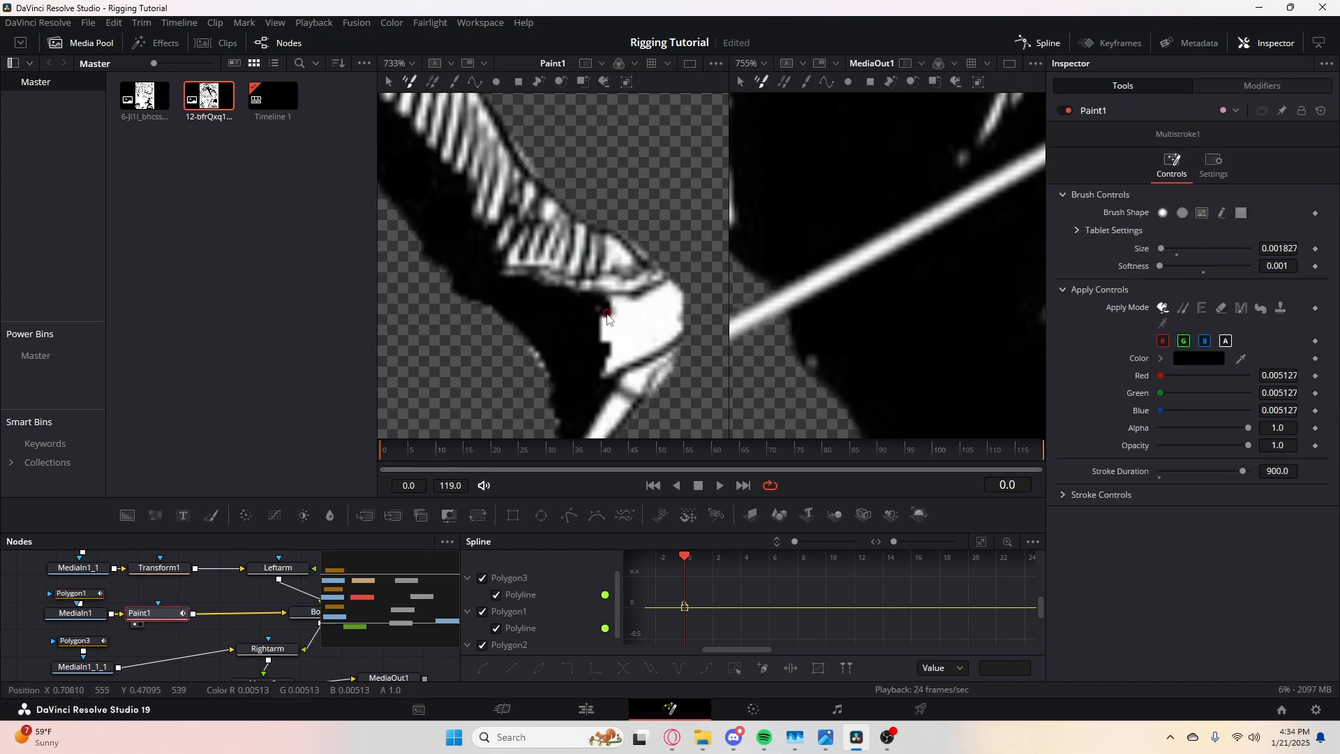
pyautogui.moveTo(607, 318); pyautogui.dragTo(613, 375)
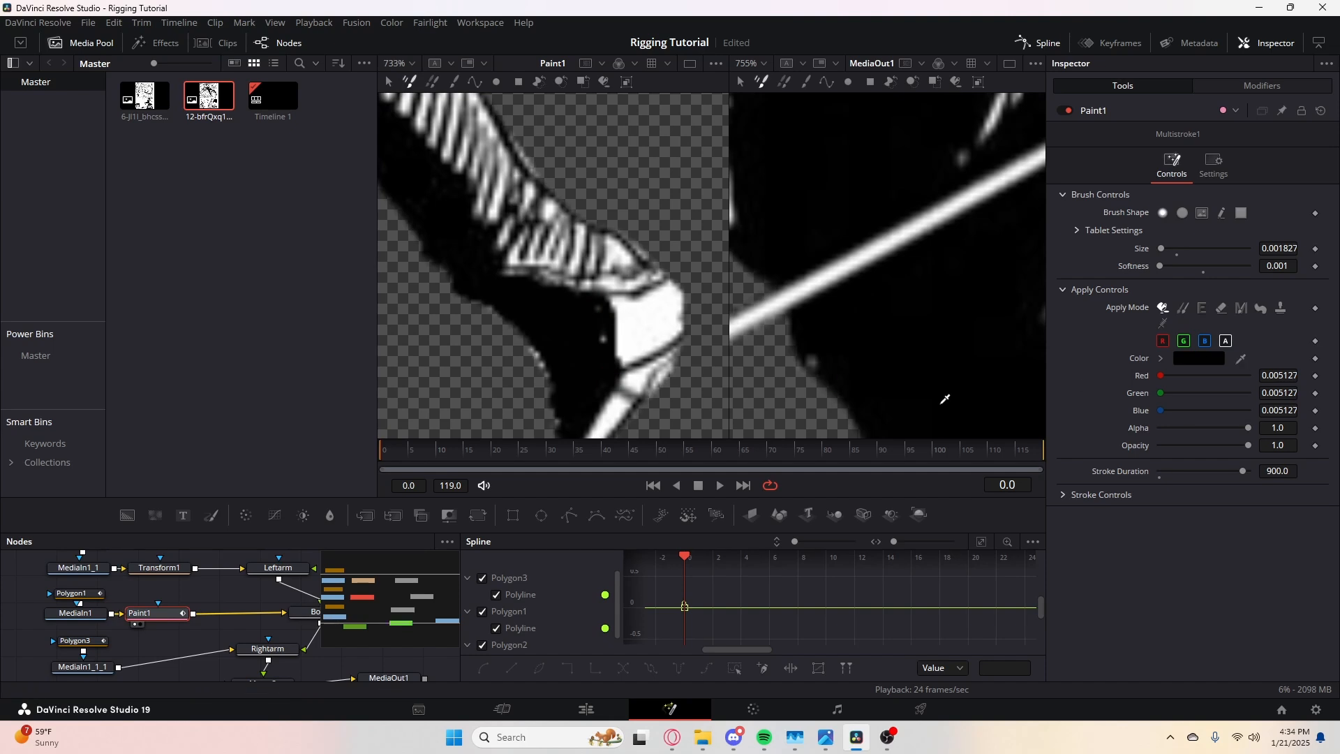
pyautogui.moveTo(945, 399)
pyautogui.mouseDown()
pyautogui.moveTo(614, 377)
pyautogui.moveTo(627, 388)
pyautogui.moveTo(634, 263)
pyautogui.moveTo(643, 328)
pyautogui.moveTo(664, 323)
pyautogui.moveTo(662, 241)
pyautogui.moveTo(653, 255)
pyautogui.mouseUp()
pyautogui.scroll(1, 627, 388)
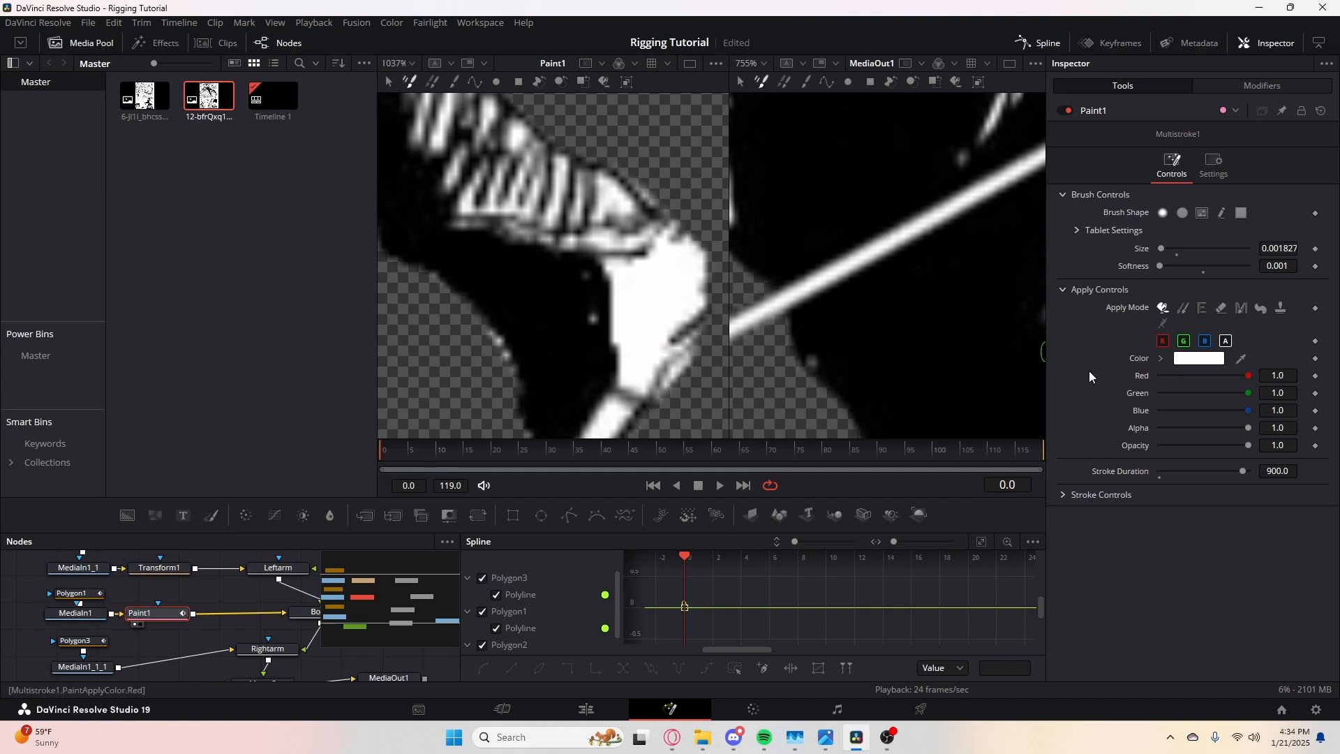
# - Draw a curved line down the white part of the foot in sampled dark grey (about 0.081), and repaint it in sampled black (0.0)
pyautogui.moveTo(1241, 358)
pyautogui.mouseDown()
pyautogui.moveTo(676, 390)
pyautogui.moveTo(648, 407)
pyautogui.moveTo(663, 342)
pyautogui.mouseUp()
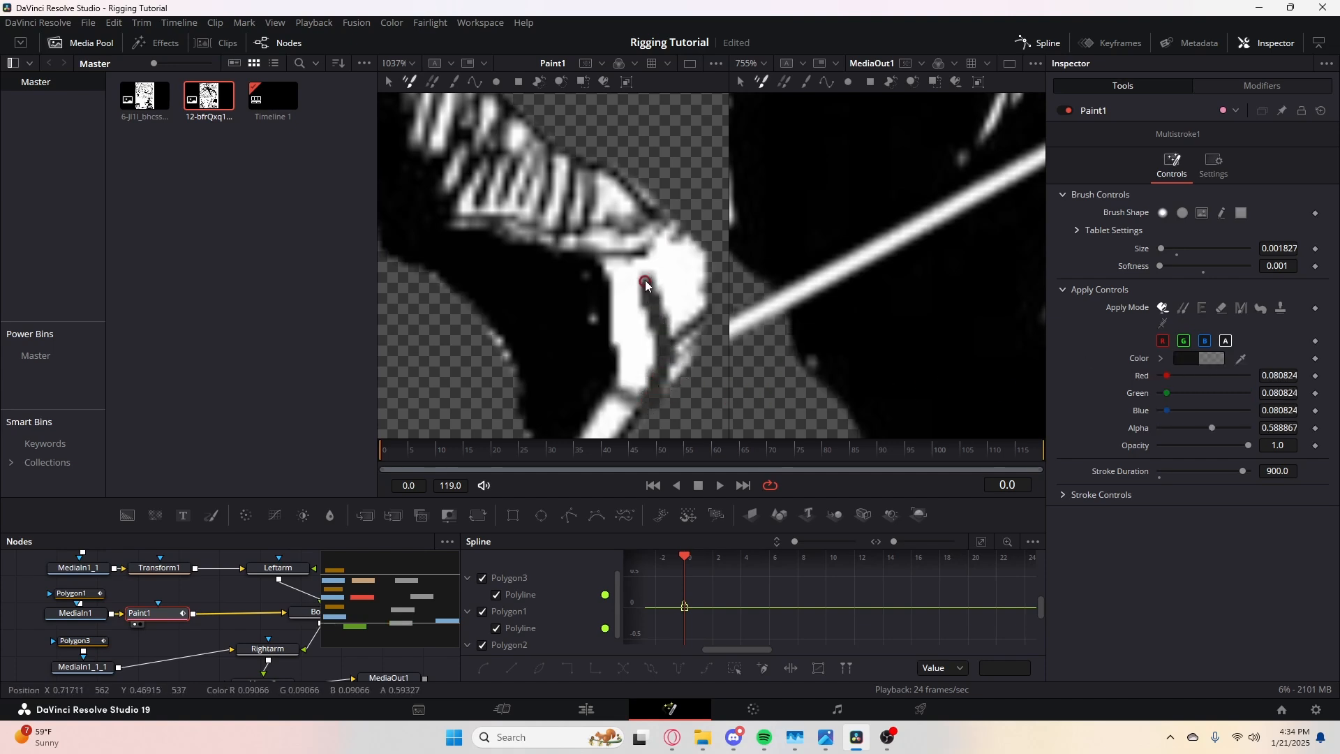
pyautogui.moveTo(645, 281); pyautogui.dragTo(639, 265)
pyautogui.moveTo(671, 360)
pyautogui.mouseDown()
pyautogui.moveTo(689, 185)
pyautogui.moveTo(650, 360)
pyautogui.mouseUp()
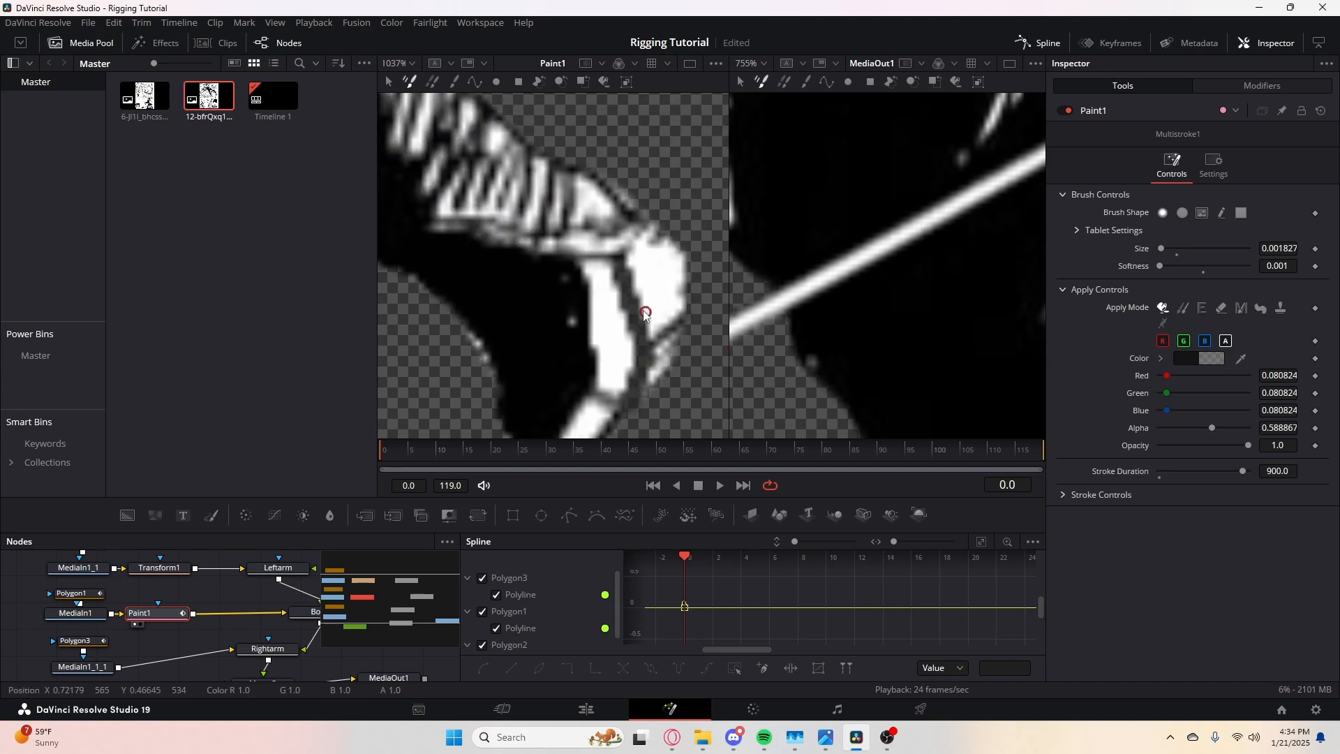
pyautogui.moveTo(628, 255); pyautogui.dragTo(641, 317)
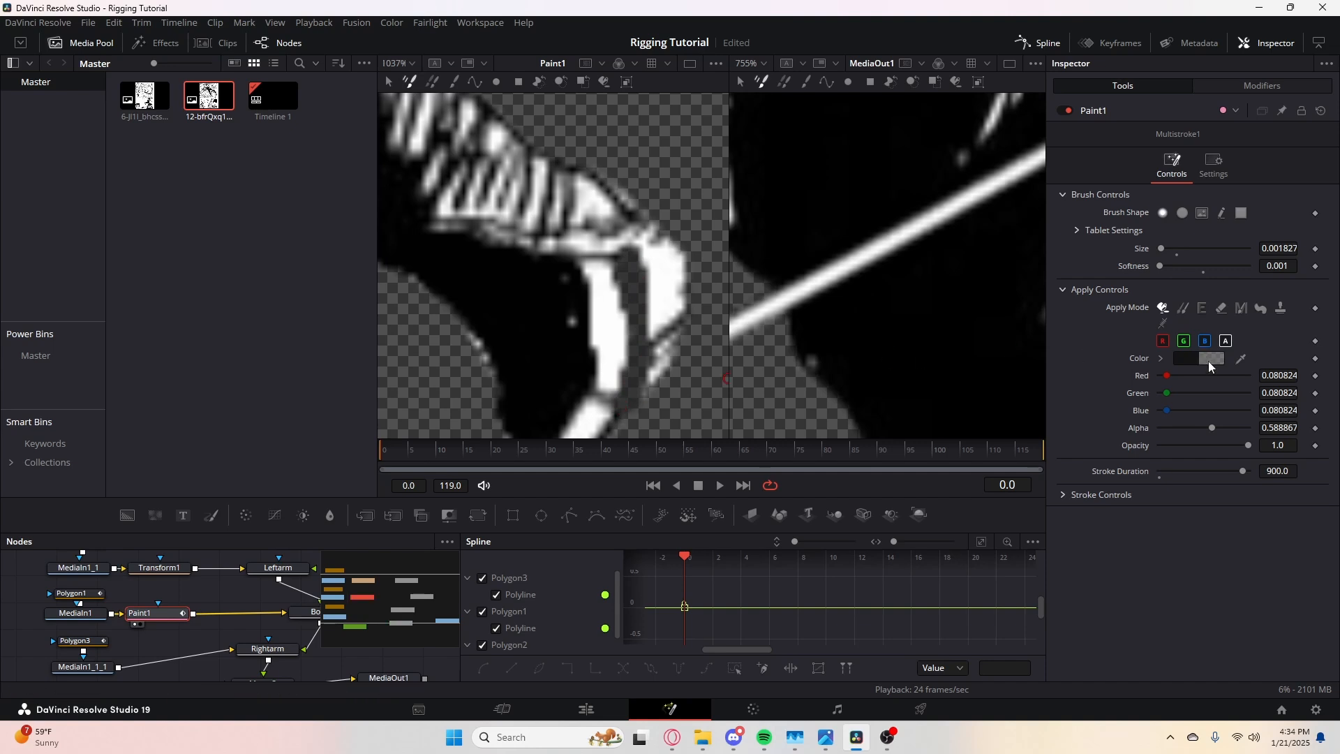
pyautogui.moveTo(1241, 358)
pyautogui.mouseDown()
pyautogui.moveTo(977, 391)
pyautogui.moveTo(660, 391)
pyautogui.moveTo(635, 378)
pyautogui.moveTo(632, 244)
pyautogui.moveTo(632, 367)
pyautogui.moveTo(642, 347)
pyautogui.mouseUp()
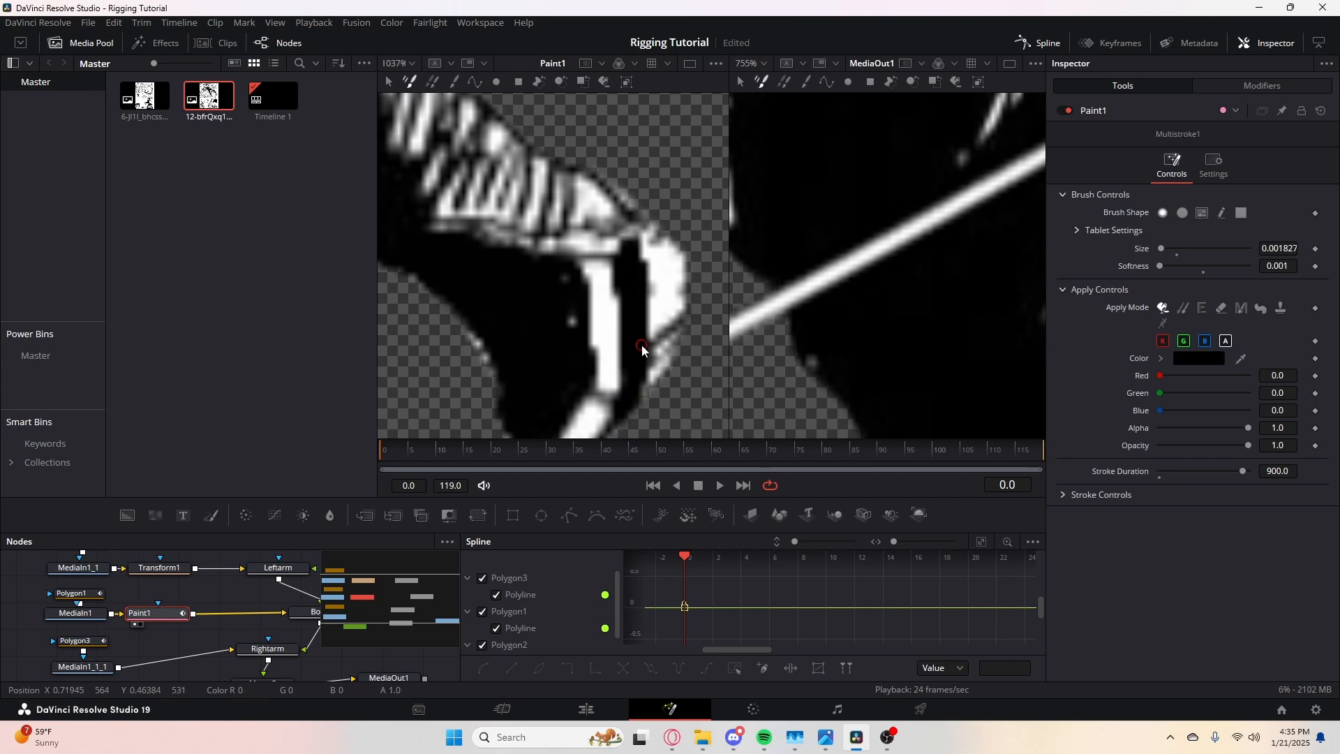
# - Paint a short black stroke over the white area beside the heel using the existing Paint1 brush
pyautogui.scroll(-3, 537, 208)
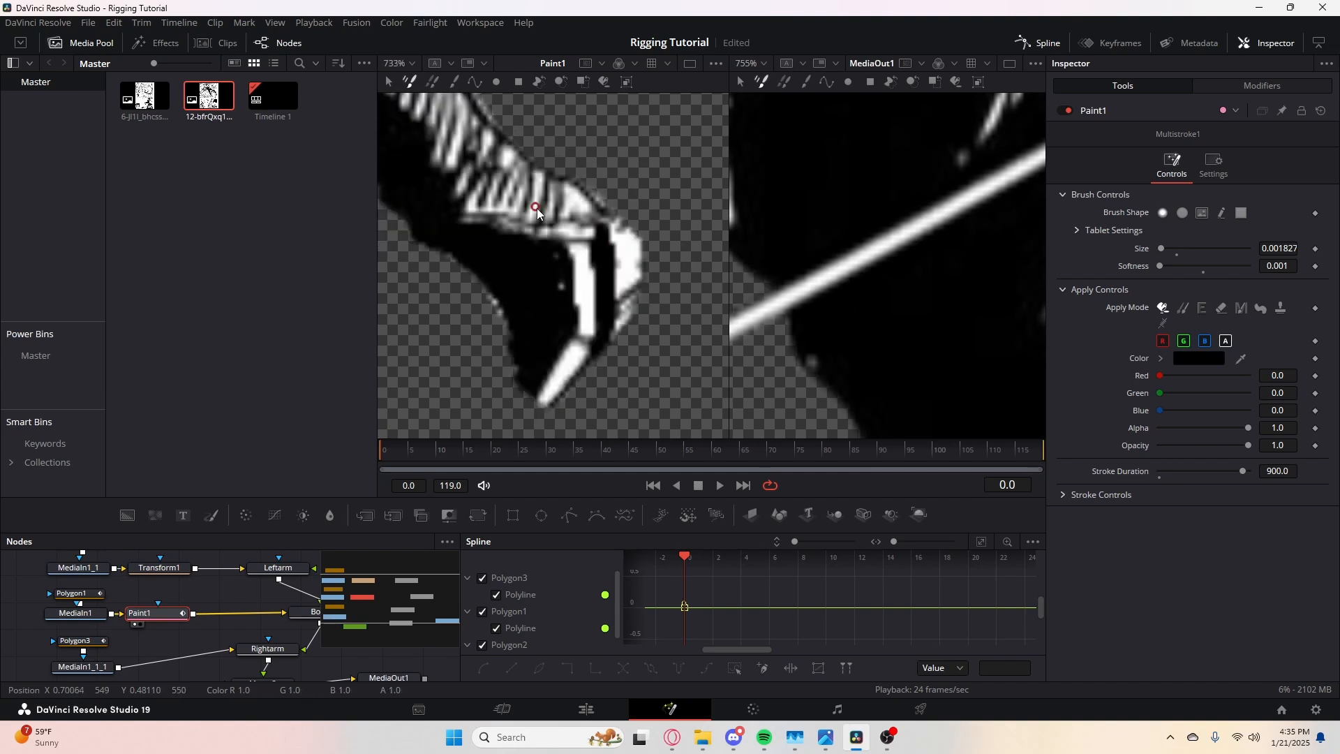
pyautogui.scroll(3, 549, 233)
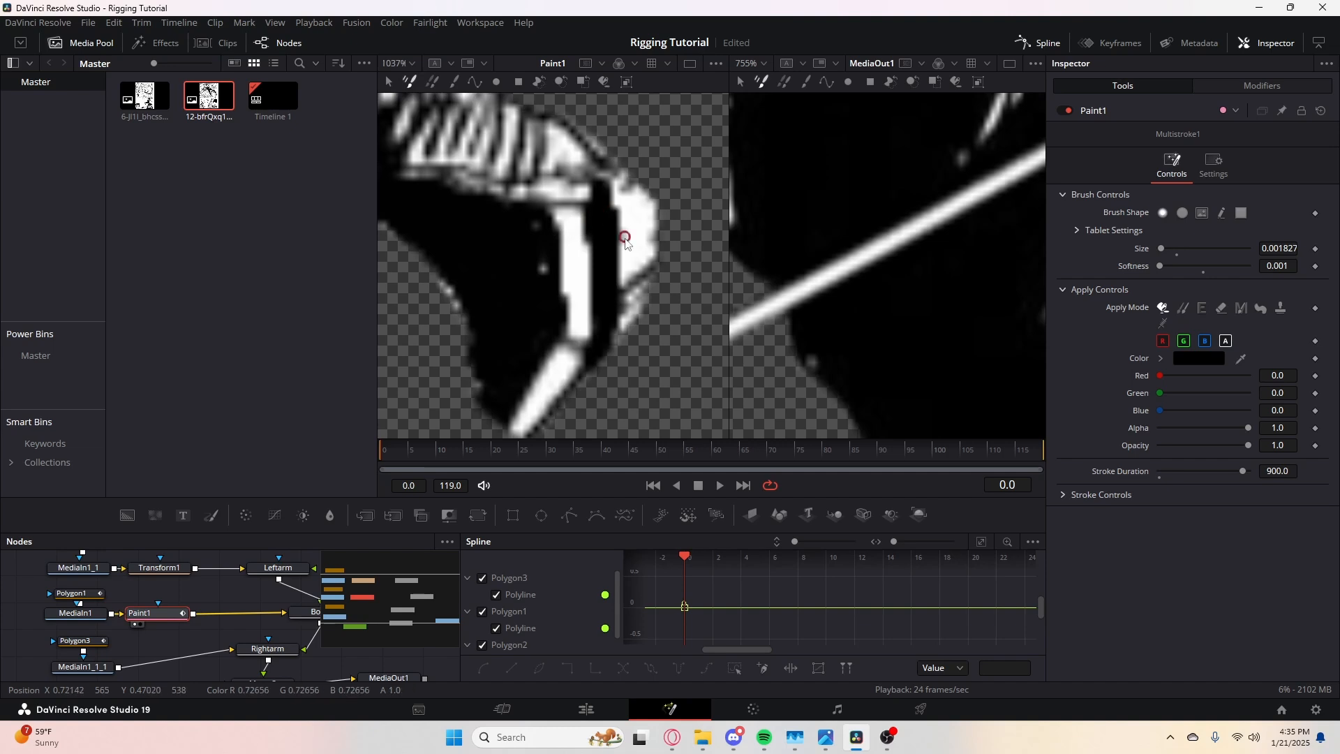
pyautogui.moveTo(613, 228)
pyautogui.mouseDown()
pyautogui.moveTo(610, 181)
pyautogui.moveTo(610, 220)
pyautogui.mouseUp()
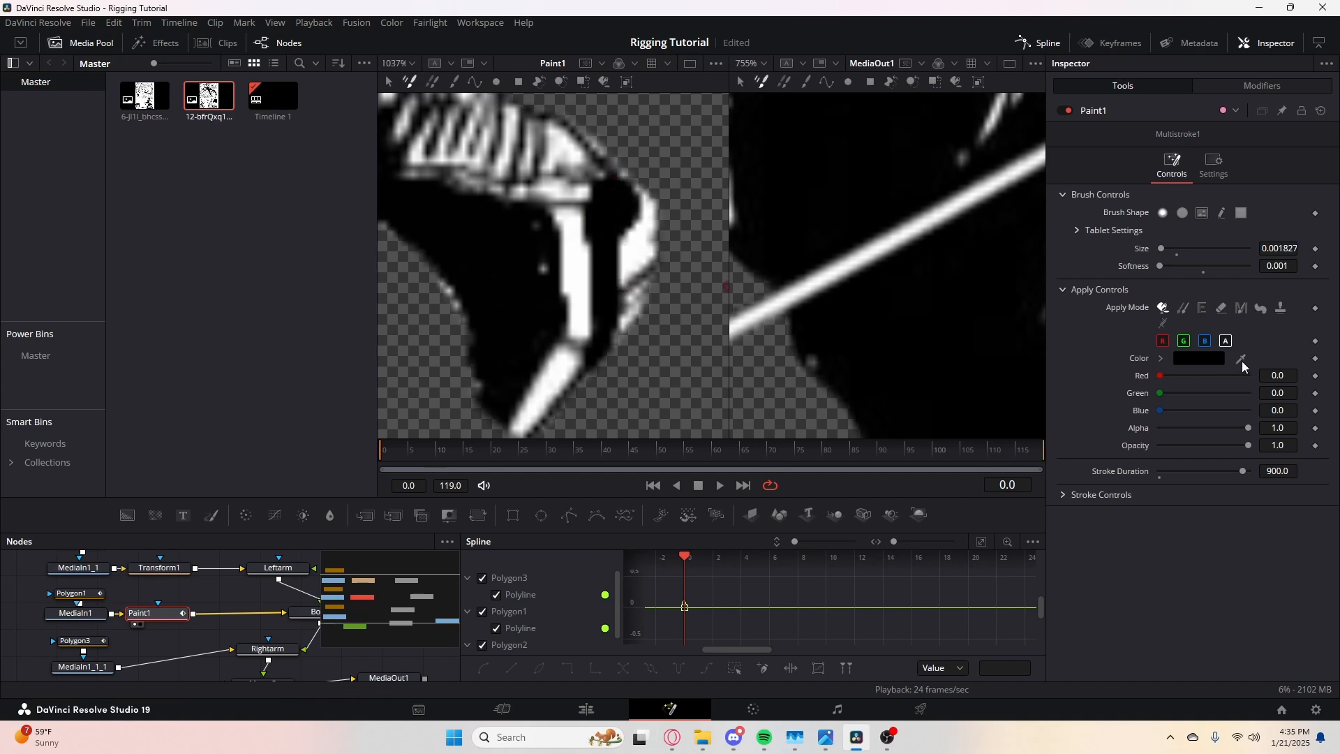
# - Set the brush alpha to 0 and erase the stray white fringe along the outer edge of the foot
pyautogui.moveTo(1250, 428); pyautogui.dragTo(1136, 431)
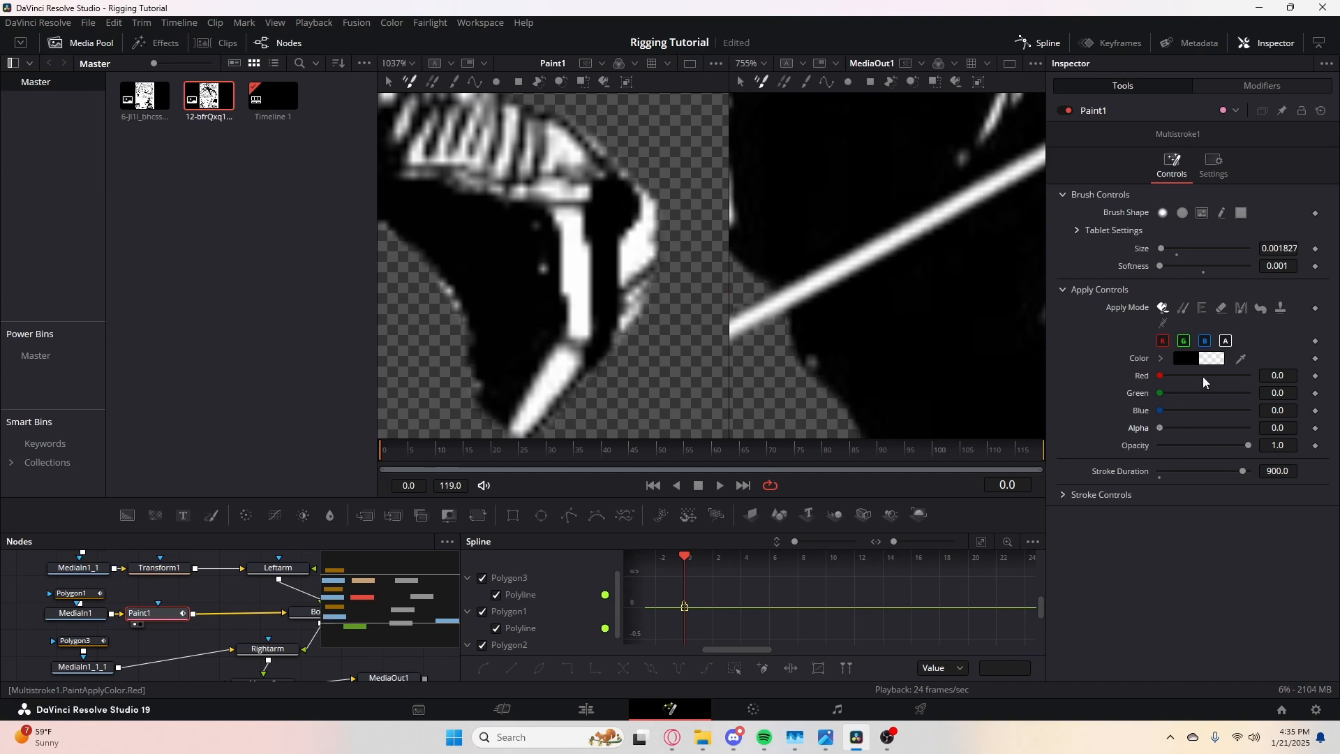
pyautogui.moveTo(628, 320); pyautogui.dragTo(634, 246)
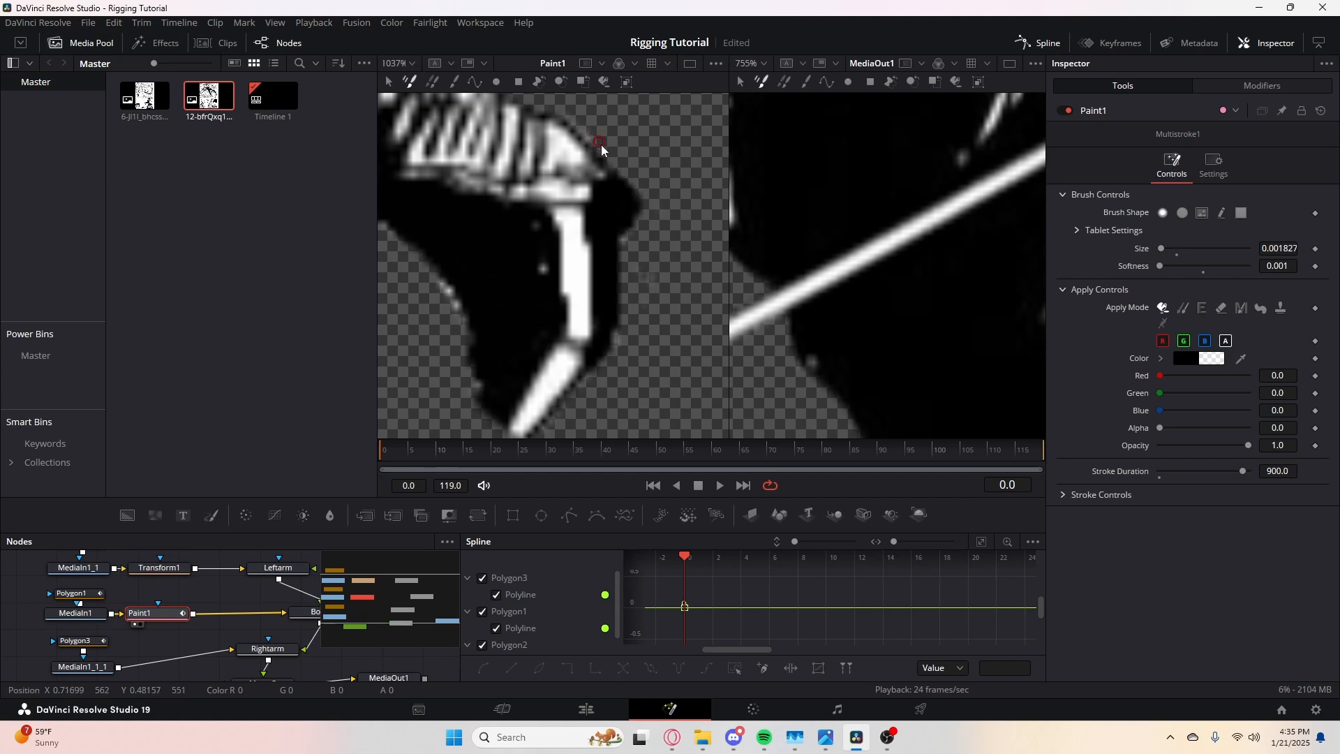
pyautogui.scroll(-4, 558, 250)
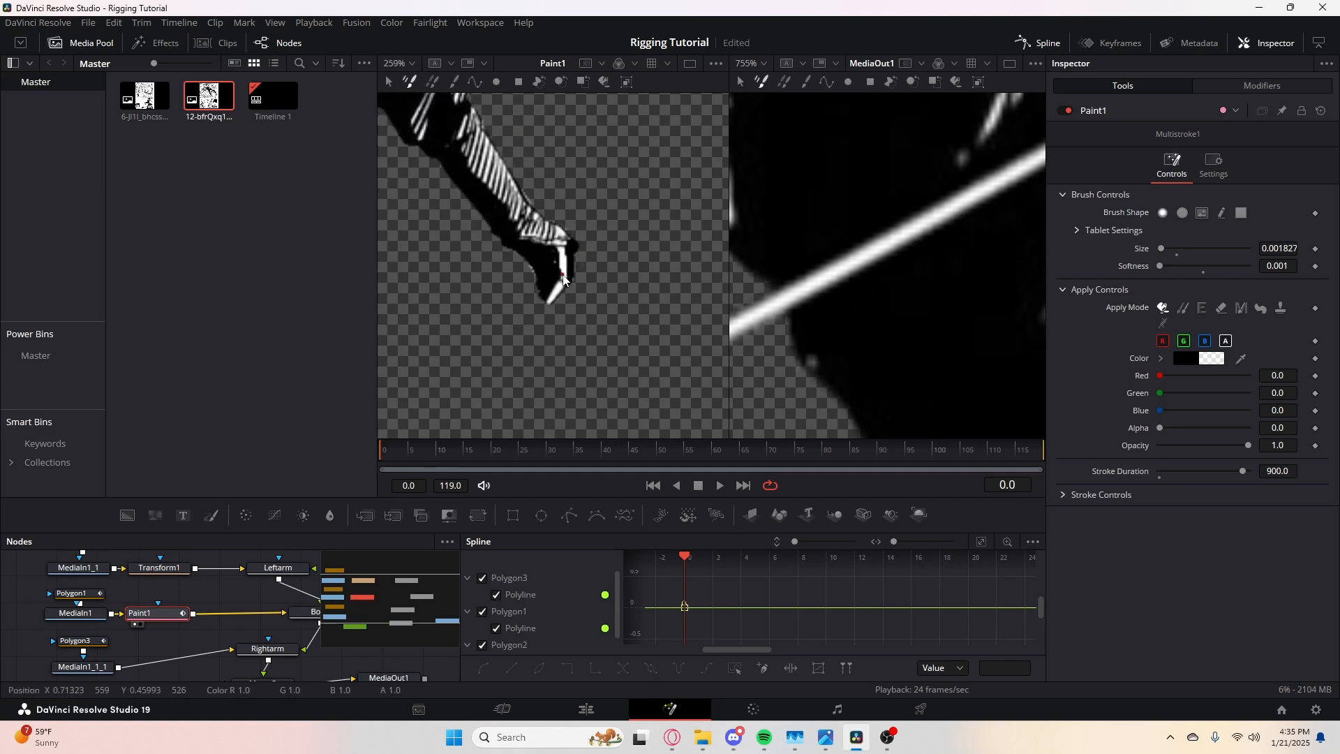
pyautogui.scroll(4, 573, 262)
pyautogui.moveTo(630, 233); pyautogui.dragTo(630, 248)
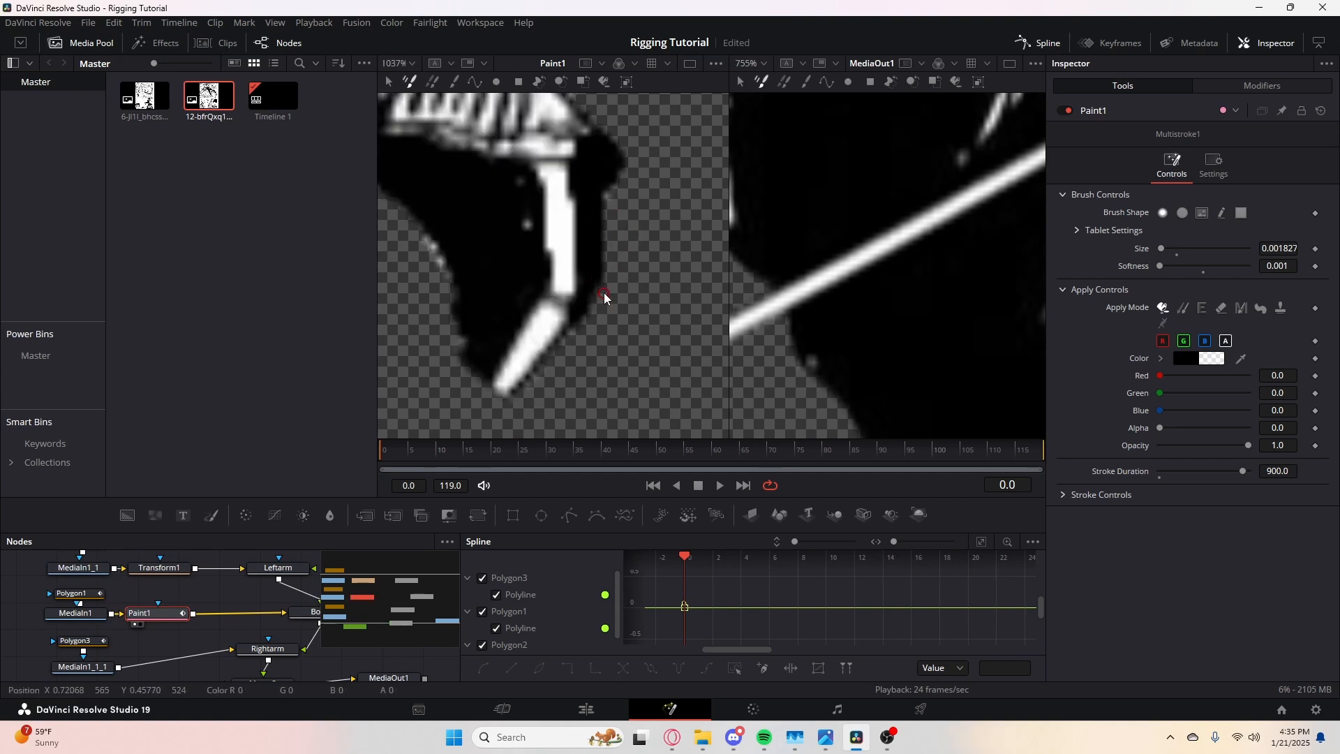
pyautogui.moveTo(634, 282); pyautogui.dragTo(626, 365)
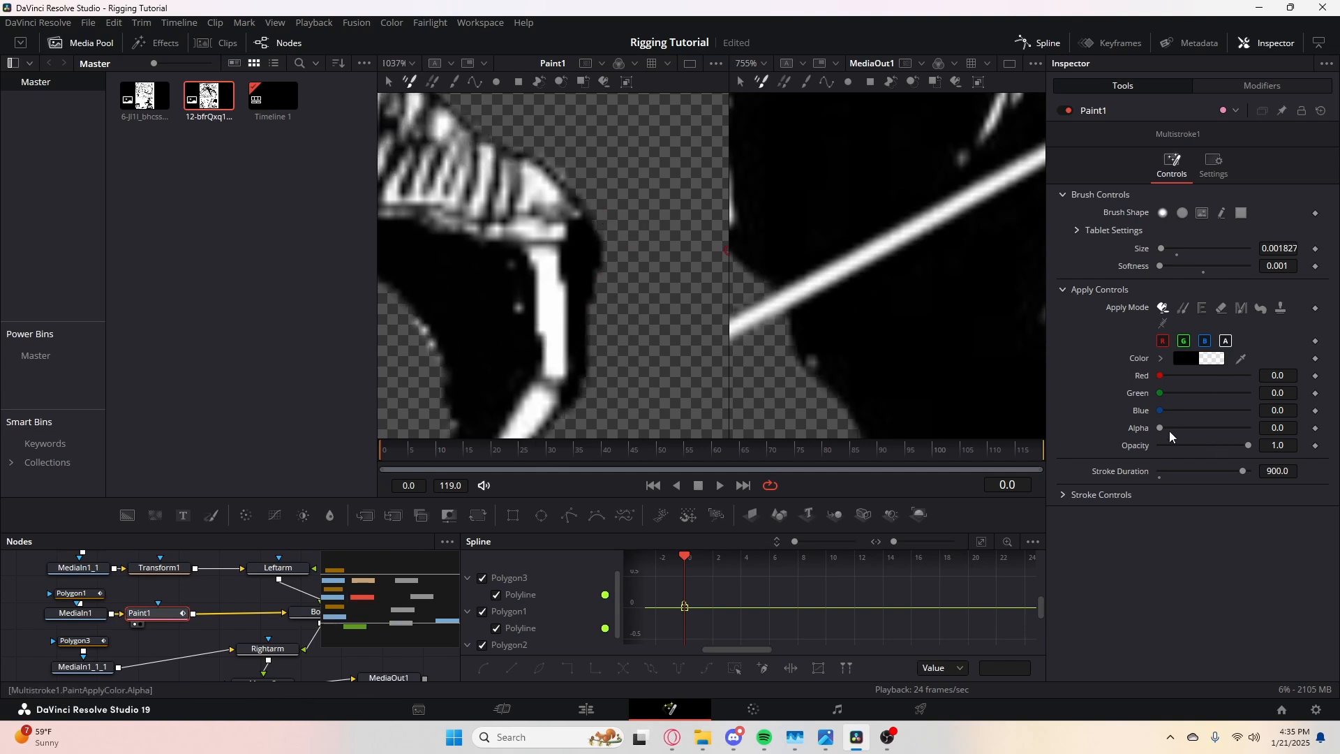
# - Inspect the whole body cut-out and the edge of the hair around the head for leftover white fragments
pyautogui.scroll(-10, 612, 258)
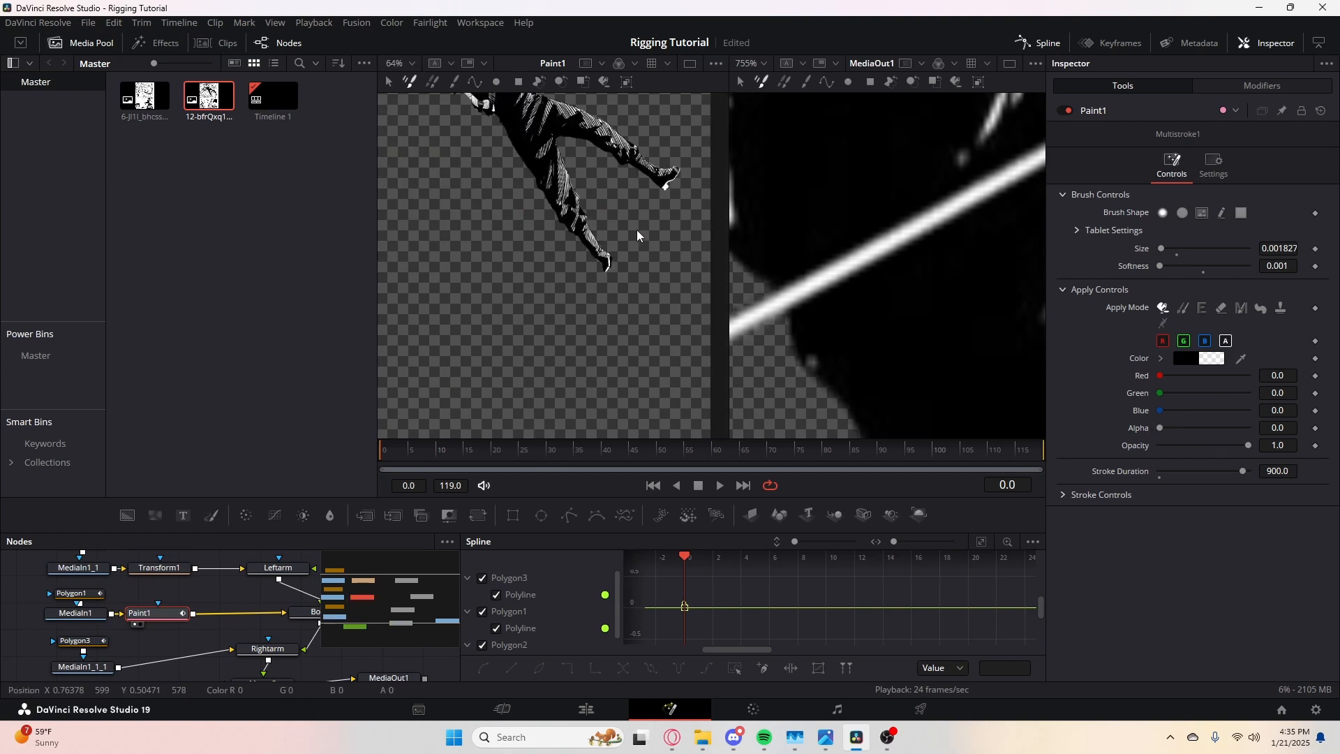
pyautogui.moveTo(696, 292); pyautogui.dragTo(682, 234)
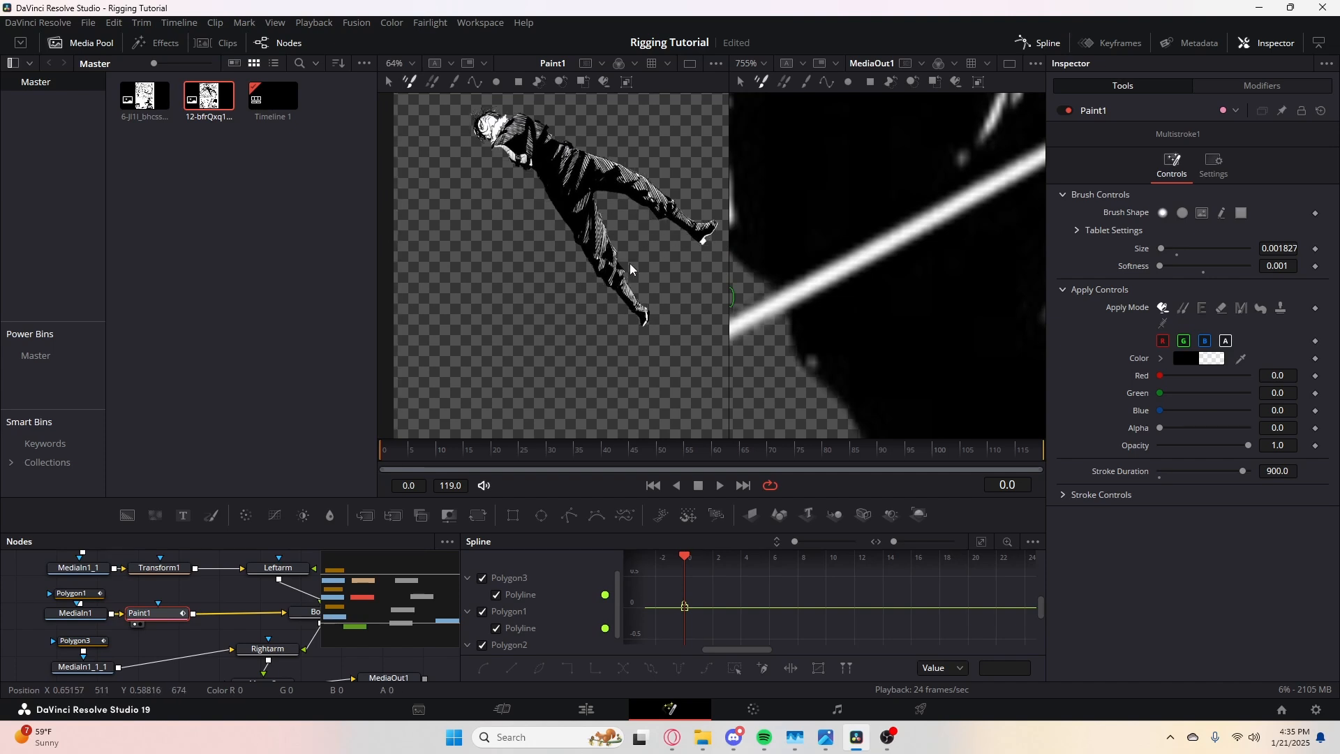
pyautogui.scroll(4, 629, 263)
pyautogui.scroll(-4, 595, 271)
pyautogui.moveTo(469, 146); pyautogui.dragTo(575, 280)
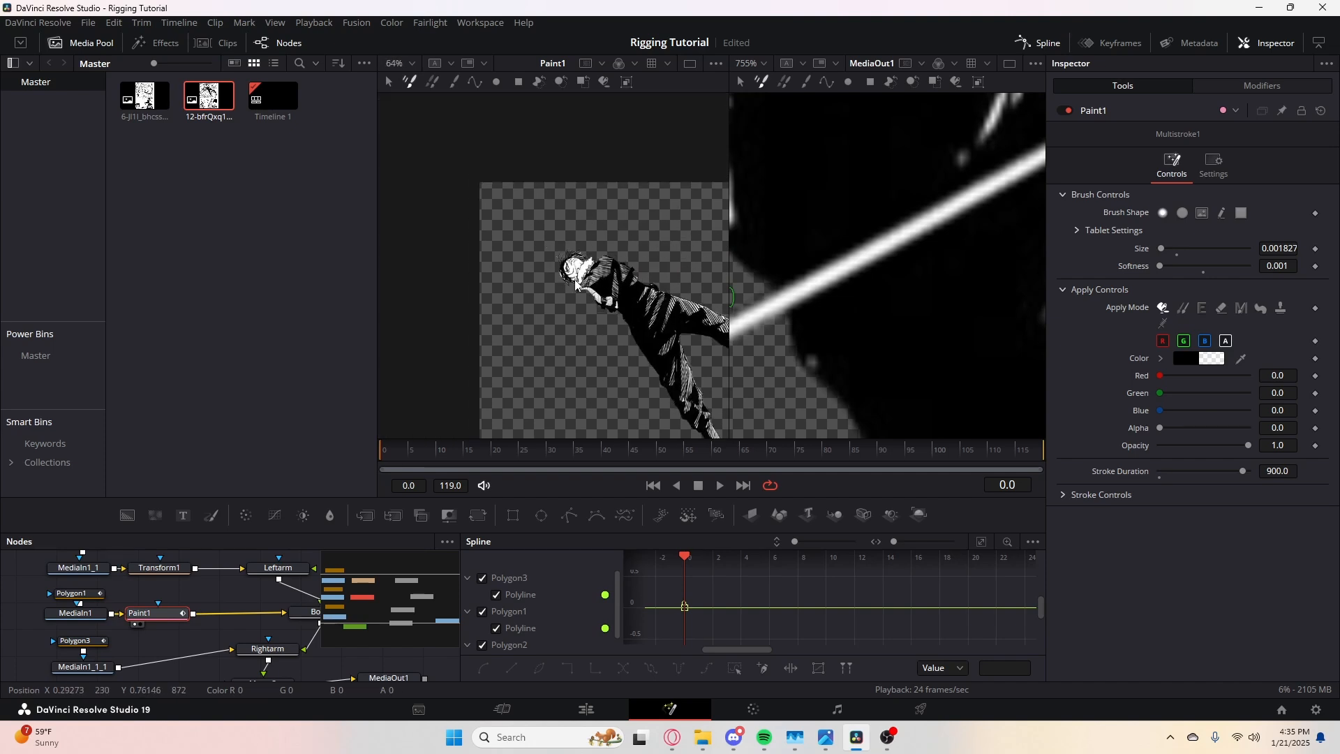
pyautogui.scroll(8, 577, 284)
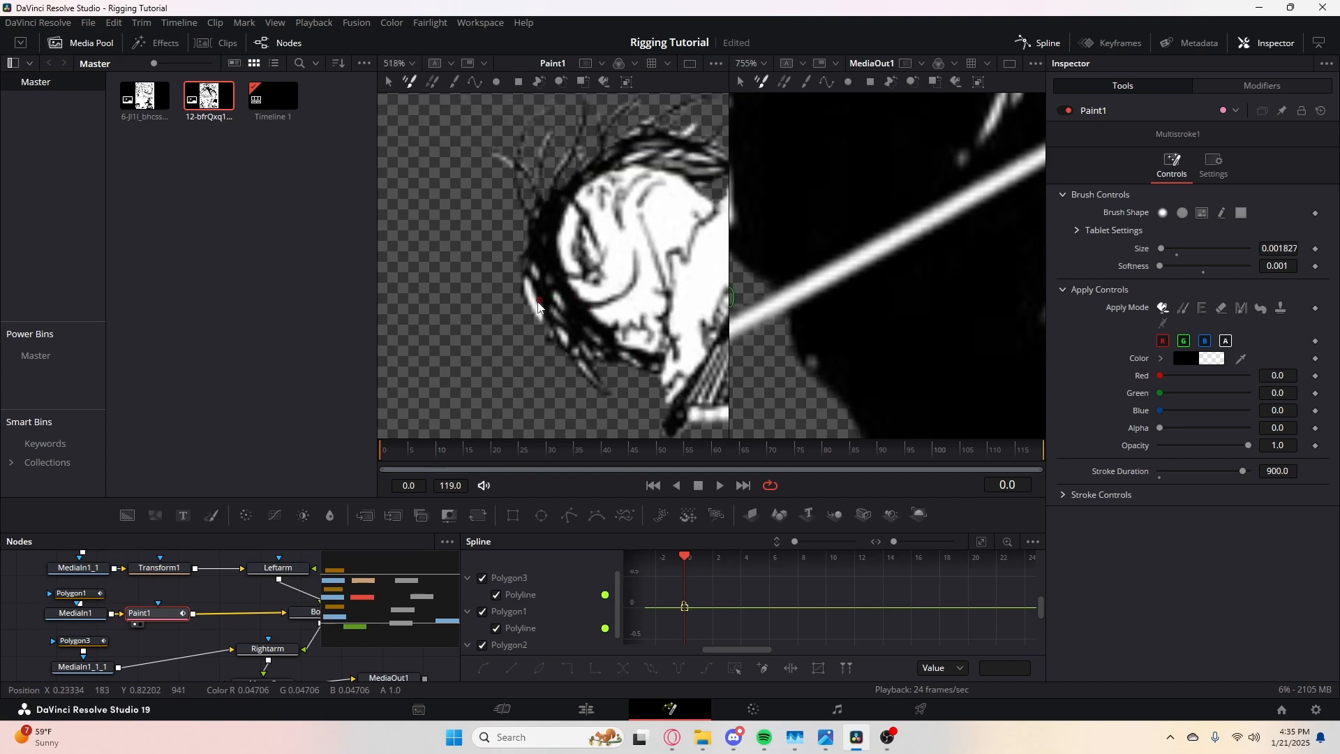
pyautogui.scroll(4, 538, 307)
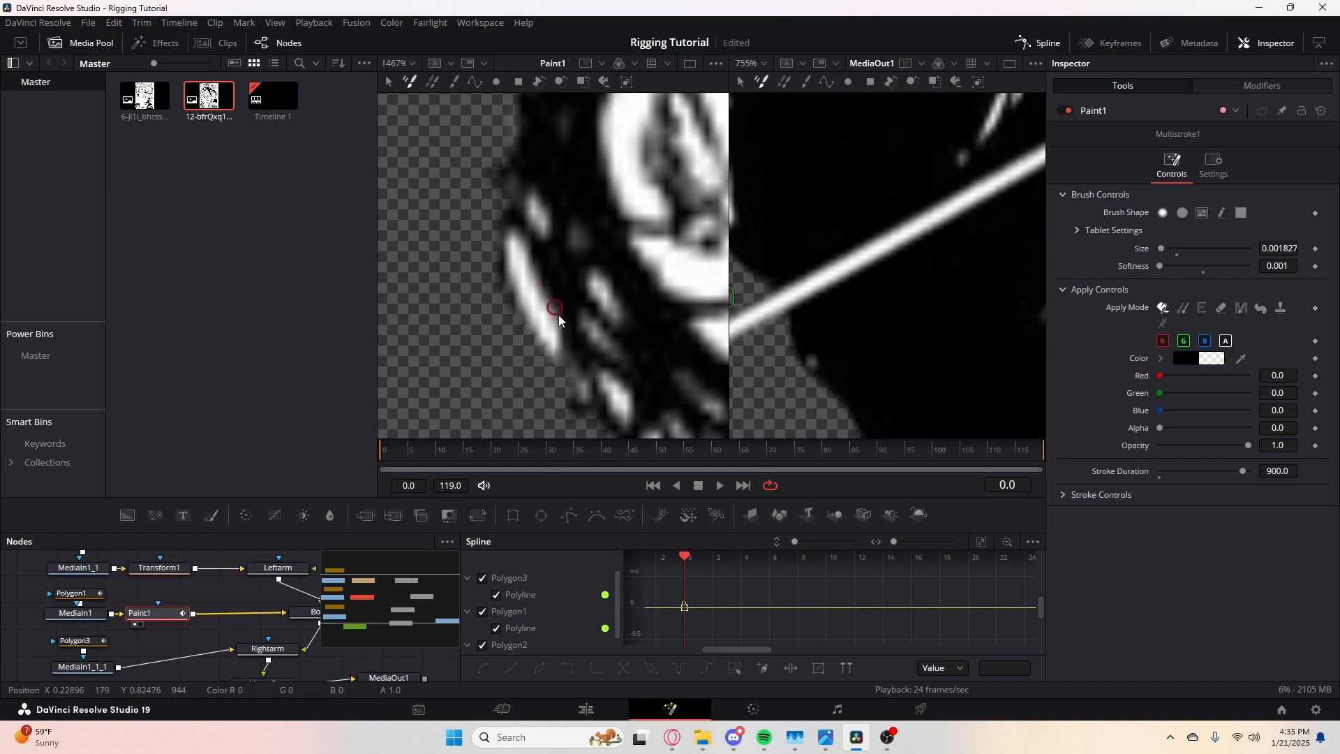
pyautogui.scroll(1, 544, 312)
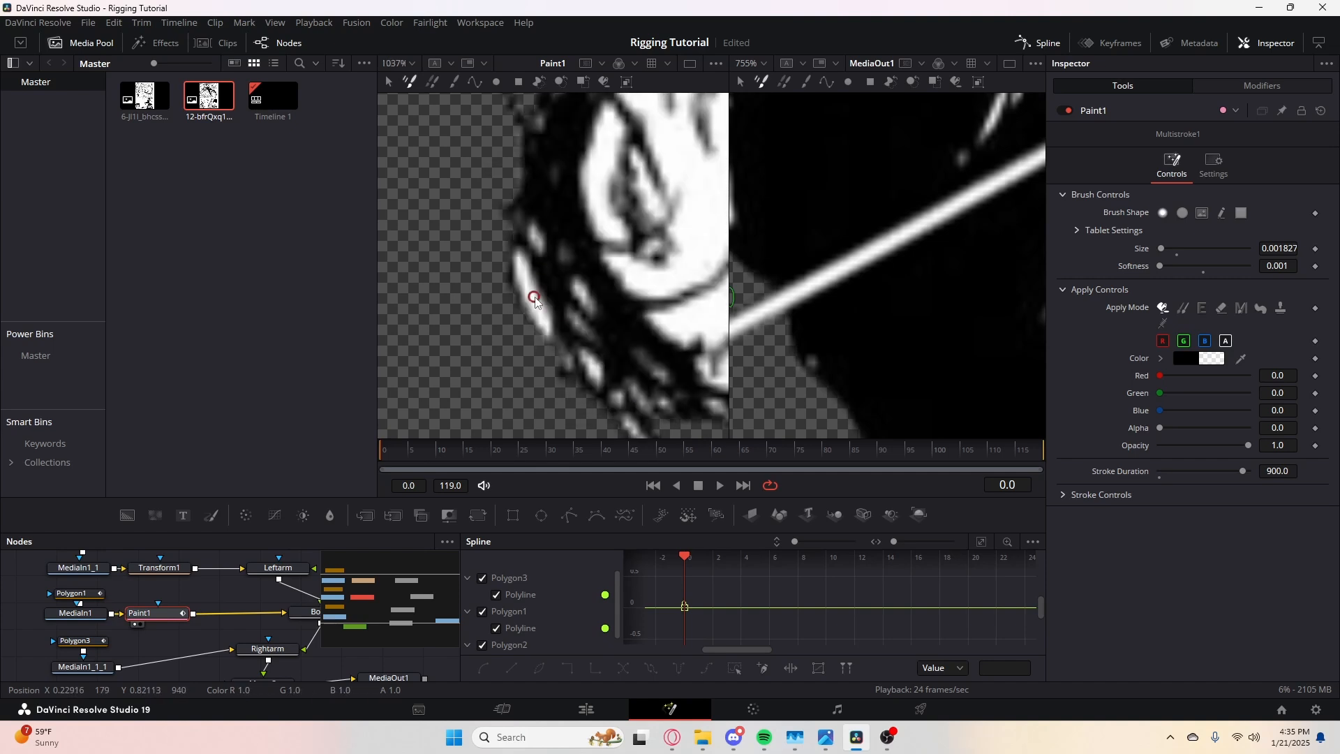
pyautogui.scroll(2, 532, 297)
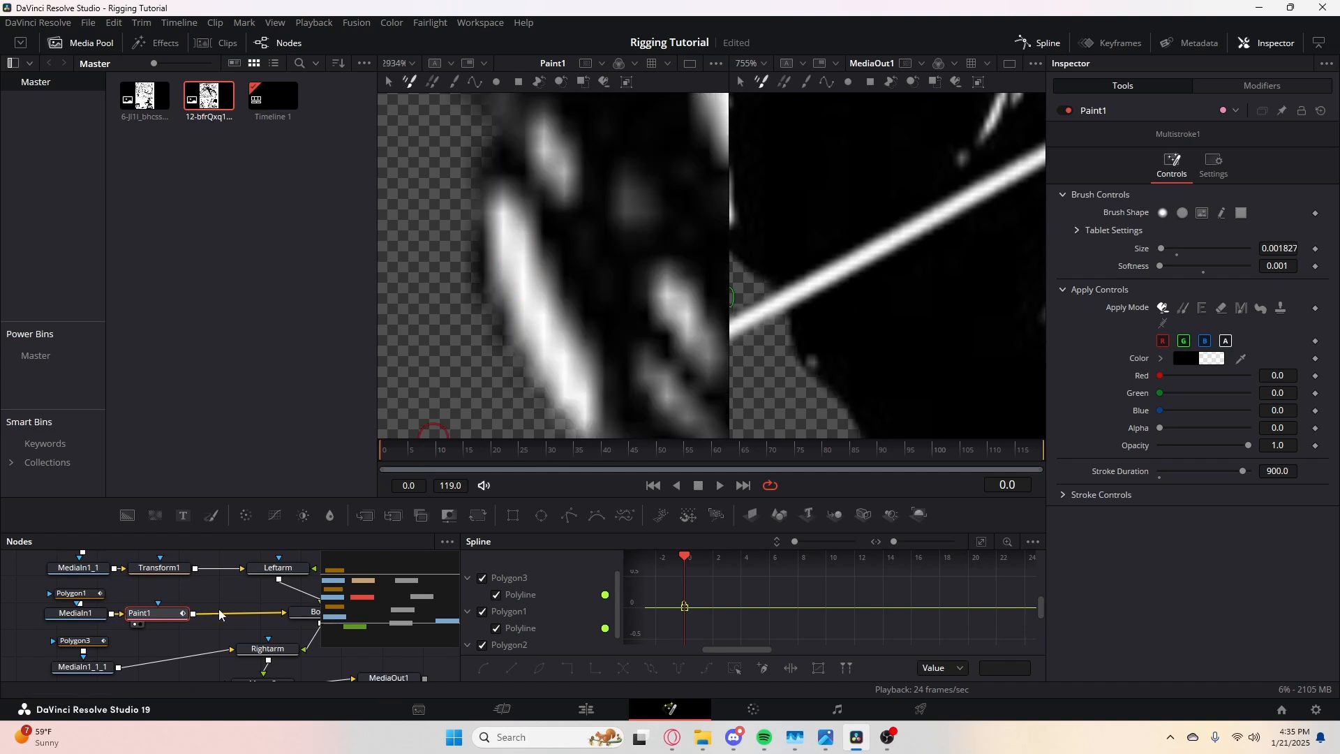
# - Add a Rectangle mask between Polygon1 and MediaIn1 and set its paint mode to Subtract
pyautogui.click(91, 597)
pyautogui.scroll(-6, 610, 240)
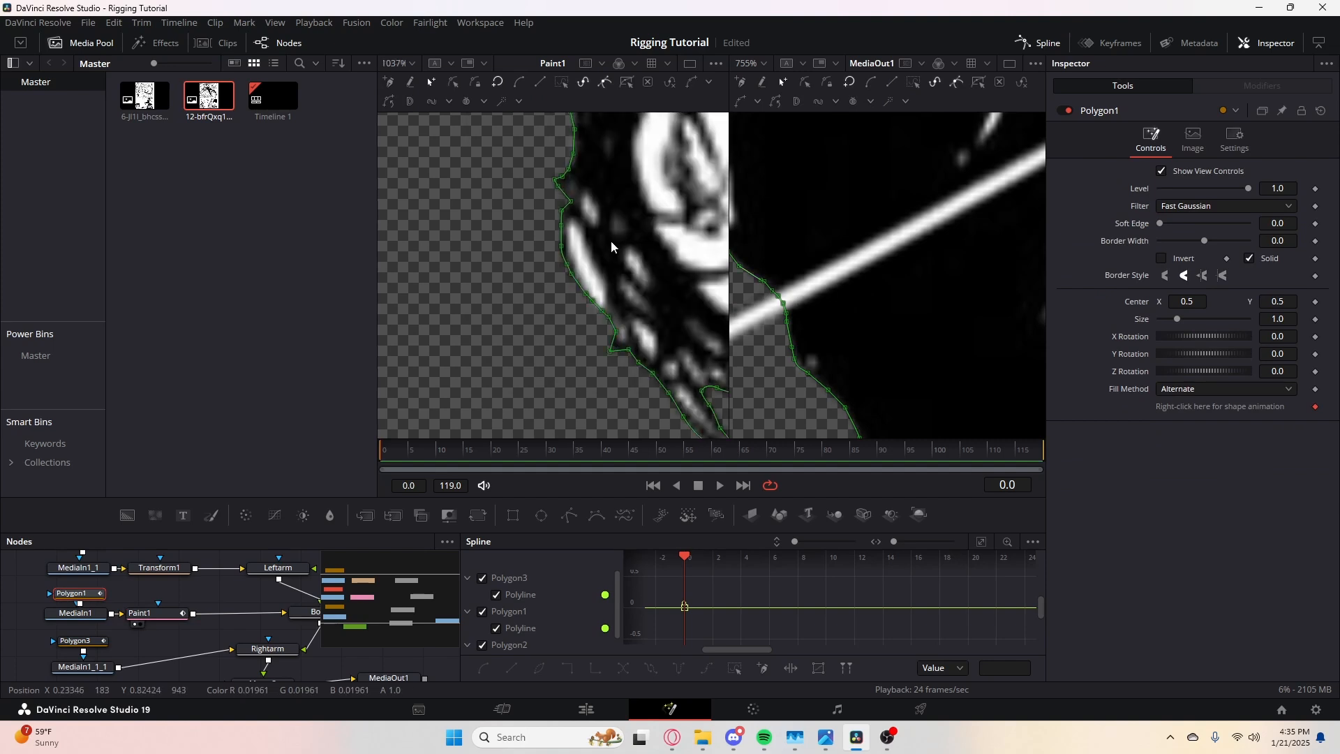
pyautogui.scroll(1, 609, 287)
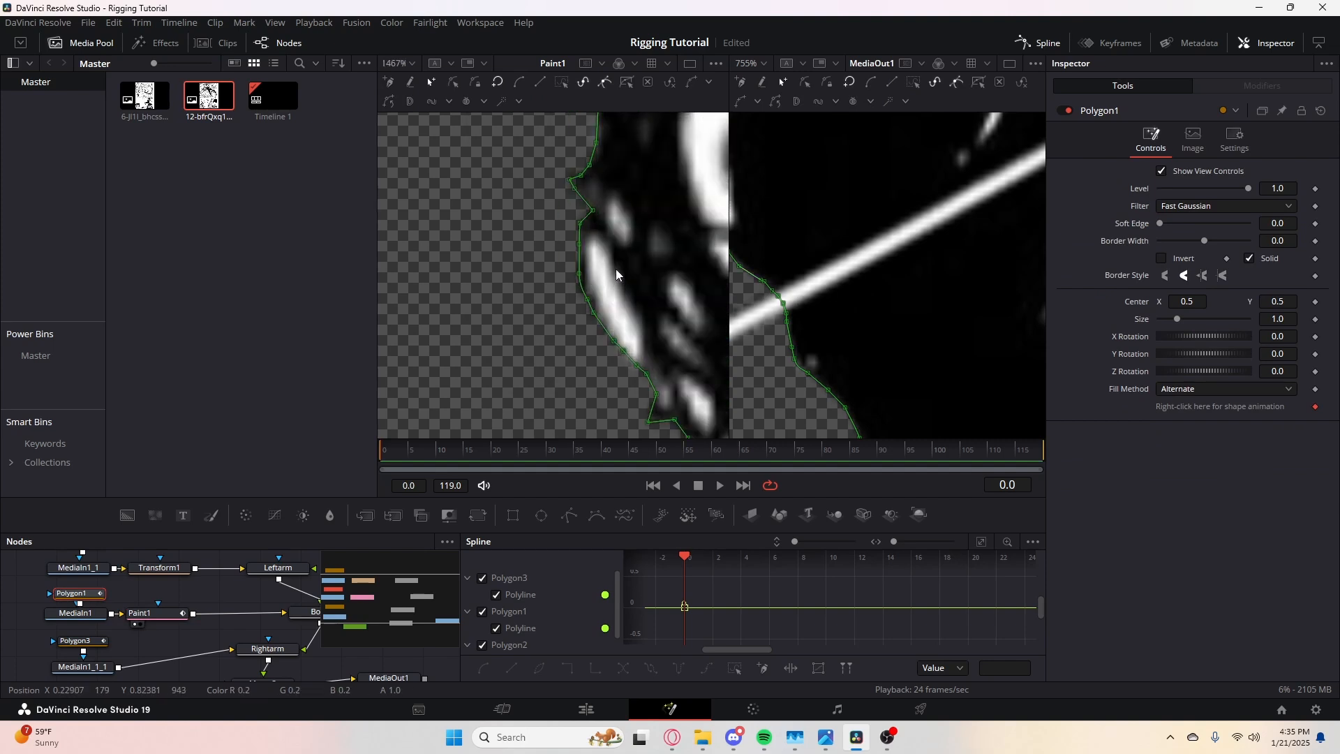
pyautogui.click(513, 517)
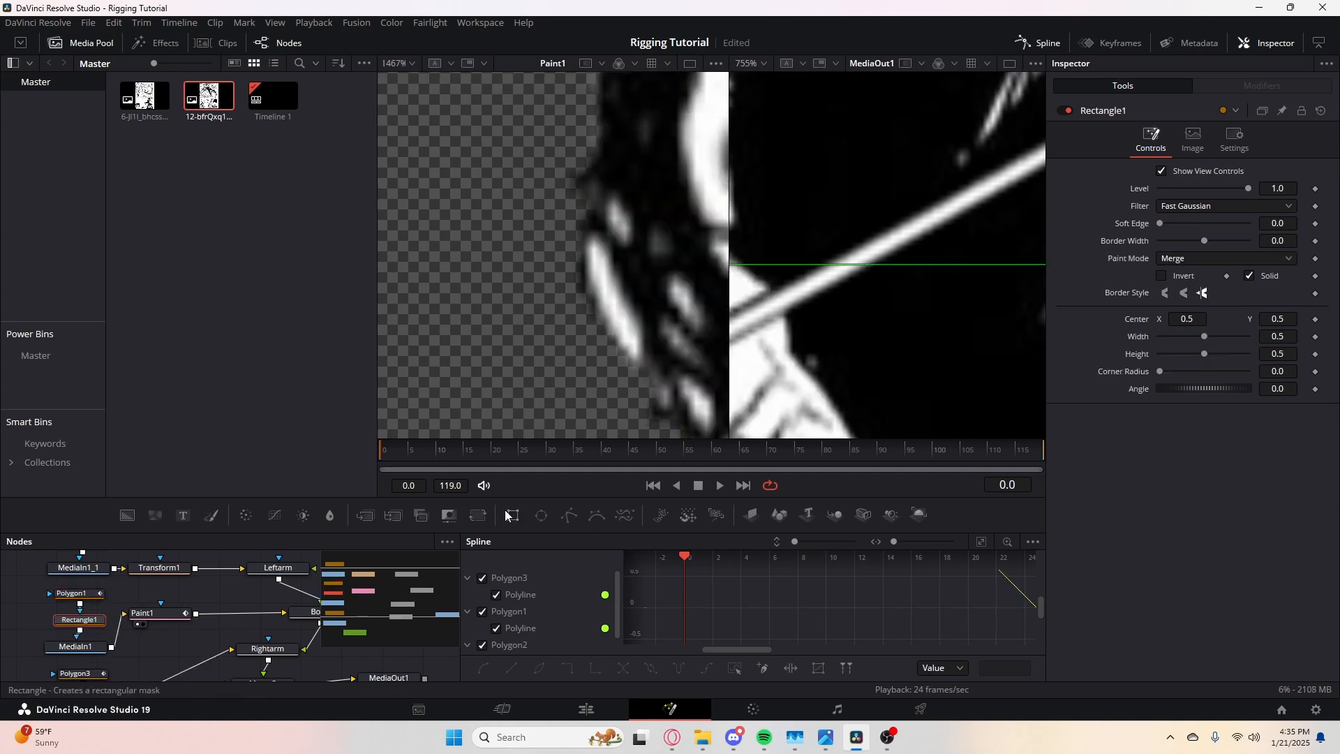
pyautogui.scroll(-10, 832, 307)
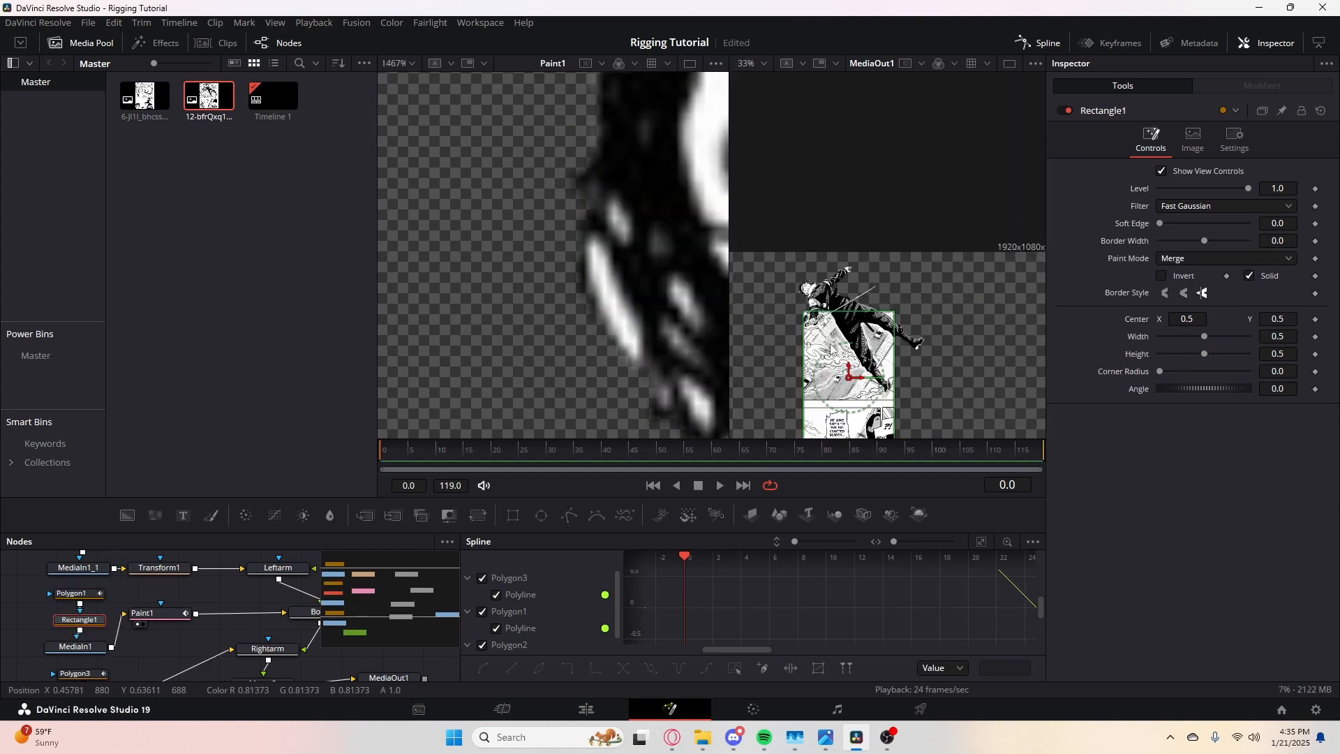
pyautogui.click(1204, 261)
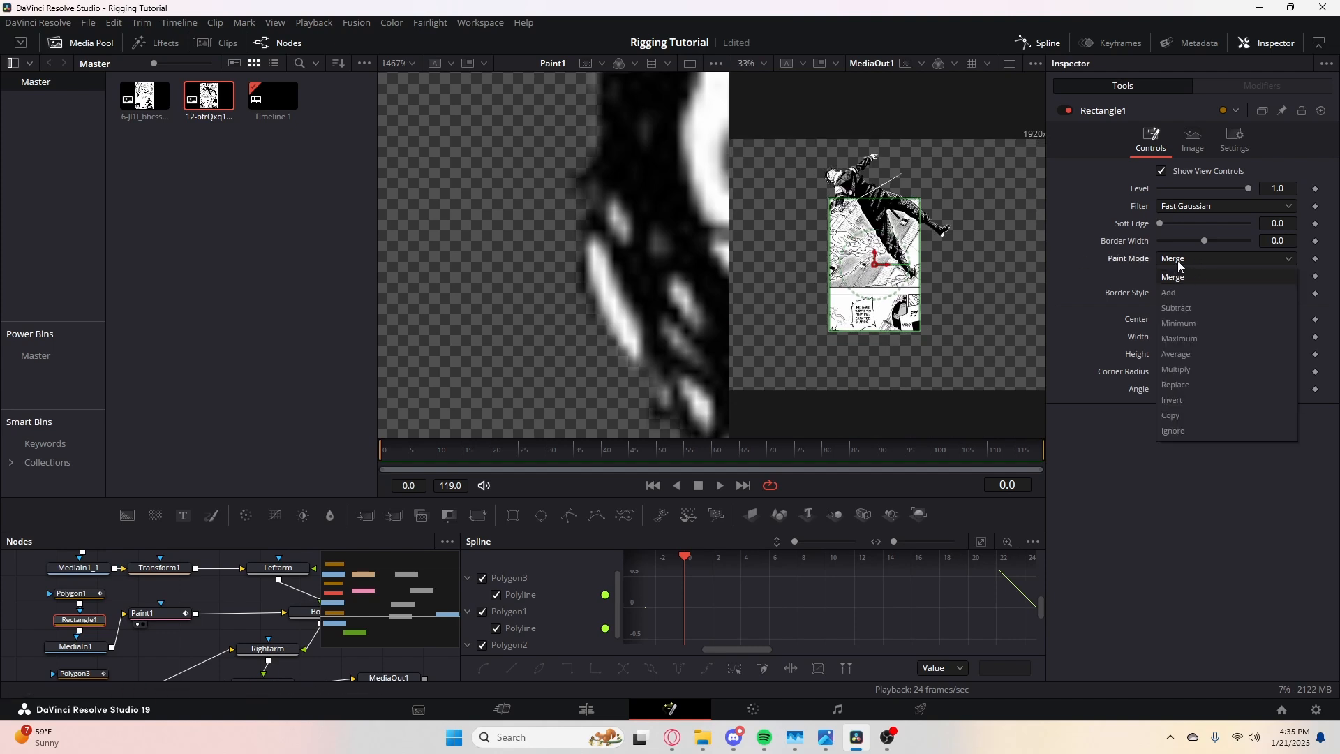
pyautogui.click(1187, 306)
# - Examine how the subtracting rectangle mask cuts away the body, and check the hair edge in the final output
pyautogui.scroll(4, 841, 193)
pyautogui.moveTo(842, 195); pyautogui.dragTo(928, 249)
pyautogui.moveTo(931, 312); pyautogui.dragTo(871, 203)
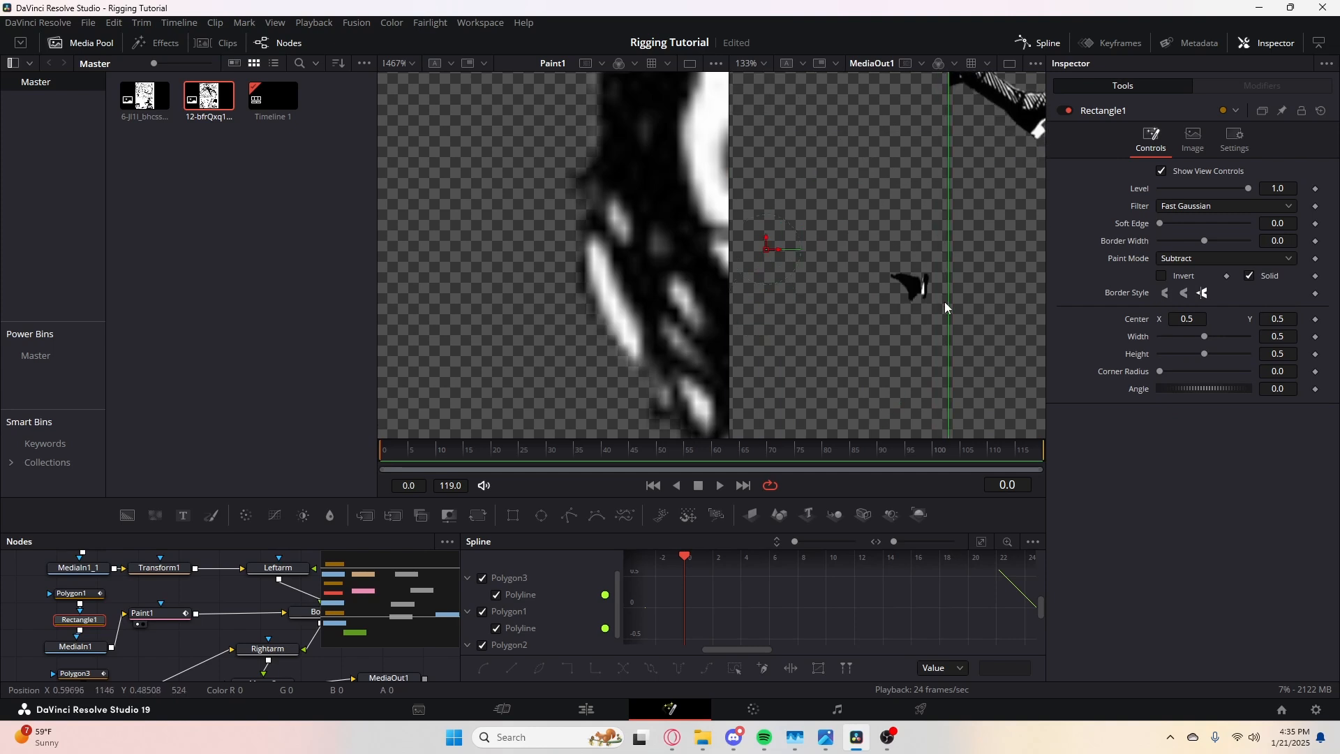
pyautogui.scroll(-2, 882, 282)
pyautogui.moveTo(823, 243); pyautogui.dragTo(957, 378)
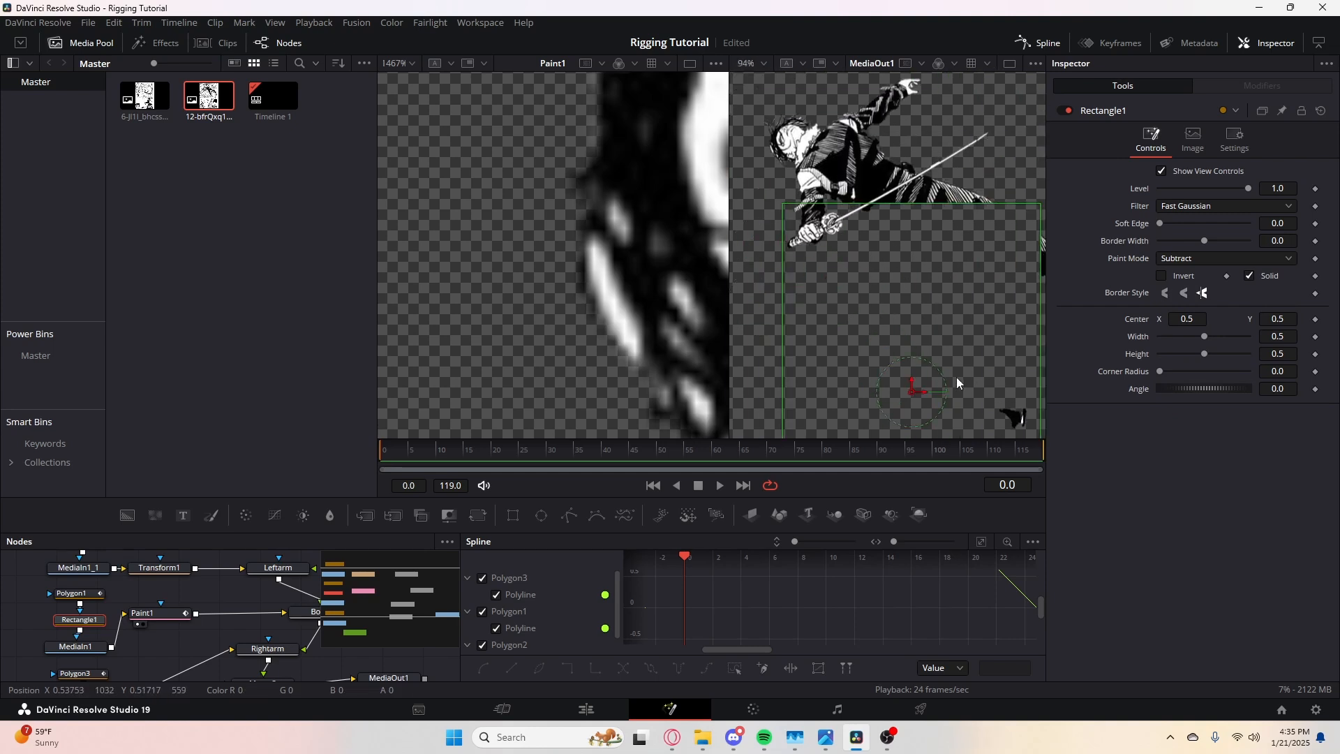
pyautogui.moveTo(850, 263); pyautogui.dragTo(925, 330)
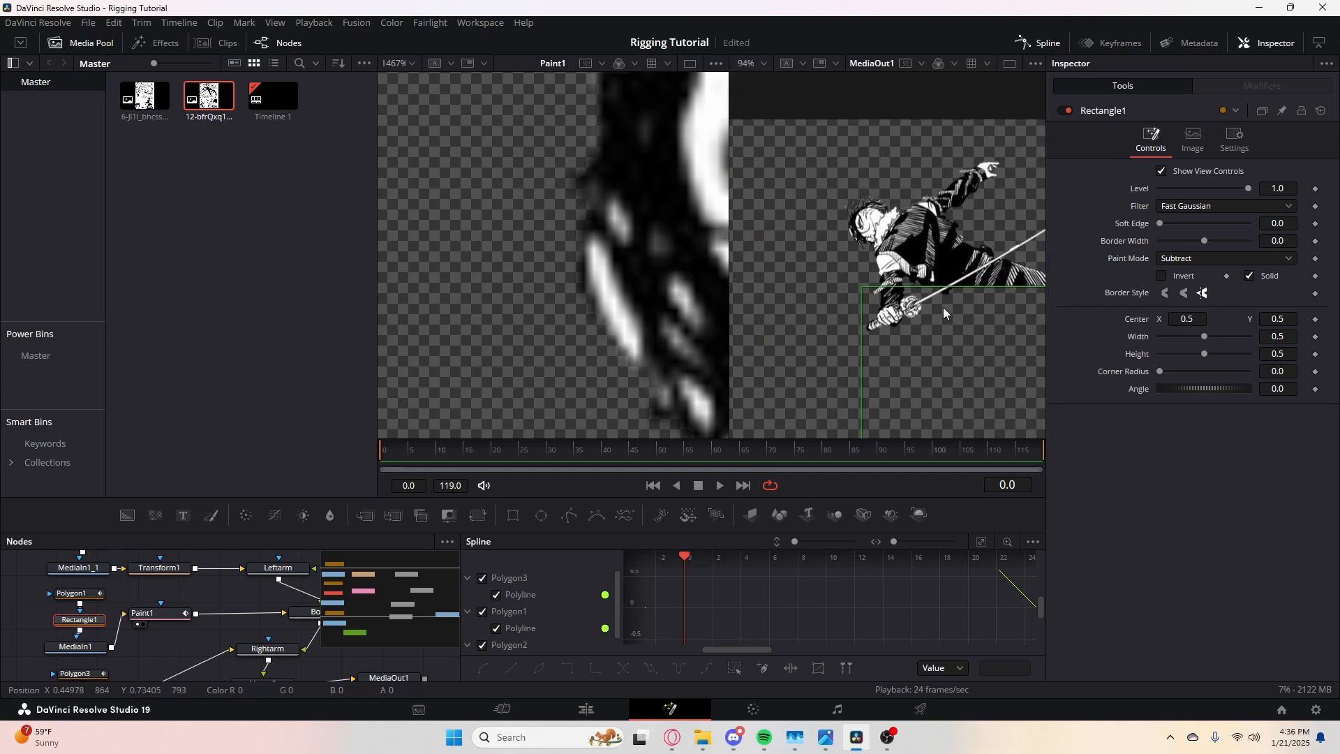
pyautogui.scroll(8, 944, 307)
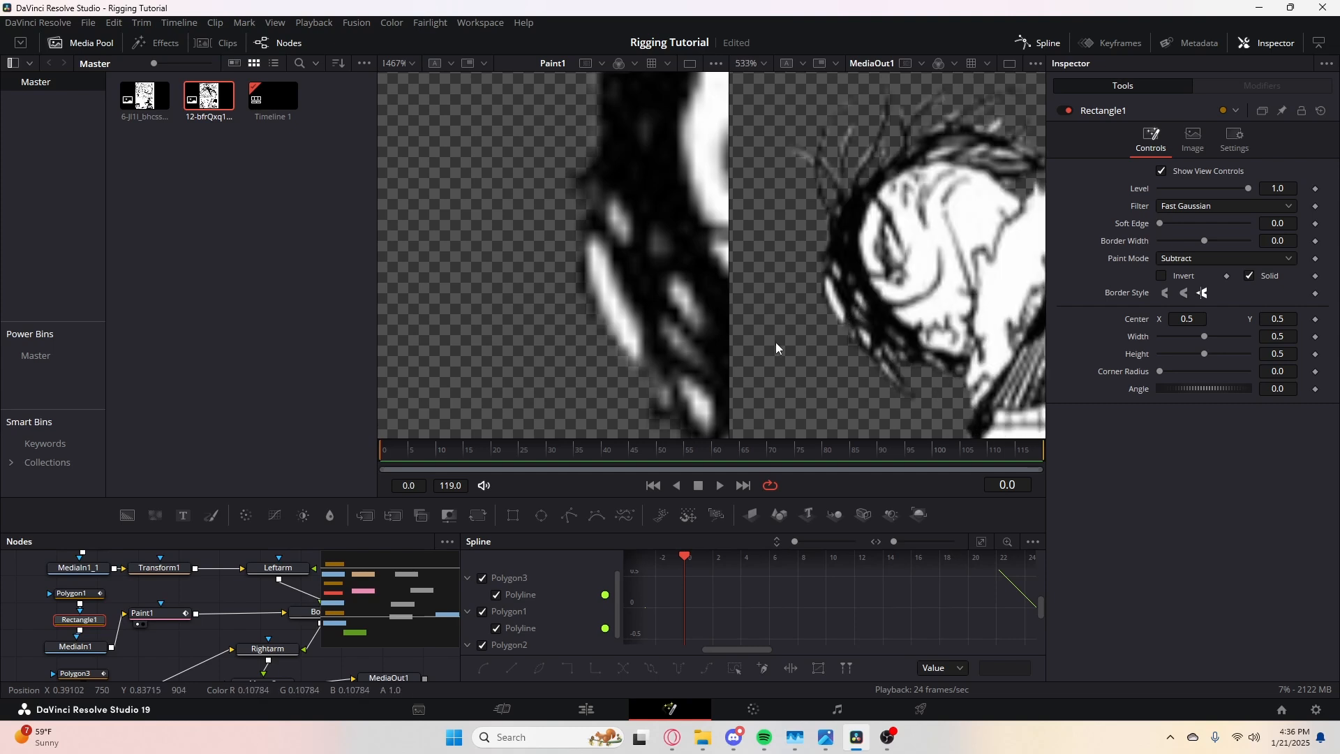
pyautogui.scroll(3, 853, 315)
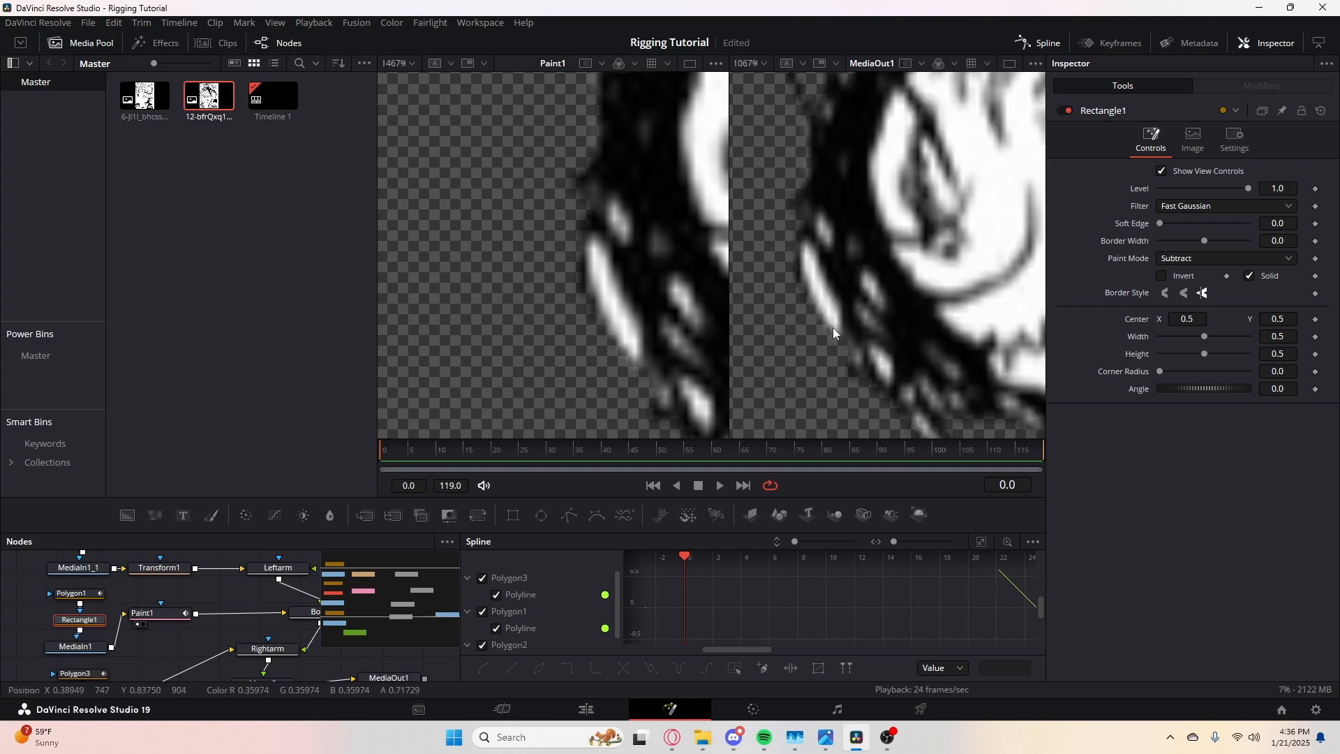
# - Keep the paint mode at Subtract and delete the Rectangle mask below Polygon1
pyautogui.click(1176, 259)
pyautogui.click(1190, 309)
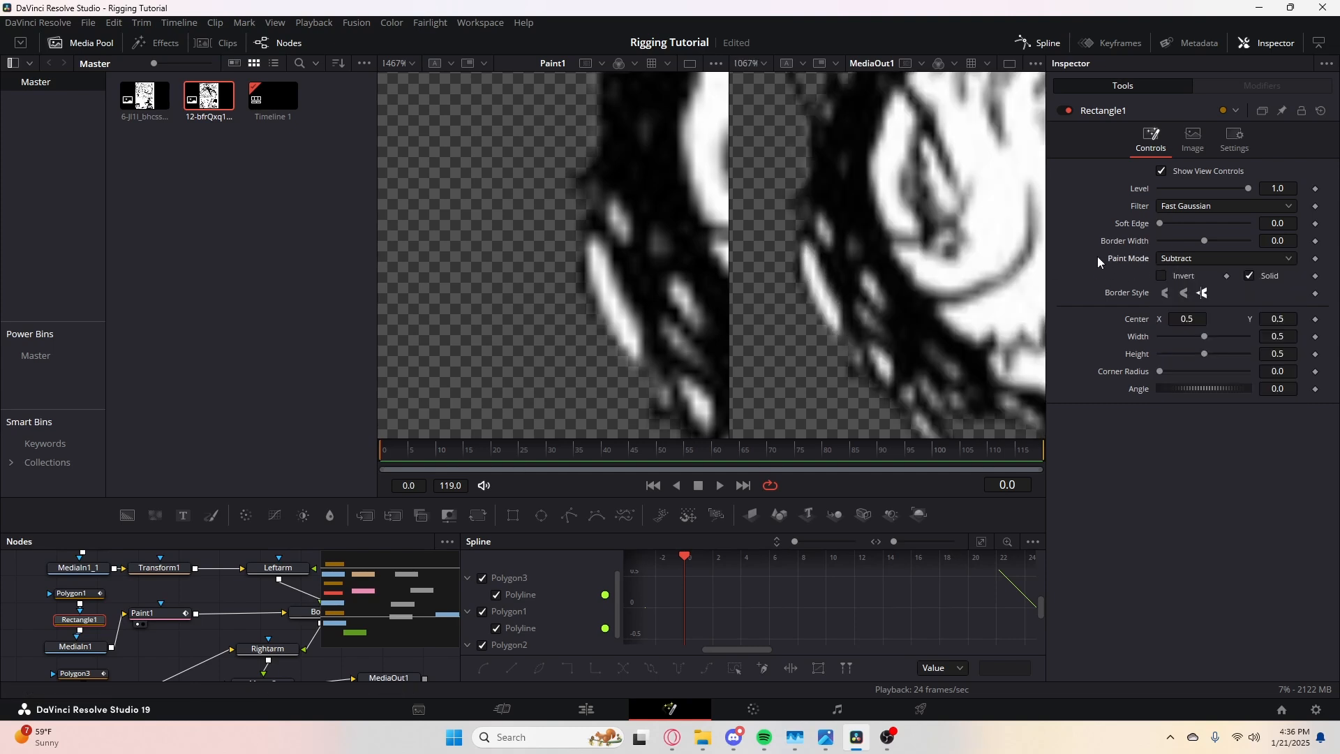
pyautogui.press('Delete')
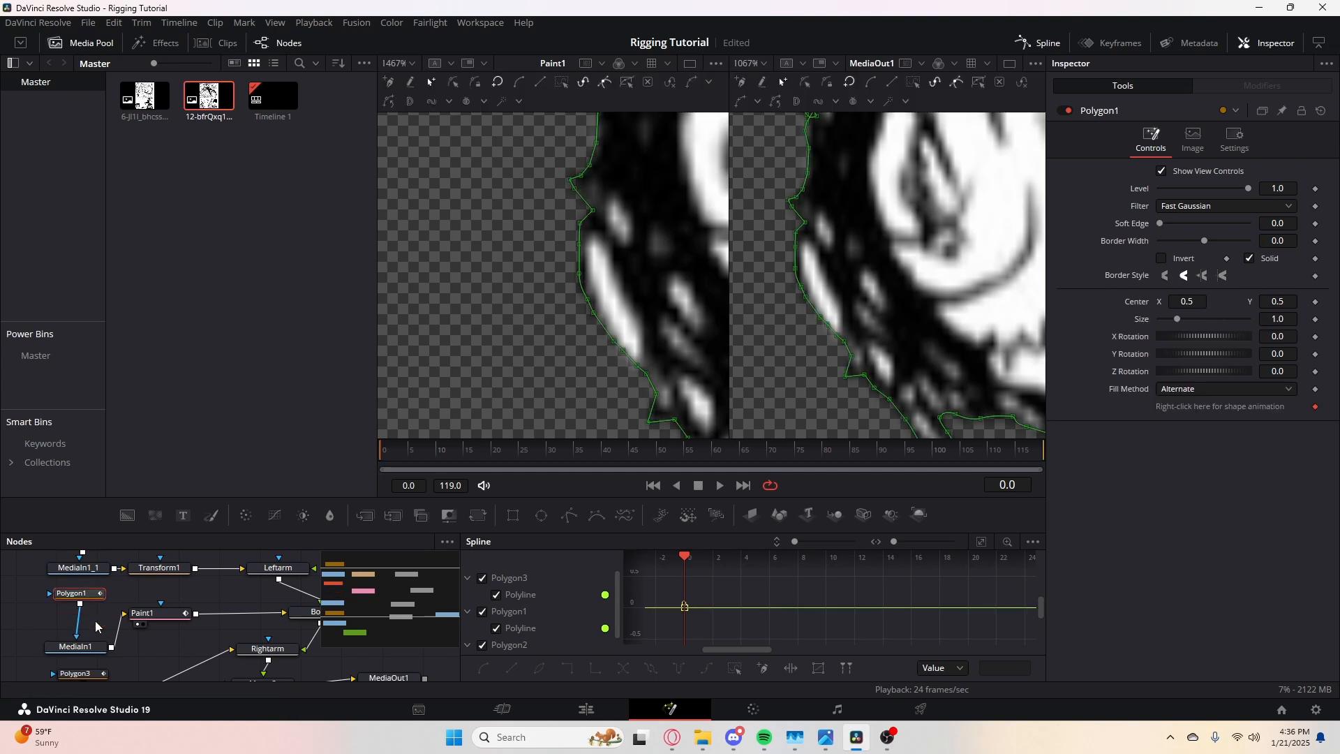
# - Examine the Polygon1 mask outline around the head and body of the cut-out
pyautogui.moveTo(614, 419)
pyautogui.mouseDown()
pyautogui.moveTo(608, 283)
pyautogui.moveTo(525, 242)
pyautogui.mouseUp()
pyautogui.scroll(-10, 524, 248)
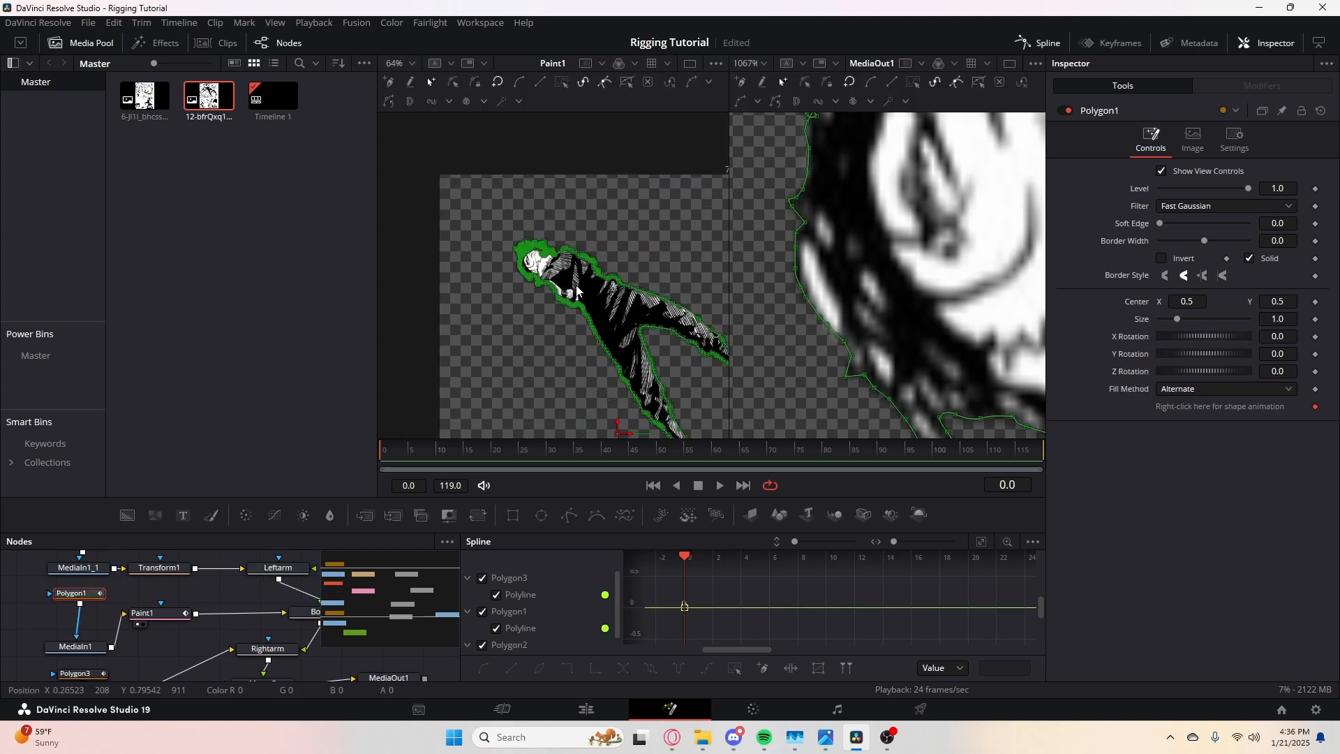
pyautogui.moveTo(664, 360)
pyautogui.mouseDown()
pyautogui.moveTo(656, 288)
pyautogui.moveTo(595, 208)
pyautogui.mouseUp()
pyautogui.scroll(2, 656, 288)
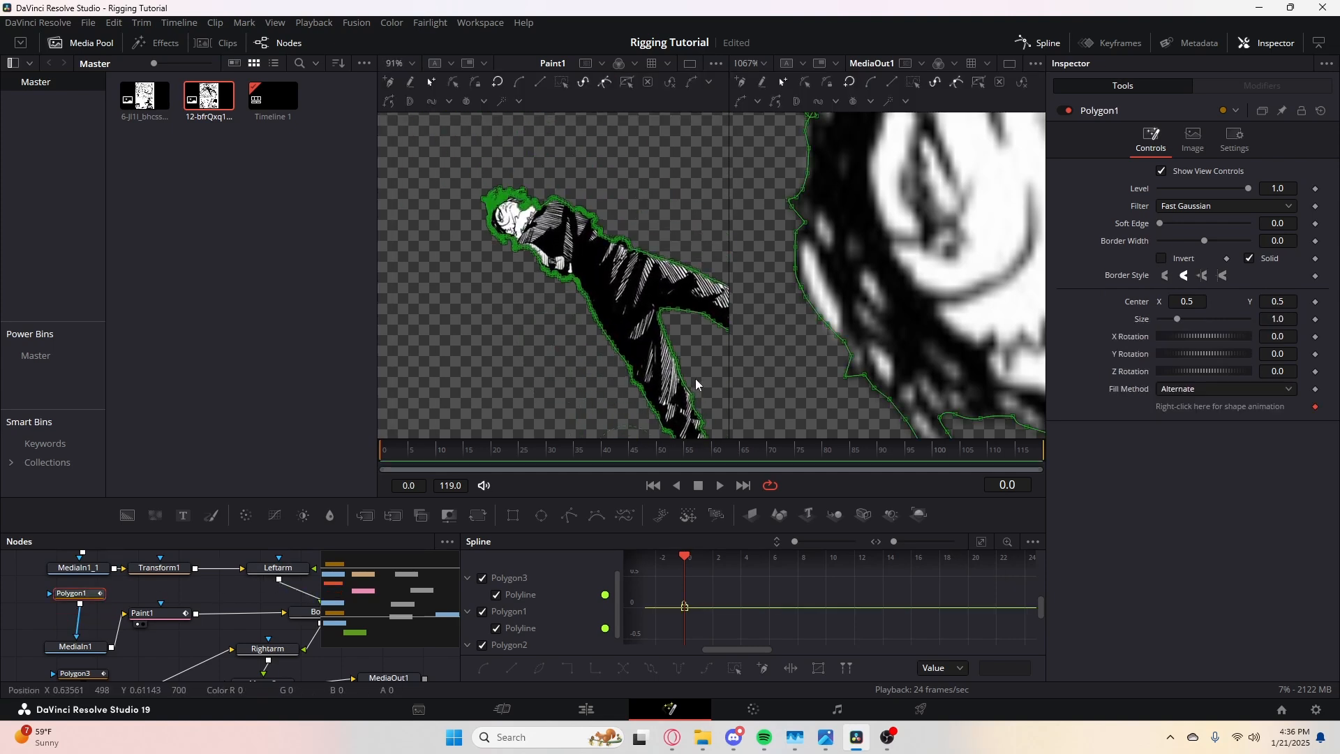
pyautogui.scroll(5, 559, 261)
pyautogui.scroll(-5, 560, 261)
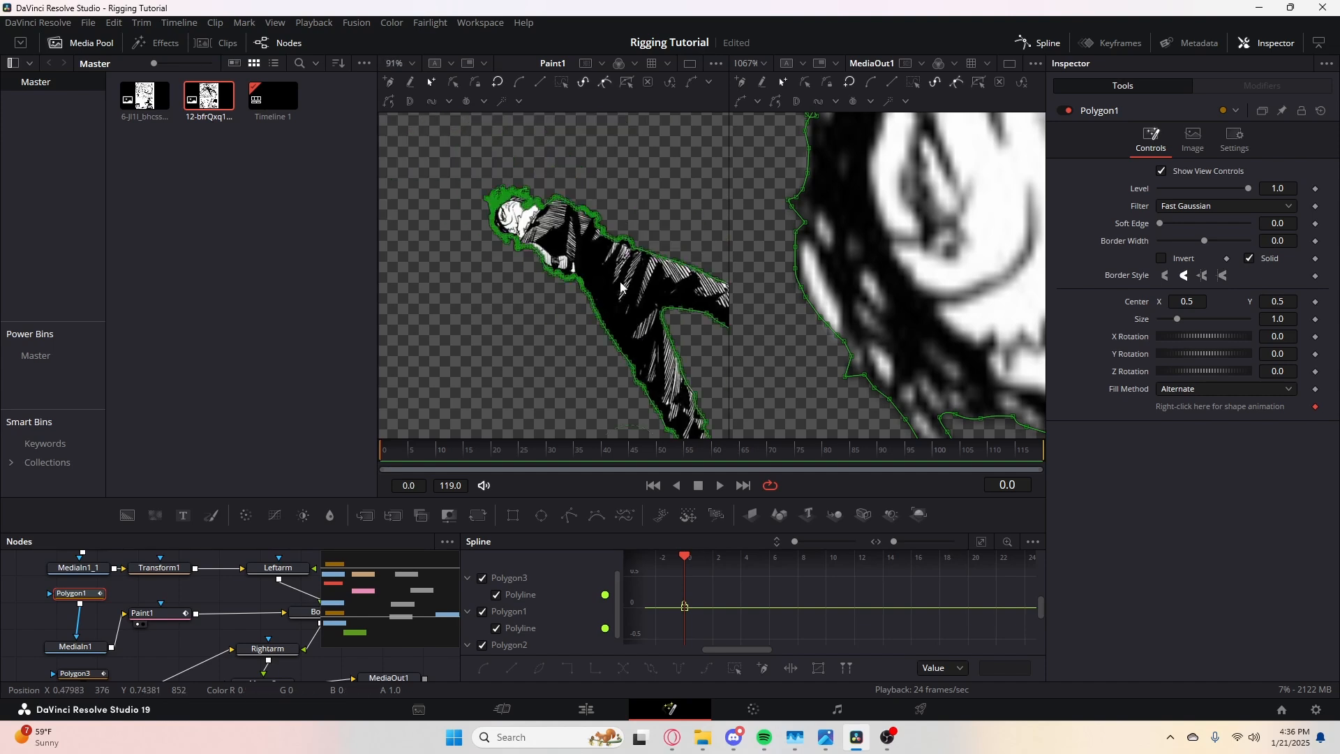
# - Review the node flow from Paint1 through the Body merge to MediaOut1 and inspect the full composited figure
pyautogui.moveTo(135, 616); pyautogui.dragTo(129, 651)
pyautogui.moveTo(211, 606); pyautogui.dragTo(134, 563)
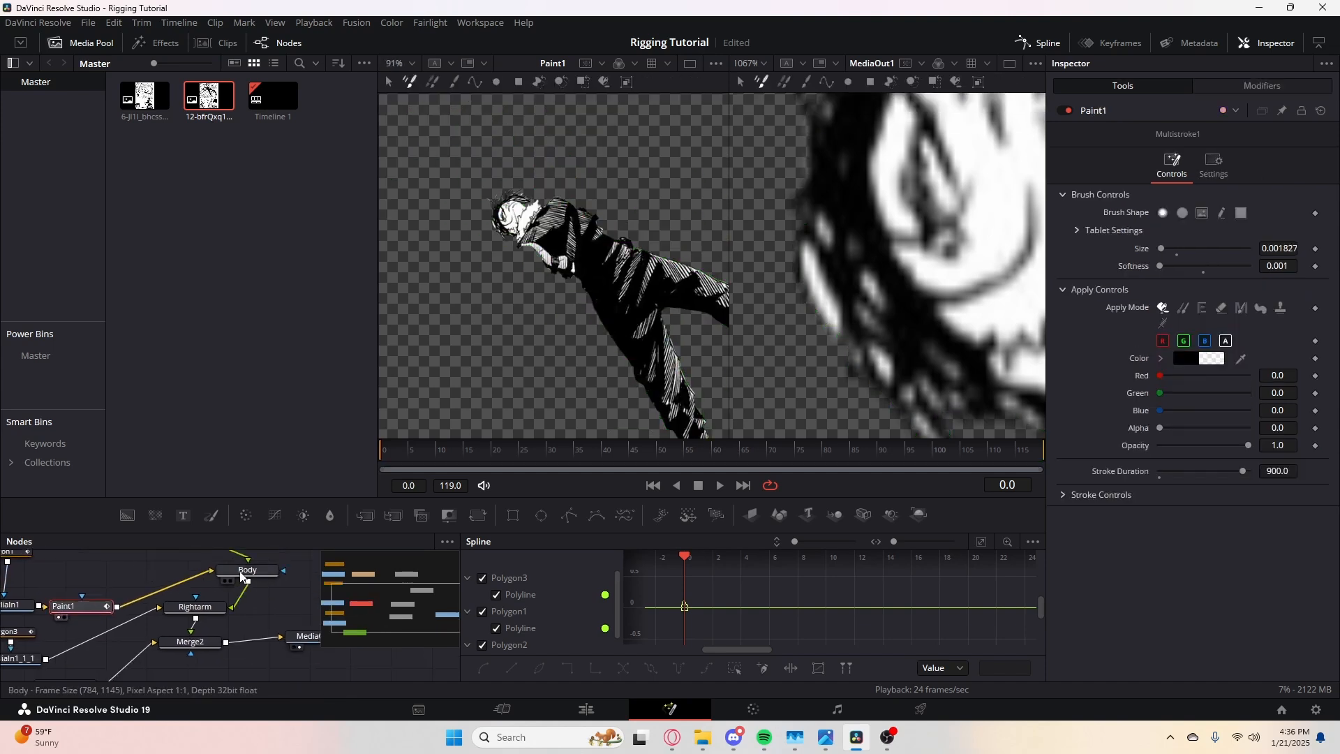
pyautogui.moveTo(243, 574); pyautogui.dragTo(148, 549)
pyautogui.click(172, 582)
pyautogui.click(227, 588)
pyautogui.moveTo(231, 590); pyautogui.dragTo(76, 599)
pyautogui.click(202, 624)
pyautogui.scroll(-6, 824, 295)
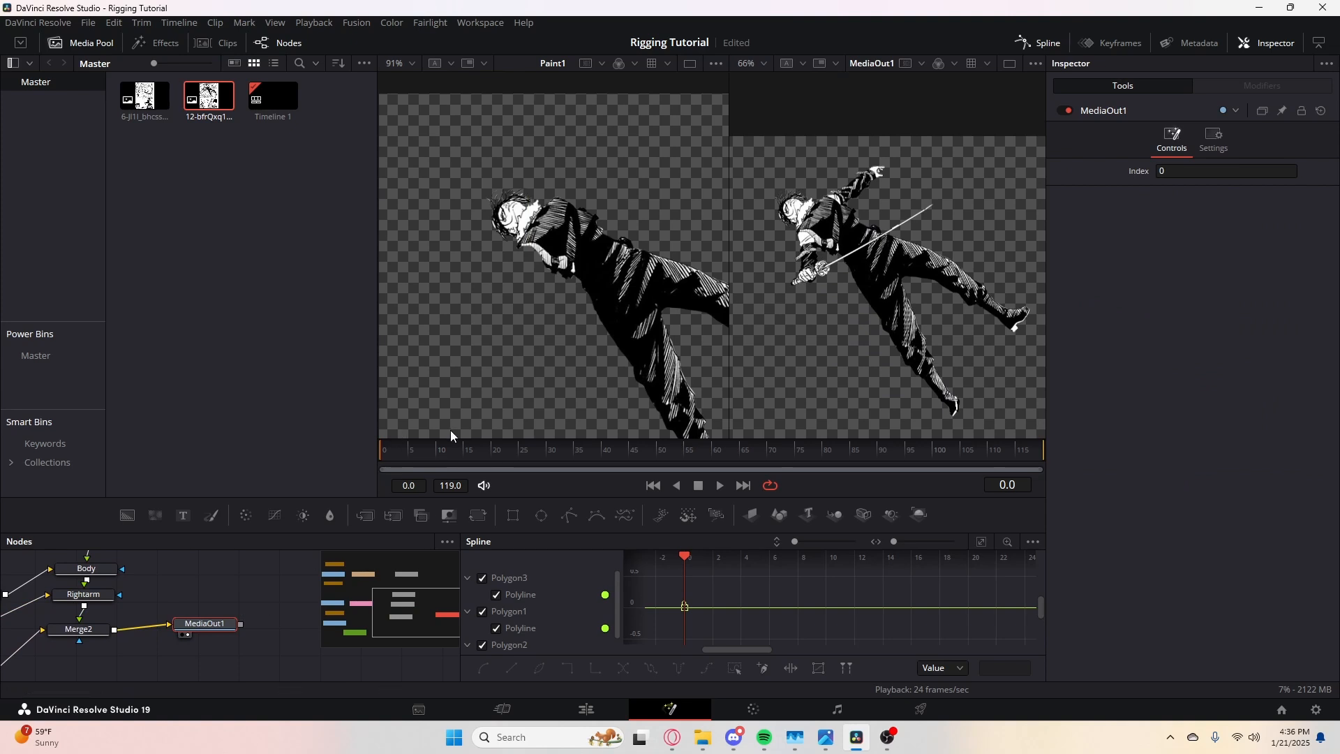
# - Trace the node graph to the Rightarm input and show its source MediaIn1_1_1 in the first viewer
pyautogui.moveTo(167, 579)
pyautogui.mouseDown()
pyautogui.moveTo(272, 603)
pyautogui.moveTo(318, 564)
pyautogui.moveTo(253, 618)
pyautogui.mouseUp()
pyautogui.click(237, 581)
pyautogui.click(265, 609)
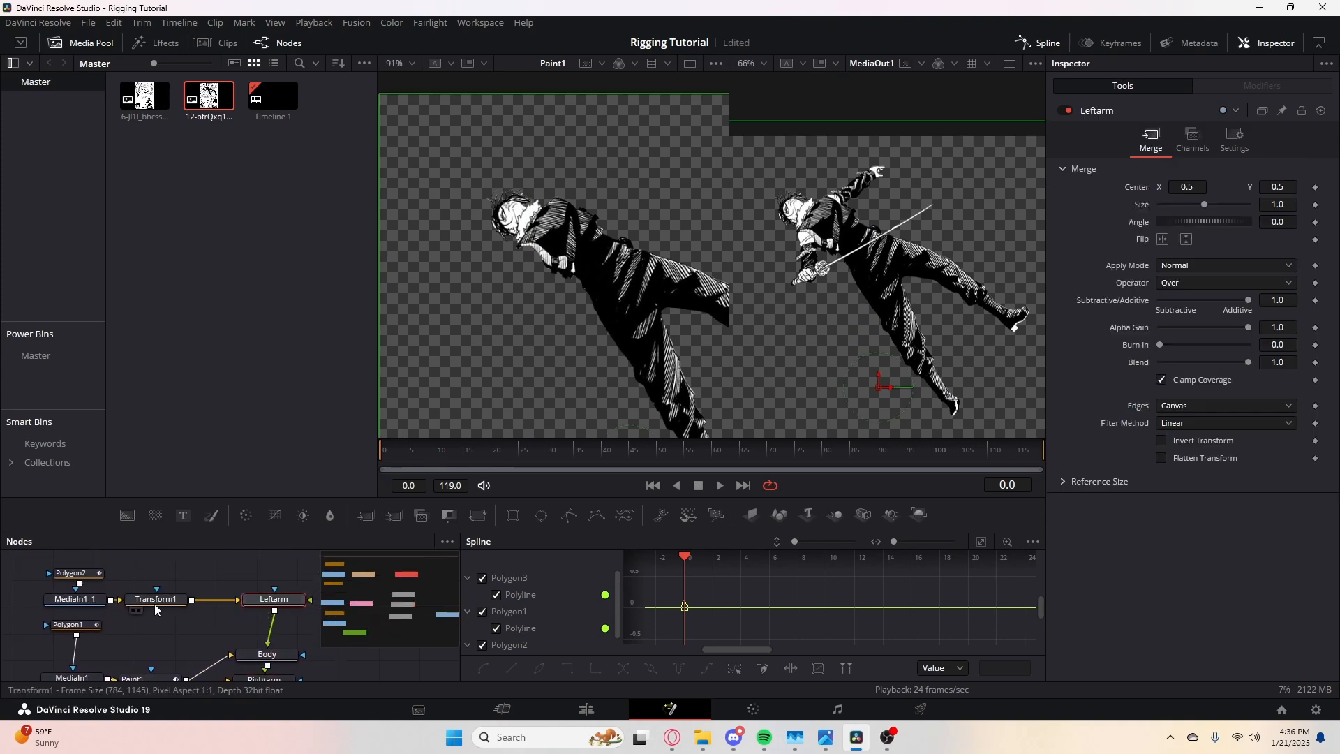
pyautogui.moveTo(171, 618); pyautogui.dragTo(298, 585)
pyautogui.click(129, 622)
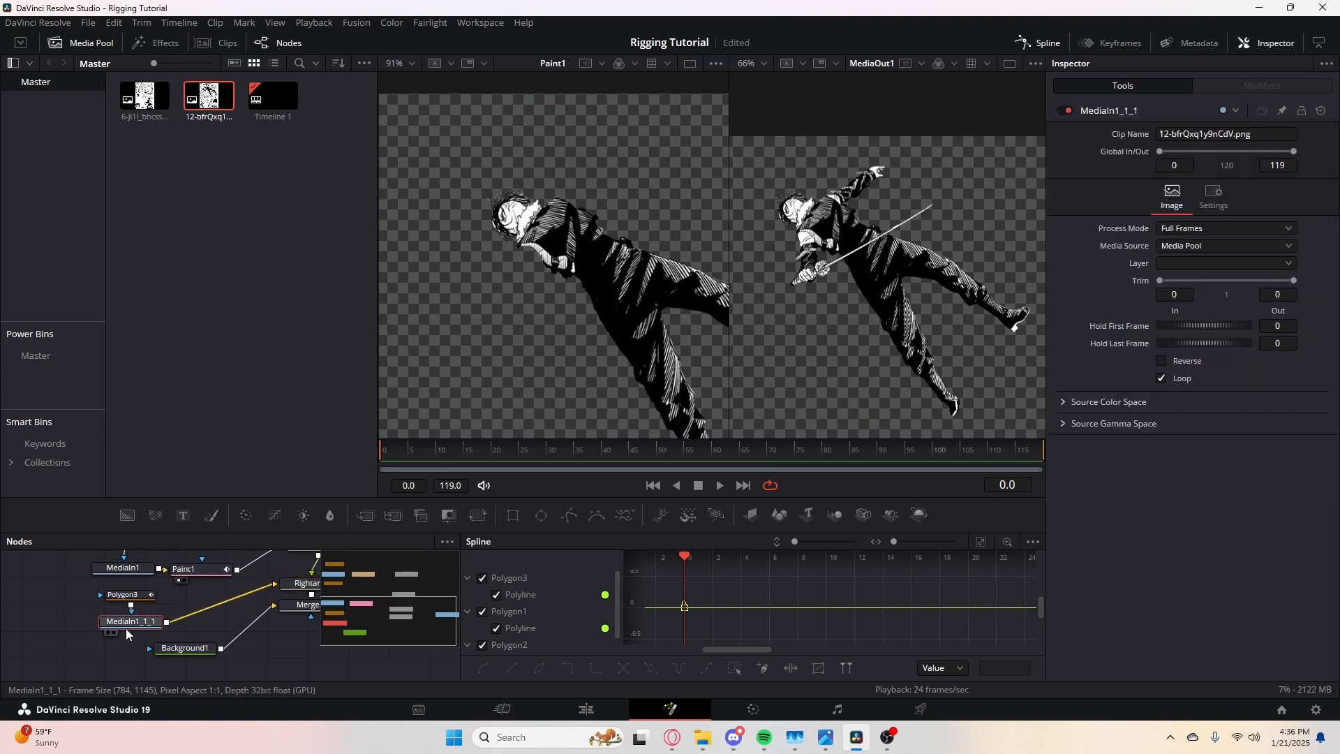
pyautogui.click(107, 631)
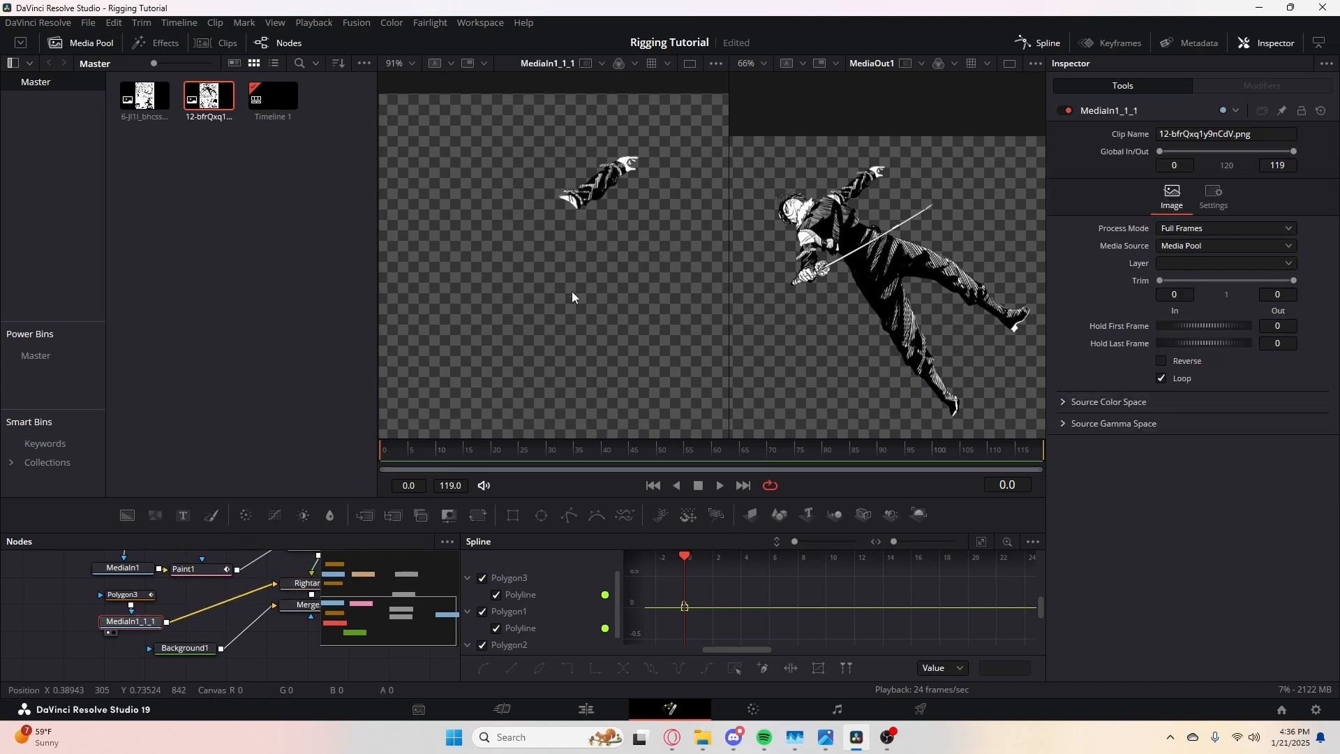
# - Add a Transform node between MediaIn1_1_1 and the Rightarm merge
pyautogui.hotkey('shift', 'space')
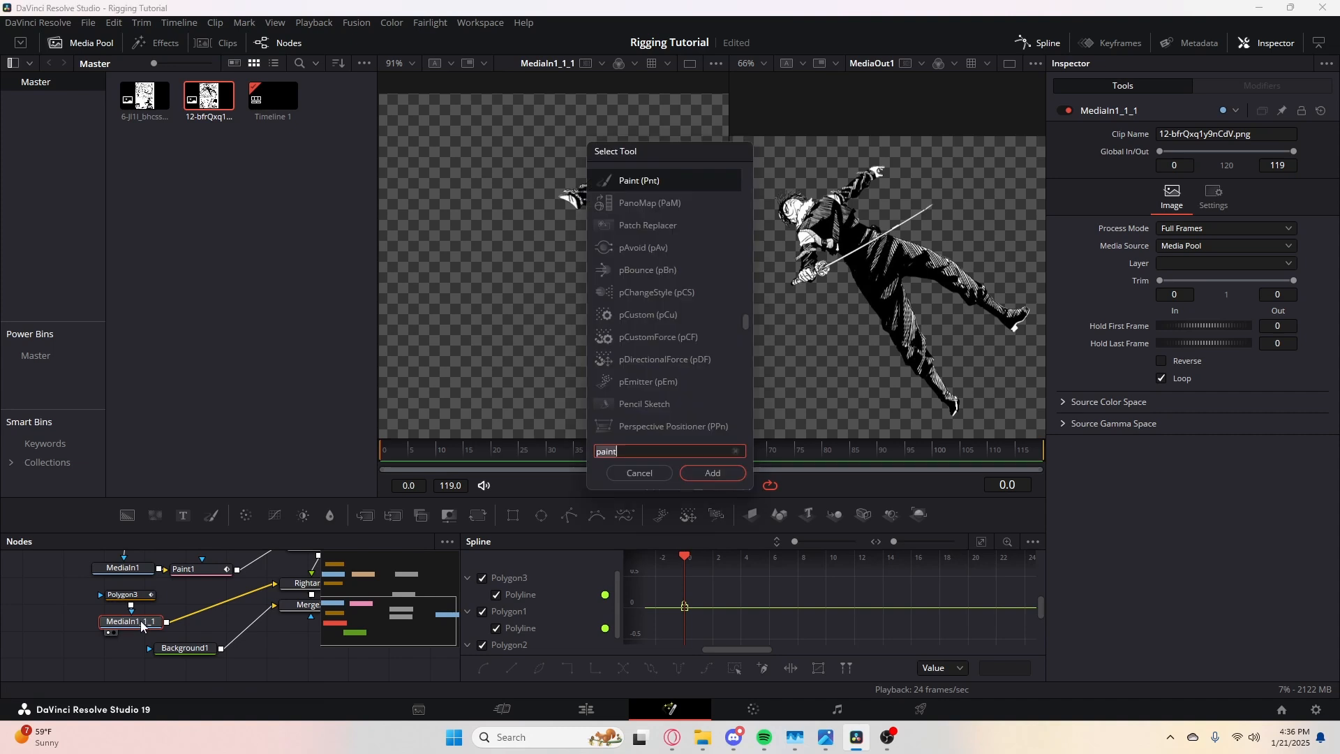
pyautogui.write('transform')
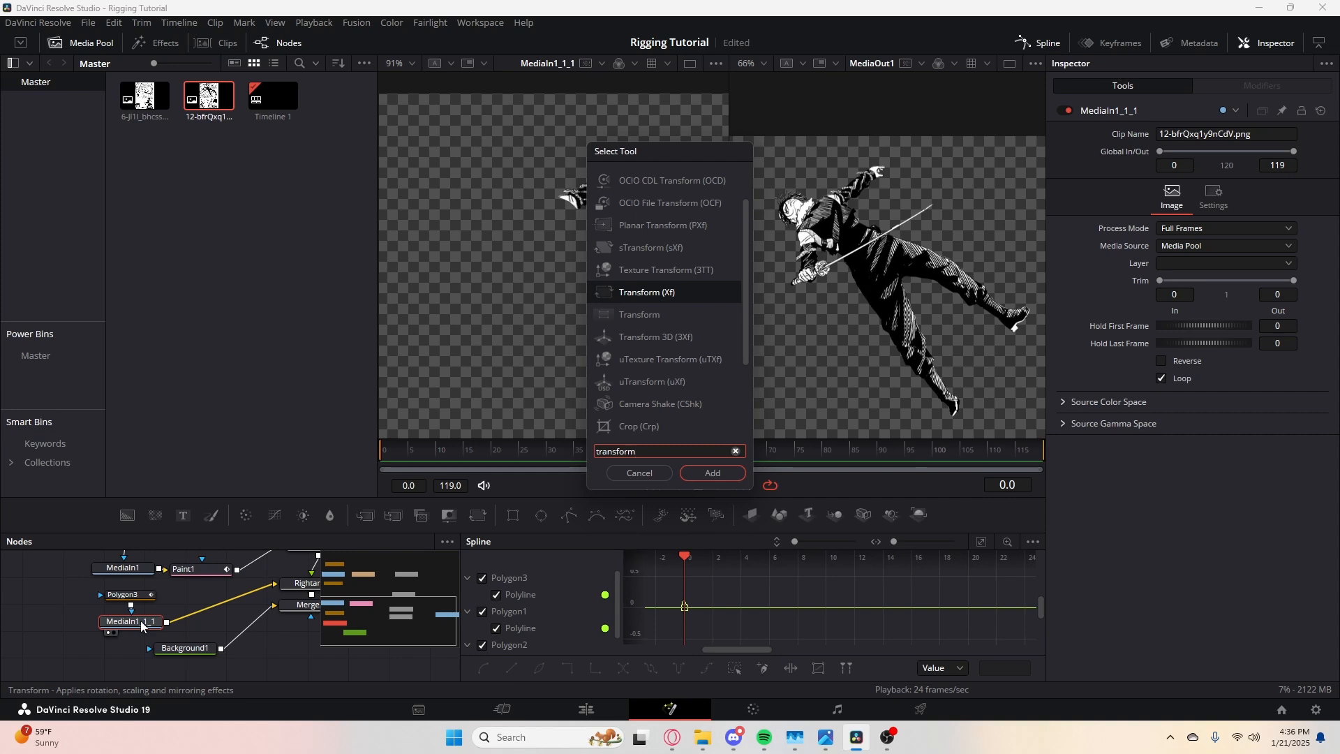
pyautogui.press('Return')
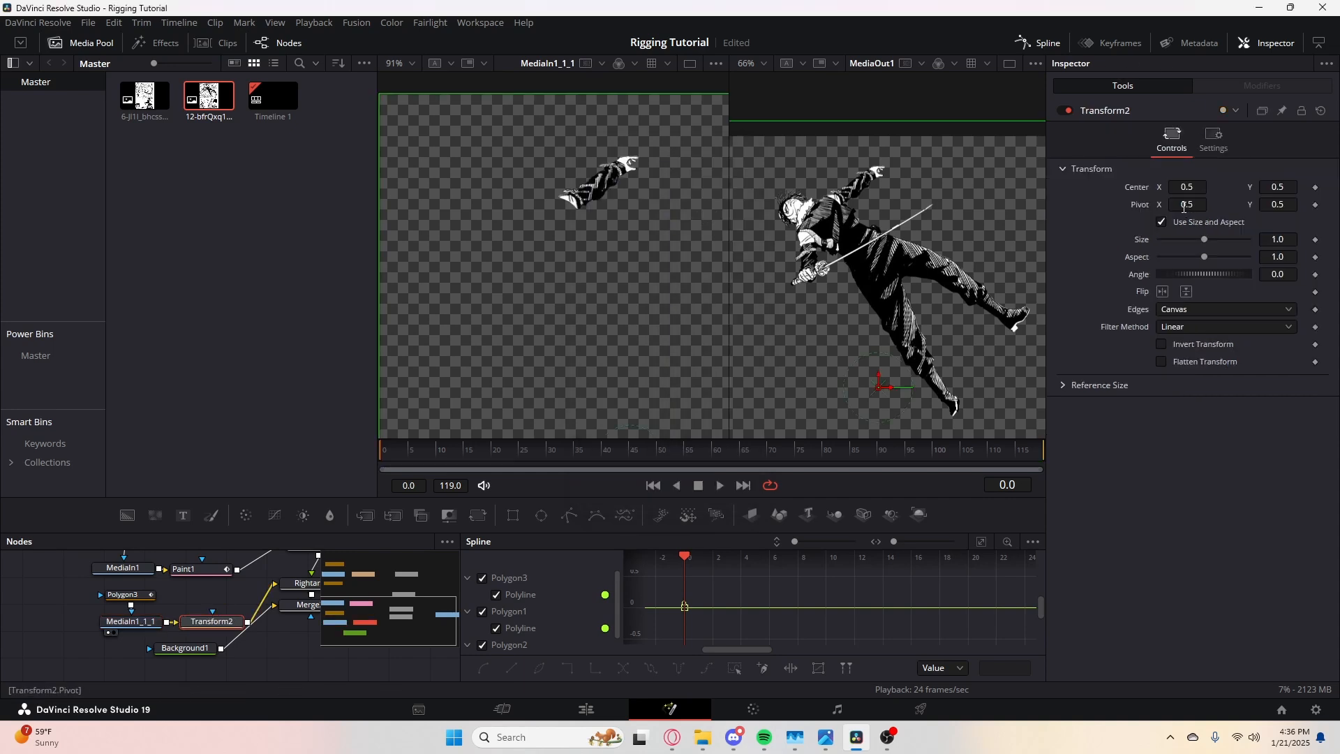
# - Move the Transform2 pivot onto the right arm's shoulder joint, at X 0.369267 and Y 0.852557
pyautogui.moveTo(1186, 205); pyautogui.dragTo(1153, 205)
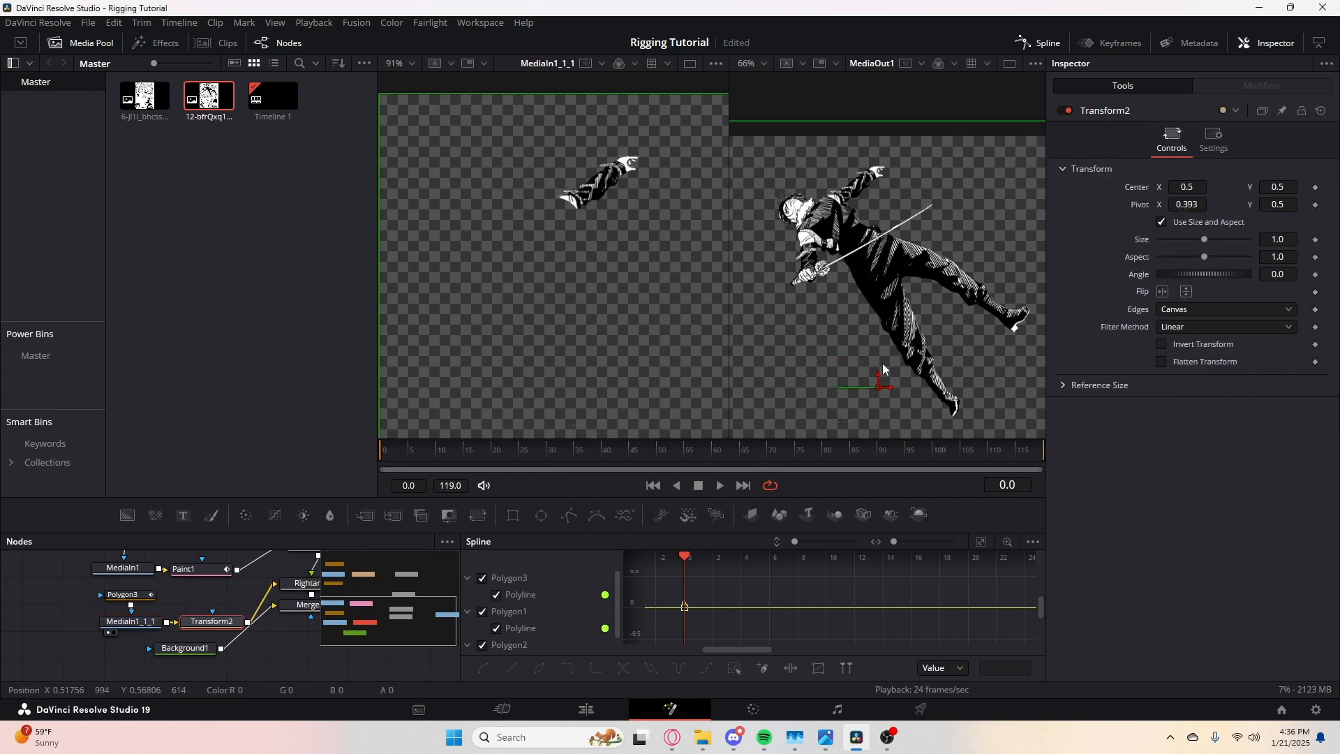
pyautogui.moveTo(842, 389); pyautogui.dragTo(835, 205)
pyautogui.scroll(5, 835, 202)
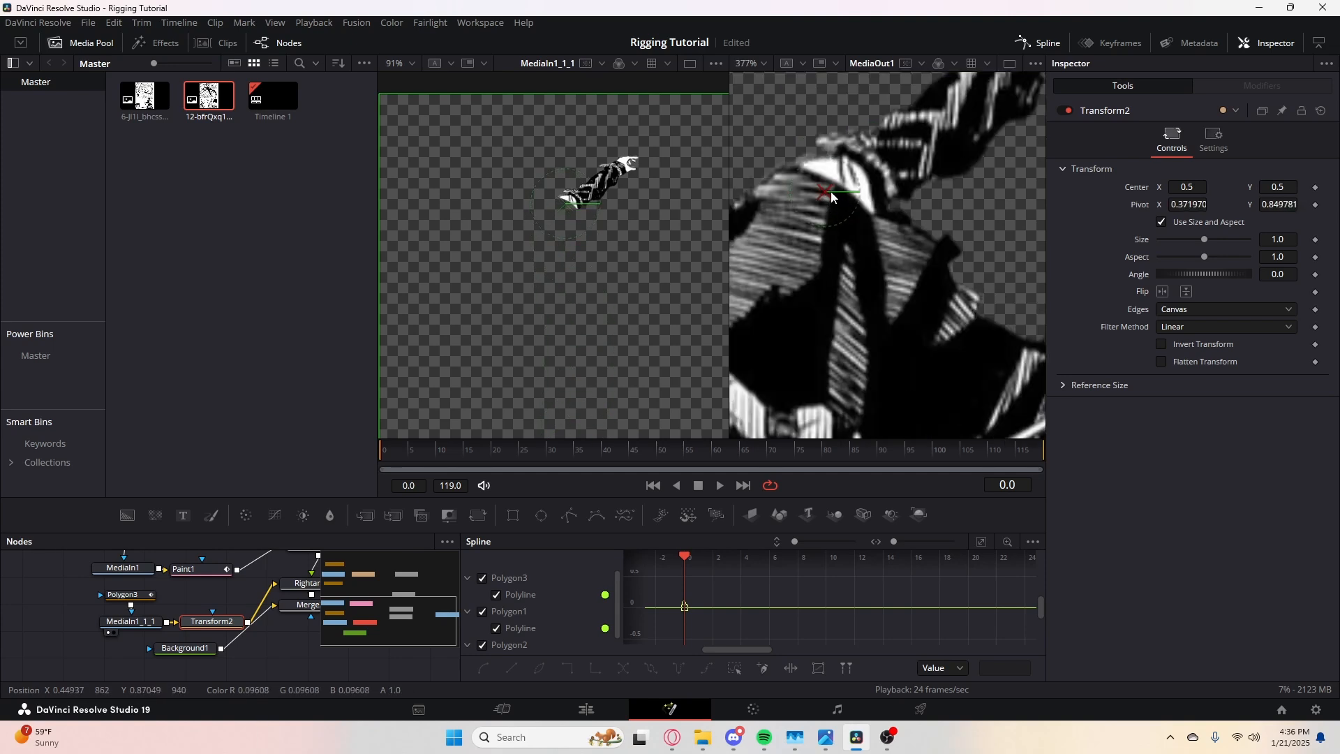
pyautogui.moveTo(826, 193); pyautogui.dragTo(822, 188)
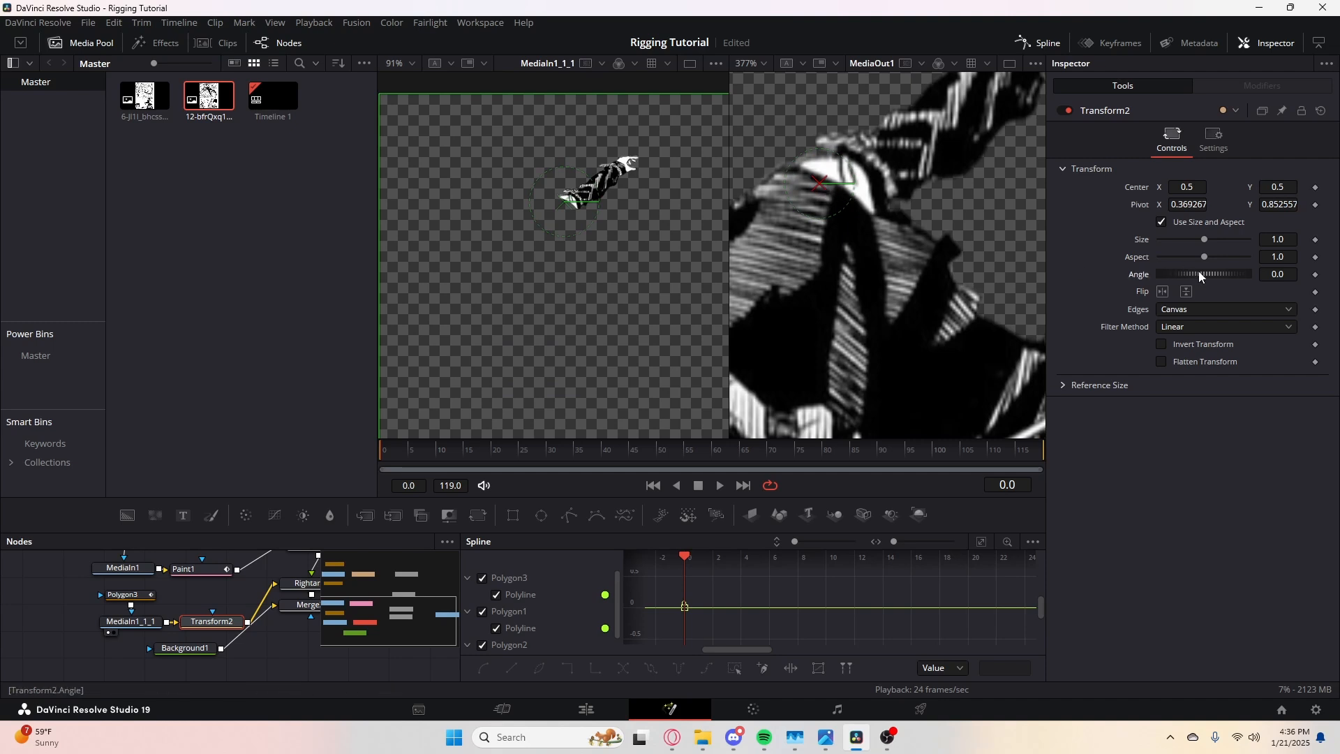
# - Test the shoulder pivot by rotating the right arm's Transform2 angle to 28.7 and back to 2.6
pyautogui.moveTo(1199, 272)
pyautogui.mouseDown()
pyautogui.moveTo(1182, 270)
pyautogui.moveTo(1206, 265)
pyautogui.mouseUp()
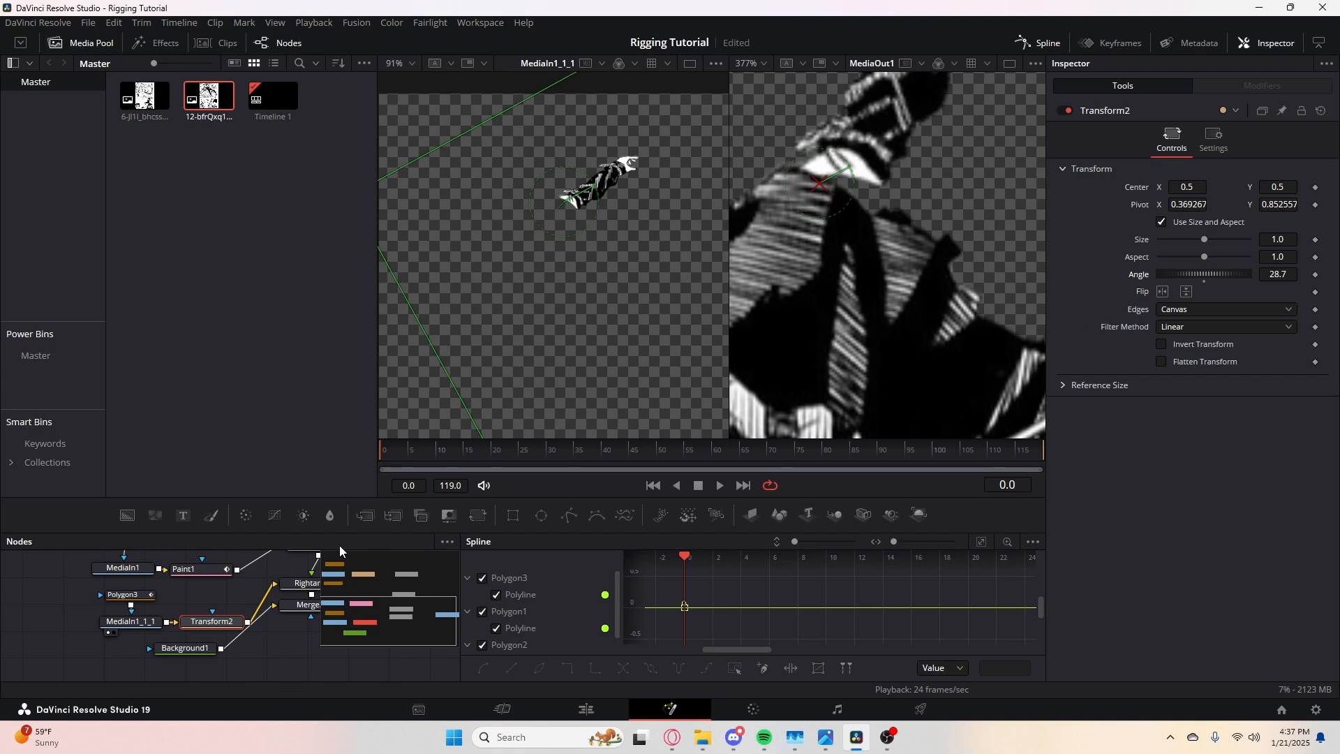
pyautogui.moveTo(263, 553); pyautogui.dragTo(186, 585)
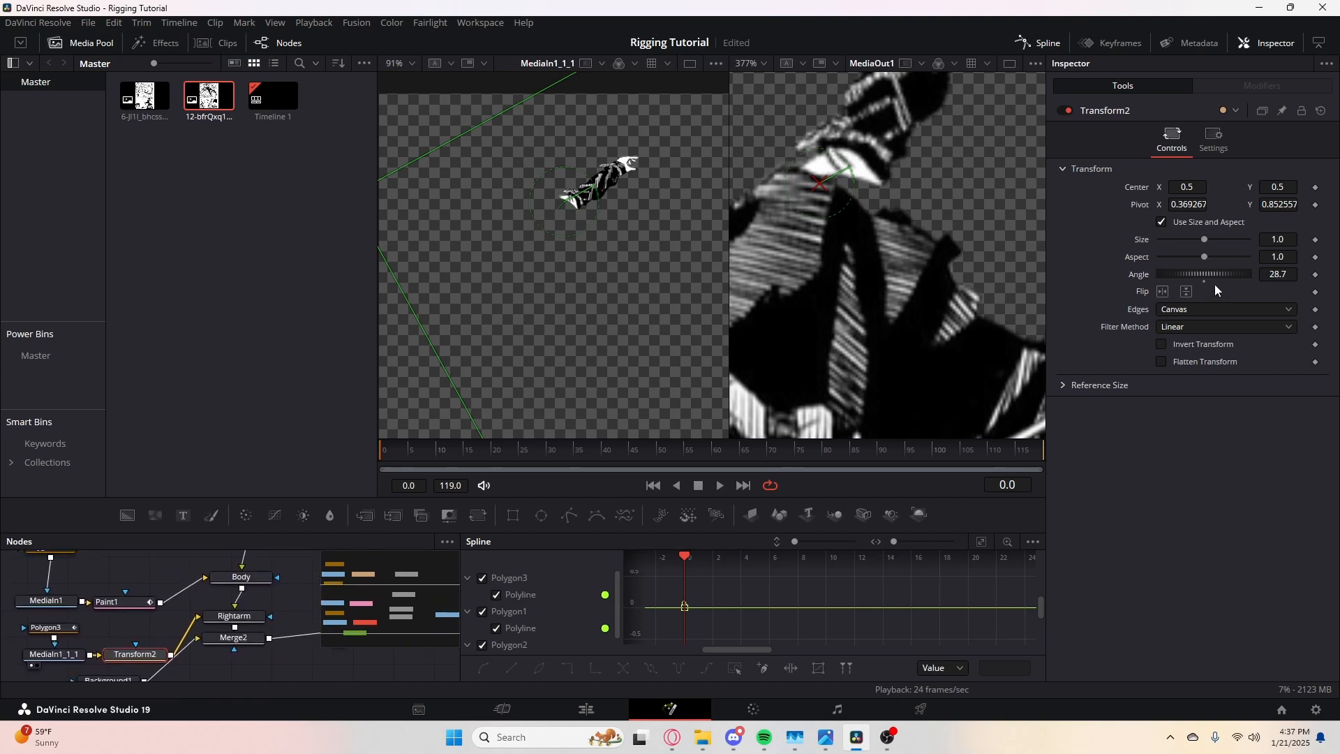
pyautogui.moveTo(1217, 275)
pyautogui.mouseDown()
pyautogui.moveTo(1200, 273)
pyautogui.moveTo(1212, 272)
pyautogui.mouseUp()
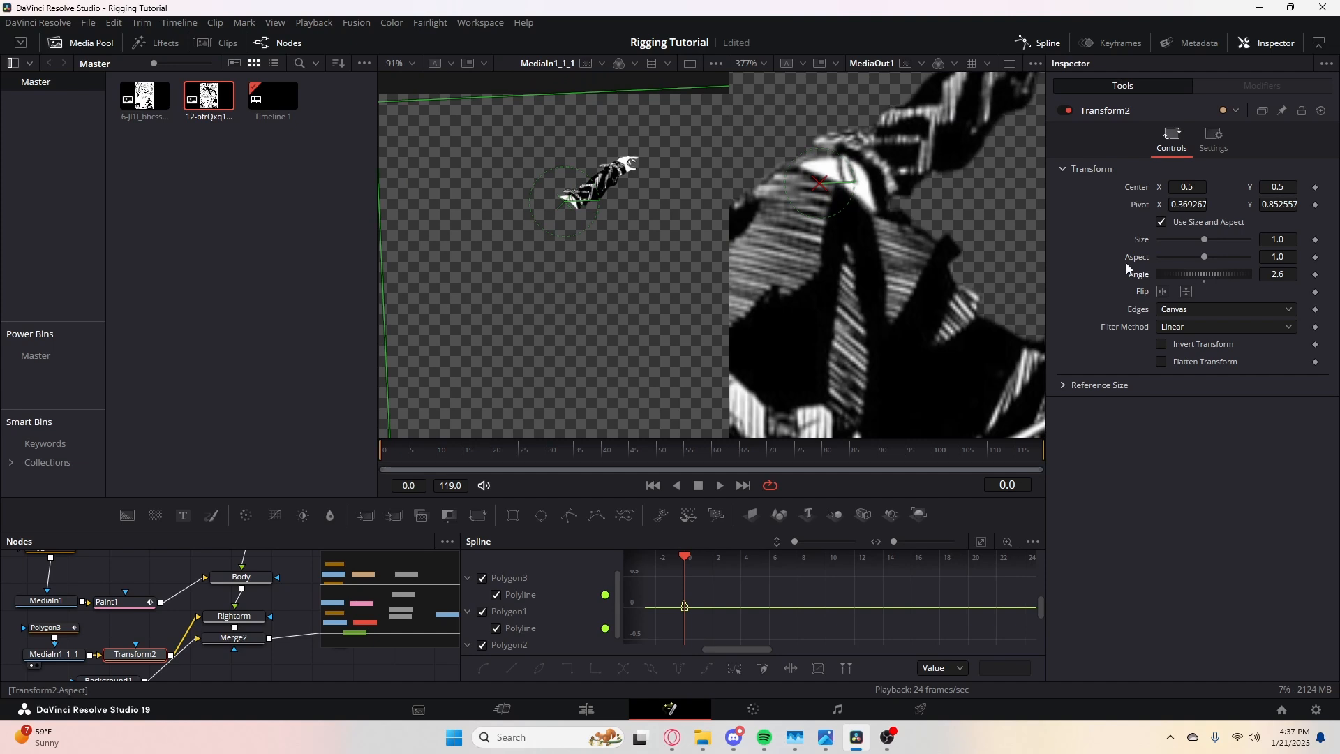
pyautogui.scroll(-5, 948, 226)
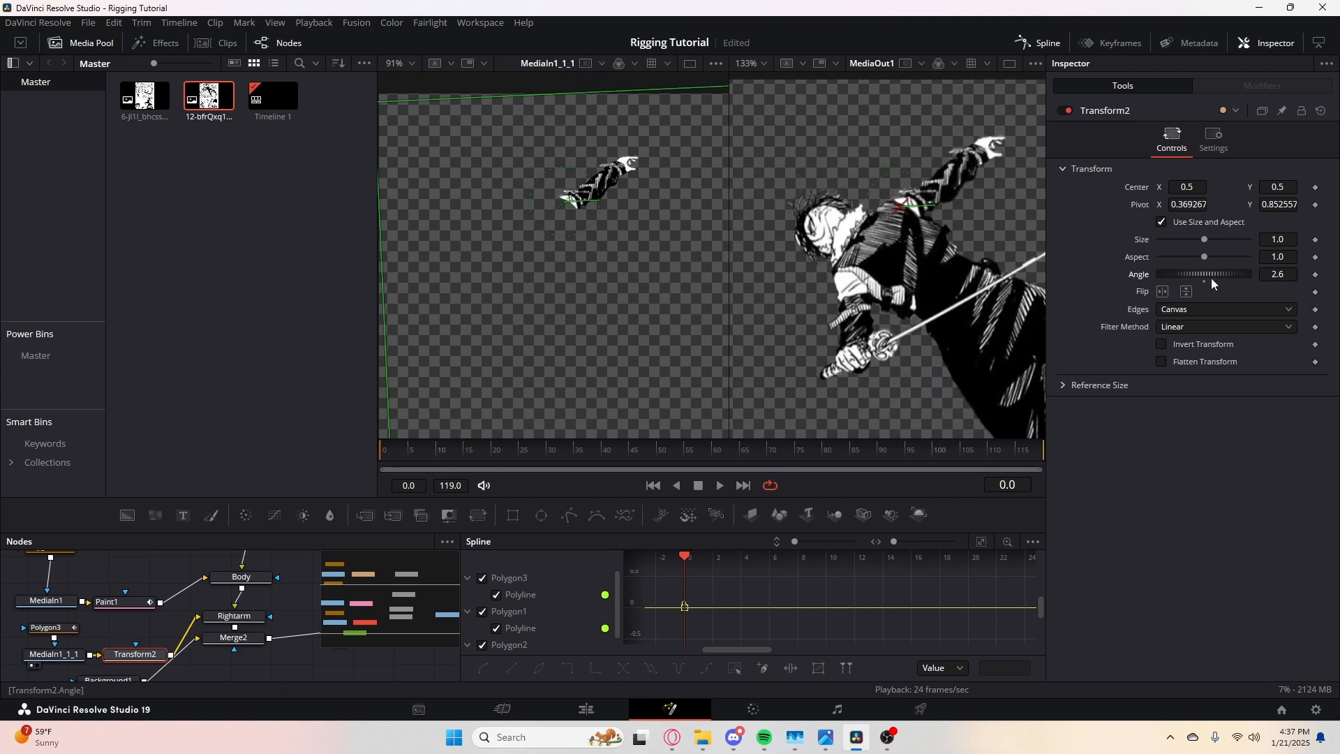
# - Keyframe the Transform2 angle at -62.6 on frame 0 and 0.0 on frame 30, and scrub back through the arm swing
pyautogui.moveTo(1170, 277); pyautogui.dragTo(1187, 277)
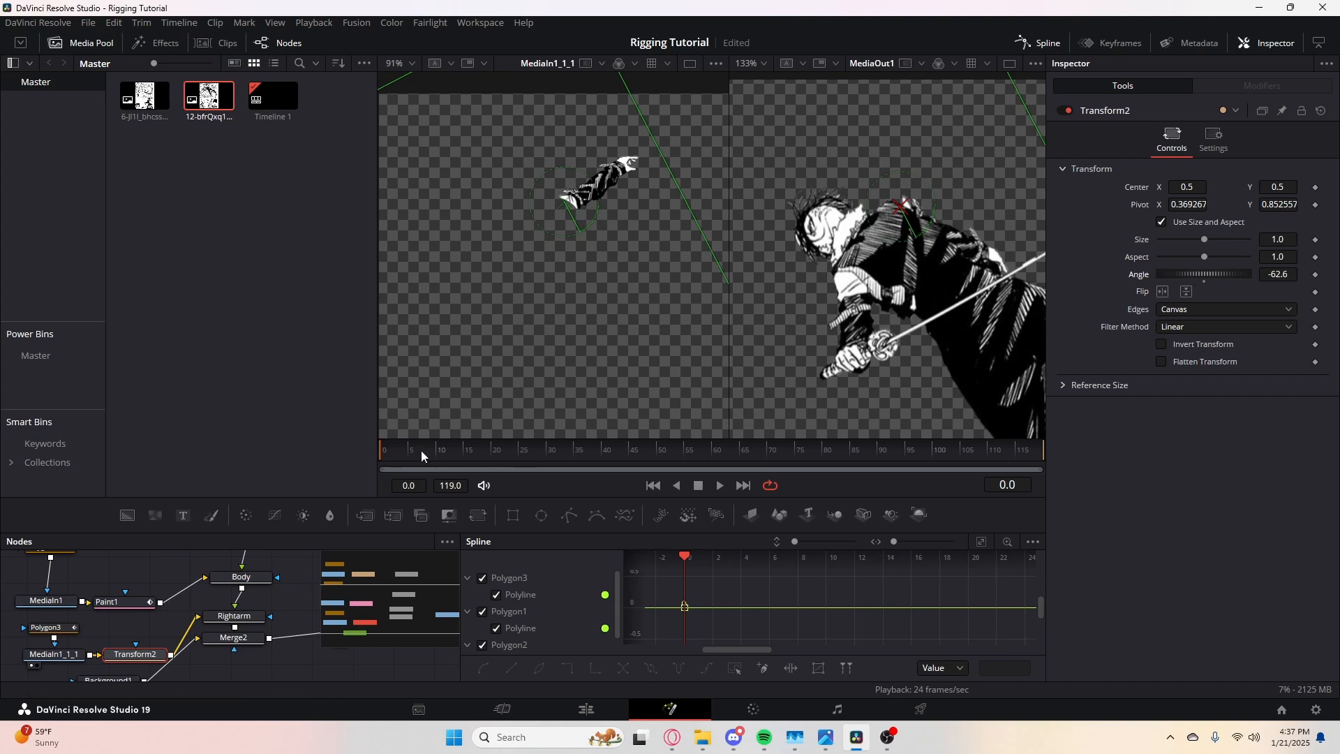
pyautogui.click(1317, 275)
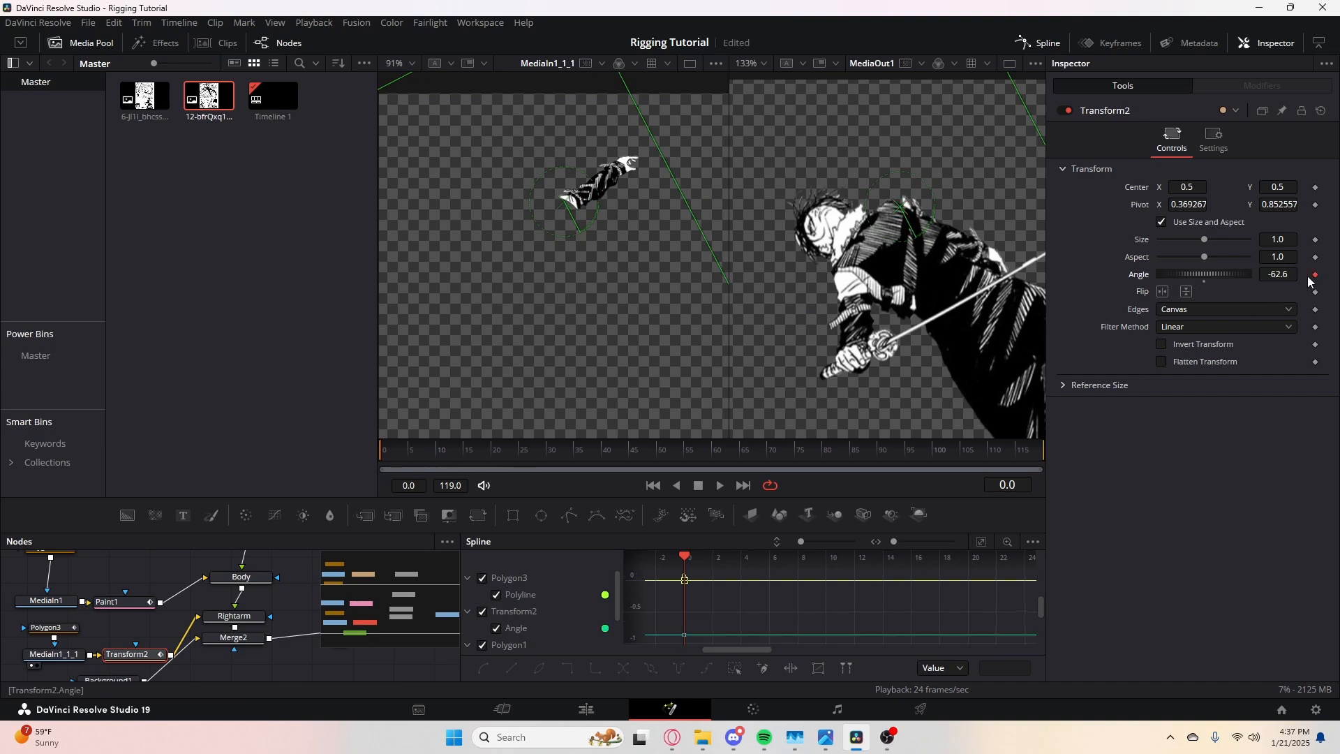
pyautogui.moveTo(501, 454); pyautogui.dragTo(551, 455)
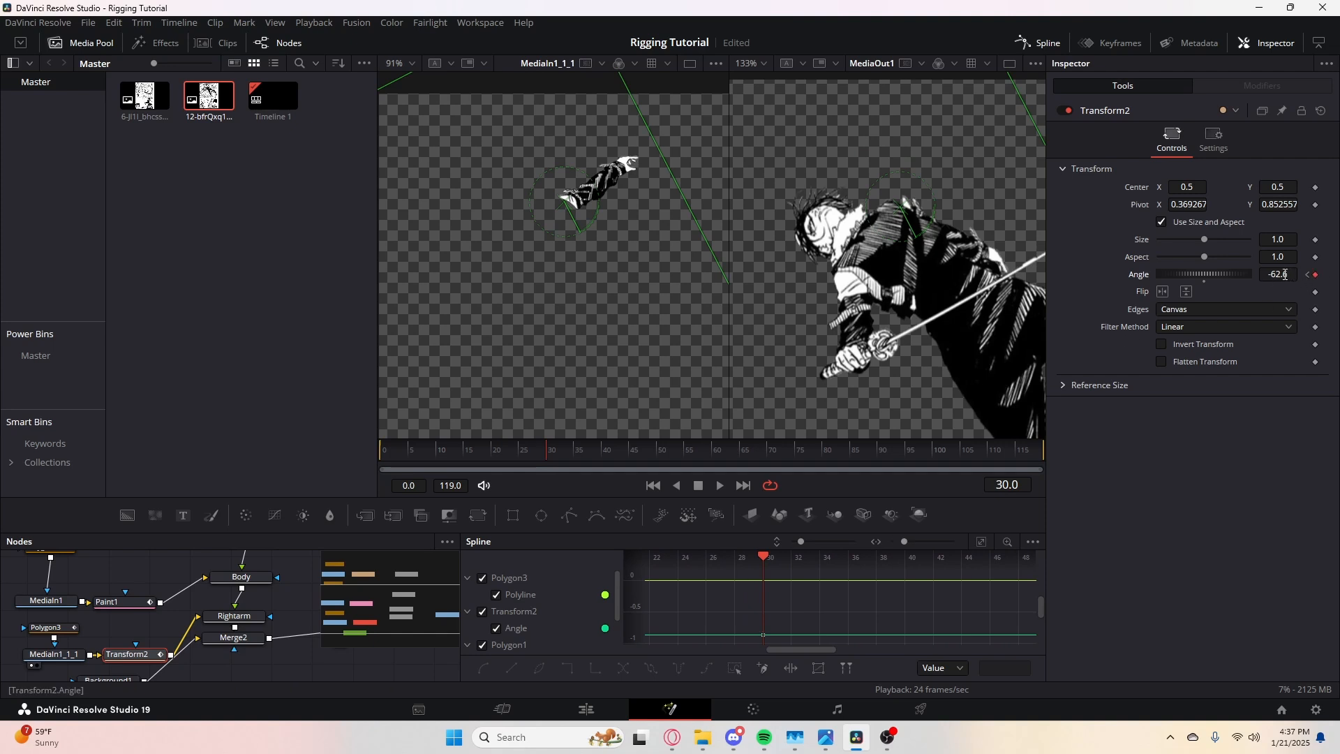
pyautogui.doubleClick(1206, 282)
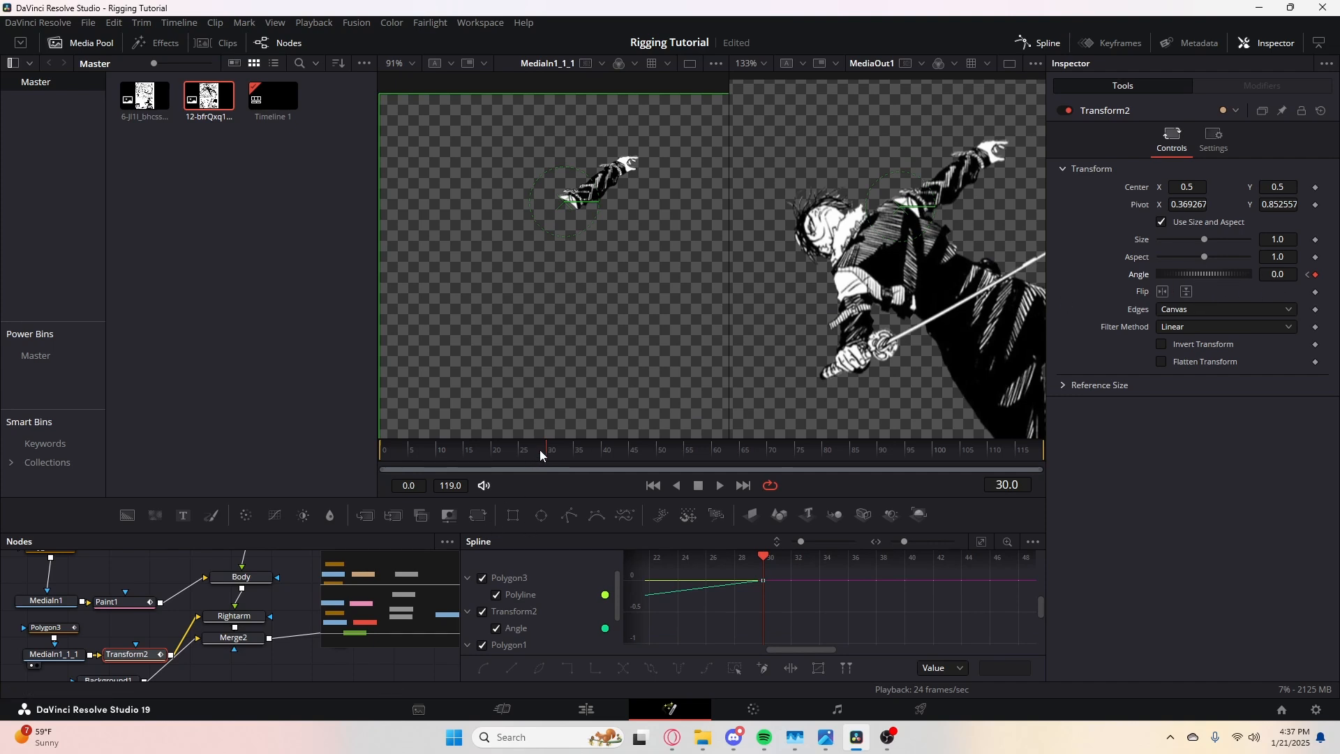
pyautogui.moveTo(538, 450); pyautogui.dragTo(380, 458)
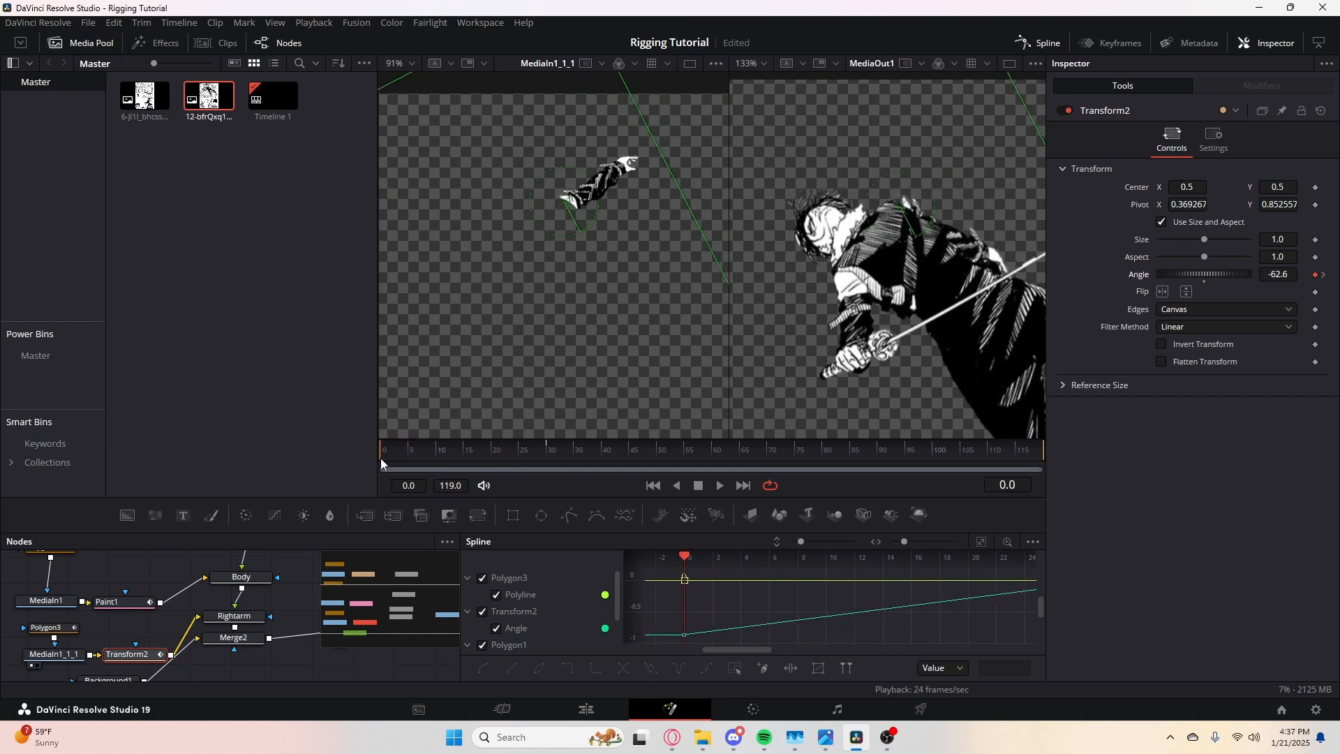
# - Insert a Paint node between MediaIn1_1_1 and Transform2 for the right arm
pyautogui.moveTo(141, 655); pyautogui.dragTo(103, 647)
pyautogui.click(65, 651)
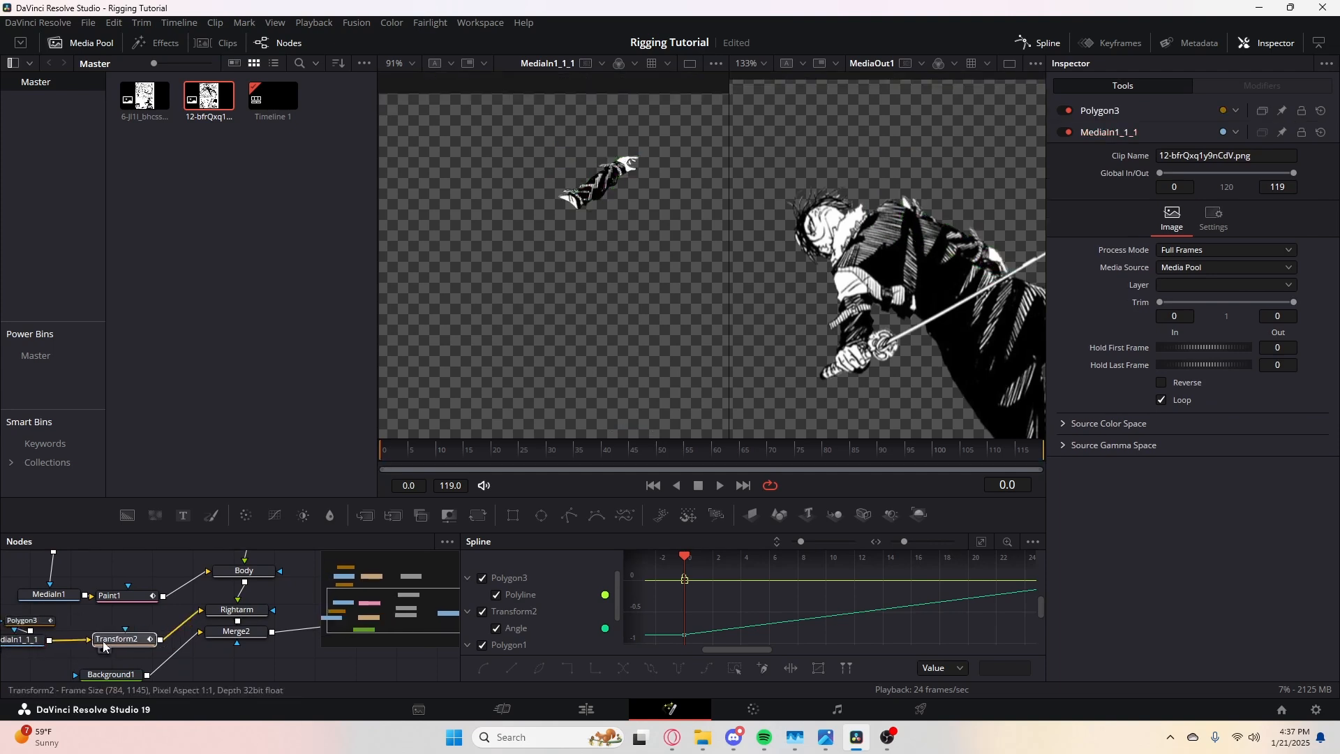
pyautogui.click(29, 642)
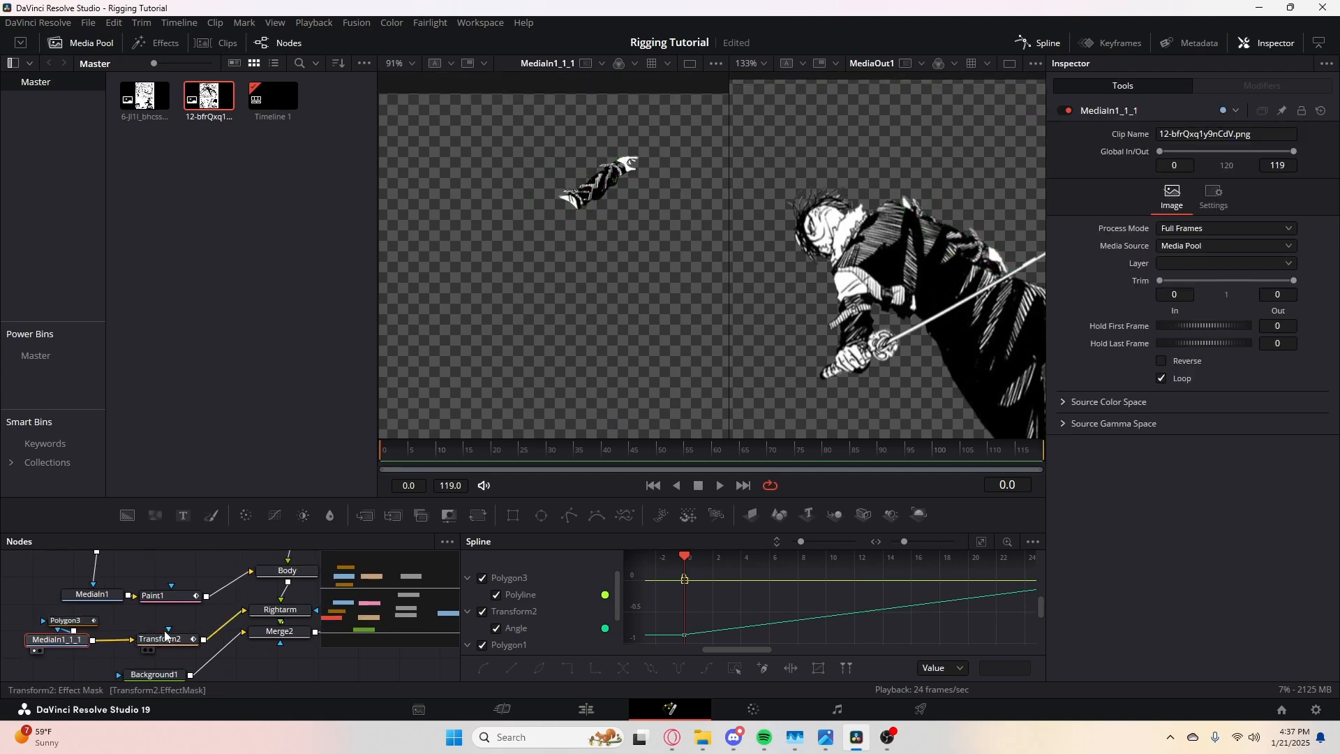
pyautogui.moveTo(455, 451); pyautogui.dragTo(363, 454)
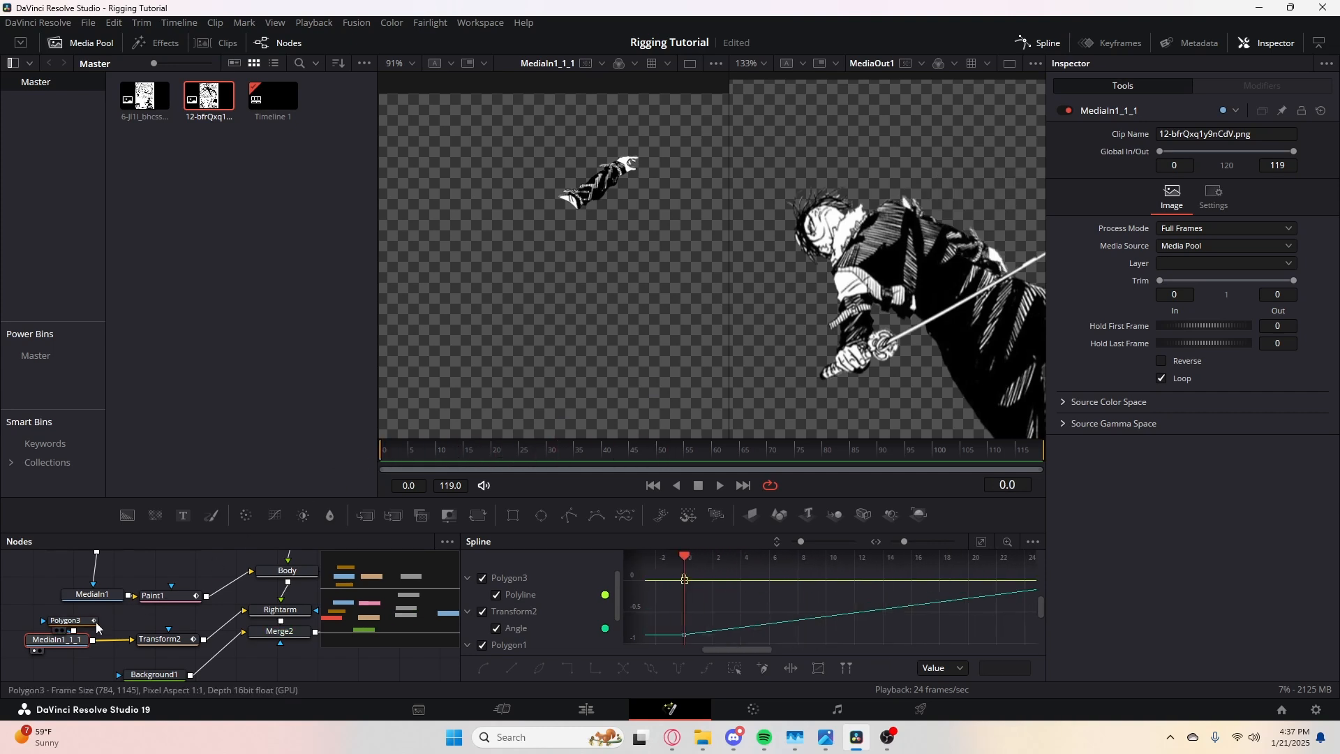
pyautogui.hotkey('shift', 'space')
pyautogui.write('paint')
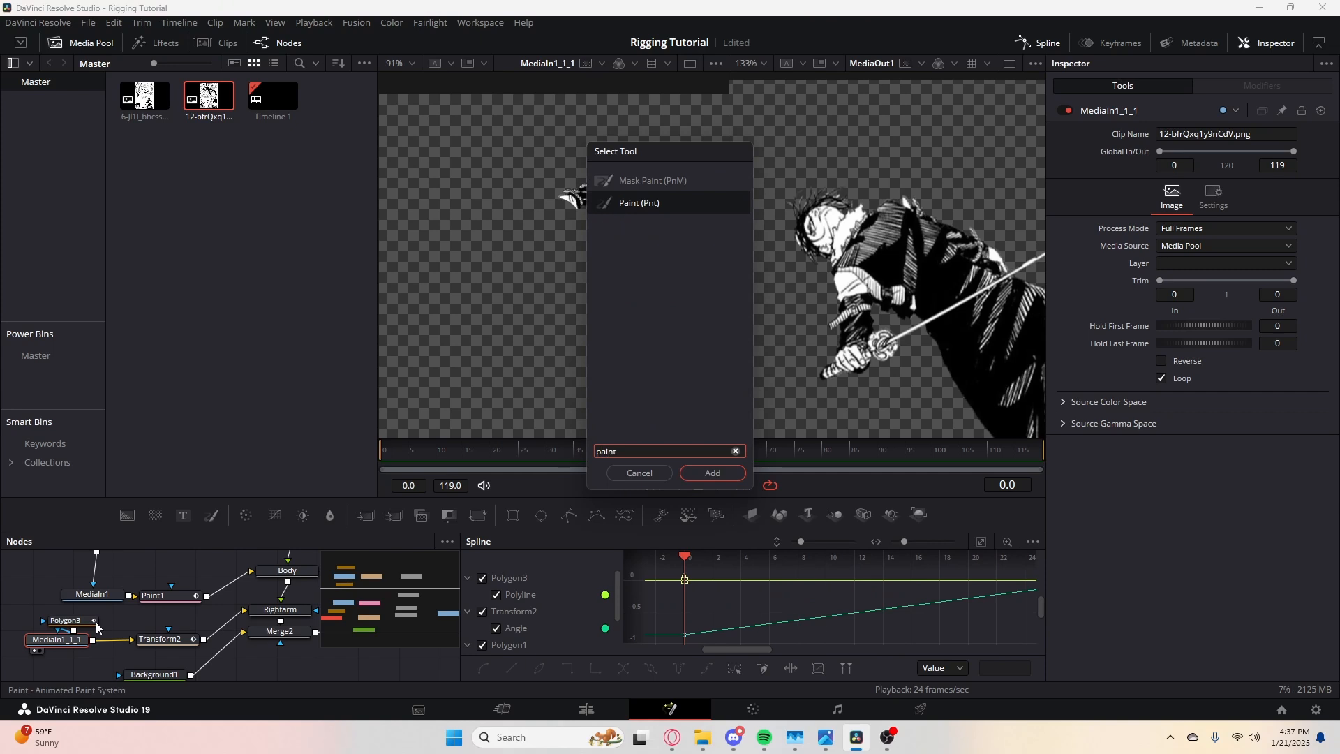
pyautogui.click(728, 477)
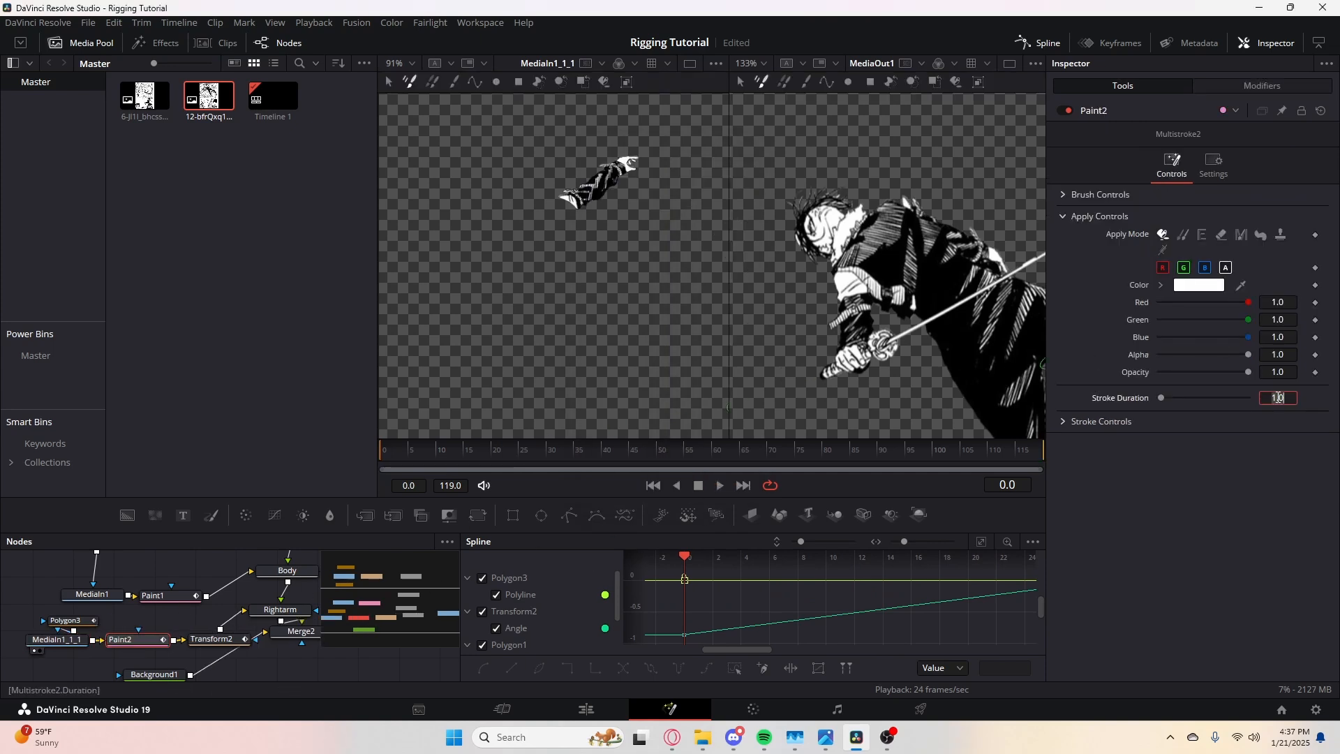
# - Set the Paint2 stroke duration to 900 and the brush softness to 0.001
pyautogui.click(1278, 397)
pyautogui.write('900')
pyautogui.press('Tab')
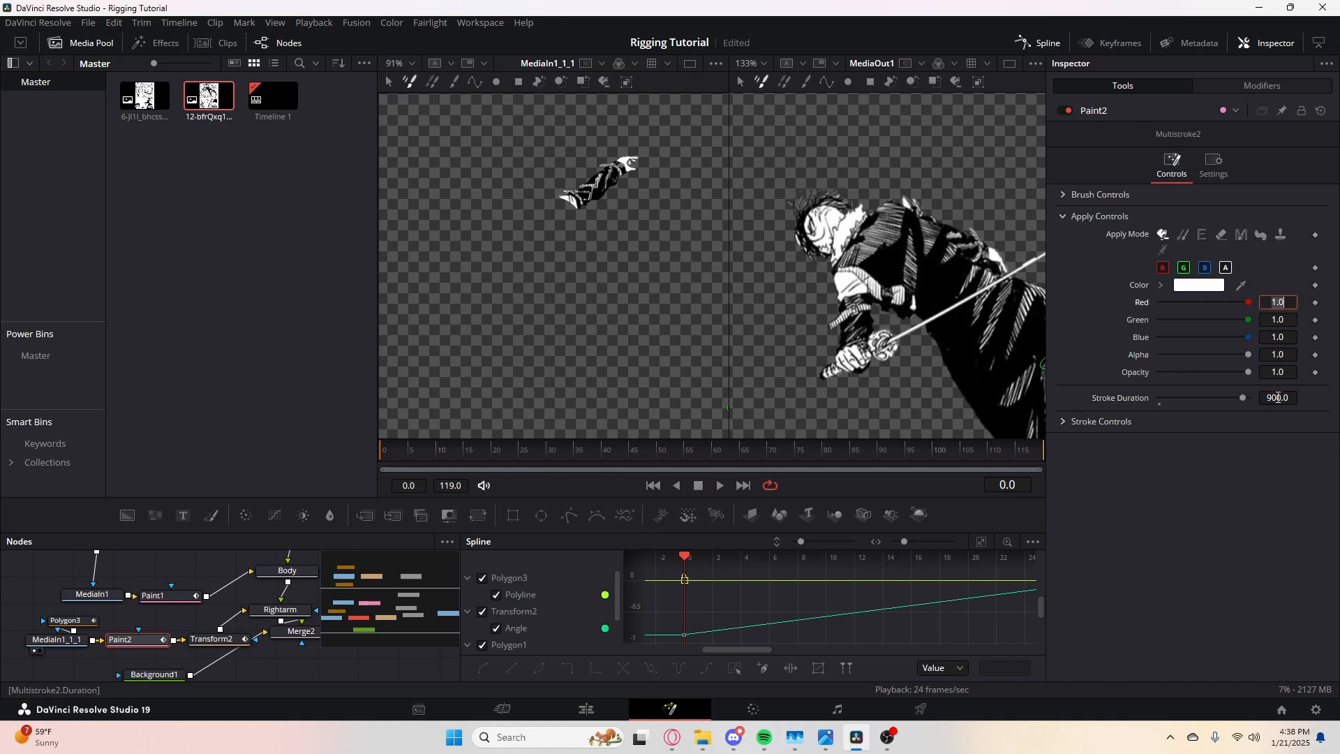
pyautogui.click(1075, 195)
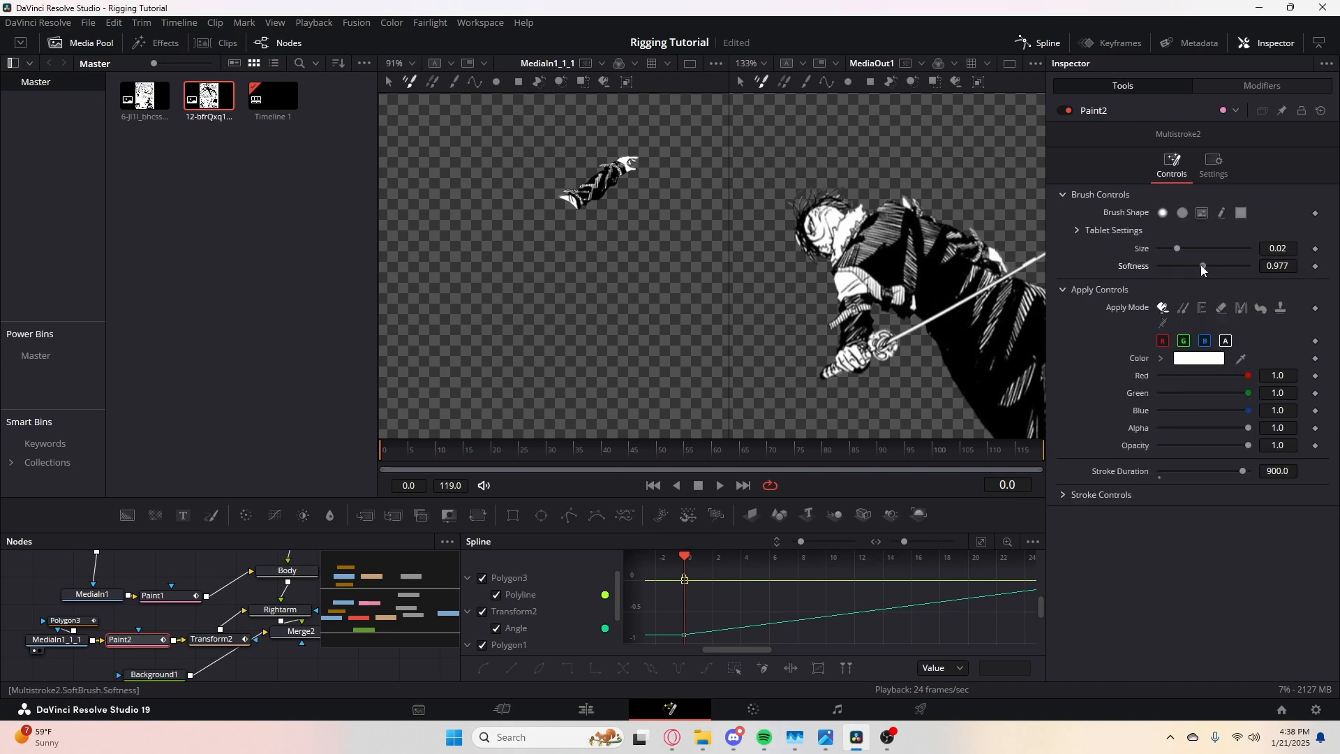
# - Sample the near-white colour of the shoulder for the brush and reduce its size to about 0.0035
pyautogui.scroll(10, 915, 230)
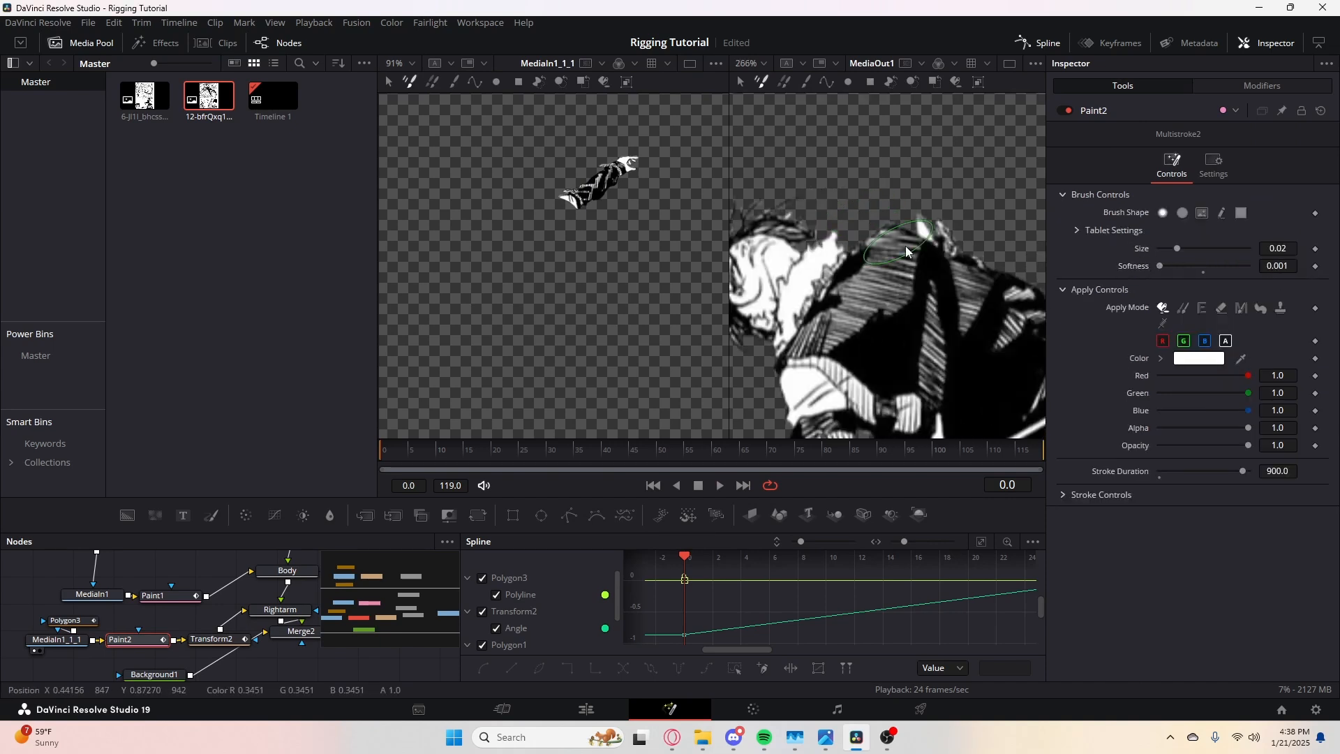
pyautogui.scroll(4, 922, 212)
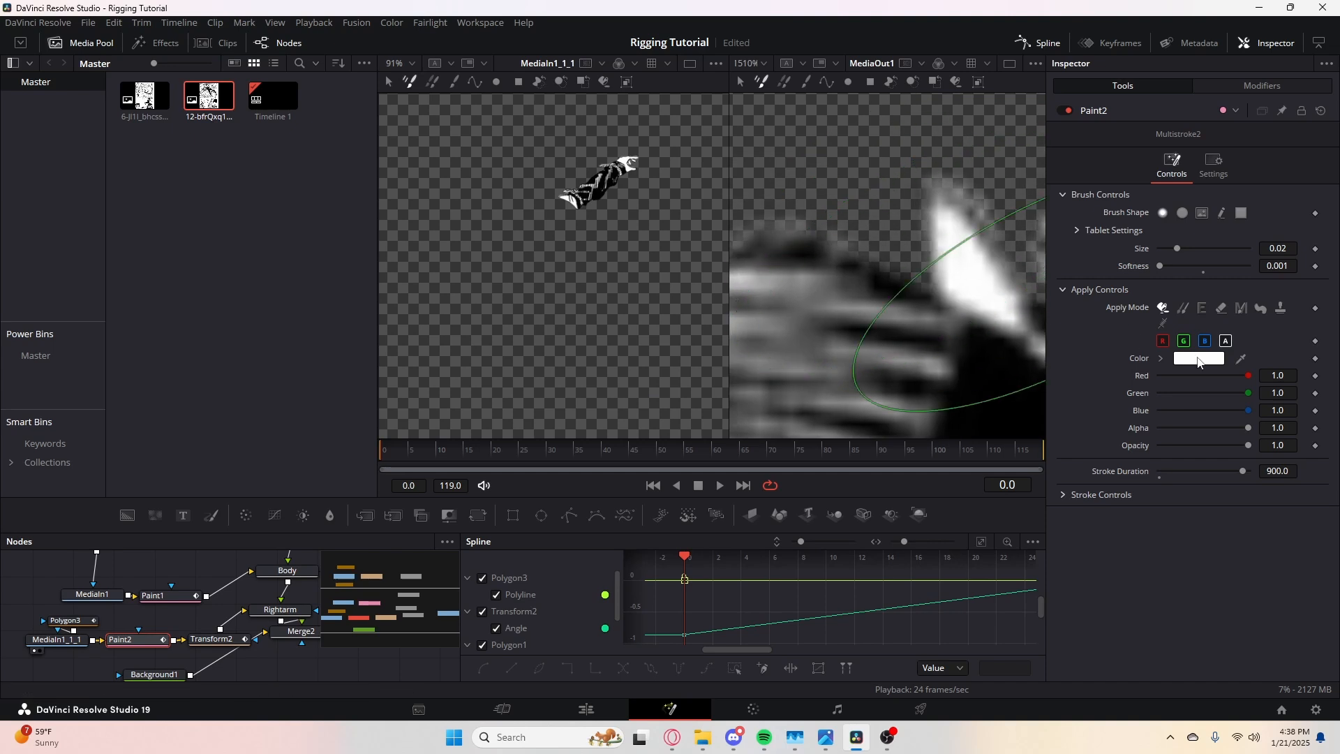
pyautogui.moveTo(1247, 363)
pyautogui.mouseDown()
pyautogui.moveTo(904, 227)
pyautogui.moveTo(951, 254)
pyautogui.moveTo(922, 238)
pyautogui.moveTo(798, 235)
pyautogui.mouseUp()
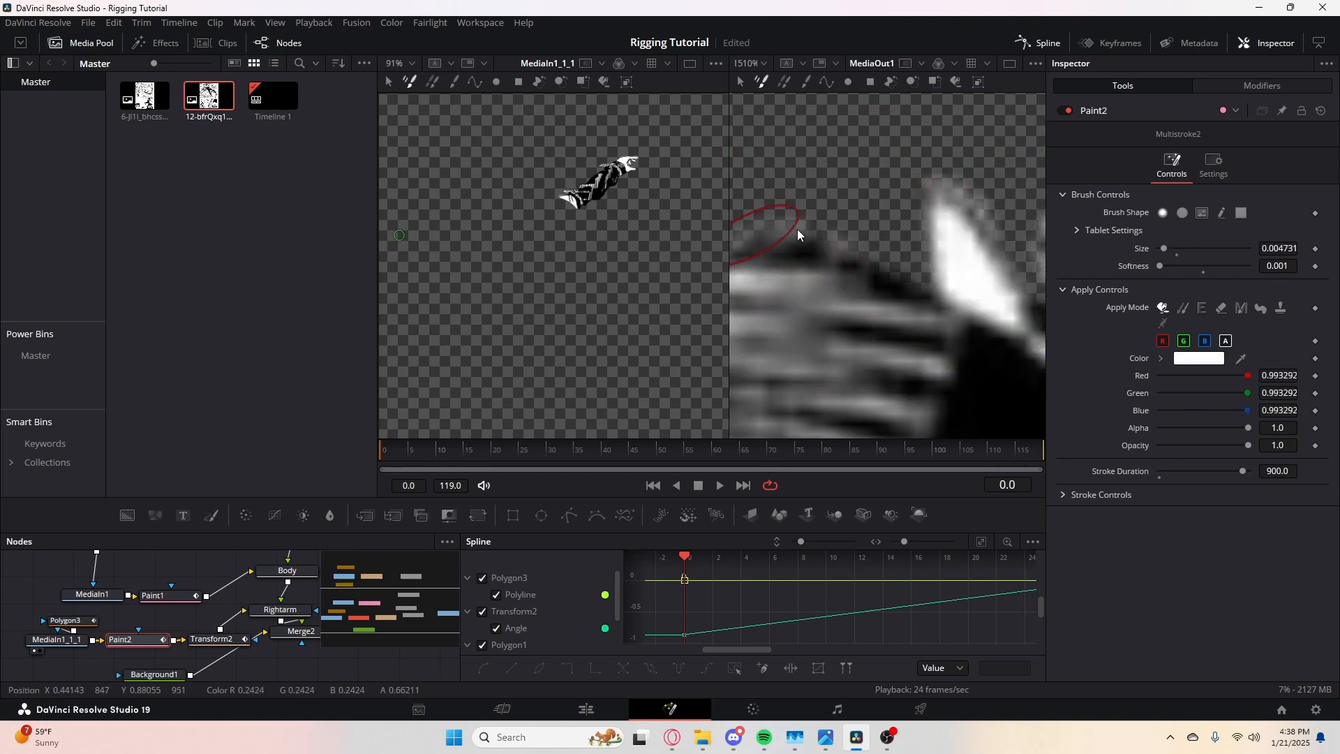
pyautogui.moveTo(925, 259); pyautogui.dragTo(915, 259)
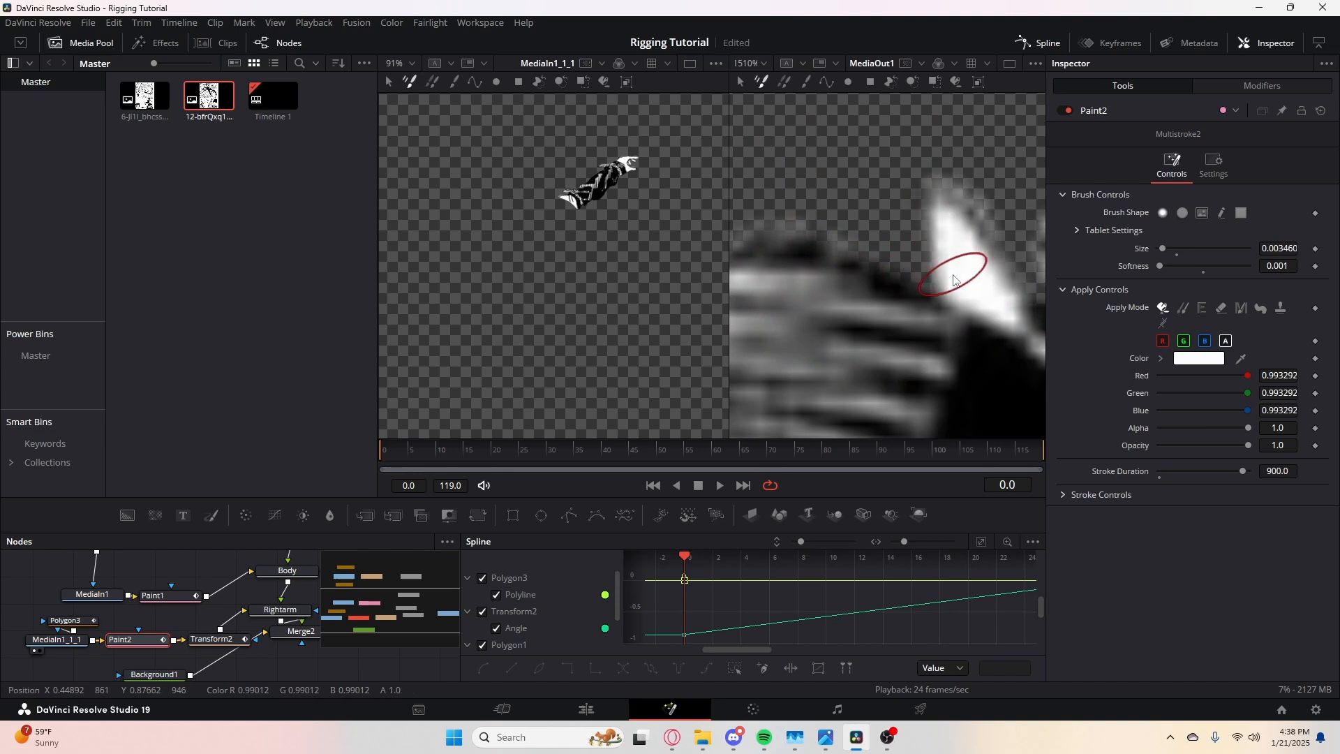
# - Paint white over the gap at the top of the shoulder to round off the right arm's joint
pyautogui.click(952, 277)
pyautogui.moveTo(916, 305)
pyautogui.mouseDown()
pyautogui.moveTo(888, 305)
pyautogui.moveTo(906, 224)
pyautogui.moveTo(933, 209)
pyautogui.moveTo(770, 266)
pyautogui.mouseUp()
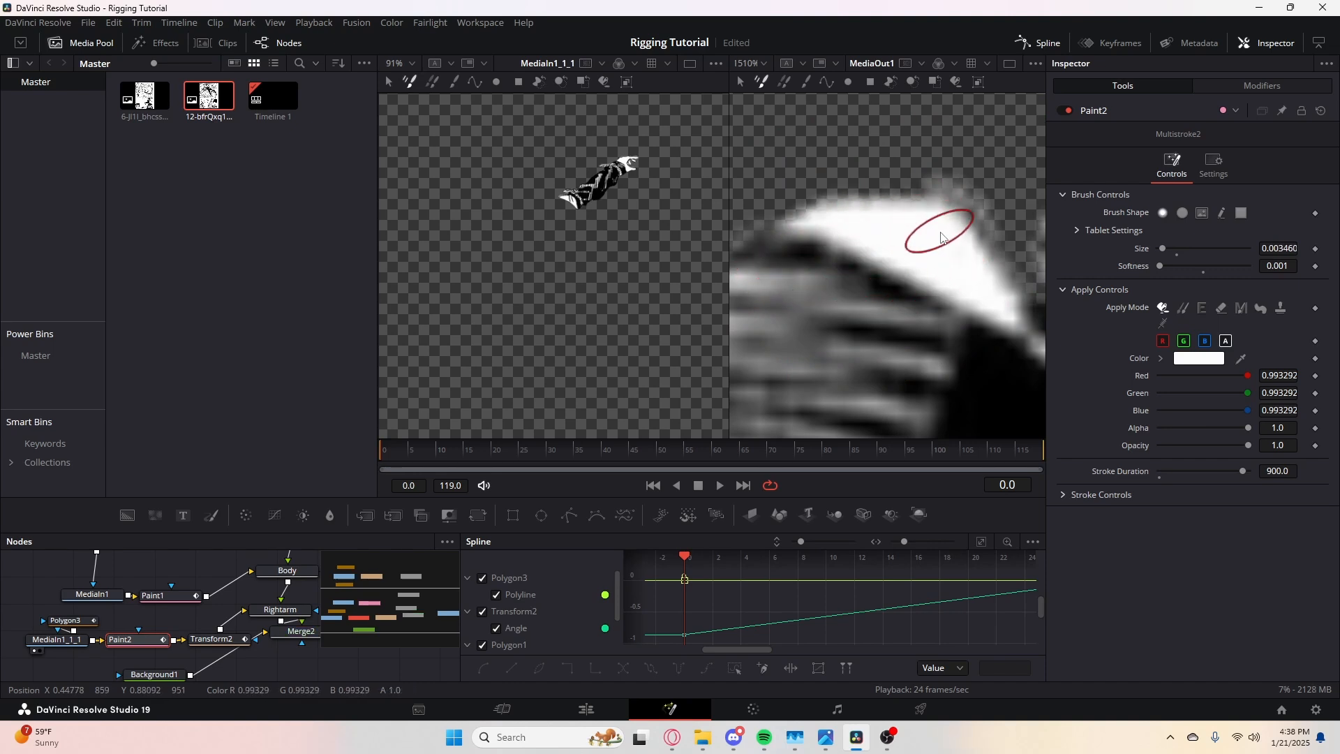
pyautogui.scroll(-8, 852, 263)
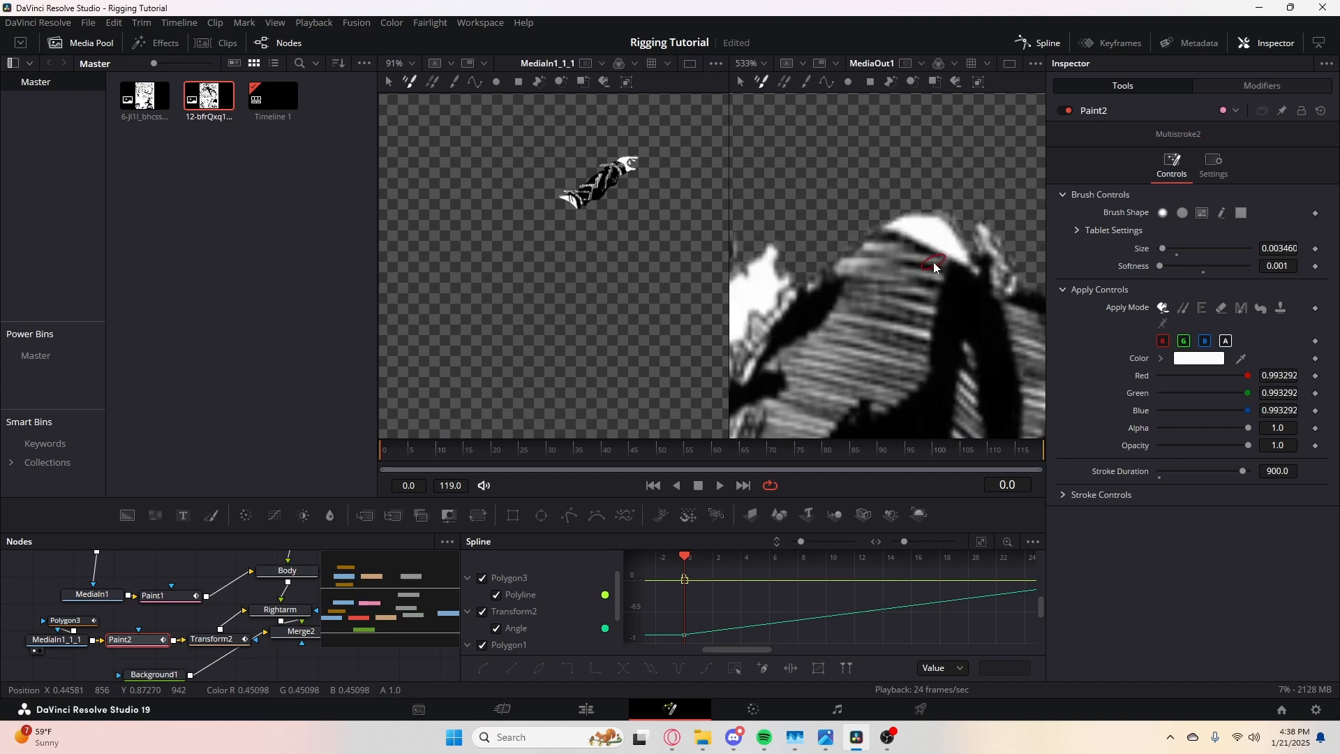
pyautogui.scroll(5, 918, 251)
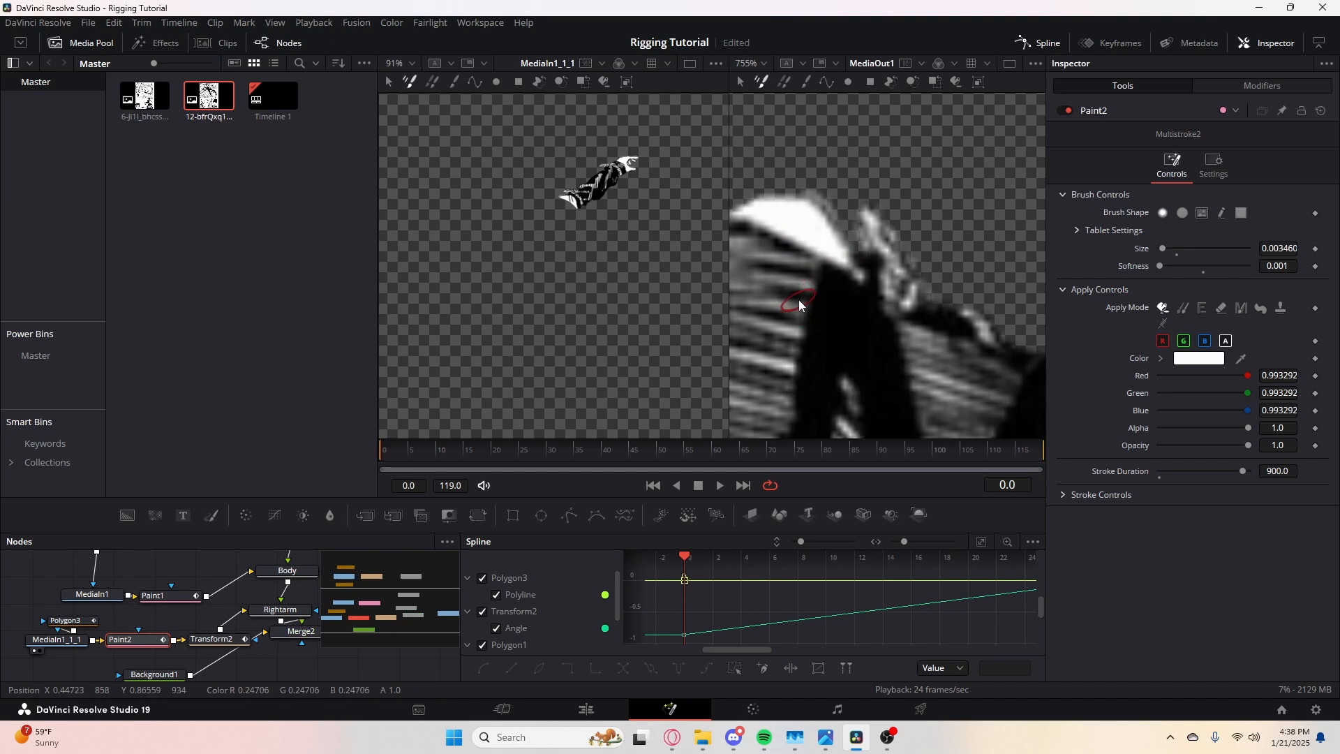
pyautogui.moveTo(798, 299); pyautogui.dragTo(818, 272)
# - Show Paint2 in the first viewer and fill in the lower edge of the arm's white shoulder end at frame 0
pyautogui.click(115, 651)
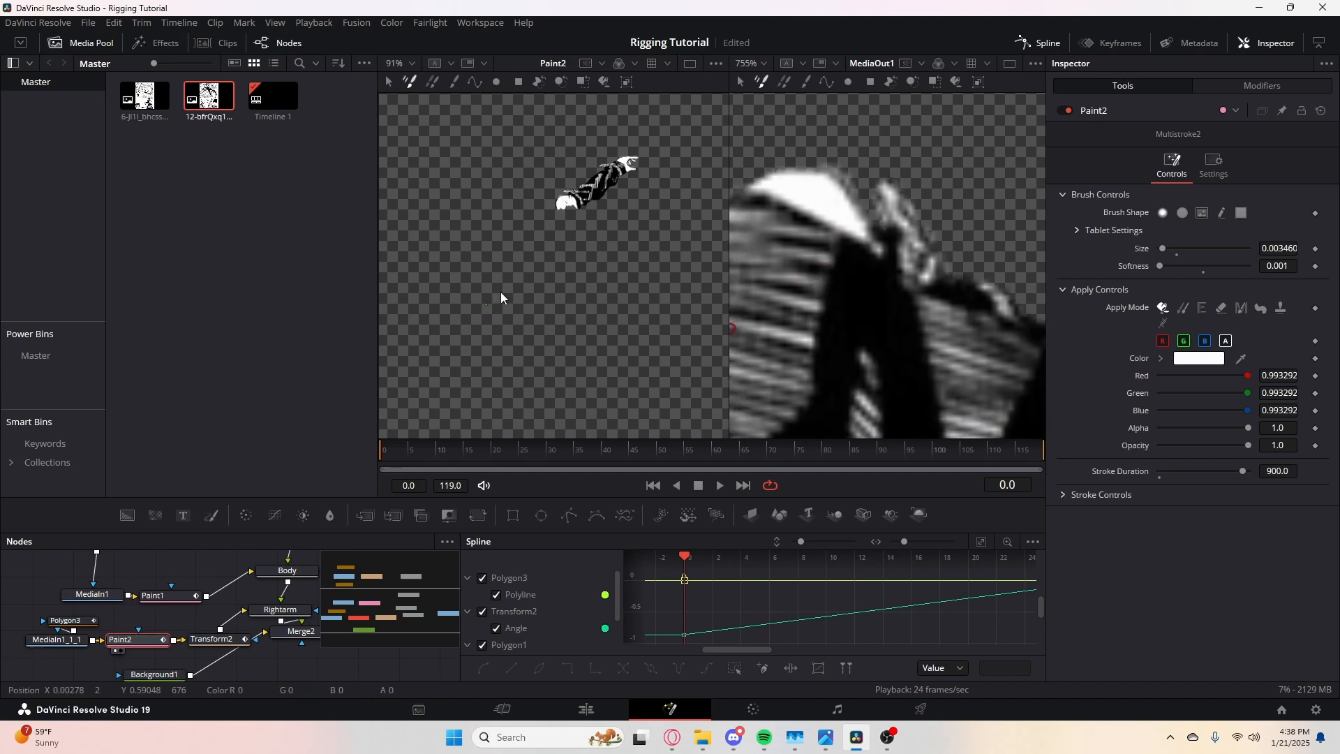
pyautogui.scroll(8, 520, 256)
pyautogui.moveTo(536, 238)
pyautogui.mouseDown()
pyautogui.moveTo(528, 265)
pyautogui.moveTo(549, 269)
pyautogui.moveTo(556, 251)
pyautogui.moveTo(540, 259)
pyautogui.moveTo(563, 286)
pyautogui.moveTo(581, 272)
pyautogui.moveTo(565, 263)
pyautogui.moveTo(574, 287)
pyautogui.moveTo(572, 249)
pyautogui.moveTo(515, 293)
pyautogui.moveTo(498, 247)
pyautogui.mouseUp()
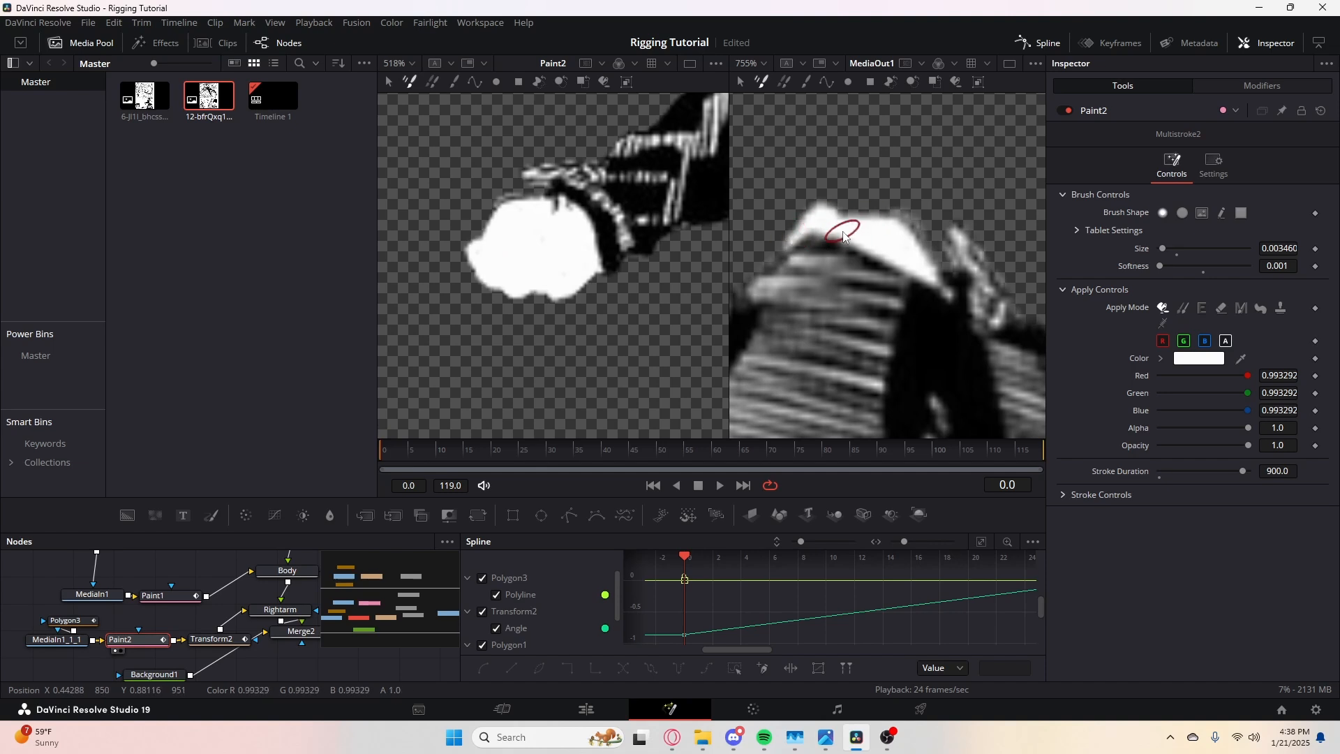
pyautogui.hotkey('ctrl', 'z')
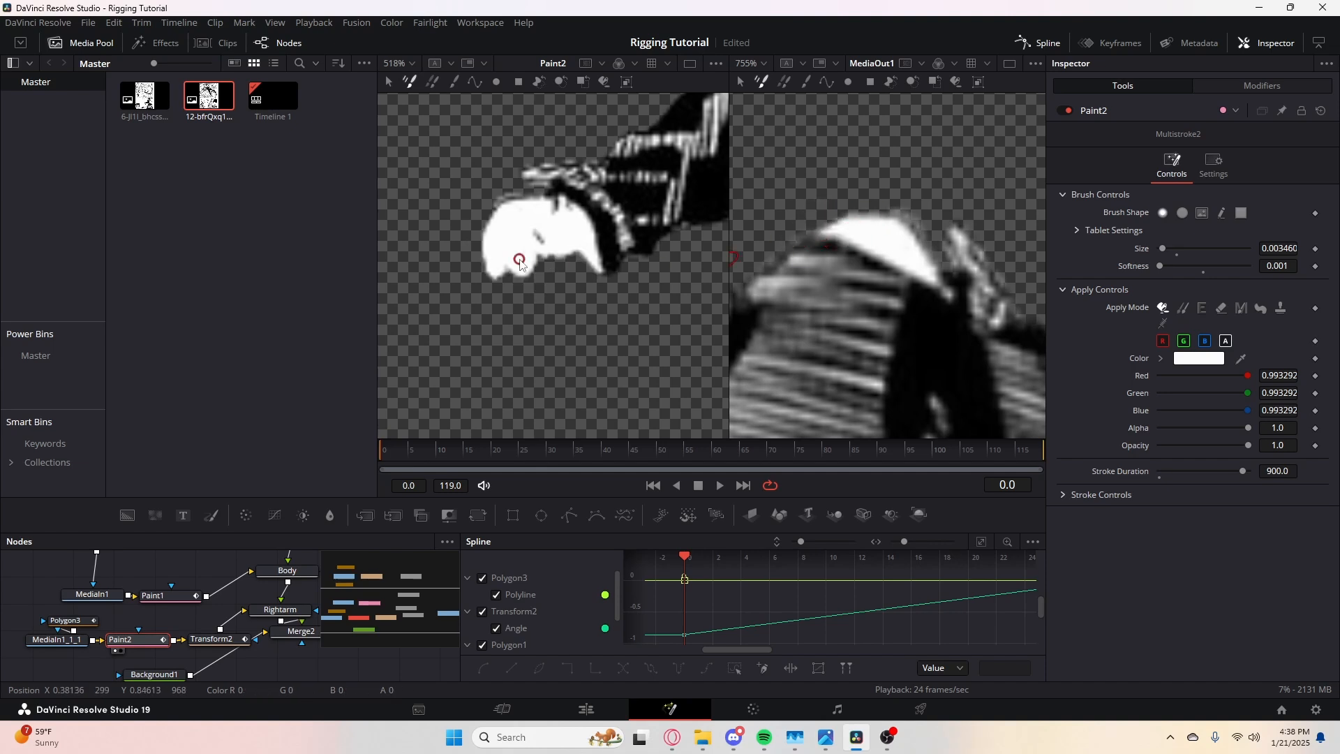
pyautogui.moveTo(405, 451)
pyautogui.mouseDown()
pyautogui.moveTo(614, 454)
pyautogui.moveTo(366, 459)
pyautogui.mouseUp()
pyautogui.moveTo(572, 253)
pyautogui.mouseDown()
pyautogui.moveTo(581, 261)
pyautogui.moveTo(536, 251)
pyautogui.mouseUp()
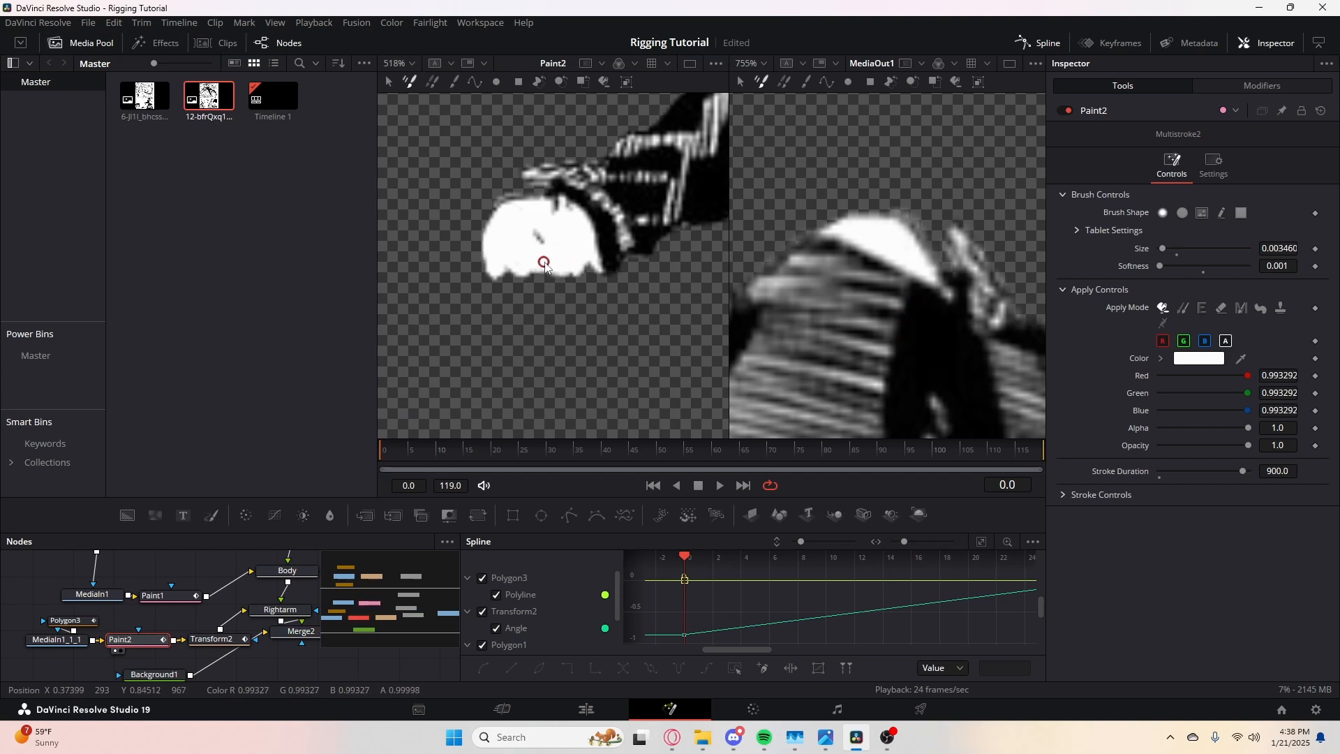
# - Add a white stroke below the arm's shoulder end at frame 2 and return to frame 0
pyautogui.moveTo(447, 454); pyautogui.dragTo(396, 450)
pyautogui.moveTo(581, 287)
pyautogui.mouseDown()
pyautogui.moveTo(590, 276)
pyautogui.moveTo(570, 287)
pyautogui.mouseUp()
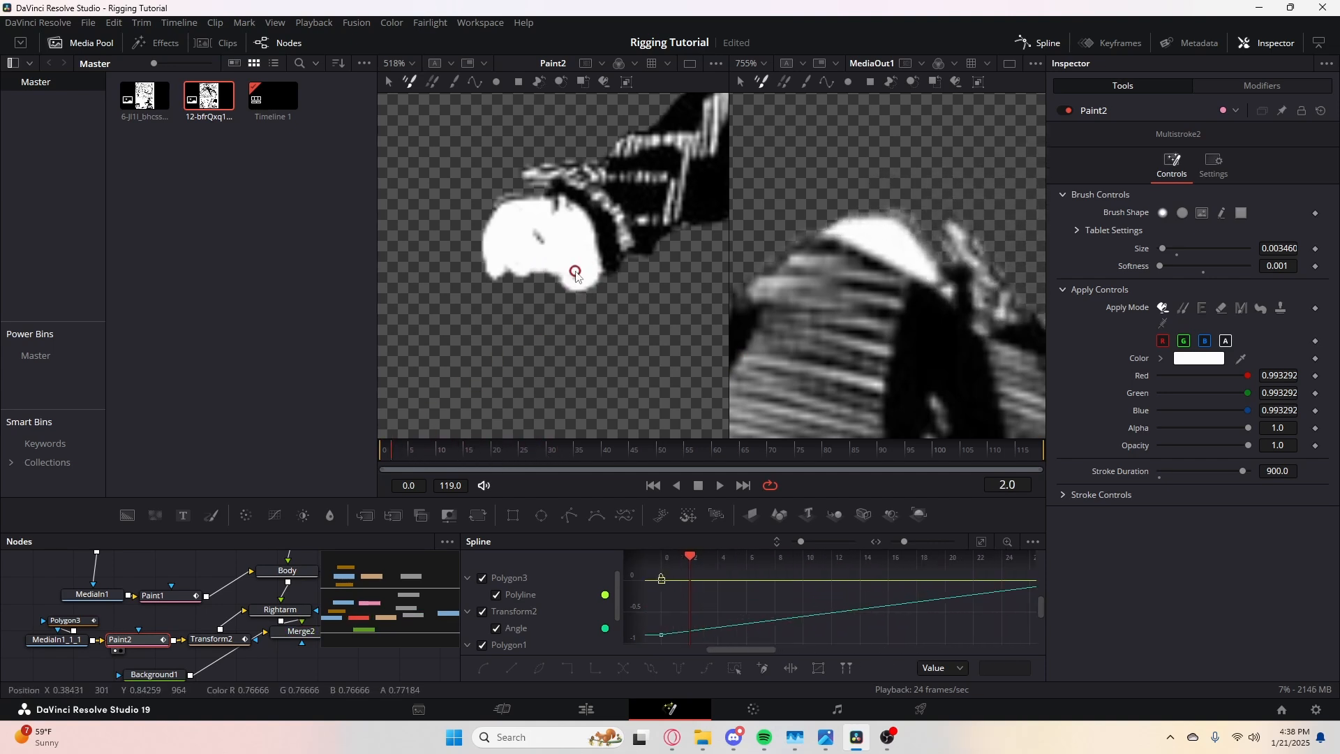
pyautogui.click(388, 453)
pyautogui.moveTo(387, 451); pyautogui.dragTo(379, 450)
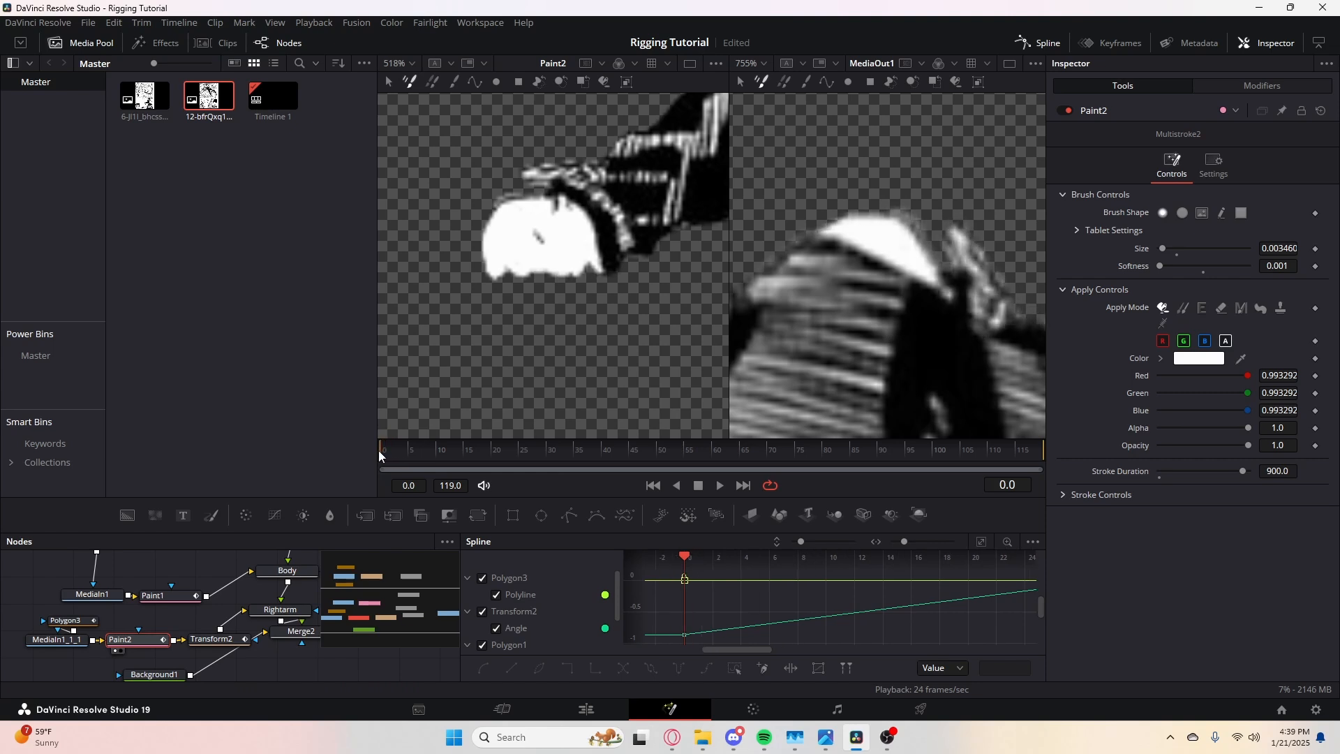
# - Add a white stroke to even out the lower edge of the right arm's shoulder end at frame 0
pyautogui.moveTo(559, 287)
pyautogui.mouseDown()
pyautogui.moveTo(591, 268)
pyautogui.moveTo(562, 291)
pyautogui.mouseUp()
pyautogui.moveTo(388, 451)
pyautogui.mouseDown()
pyautogui.moveTo(584, 452)
pyautogui.moveTo(380, 454)
pyautogui.moveTo(635, 445)
pyautogui.moveTo(339, 452)
pyautogui.moveTo(674, 440)
pyautogui.moveTo(383, 453)
pyautogui.mouseUp()
pyautogui.scroll(-5, 893, 293)
pyautogui.scroll(-2, 904, 308)
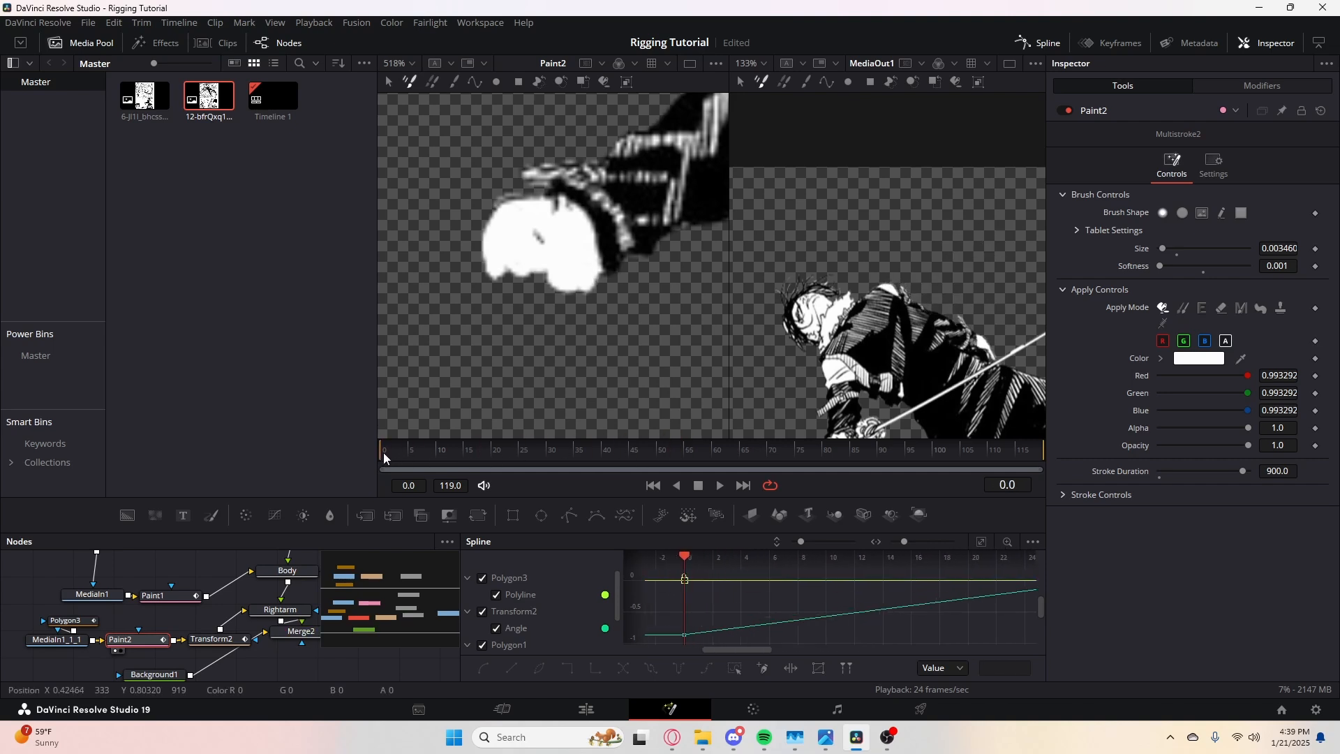
# - Hide the Polygon3, Polygon1 and Polygon2 curves in the spline editor and select the Angle curve of Transform2
pyautogui.click(483, 578)
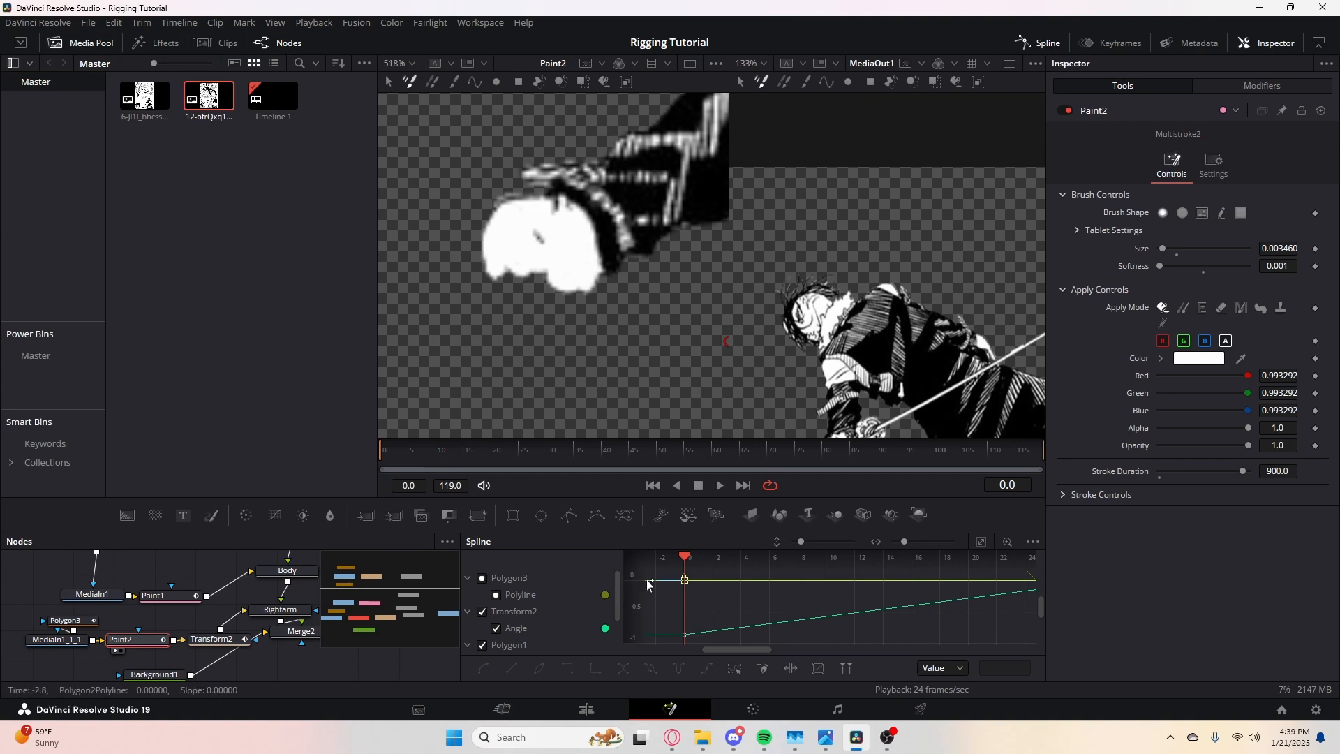
pyautogui.click(480, 645)
pyautogui.click(468, 579)
pyautogui.scroll(-1, 479, 611)
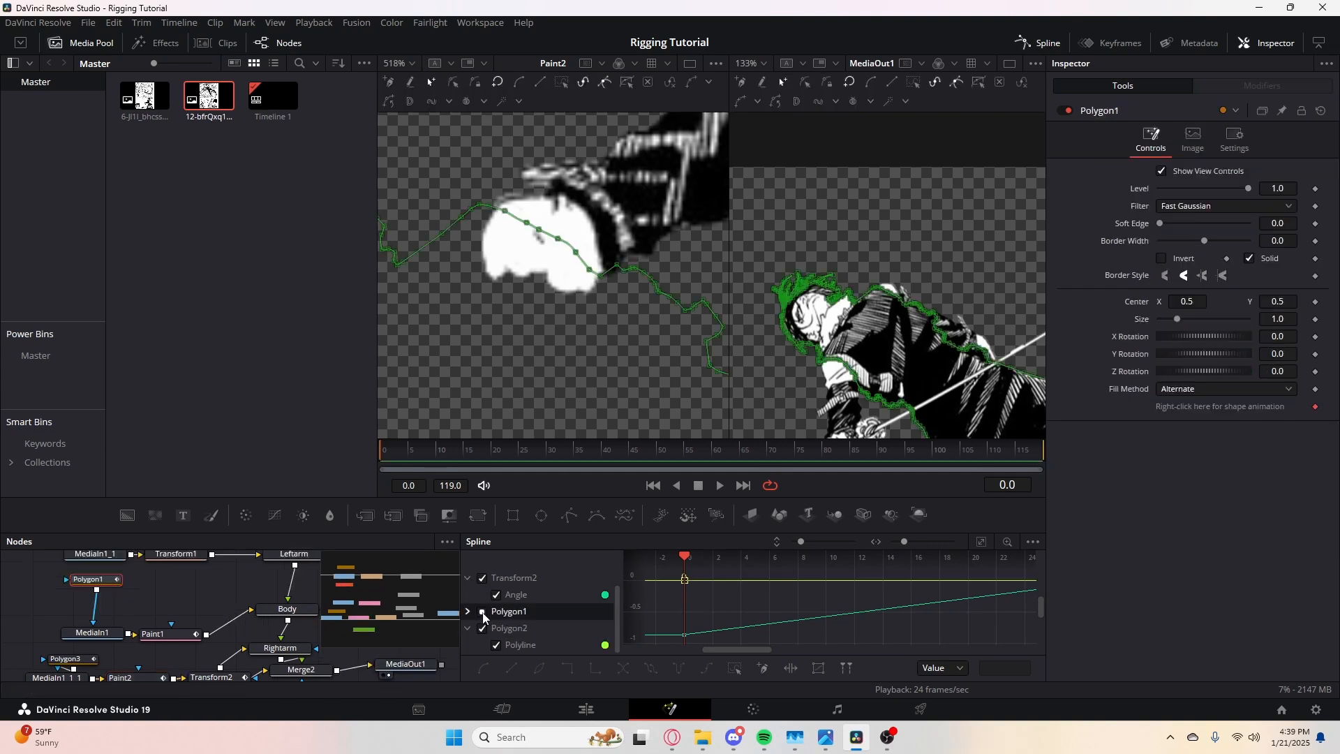
pyautogui.click(481, 629)
pyautogui.click(469, 628)
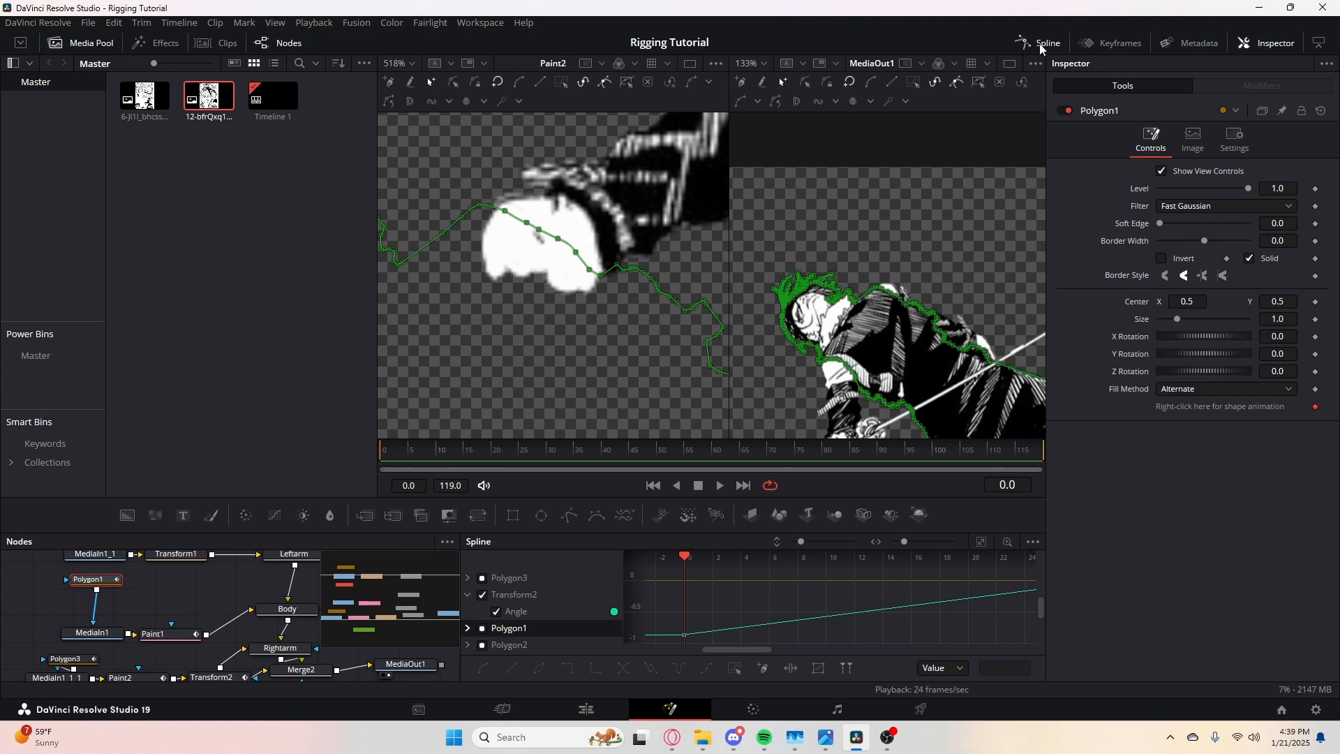
pyautogui.click(475, 613)
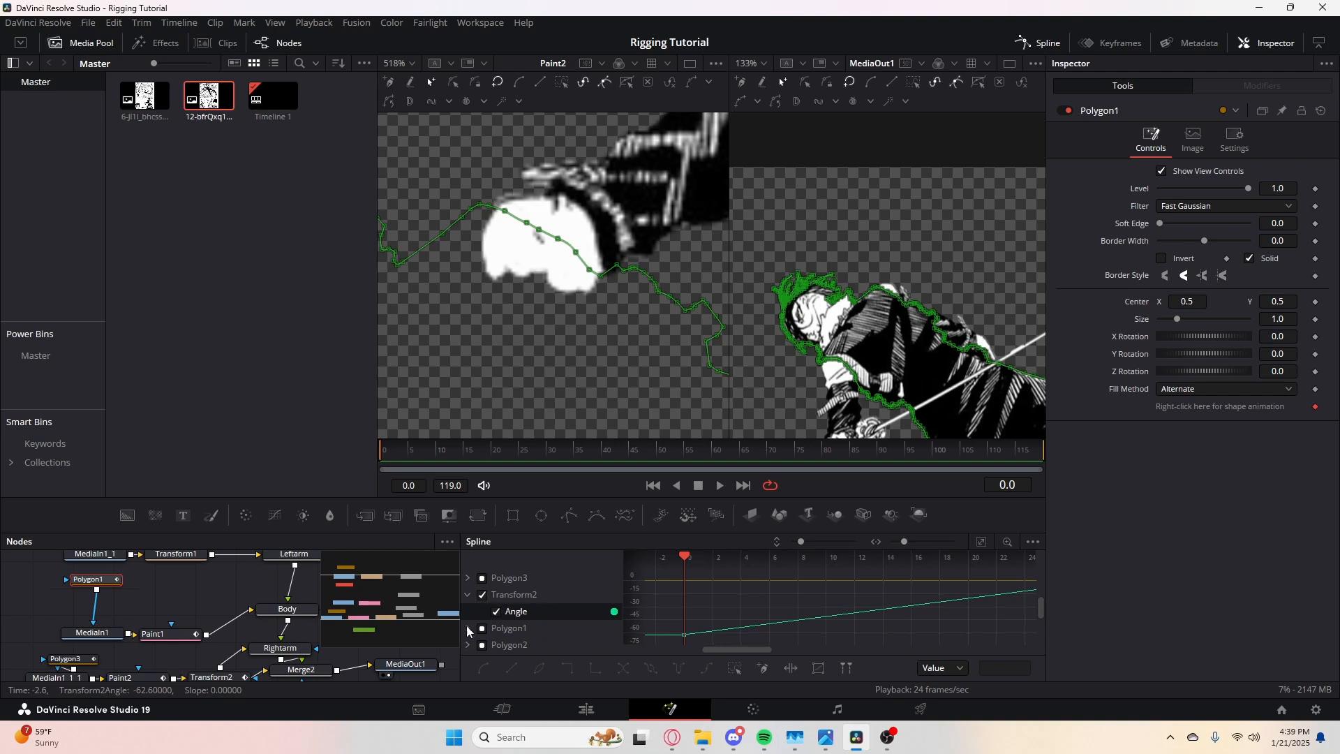
# - Fit the Transform2 Angle curve in view and bend its two keyframe handles into a steep start with a flat, eased finish
pyautogui.moveTo(339, 626); pyautogui.dragTo(309, 596)
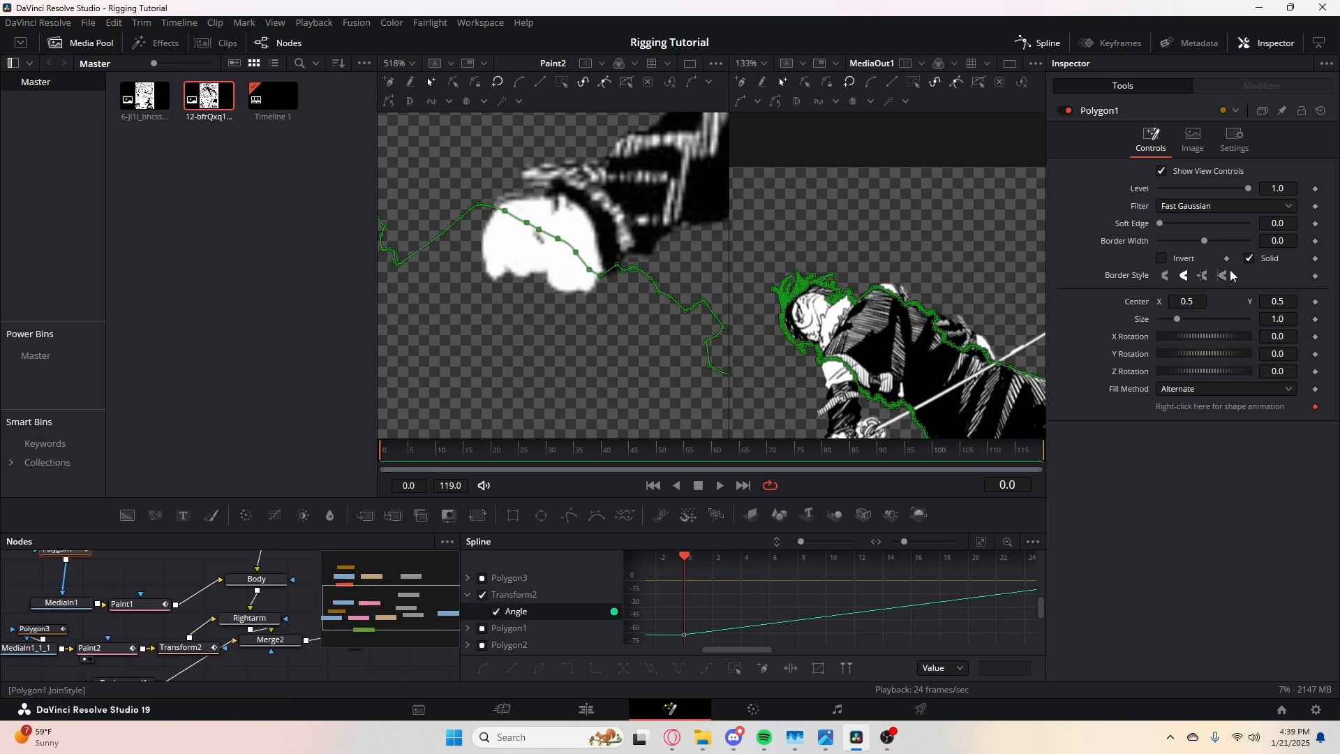
pyautogui.click(183, 648)
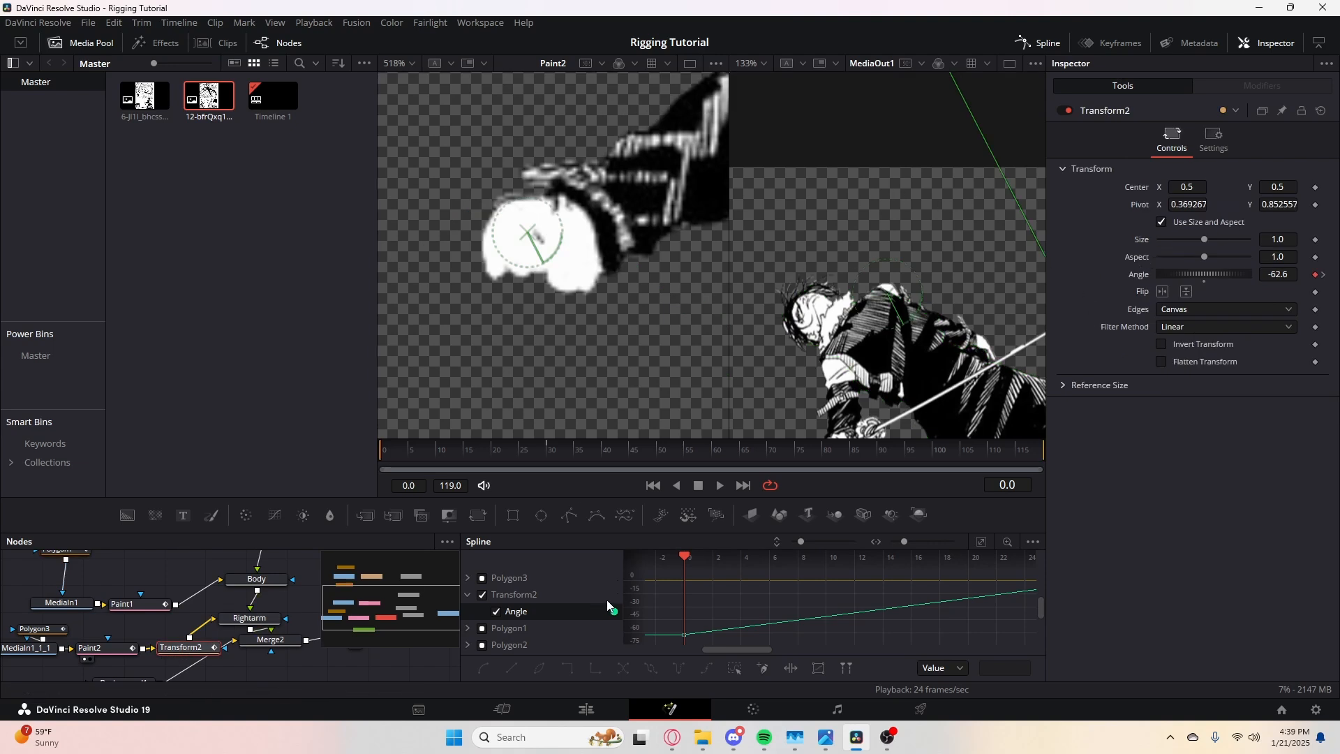
pyautogui.click(982, 543)
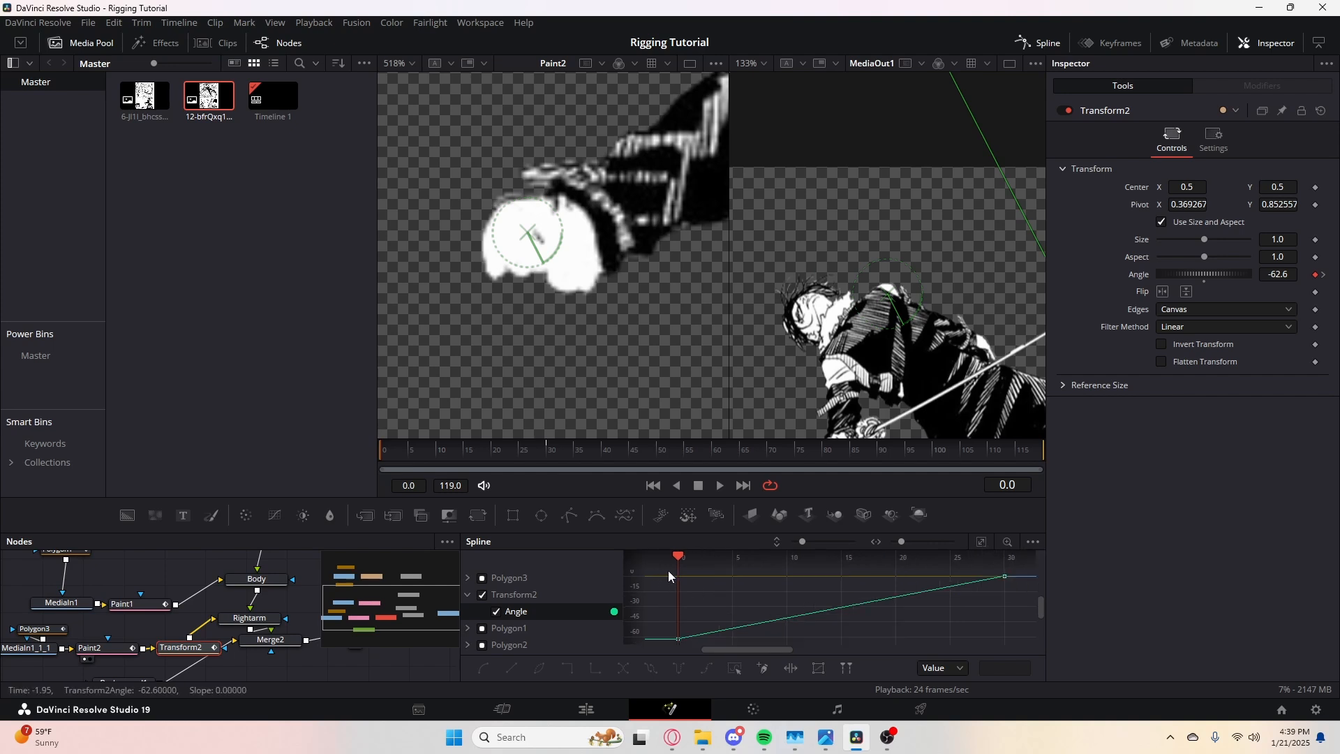
pyautogui.moveTo(869, 594); pyautogui.dragTo(1039, 647)
pyautogui.moveTo(785, 622); pyautogui.dragTo(702, 592)
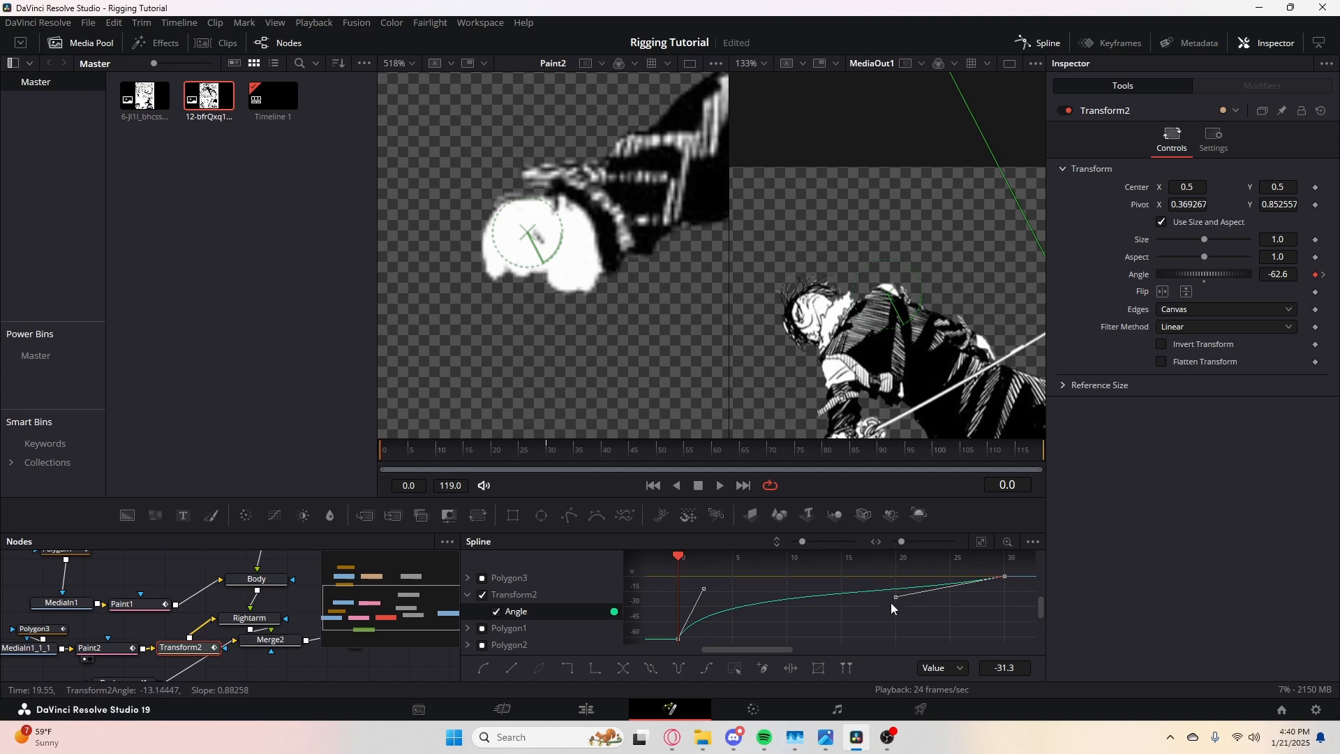
pyautogui.moveTo(897, 598); pyautogui.dragTo(802, 582)
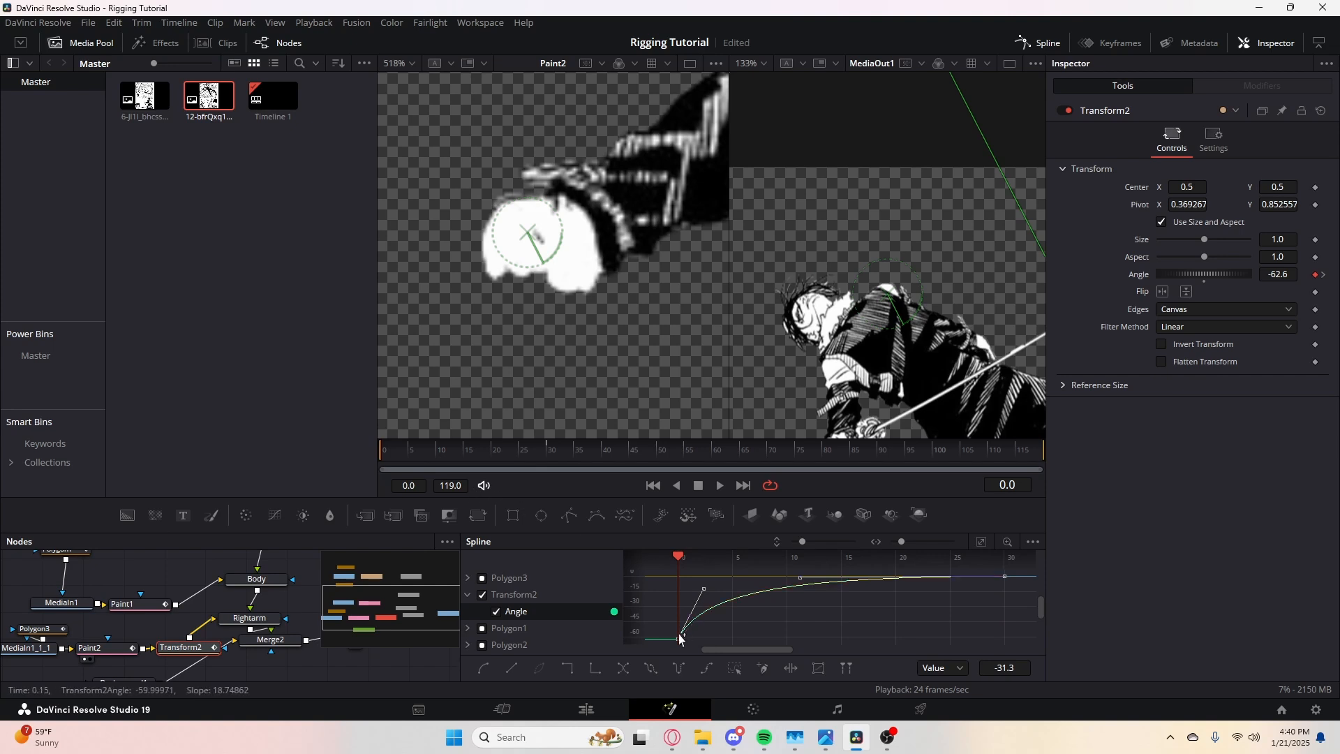
pyautogui.moveTo(702, 590); pyautogui.dragTo(702, 579)
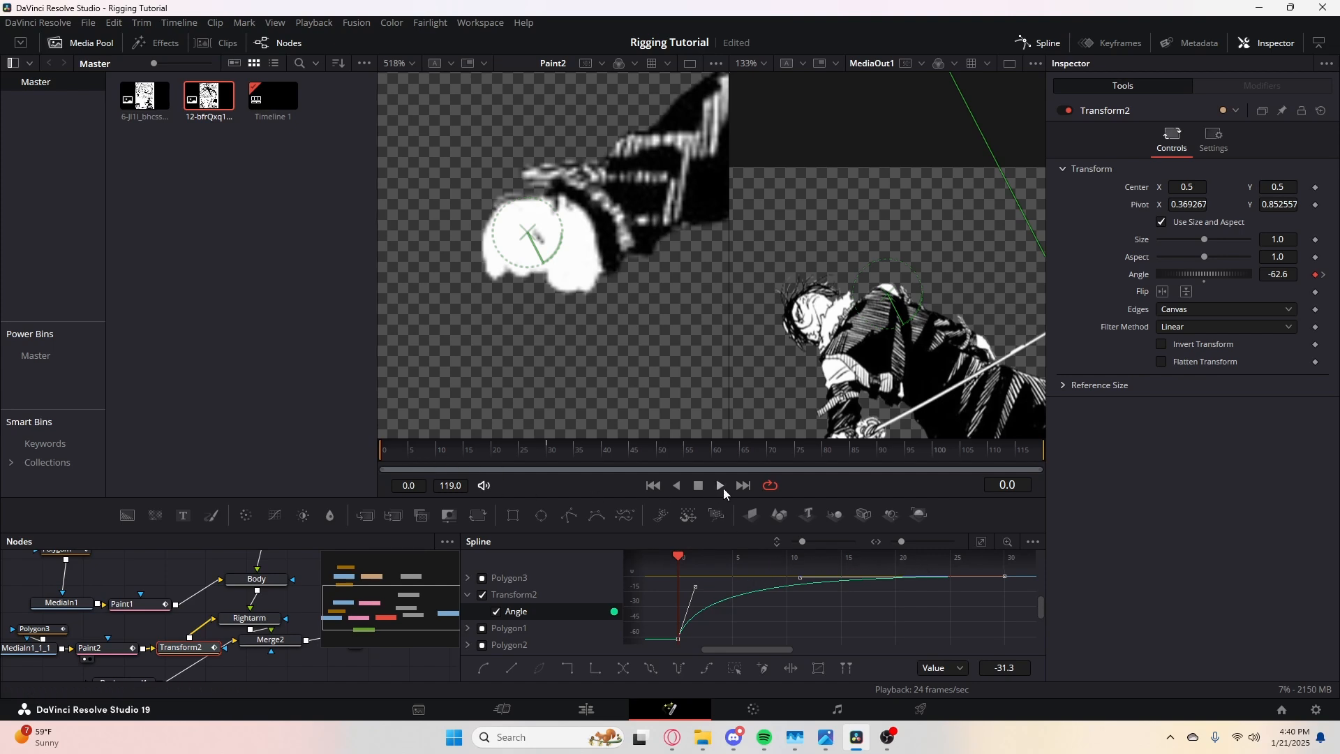
# - Play back the right arm's eased rotation with the whole figure in view and return to frame 0
pyautogui.click(721, 487)
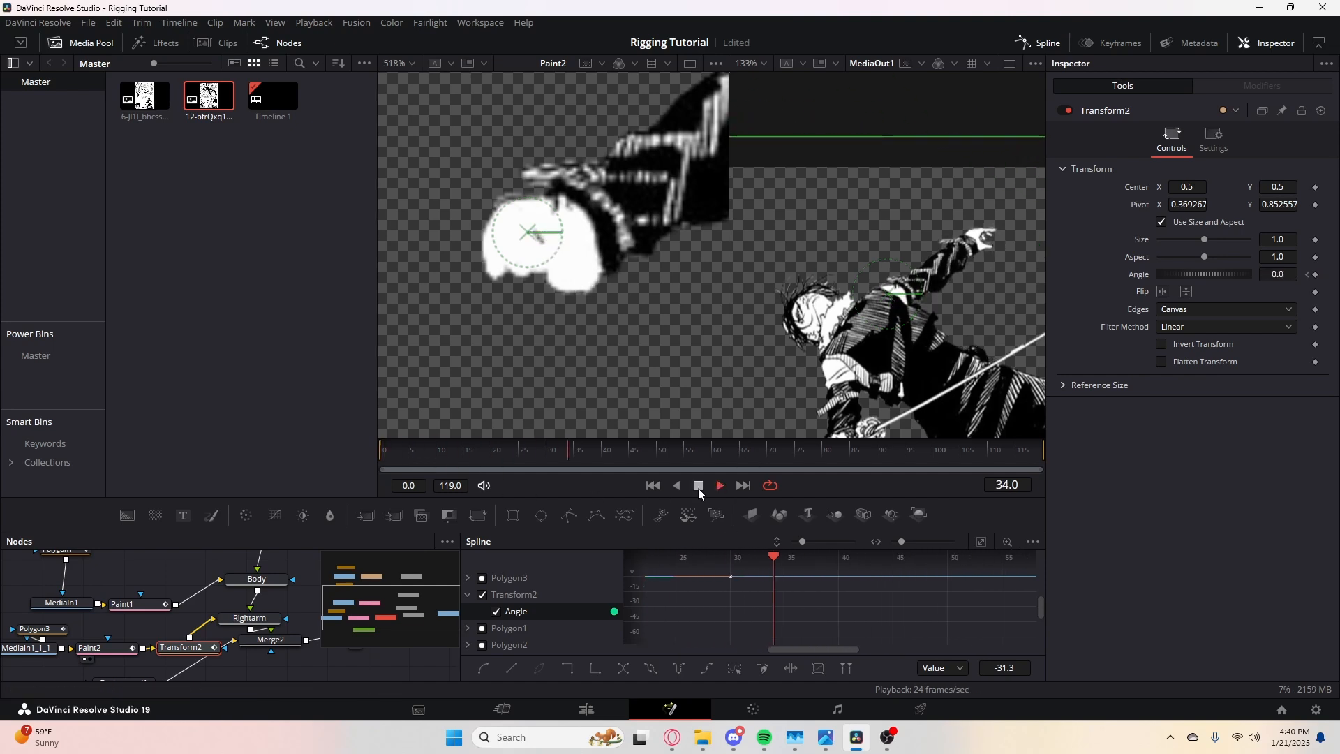
pyautogui.click(654, 487)
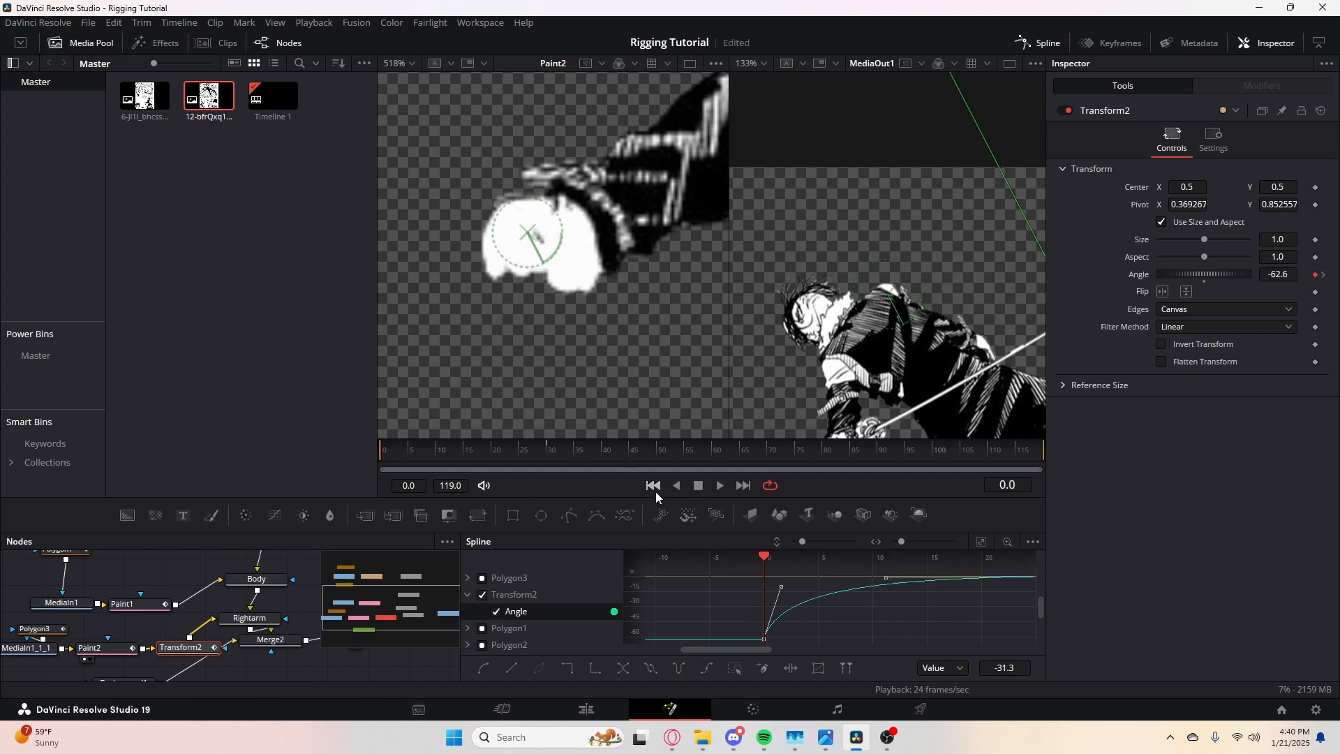
pyautogui.click(698, 486)
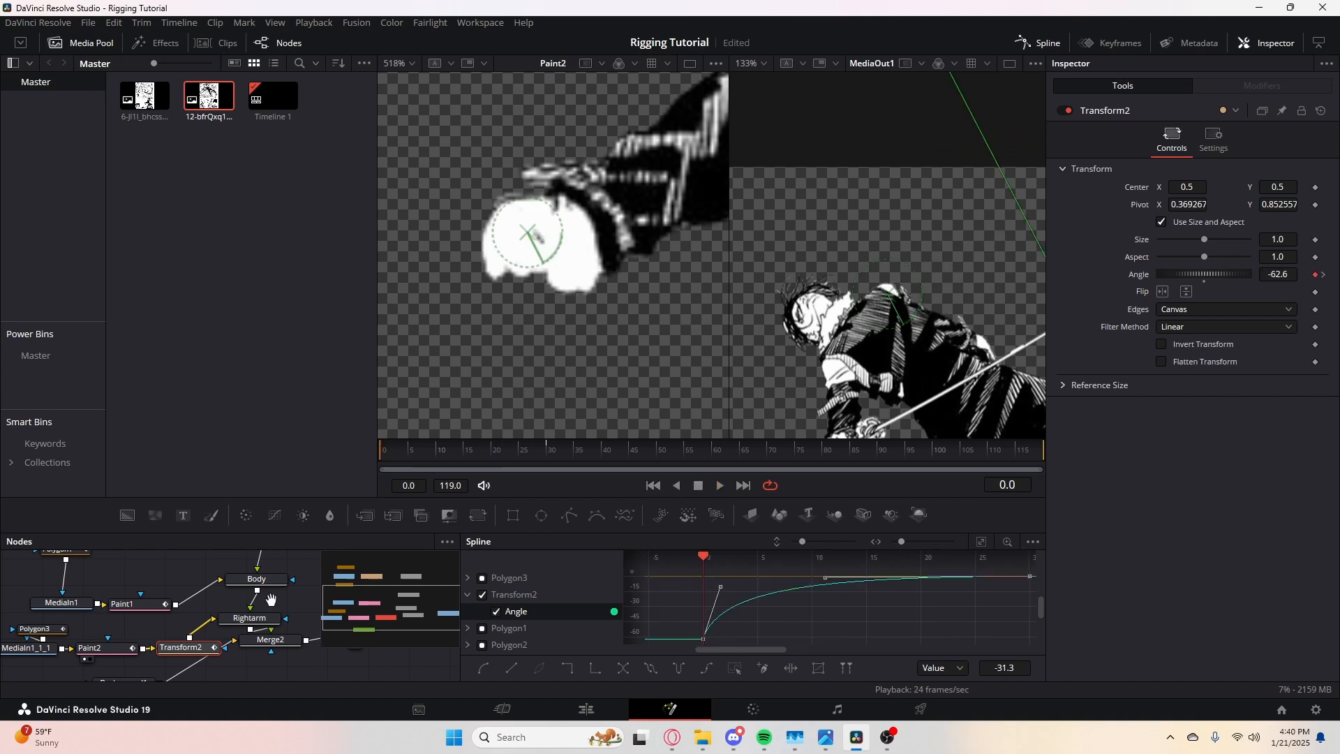
pyautogui.moveTo(271, 600); pyautogui.dragTo(242, 620)
pyautogui.click(719, 484)
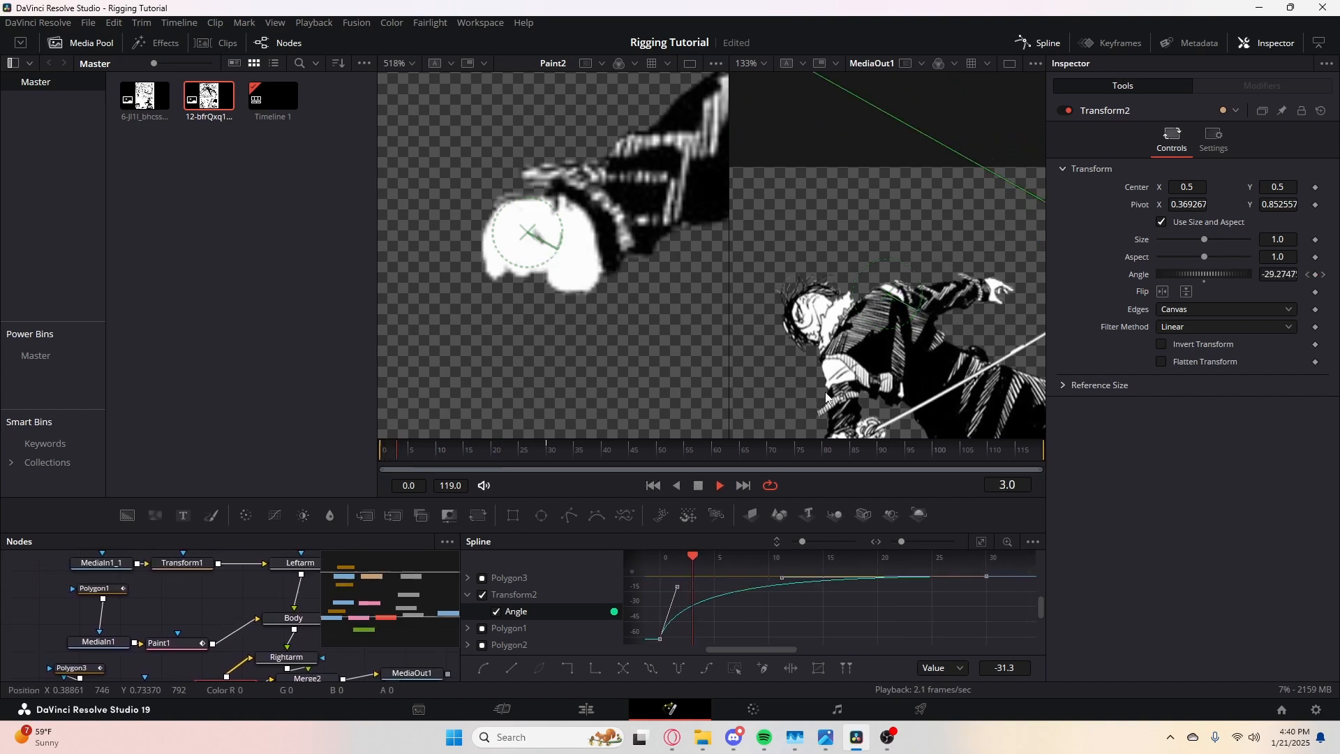
pyautogui.scroll(-5, 882, 308)
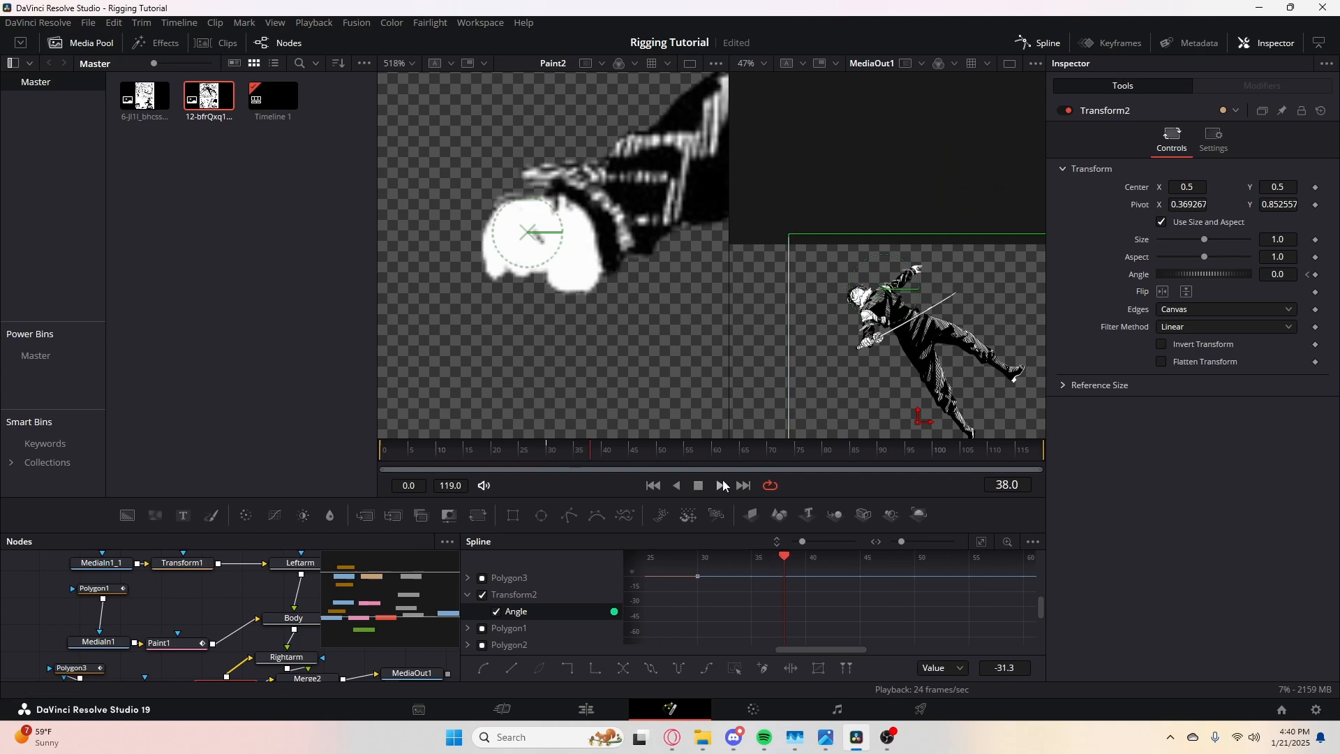
pyautogui.click(699, 486)
pyautogui.click(714, 488)
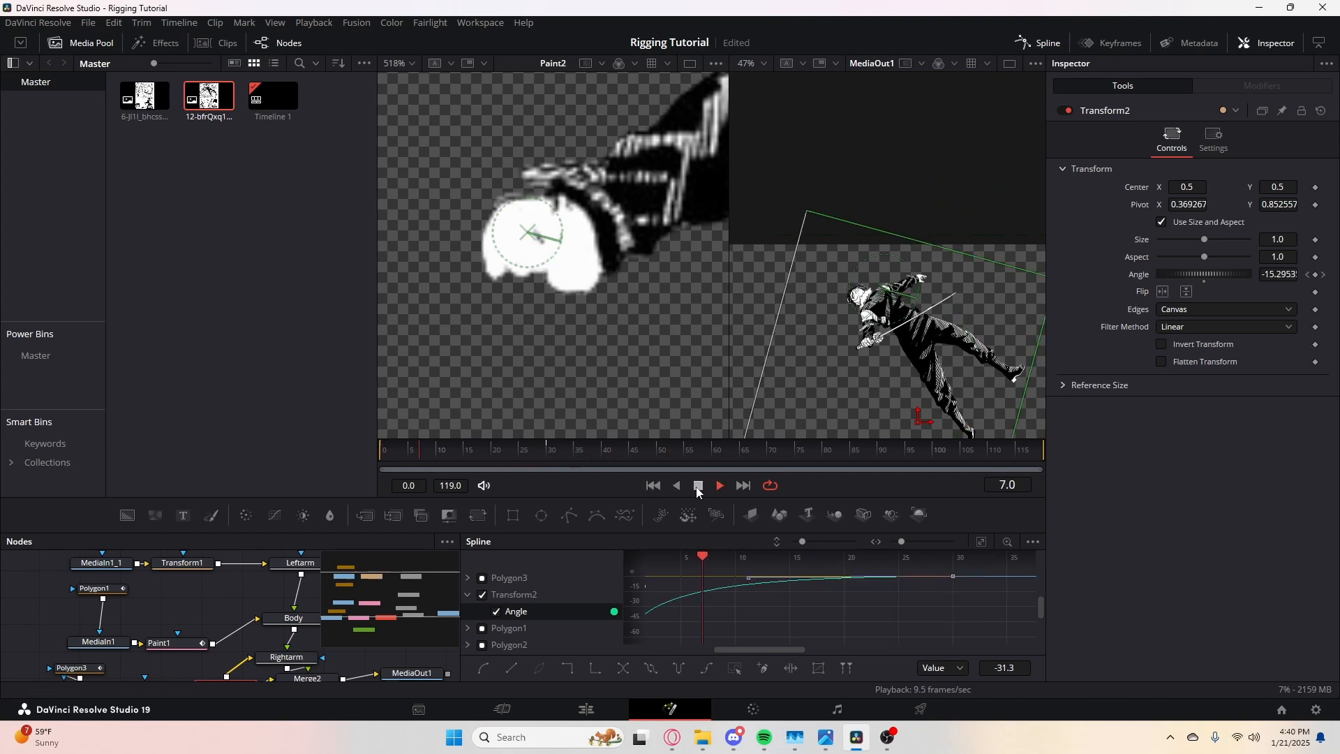
pyautogui.click(697, 485)
pyautogui.click(654, 484)
# - Move the pivot of Transform1 onto the left arm's shoulder, at about X 0.307, Y 0.788
pyautogui.moveTo(219, 591); pyautogui.dragTo(182, 641)
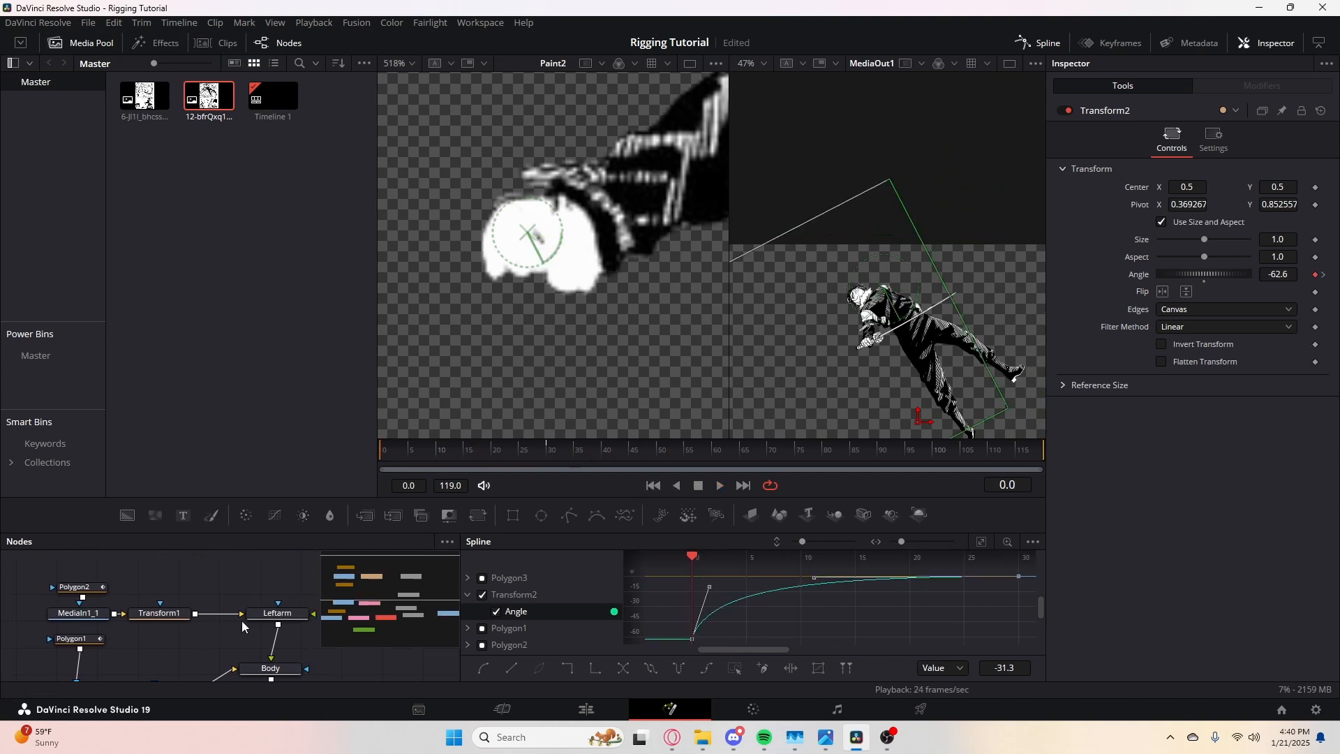
pyautogui.click(243, 617)
pyautogui.click(140, 618)
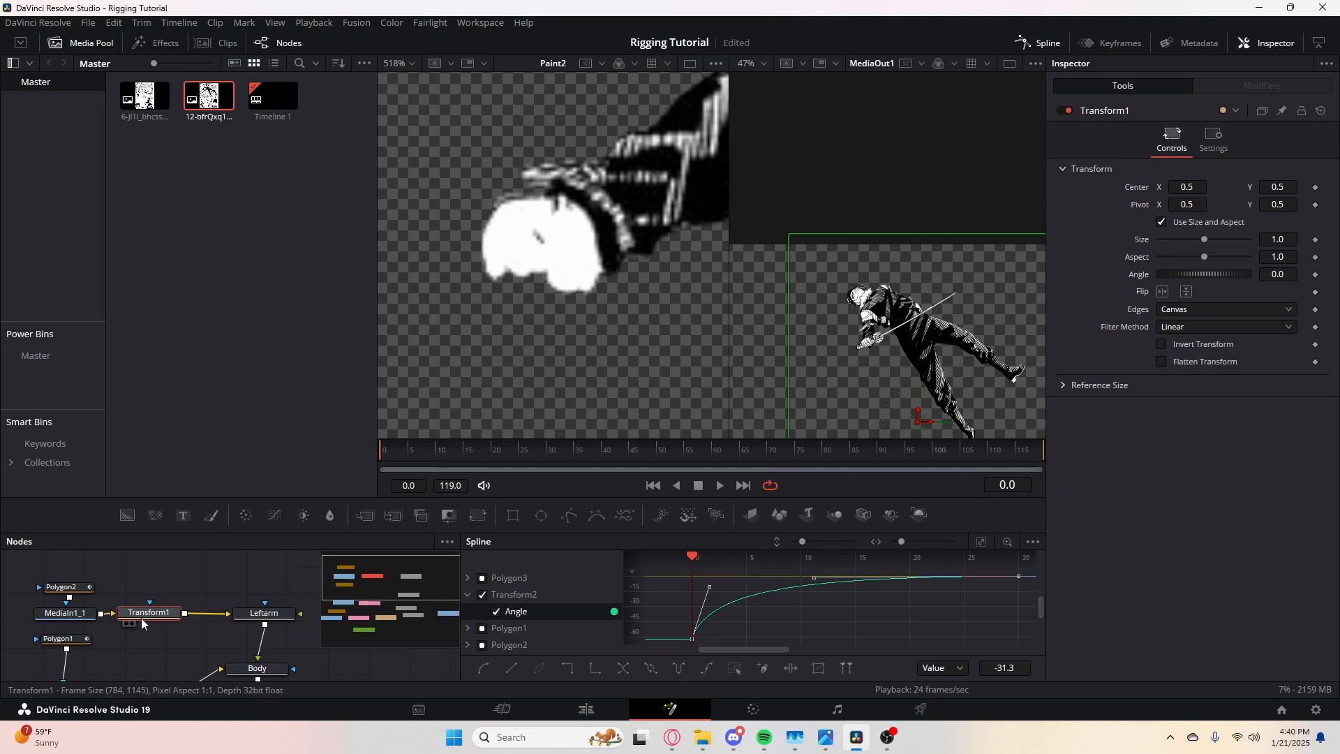
pyautogui.moveTo(827, 365); pyautogui.dragTo(797, 287)
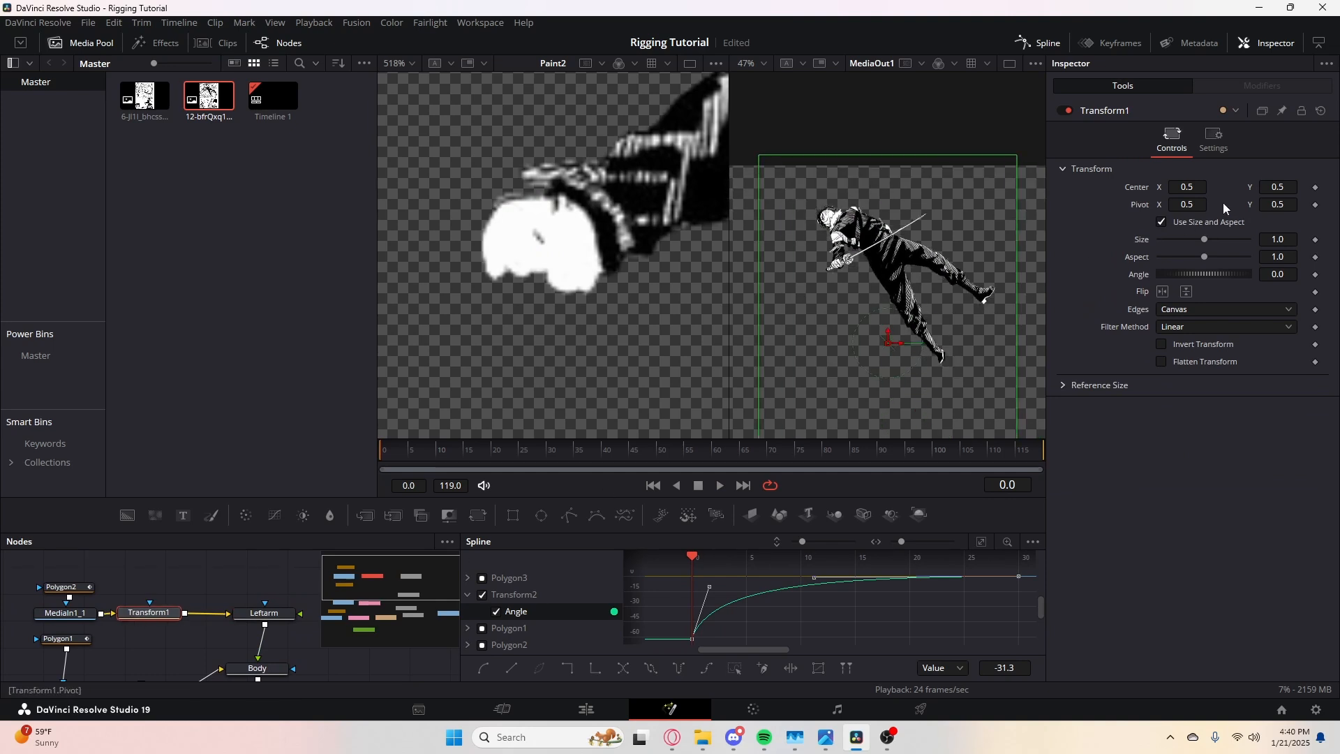
pyautogui.moveTo(1281, 204); pyautogui.dragTo(1334, 204)
pyautogui.scroll(7, 849, 227)
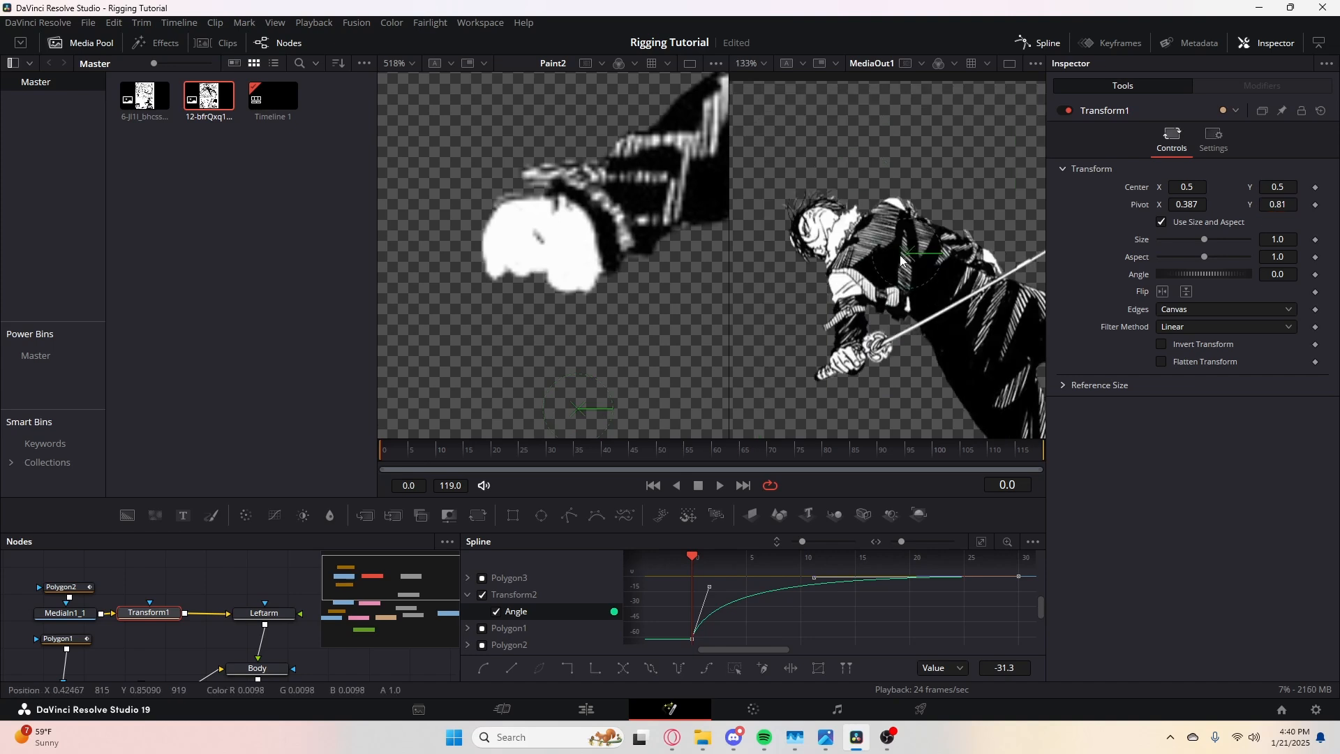
pyautogui.moveTo(912, 259); pyautogui.dragTo(792, 300)
pyautogui.scroll(-4, 800, 290)
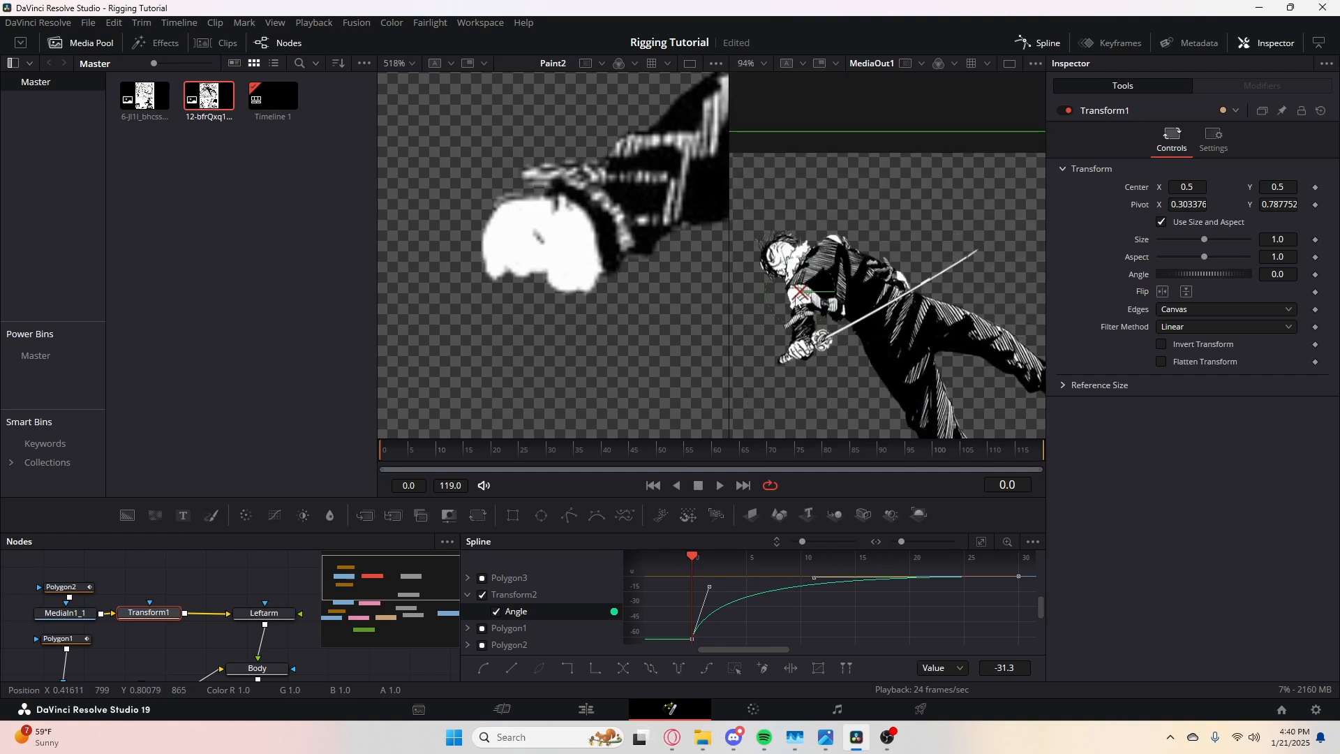
pyautogui.scroll(3, 804, 307)
pyautogui.moveTo(795, 253); pyautogui.dragTo(801, 256)
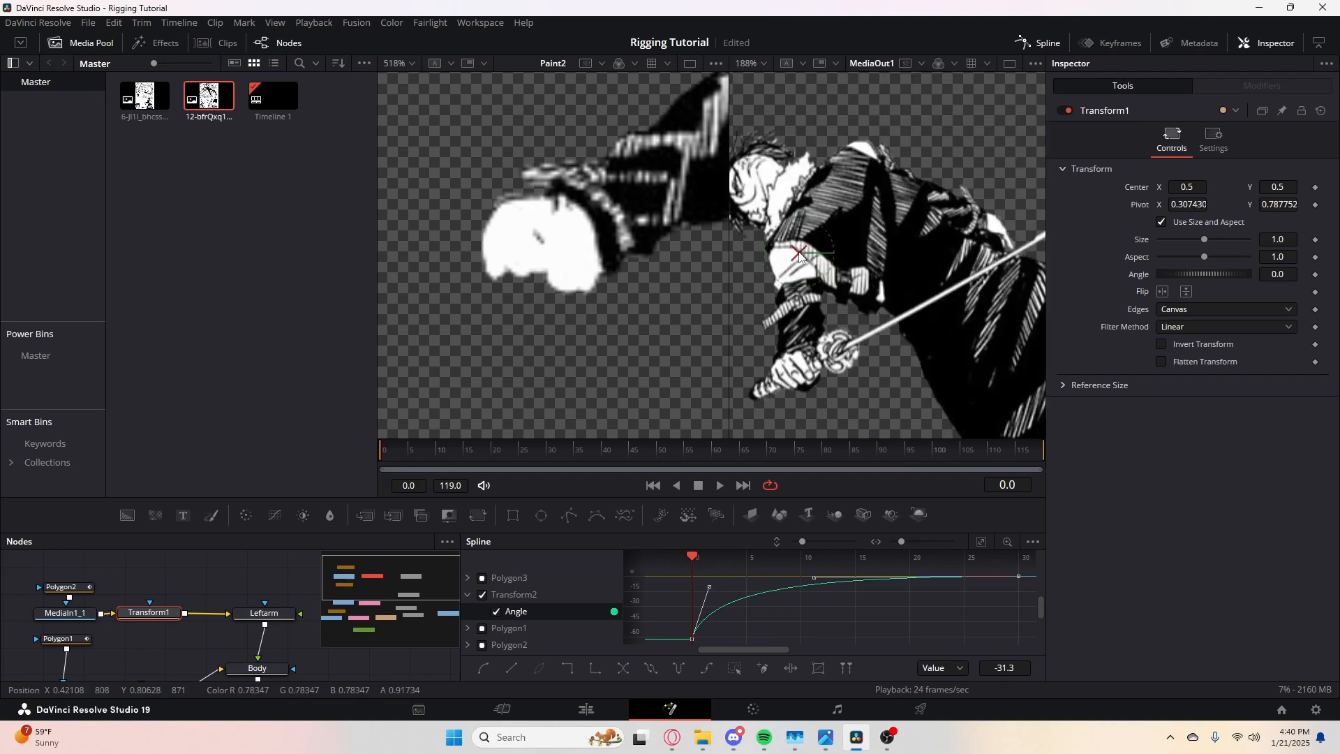
# - Show MediaIn1_1 in the first viewer and refine the left arm's pivot to about X 0.305, Y 0.792
pyautogui.moveTo(126, 578); pyautogui.dragTo(156, 621)
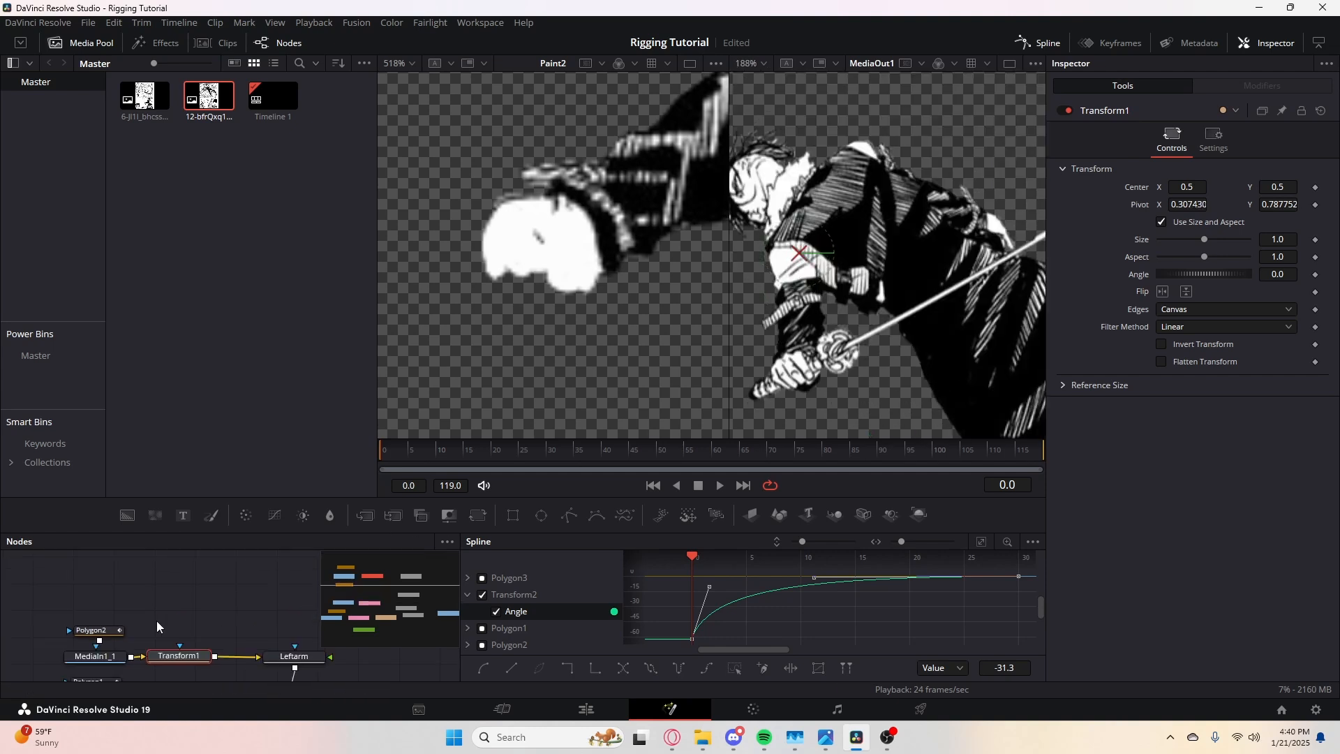
pyautogui.click(73, 666)
pyautogui.scroll(-5, 547, 312)
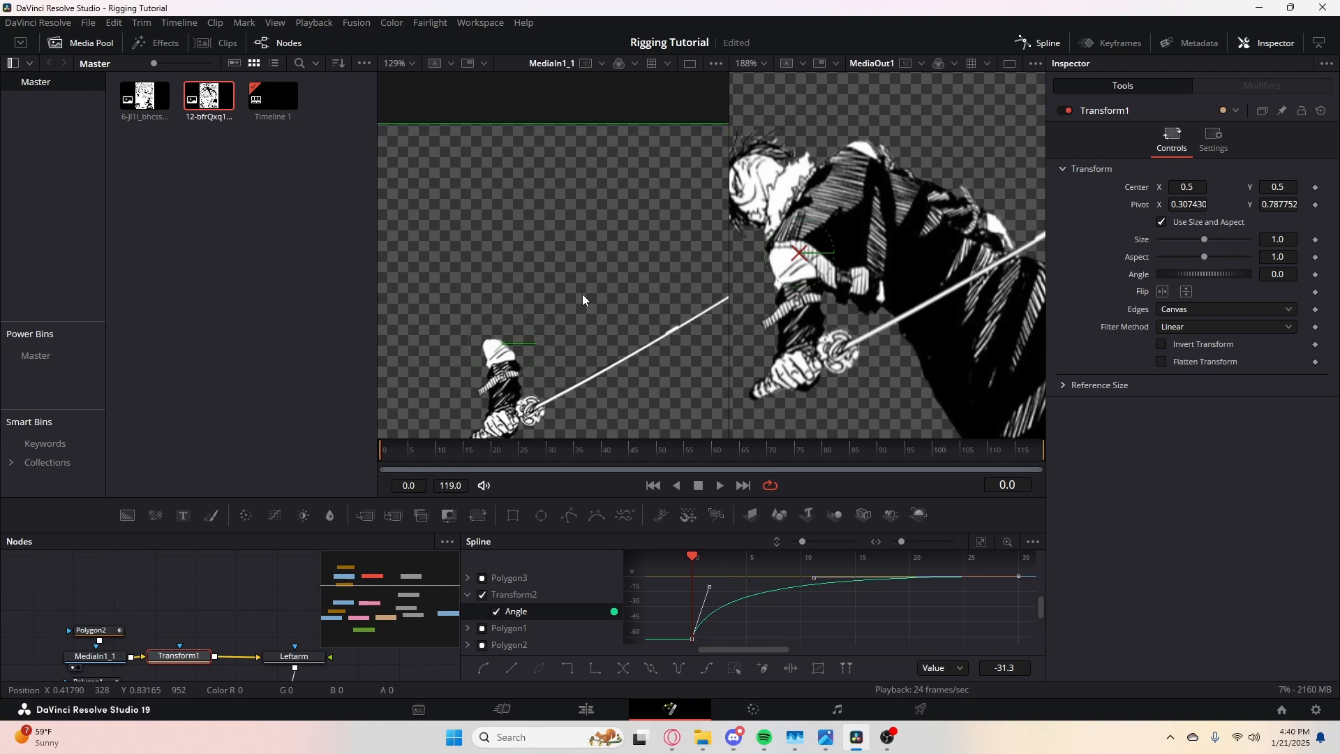
pyautogui.scroll(1, 573, 272)
pyautogui.scroll(4, 558, 273)
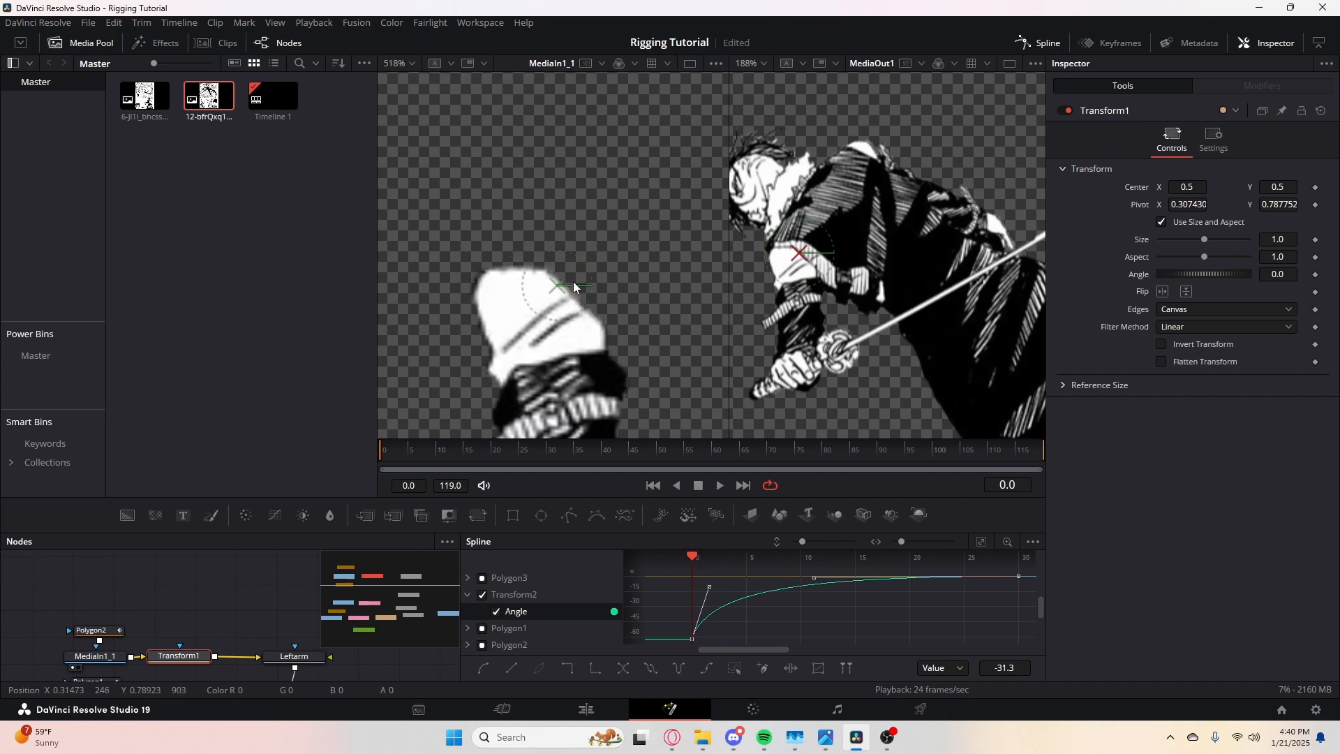
pyautogui.moveTo(558, 289); pyautogui.dragTo(552, 270)
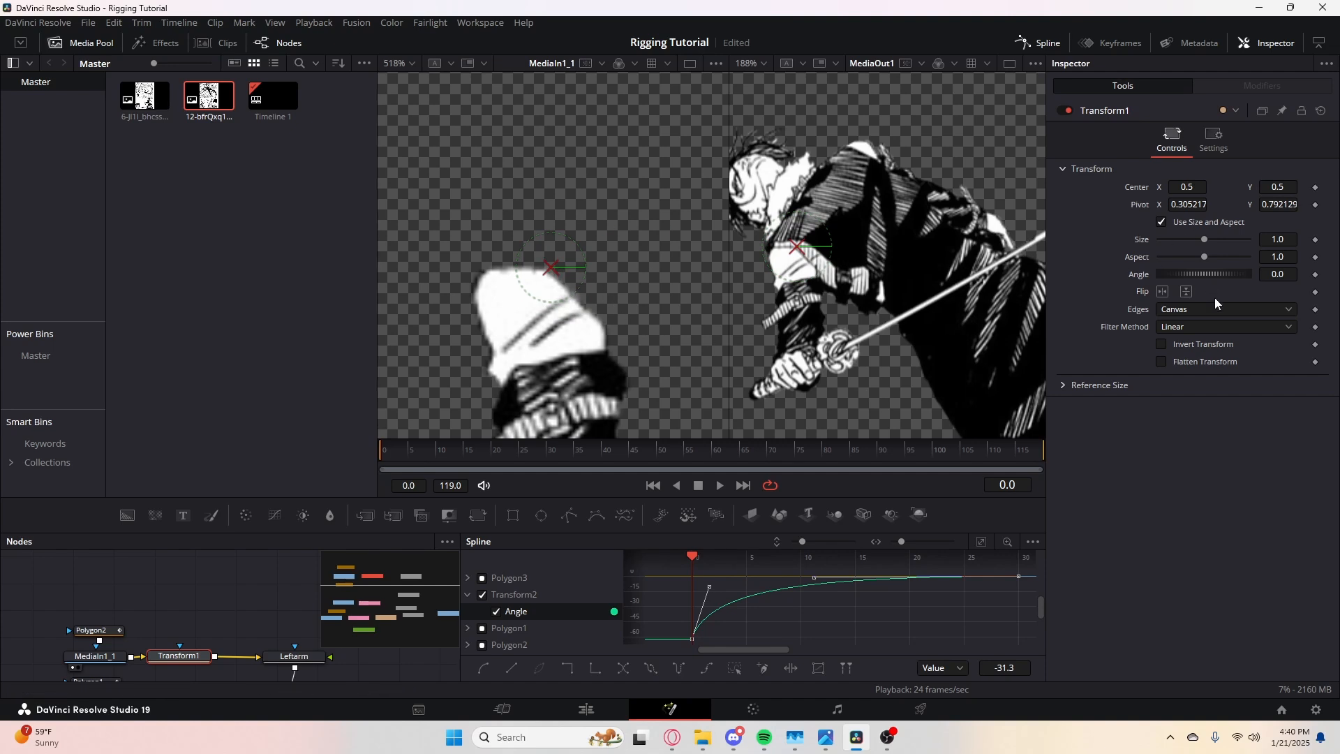
# - Test the left arm's rotation in both directions, settle on an angle of 31.3, and keyframe it at frame 0
pyautogui.moveTo(1220, 273)
pyautogui.mouseDown()
pyautogui.moveTo(1205, 271)
pyautogui.moveTo(1233, 276)
pyautogui.moveTo(1195, 271)
pyautogui.mouseUp()
pyautogui.scroll(-5, 875, 274)
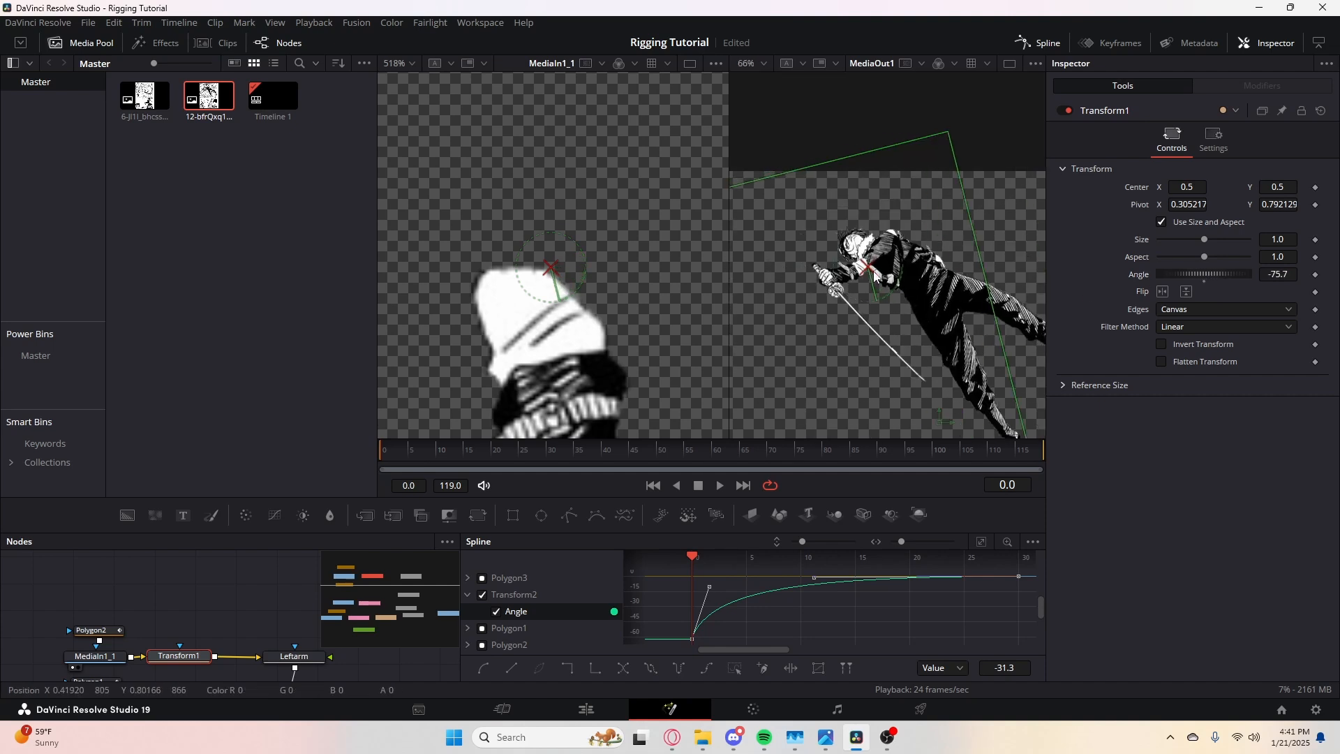
pyautogui.scroll(5, 875, 274)
pyautogui.moveTo(1209, 274); pyautogui.dragTo(1254, 276)
pyautogui.scroll(-5, 1024, 297)
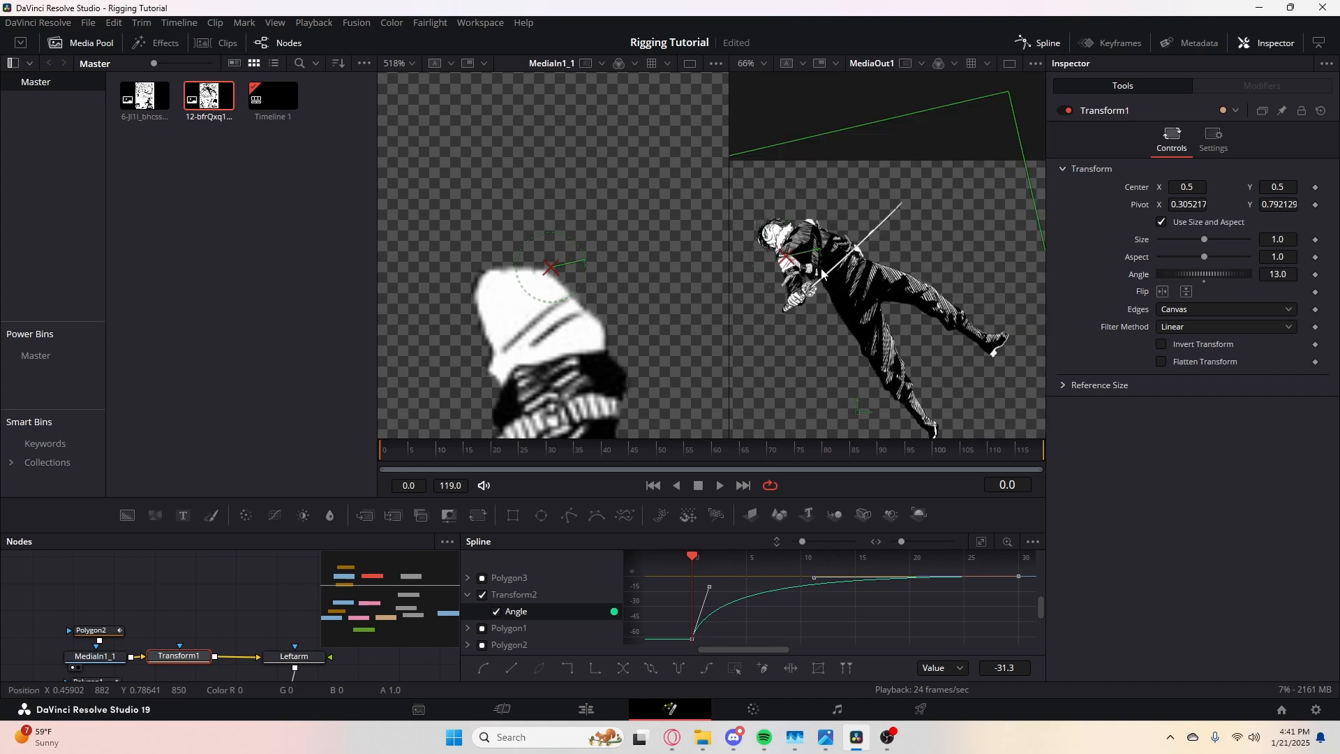
pyautogui.moveTo(1207, 274); pyautogui.dragTo(1212, 272)
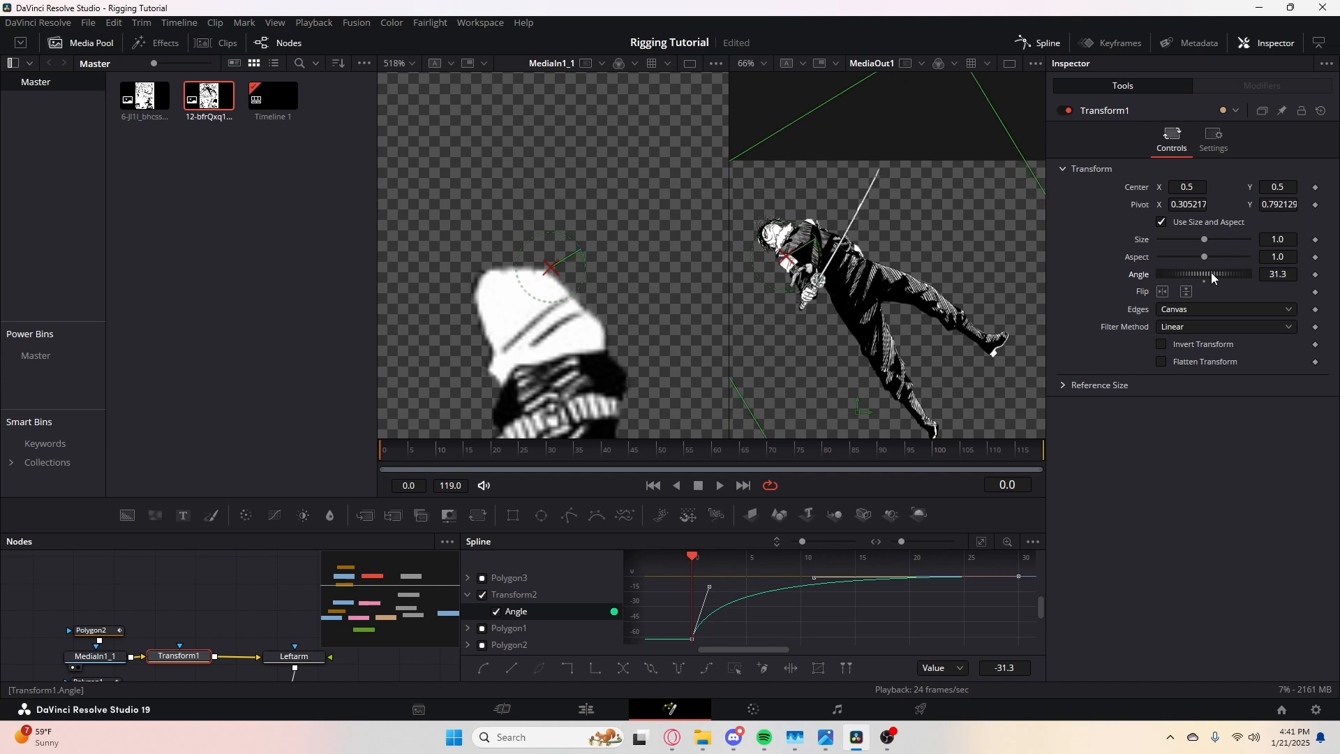
pyautogui.click(1316, 274)
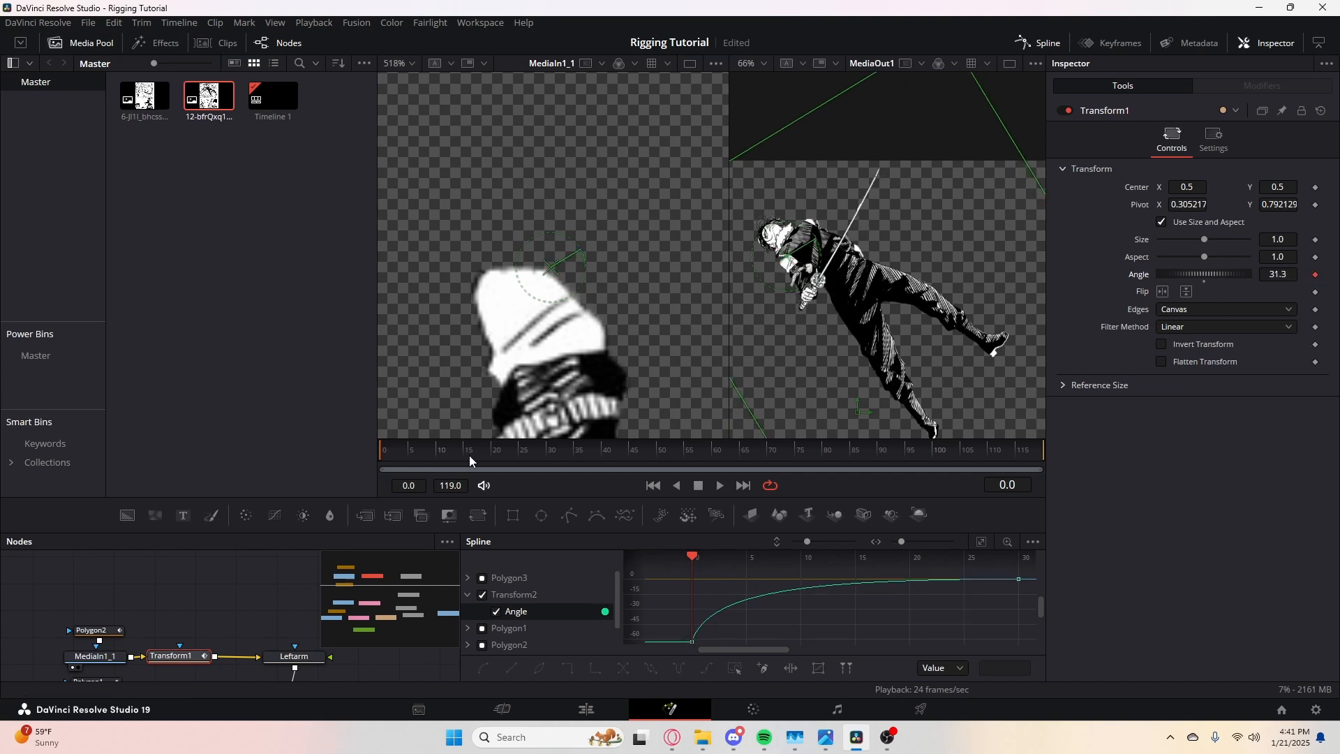
# - Keyframe the left arm's angle at 0.0 on frame 30, save the project, and return to frame 0
pyautogui.moveTo(469, 455); pyautogui.dragTo(528, 460)
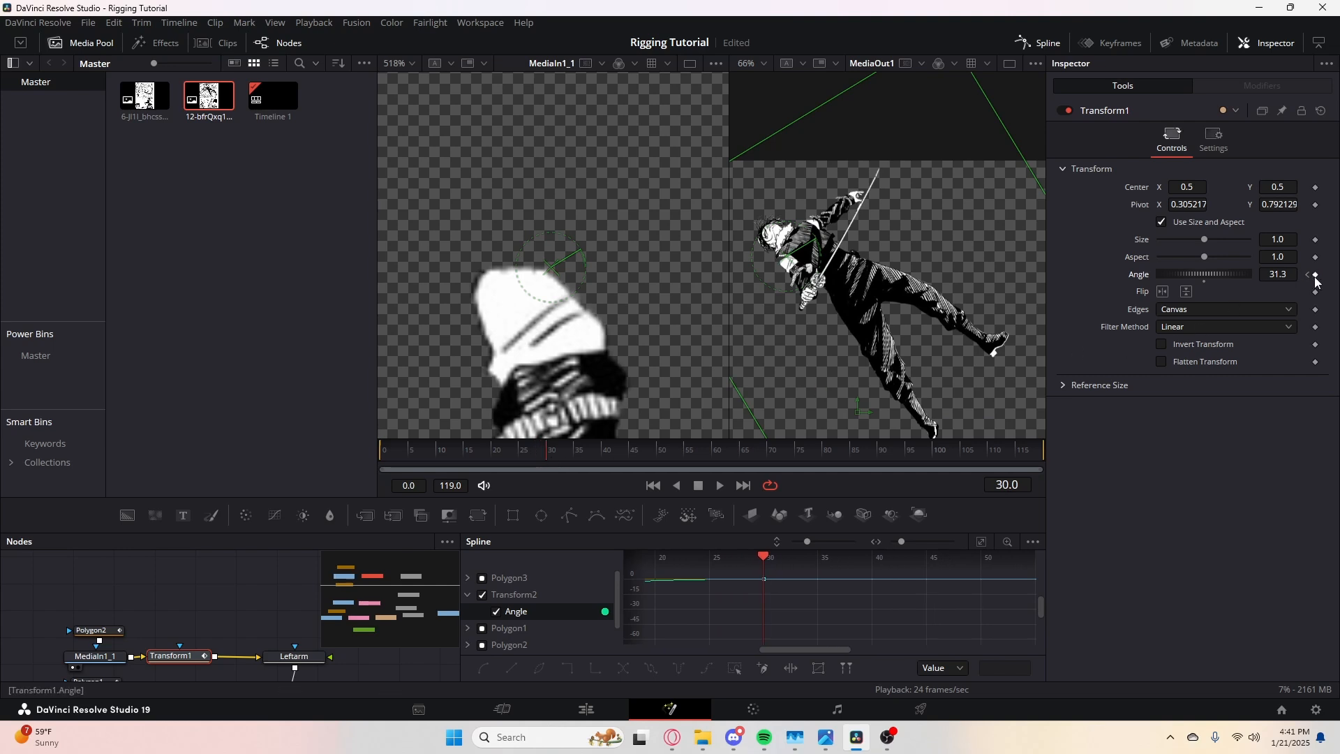
pyautogui.doubleClick(1203, 279)
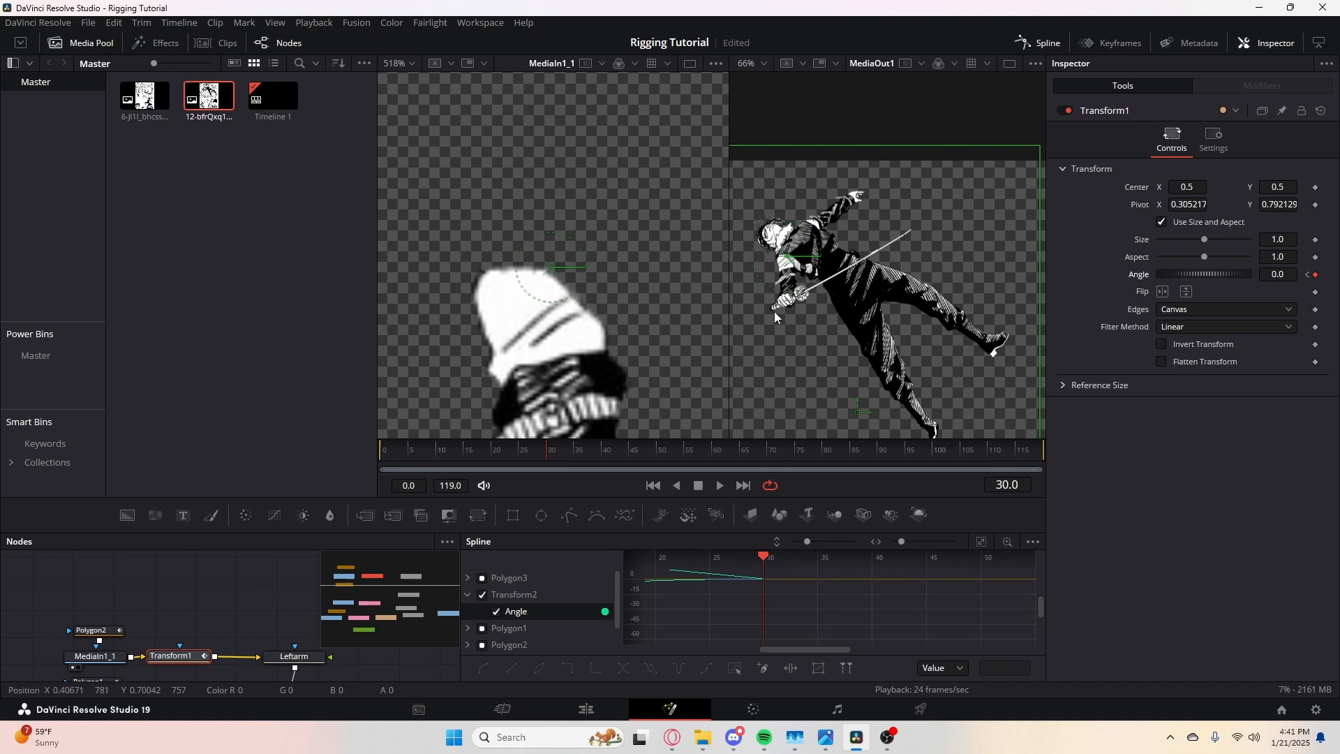
pyautogui.hotkey('ctrl', 's')
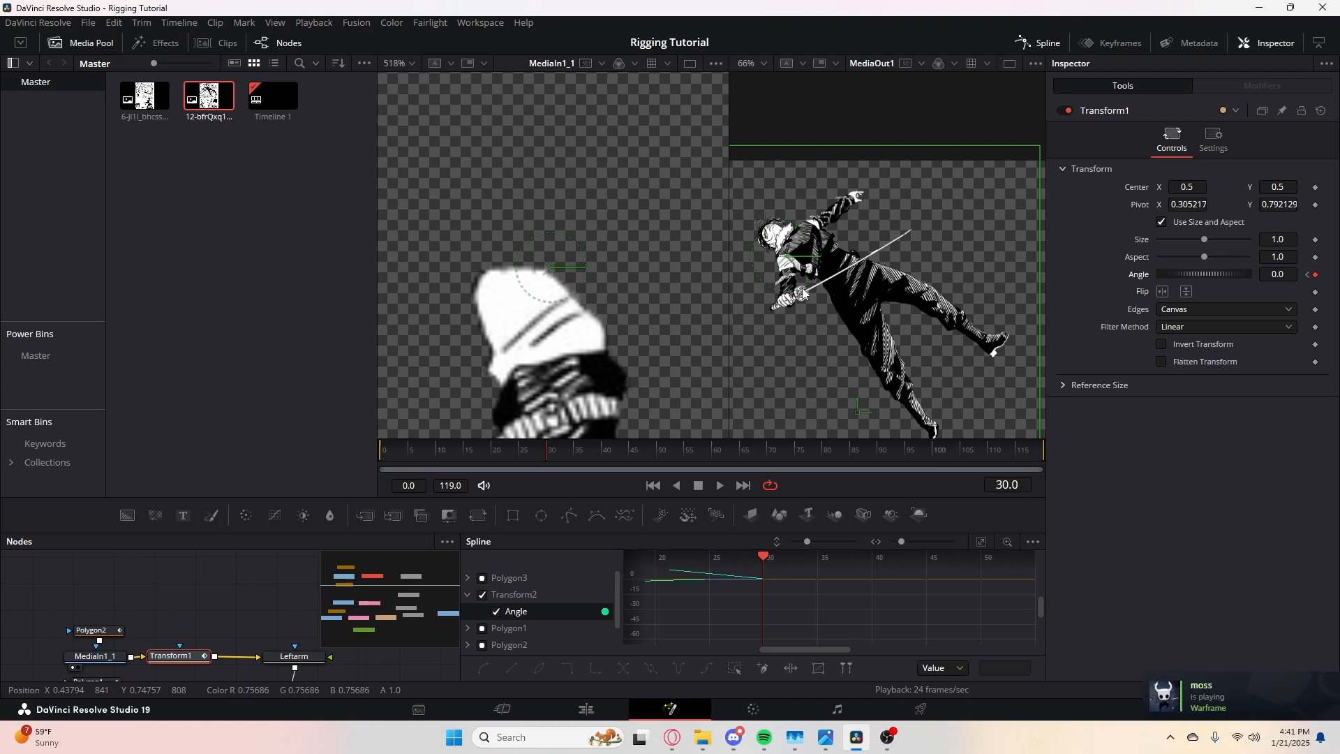
pyautogui.moveTo(509, 445); pyautogui.dragTo(389, 464)
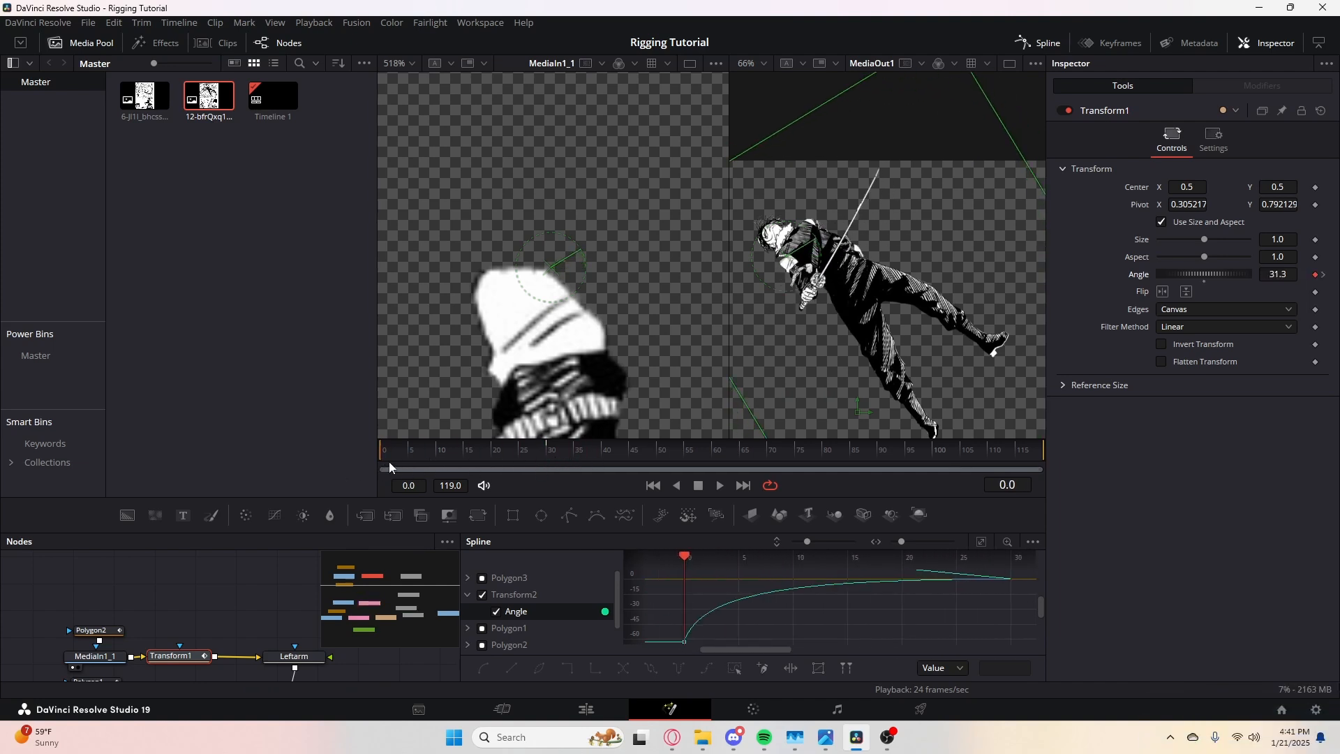
pyautogui.scroll(5, 845, 259)
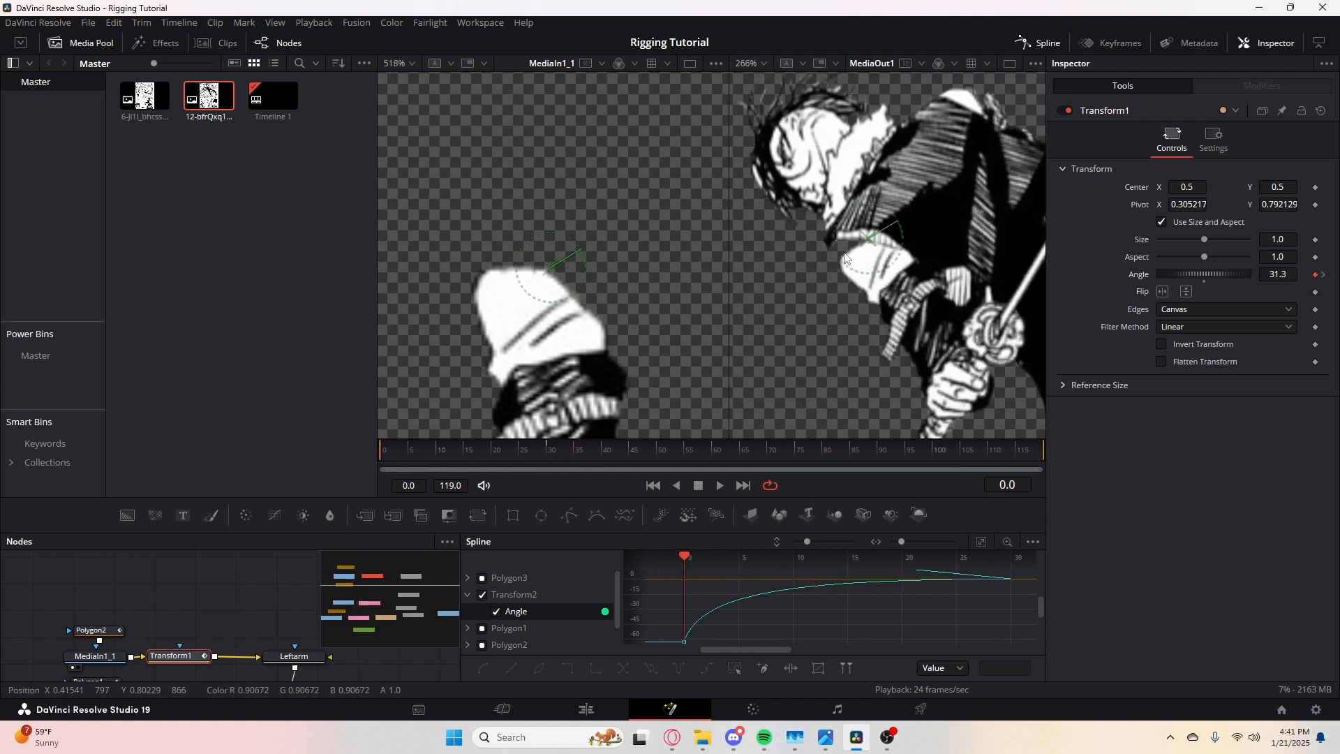
pyautogui.scroll(-3, 215, 568)
pyautogui.click(115, 615)
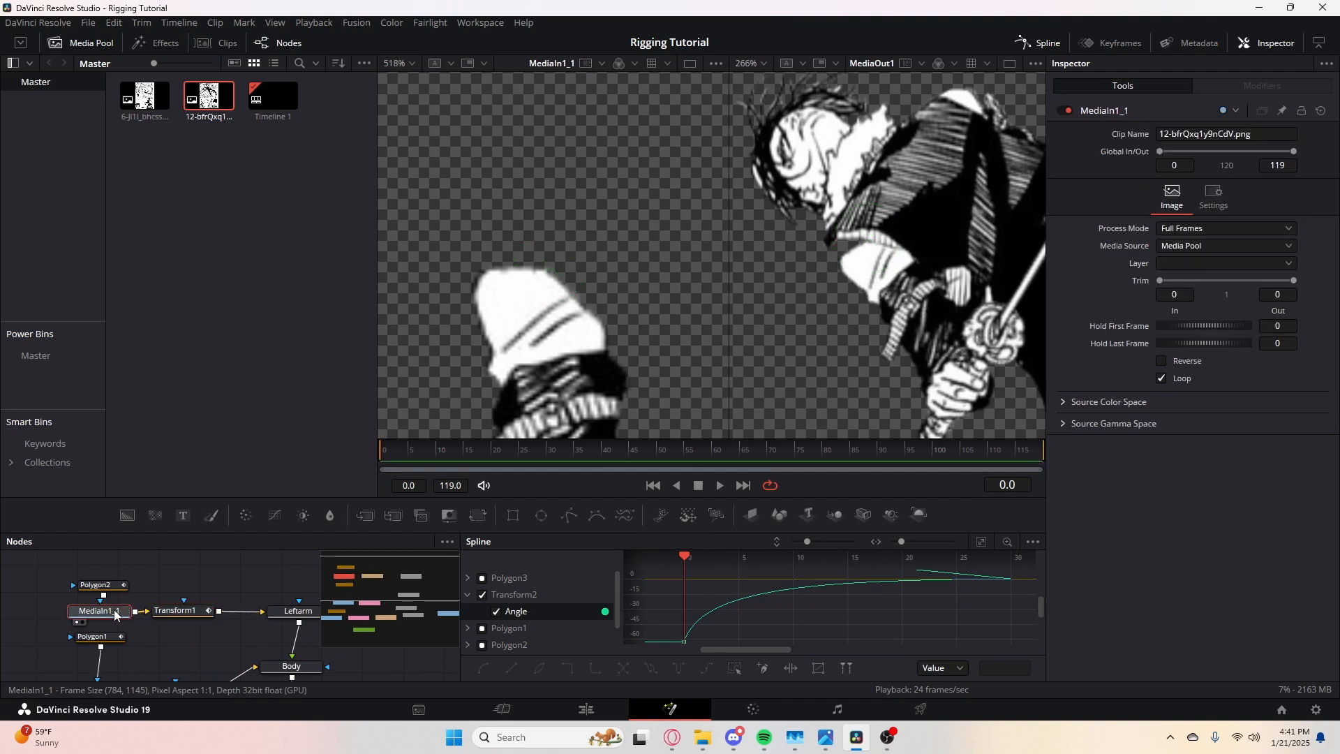
pyautogui.hotkey('shift', 'space')
pyautogui.write('paint')
pyautogui.press('Return')
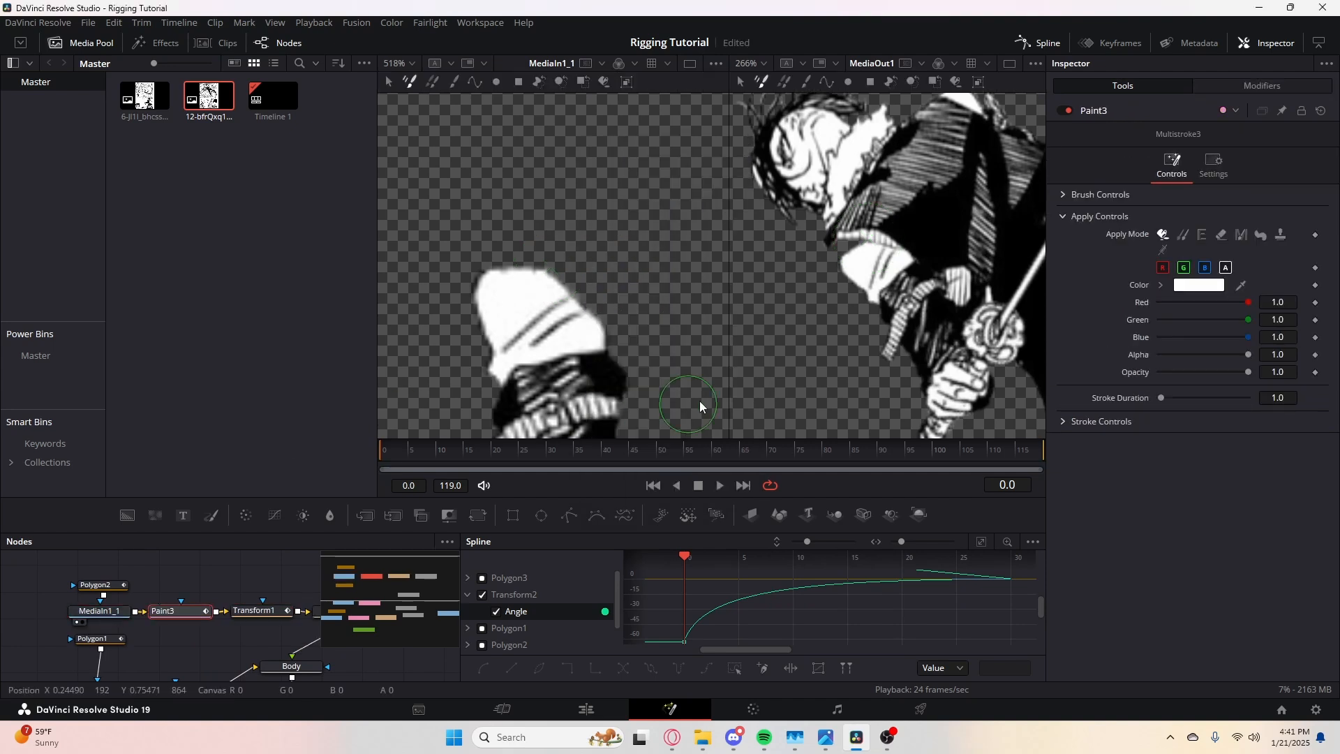
pyautogui.moveTo(1241, 283)
pyautogui.mouseDown()
pyautogui.moveTo(921, 259)
pyautogui.moveTo(862, 278)
pyautogui.mouseUp()
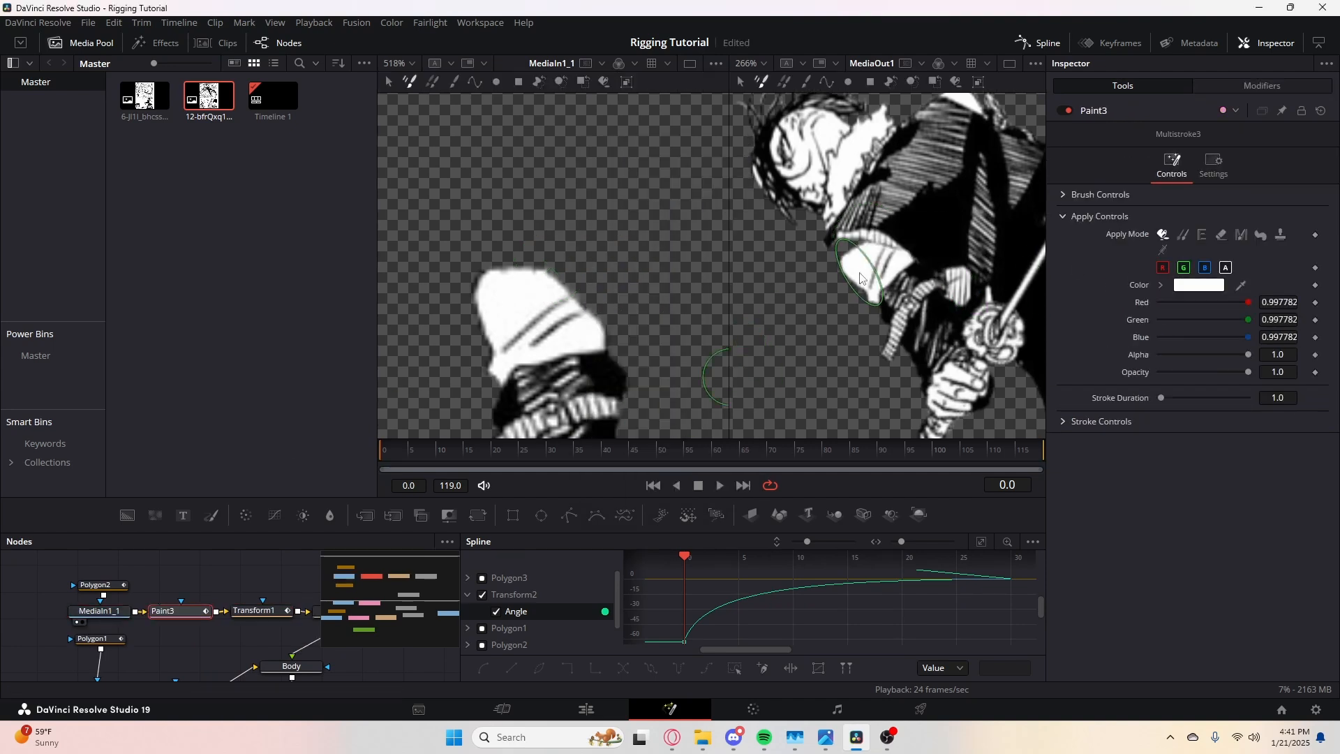
pyautogui.click(1281, 398)
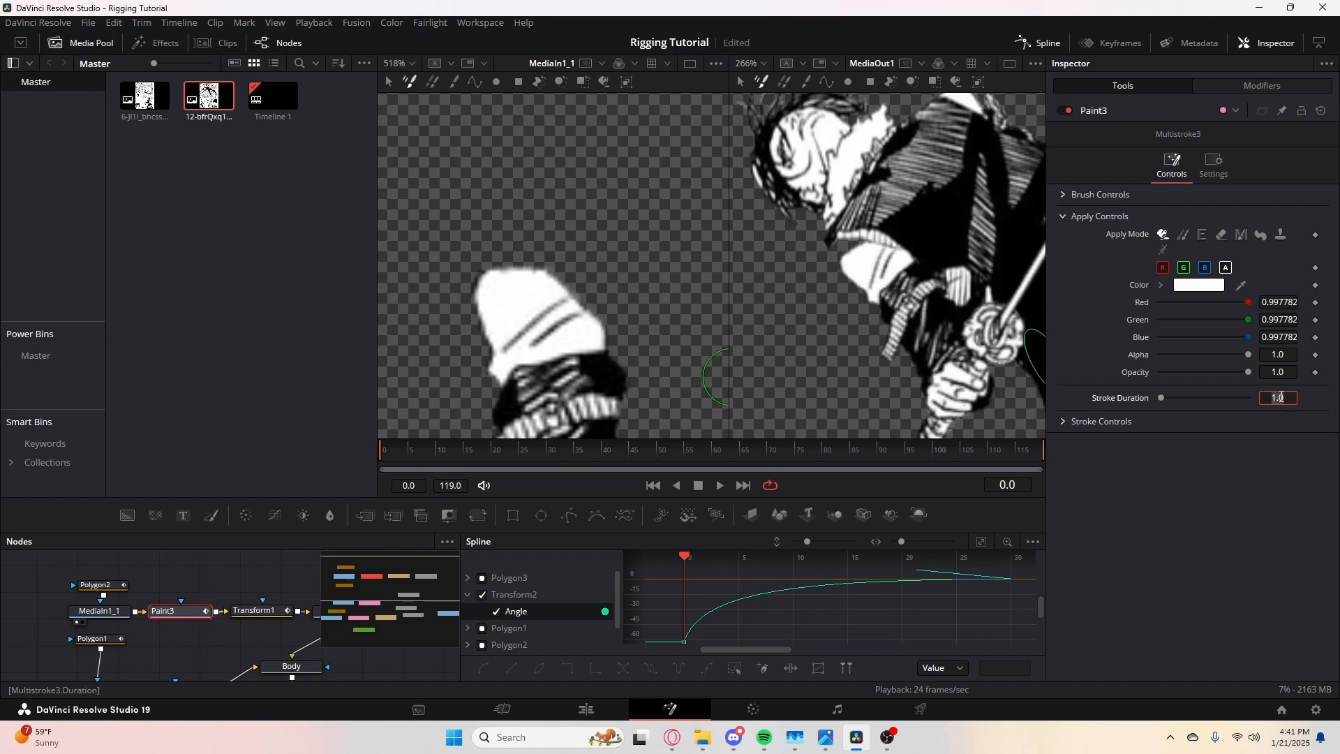
pyautogui.press('Tab')
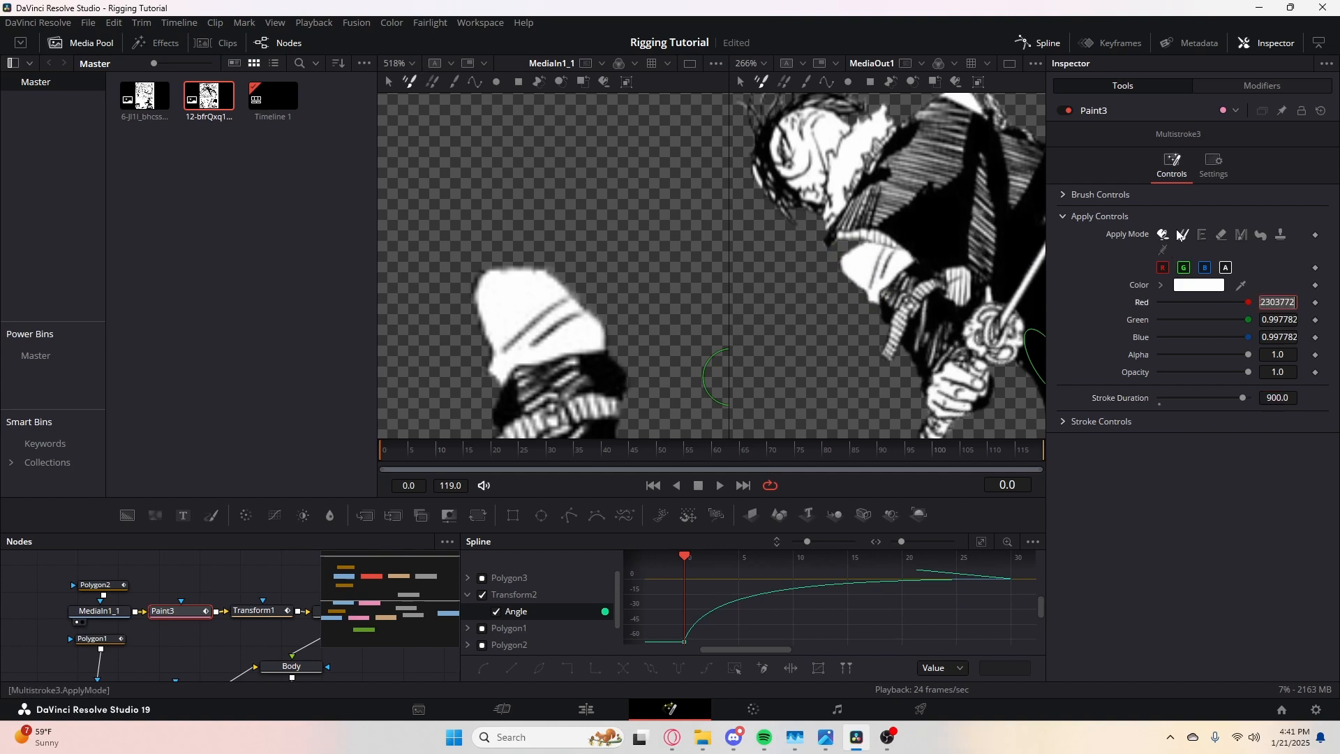
pyautogui.click(1101, 193)
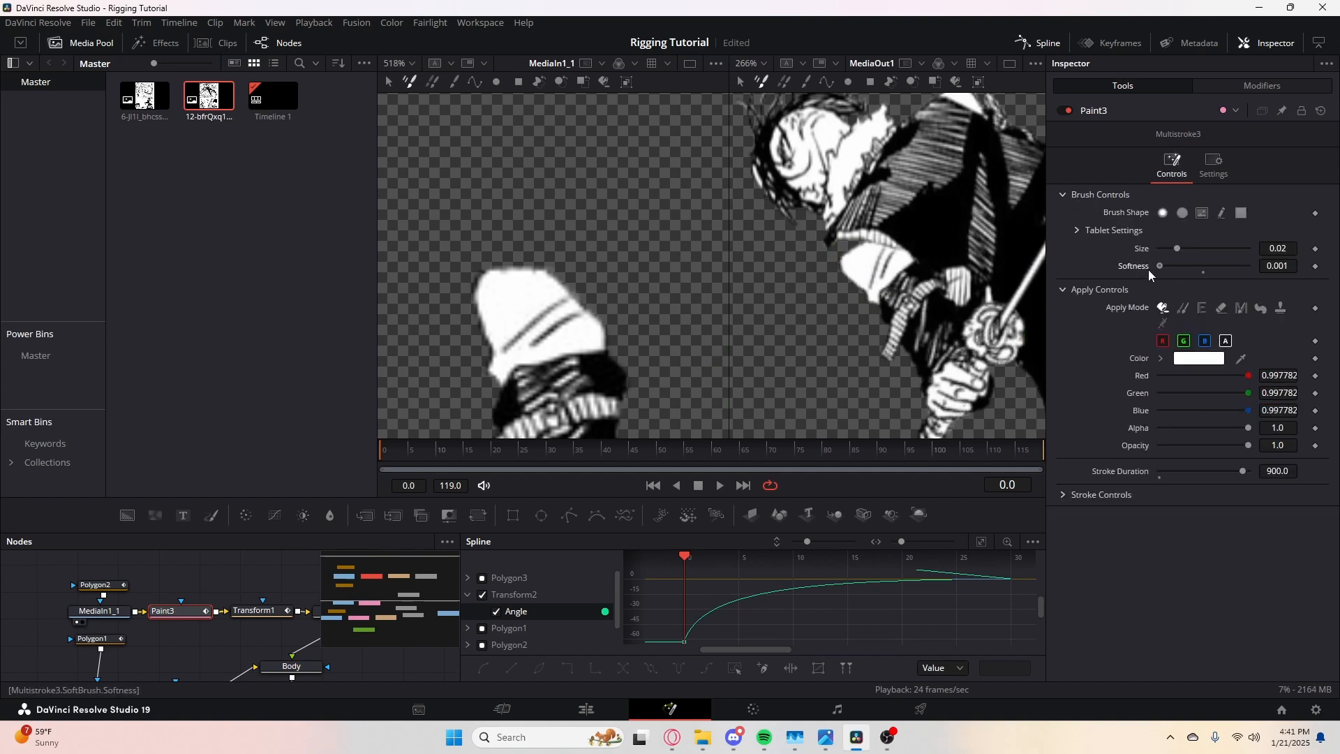
pyautogui.scroll(6, 880, 239)
pyautogui.moveTo(882, 261)
pyautogui.mouseDown()
pyautogui.moveTo(790, 268)
pyautogui.moveTo(852, 255)
pyautogui.mouseUp()
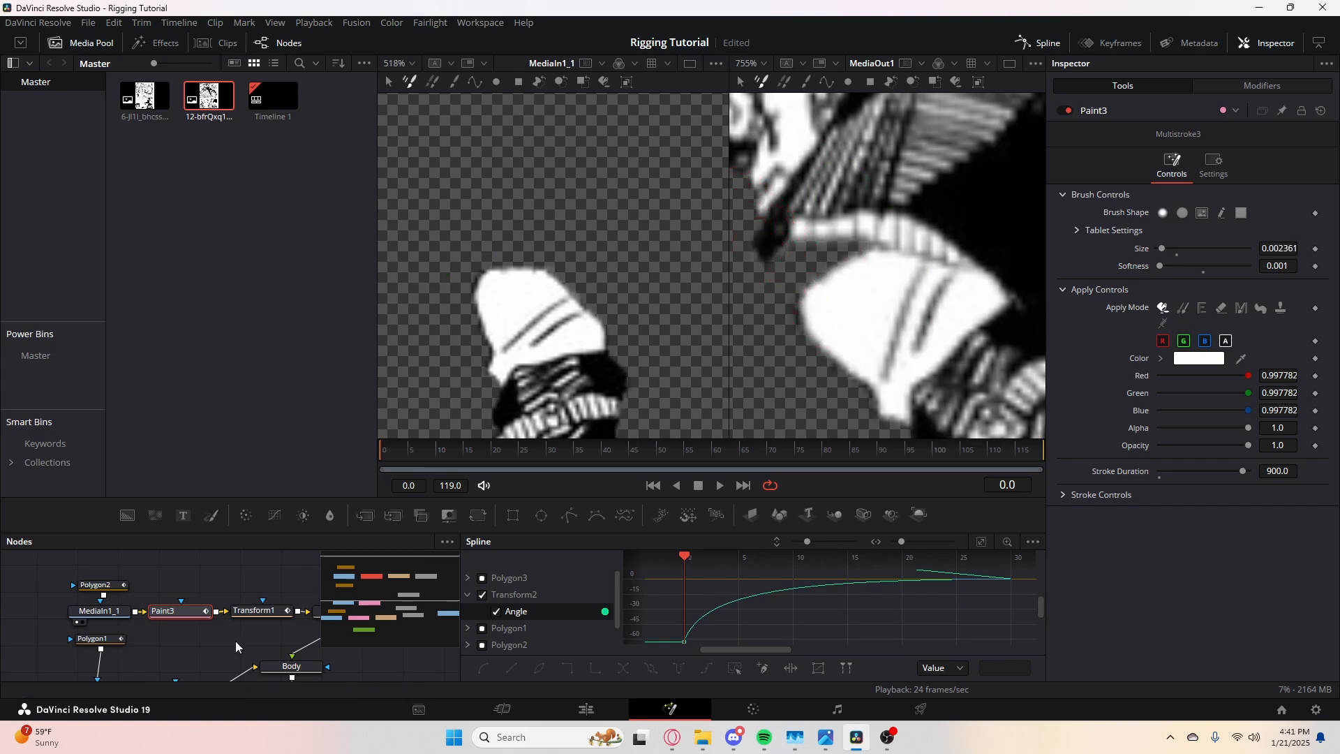
pyautogui.press('Delete')
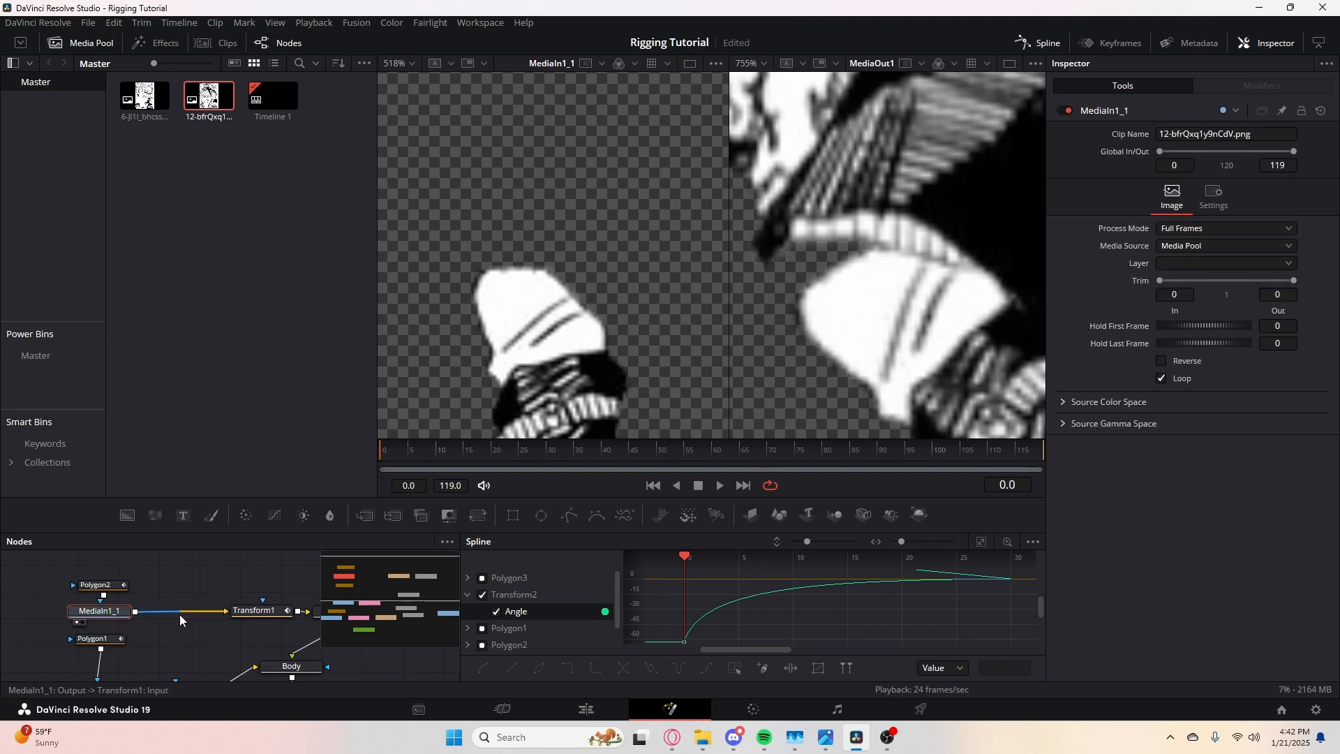
# - Select the body's Paint1 node and sample the white of the left arm's sleeve as its brush colour, about 0.996 per channel
pyautogui.moveTo(228, 600)
pyautogui.mouseDown()
pyautogui.moveTo(166, 592)
pyautogui.moveTo(278, 610)
pyautogui.moveTo(213, 604)
pyautogui.mouseUp()
pyautogui.moveTo(132, 674); pyautogui.dragTo(200, 610)
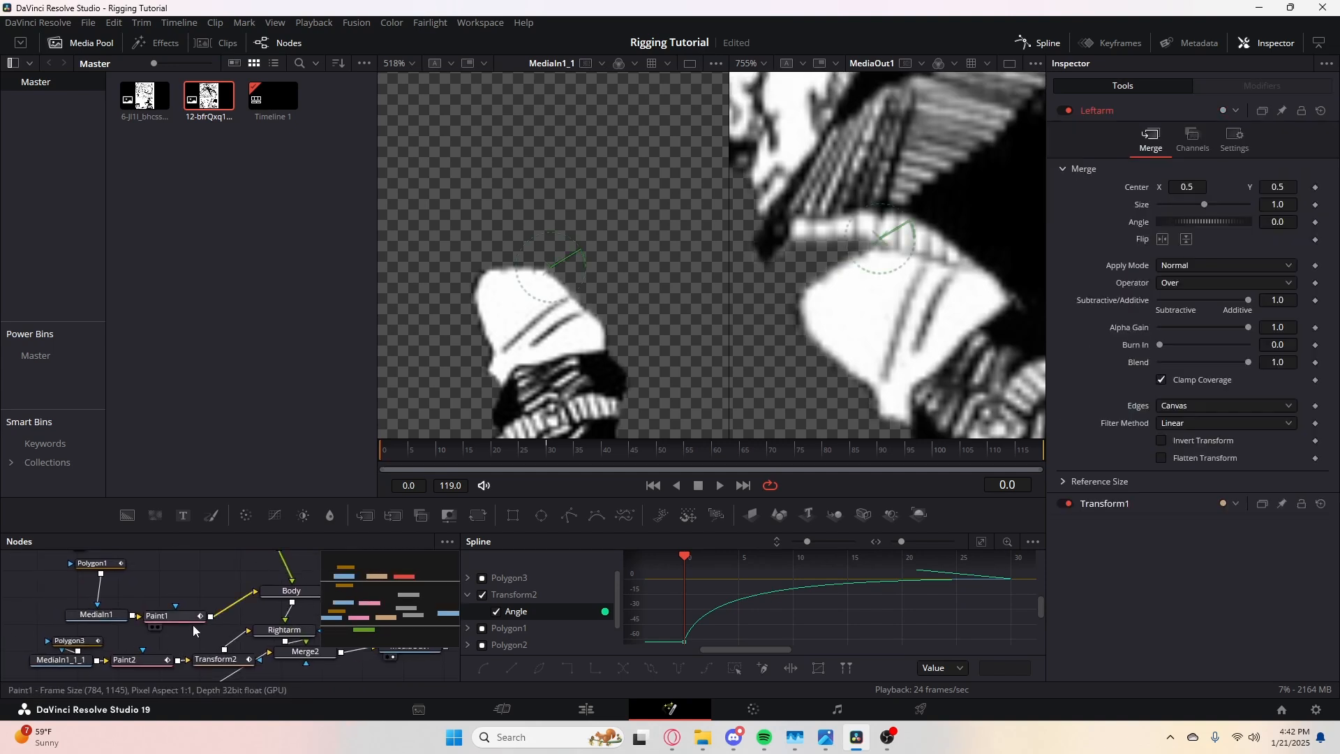
pyautogui.click(192, 620)
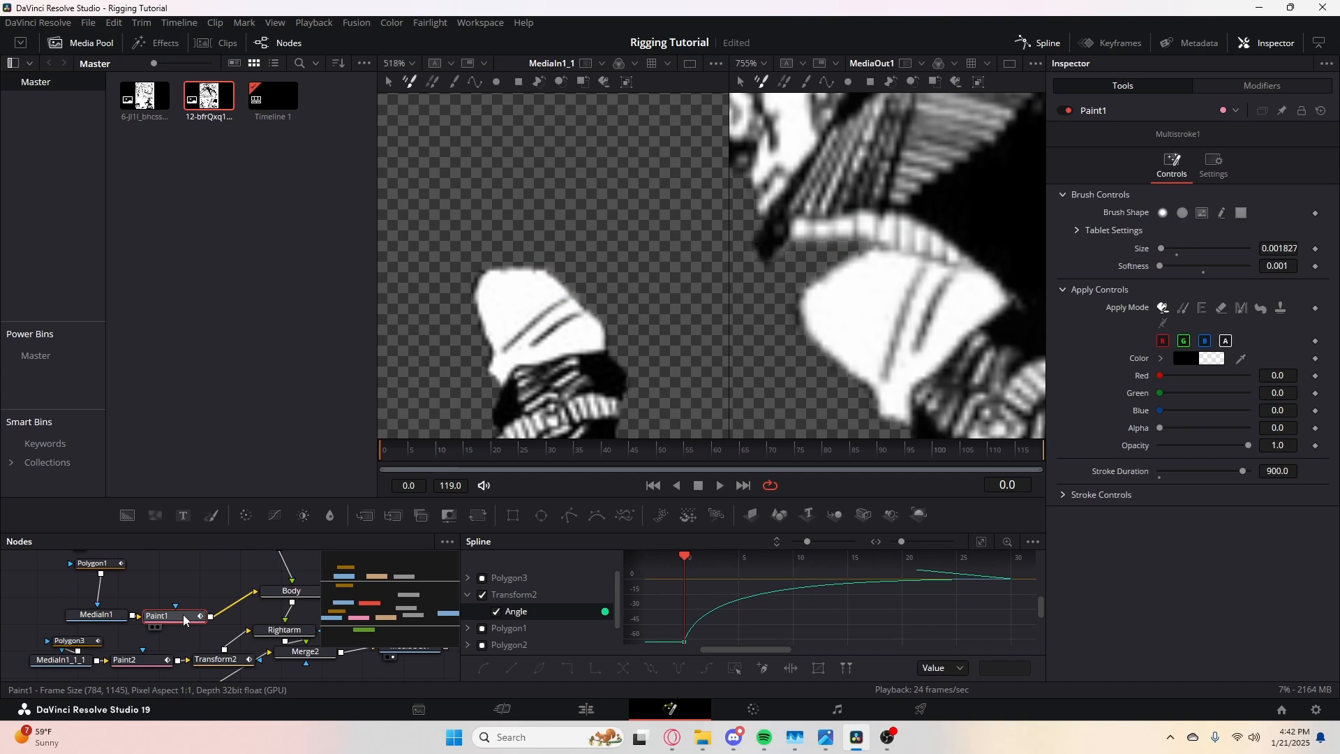
pyautogui.scroll(-5, 870, 401)
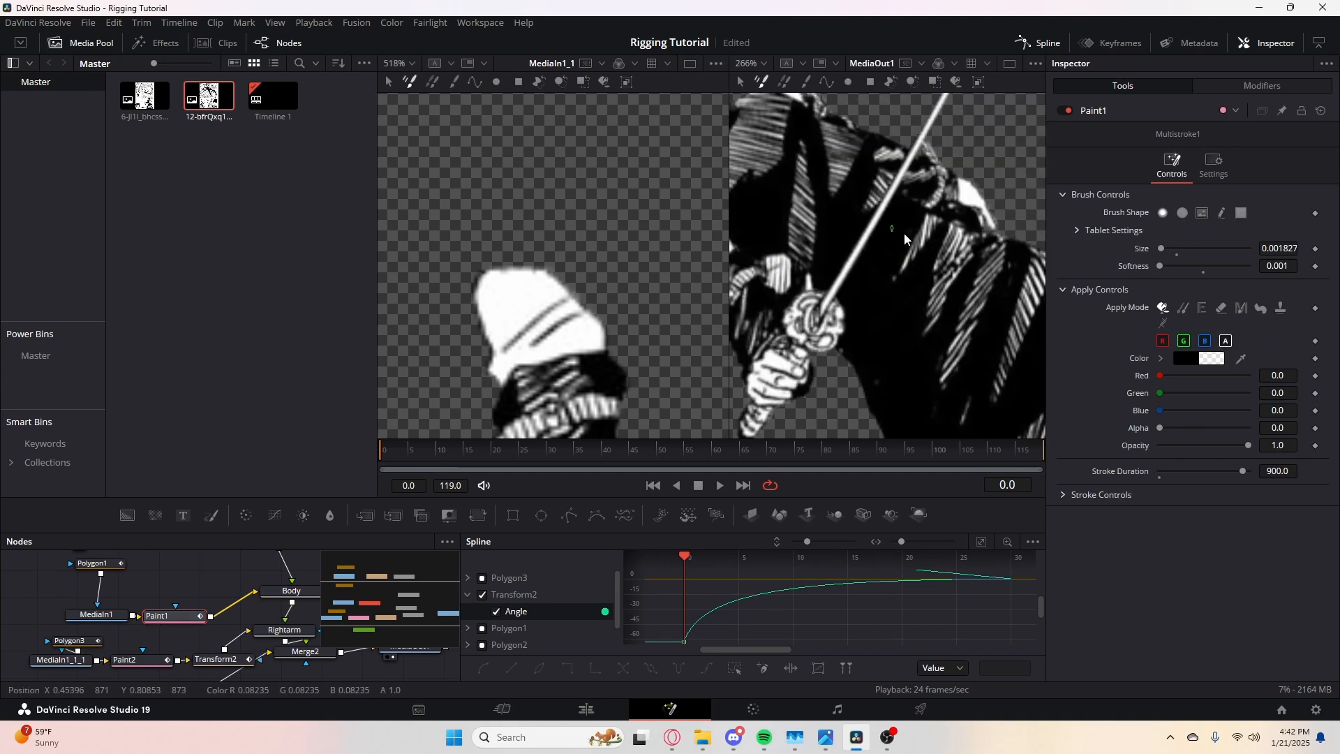
pyautogui.moveTo(904, 235); pyautogui.dragTo(1124, 271)
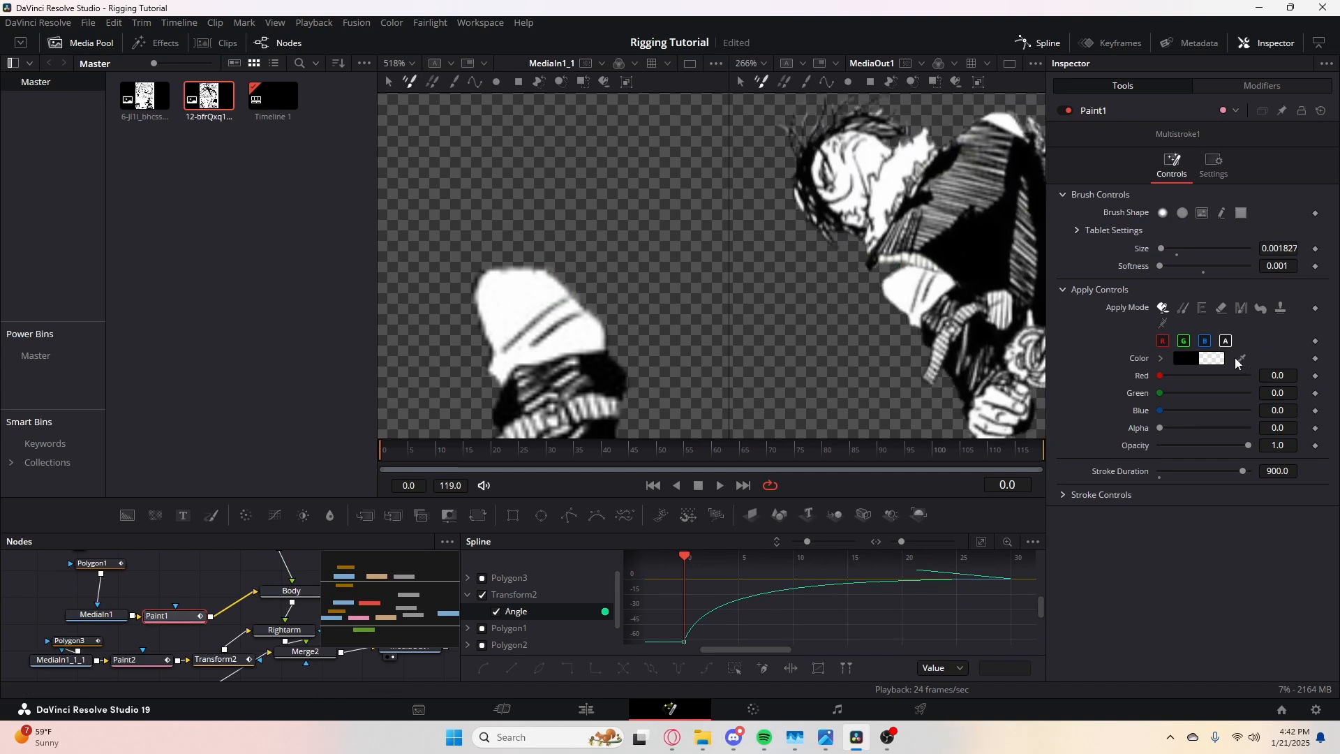
pyautogui.moveTo(1242, 358)
pyautogui.mouseDown()
pyautogui.moveTo(928, 230)
pyautogui.moveTo(914, 241)
pyautogui.mouseUp()
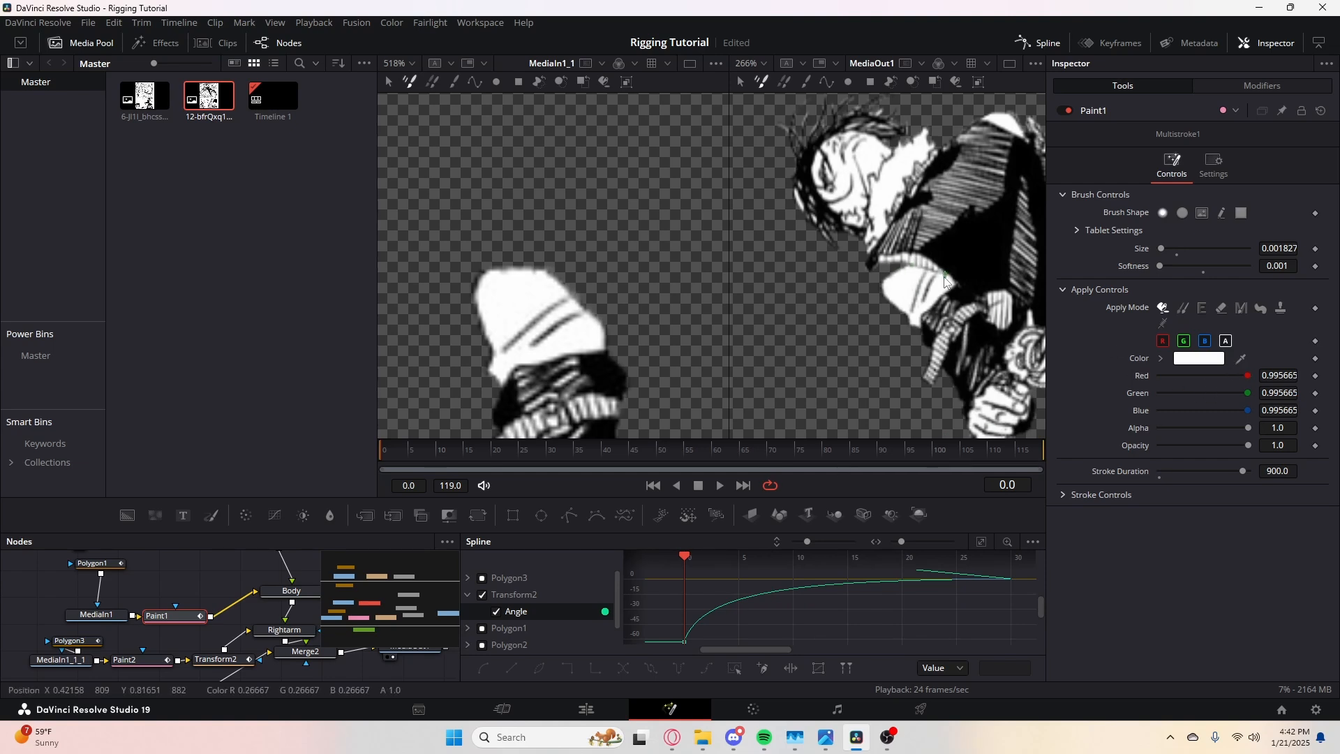
# - Paint the body's missing shoulder area white above and beside the top of the left arm at frame 0
pyautogui.scroll(2, 911, 277)
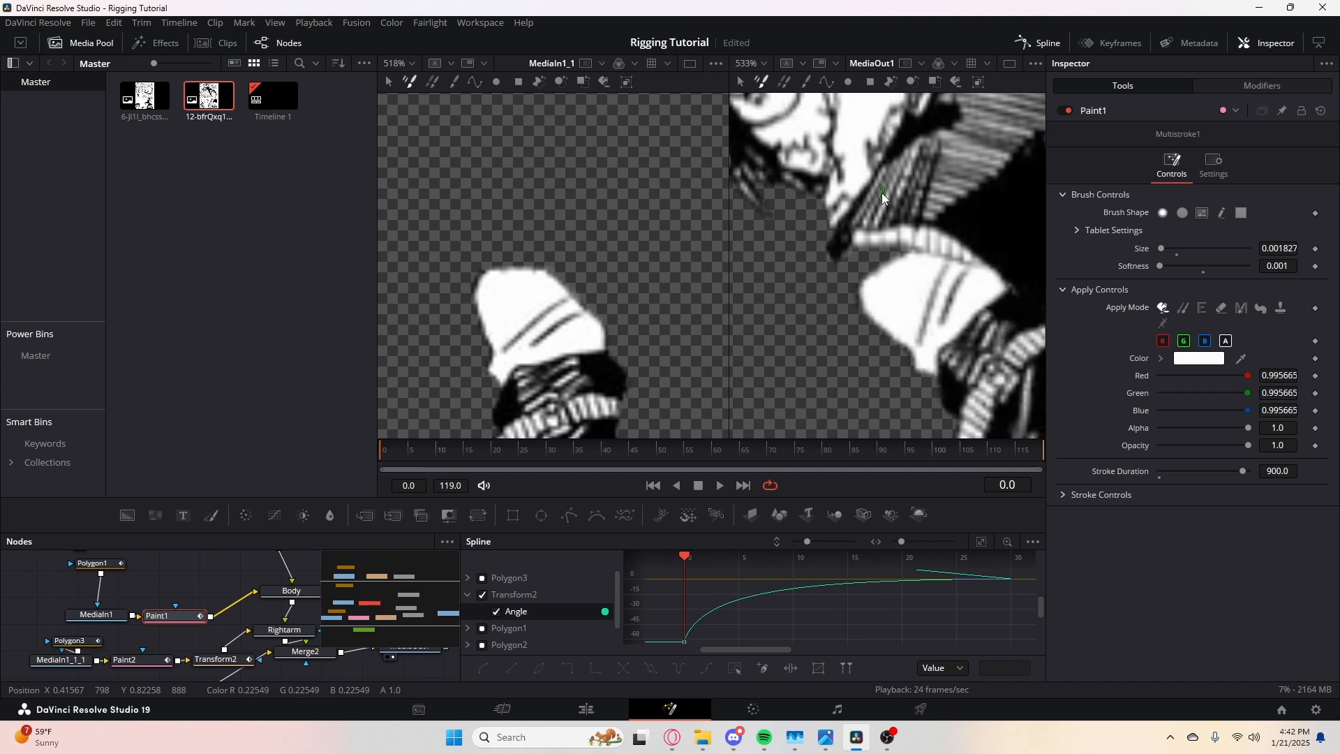
pyautogui.scroll(-2, 883, 259)
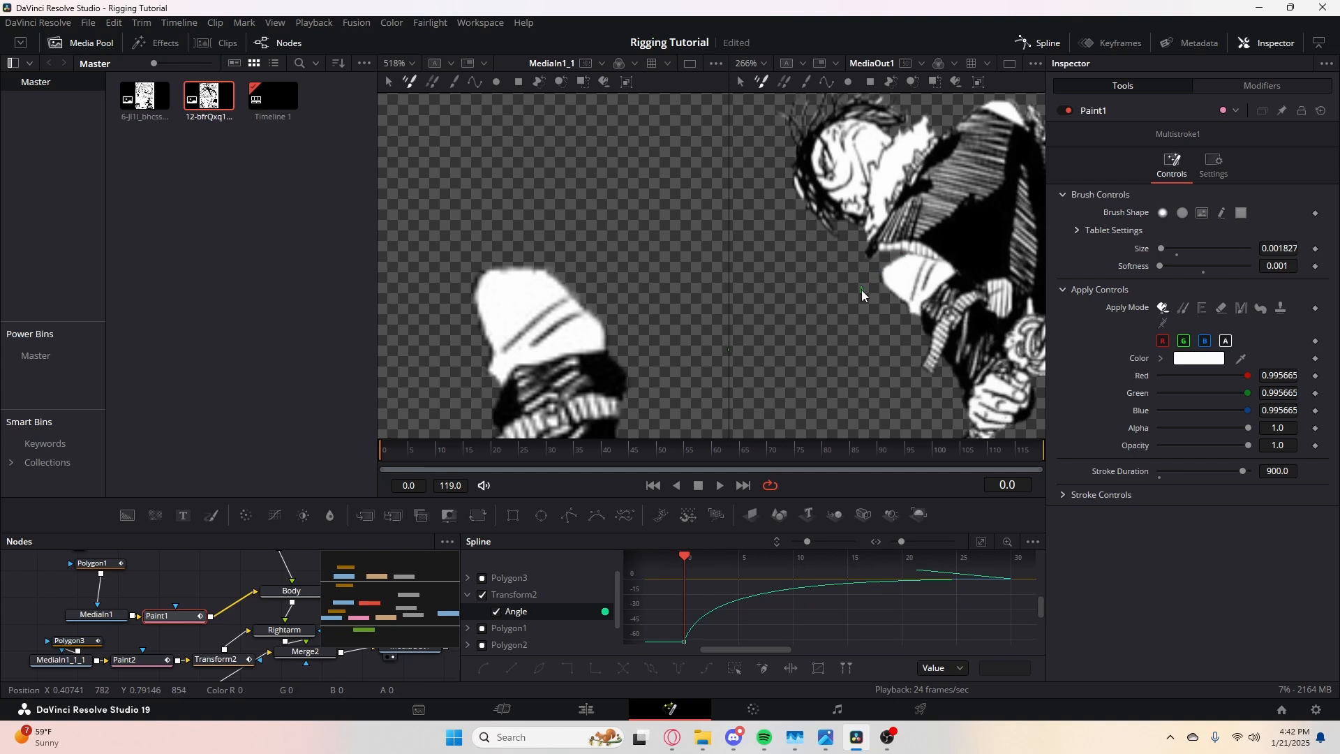
pyautogui.scroll(3, 889, 281)
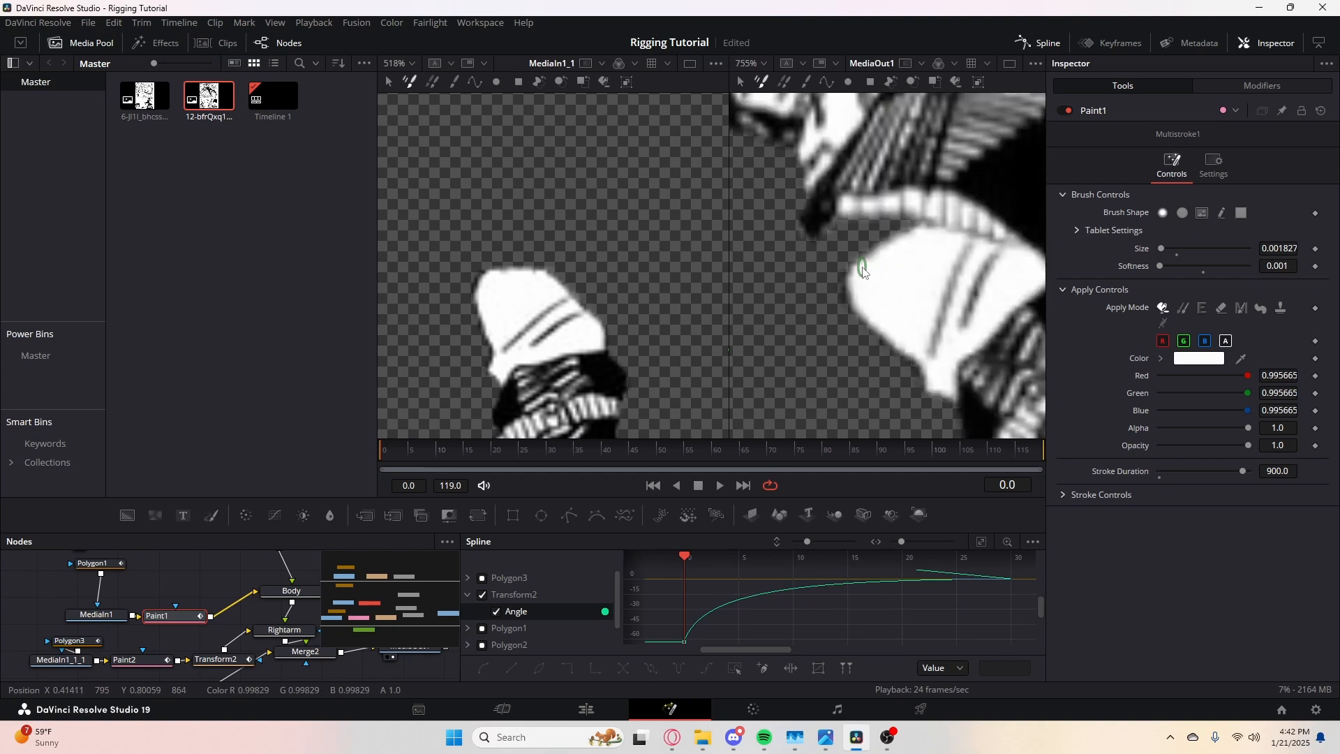
pyautogui.moveTo(834, 217)
pyautogui.mouseDown()
pyautogui.moveTo(853, 272)
pyautogui.moveTo(844, 228)
pyautogui.moveTo(846, 245)
pyautogui.moveTo(855, 224)
pyautogui.moveTo(864, 264)
pyautogui.moveTo(852, 210)
pyautogui.moveTo(868, 250)
pyautogui.moveTo(903, 243)
pyautogui.moveTo(894, 250)
pyautogui.moveTo(894, 218)
pyautogui.moveTo(947, 226)
pyautogui.moveTo(843, 241)
pyautogui.mouseUp()
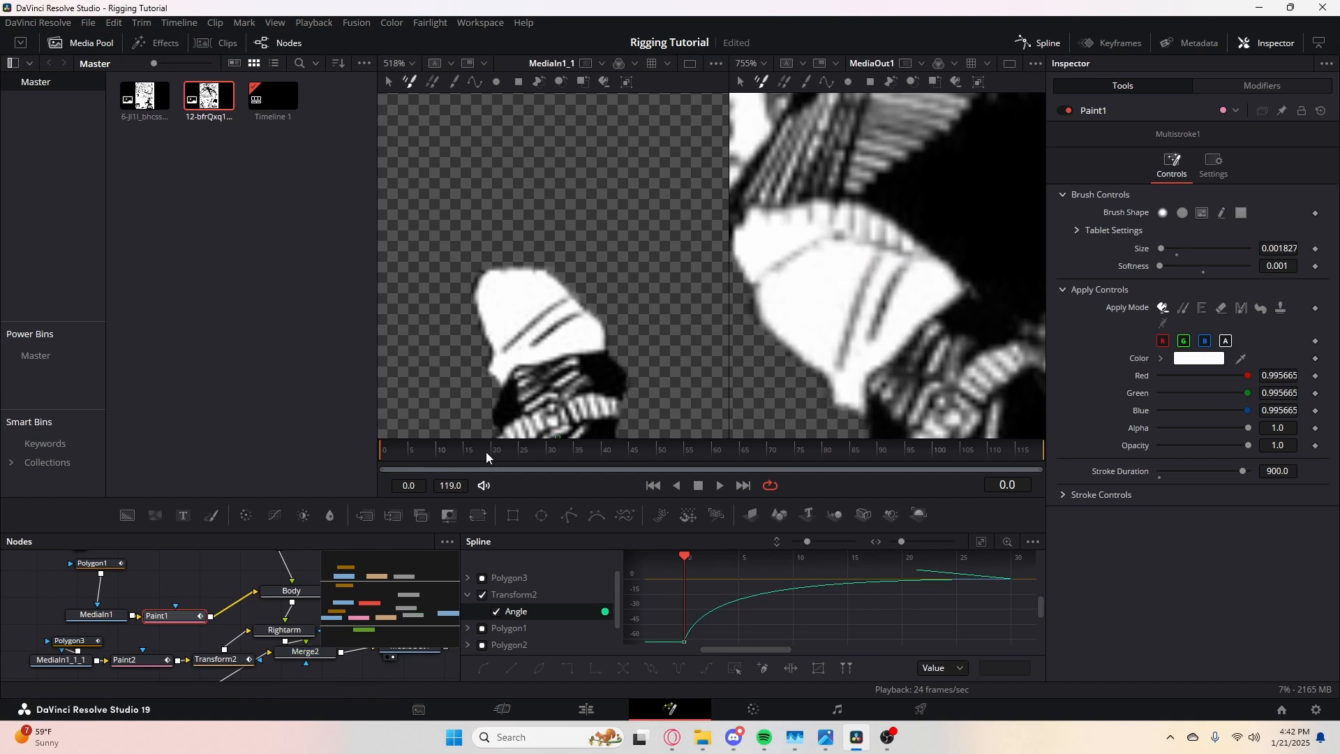
# - Scrub the opening frames and inspect the painted shoulder around the left arm's joint, both close up and zoomed out
pyautogui.moveTo(488, 455); pyautogui.dragTo(312, 442)
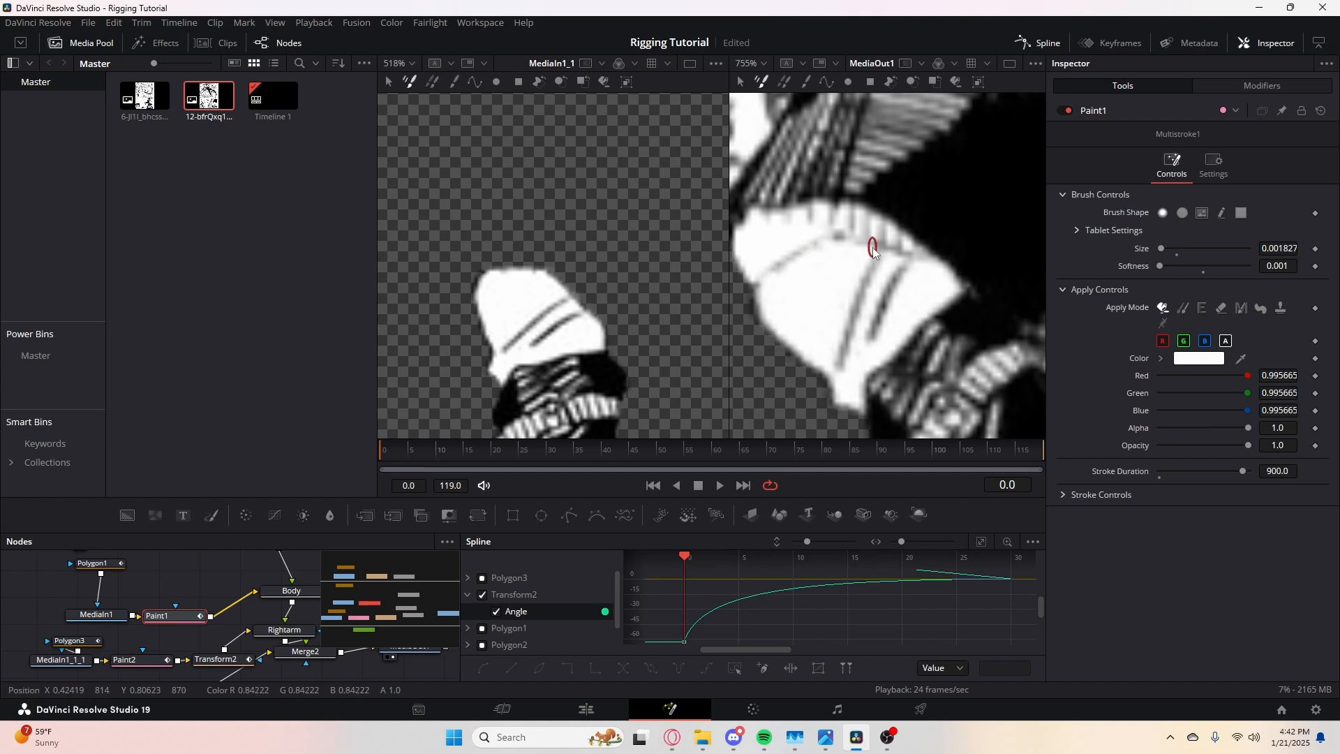
pyautogui.scroll(-3, 844, 283)
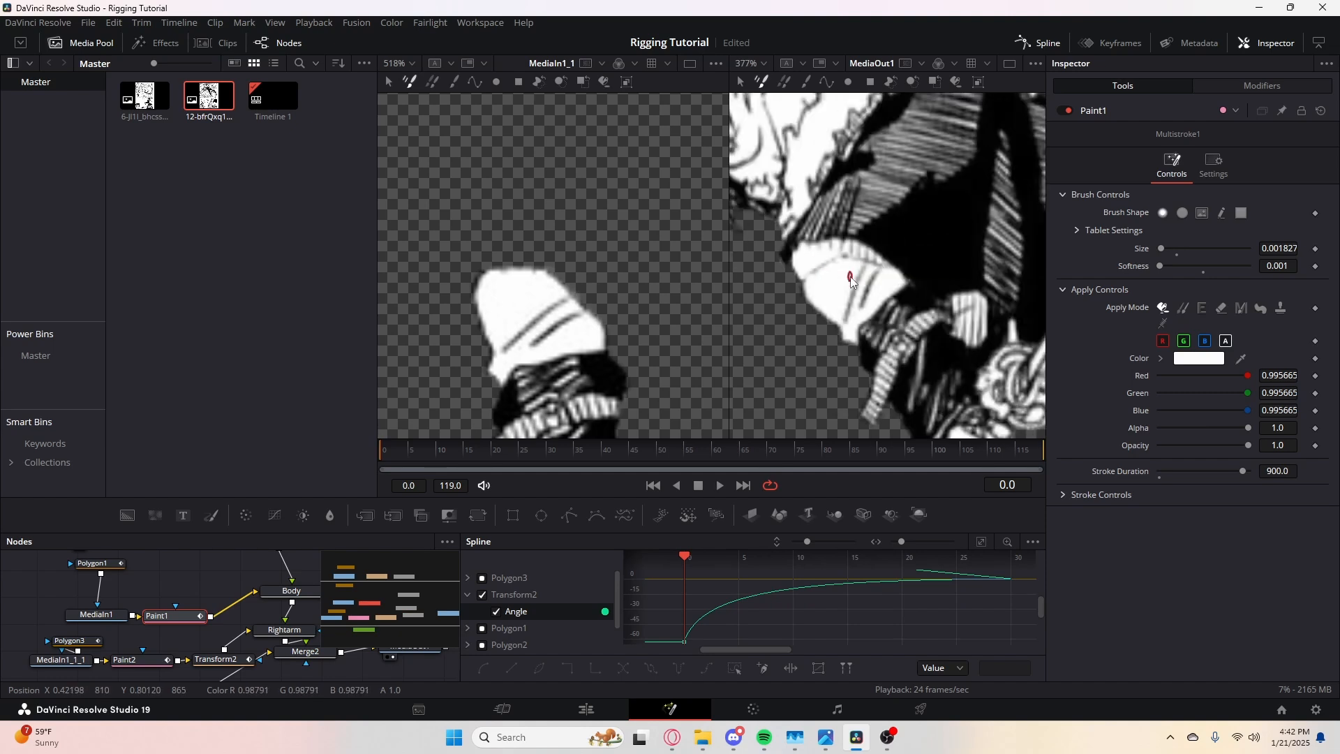
pyautogui.moveTo(443, 447); pyautogui.dragTo(382, 446)
pyautogui.scroll(4, 803, 265)
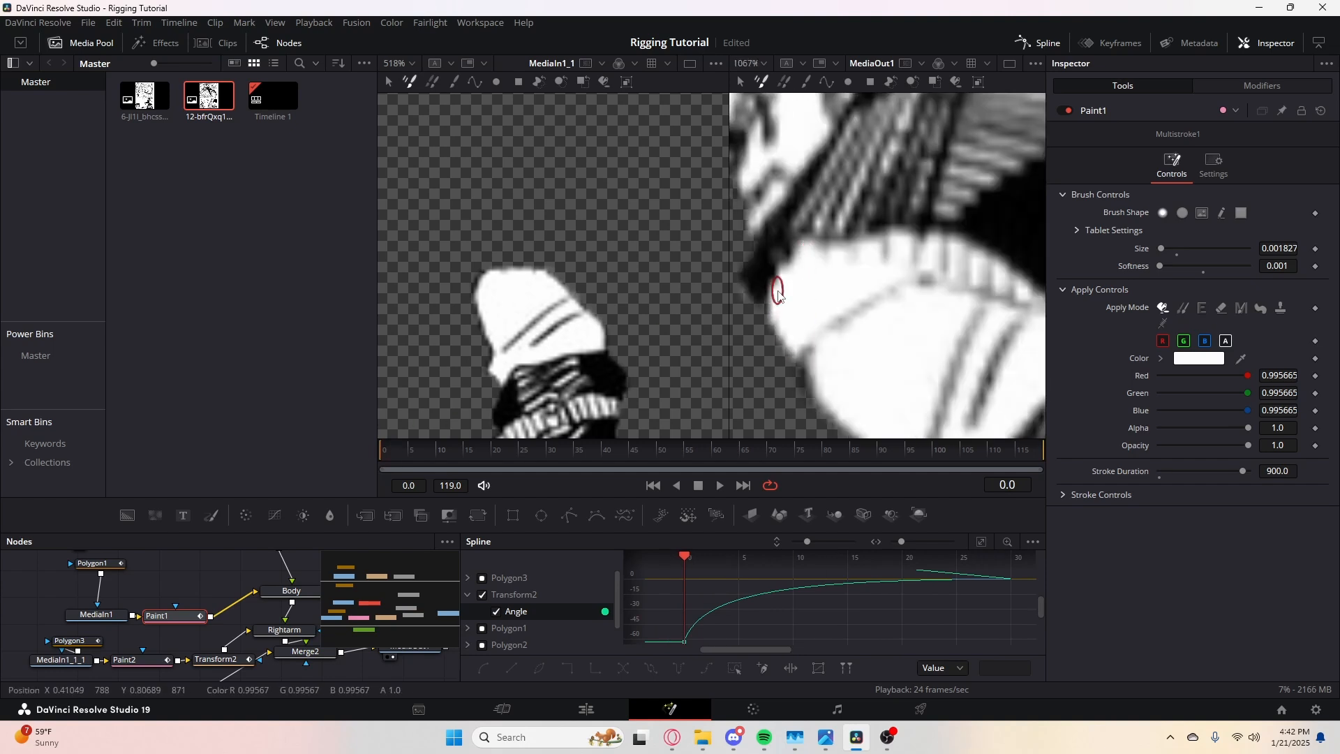
pyautogui.scroll(-4, 776, 289)
pyautogui.scroll(-2, 839, 315)
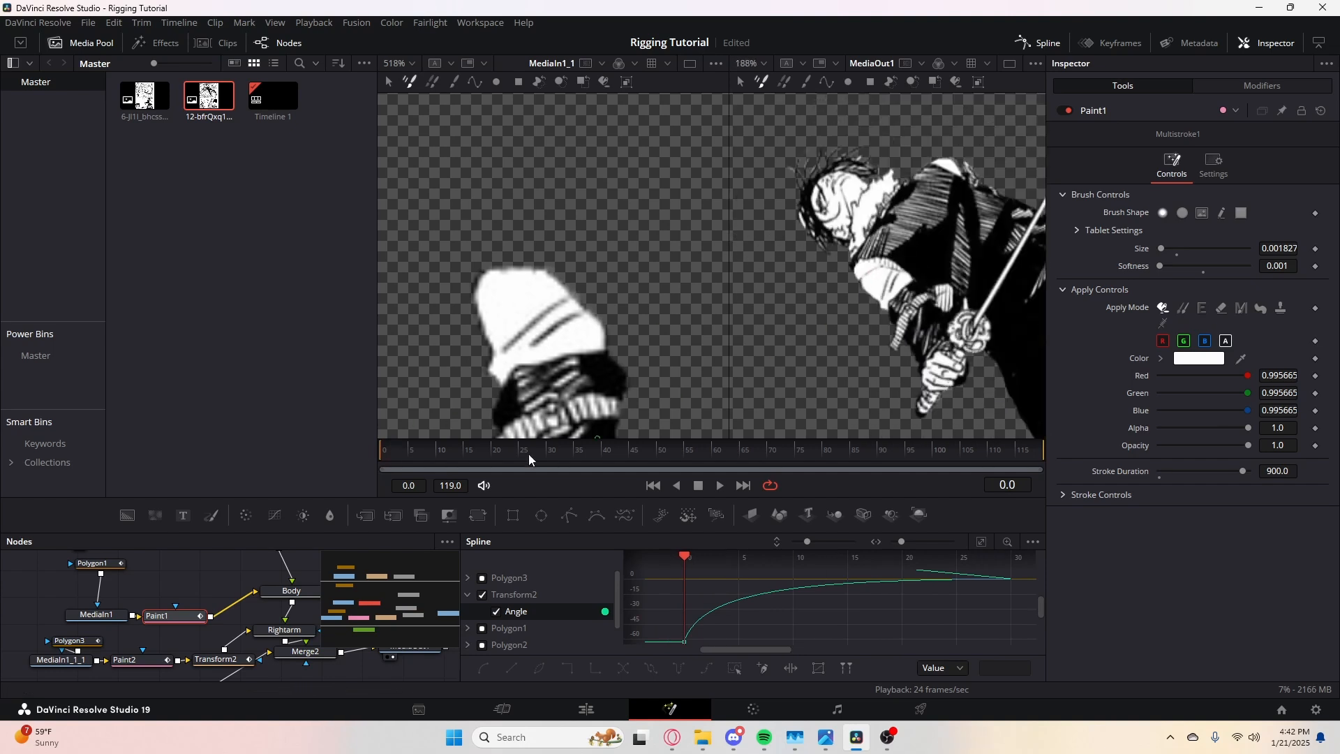
pyautogui.moveTo(525, 451); pyautogui.dragTo(363, 458)
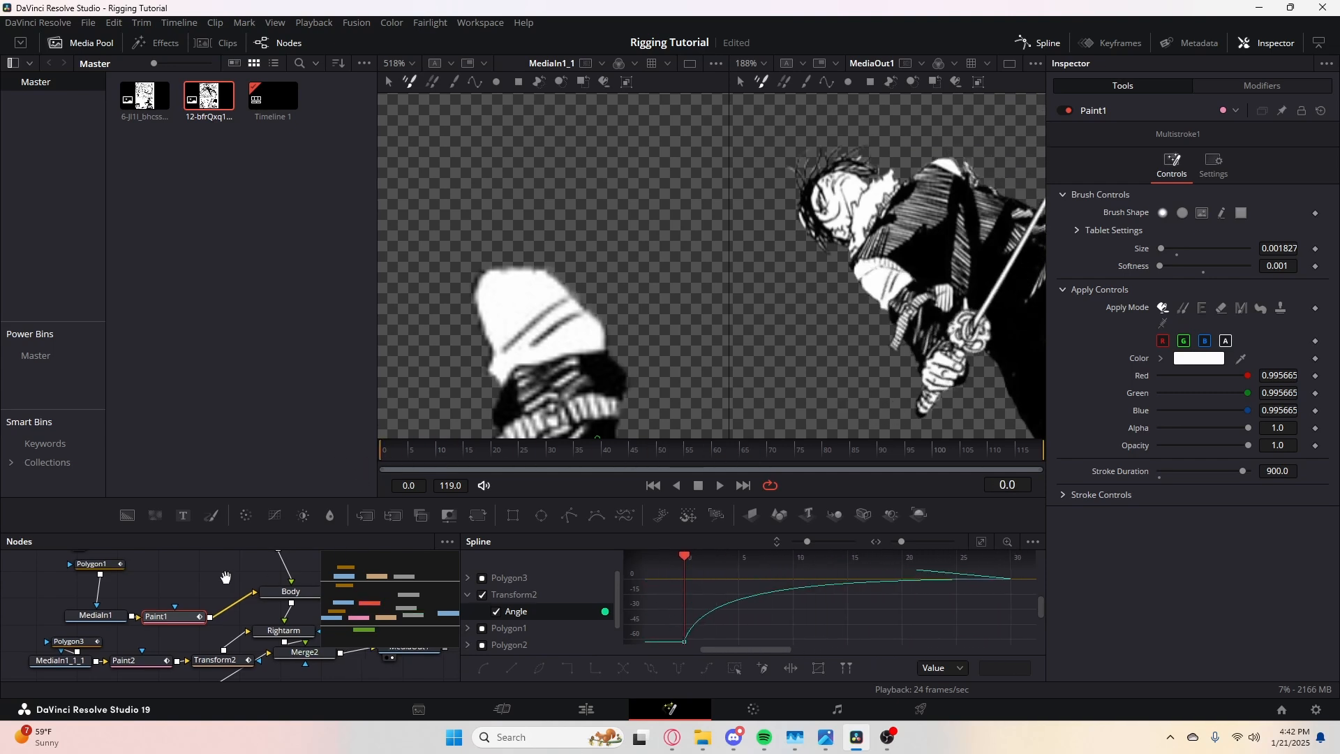
pyautogui.moveTo(518, 463); pyautogui.dragTo(345, 458)
# - At frame 54, sample a colour from the shoulder area and paint strokes over the ribbed sleeve band above the left arm
pyautogui.moveTo(536, 464); pyautogui.dragTo(680, 475)
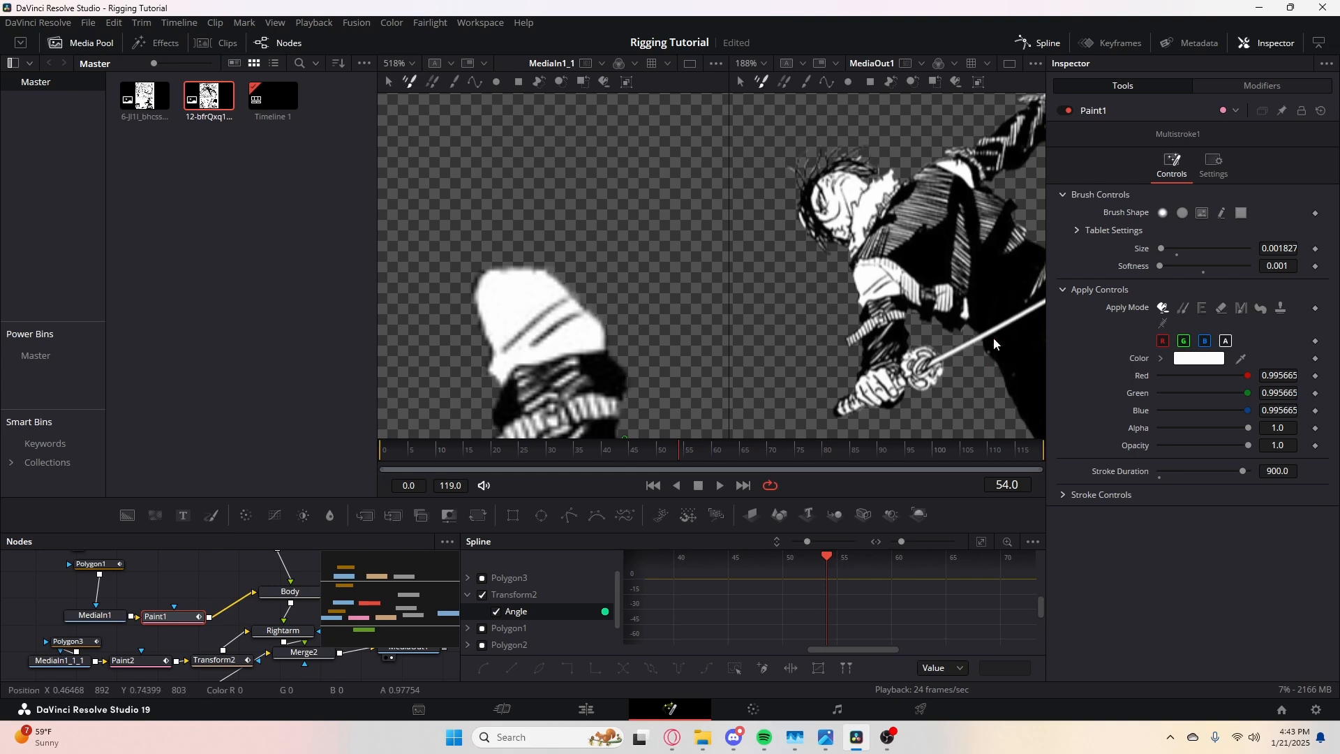
pyautogui.scroll(10, 994, 337)
pyautogui.moveTo(1242, 359)
pyautogui.mouseDown()
pyautogui.moveTo(916, 336)
pyautogui.moveTo(832, 232)
pyautogui.moveTo(817, 295)
pyautogui.mouseUp()
pyautogui.moveTo(802, 222)
pyautogui.mouseDown()
pyautogui.moveTo(796, 253)
pyautogui.moveTo(785, 202)
pyautogui.moveTo(770, 247)
pyautogui.moveTo(761, 192)
pyautogui.moveTo(748, 233)
pyautogui.moveTo(807, 224)
pyautogui.moveTo(803, 278)
pyautogui.mouseUp()
pyautogui.moveTo(782, 241)
pyautogui.mouseDown()
pyautogui.moveTo(800, 277)
pyautogui.moveTo(803, 256)
pyautogui.moveTo(899, 317)
pyautogui.moveTo(914, 289)
pyautogui.mouseUp()
# - Sample white, about 0.998 per channel, paint strokes between the sleeve band's stripes, and scrub through the rotation to check the shoulder
pyautogui.moveTo(1241, 359); pyautogui.dragTo(894, 354)
pyautogui.scroll(2, 828, 291)
pyautogui.moveTo(857, 228); pyautogui.dragTo(853, 341)
pyautogui.moveTo(828, 258); pyautogui.dragTo(919, 300)
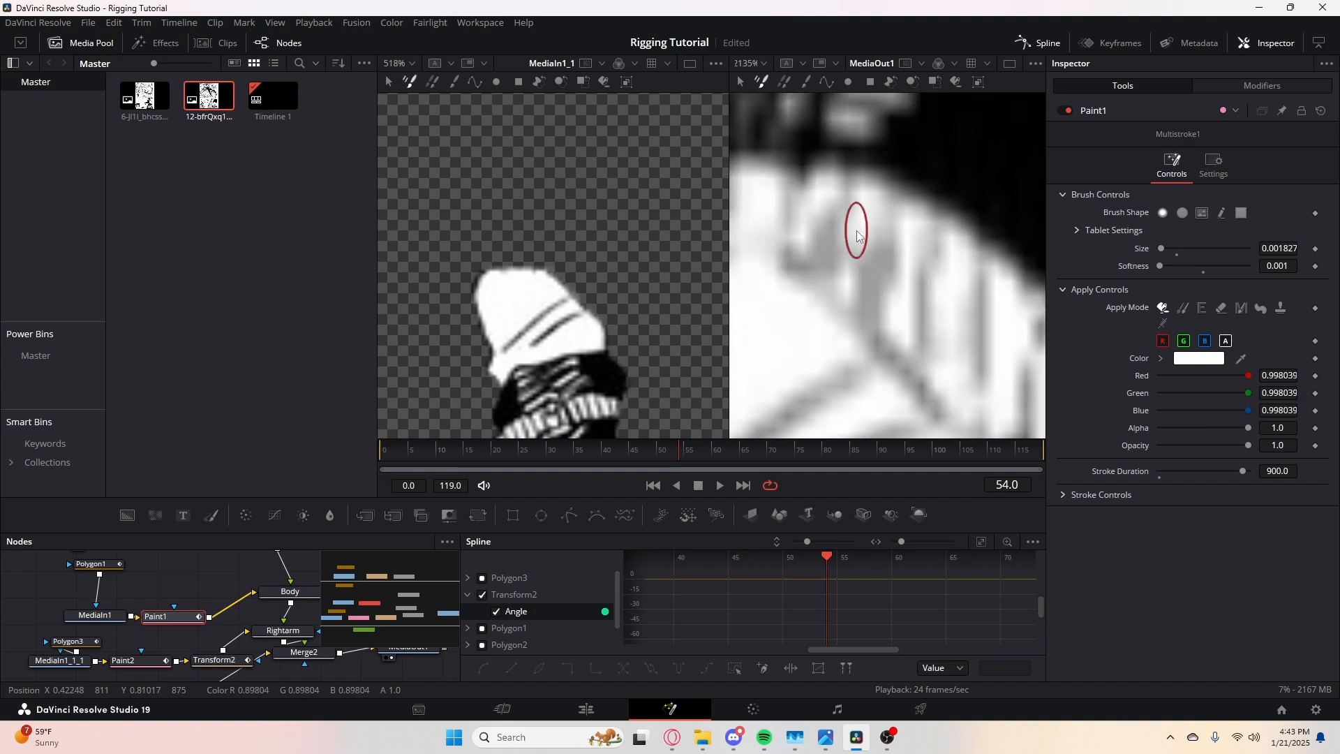
pyautogui.moveTo(856, 224); pyautogui.dragTo(850, 346)
pyautogui.scroll(-2, 914, 321)
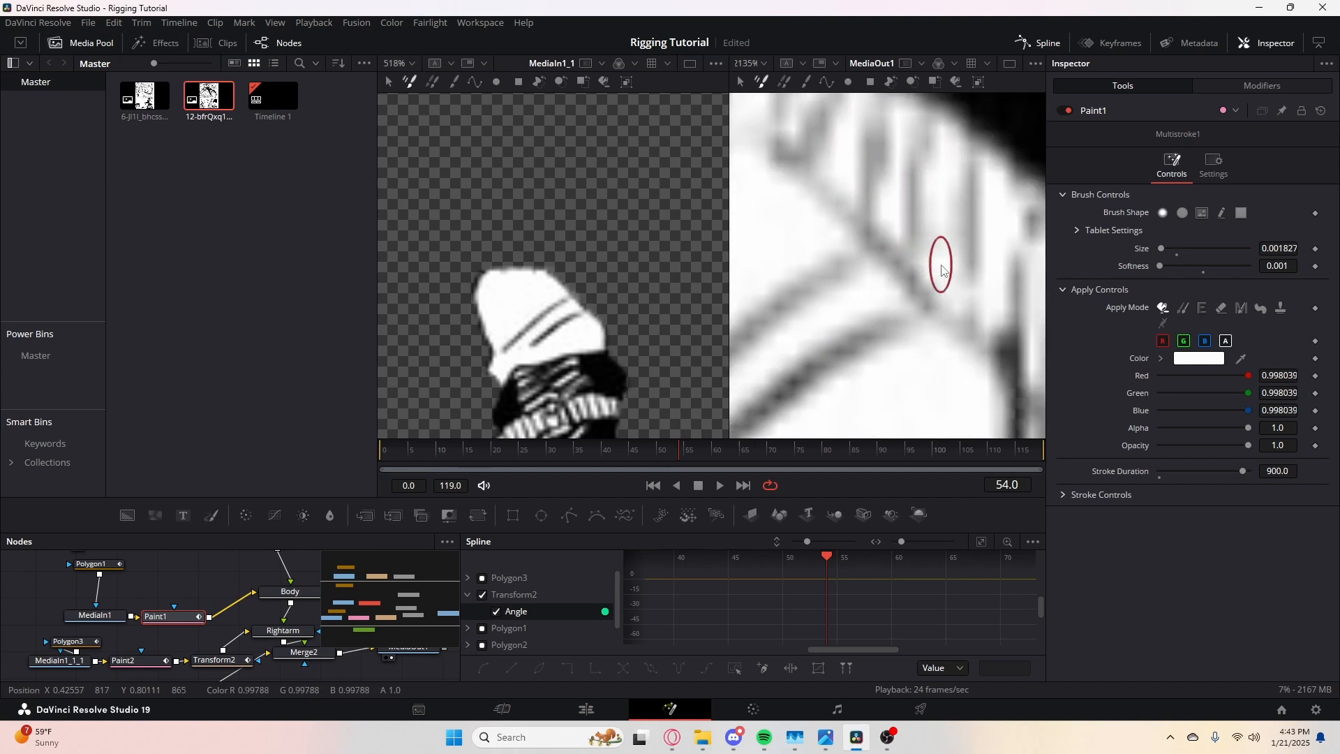
pyautogui.scroll(-2, 924, 323)
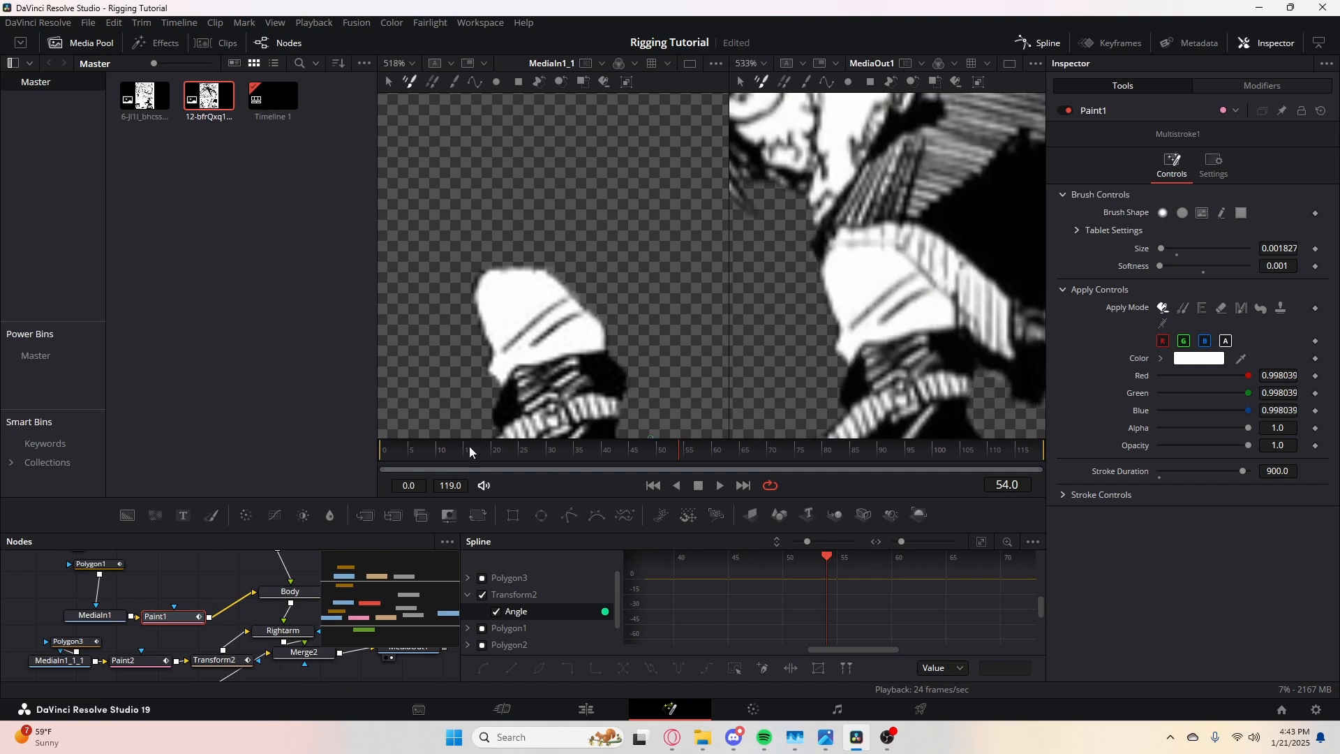
pyautogui.moveTo(469, 452); pyautogui.dragTo(688, 458)
# - Sample a mid grey of about 0.618 as the brush colour, return to frame 0, and show Paint1 in the first viewer
pyautogui.keyDown('alt'); pyautogui.click(842, 350); pyautogui.keyUp('alt')
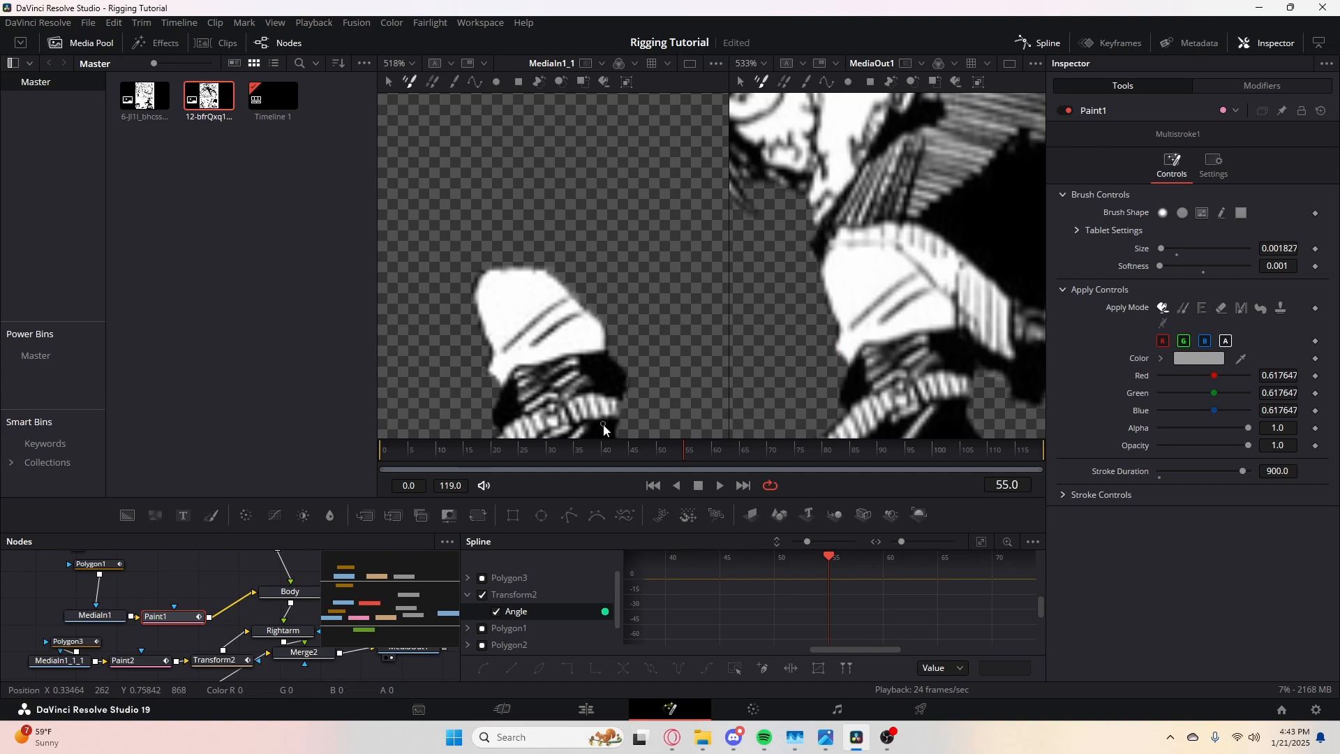
pyautogui.moveTo(606, 451); pyautogui.dragTo(354, 460)
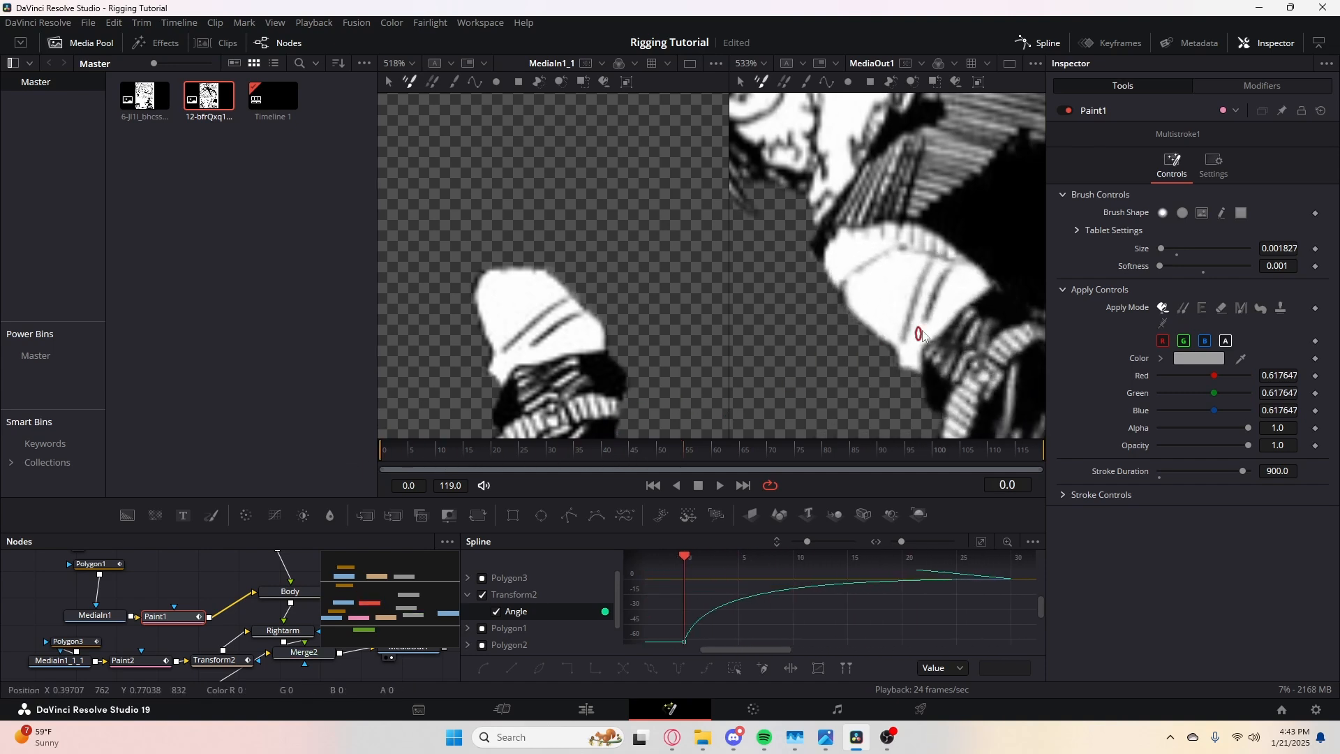
pyautogui.click(153, 630)
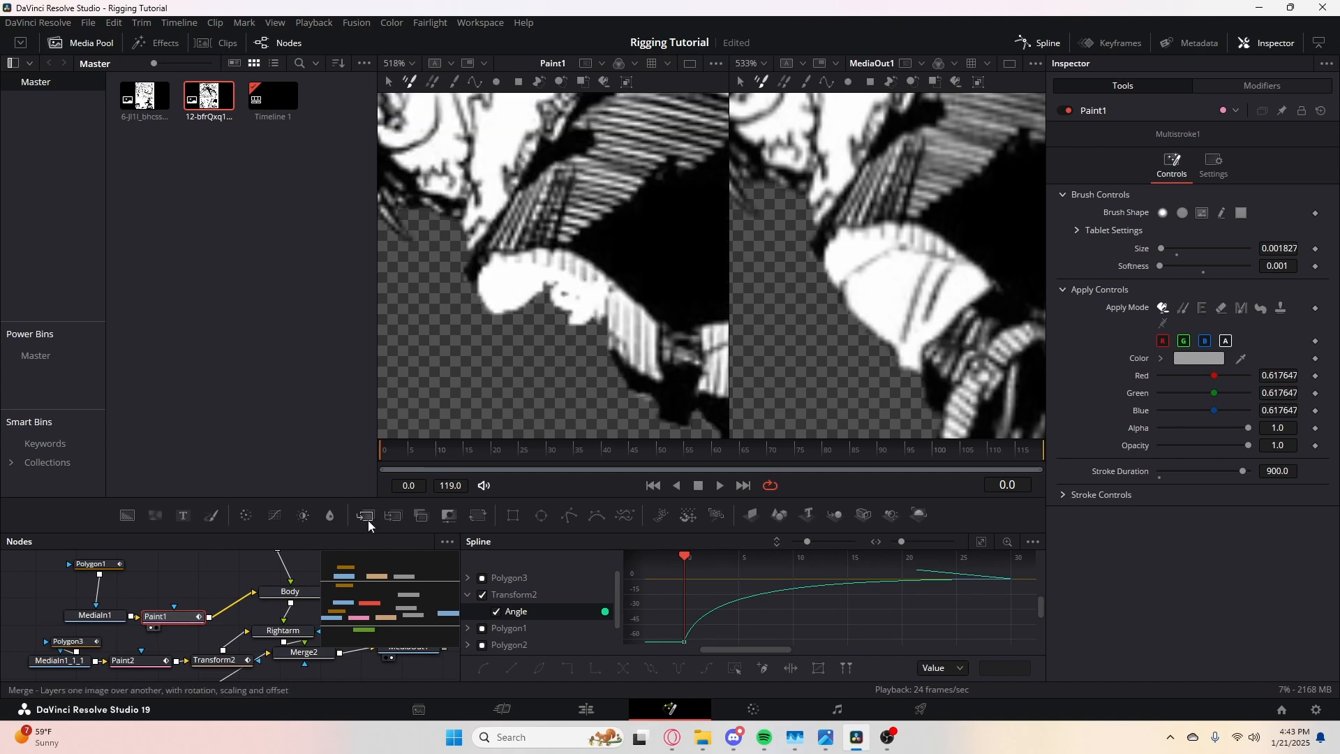
# - Paint vertical grey stripes along the ribbed sleeve band above the left arm's gap in the Paint1 view
pyautogui.scroll(5, 577, 296)
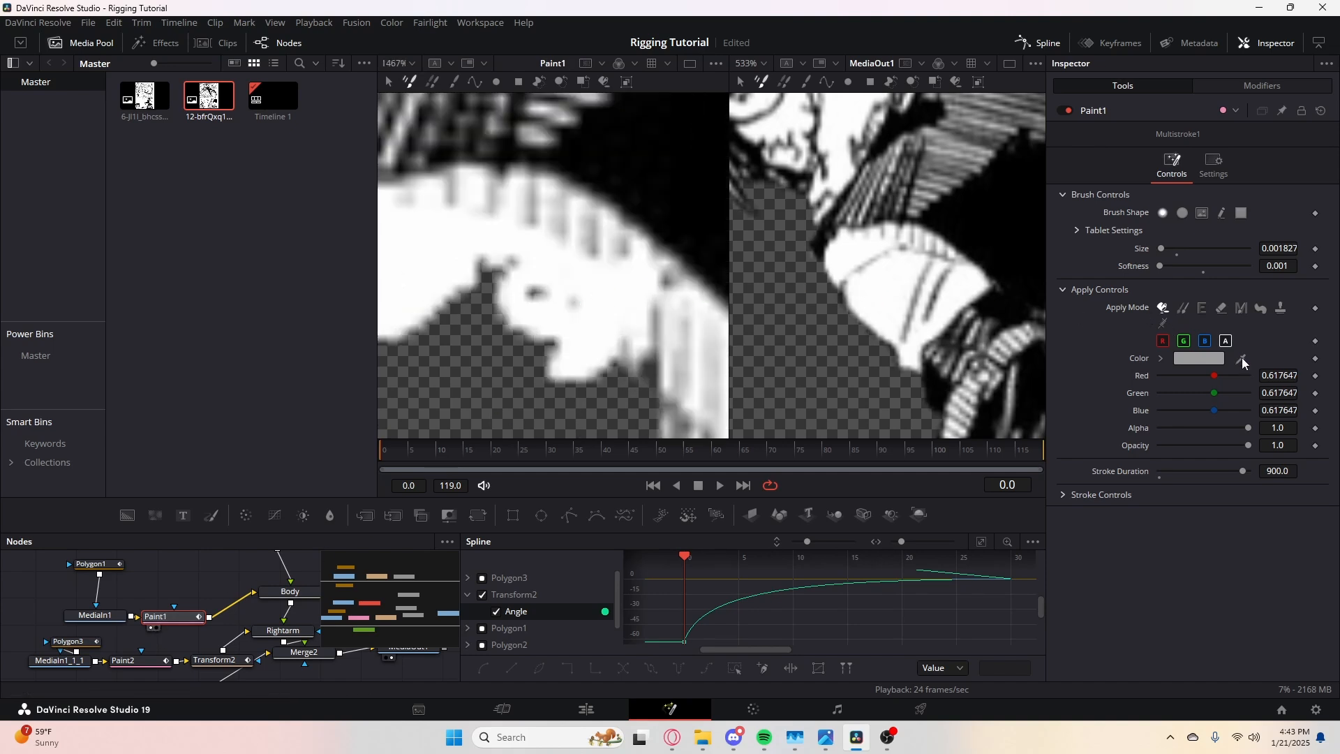
pyautogui.scroll(2, 591, 255)
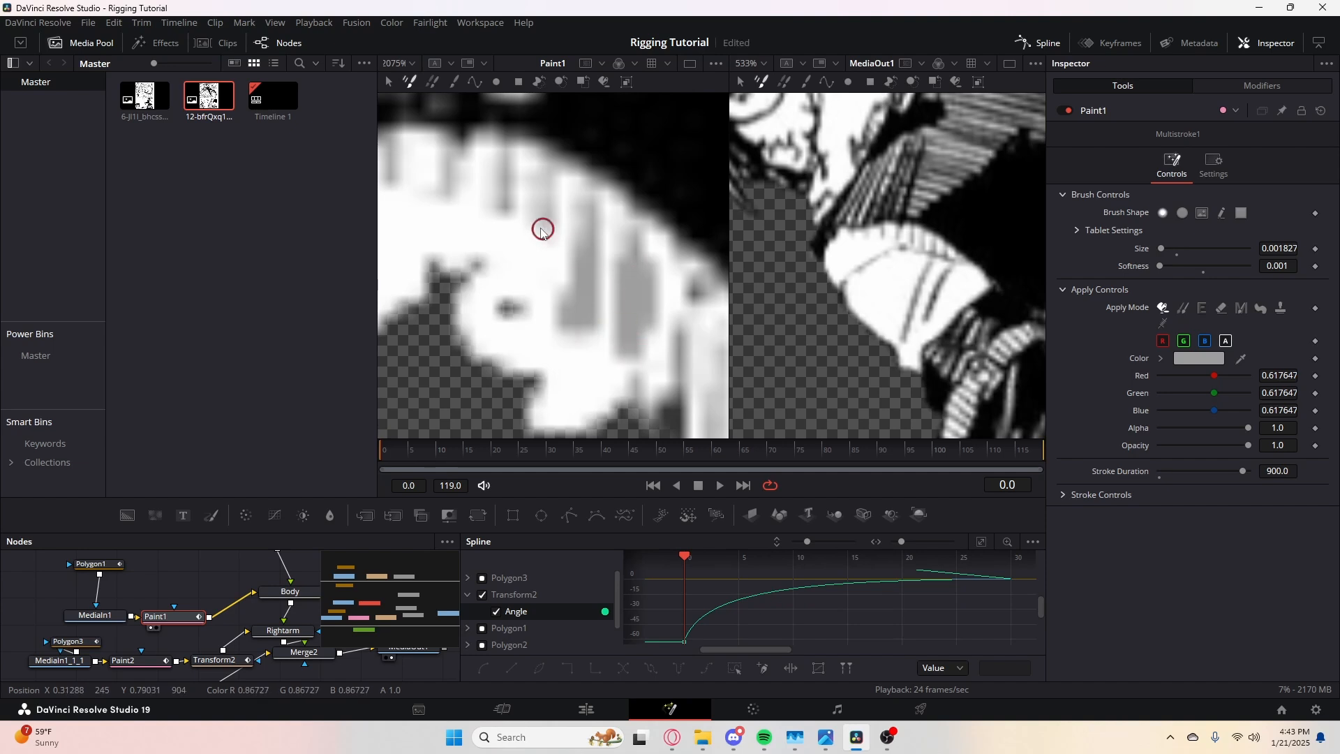
pyautogui.moveTo(542, 230); pyautogui.dragTo(519, 307)
pyautogui.moveTo(498, 203); pyautogui.dragTo(485, 279)
pyautogui.moveTo(450, 192)
pyautogui.mouseDown()
pyautogui.moveTo(434, 239)
pyautogui.moveTo(623, 257)
pyautogui.mouseUp()
pyautogui.moveTo(566, 207); pyautogui.dragTo(558, 271)
pyautogui.moveTo(514, 200); pyautogui.dragTo(500, 278)
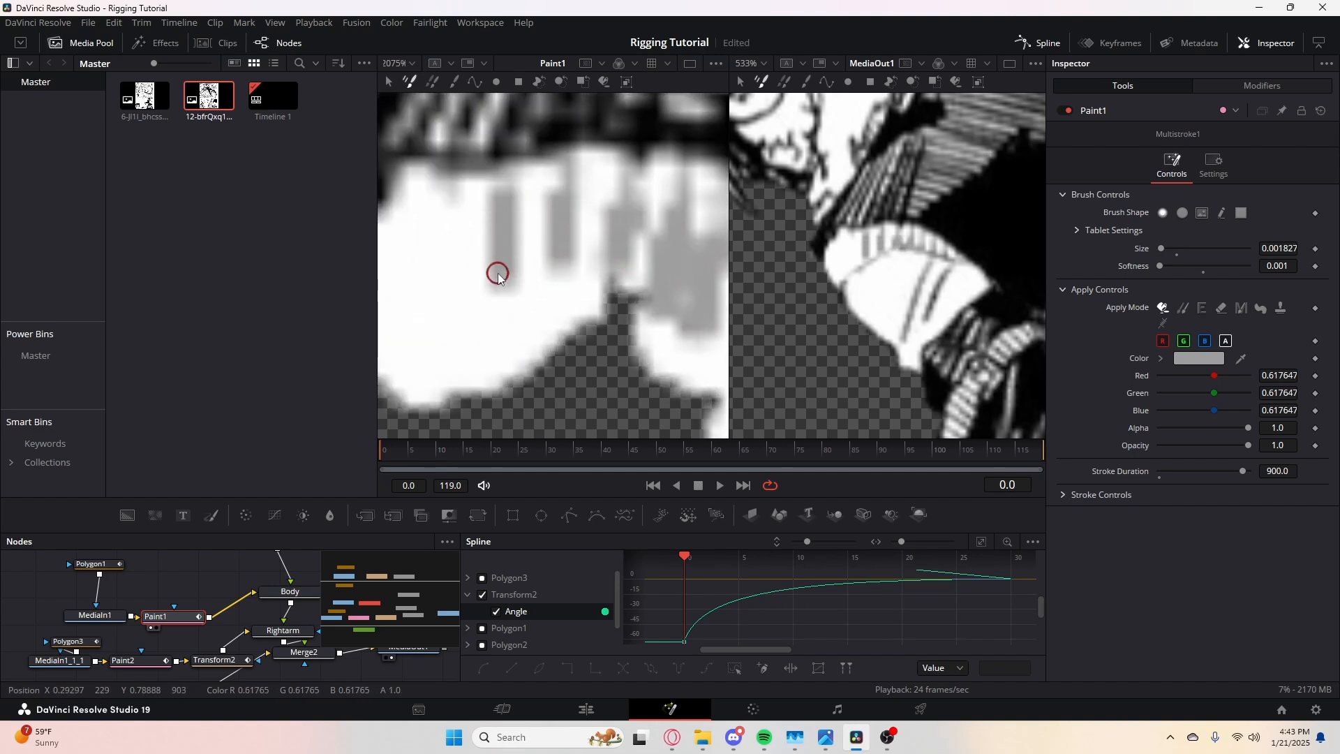
pyautogui.moveTo(463, 202); pyautogui.dragTo(445, 272)
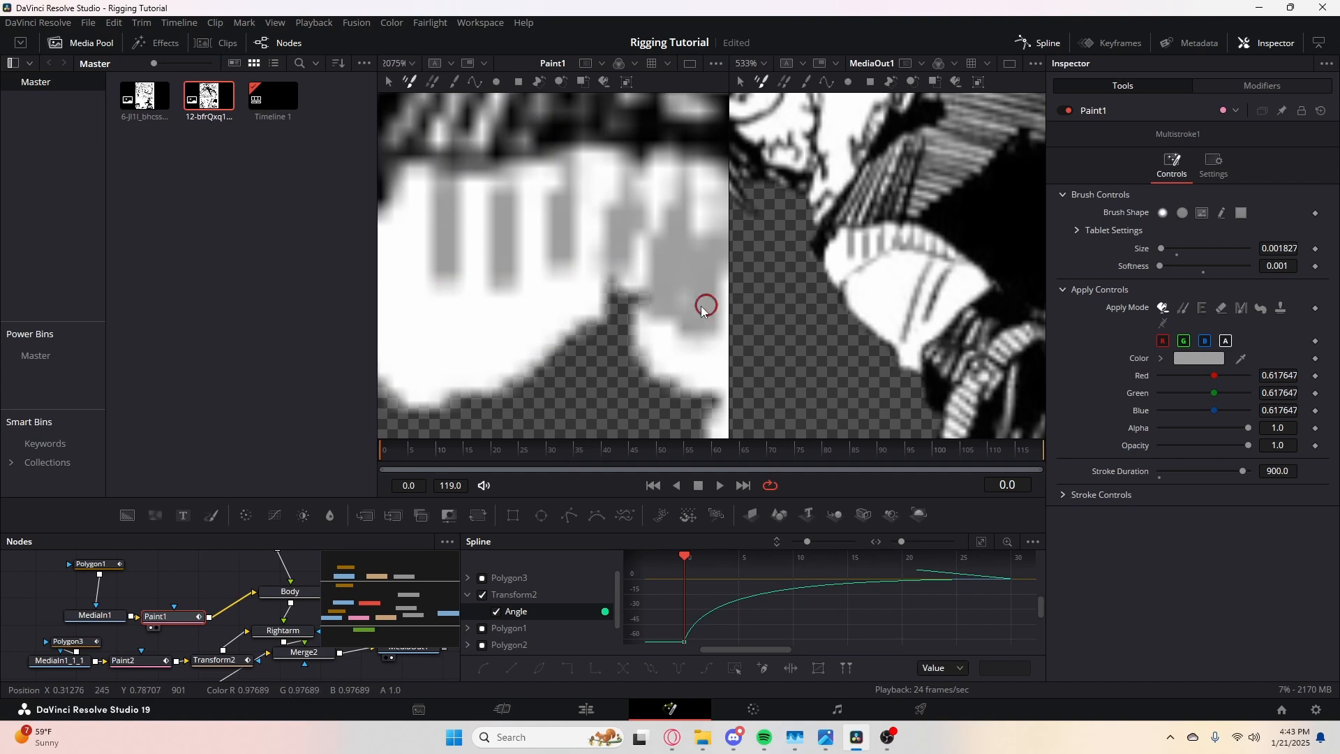
# - Sample white, about 0.996 per channel, and paint strokes between the grey stripes of the ribbed sleeve band in the Paint1 view
pyautogui.moveTo(707, 306); pyautogui.dragTo(646, 307)
pyautogui.moveTo(1163, 358); pyautogui.dragTo(653, 360)
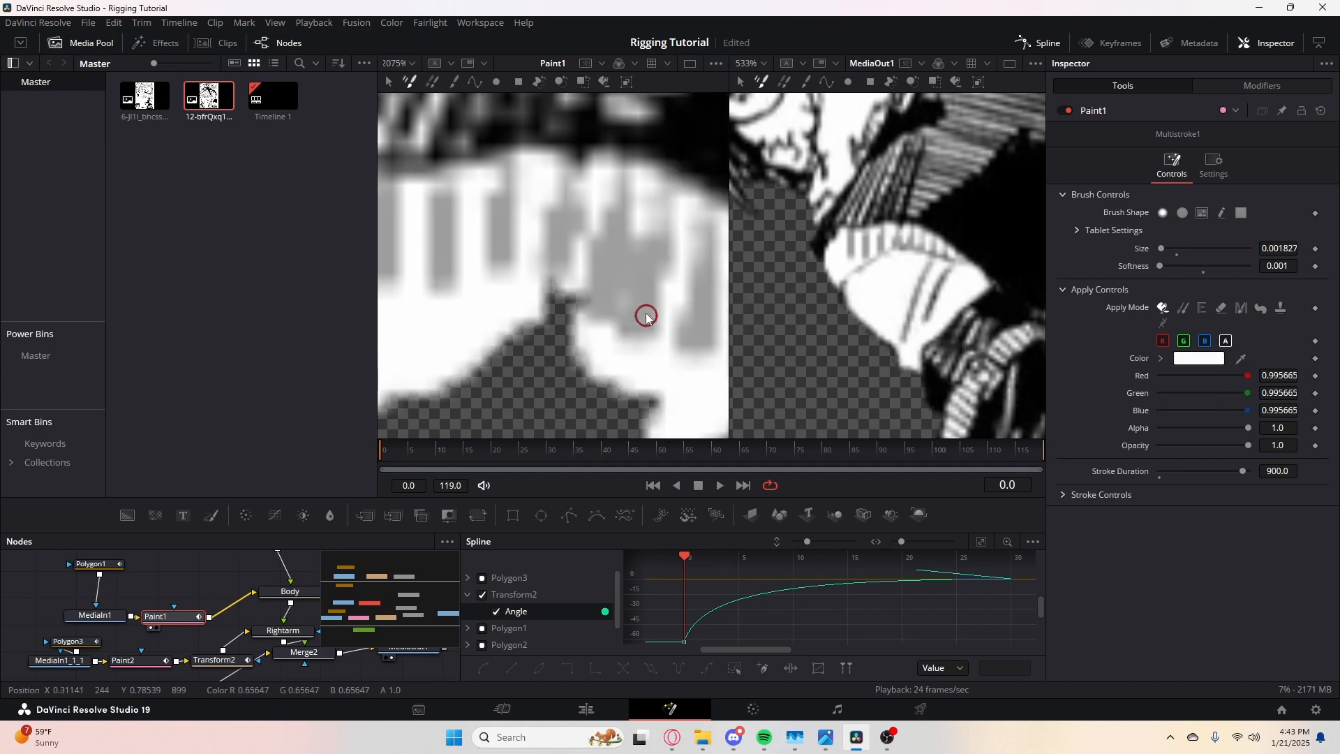
pyautogui.moveTo(644, 210); pyautogui.dragTo(635, 333)
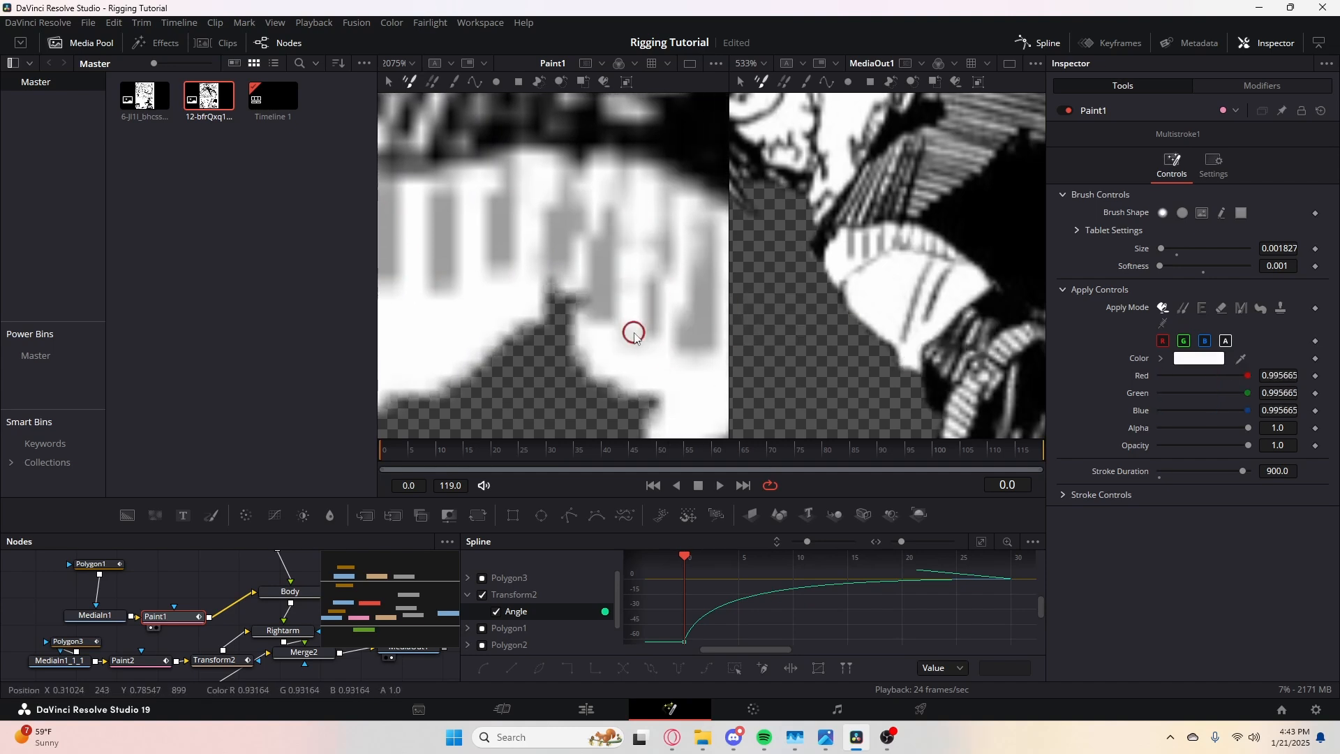
pyautogui.moveTo(690, 254); pyautogui.dragTo(689, 352)
pyautogui.moveTo(648, 325); pyautogui.dragTo(584, 296)
pyautogui.moveTo(667, 245)
pyautogui.mouseDown()
pyautogui.moveTo(666, 343)
pyautogui.moveTo(703, 320)
pyautogui.moveTo(588, 303)
pyautogui.moveTo(612, 273)
pyautogui.moveTo(598, 311)
pyautogui.mouseUp()
pyautogui.moveTo(659, 282); pyautogui.dragTo(838, 356)
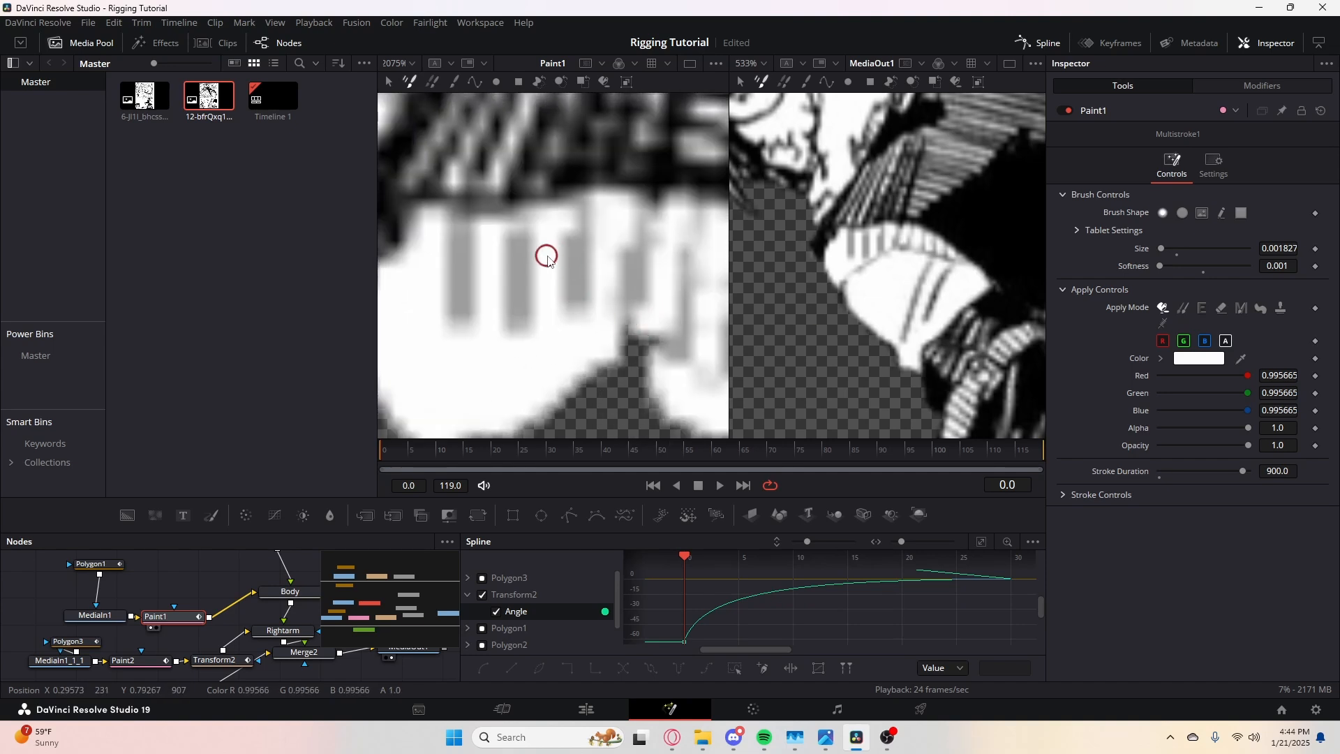
pyautogui.scroll(-1, 616, 274)
pyautogui.moveTo(643, 290); pyautogui.dragTo(654, 259)
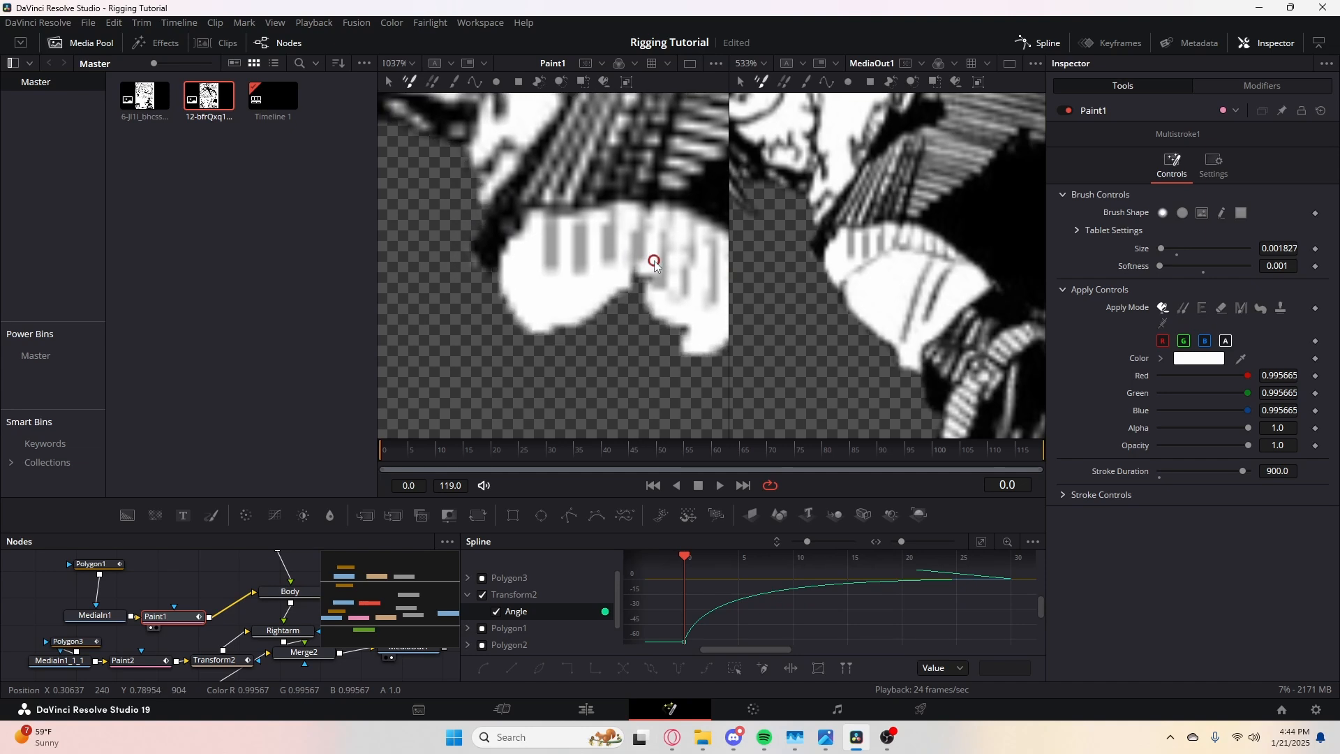
pyautogui.scroll(-1, 653, 286)
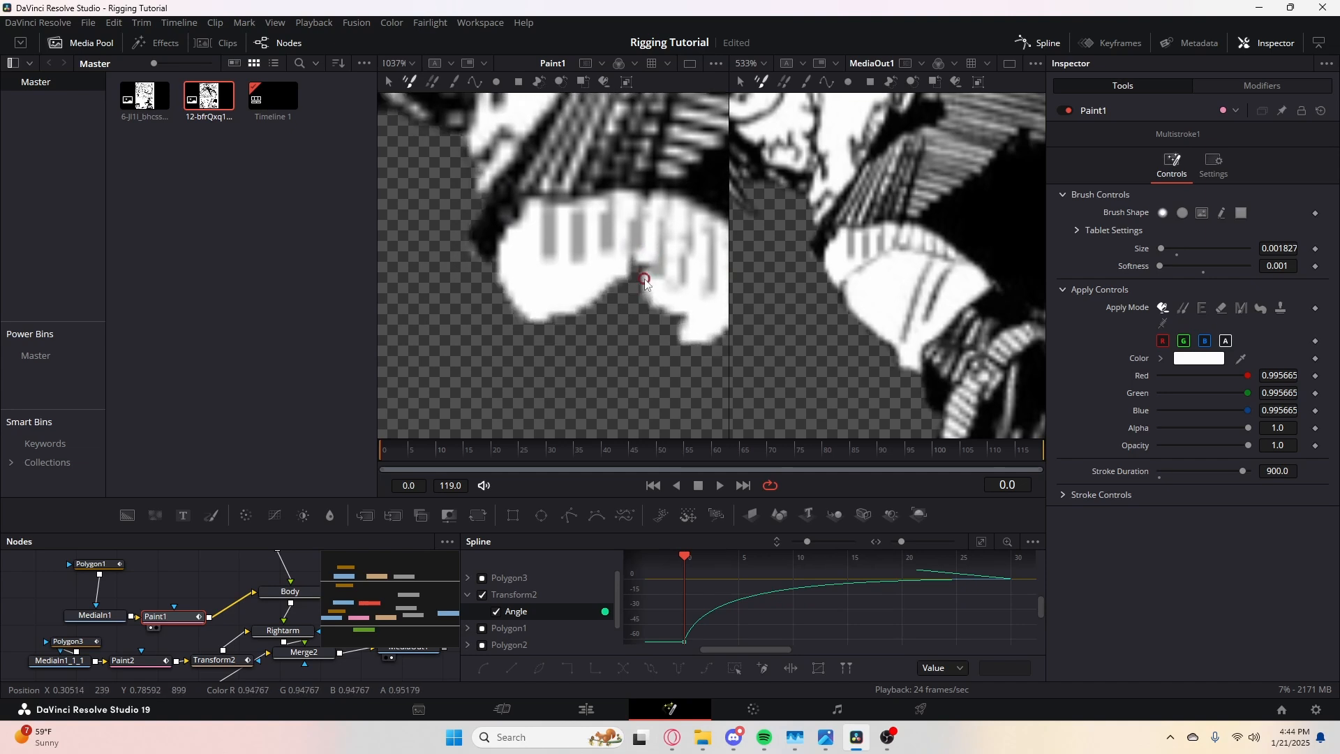
# - Insert a Paint node directly after MediaIn1_1 in the left arm's branch
pyautogui.moveTo(227, 588); pyautogui.dragTo(259, 659)
pyautogui.click(145, 614)
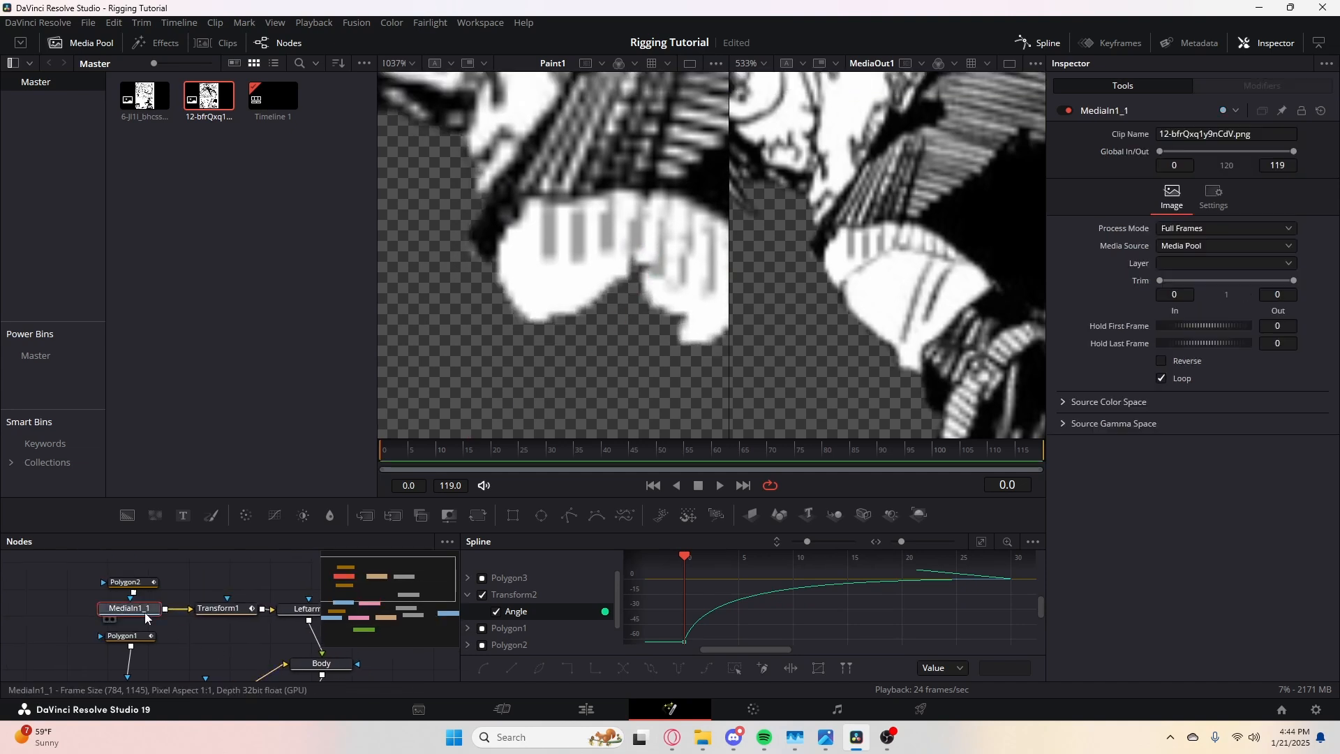
pyautogui.scroll(1, 949, 248)
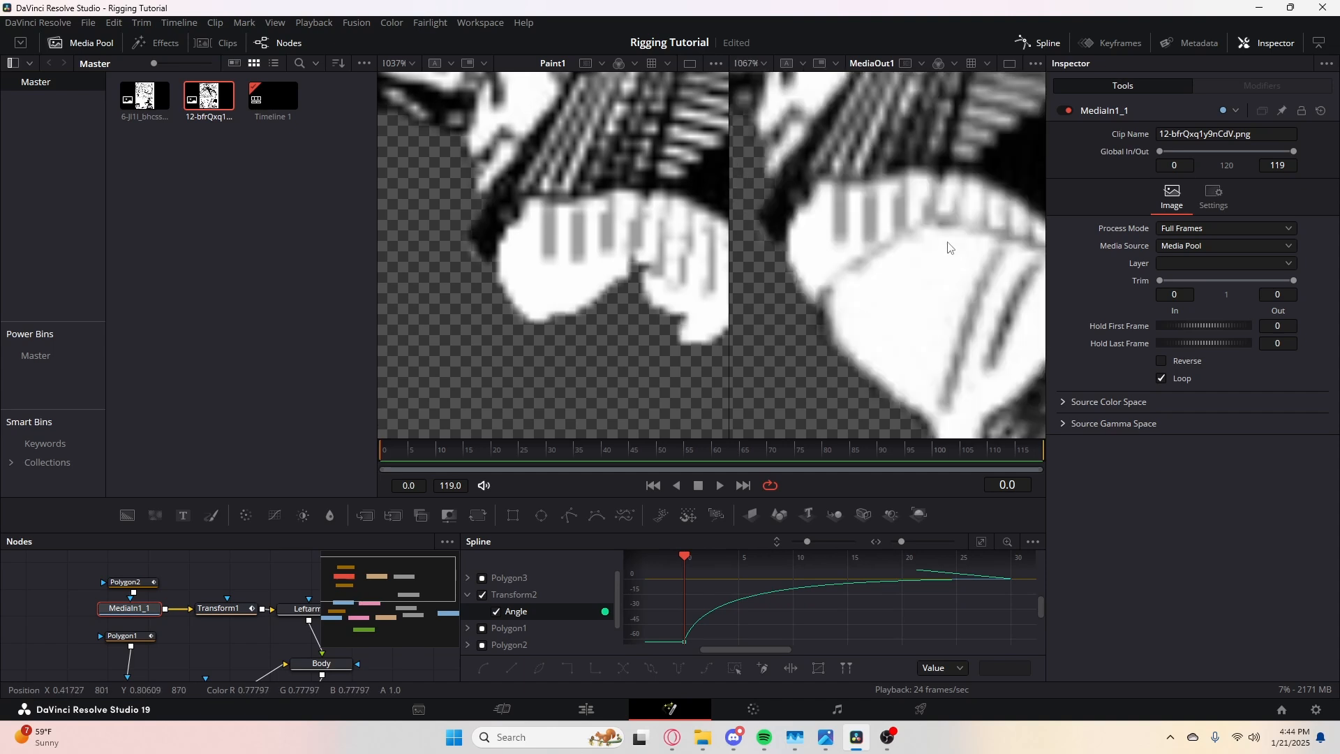
pyautogui.scroll(-2, 907, 230)
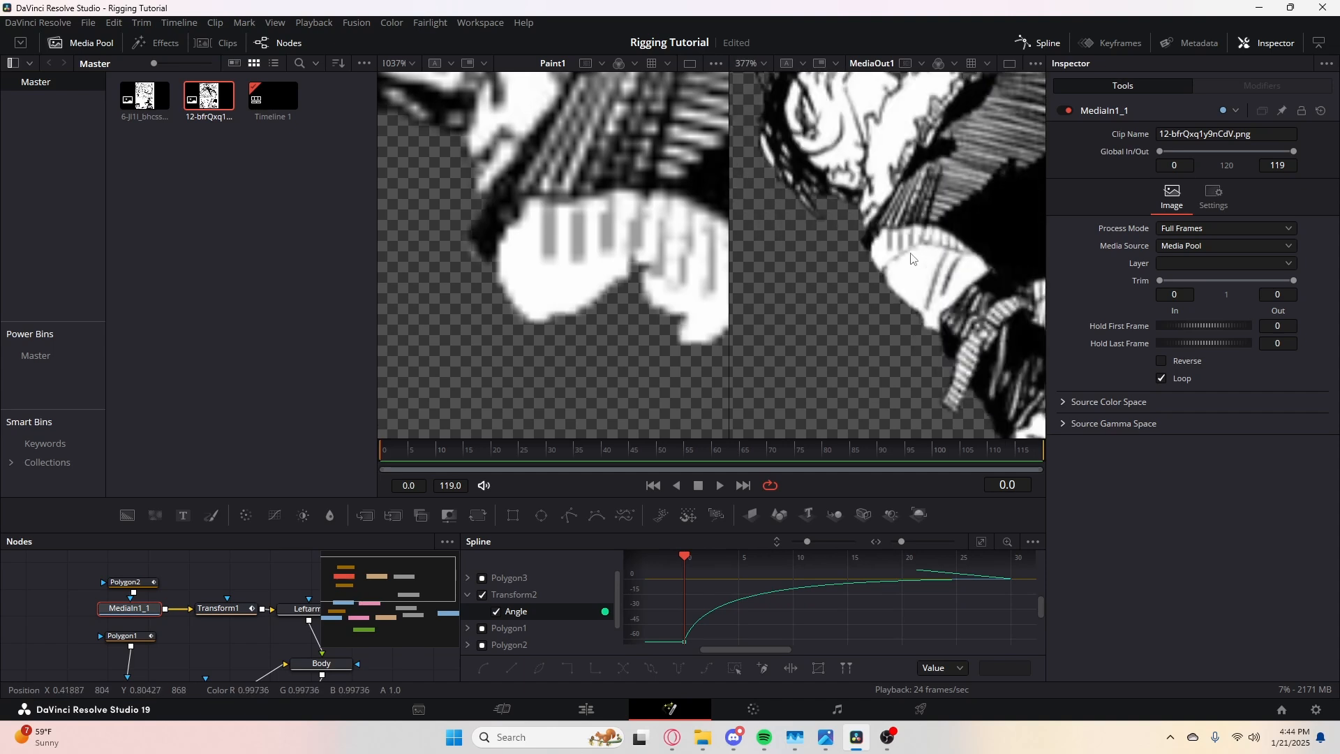
pyautogui.hotkey('shift', 'space')
pyautogui.write('paint')
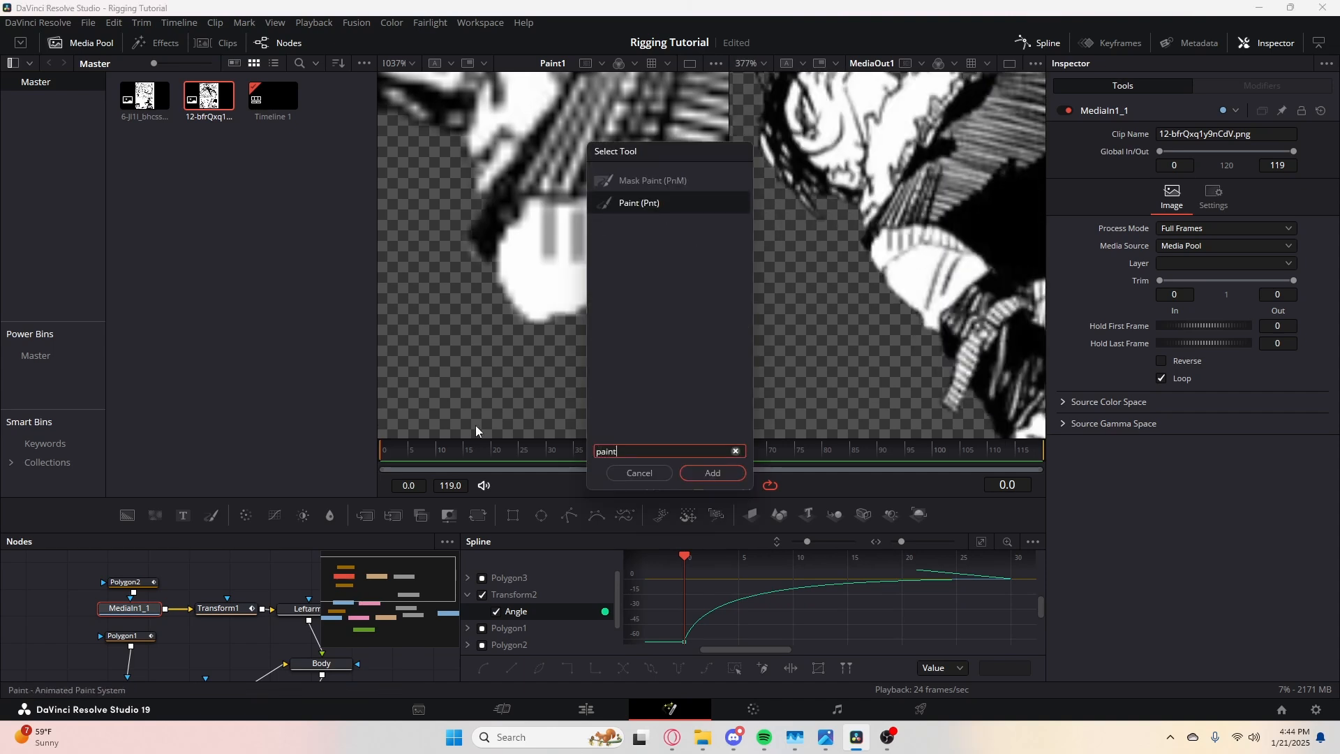
pyautogui.press('Return')
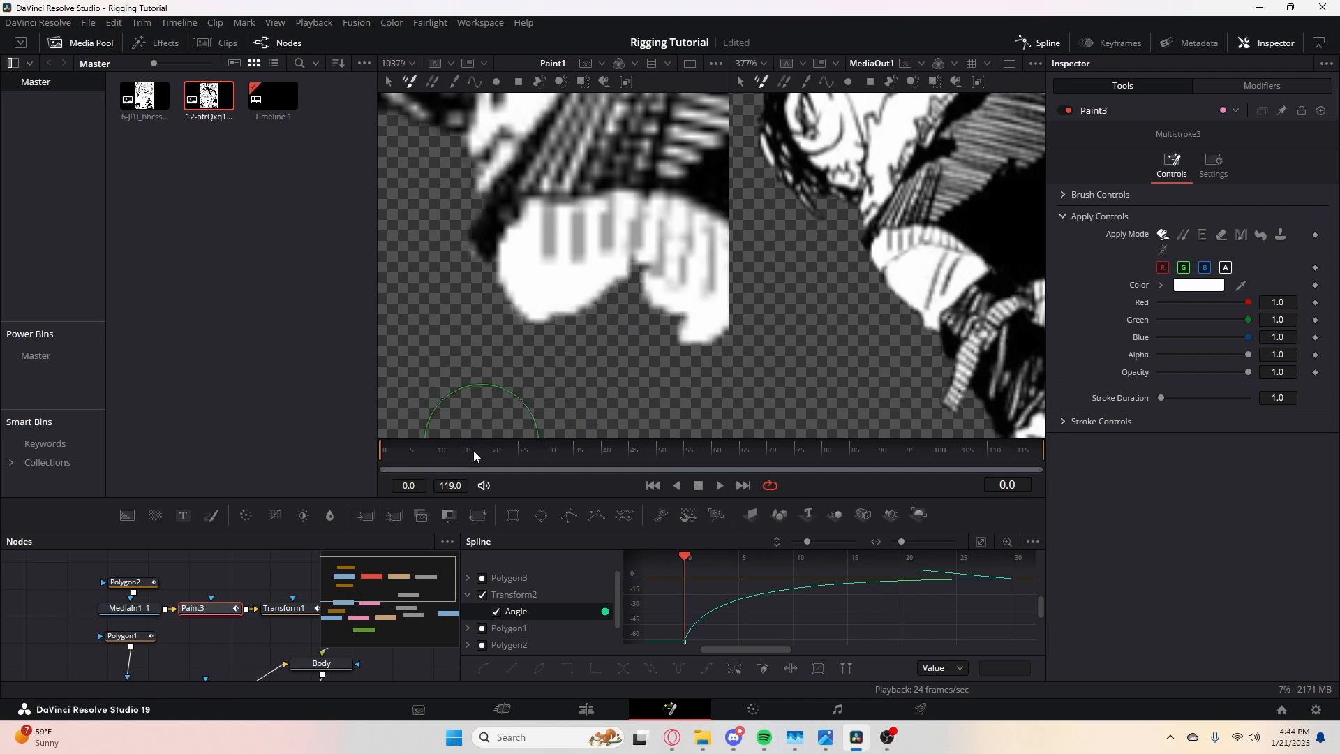
# - Set Paint3's stroke duration to 900 frames
pyautogui.click(1071, 199)
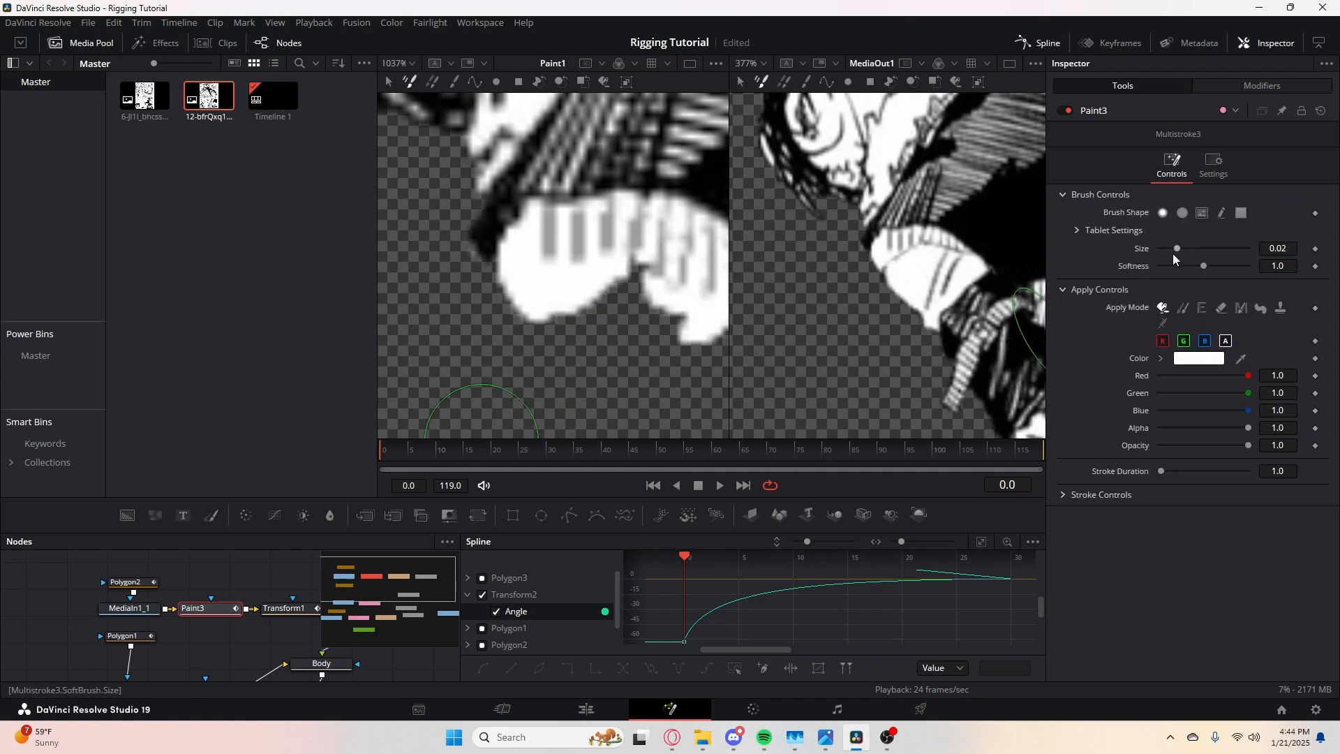
pyautogui.click(1072, 199)
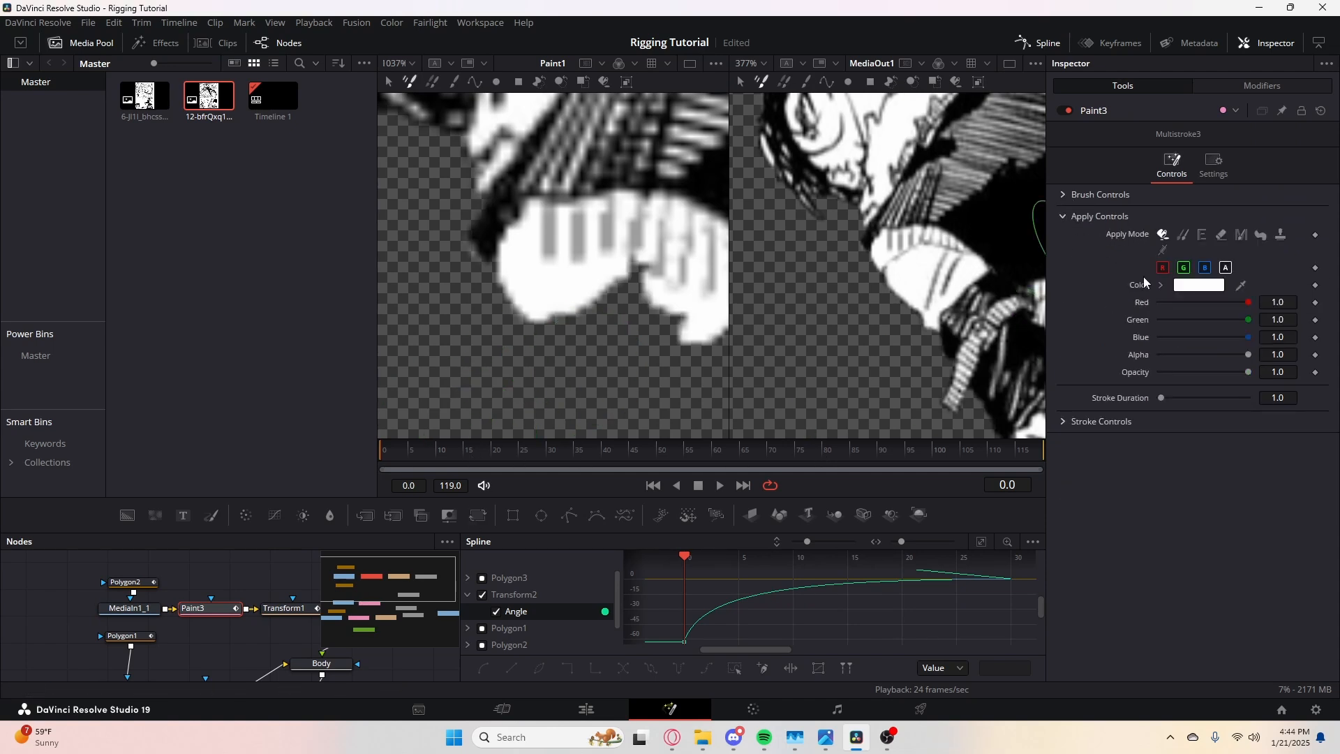
pyautogui.moveTo(1166, 398); pyautogui.dragTo(1249, 398)
pyautogui.click(1287, 398)
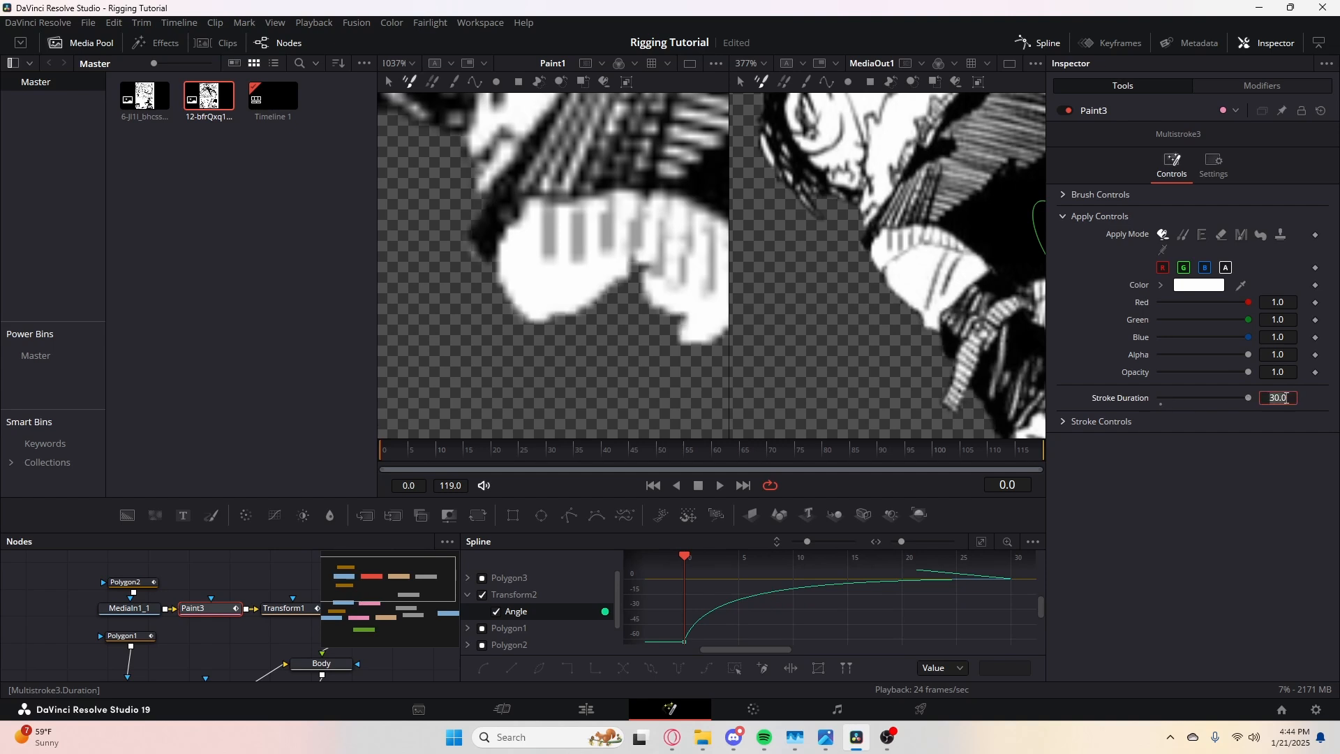
pyautogui.press('Tab')
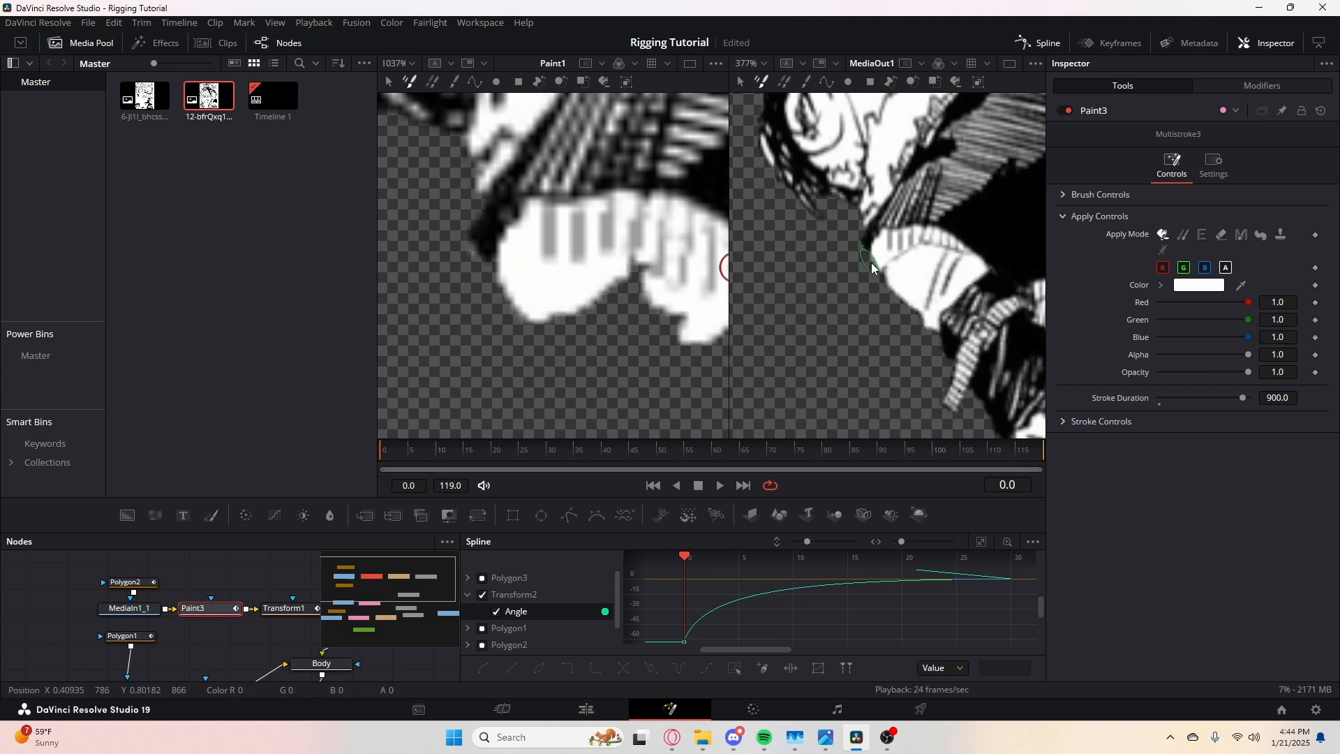
# - Show Paint3 in the first viewer and paint white over the dark outline around the top of the left arm's sleeve
pyautogui.click(187, 619)
pyautogui.scroll(5, 532, 286)
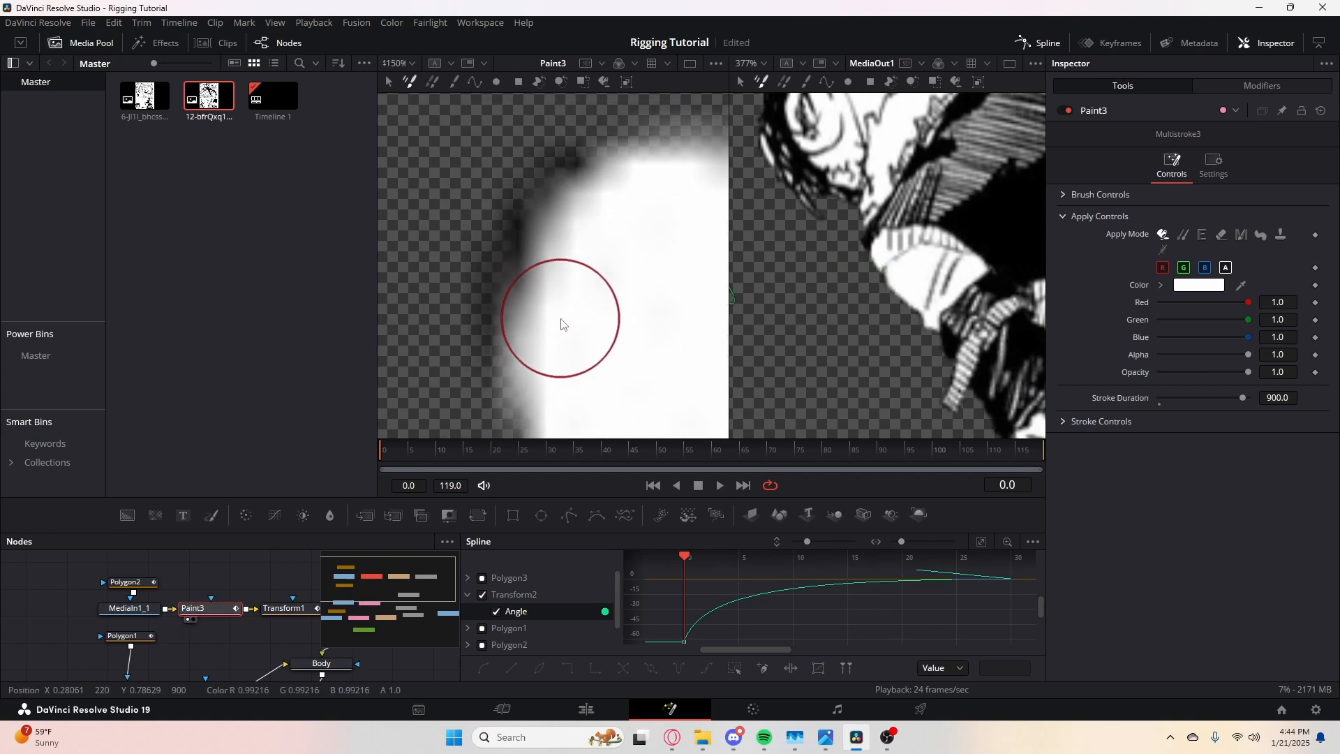
pyautogui.moveTo(554, 328)
pyautogui.mouseDown()
pyautogui.moveTo(560, 267)
pyautogui.moveTo(617, 226)
pyautogui.mouseUp()
pyautogui.scroll(8, 852, 272)
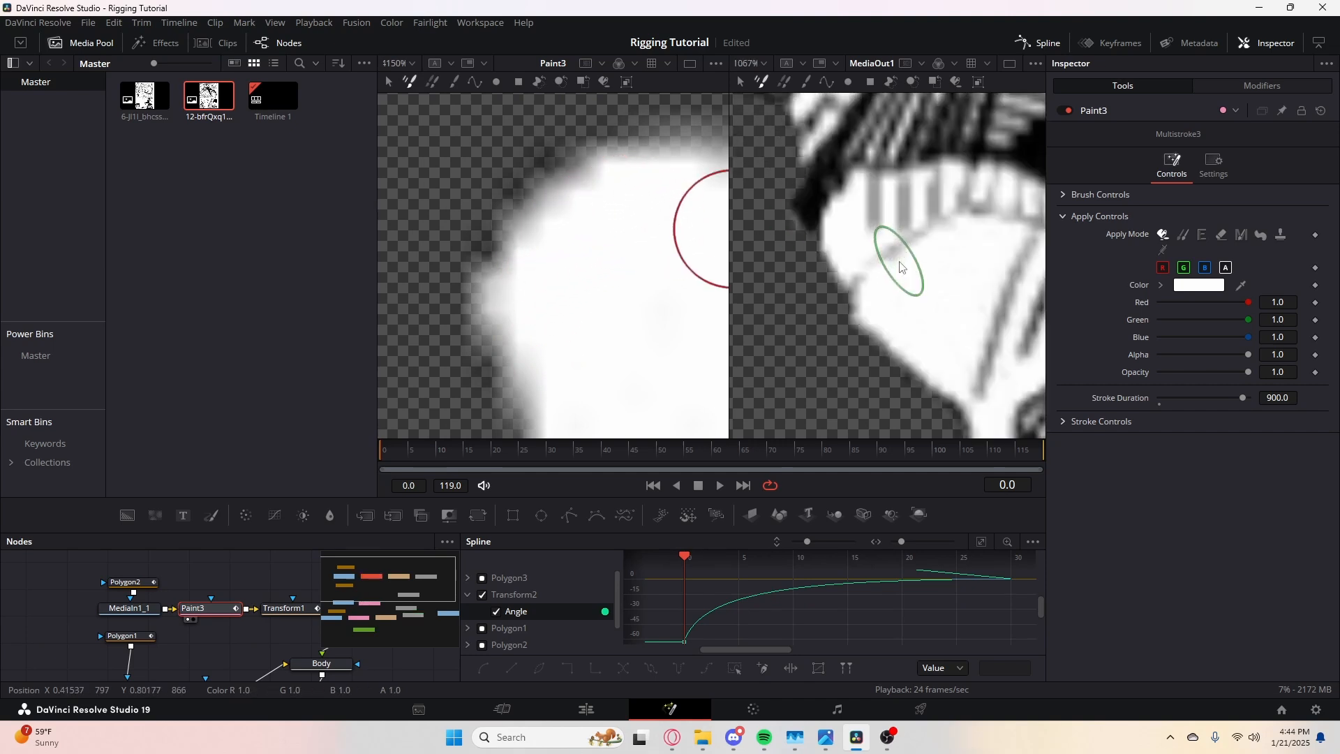
pyautogui.moveTo(524, 290)
pyautogui.mouseDown()
pyautogui.moveTo(567, 215)
pyautogui.moveTo(689, 169)
pyautogui.moveTo(695, 154)
pyautogui.mouseUp()
pyautogui.moveTo(696, 154)
pyautogui.mouseDown()
pyautogui.moveTo(662, 193)
pyautogui.moveTo(530, 262)
pyautogui.moveTo(571, 277)
pyautogui.moveTo(670, 260)
pyautogui.moveTo(537, 315)
pyautogui.moveTo(682, 320)
pyautogui.moveTo(495, 318)
pyautogui.moveTo(616, 341)
pyautogui.moveTo(734, 336)
pyautogui.moveTo(623, 347)
pyautogui.moveTo(703, 366)
pyautogui.mouseUp()
pyautogui.scroll(-1, 631, 335)
pyautogui.scroll(-5, 887, 336)
pyautogui.moveTo(686, 360)
pyautogui.mouseDown()
pyautogui.moveTo(534, 265)
pyautogui.moveTo(603, 348)
pyautogui.moveTo(597, 312)
pyautogui.moveTo(693, 329)
pyautogui.mouseUp()
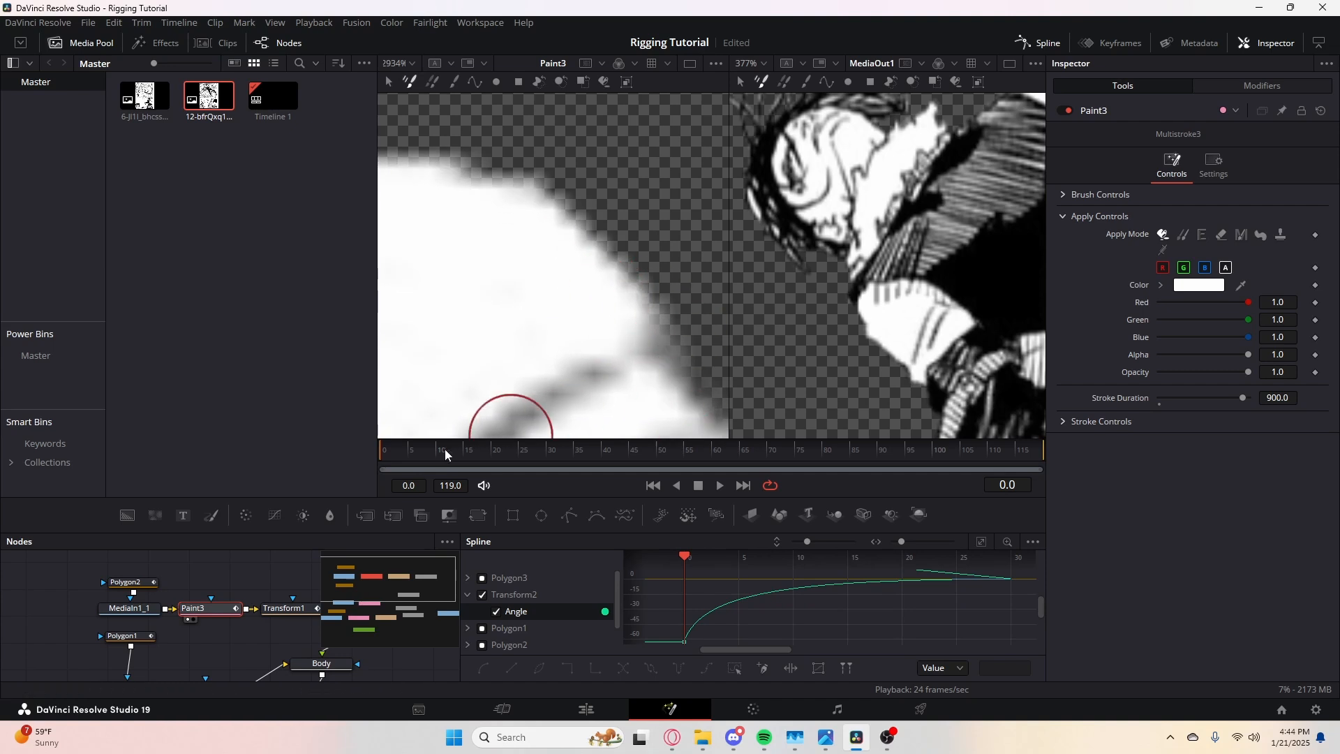
# - Scrub to frame 57 and sample a mid grey of about 0.572 per channel as Paint3's brush colour
pyautogui.moveTo(445, 450)
pyautogui.mouseDown()
pyautogui.moveTo(622, 453)
pyautogui.moveTo(380, 455)
pyautogui.moveTo(680, 463)
pyautogui.moveTo(381, 462)
pyautogui.moveTo(700, 463)
pyautogui.mouseUp()
pyautogui.scroll(-5, 670, 251)
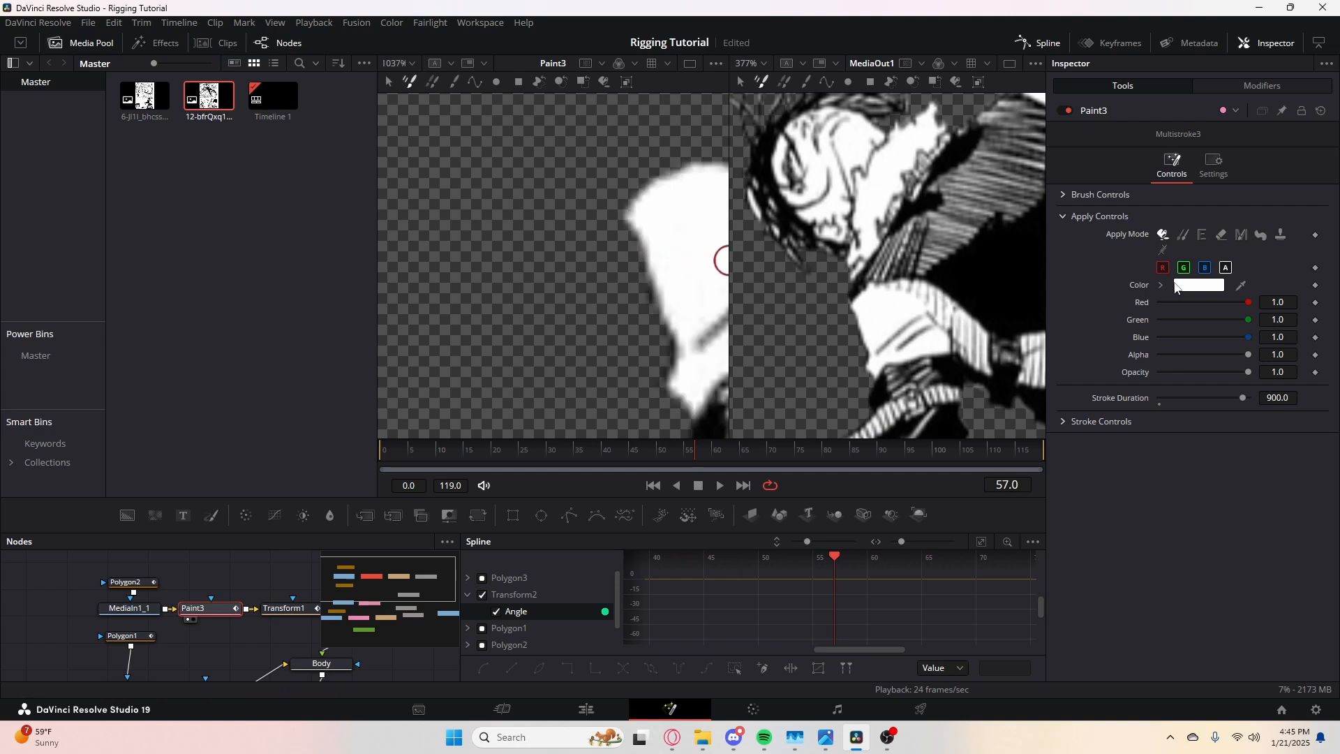
pyautogui.moveTo(1242, 289); pyautogui.dragTo(929, 319)
pyautogui.scroll(5, 823, 320)
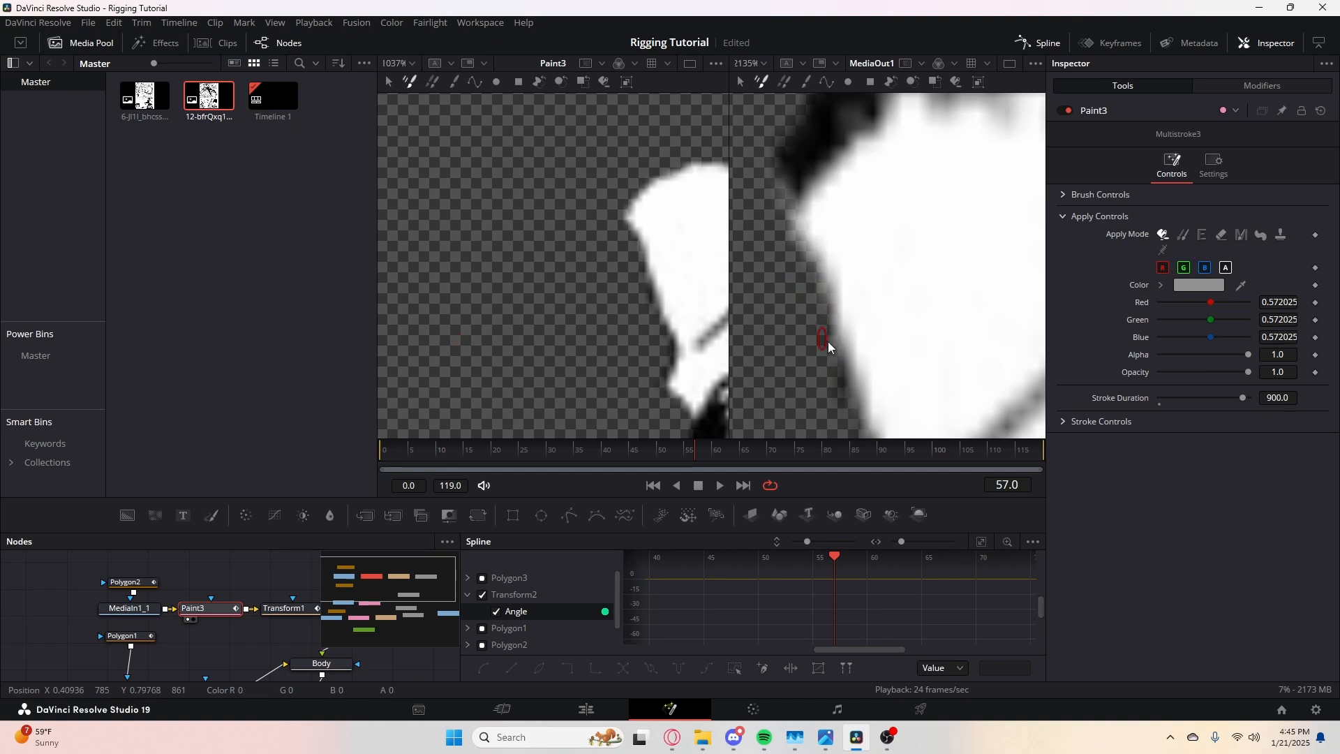
pyautogui.scroll(3, 653, 278)
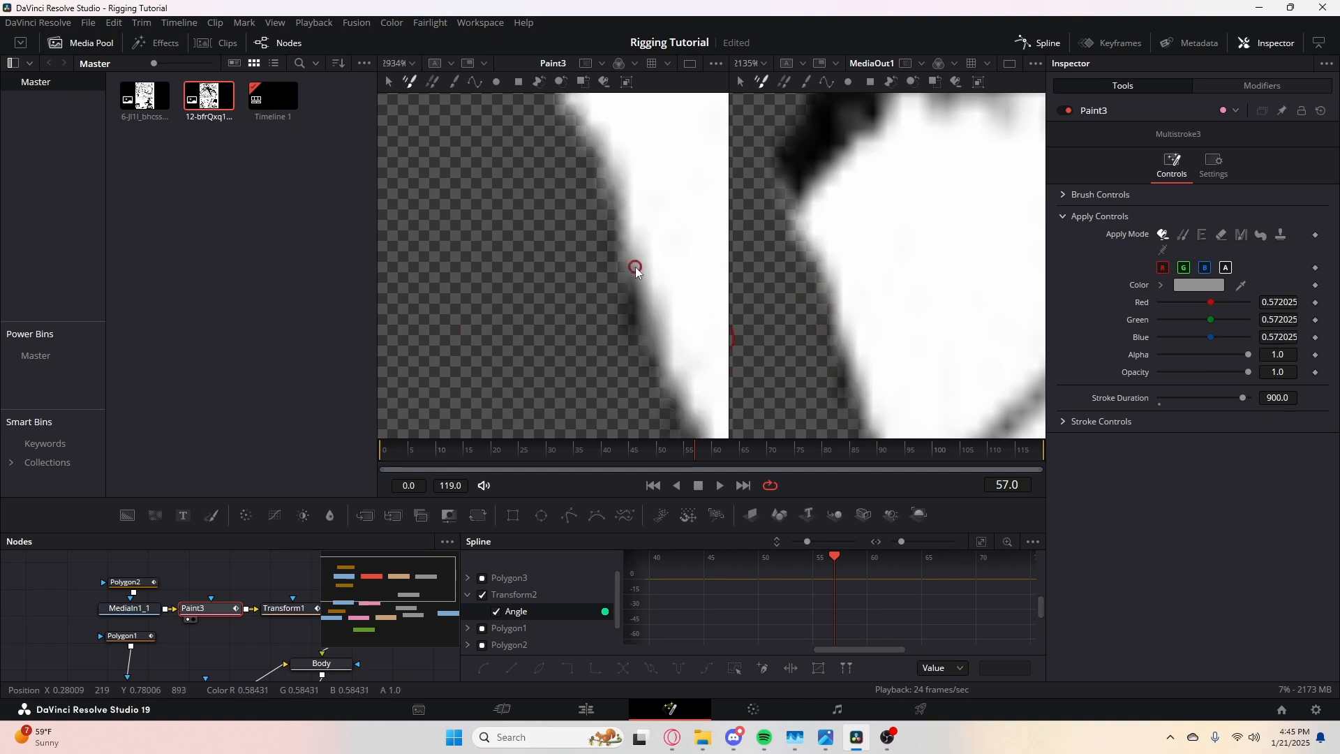
# - Try painting a grey stroke along the outer edge of the left arm's upper sleeve in the Paint3 view
pyautogui.moveTo(631, 237); pyautogui.dragTo(574, 123)
pyautogui.moveTo(574, 122)
pyautogui.mouseDown()
pyautogui.moveTo(665, 328)
pyautogui.moveTo(686, 338)
pyautogui.moveTo(636, 234)
pyautogui.mouseUp()
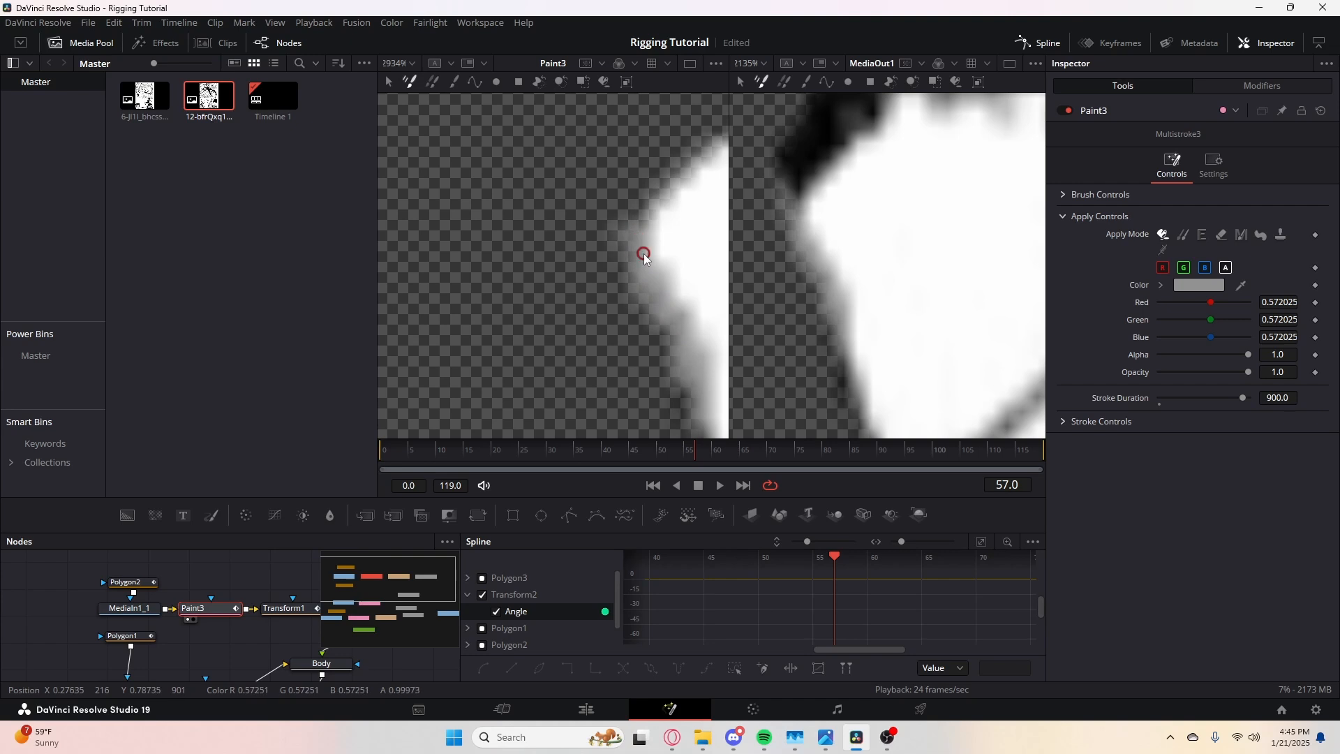
pyautogui.scroll(-2, 692, 316)
pyautogui.scroll(-6, 787, 309)
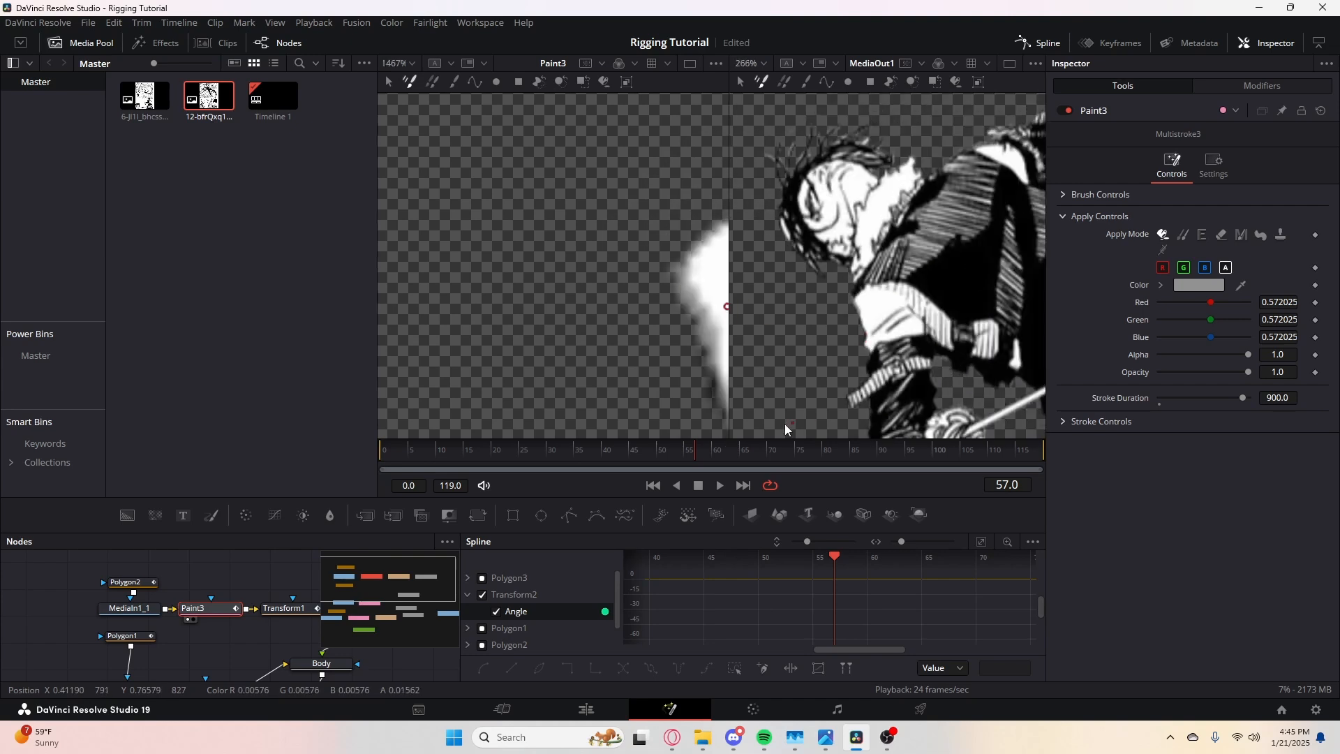
# - Return to frame 0 and paint a grey outline along the outer edge of the left arm's upper sleeve
pyautogui.moveTo(702, 446)
pyautogui.mouseDown()
pyautogui.moveTo(853, 458)
pyautogui.moveTo(361, 455)
pyautogui.moveTo(710, 458)
pyautogui.mouseUp()
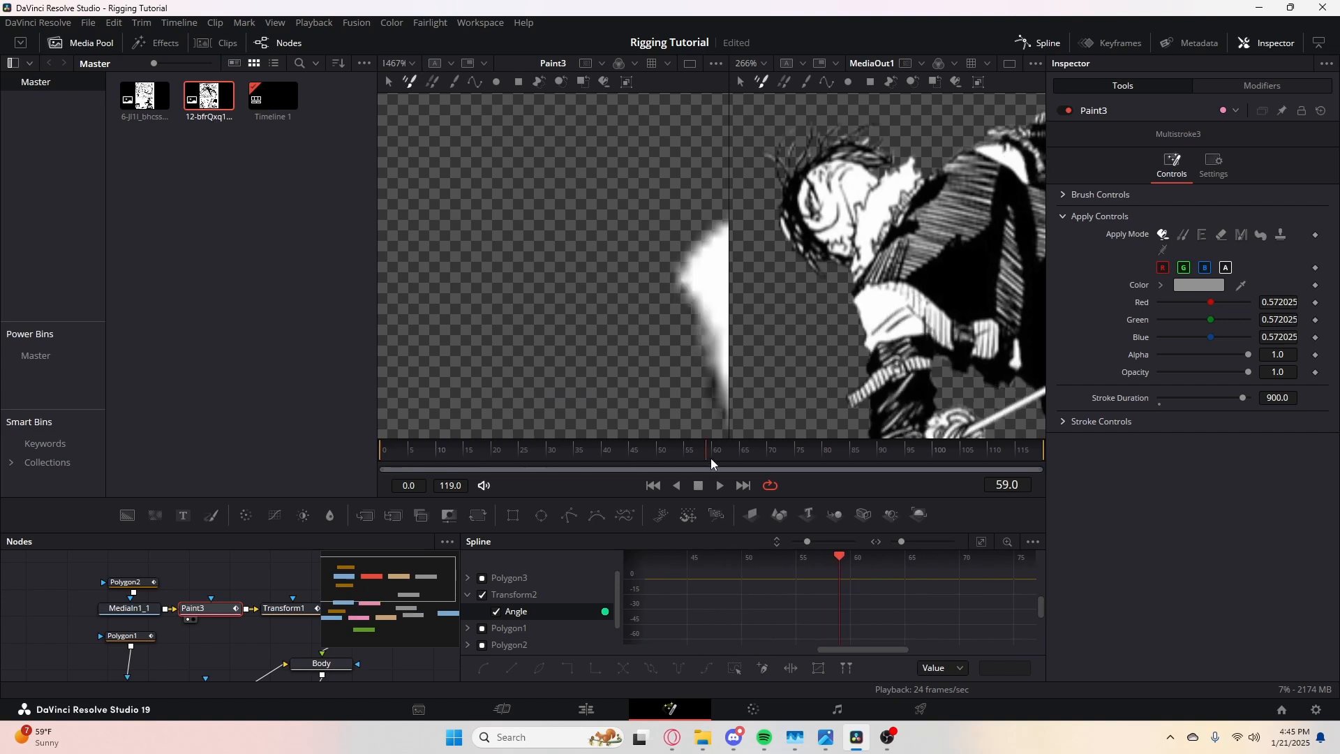
pyautogui.moveTo(710, 458); pyautogui.dragTo(356, 468)
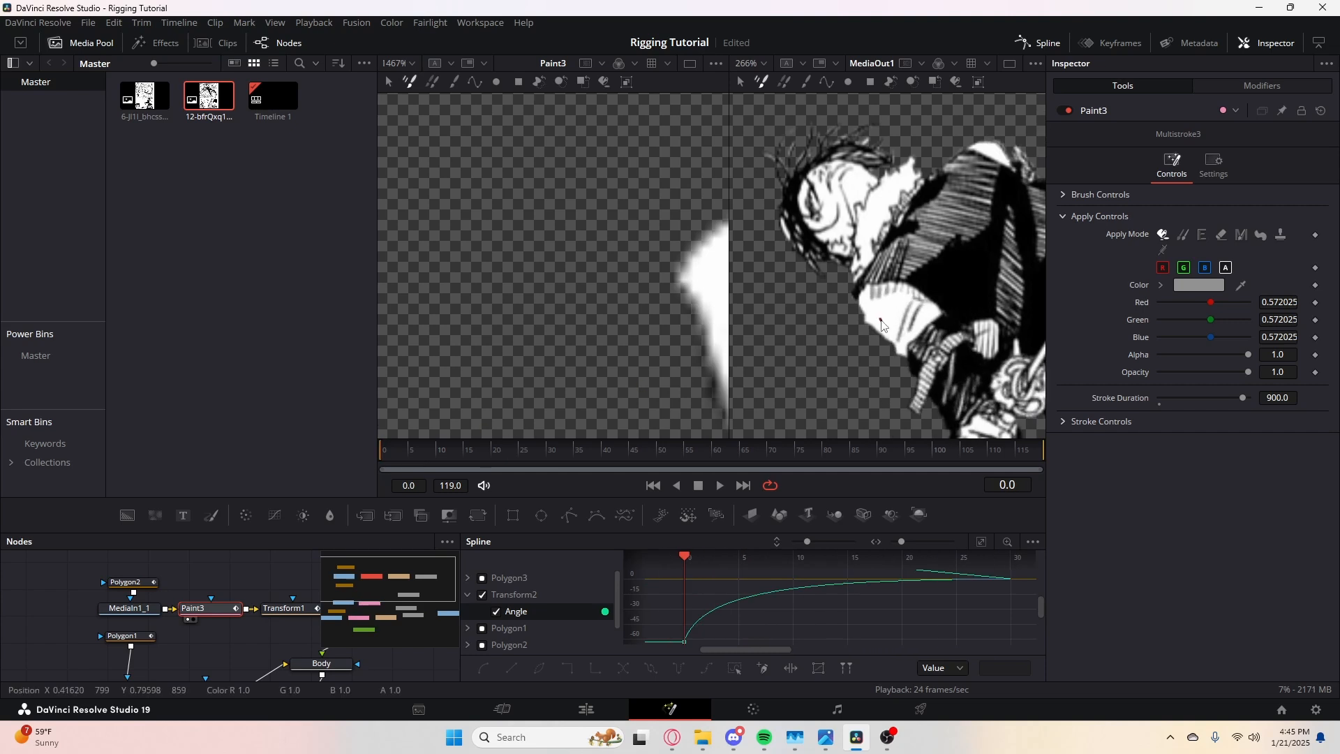
pyautogui.scroll(5, 881, 325)
pyautogui.moveTo(707, 321); pyautogui.dragTo(529, 296)
pyautogui.moveTo(574, 335); pyautogui.dragTo(553, 252)
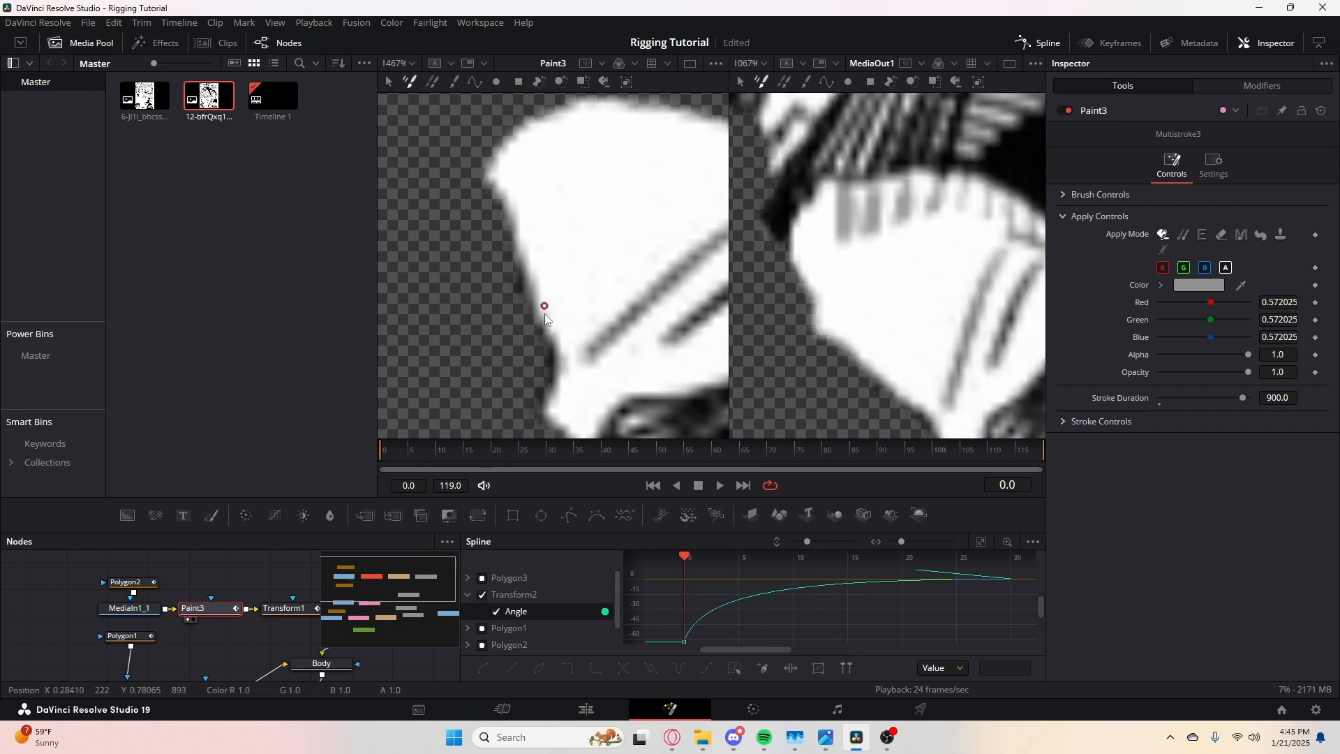
pyautogui.scroll(-2, 538, 276)
pyautogui.scroll(4, 534, 283)
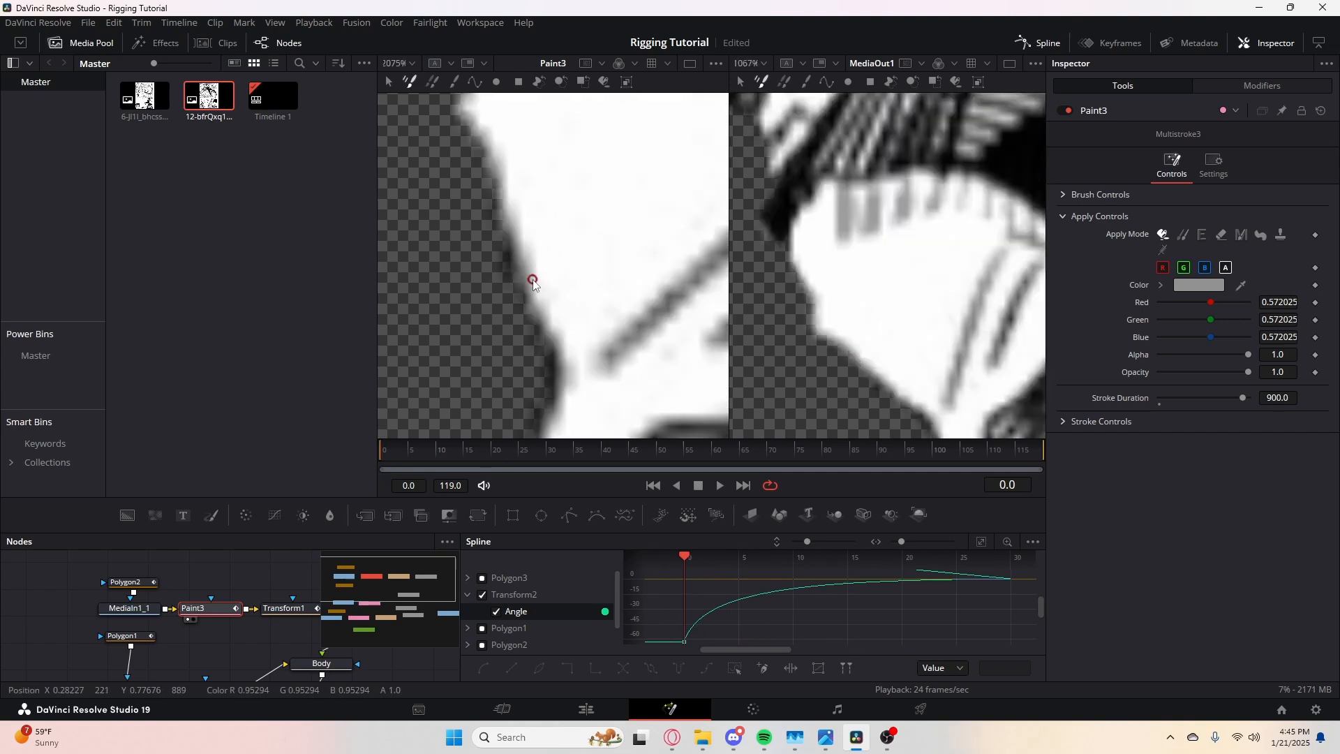
pyautogui.moveTo(483, 148)
pyautogui.mouseDown()
pyautogui.moveTo(567, 358)
pyautogui.moveTo(541, 249)
pyautogui.moveTo(562, 313)
pyautogui.mouseUp()
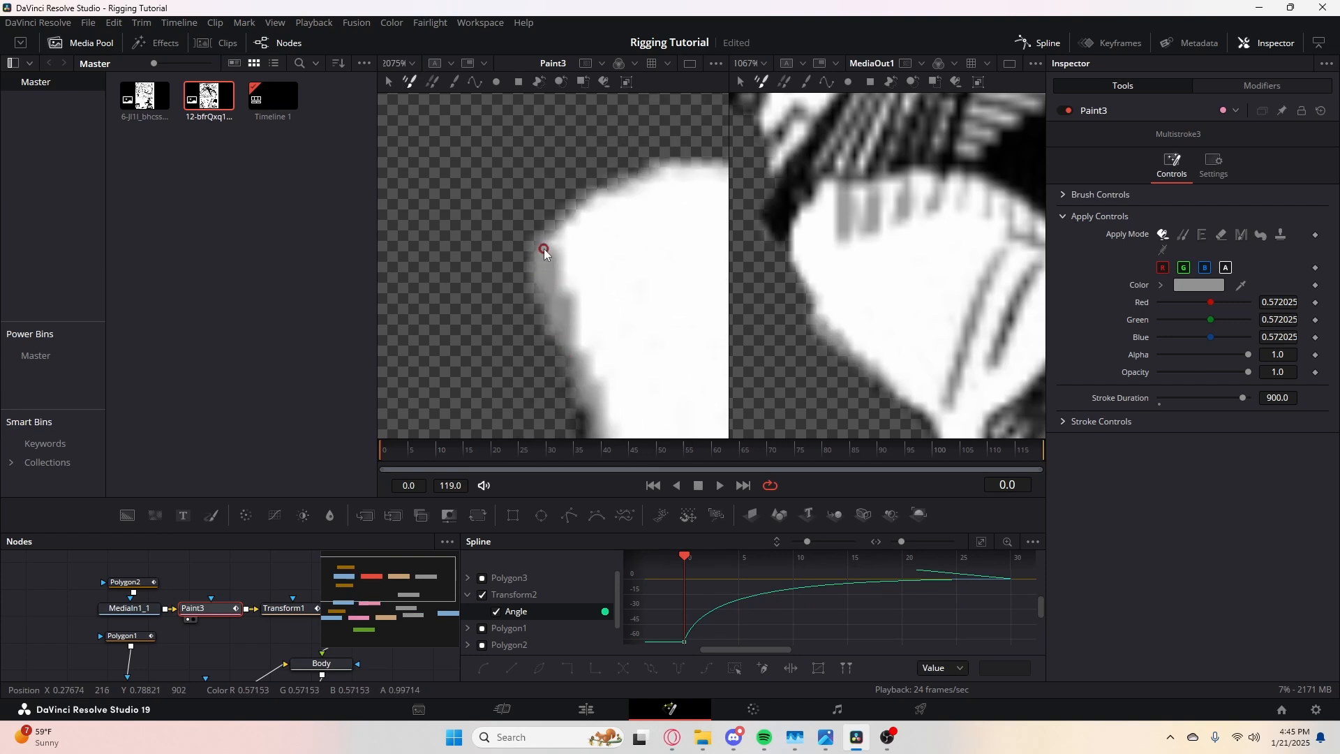
# - Scrub between frames 0 and 73 to check how the painted sleeve and shoulder hold up during the arm rotation
pyautogui.moveTo(883, 300); pyautogui.dragTo(899, 300)
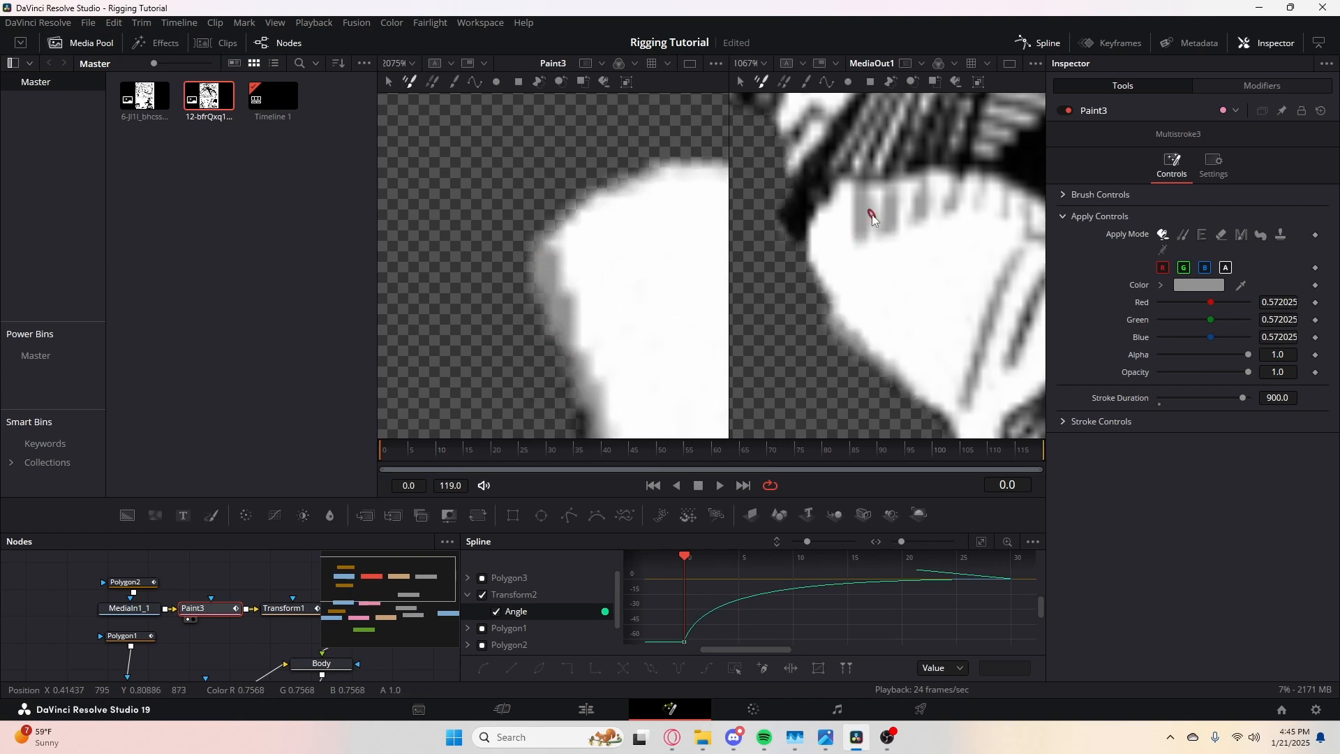
pyautogui.scroll(-3, 922, 281)
pyautogui.moveTo(413, 448); pyautogui.dragTo(791, 457)
pyautogui.scroll(3, 874, 291)
pyautogui.scroll(-6, 874, 293)
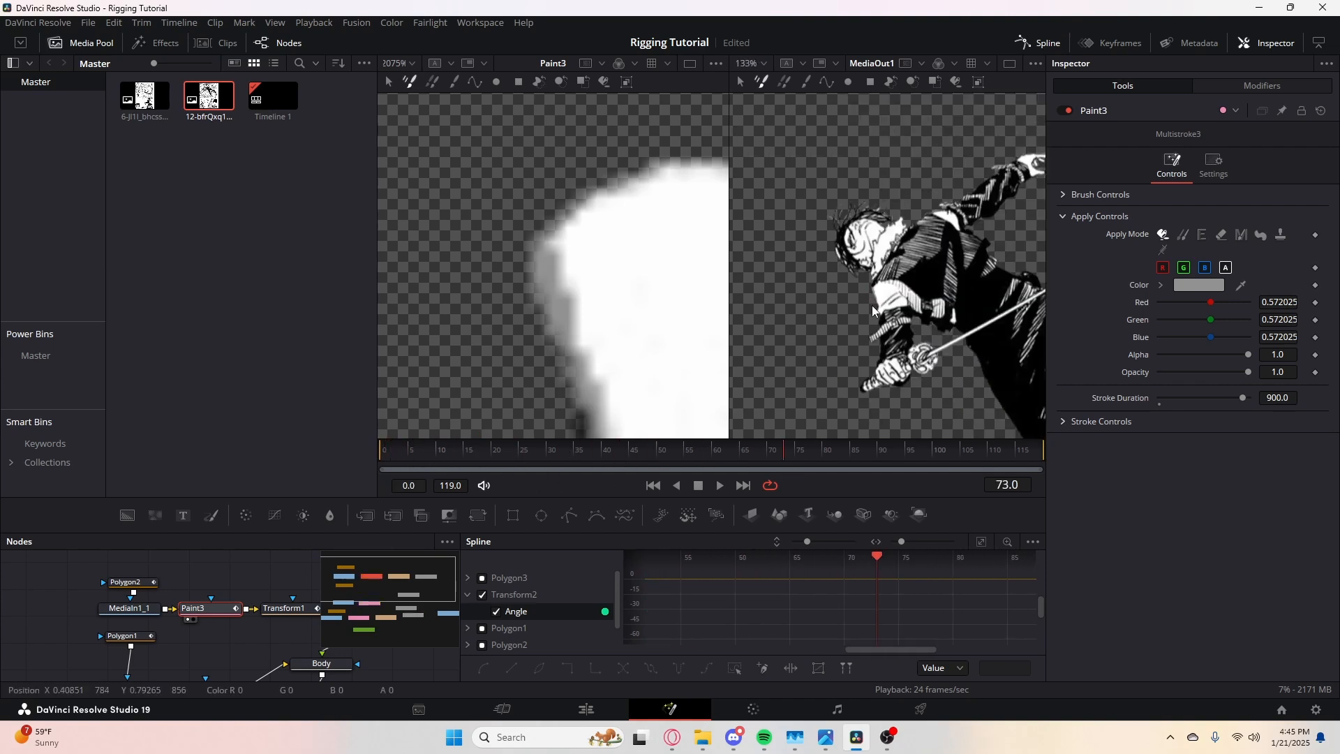
pyautogui.moveTo(799, 450); pyautogui.dragTo(378, 468)
pyautogui.scroll(-4, 885, 328)
pyautogui.moveTo(475, 450); pyautogui.dragTo(370, 468)
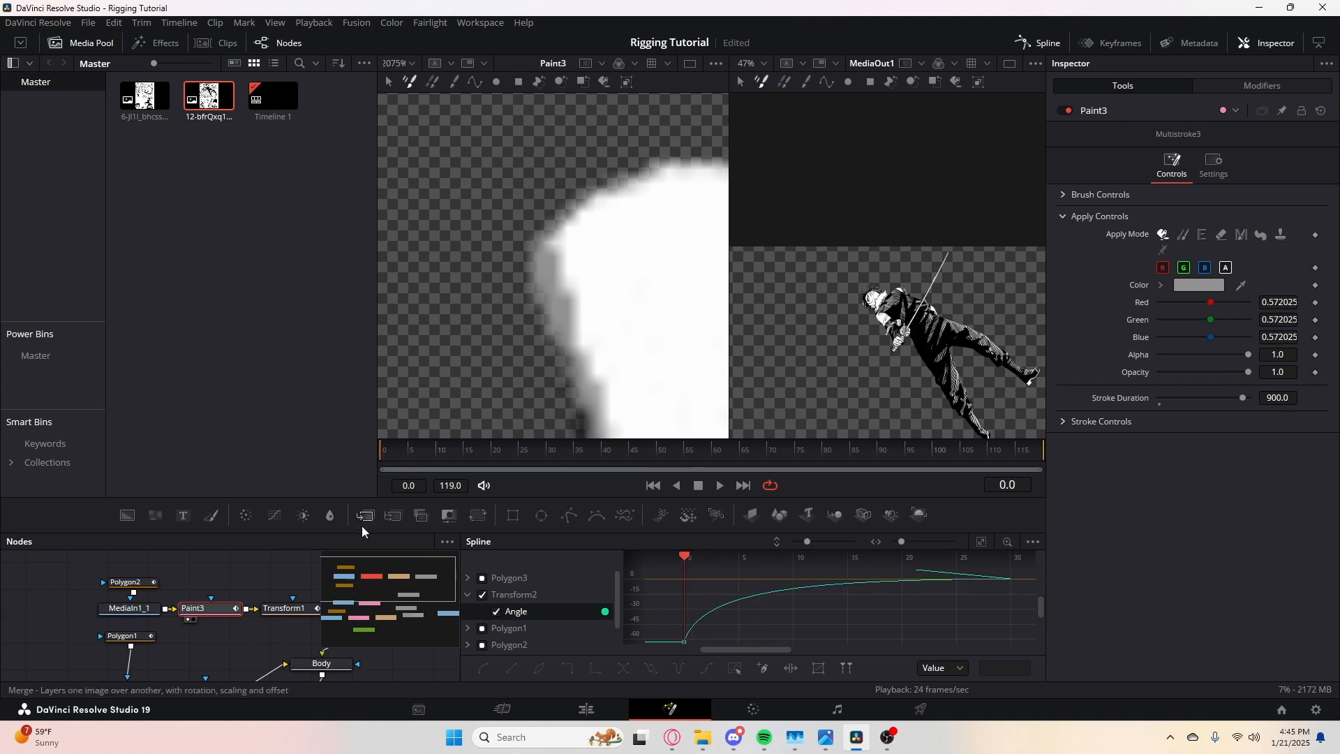
# - Move Merge2 away from Rightarm in the node graph and insert a Transform node between them
pyautogui.moveTo(264, 597); pyautogui.dragTo(389, 584)
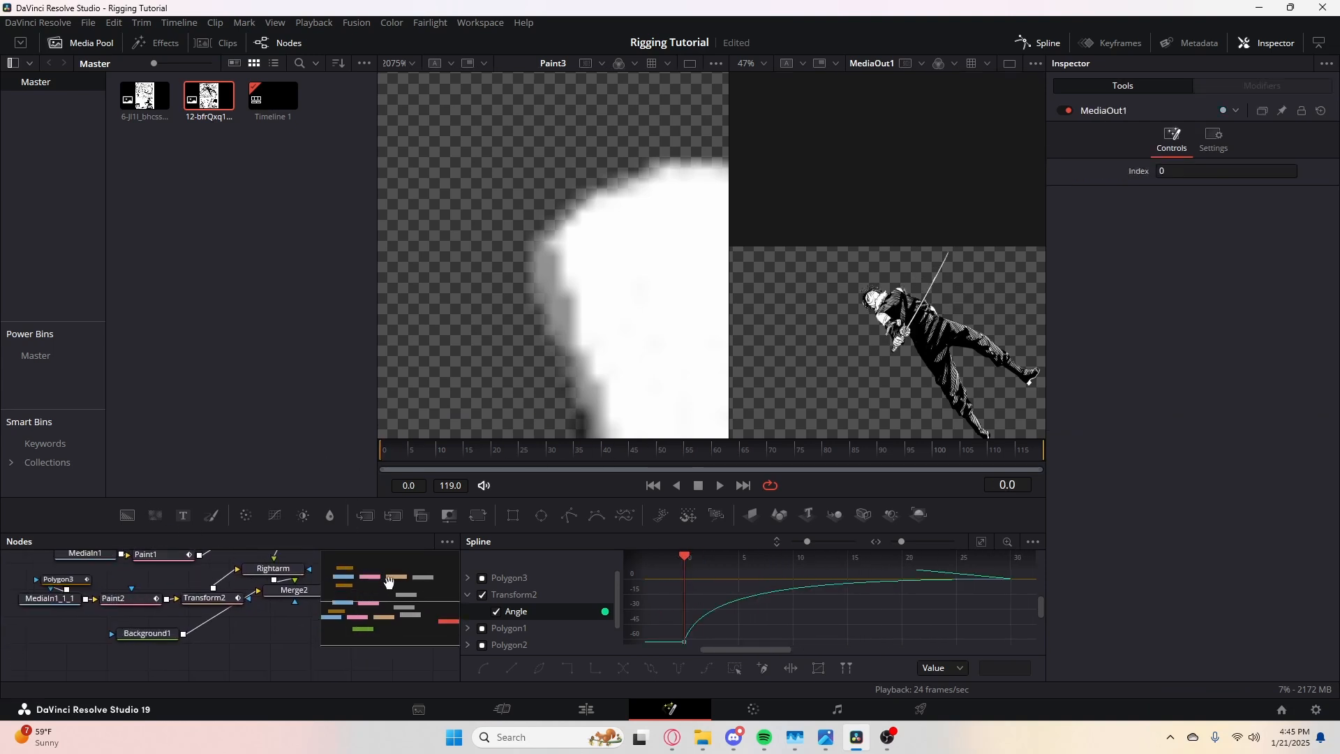
pyautogui.moveTo(295, 594); pyautogui.dragTo(277, 640)
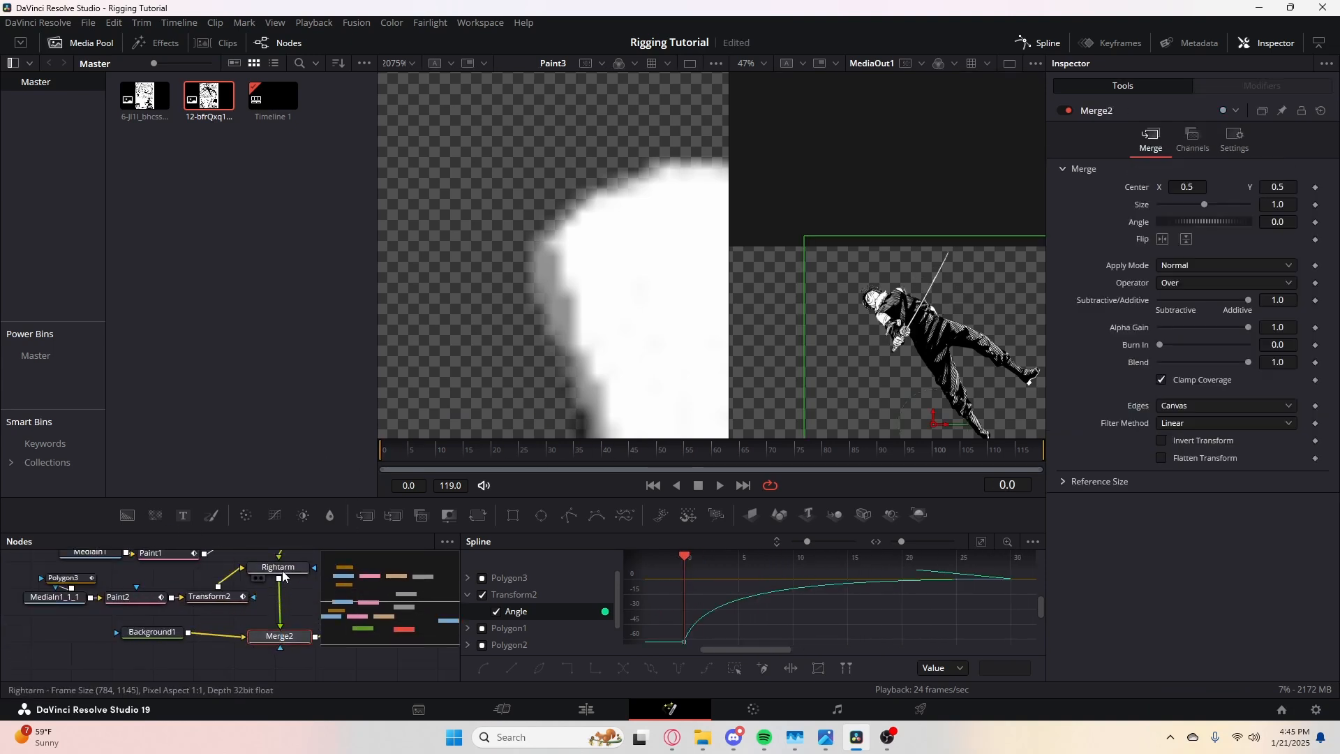
pyautogui.click(282, 571)
pyautogui.hotkey('shift', 'space')
pyautogui.press('BackSpace')
pyautogui.press('BackSpace')
pyautogui.press('BackSpace')
pyautogui.press('BackSpace')
pyautogui.press('BackSpace')
pyautogui.write('transform')
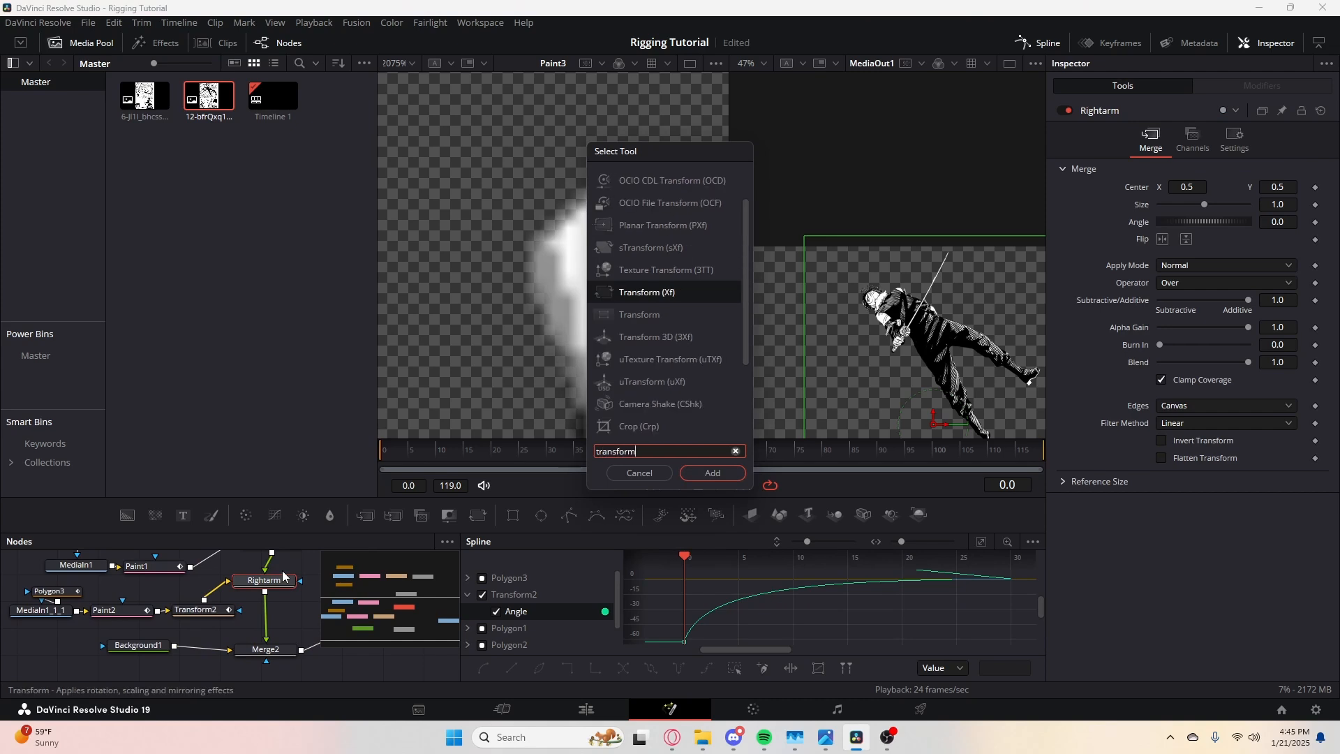
pyautogui.press('Return')
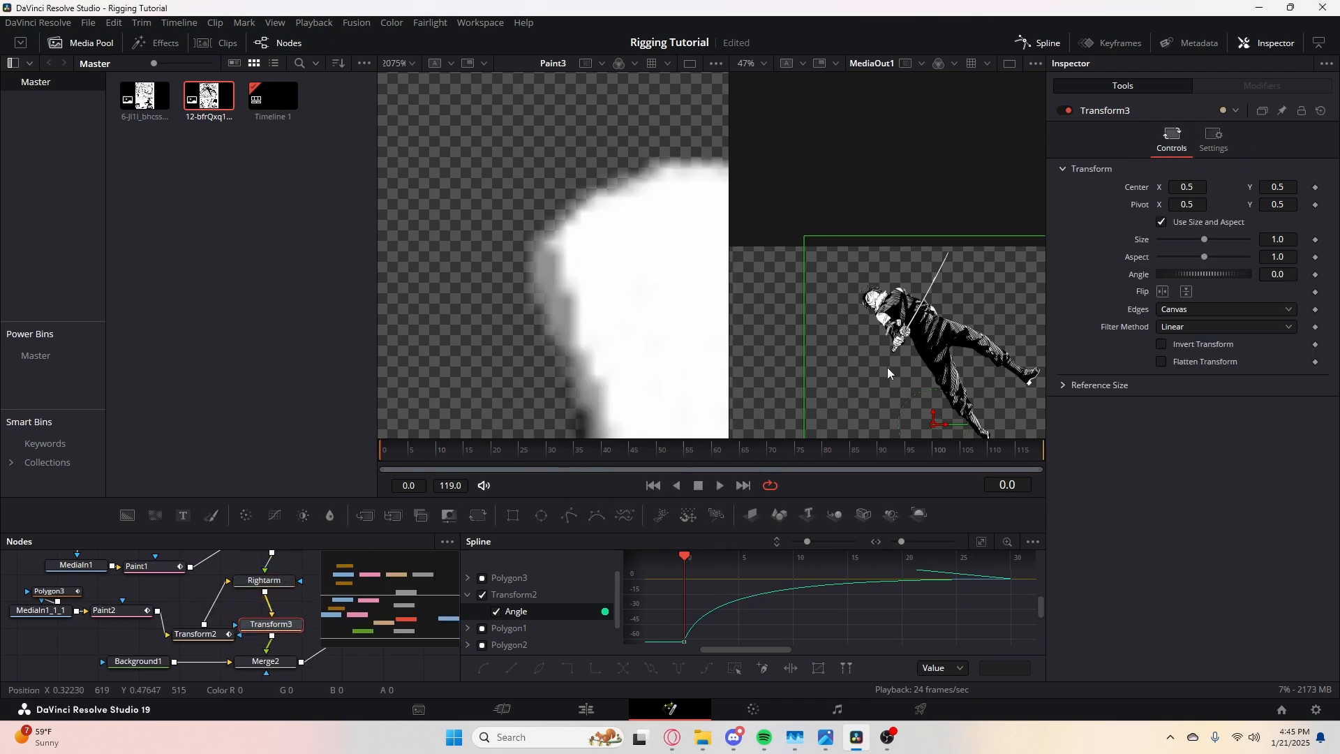
# - Shift the whole character horizontally with Transform3, placing its centre at about X 0.378, Y 0.5
pyautogui.scroll(-5, 899, 292)
pyautogui.moveTo(899, 292); pyautogui.dragTo(885, 333)
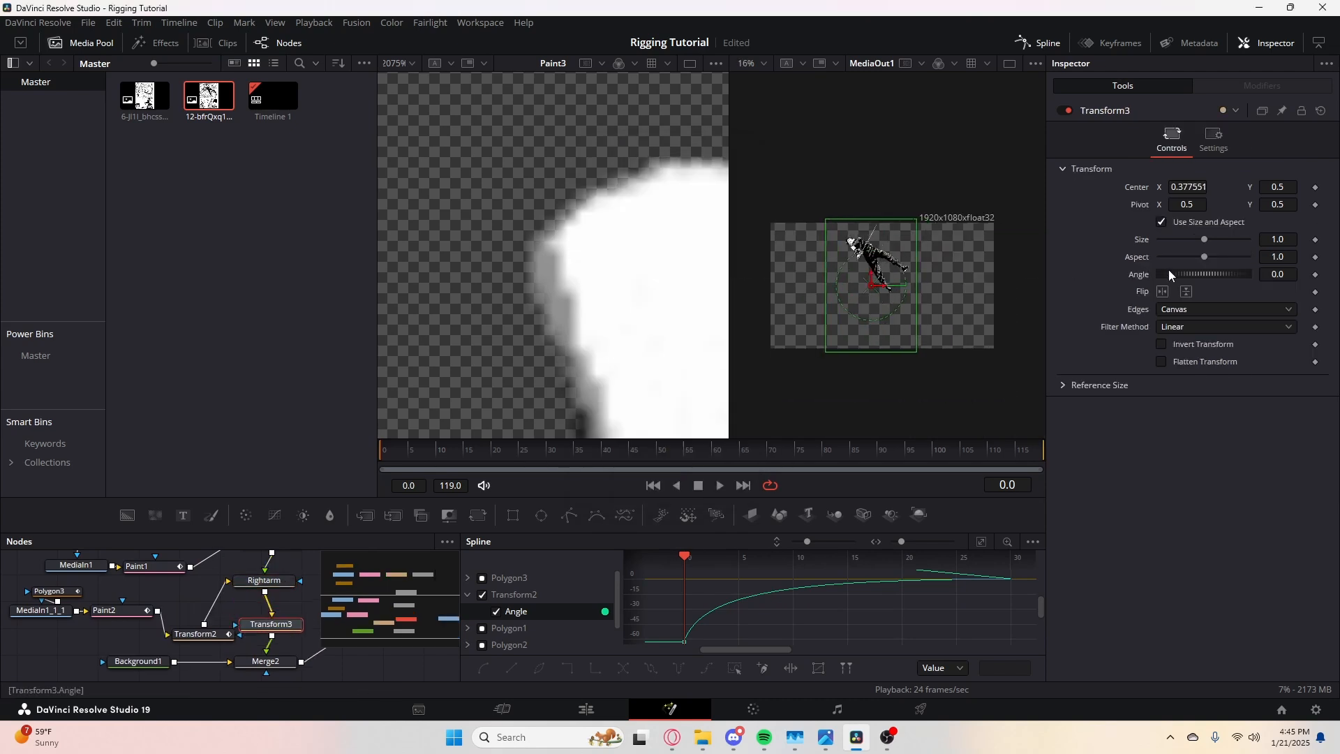
# - Enlarge the character to size 2.08 with Transform3, rotate it to about -43.2° and centre it at about X -0.105, Y 0.175
pyautogui.moveTo(1204, 239); pyautogui.dragTo(1218, 241)
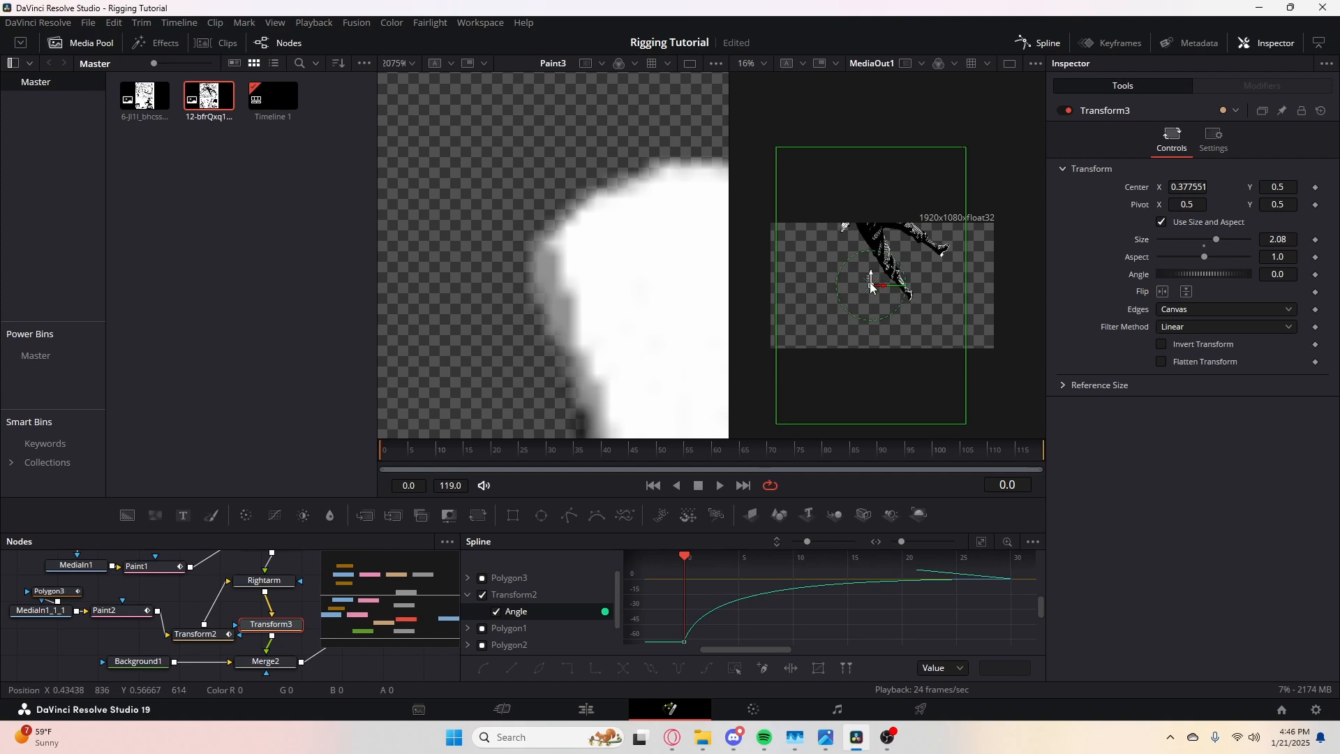
pyautogui.moveTo(870, 275); pyautogui.dragTo(831, 321)
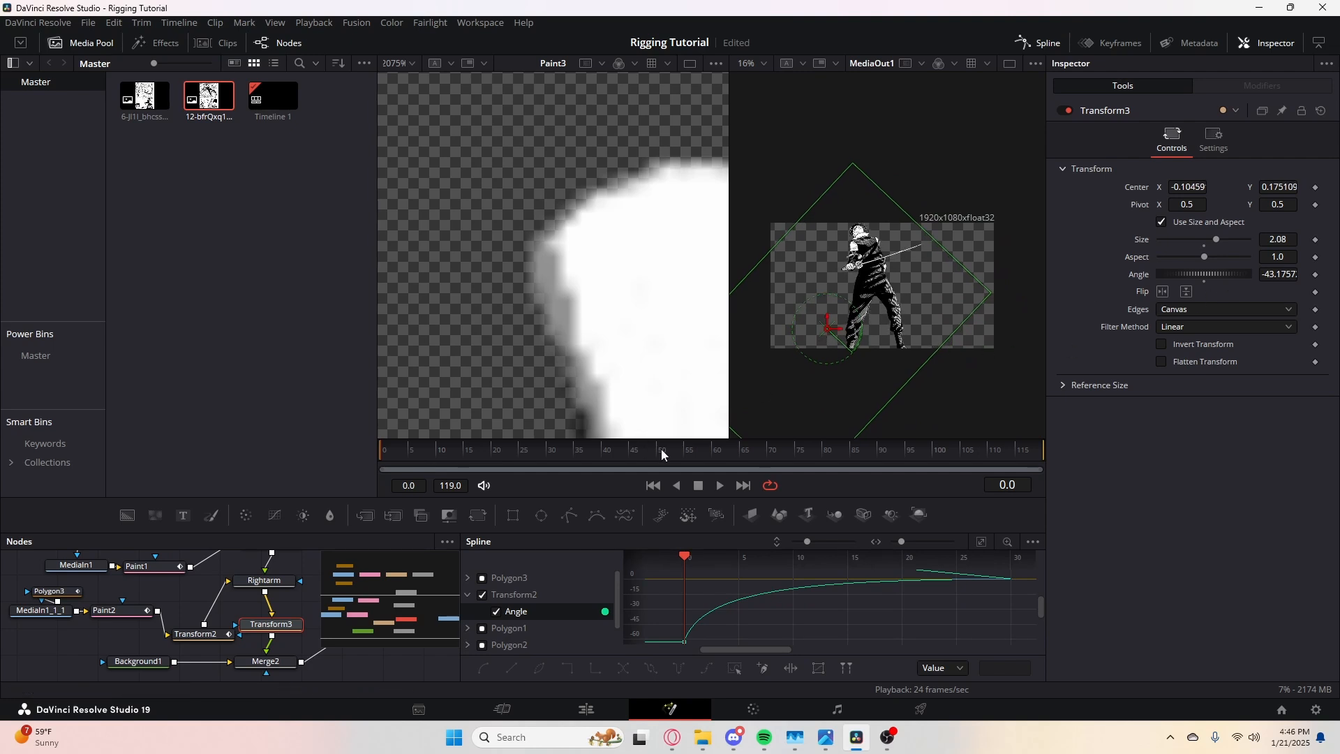
# - Keyframe Transform3's Angle and Size at frames 0 and 119
pyautogui.moveTo(659, 450); pyautogui.dragTo(381, 450)
pyautogui.moveTo(837, 450); pyautogui.dragTo(1047, 425)
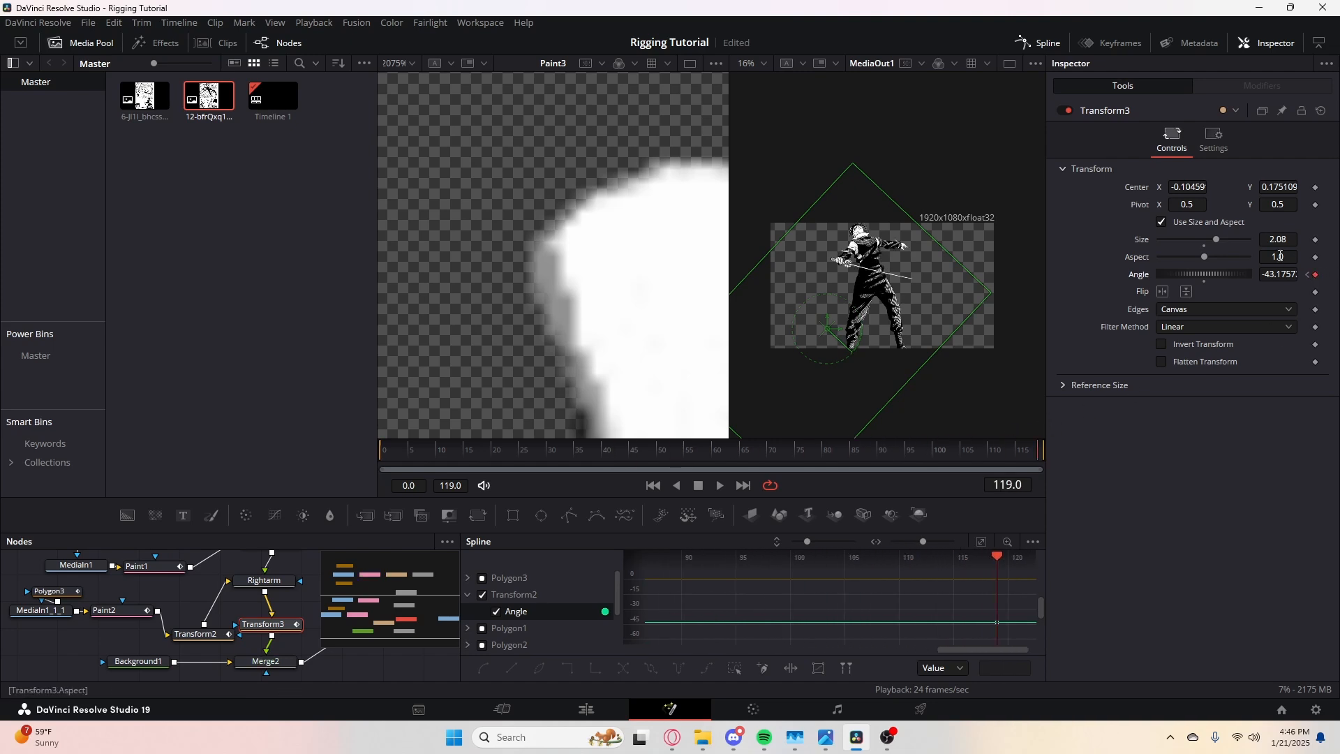
pyautogui.click(1314, 241)
pyautogui.moveTo(1028, 450); pyautogui.dragTo(380, 436)
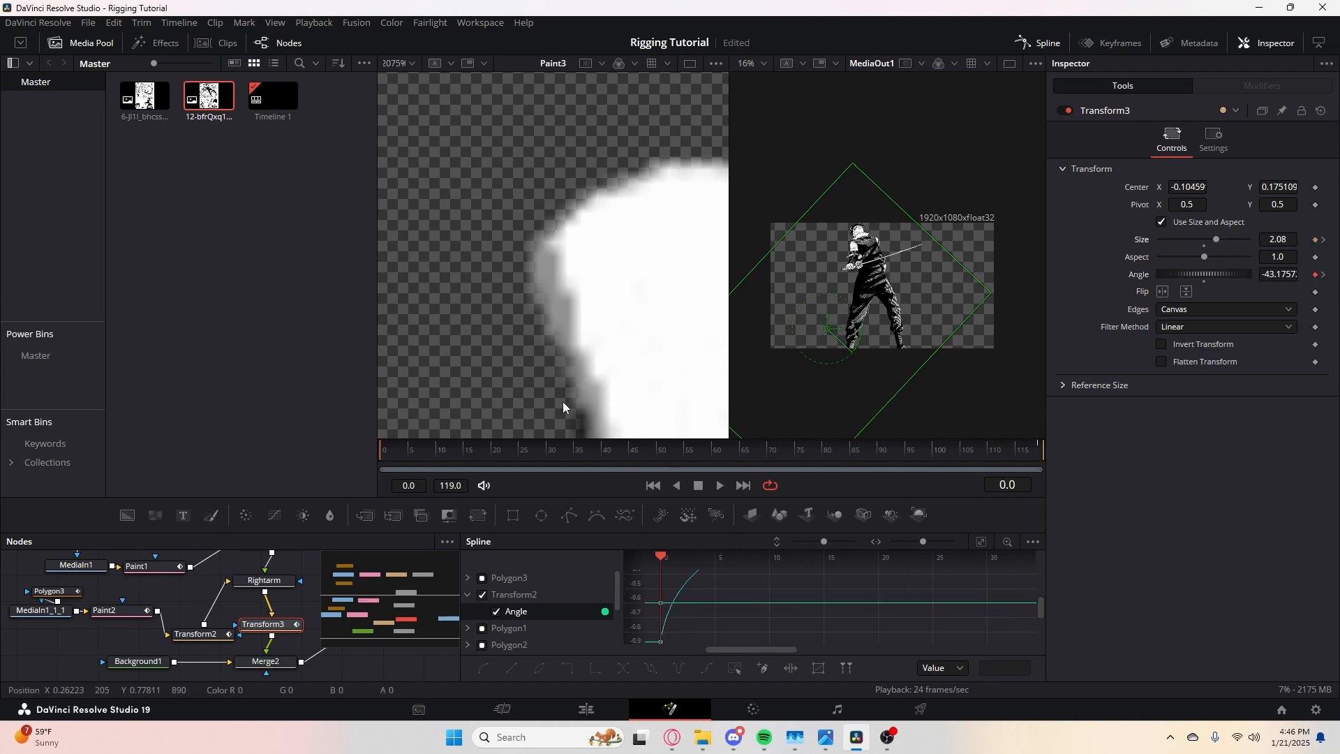
pyautogui.click(1324, 241)
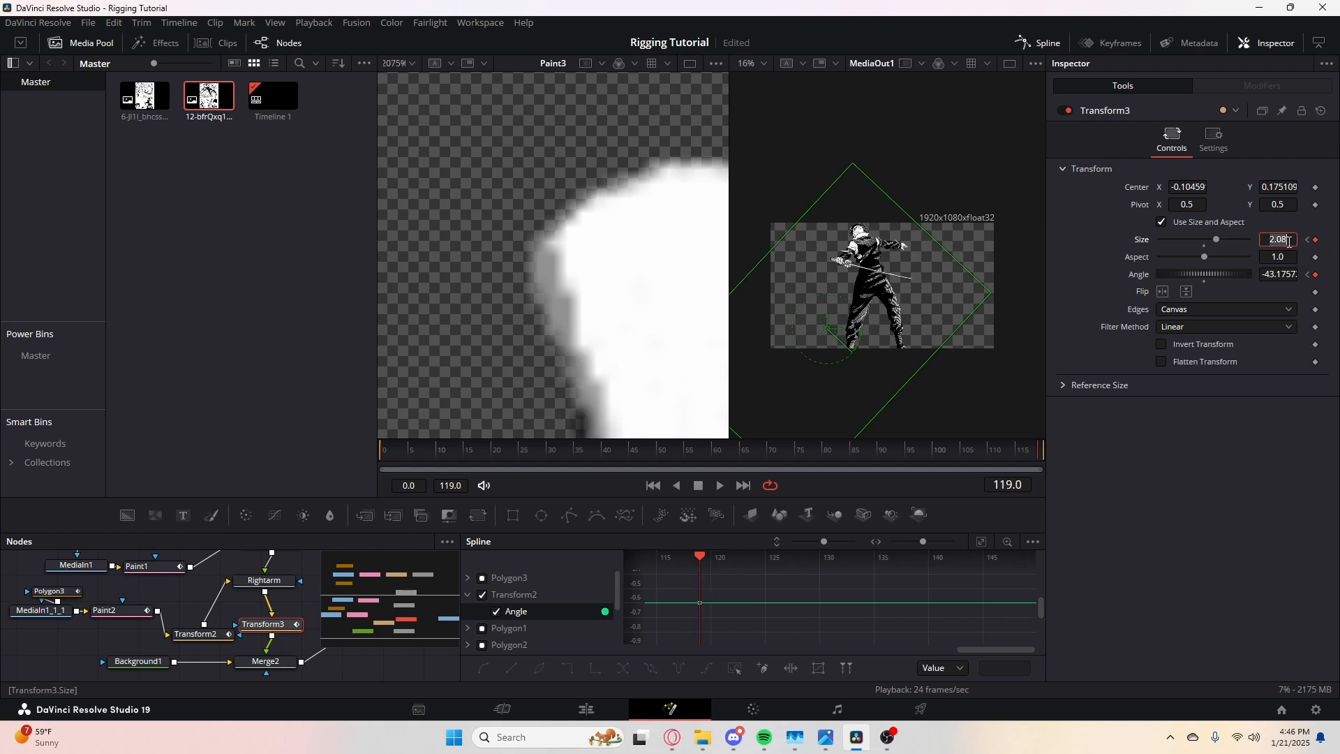
# - At frame 119, set Transform3's Size to 0.0 and its Angle to 509.9
pyautogui.moveTo(1216, 240); pyautogui.dragTo(1118, 239)
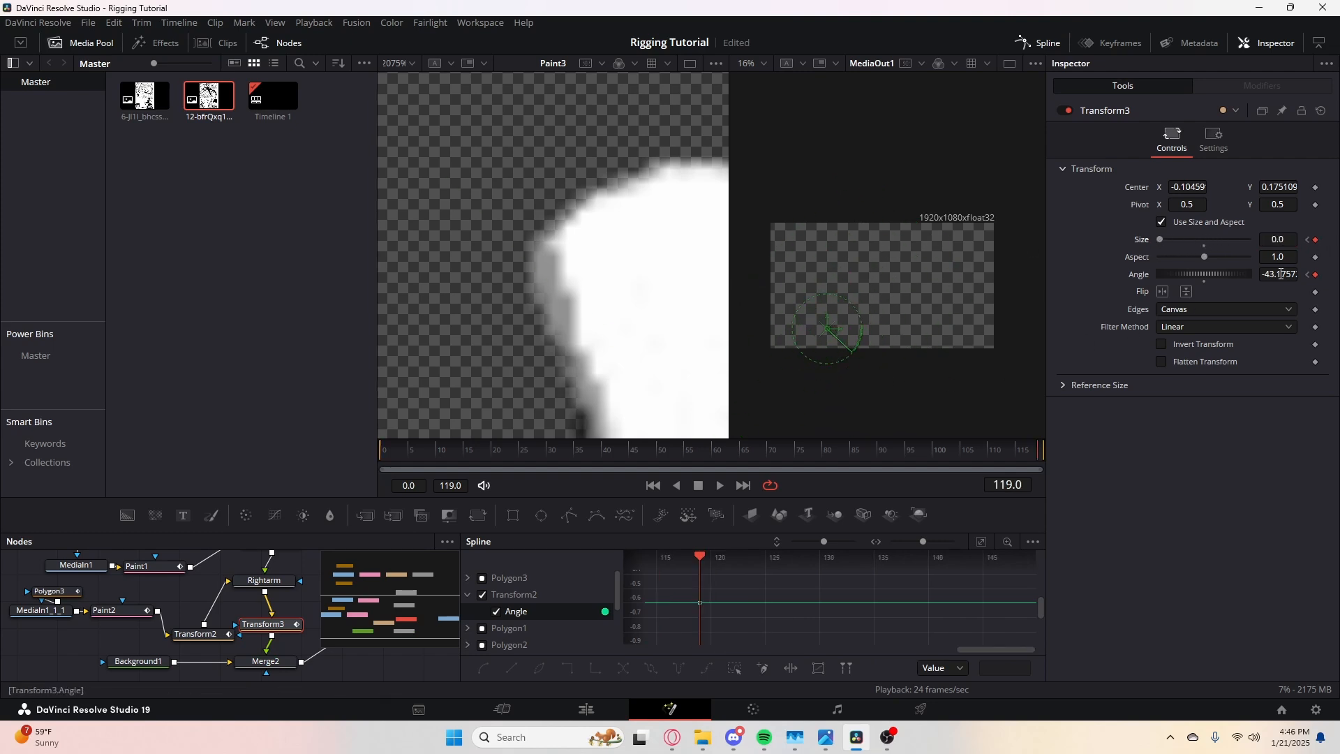
pyautogui.moveTo(792, 440); pyautogui.dragTo(451, 453)
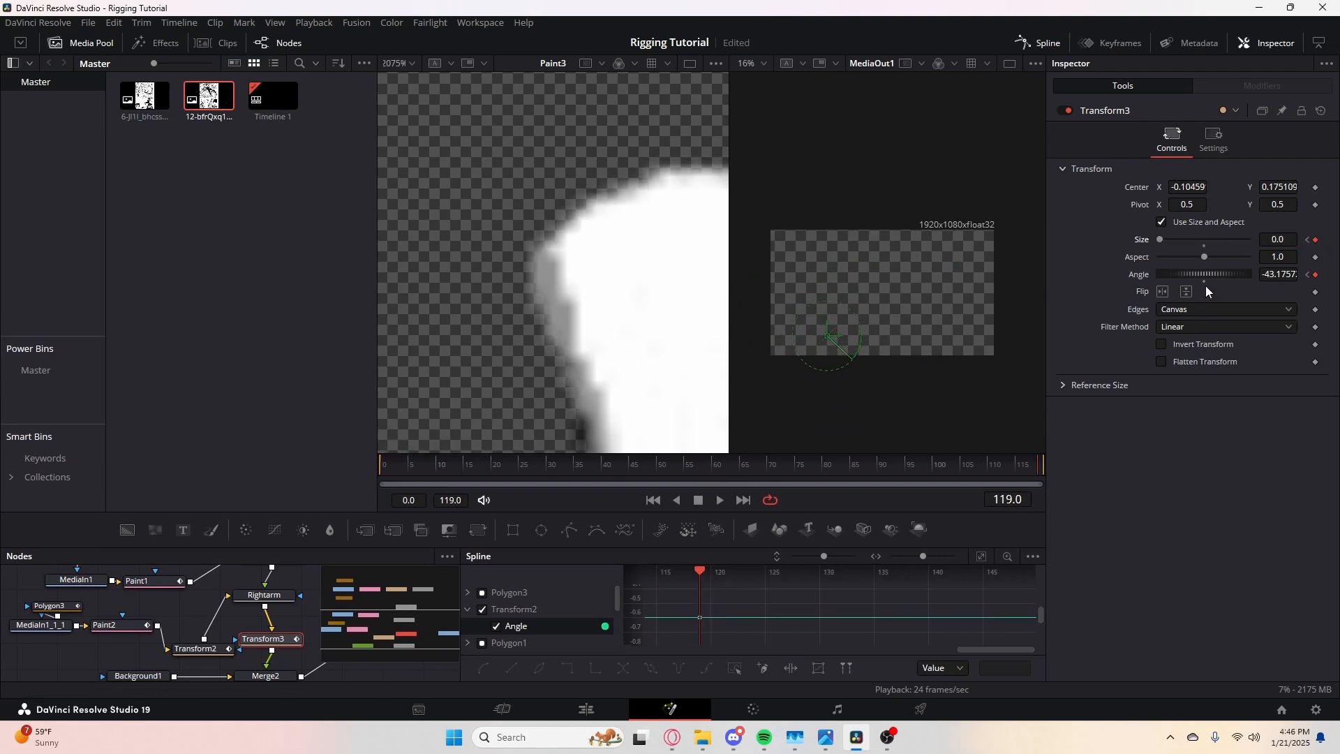
pyautogui.moveTo(1191, 272); pyautogui.dragTo(1235, 273)
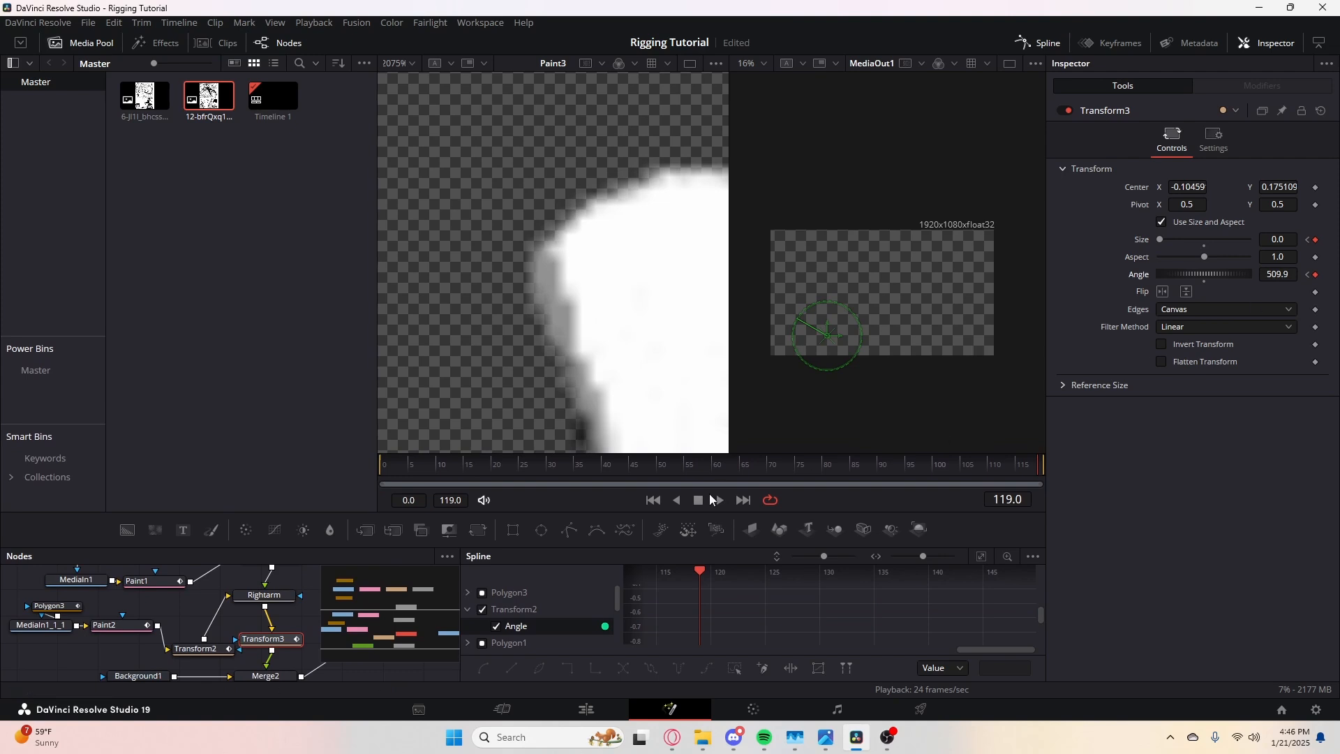
# - Play the spin-and-shrink animation from the first frame in Fusion and on the Edit page
pyautogui.moveTo(687, 465); pyautogui.dragTo(274, 466)
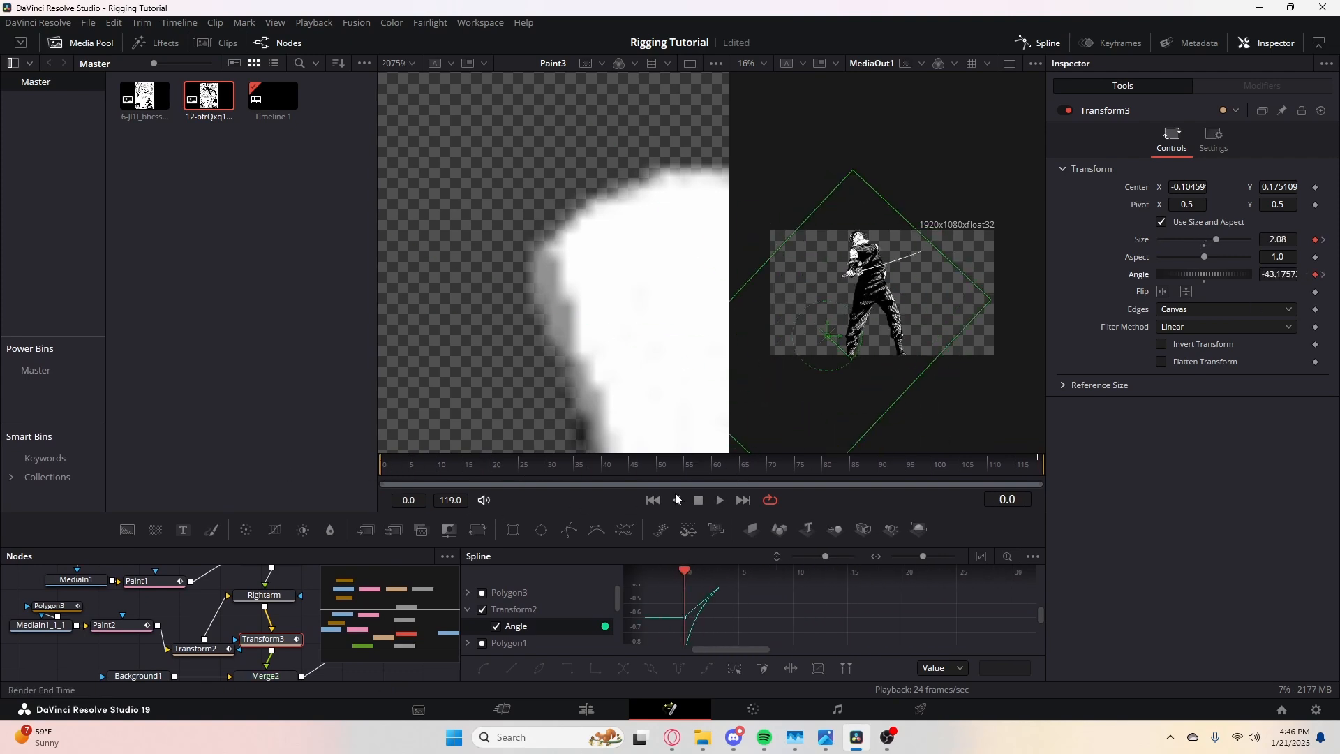
pyautogui.click(717, 501)
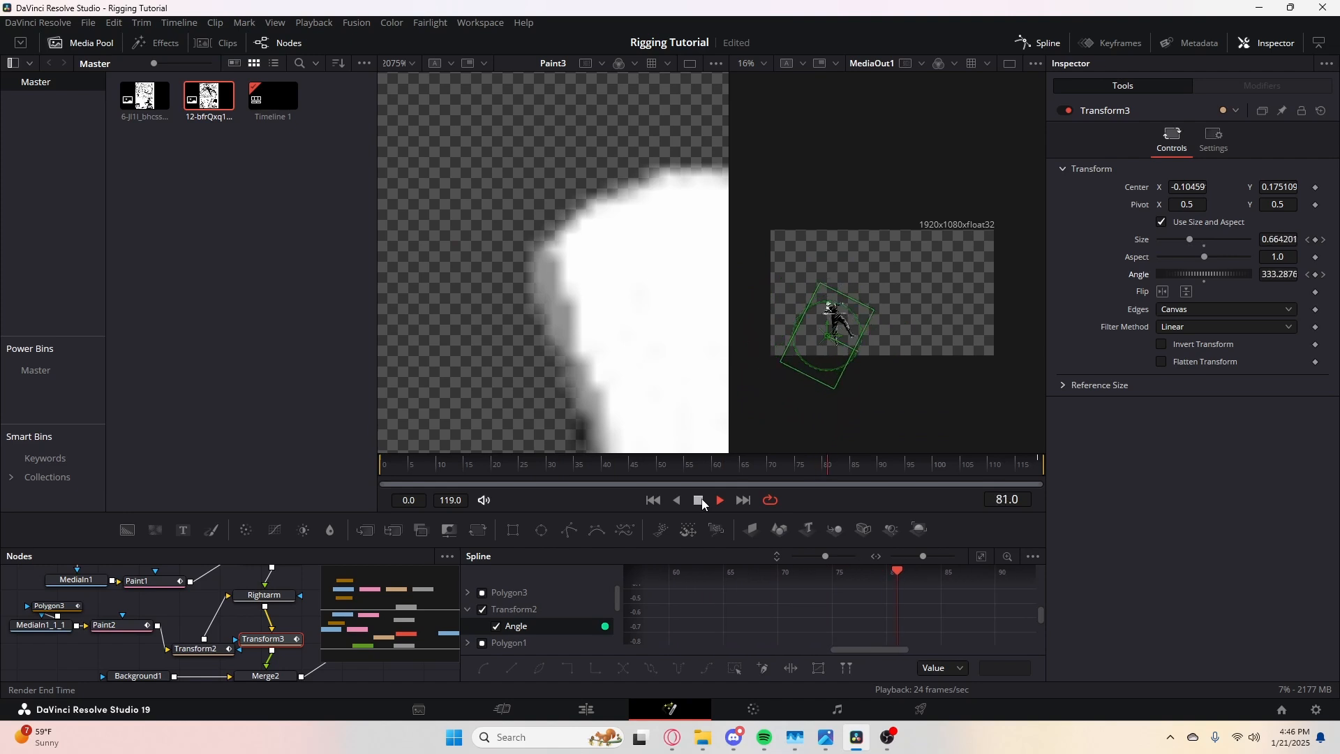
pyautogui.click(586, 710)
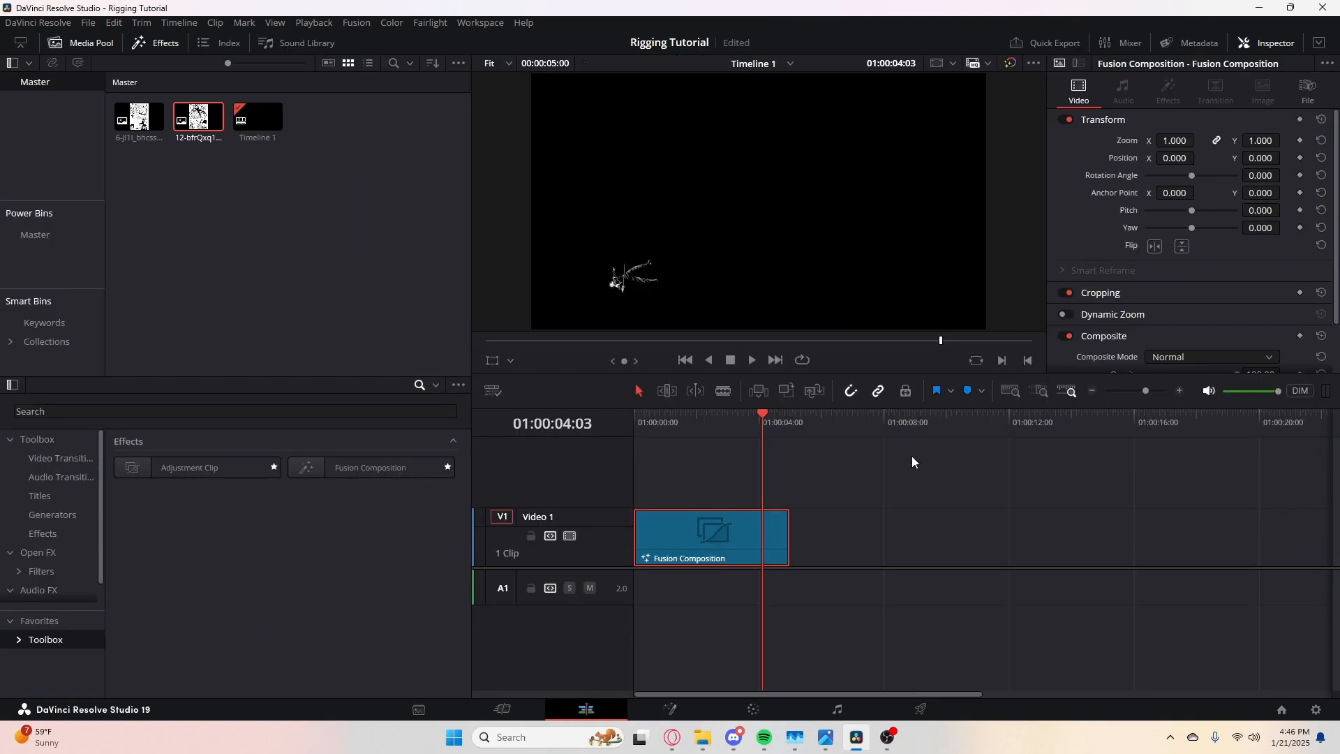
pyautogui.press('Home')
pyautogui.click(751, 360)
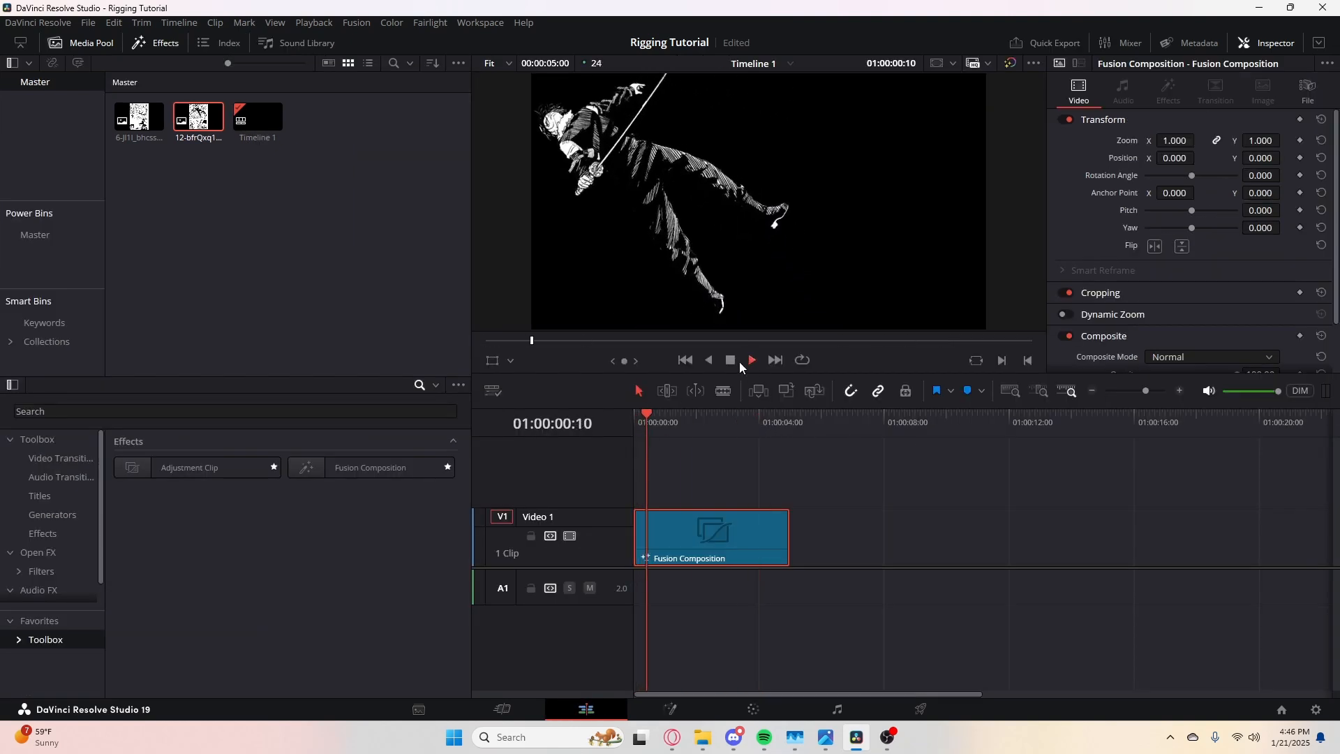
pyautogui.click(727, 361)
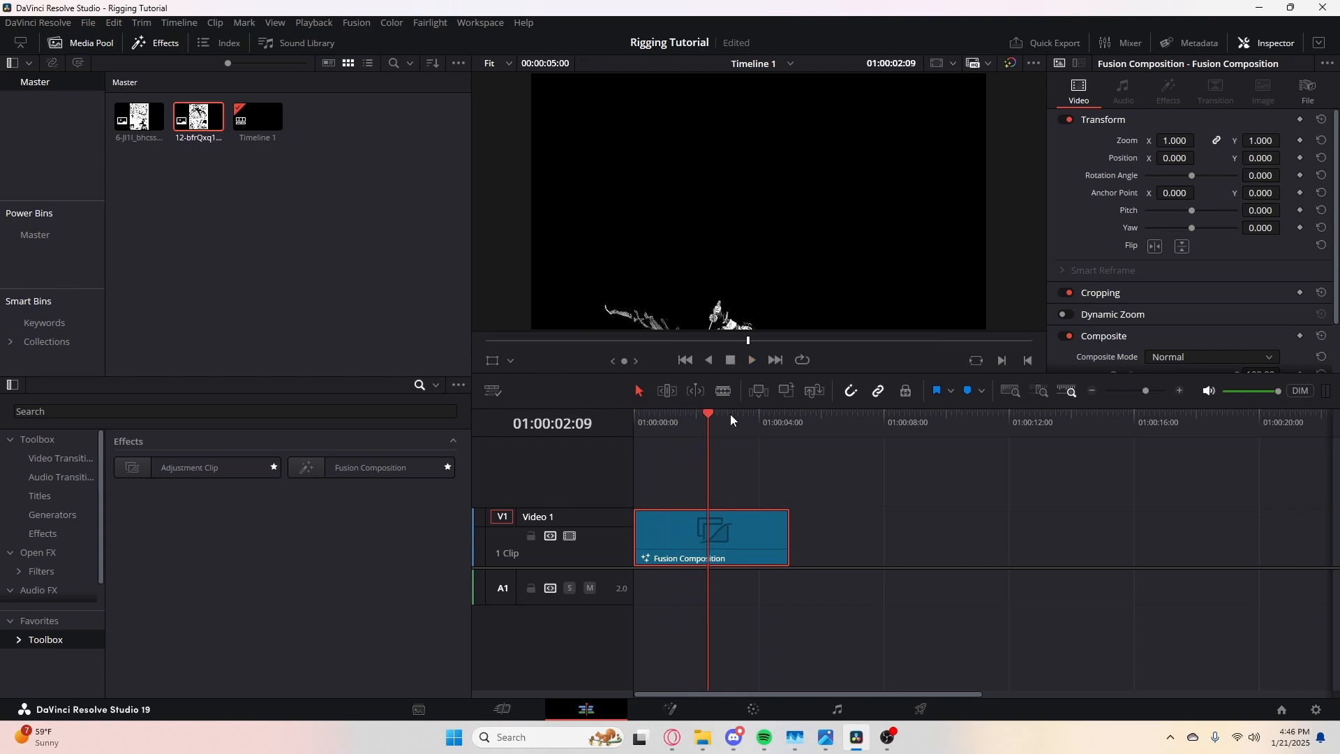
# - Reopen the composition in Fusion and delete the Transform3 node
pyautogui.rightClick(736, 517)
pyautogui.click(790, 430)
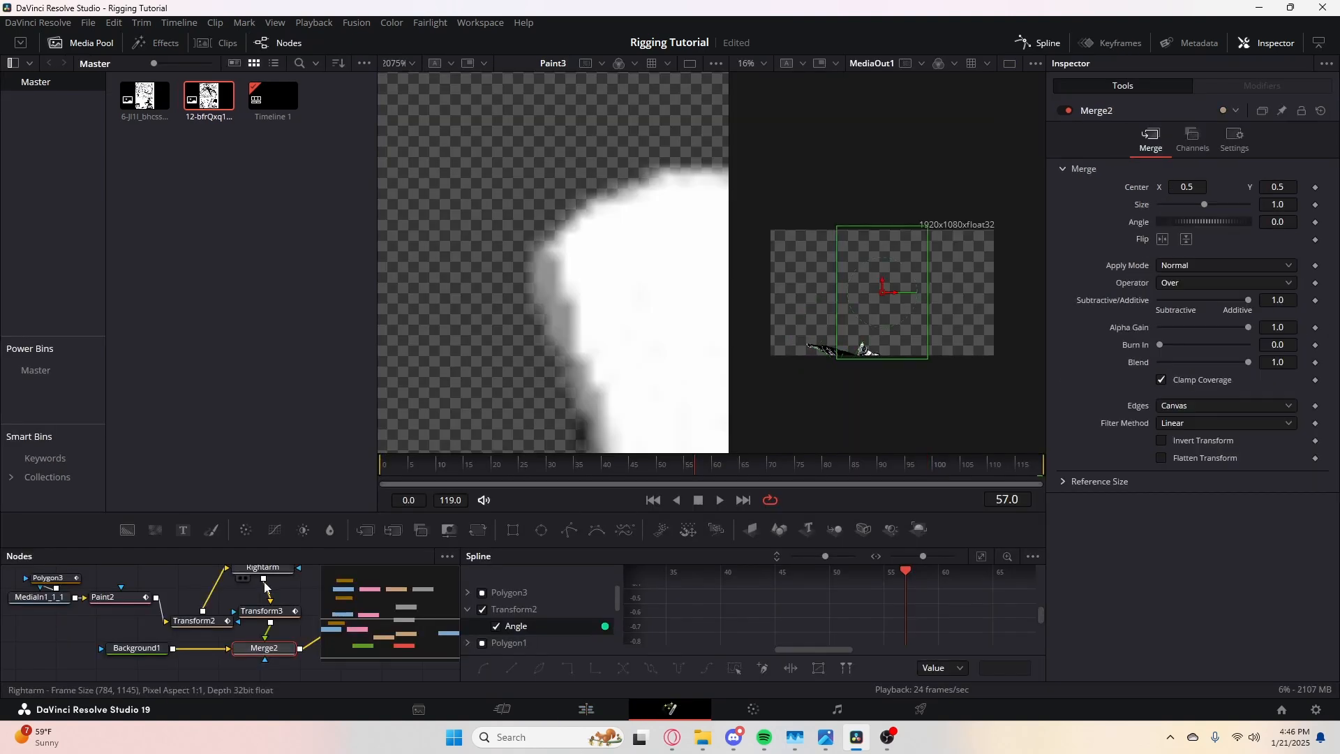
pyautogui.click(284, 617)
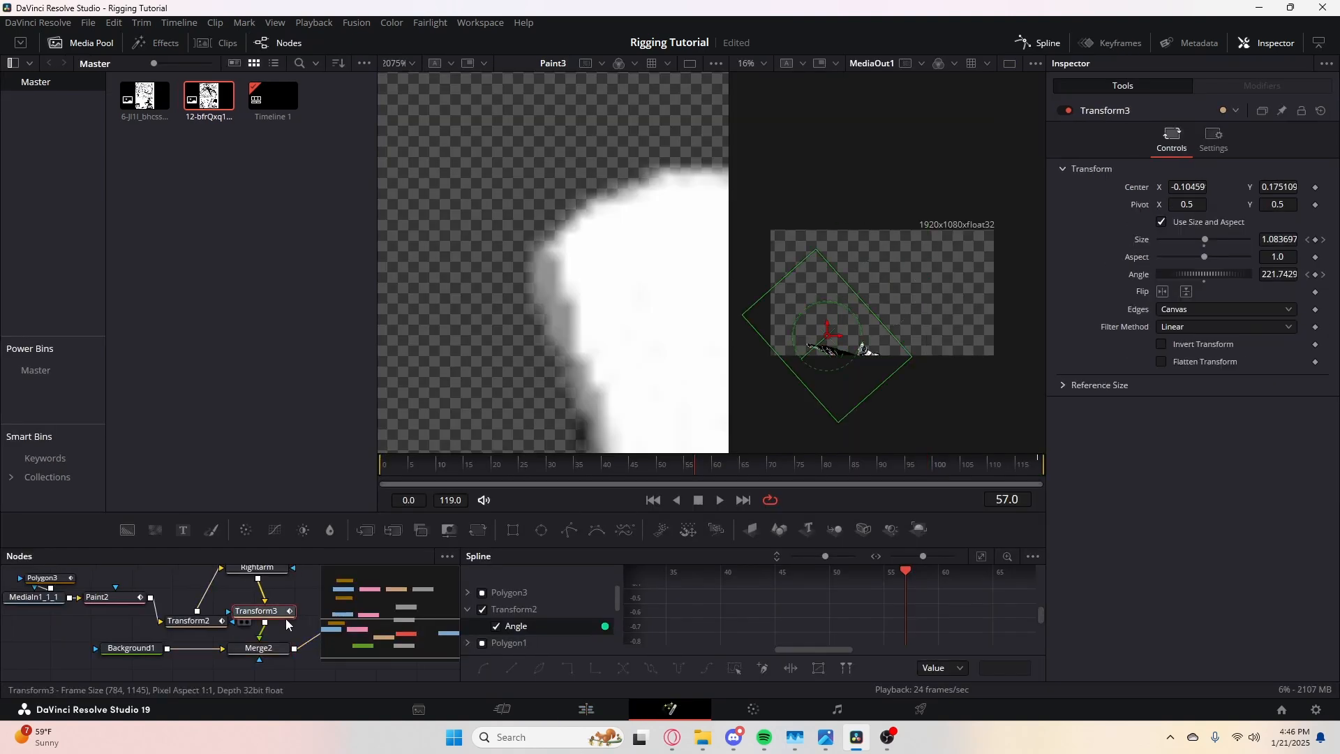
pyautogui.press('Delete')
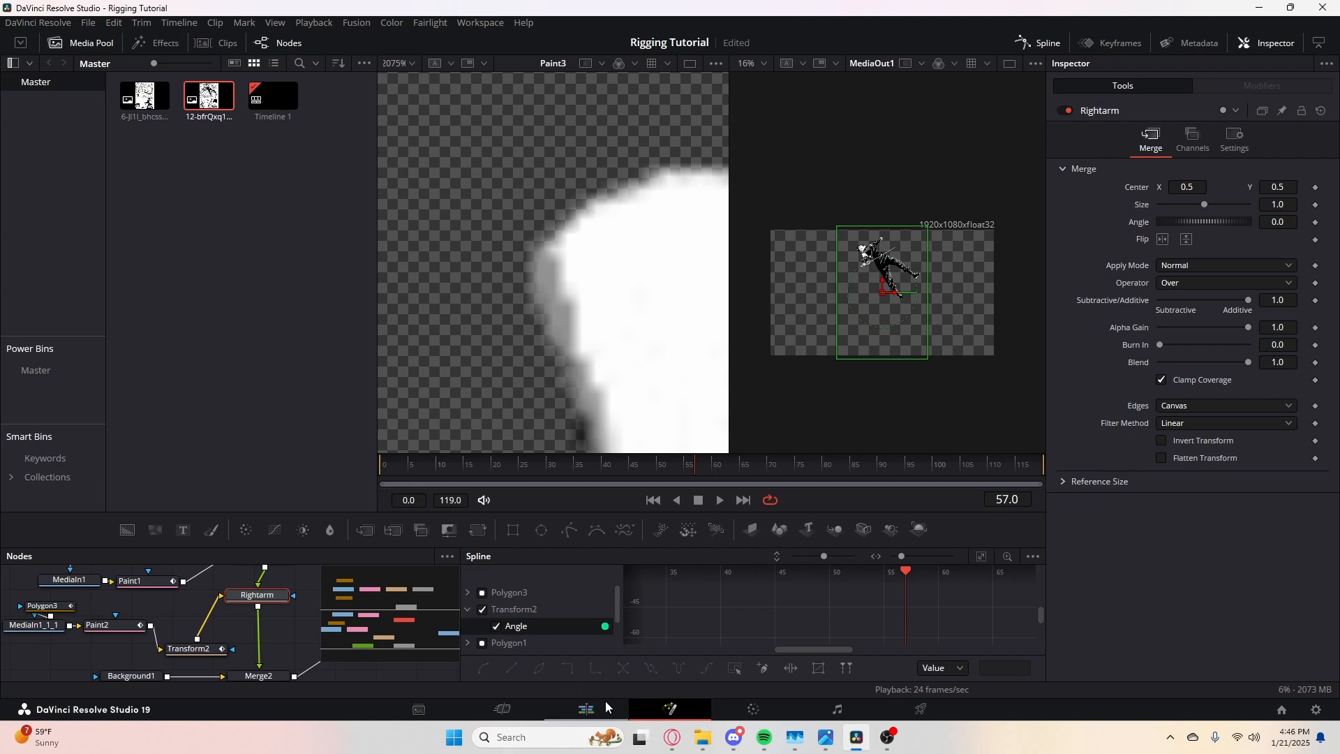
# - Insert a new Transform node between Rightarm and Merge2, set to size 2.4 and centred at X 0.5, Y about -0.155
pyautogui.hotkey('shift', 'space')
pyautogui.write('transform')
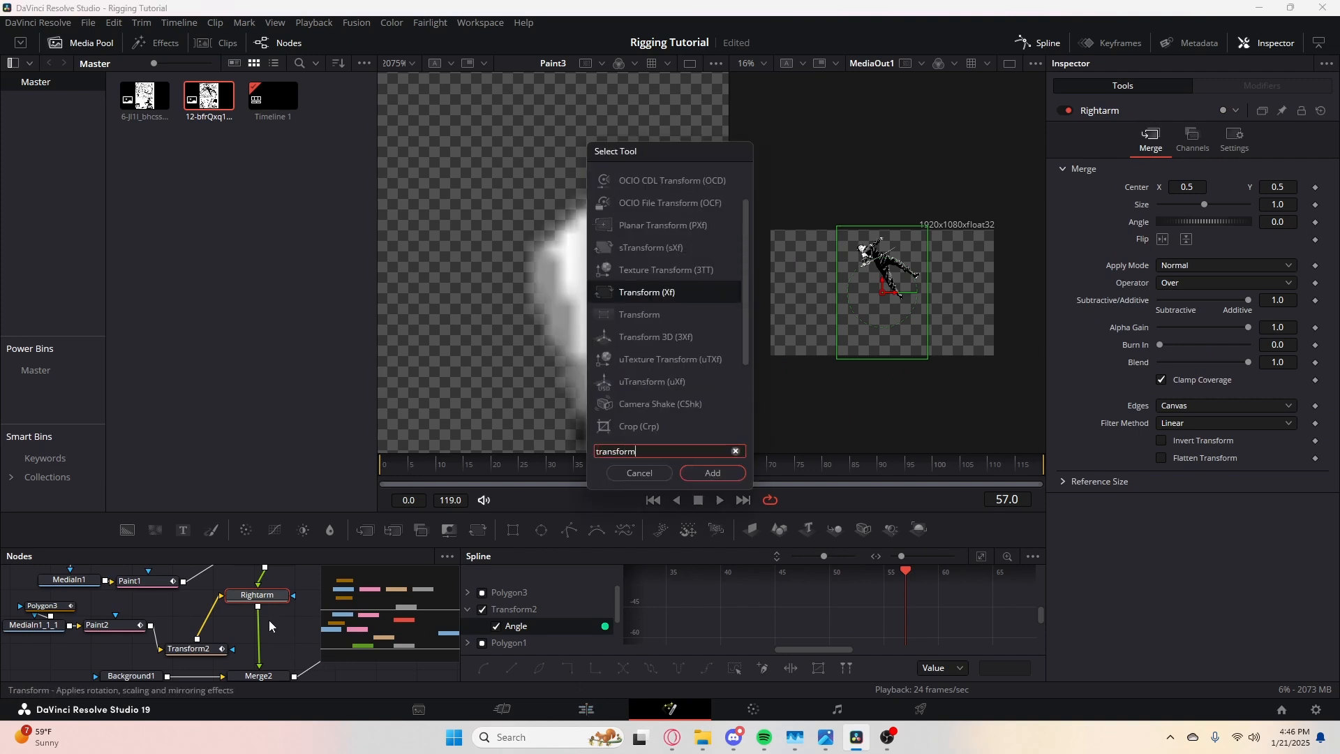
pyautogui.press('Return')
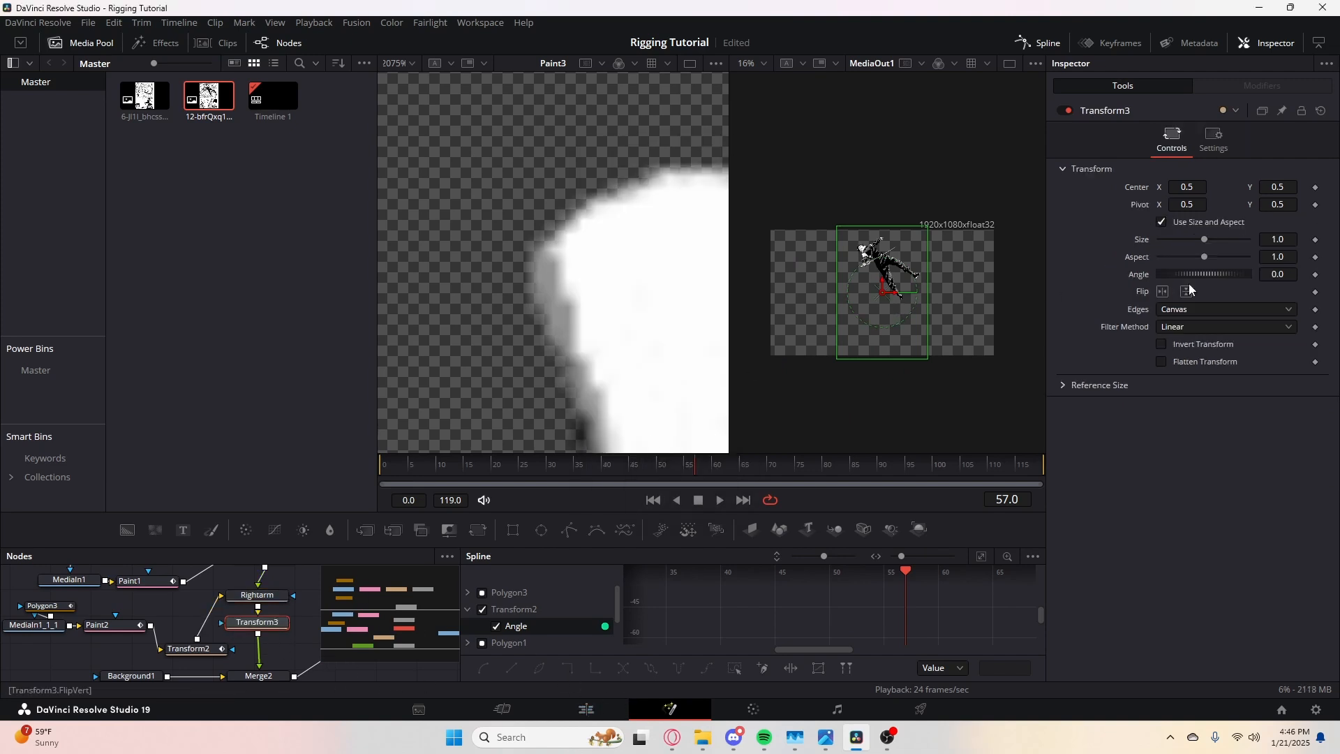
pyautogui.moveTo(1205, 239); pyautogui.dragTo(1220, 241)
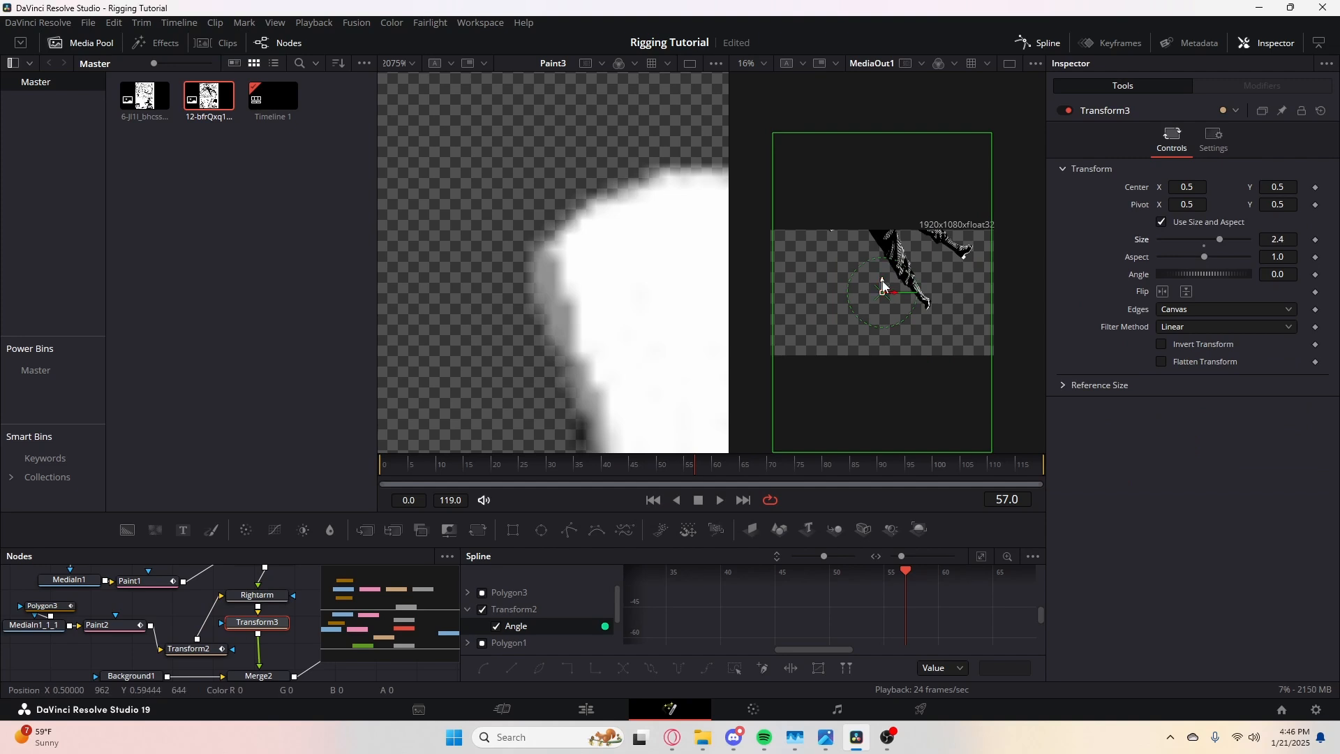
pyautogui.moveTo(884, 290); pyautogui.dragTo(872, 375)
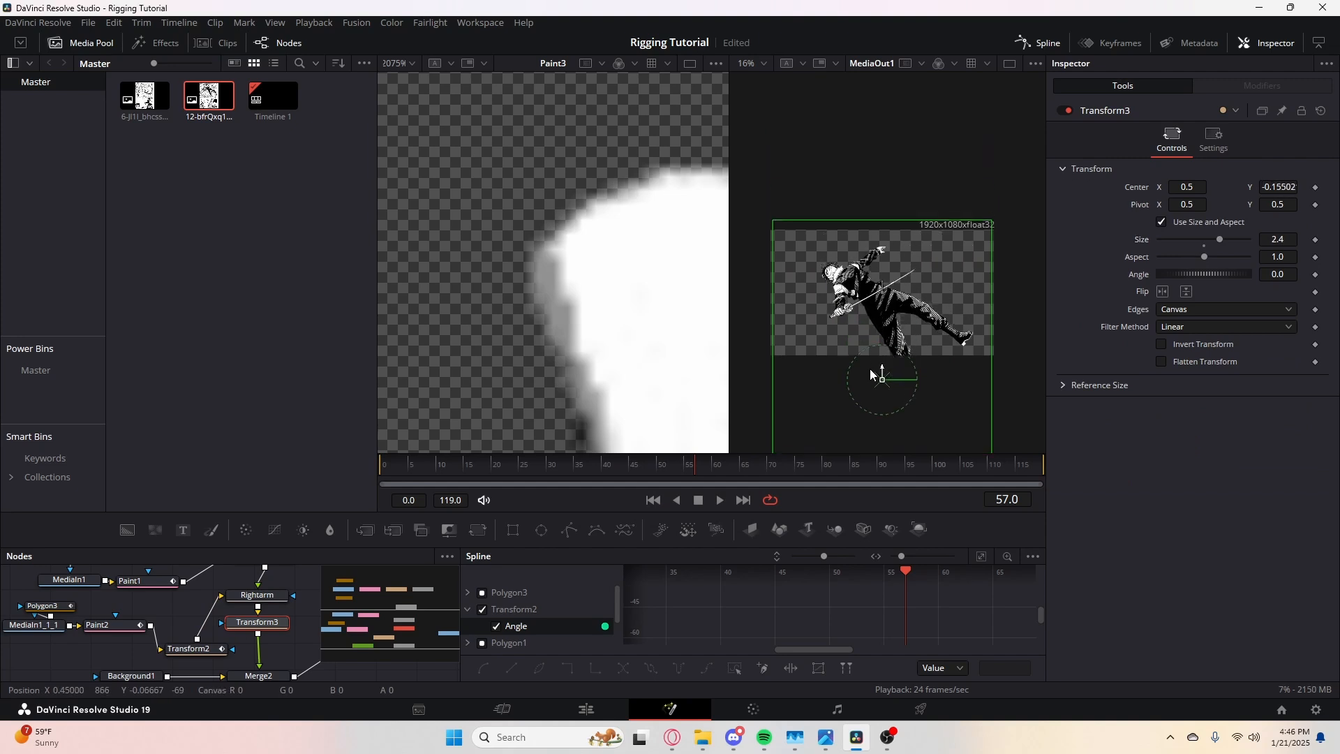
# - Play the enlarged character from the start of the Edit page timeline and return the playhead to the beginning
pyautogui.click(587, 709)
pyautogui.click(673, 420)
pyautogui.press('Home')
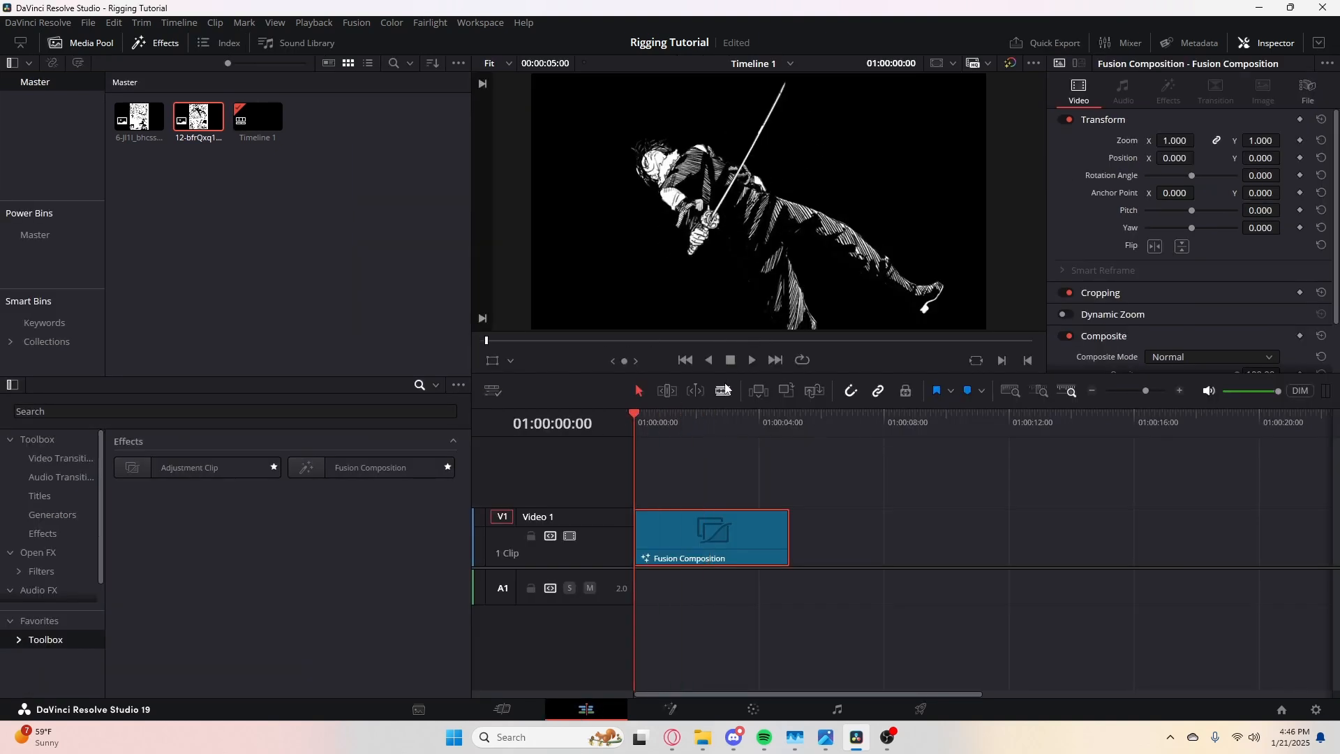
pyautogui.click(750, 362)
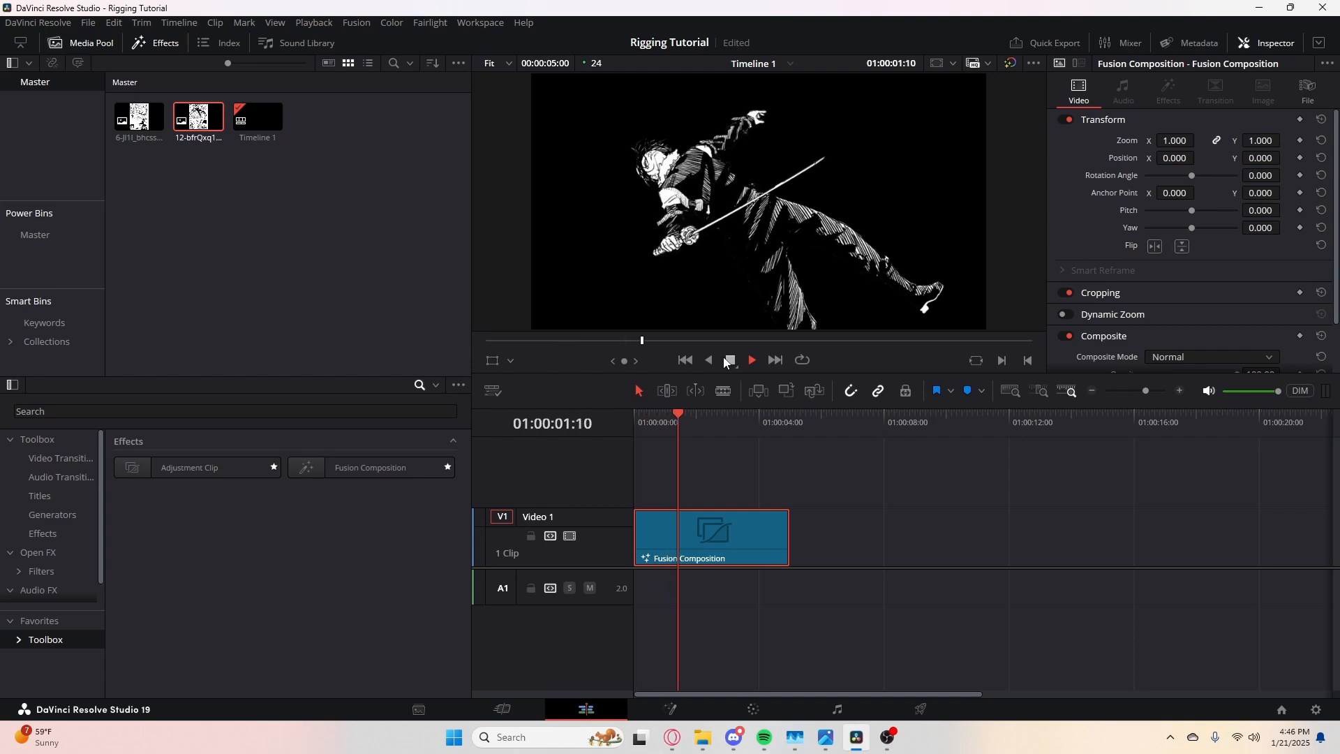
pyautogui.moveTo(653, 420); pyautogui.dragTo(611, 427)
# - Reopen the composition in Fusion and reshape Transform1's Angle curve between frames 0 and 30 into a steep start with a long ease-out
pyautogui.rightClick(716, 530)
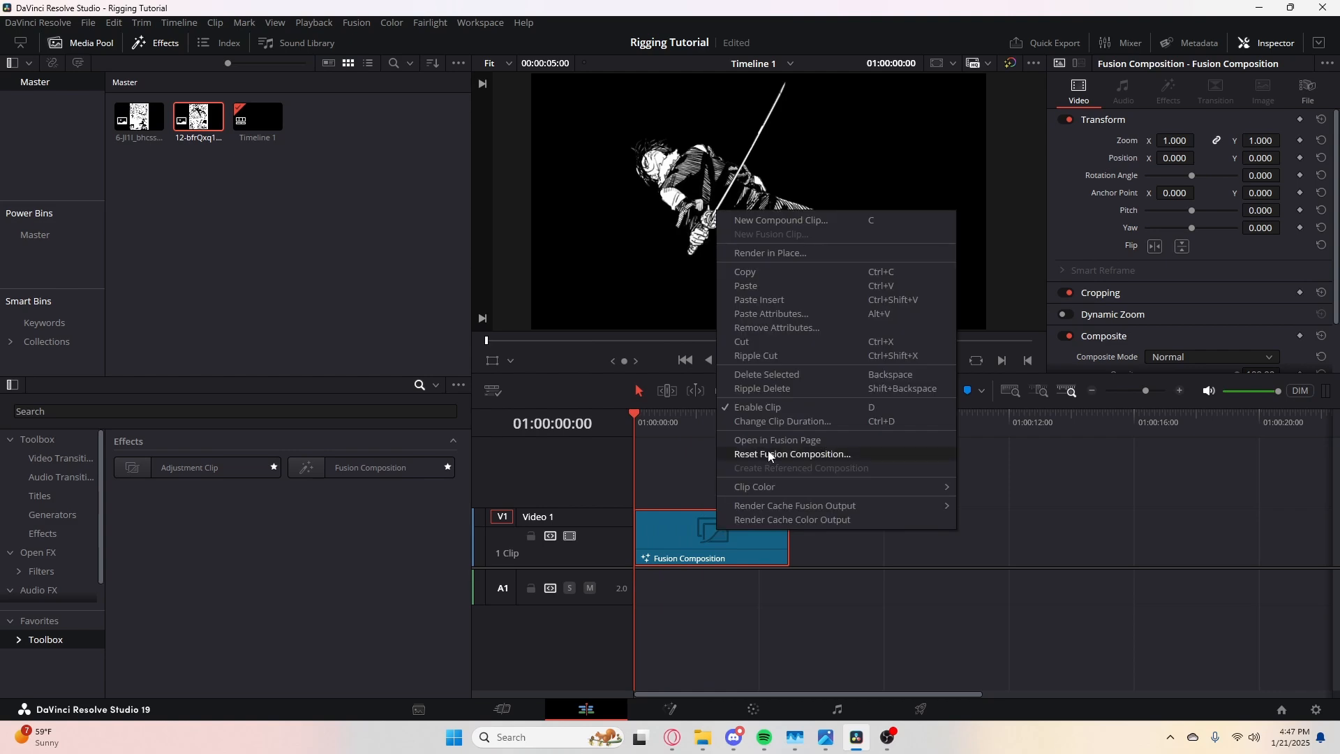
pyautogui.click(768, 441)
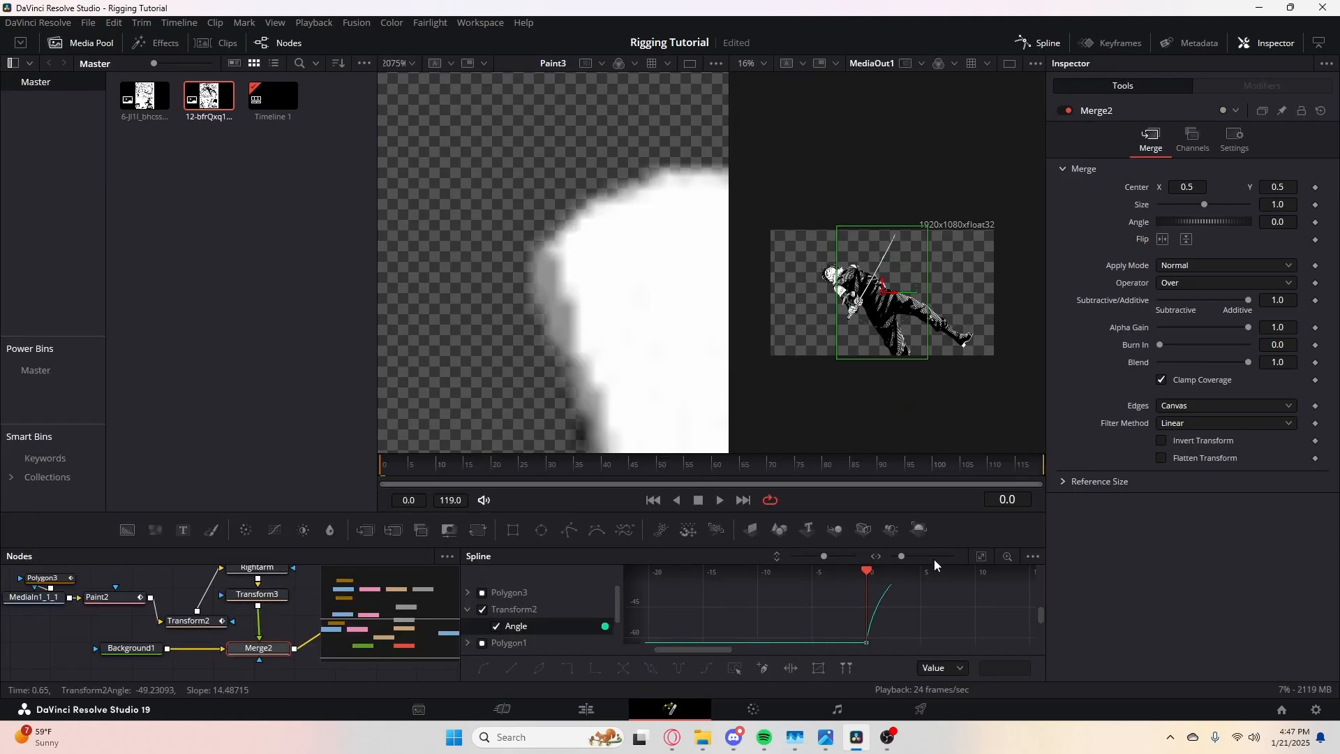
pyautogui.click(981, 557)
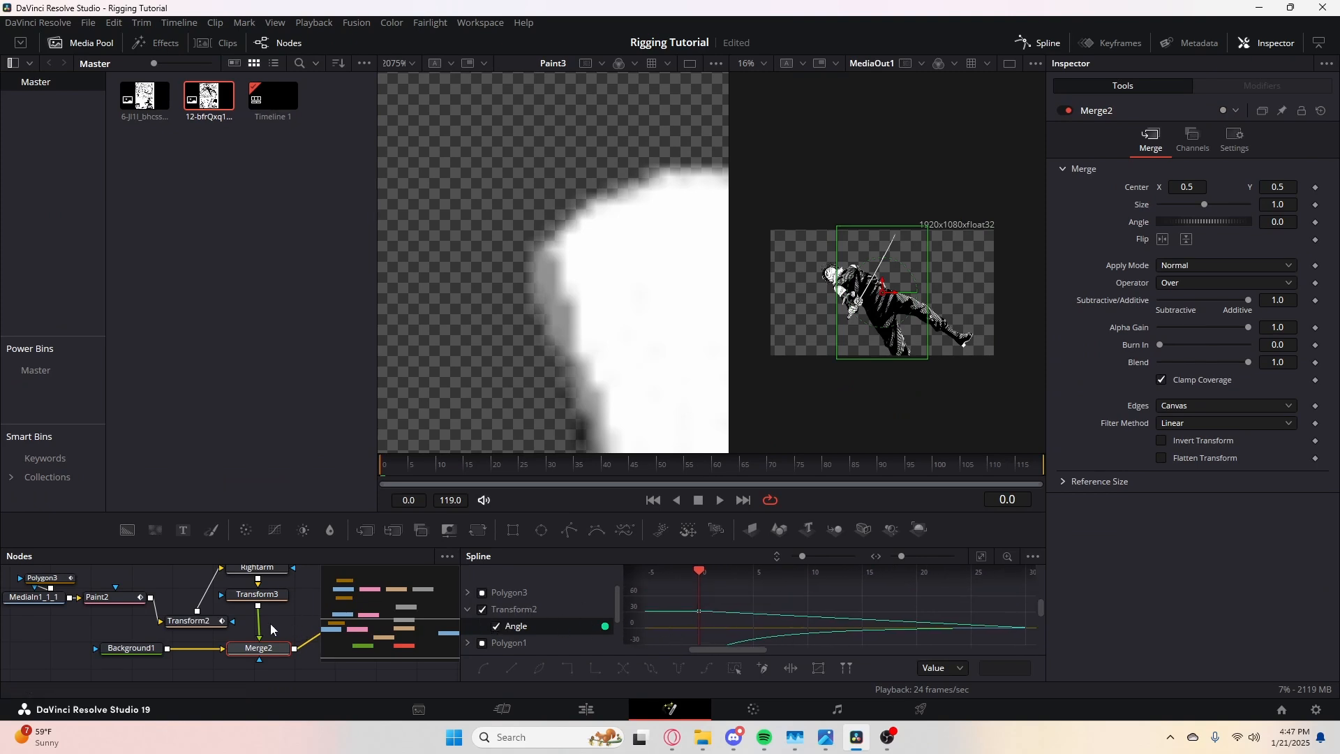
pyautogui.scroll(3, 270, 622)
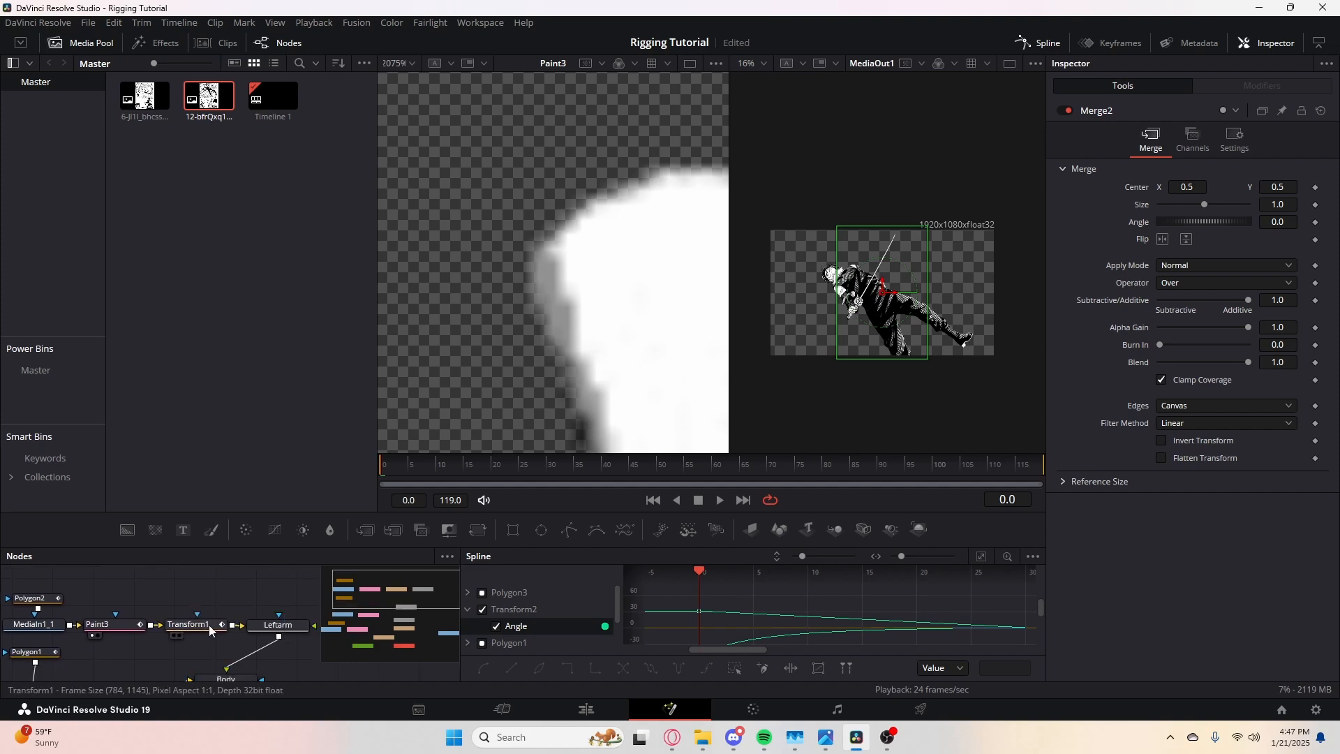
pyautogui.click(208, 625)
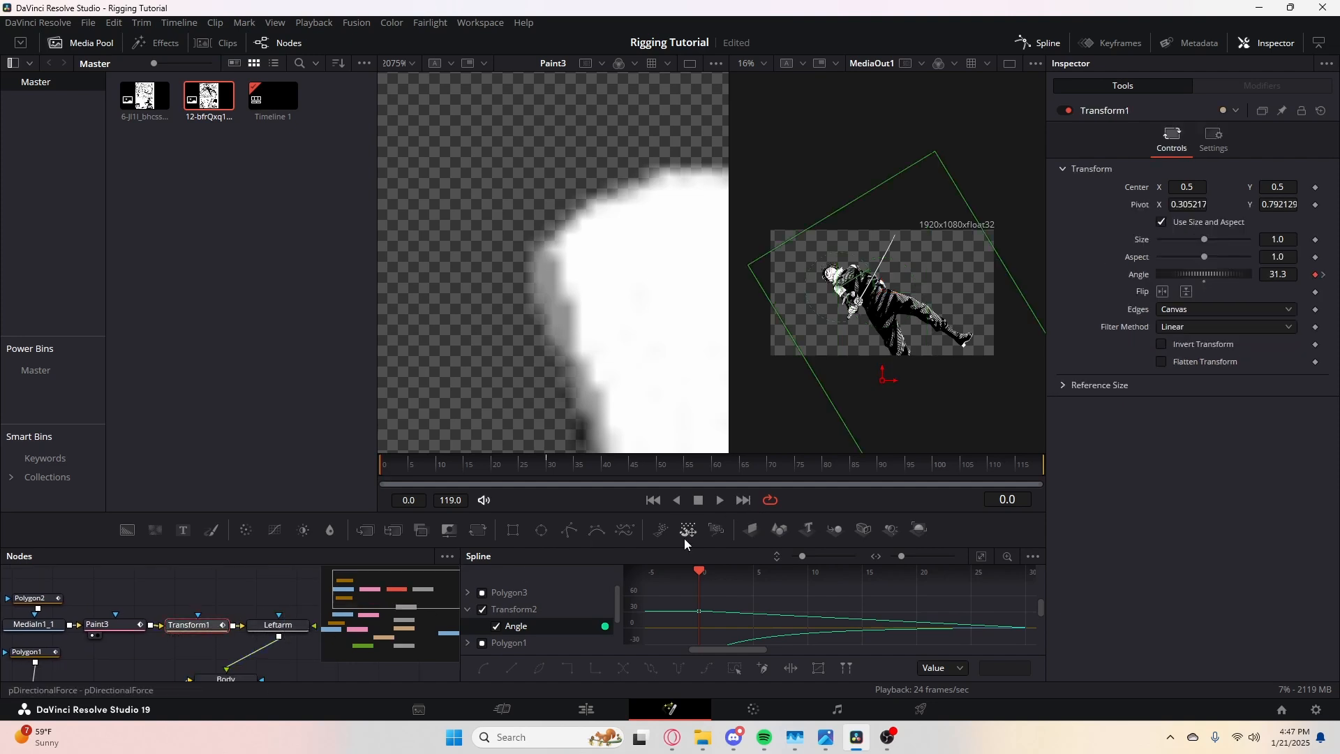
pyautogui.scroll(-1, 467, 611)
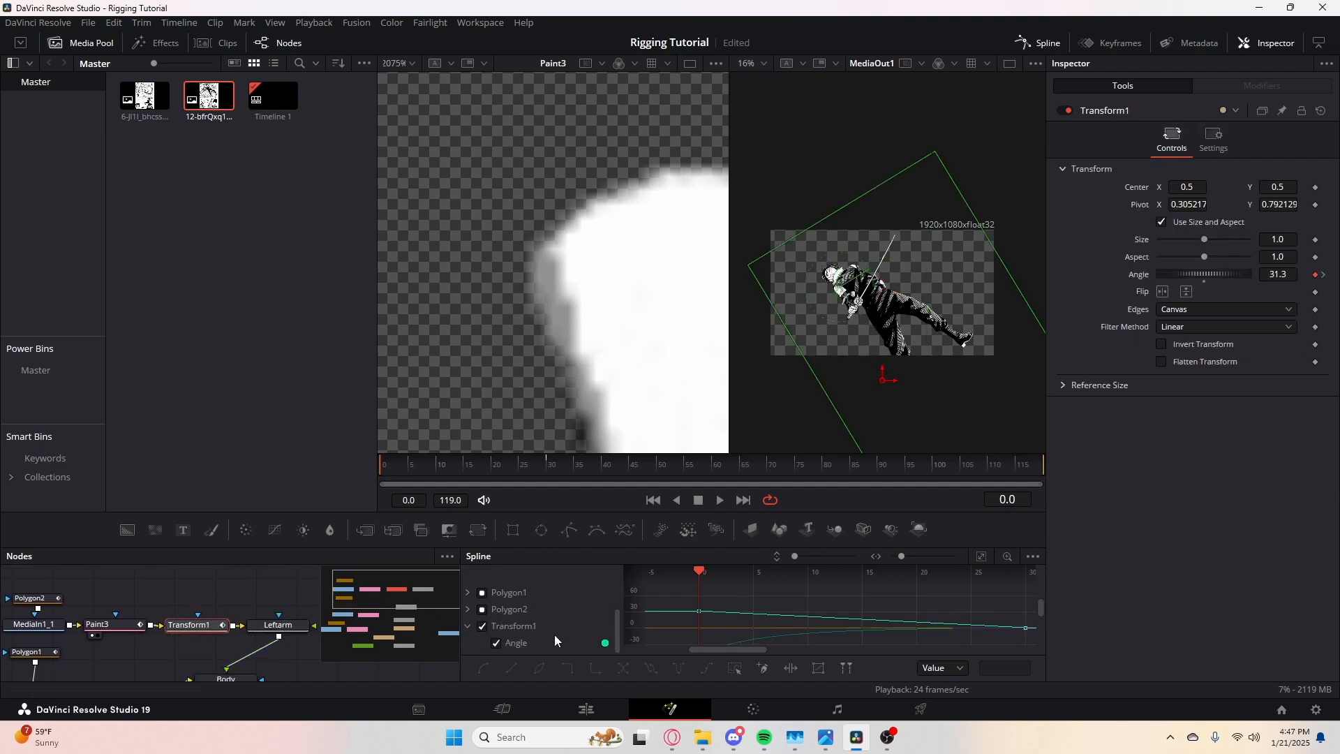
pyautogui.click(980, 556)
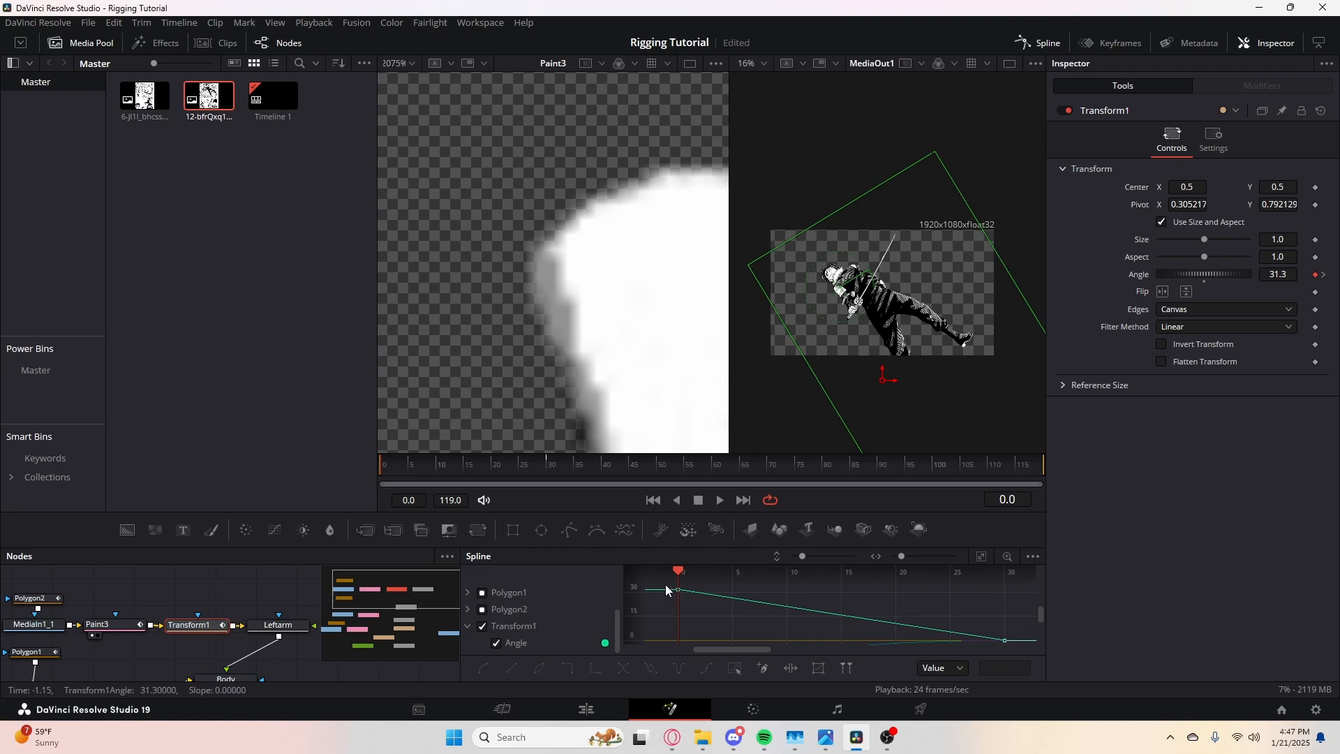
pyautogui.moveTo(666, 586); pyautogui.dragTo(1029, 646)
pyautogui.moveTo(786, 610); pyautogui.dragTo(680, 636)
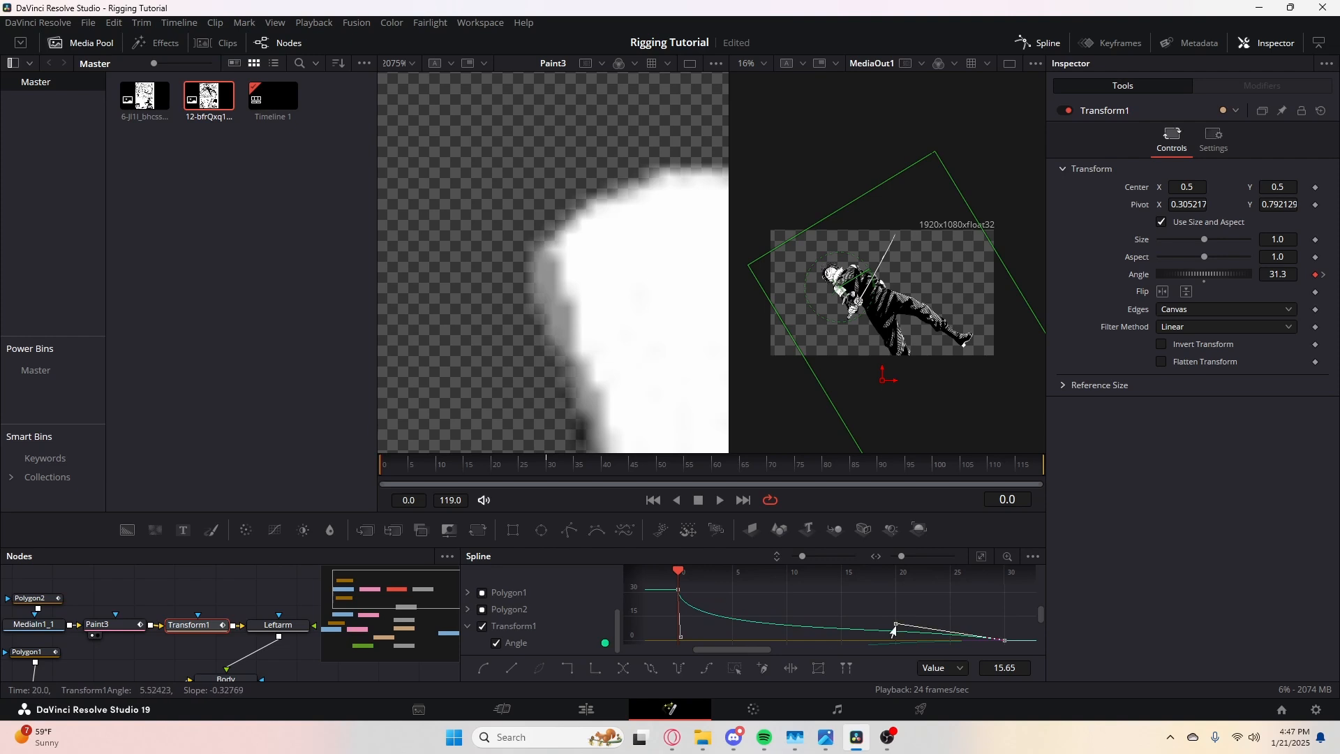
pyautogui.moveTo(893, 626); pyautogui.dragTo(797, 641)
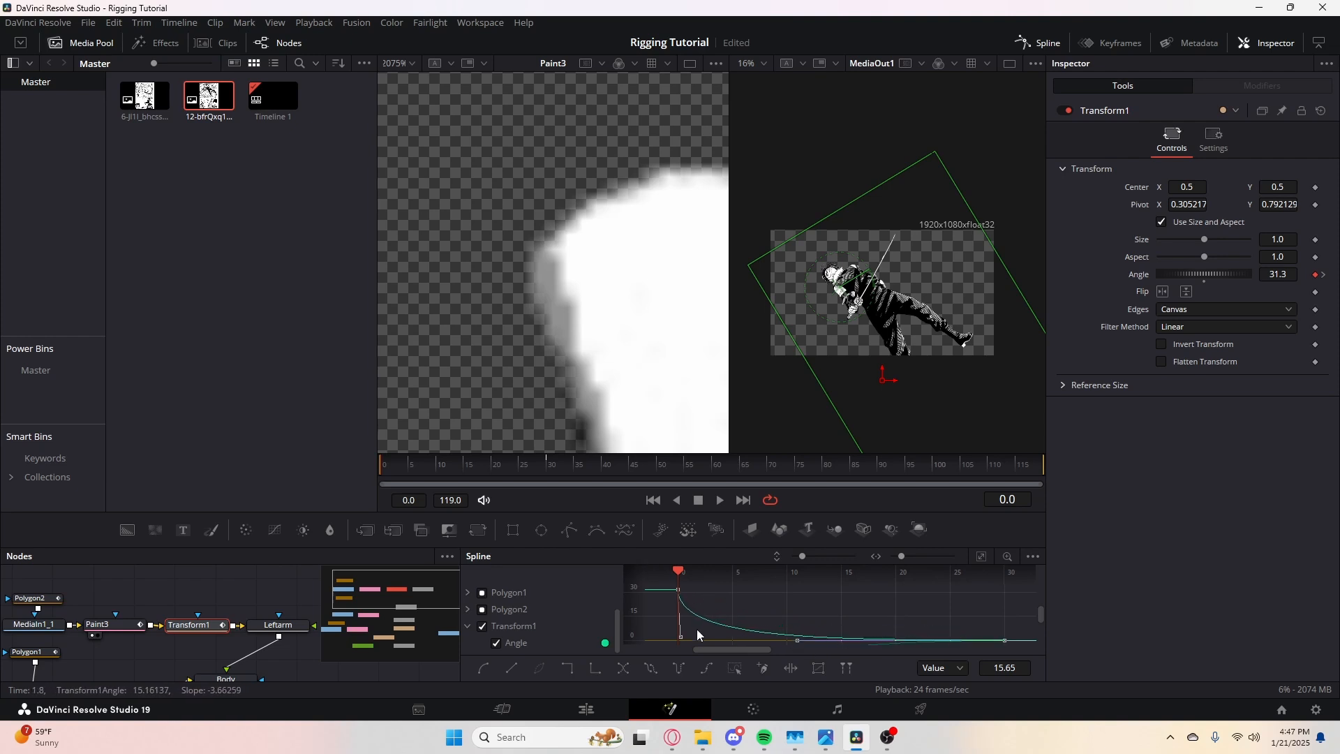
pyautogui.moveTo(681, 637); pyautogui.dragTo(690, 635)
# - Replay the Edit page timeline from the start to check the eased motion of both arms
pyautogui.click(588, 712)
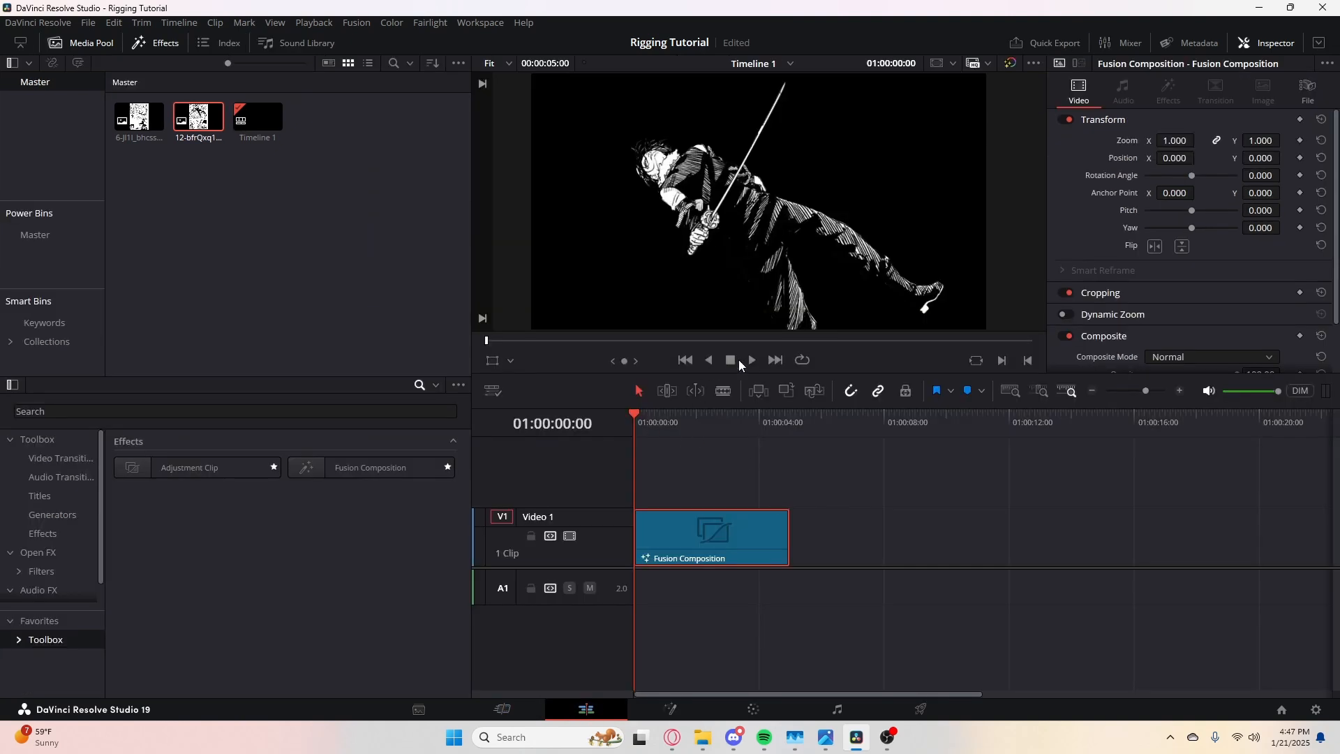
pyautogui.click(751, 360)
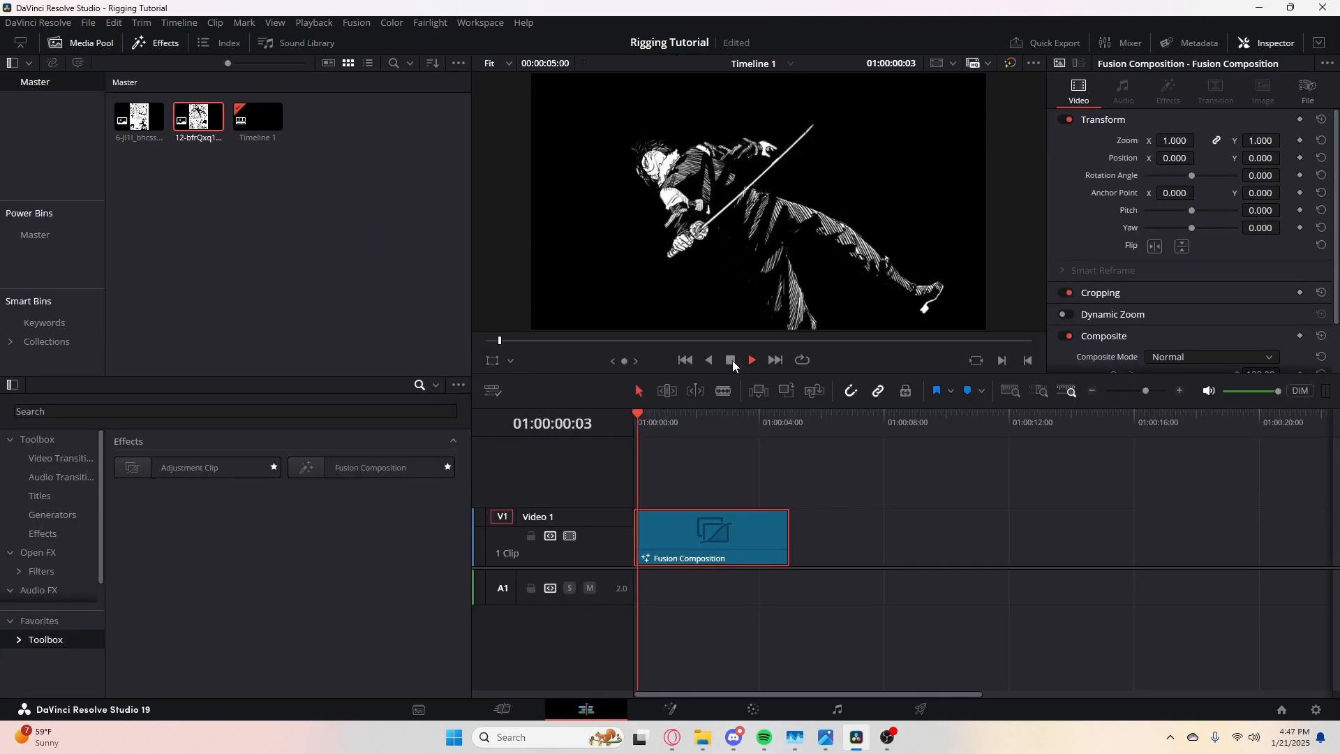
pyautogui.click(730, 360)
pyautogui.moveTo(663, 418); pyautogui.dragTo(632, 418)
pyautogui.press('space')
pyautogui.press('space')
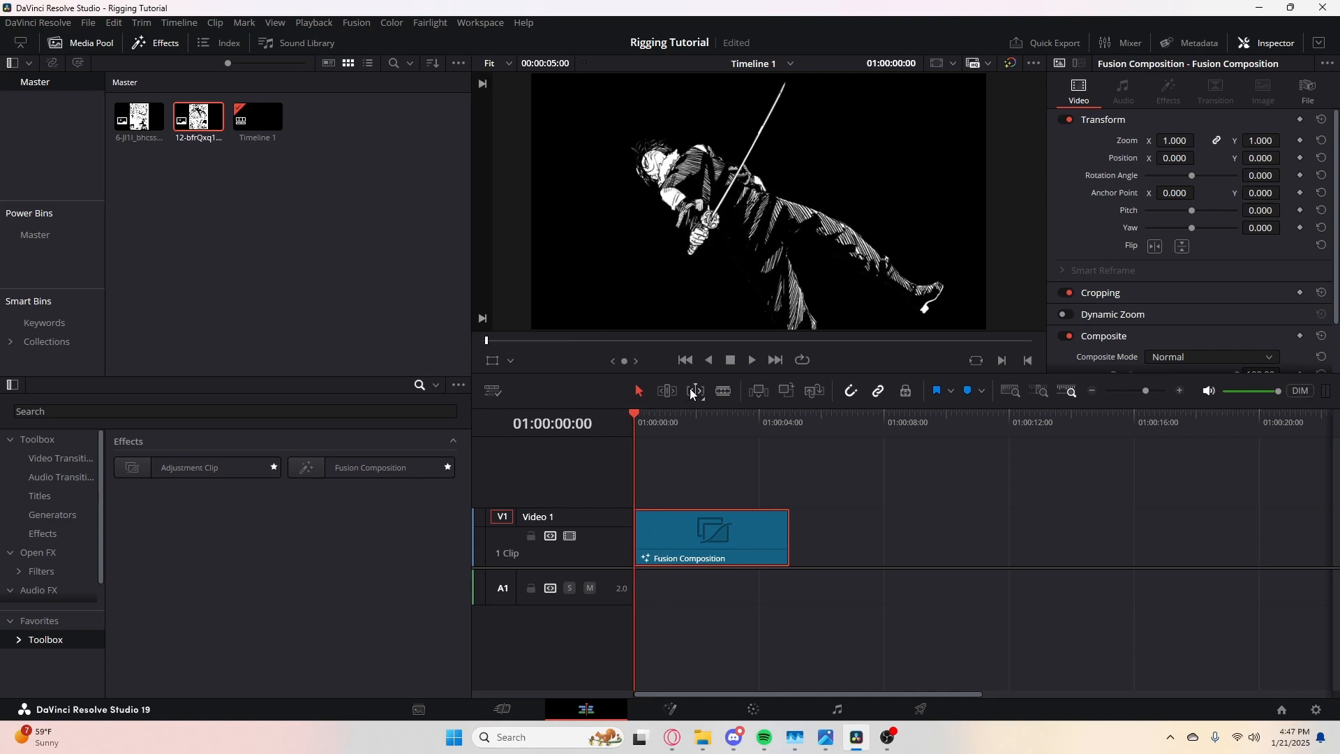
pyautogui.click(746, 361)
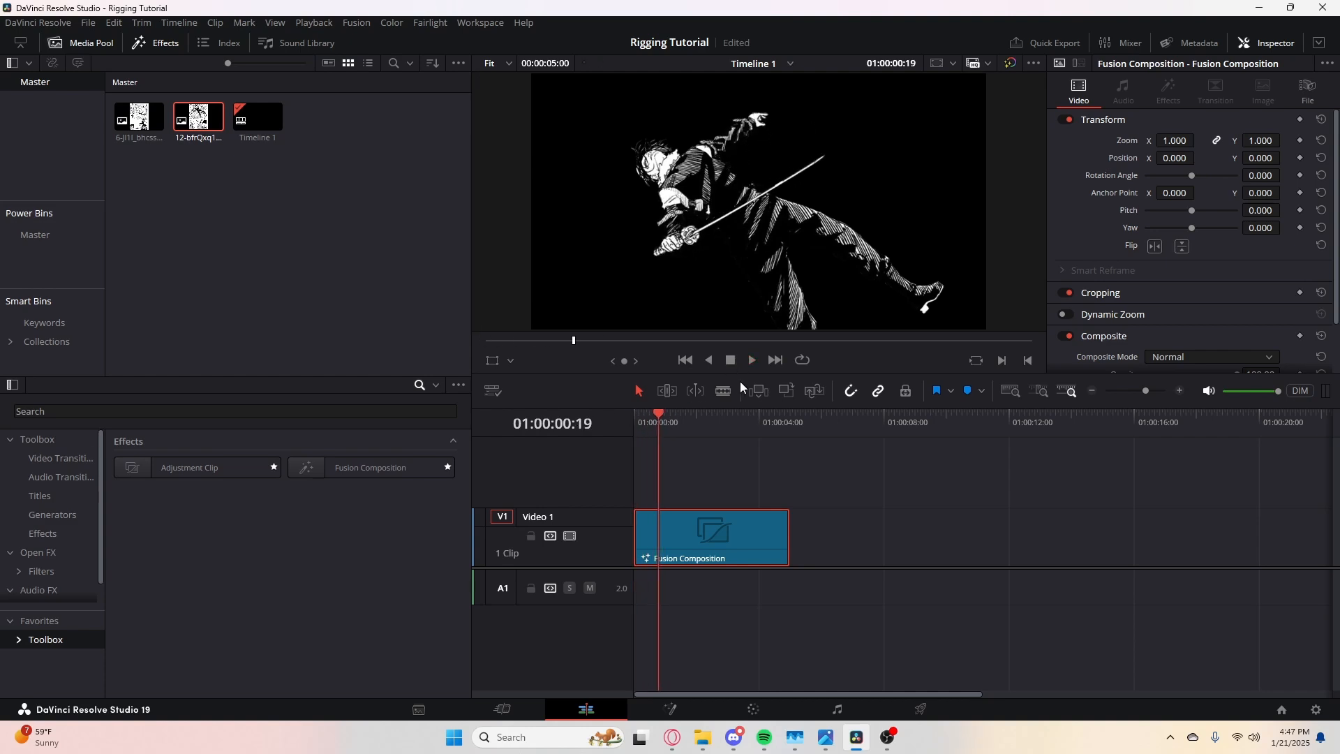